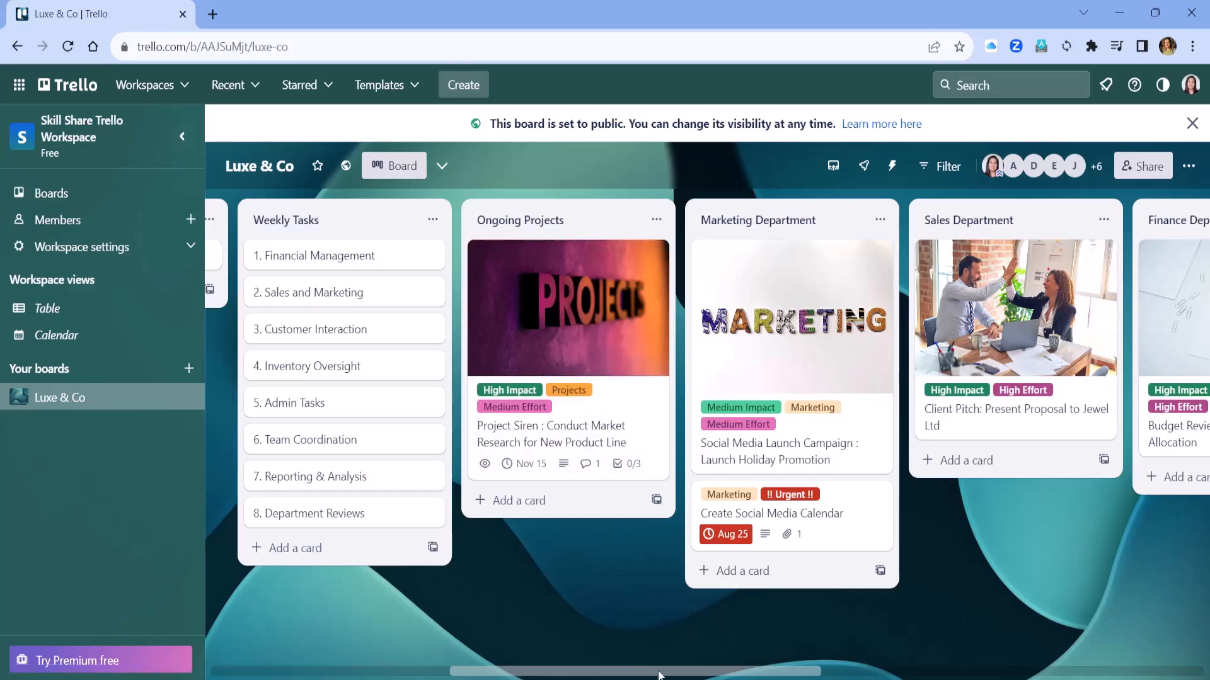
Step: Move the Project Siren card from Ongoing Projects to the head of the Completed Tasks list
left_click_drag(659, 672, 387, 670)
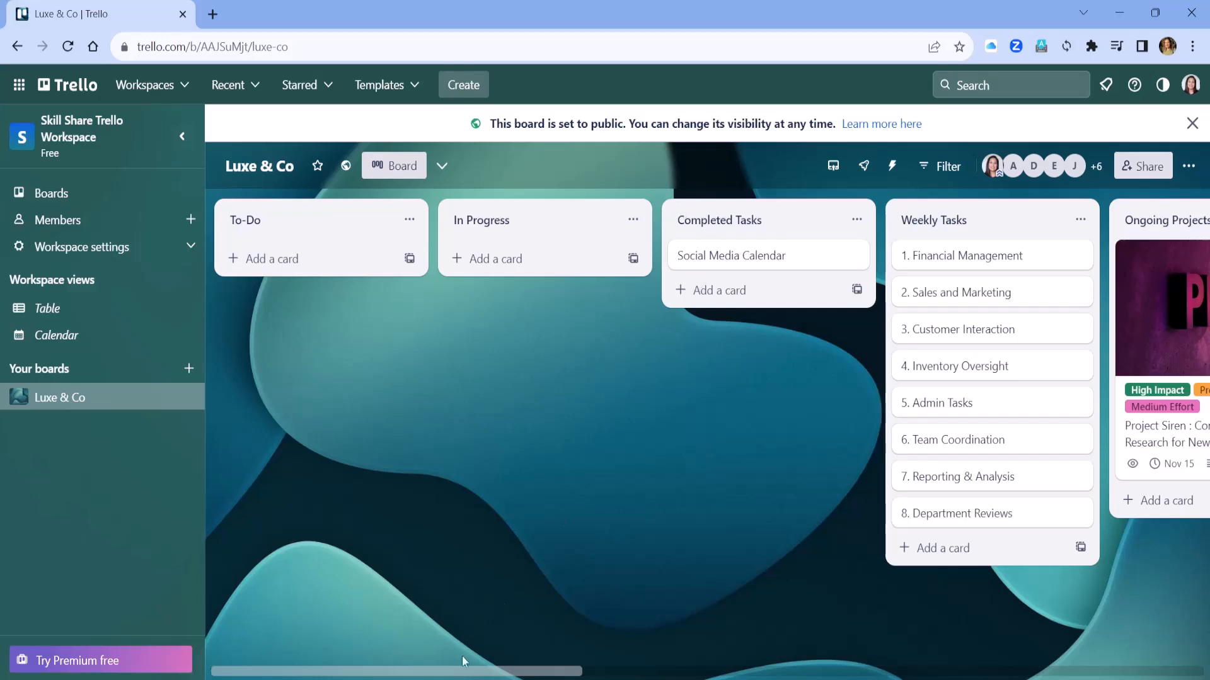
left_click_drag(437, 677, 674, 674)
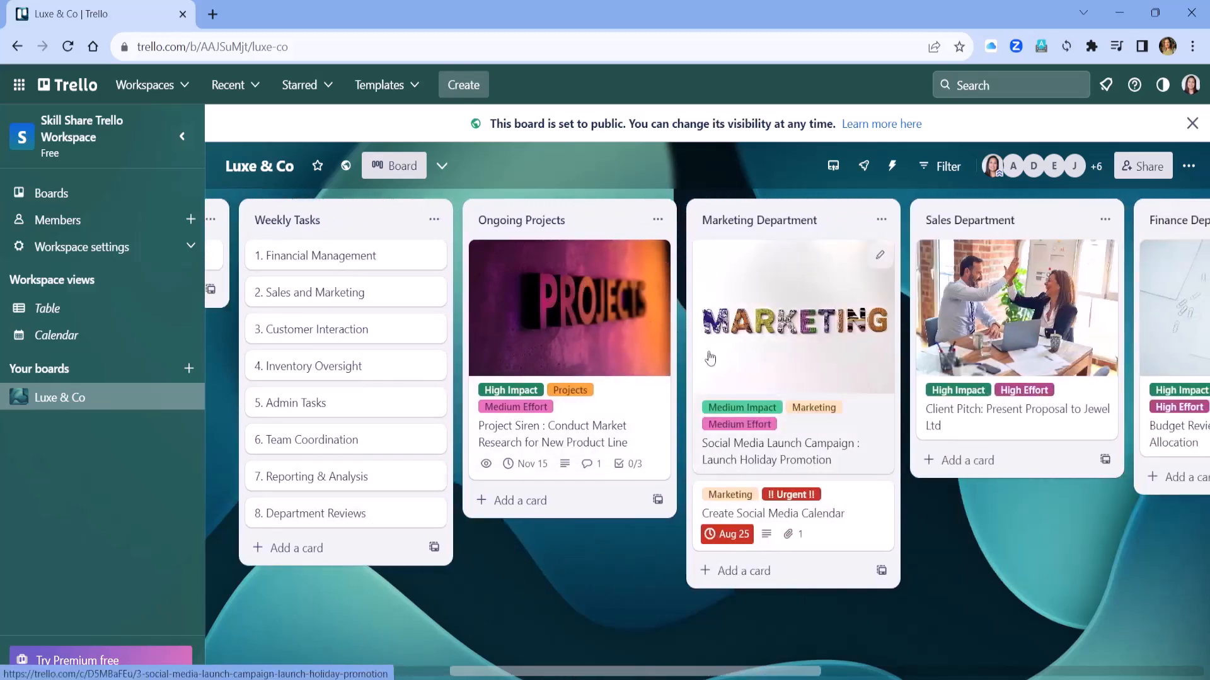
left_click_drag(709, 673, 807, 672)
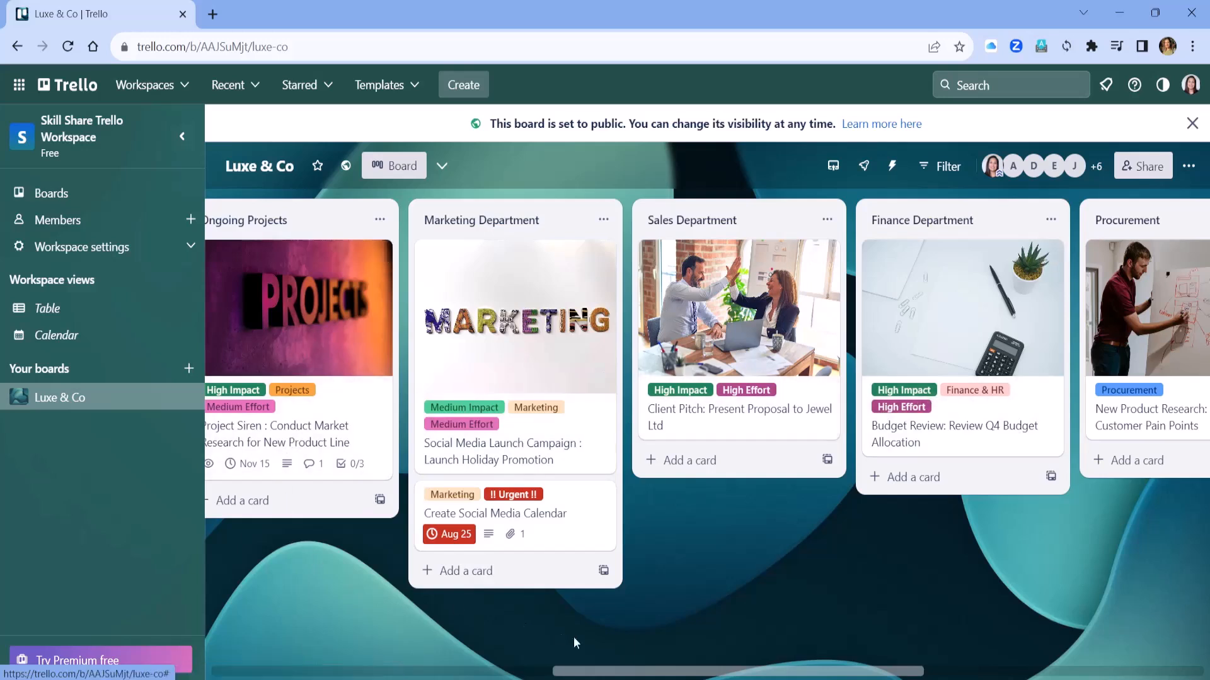
scroll(618, 411, "left", 5)
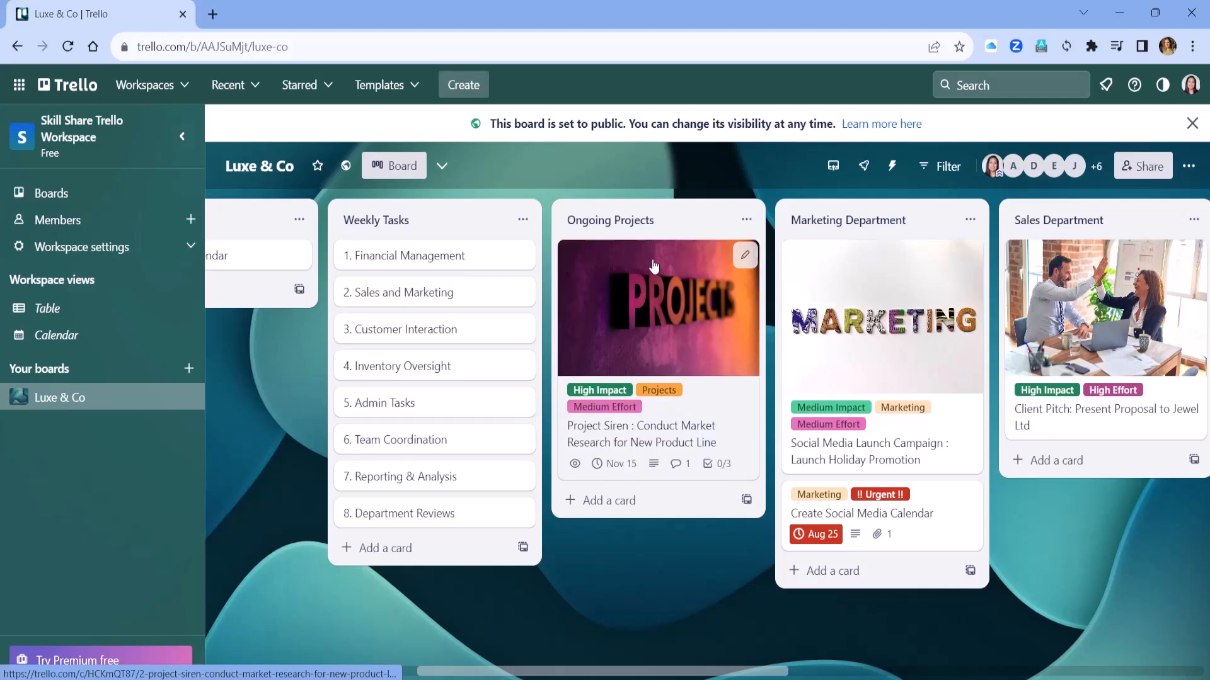
left_click_drag(650, 273, 488, 238)
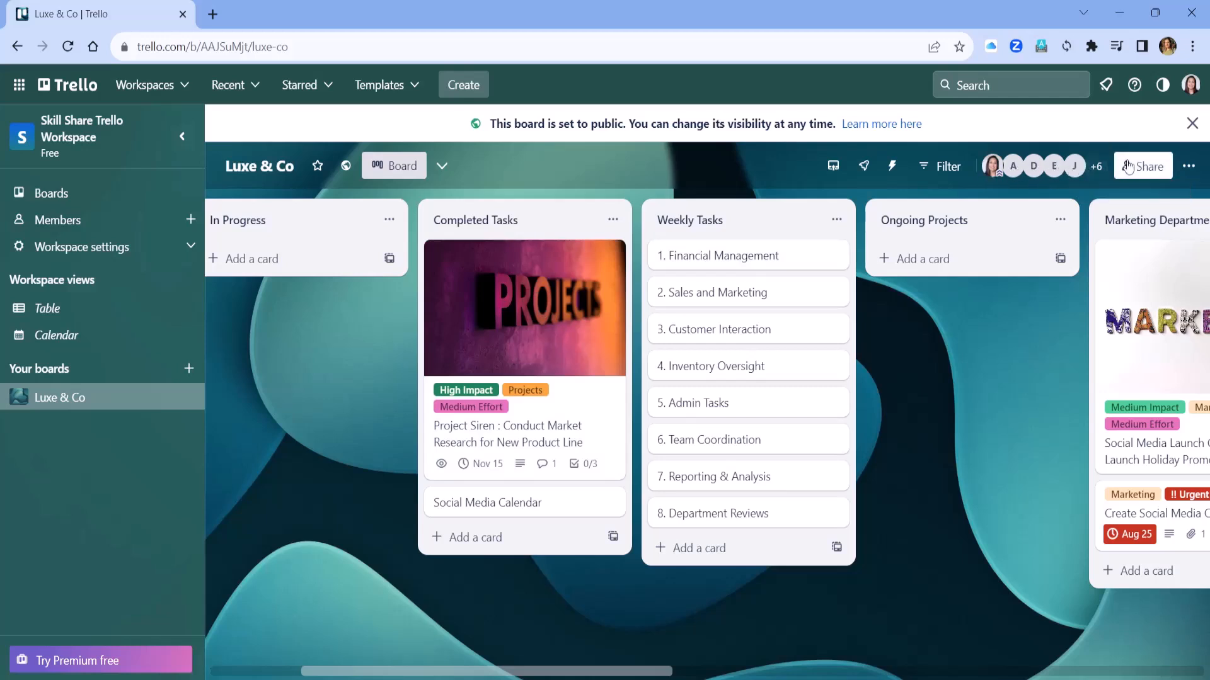
Step: Review the Luxe & Co board's sharing options and member roles, and close them without changes
left_click(1150, 169)
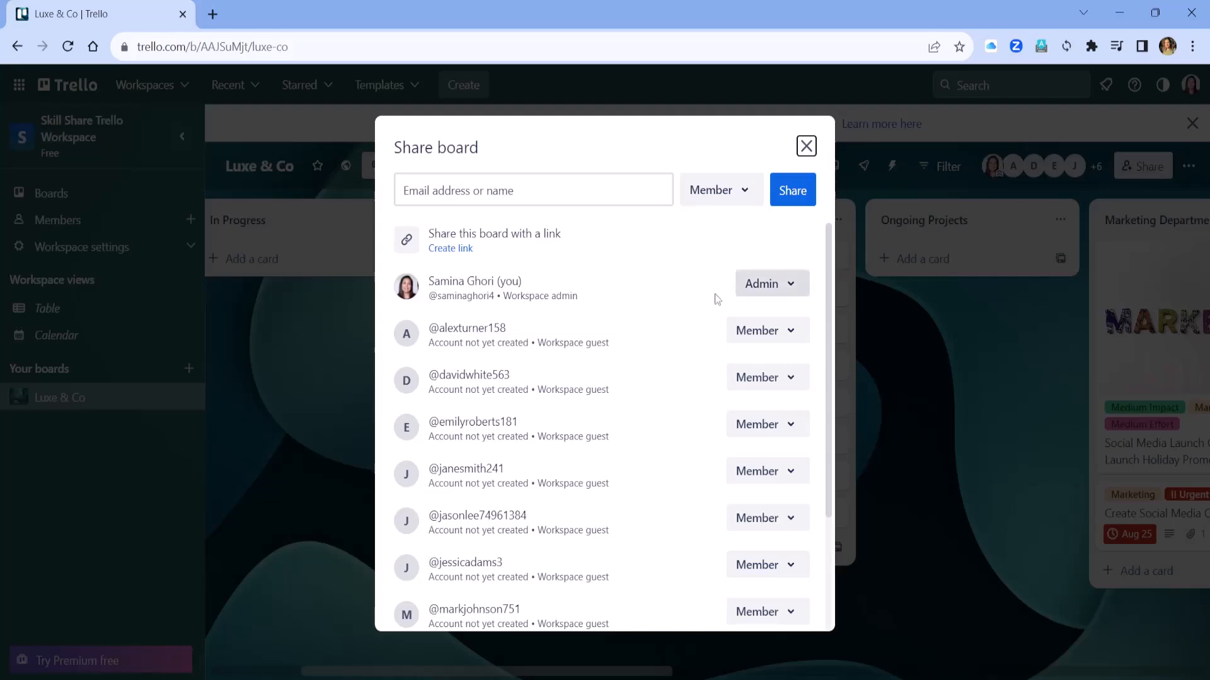
left_click(806, 146)
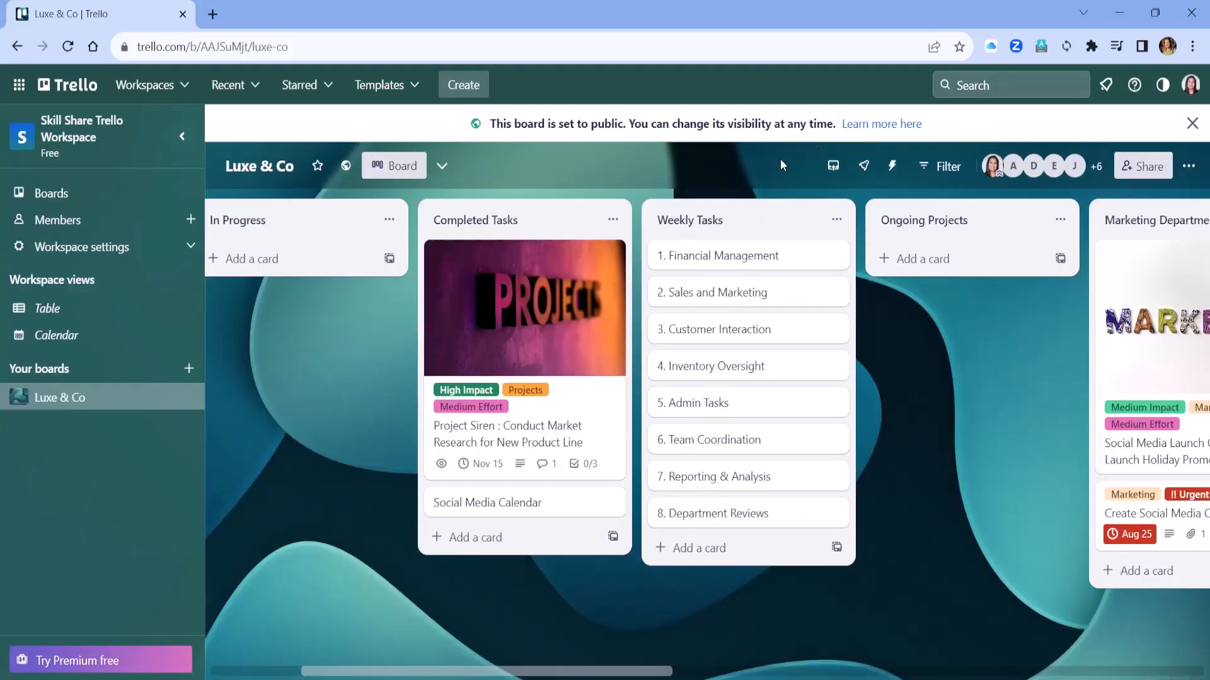
Step: Open the Project Siren card and examine its description, checklist and attachment options without attaching anything
left_click(521, 342)
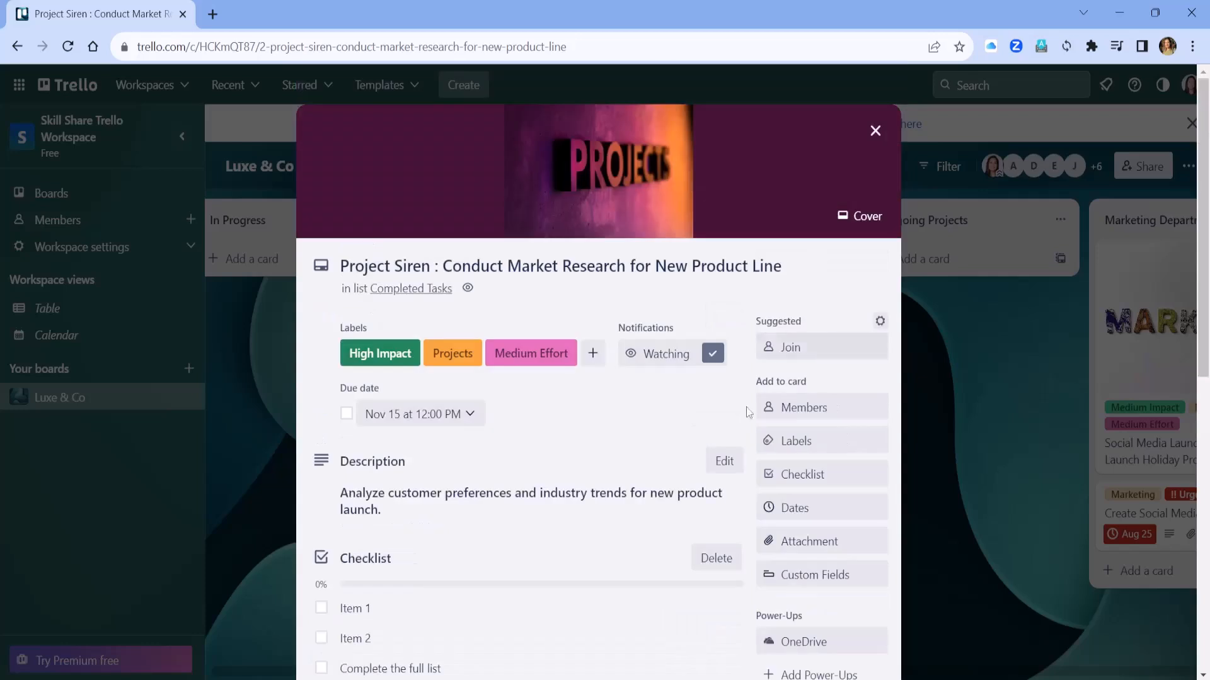
scroll(511, 519, "down", 1)
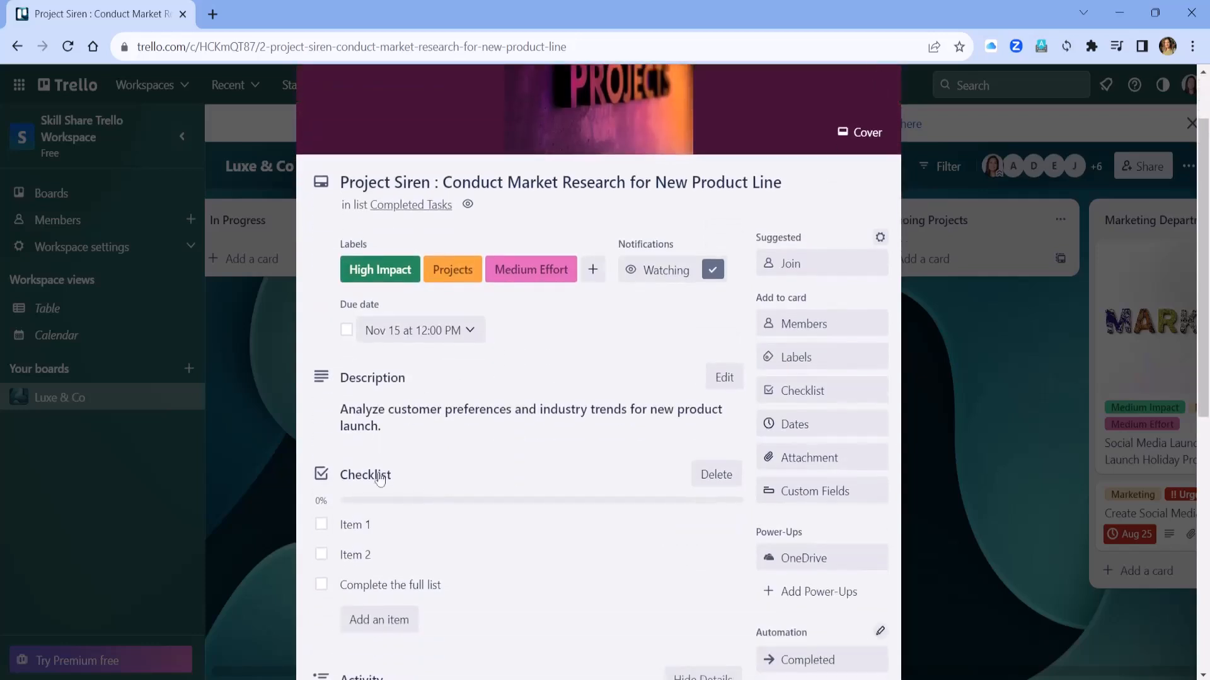
scroll(416, 476, "down", 1)
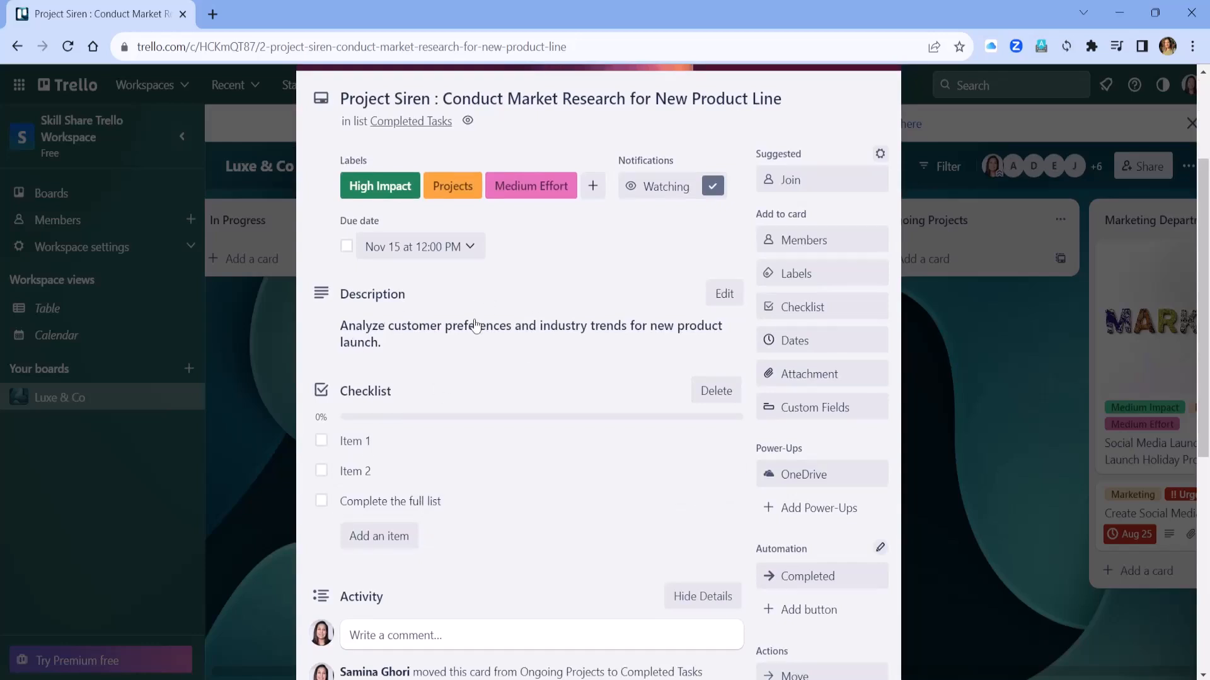
left_click(807, 375)
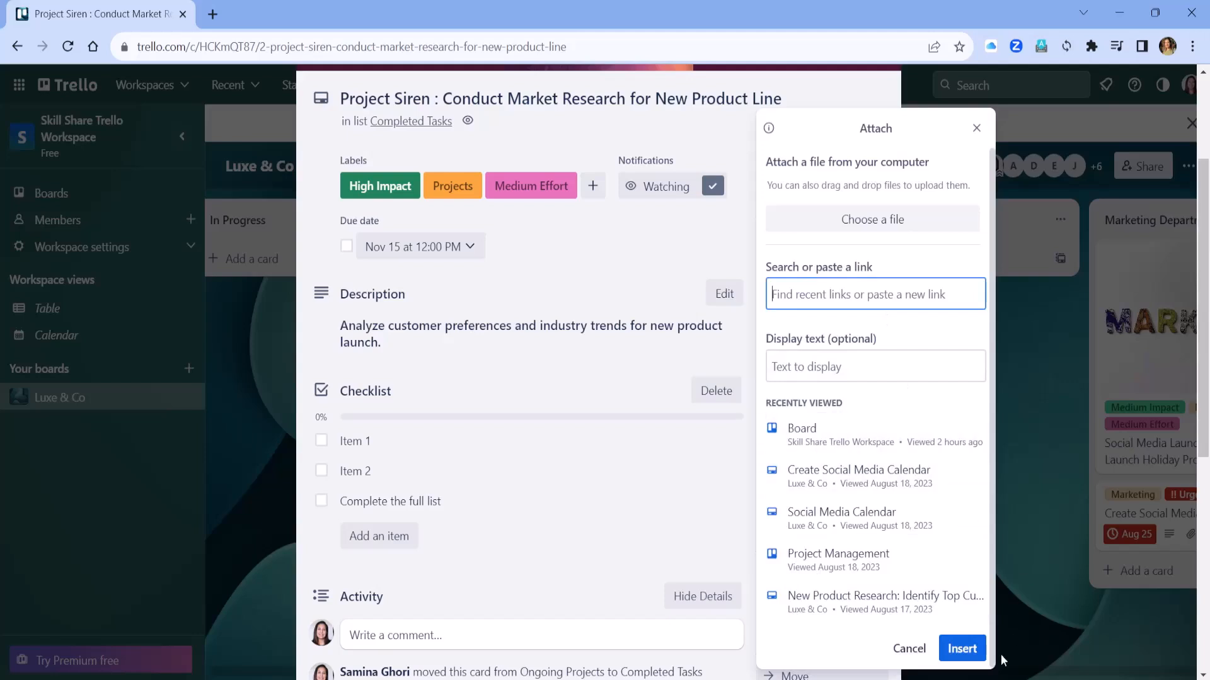
left_click(909, 649)
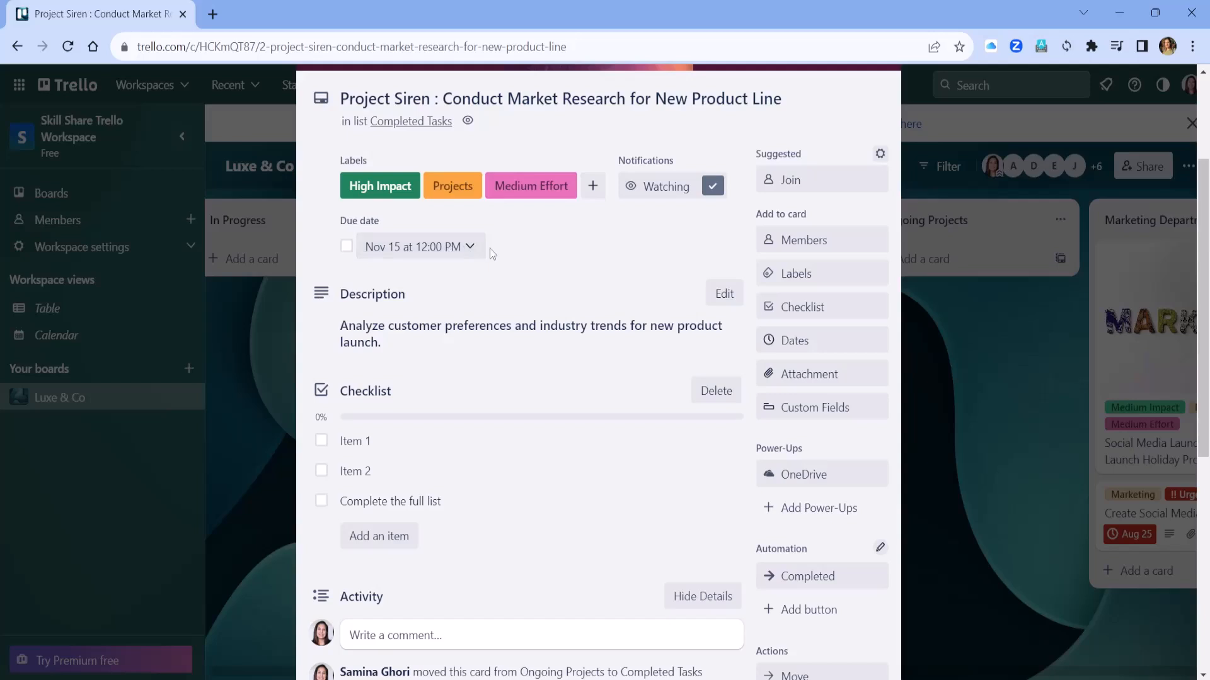
Step: Browse the Power-Ups available for the board and the page on supported Trello platforms
left_click(826, 508)
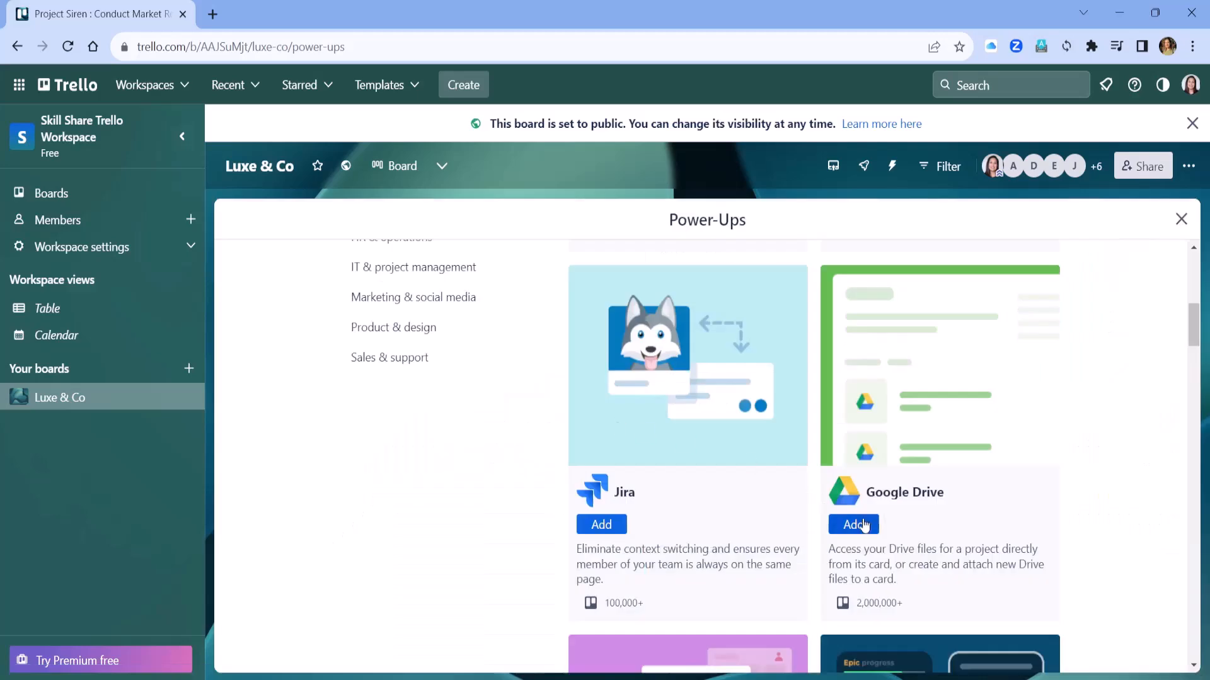
scroll(890, 479, "up", 10)
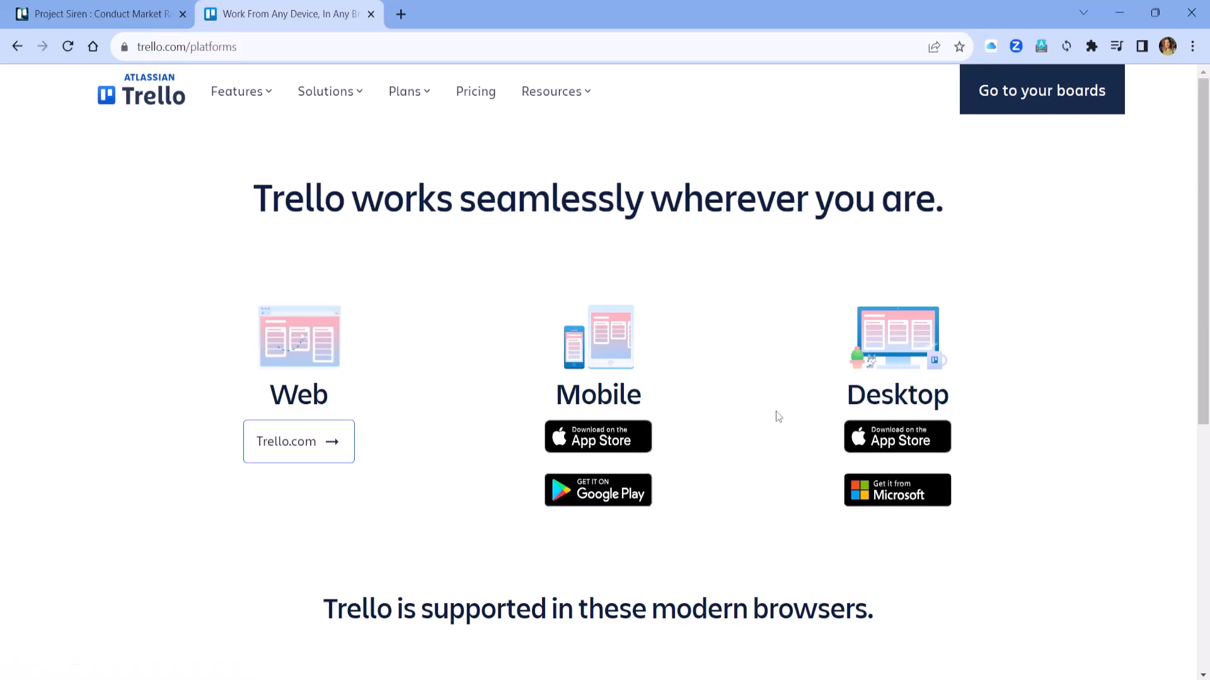
scroll(938, 351, "down", 4)
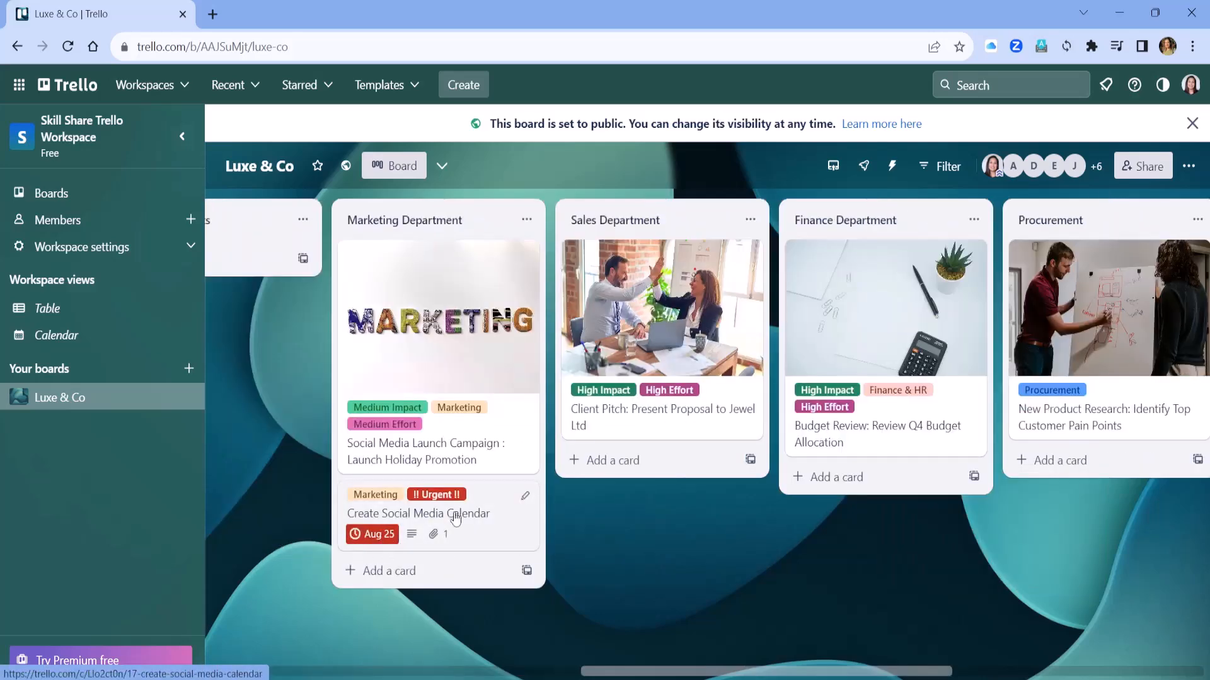
Step: Open the Create Social Media Calendar card and examine its due date, attachments, activity and comment field
left_click(455, 515)
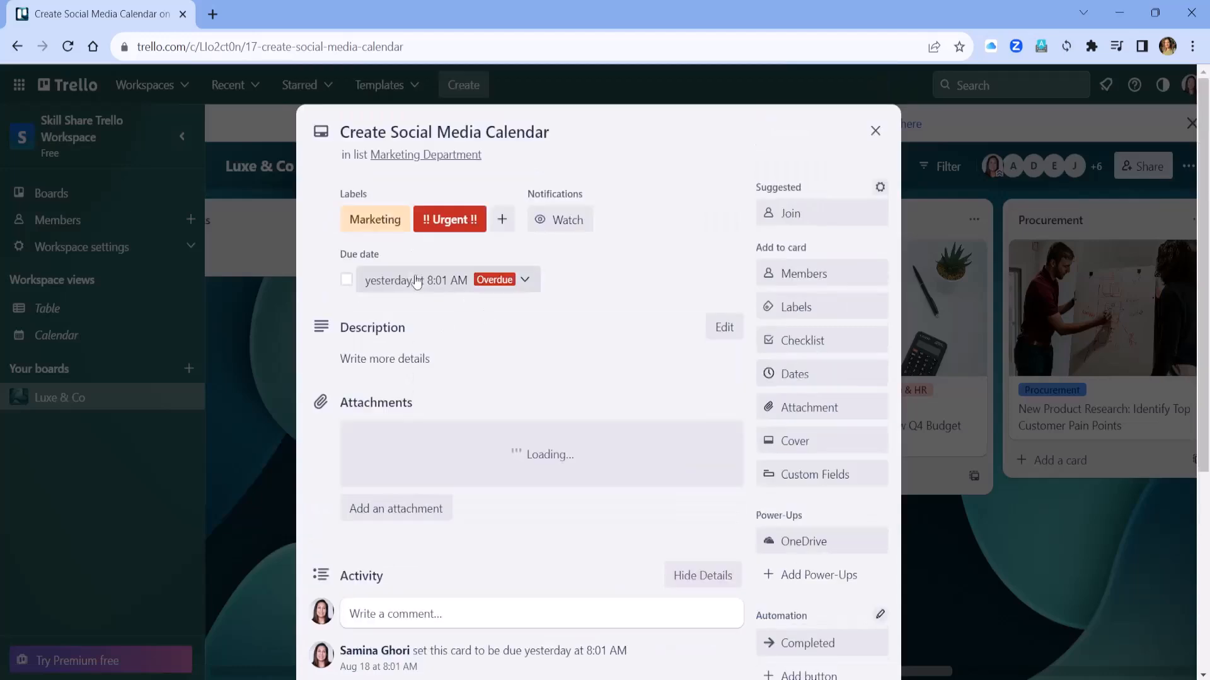
scroll(395, 572, "down", 3)
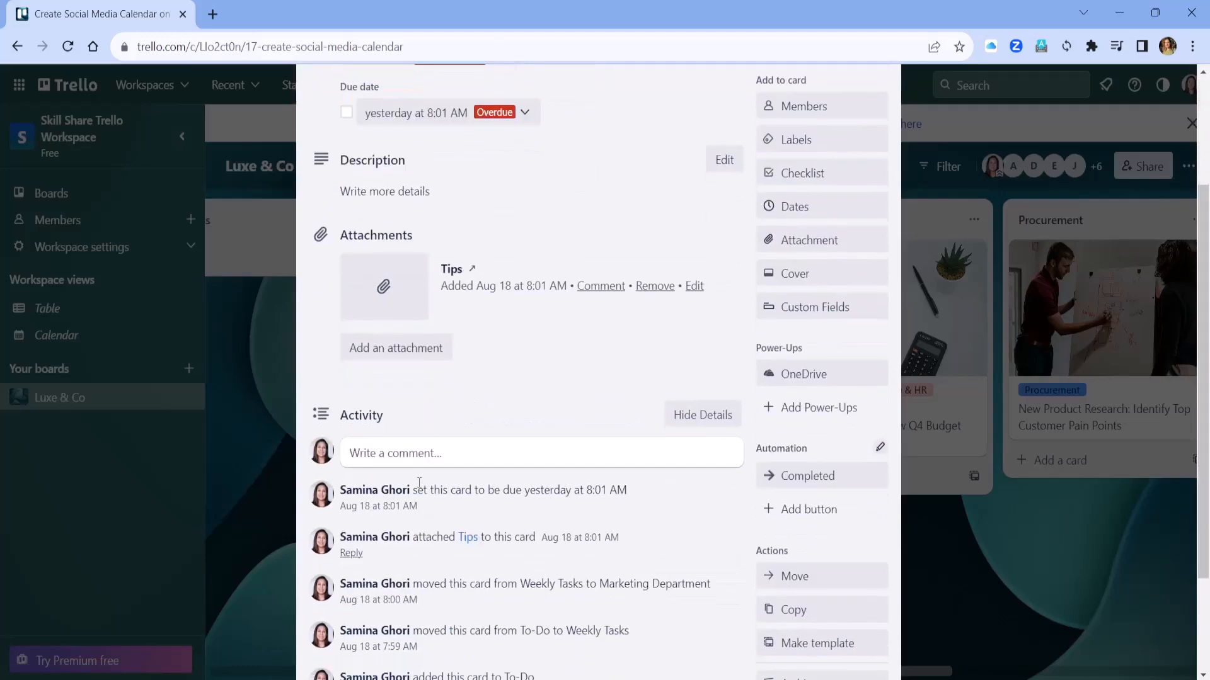
left_click(403, 453)
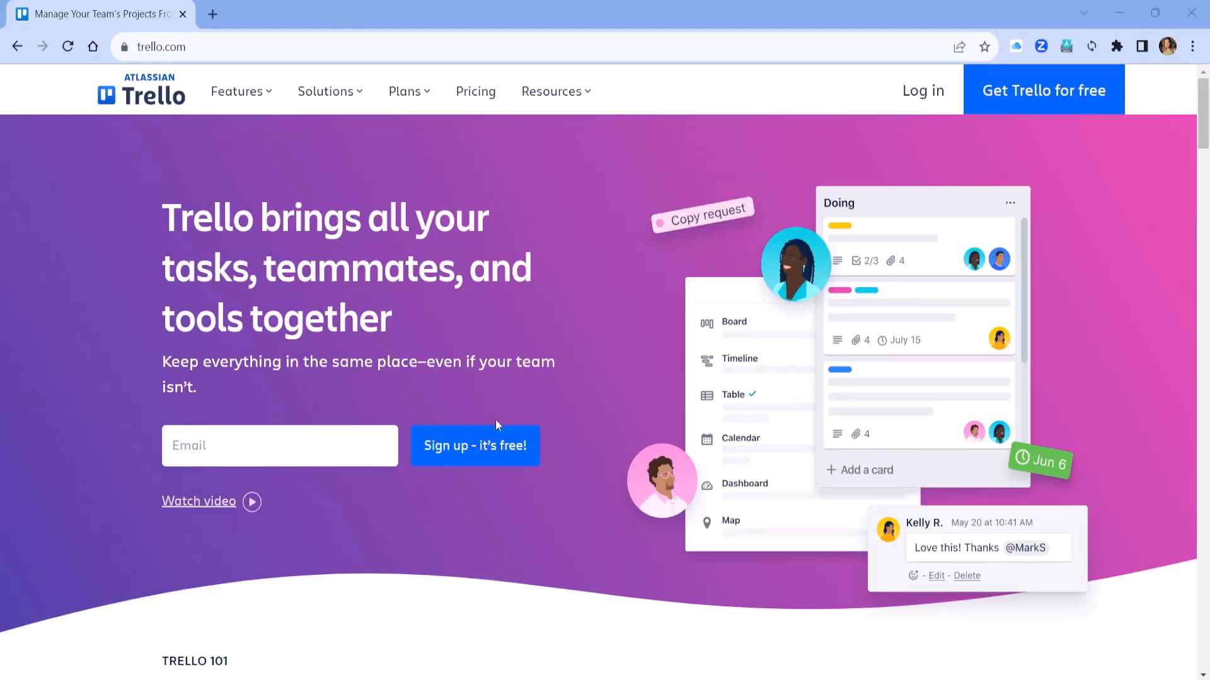
Step: Sign up for Trello for free by continuing with an existing Google account
left_click(1056, 100)
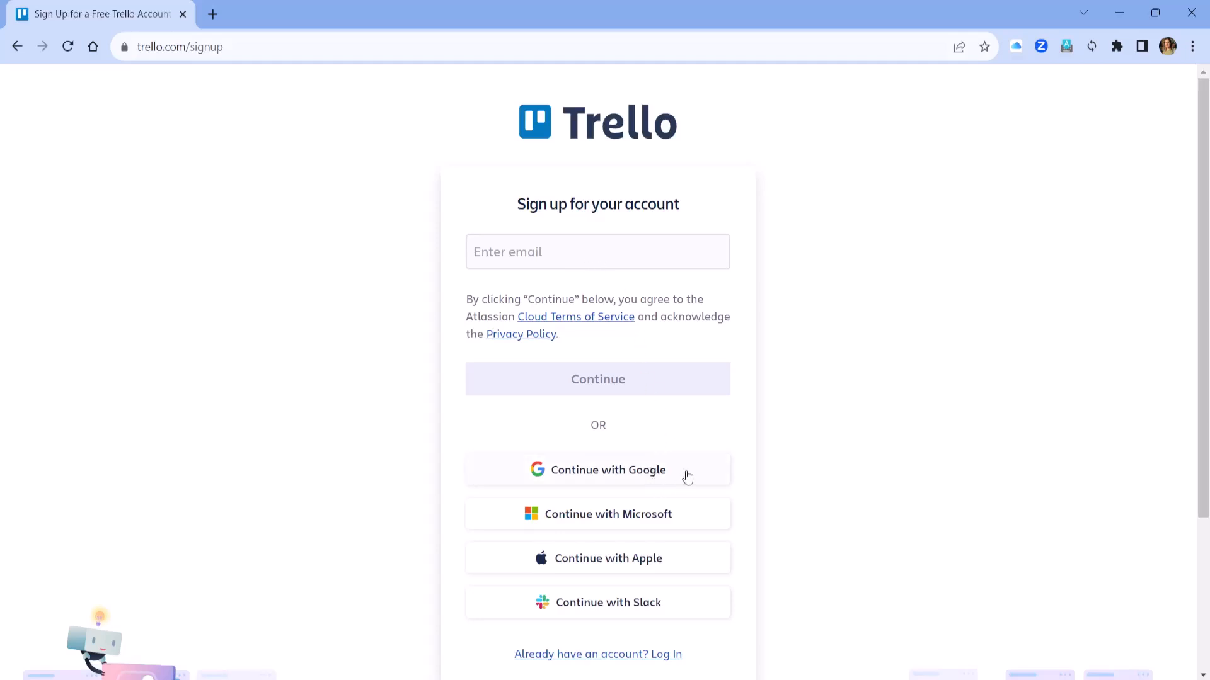
scroll(767, 454, "down", 1)
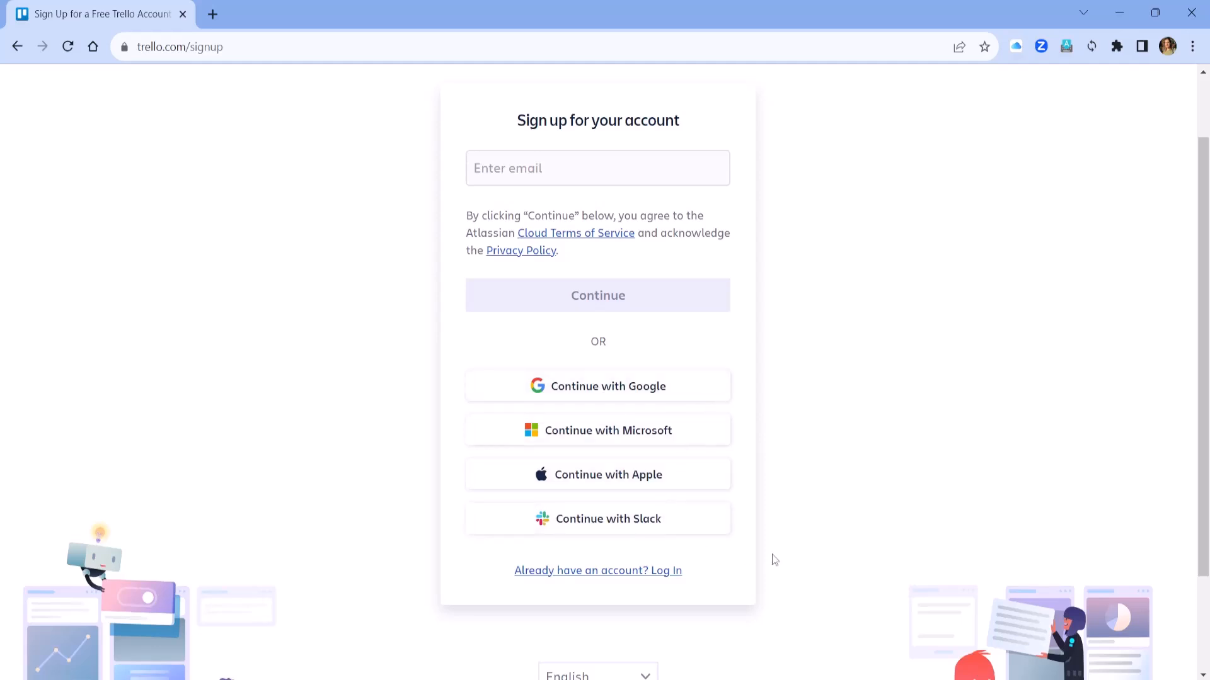
left_click(619, 394)
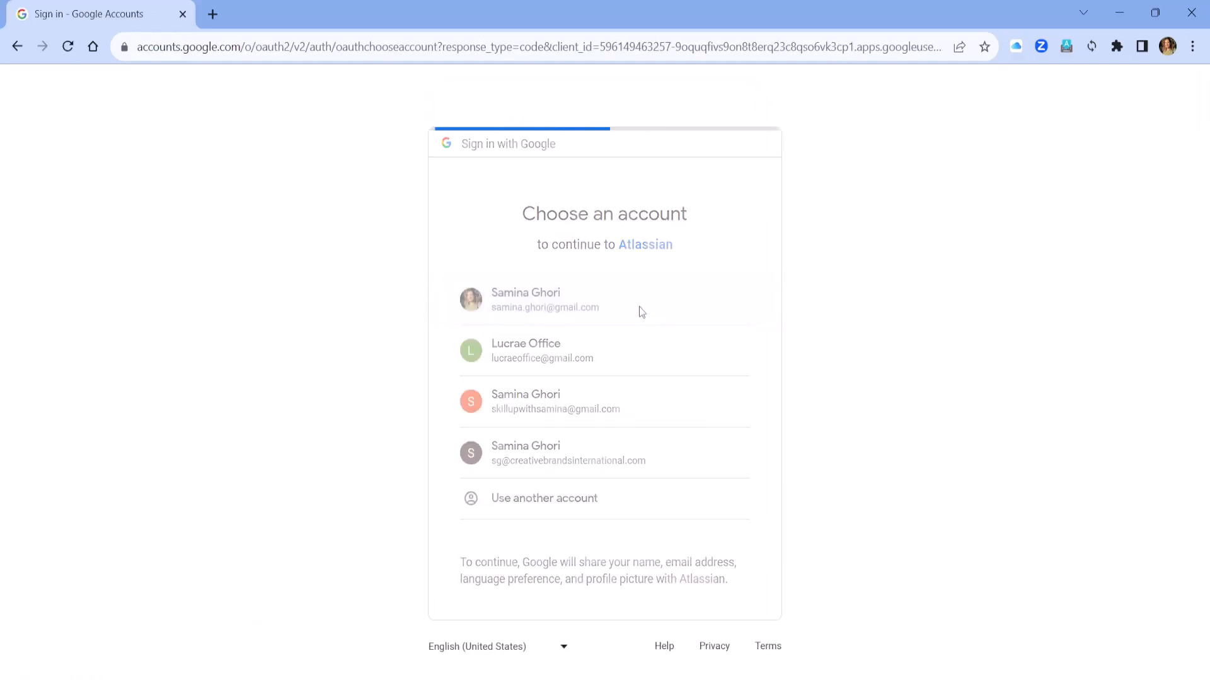
left_click(639, 307)
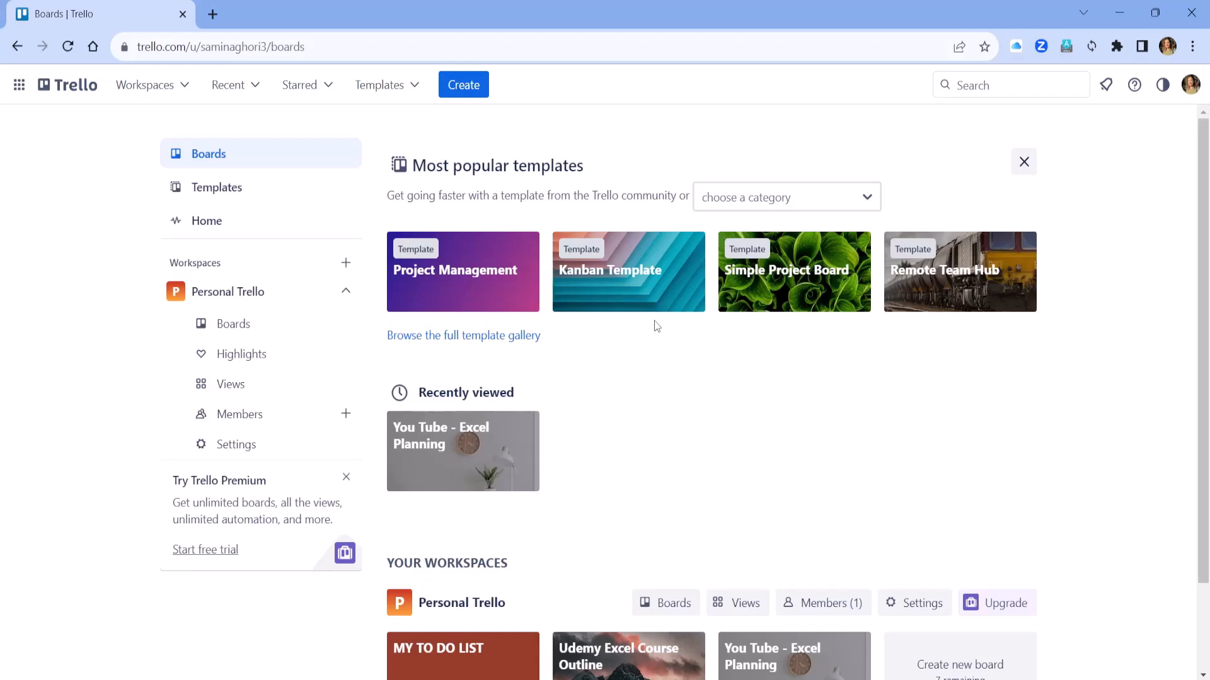
Step: Switch to the Trello account that holds the Skill Share Trello Workspace
left_click(1191, 85)
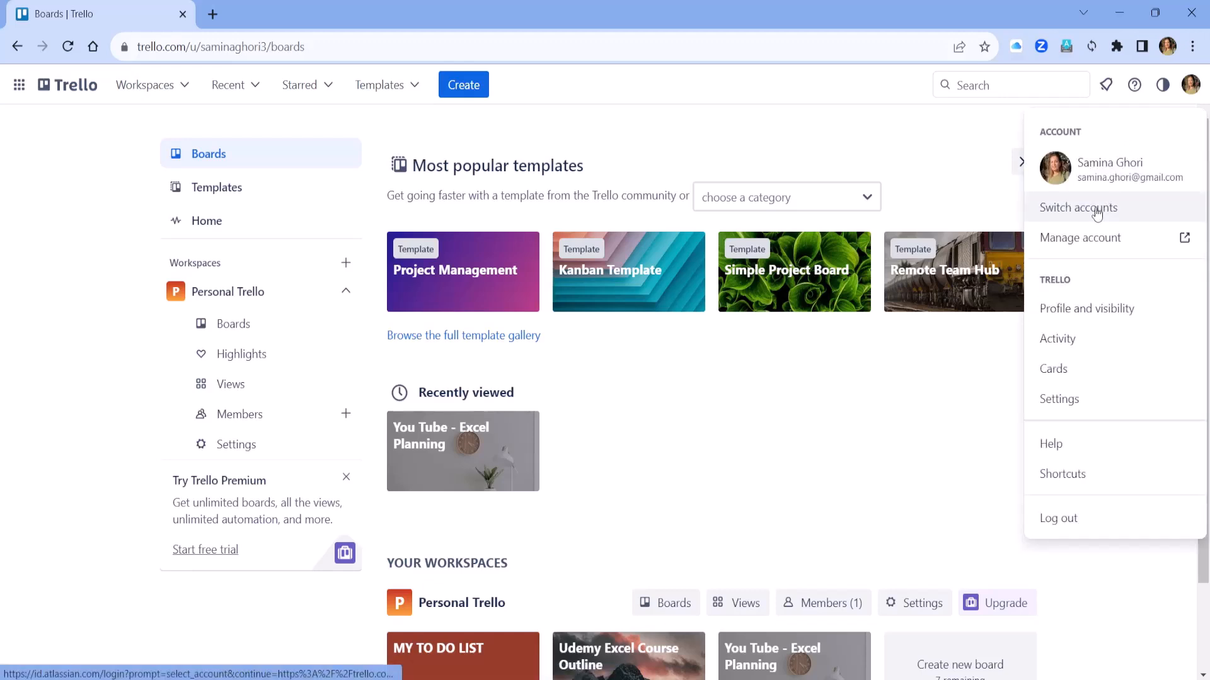
left_click(1097, 209)
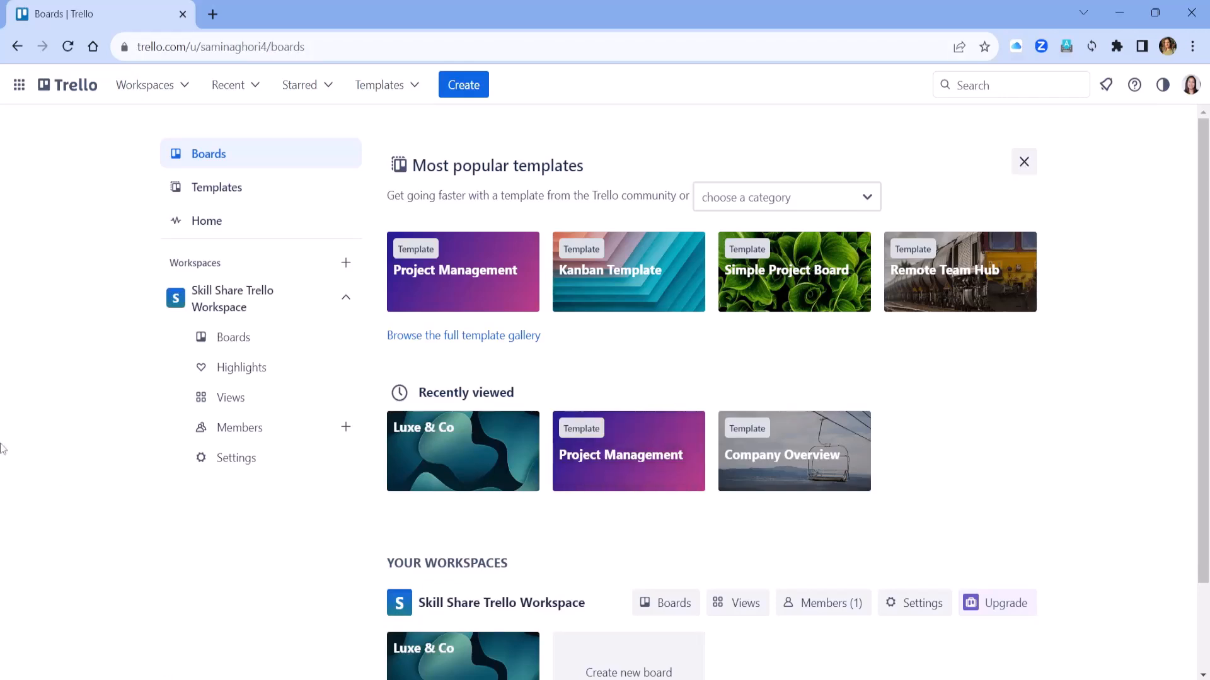
Step: Look over the account's workspaces and boards, and open the Skill Share Trello Workspace highlights
left_click(185, 88)
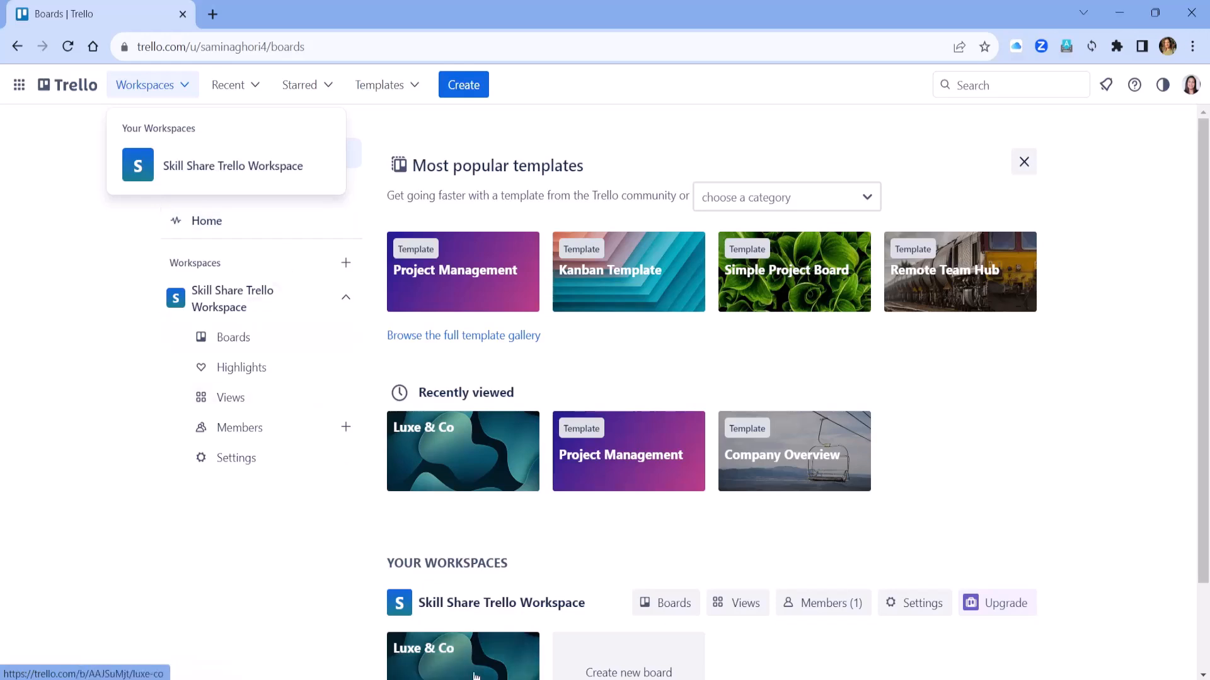
scroll(531, 561, "down", 2)
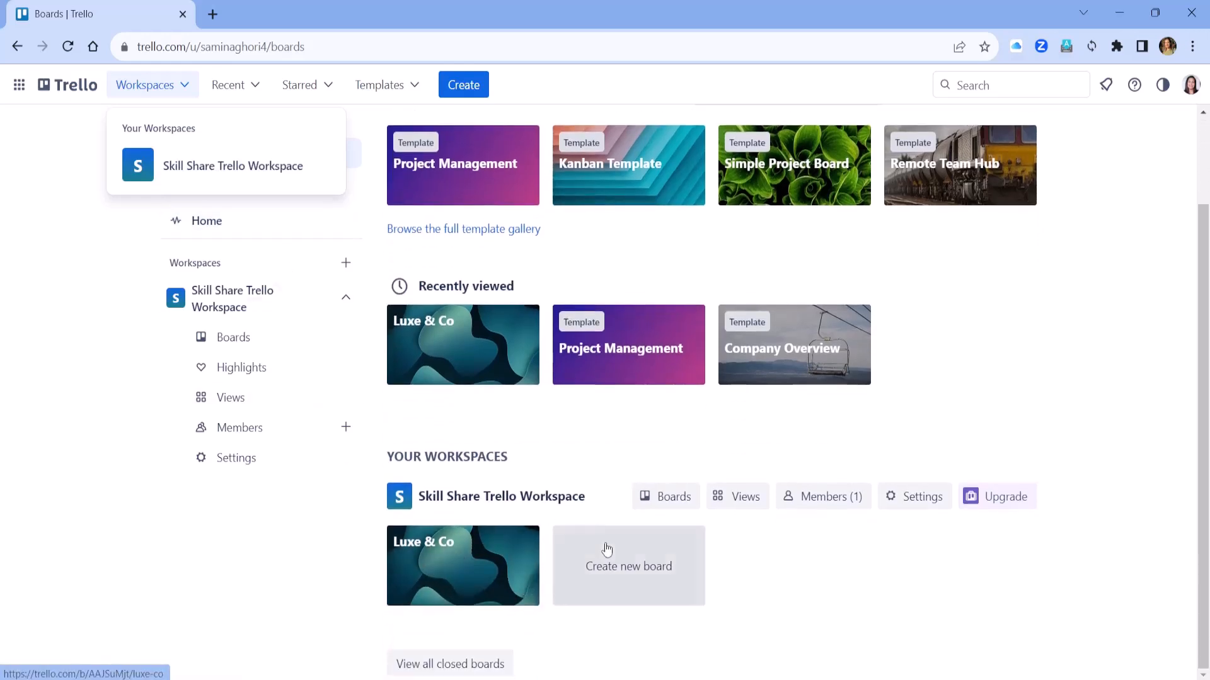
scroll(450, 485, "up", 2)
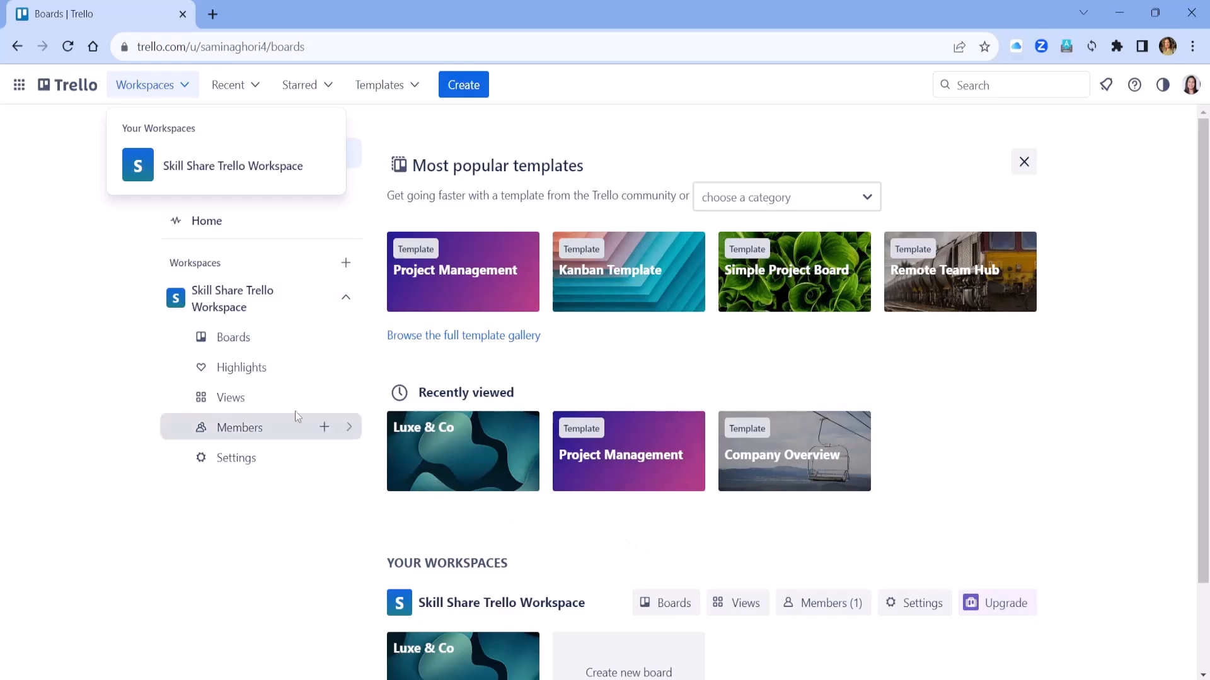
left_click(274, 372)
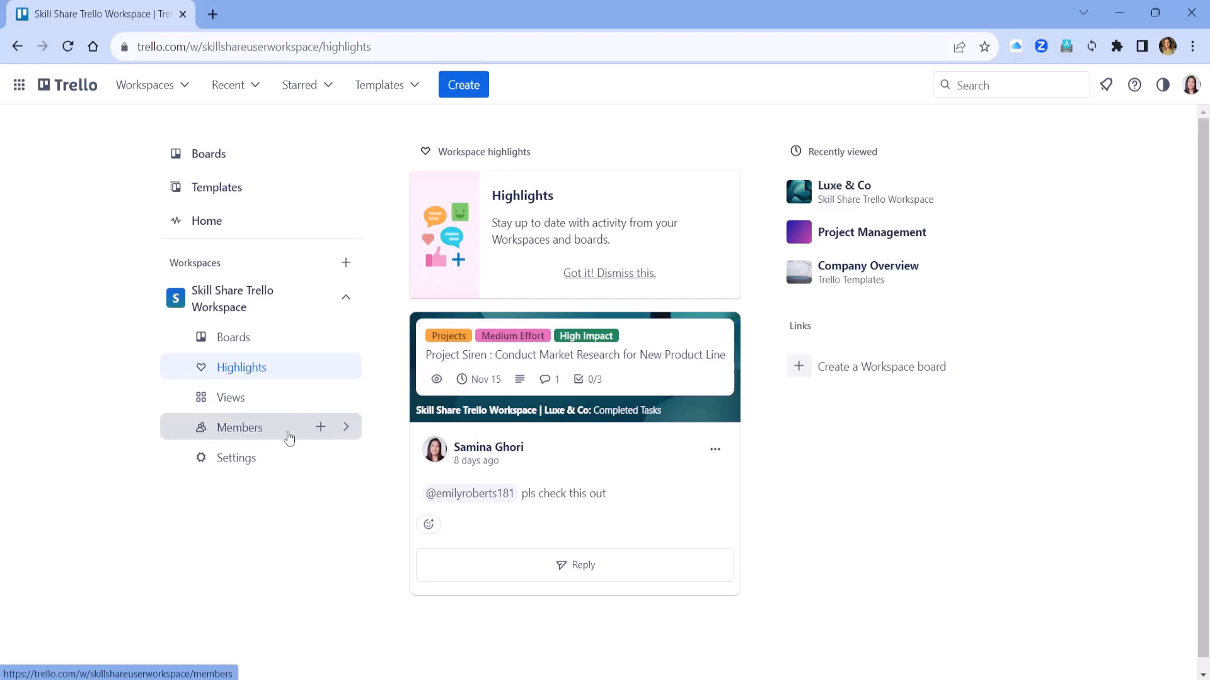
Step: Review the Skill Share Trello Workspace's members and its full list of single-board guests
left_click(345, 427)
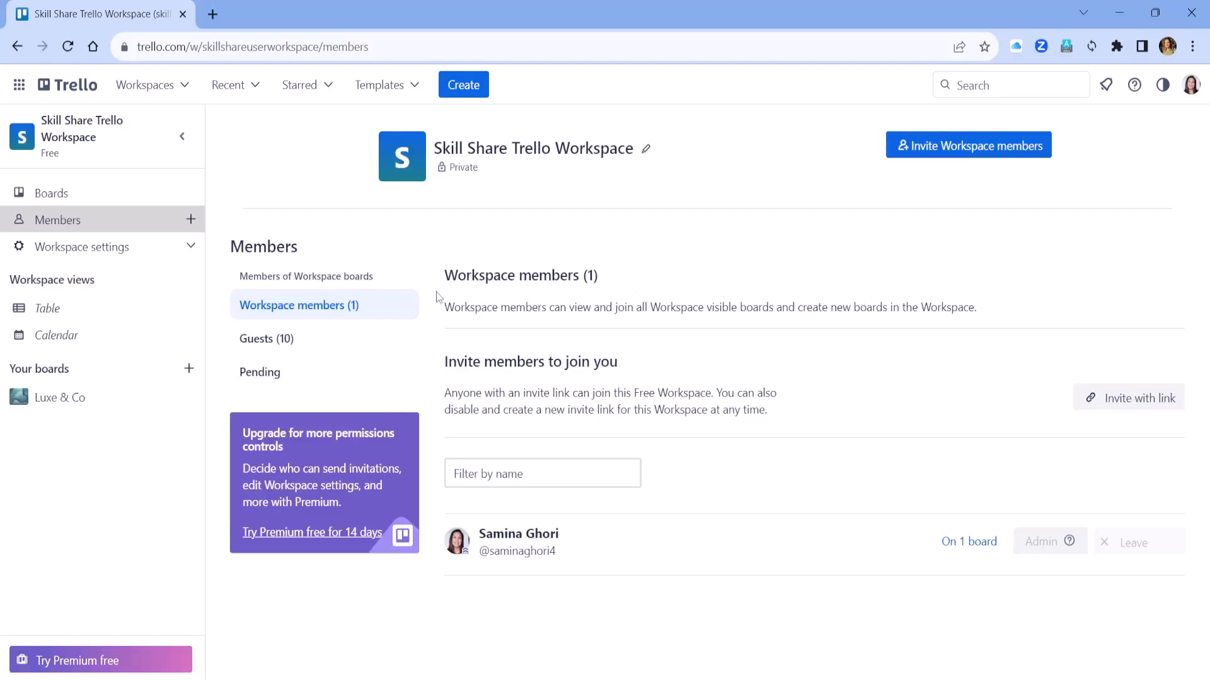
left_click(329, 344)
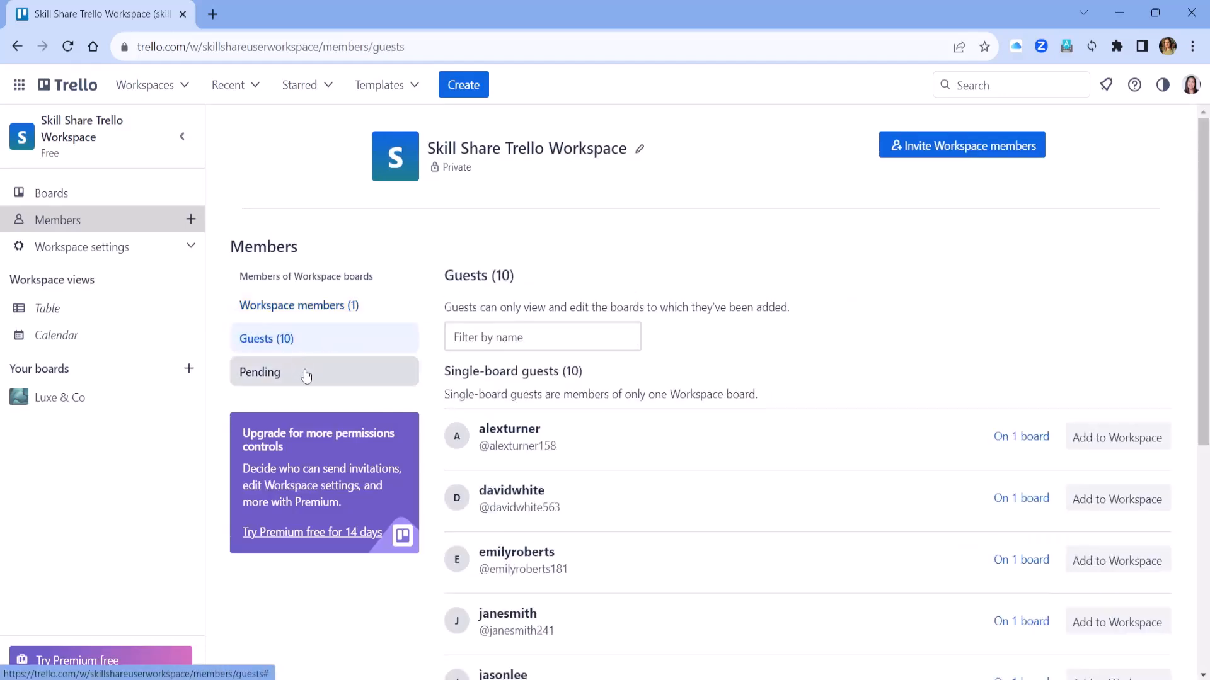
scroll(904, 522, "down", 5)
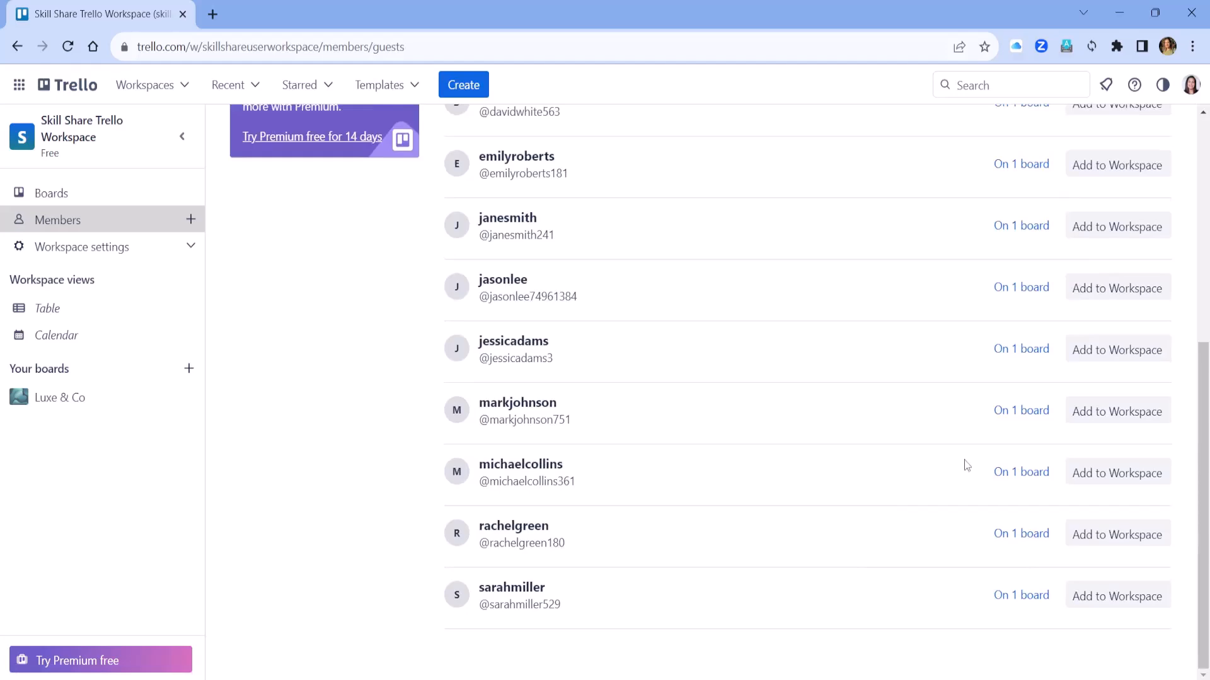
scroll(965, 464, "up", 6)
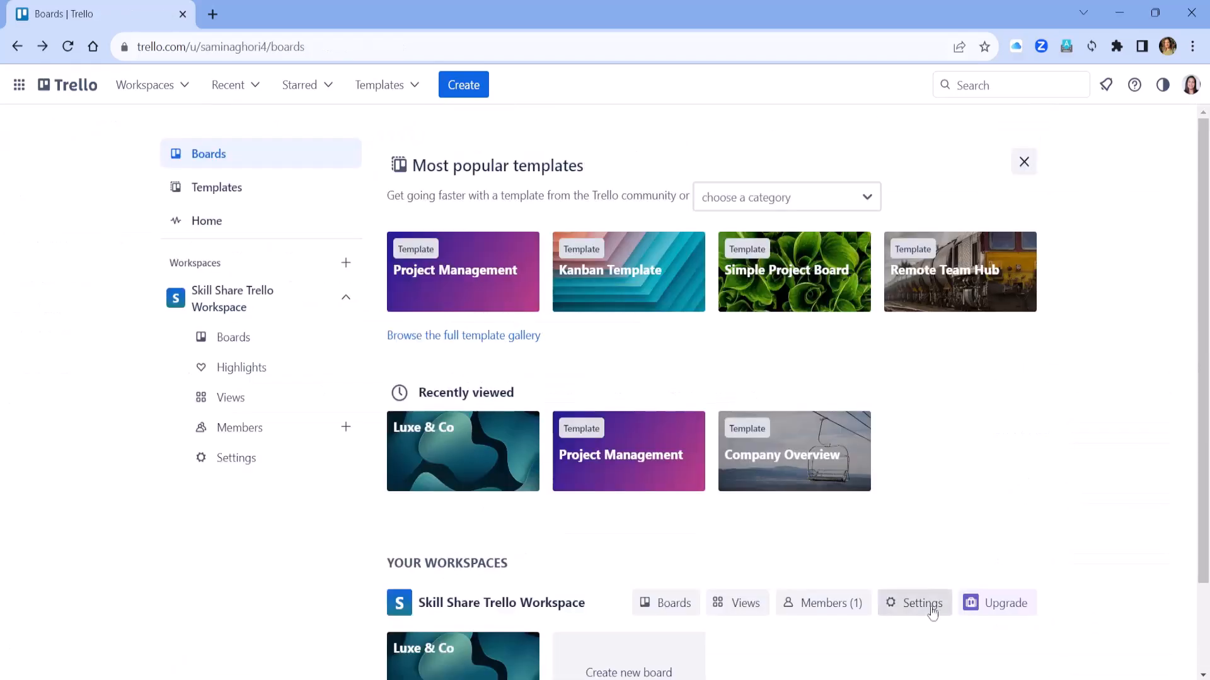
Step: Open the Skill Share Trello Workspace settings and show the choices for workspace visibility
scroll(912, 570, "down", 2)
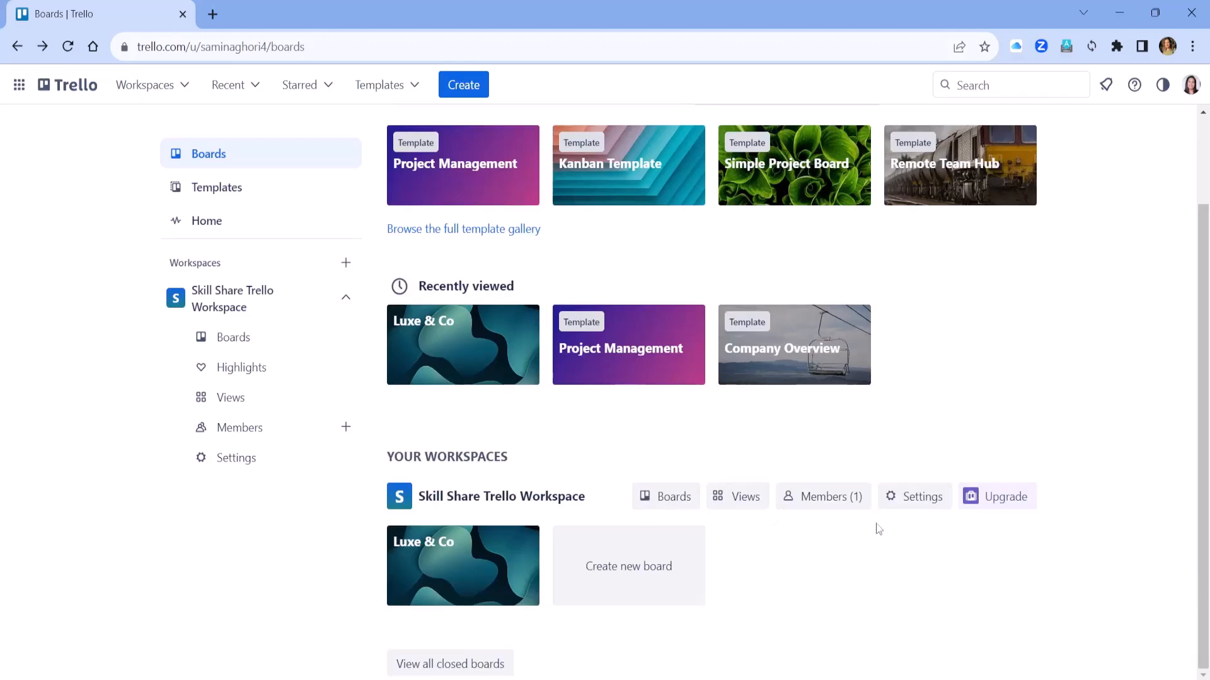
left_click(909, 503)
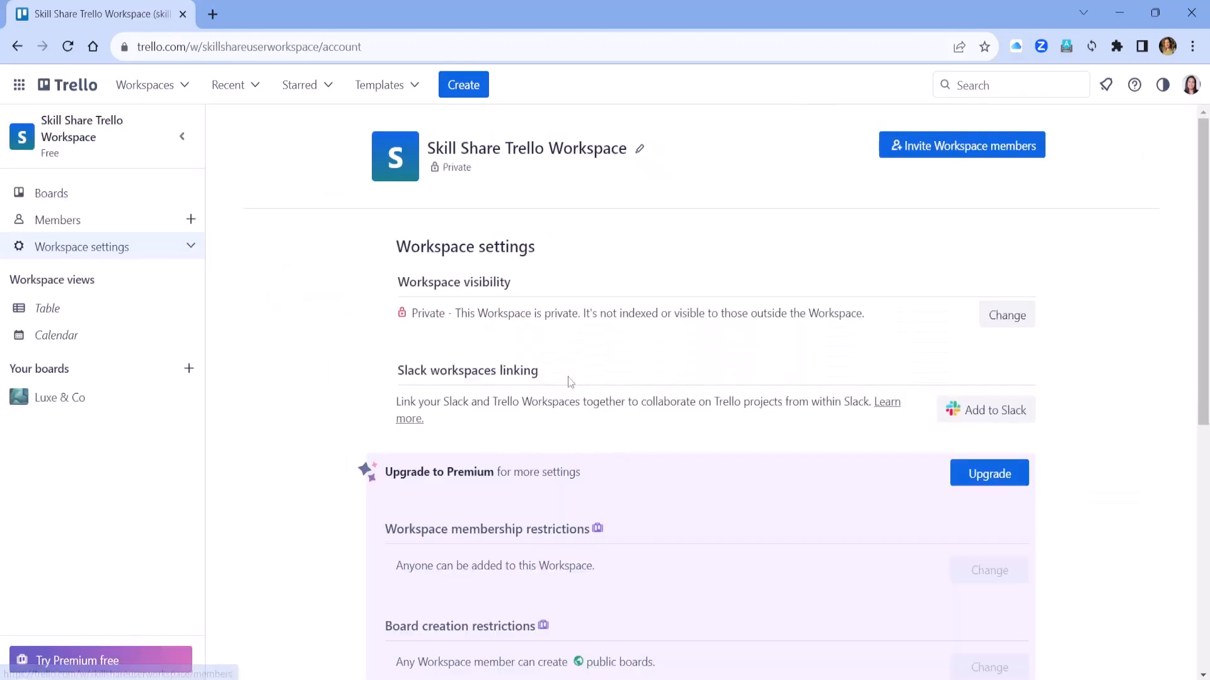
left_click(1027, 323)
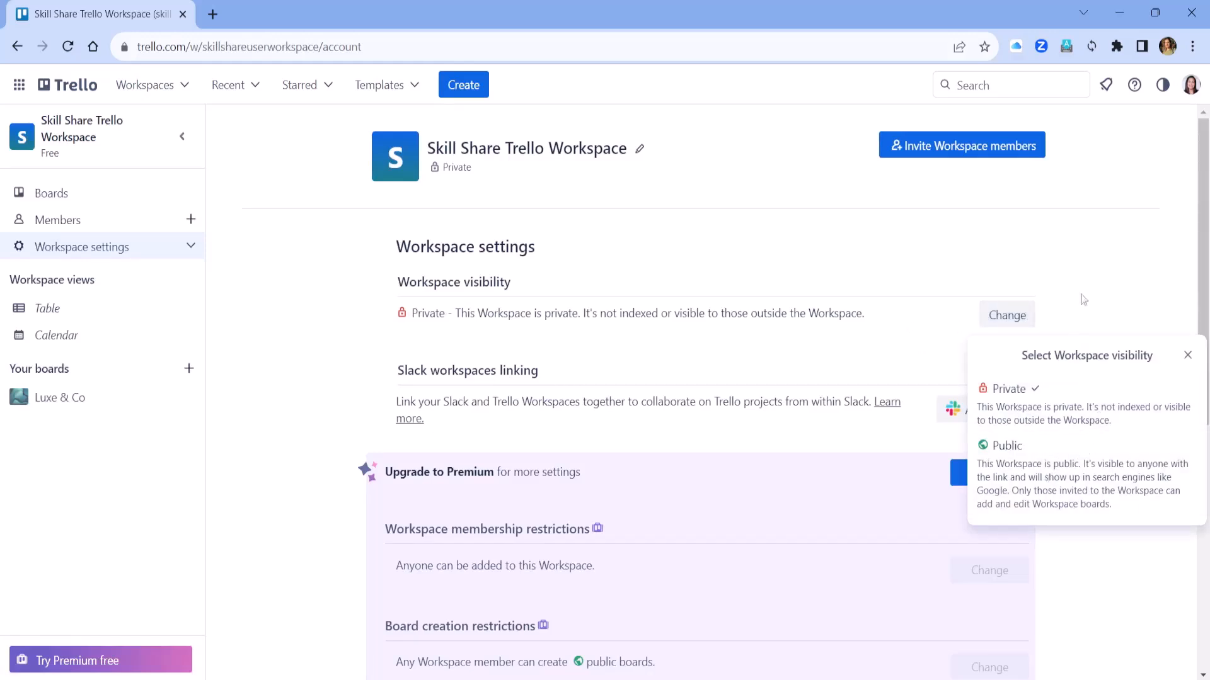
Step: Close the visibility choices and review the workspace's Slack linking, membership, board creation, deletion and guest sharing settings
left_click(1073, 313)
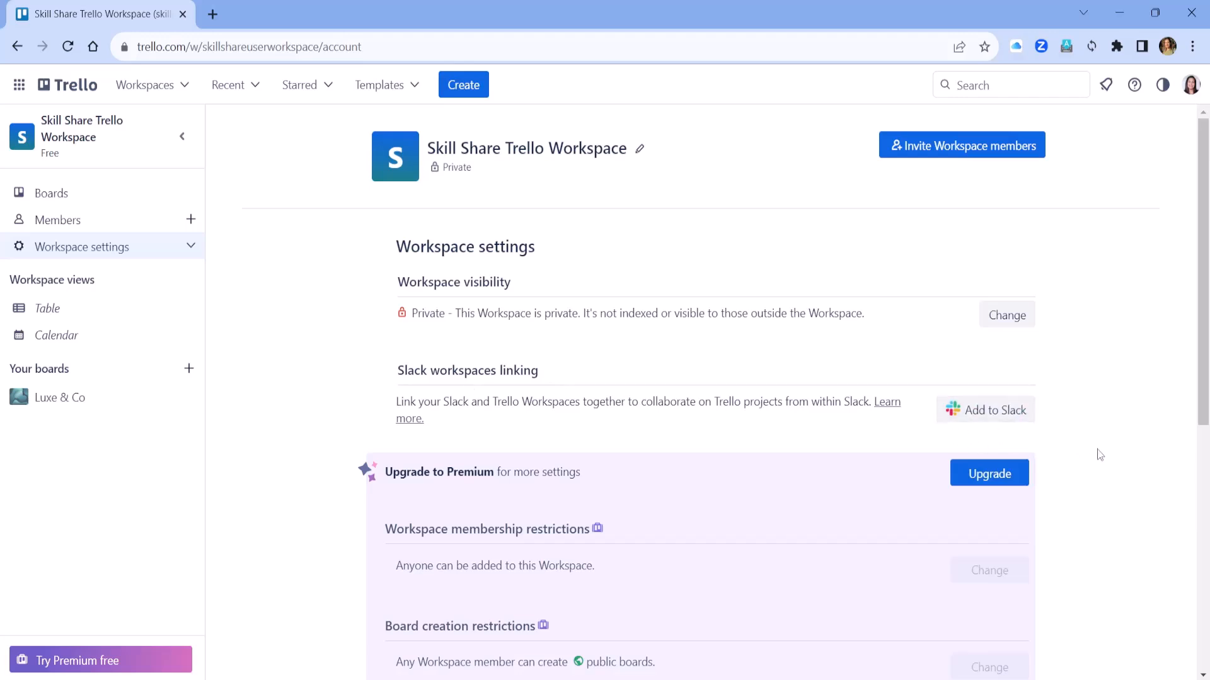
scroll(1100, 456, "down", 3)
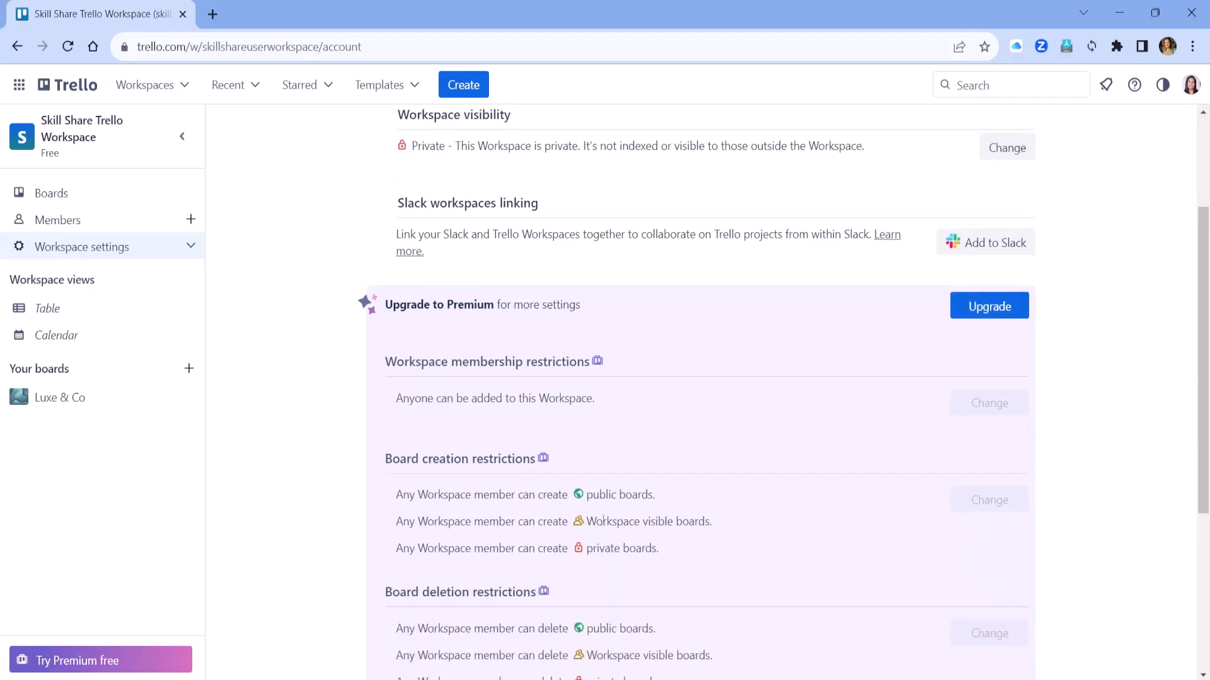
scroll(1120, 465, "down", 5)
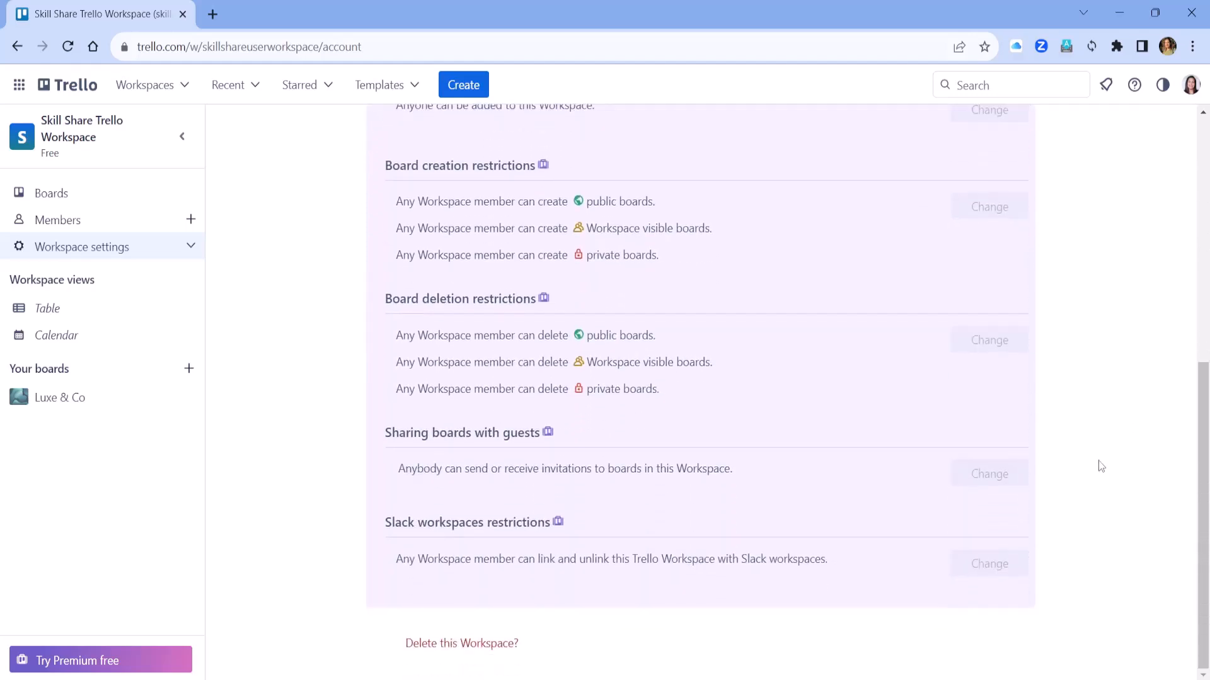
scroll(1101, 467, "up", 8)
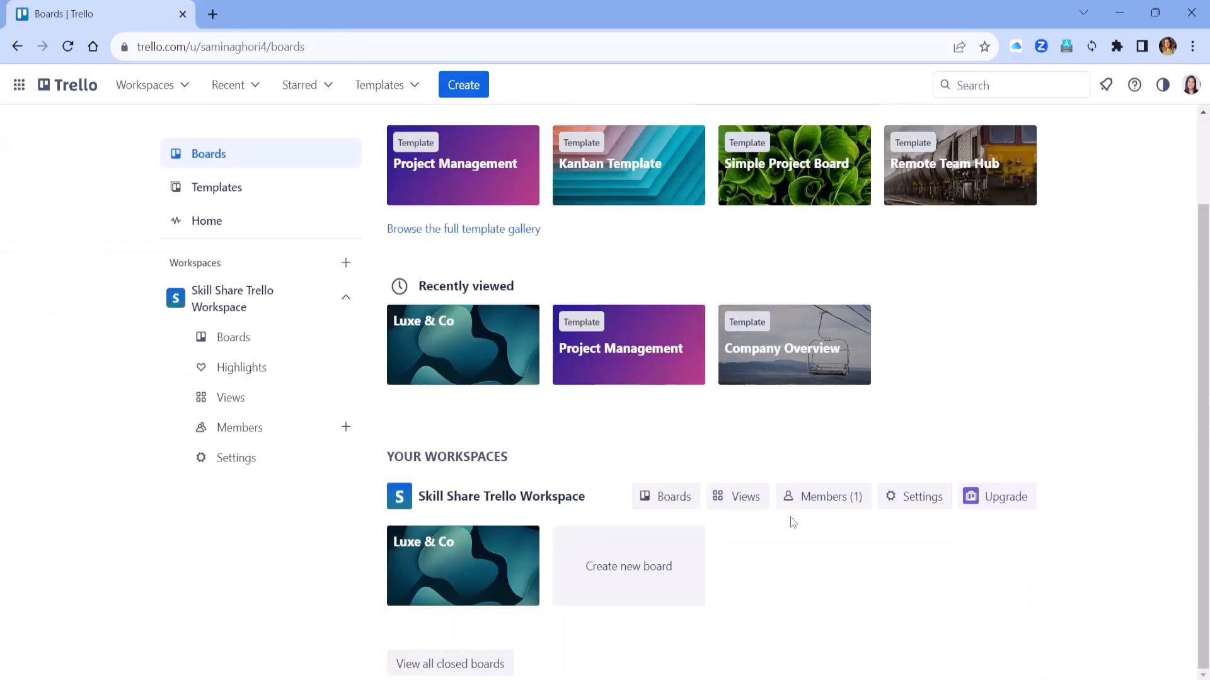
Step: Open the Luxe & Co board and look over its lists through to the department lists
left_click(463, 576)
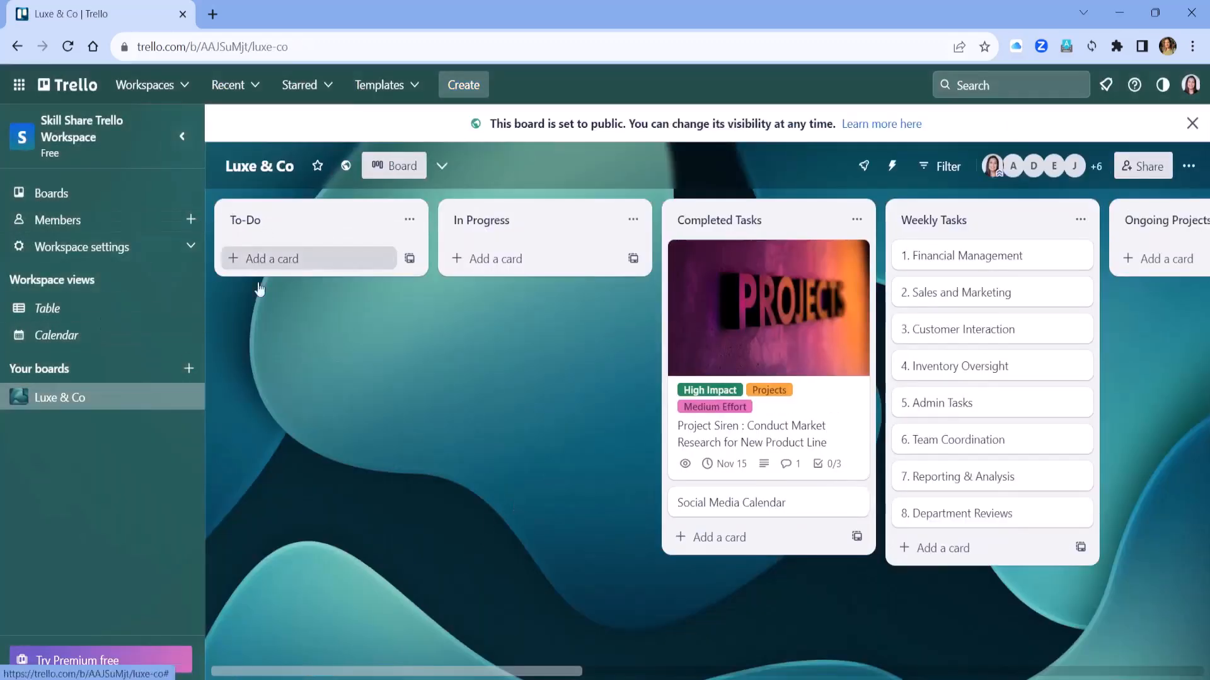
left_click_drag(461, 671, 798, 660)
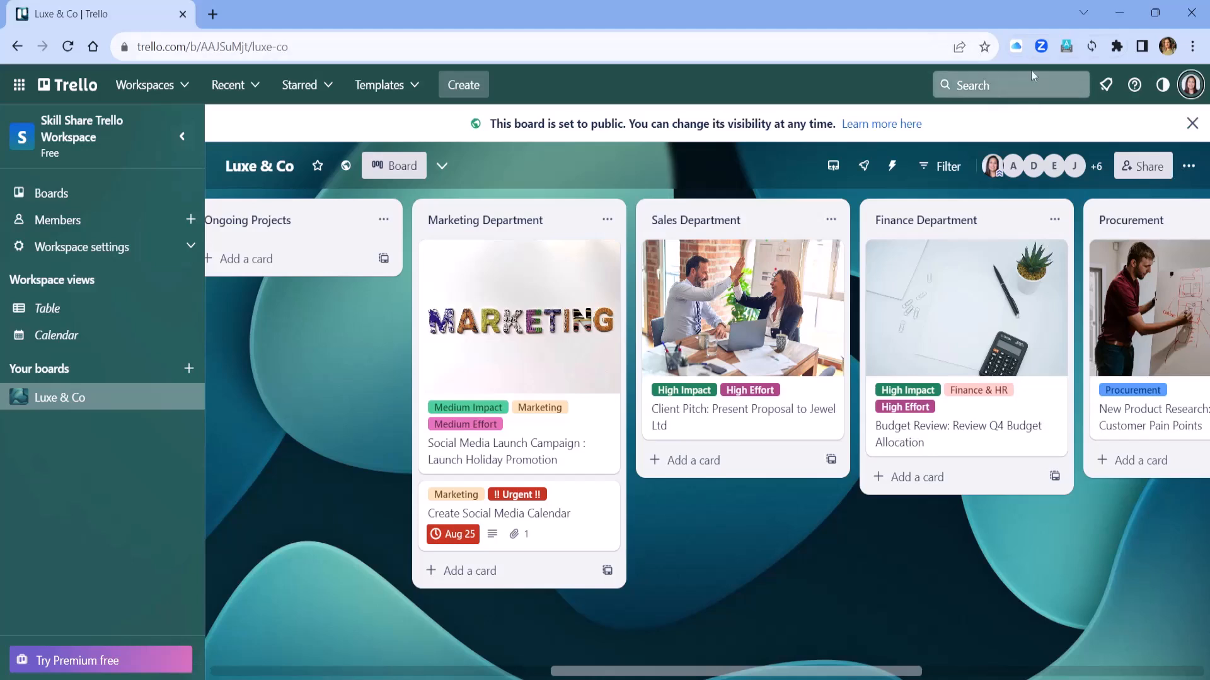
Step: Open the account's profile and visibility page and review the personal information, username and bio fields
left_click(1191, 85)
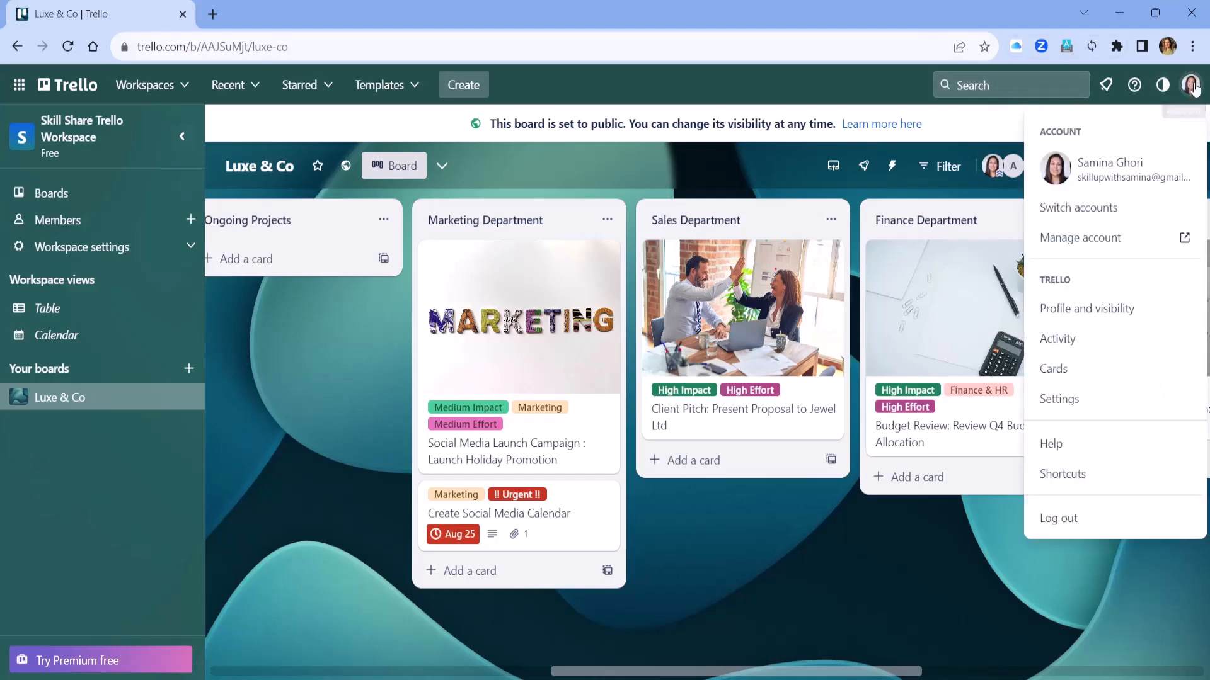
left_click(1114, 309)
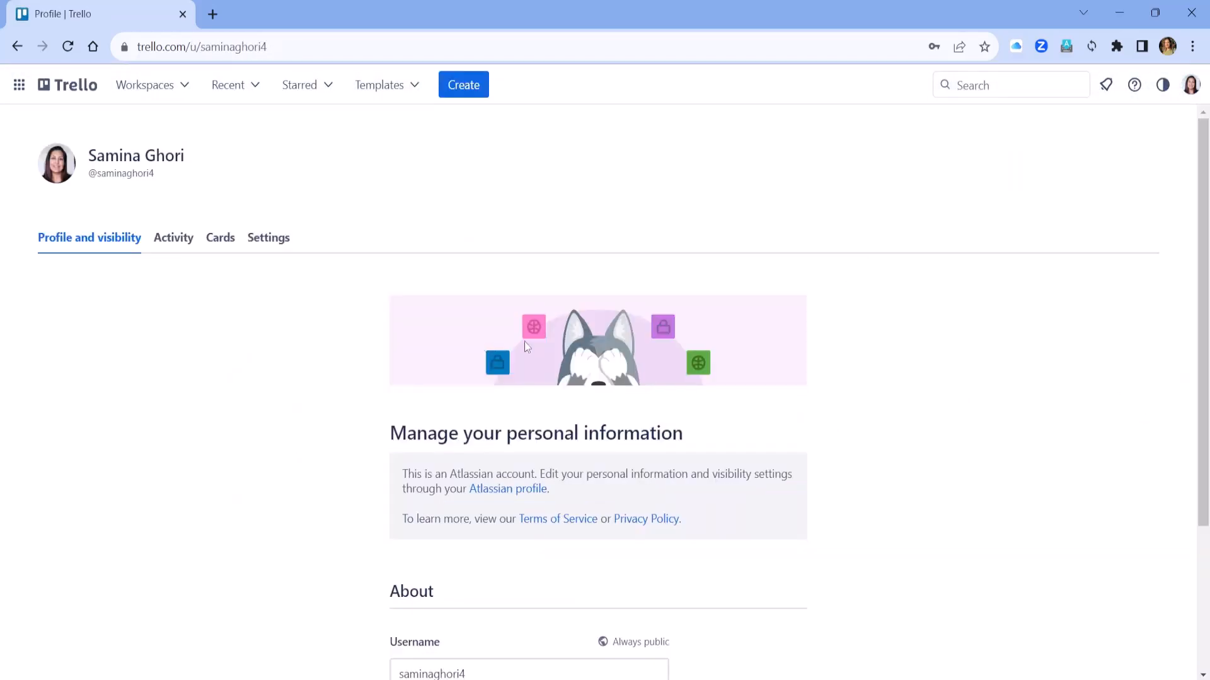
scroll(527, 347, "down", 3)
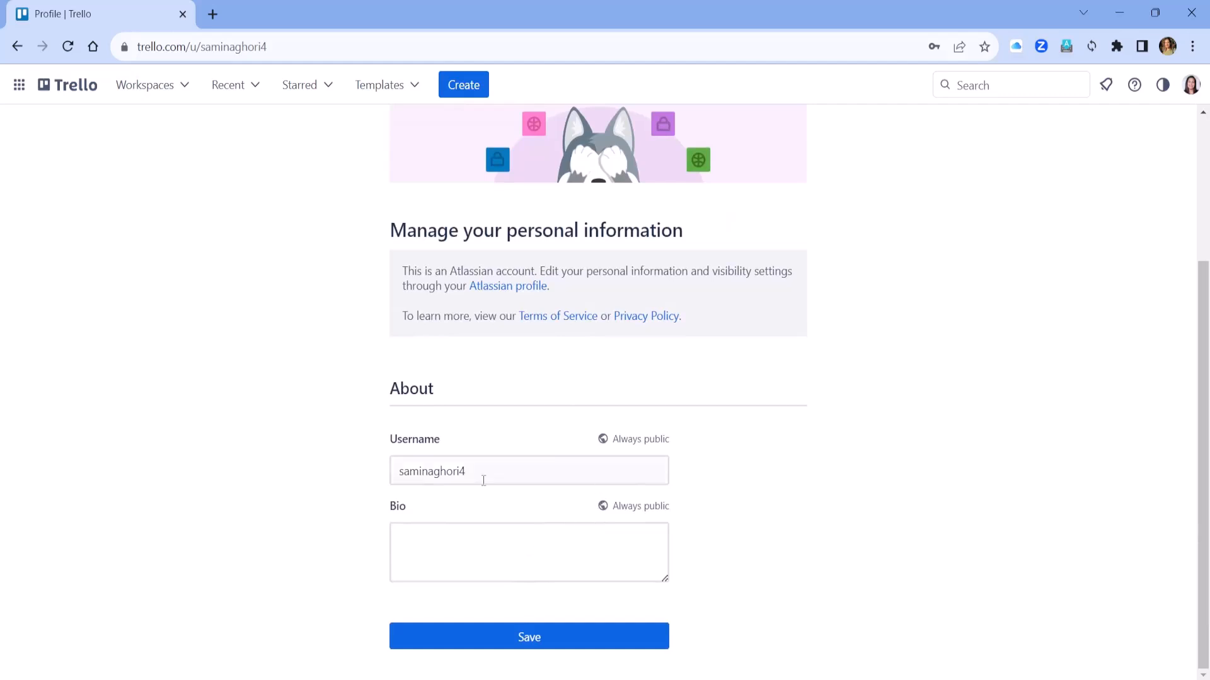
scroll(806, 378, "up", 3)
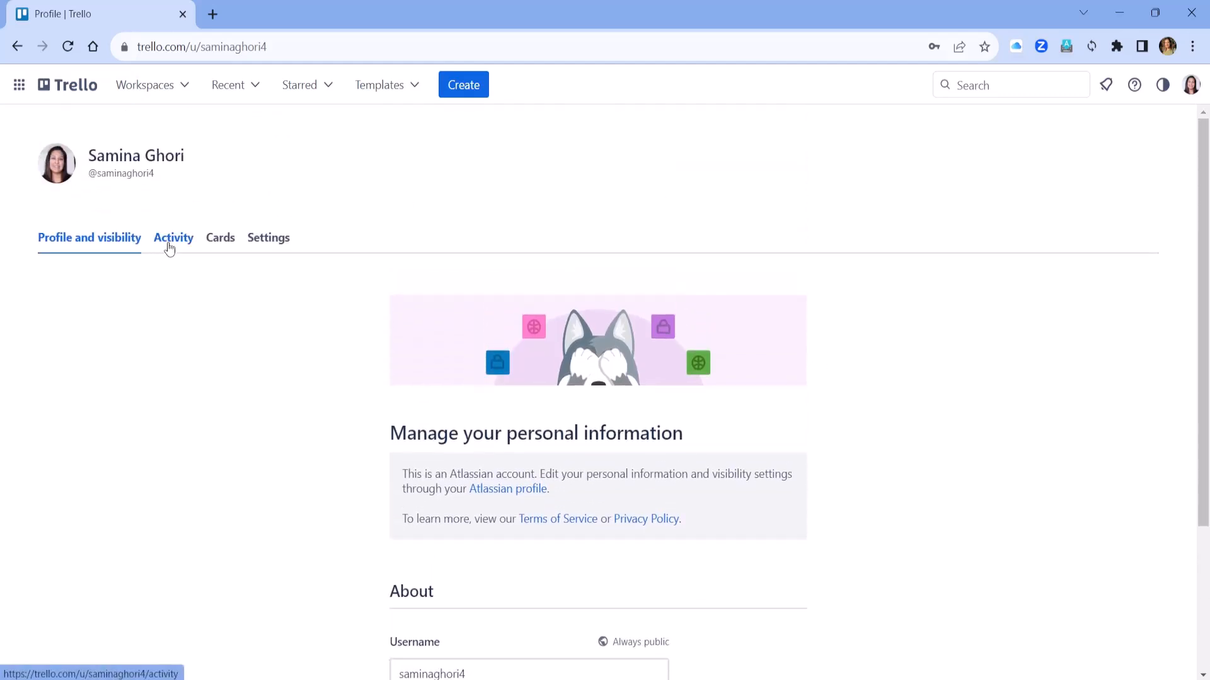
Step: Review the account settings, including the email notification frequency choices and the notification preferences
left_click(269, 238)
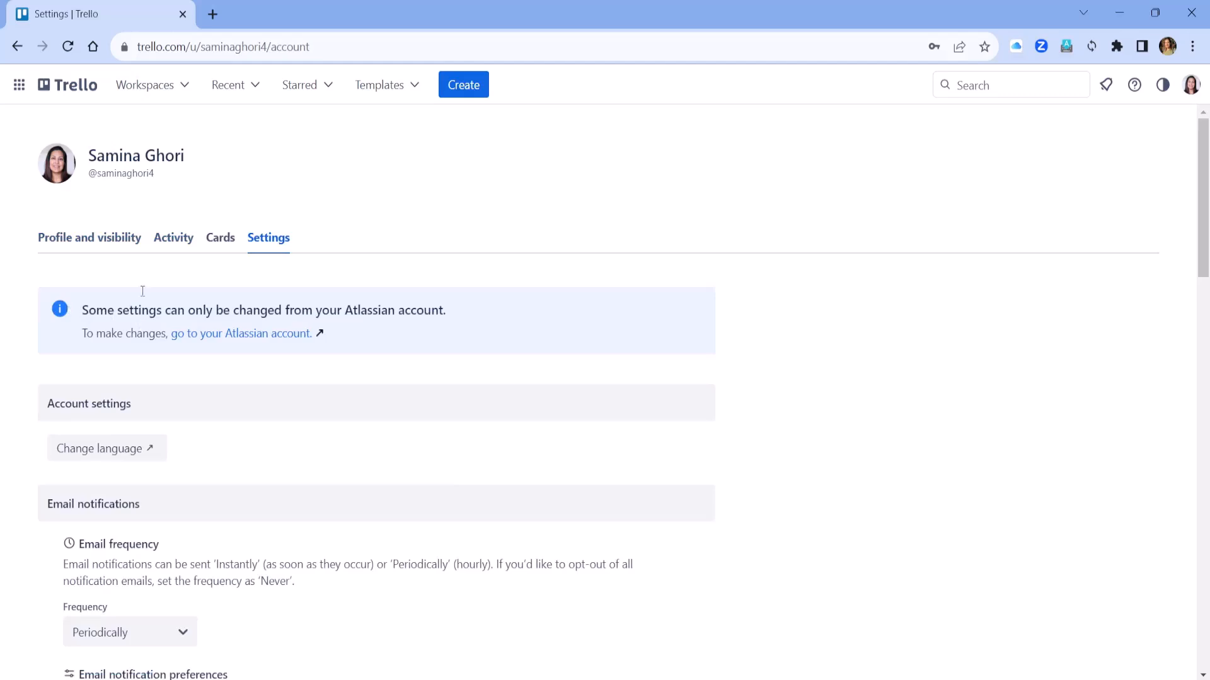
scroll(286, 254, "down", 3)
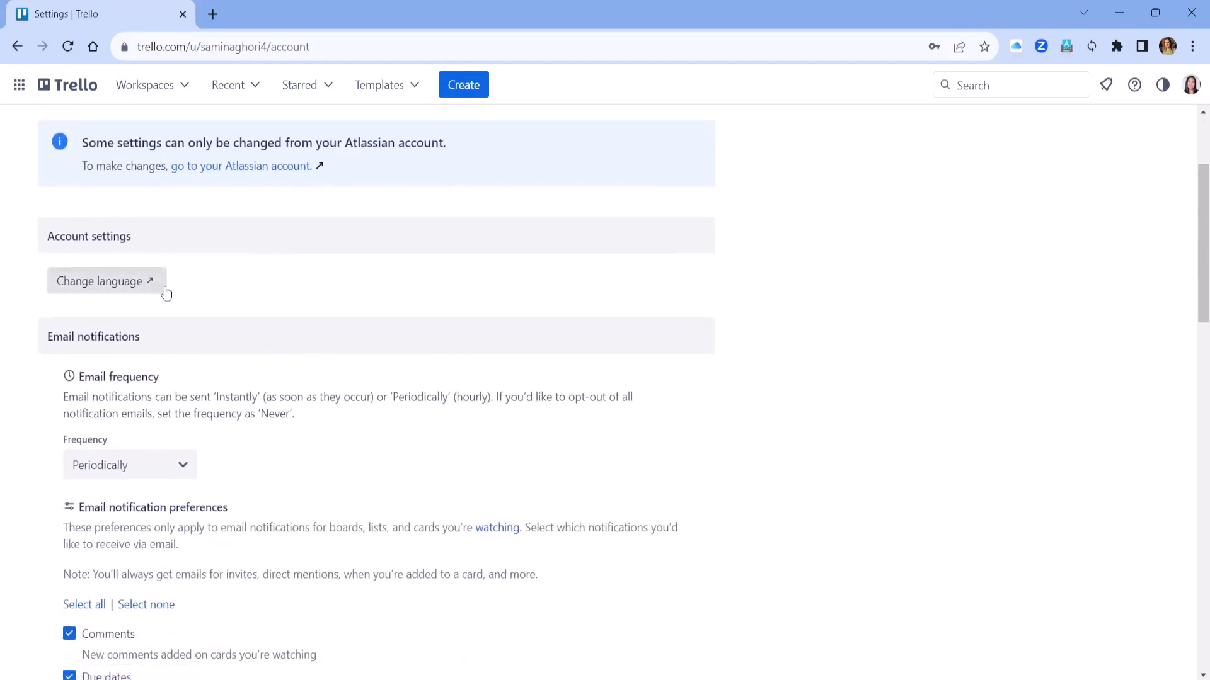
scroll(188, 428, "down", 1)
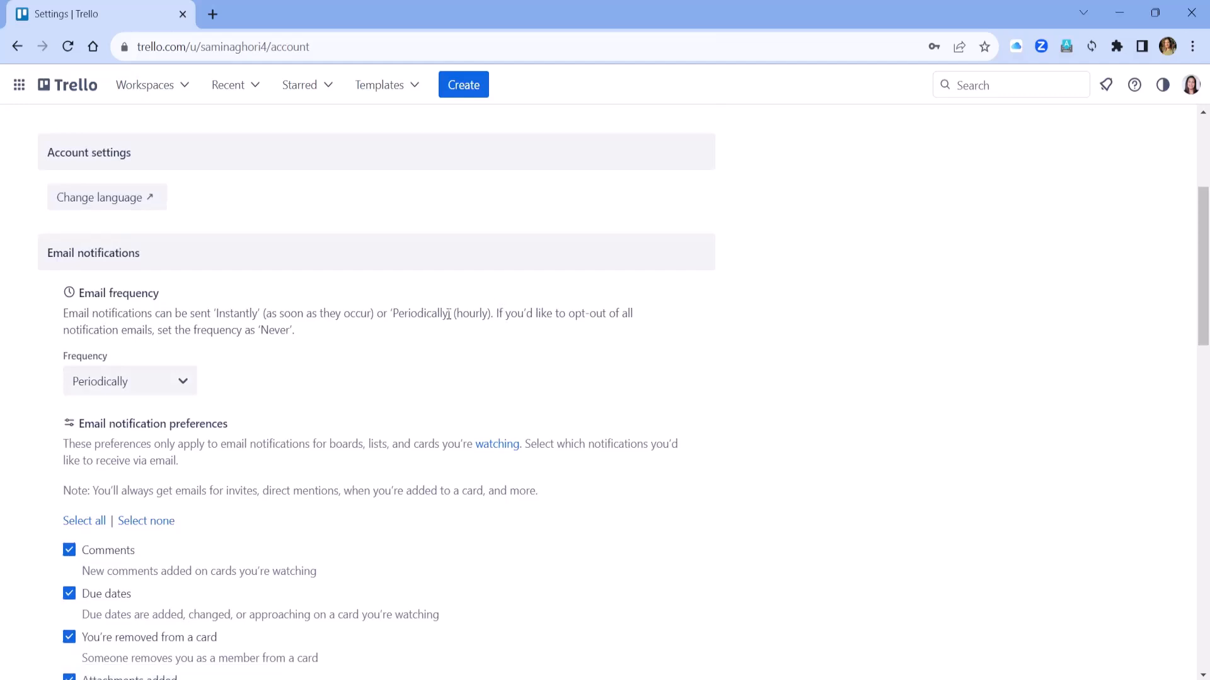
left_click(187, 384)
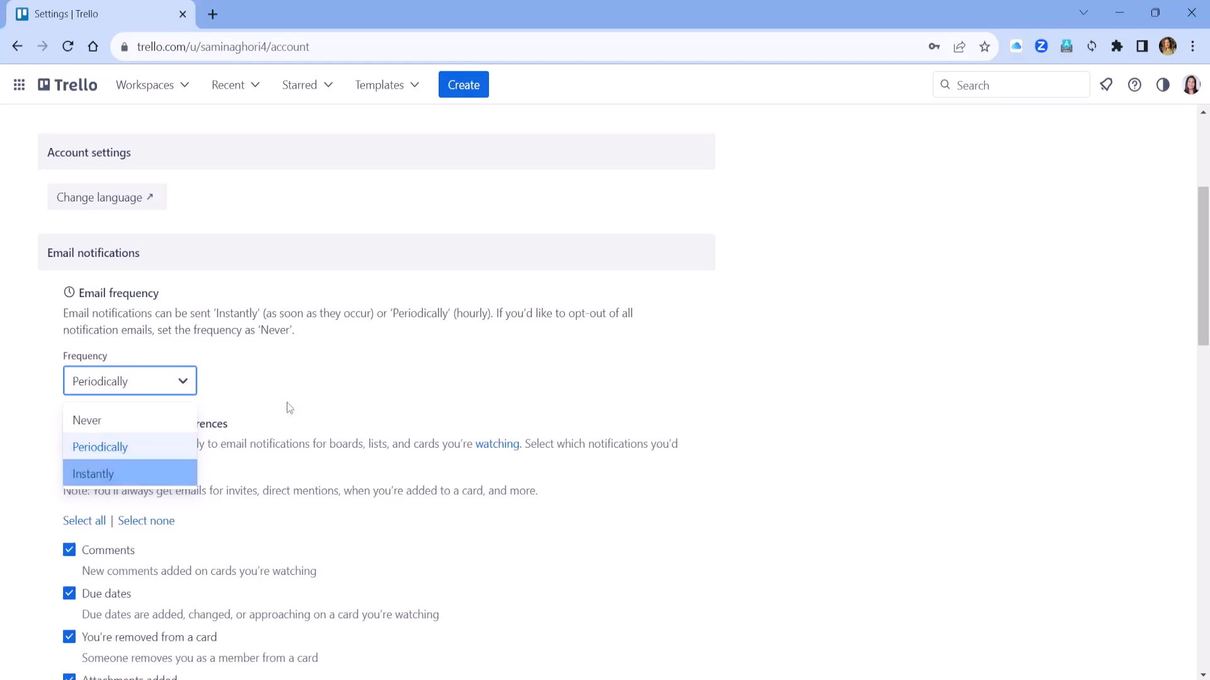
scroll(282, 399, "down", 4)
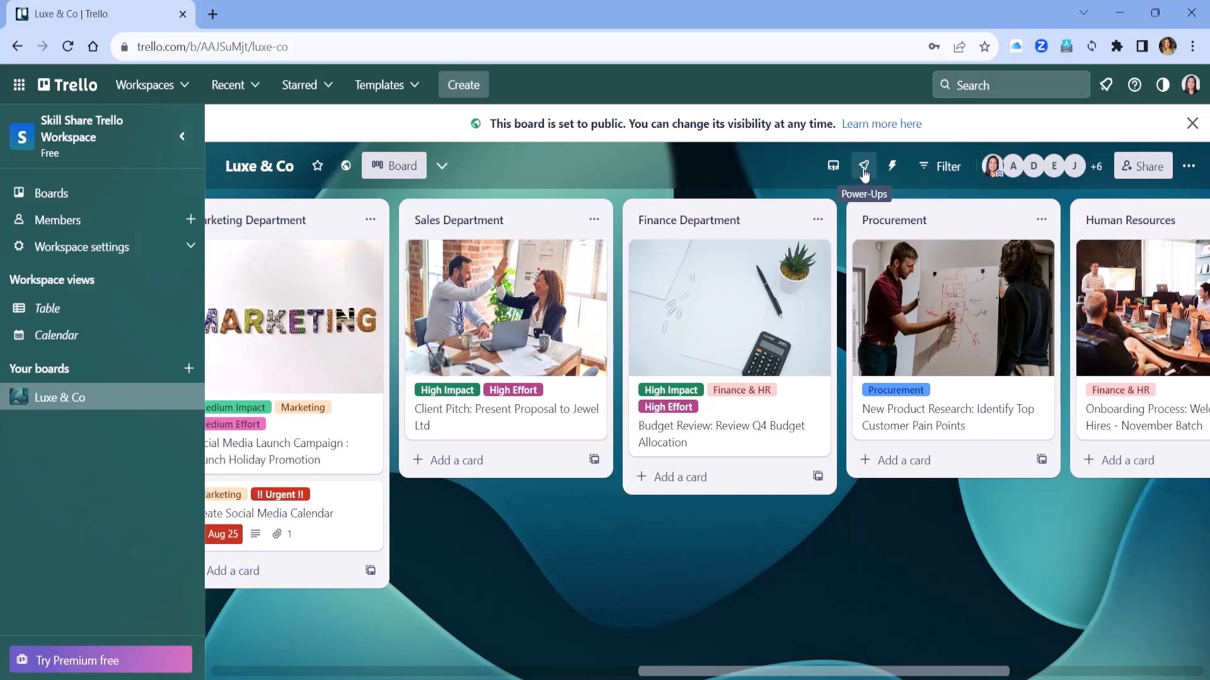
Step: Review the Power-Ups enabled on the Luxe & Co board, and close the list
left_click(865, 170)
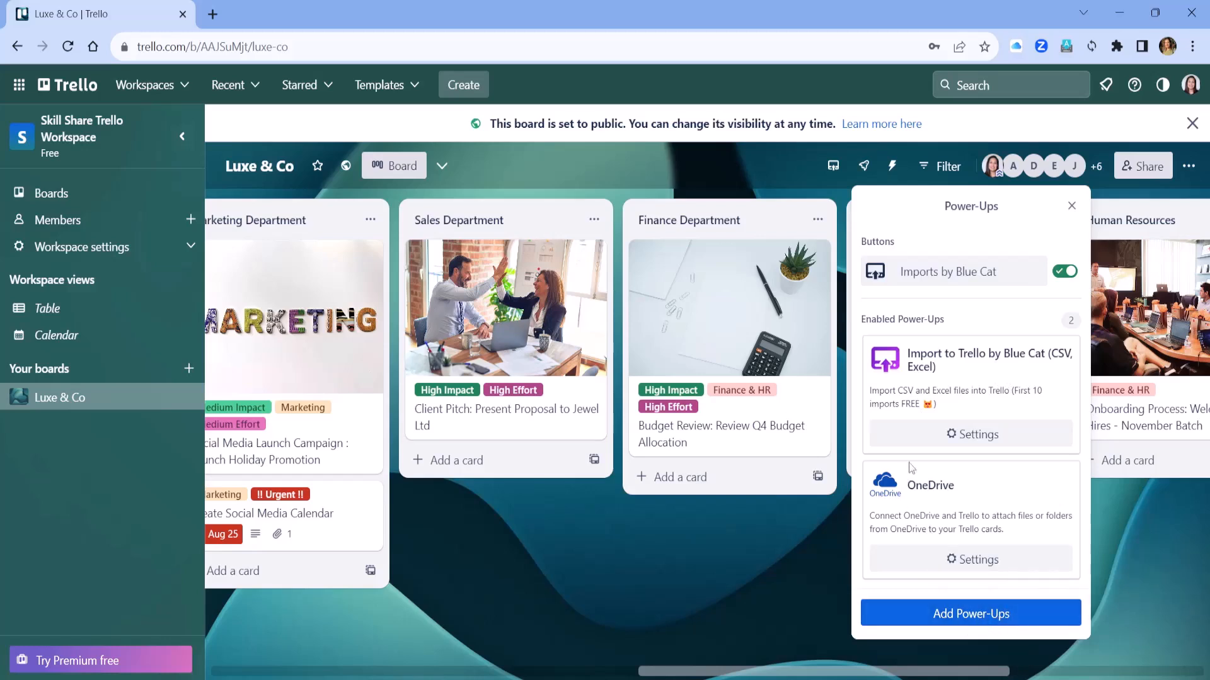
left_click(1072, 206)
left_click_drag(748, 674, 749, 674)
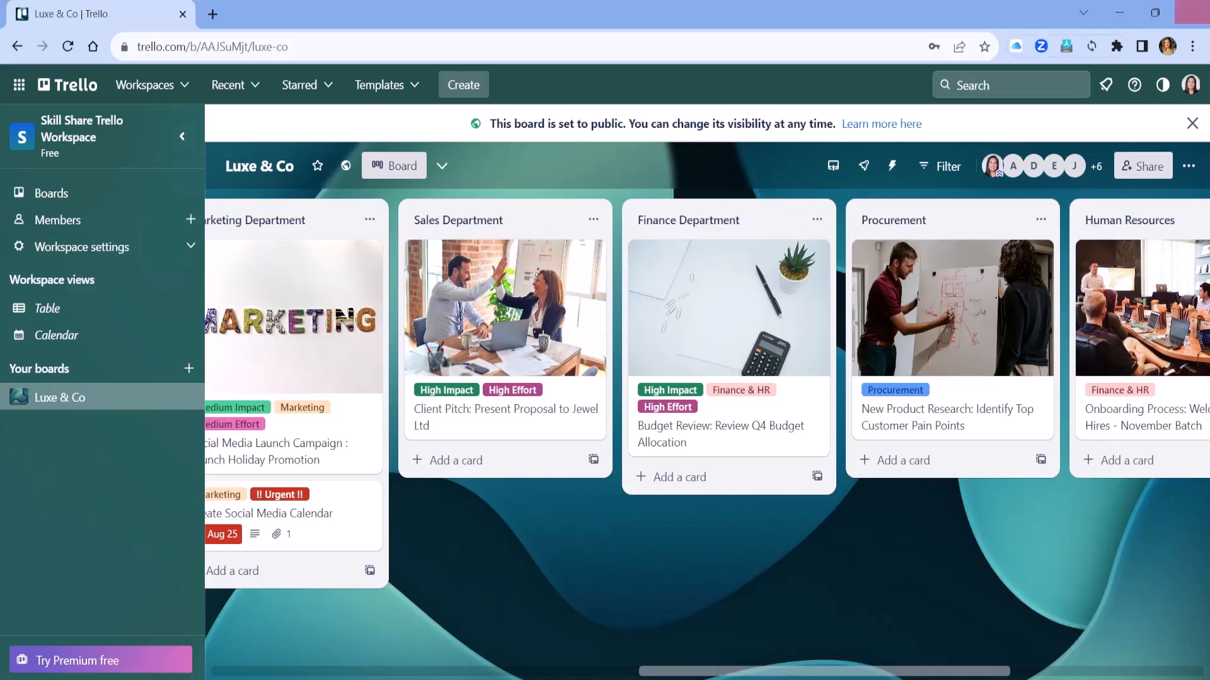
Step: Change the Luxe & Co board's background to the red feather photo from the Unsplash collection
left_click(1191, 170)
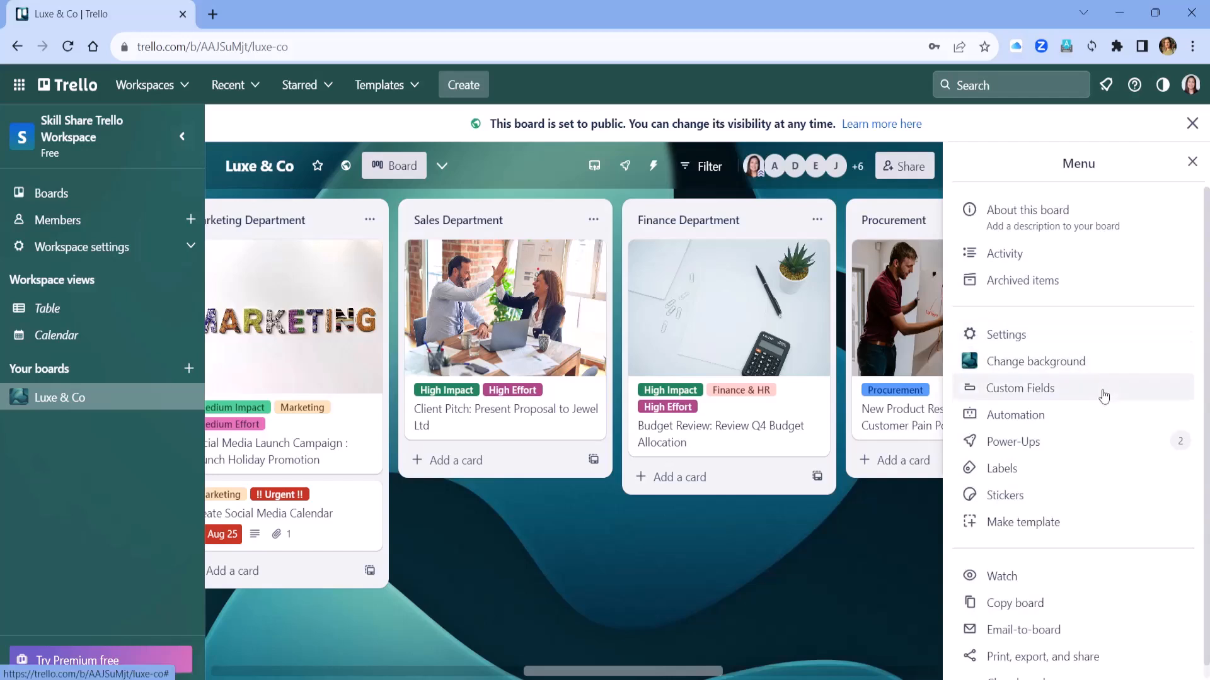
left_click(1089, 366)
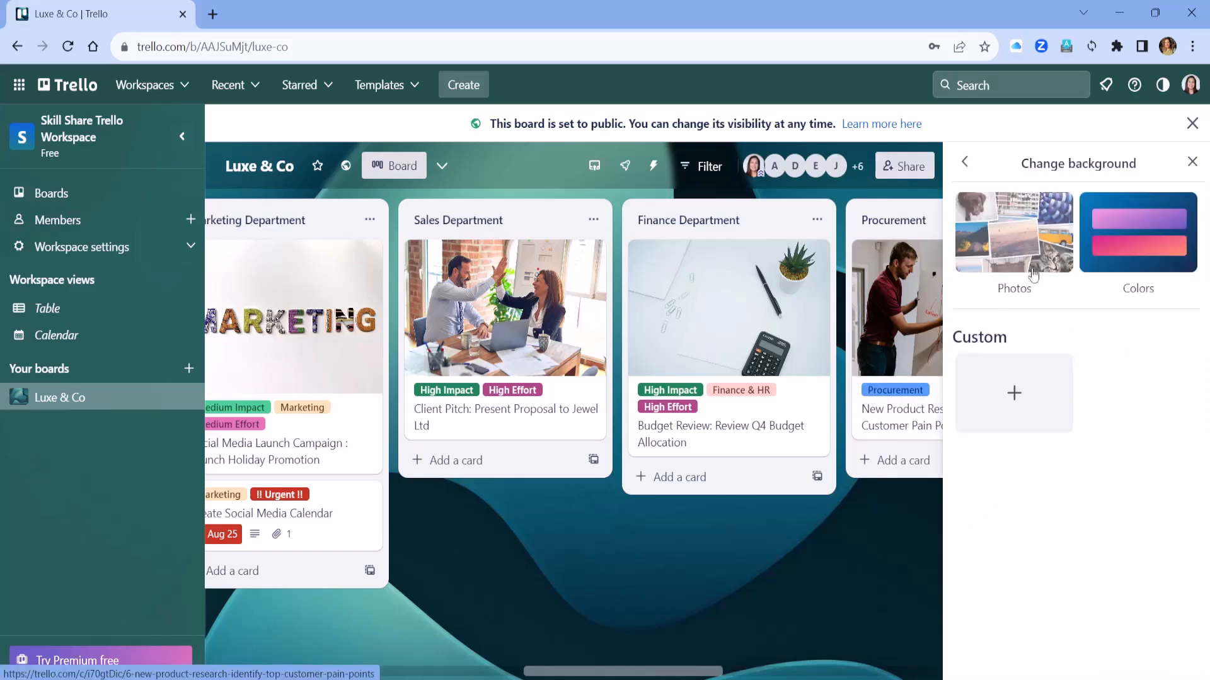
left_click(1040, 239)
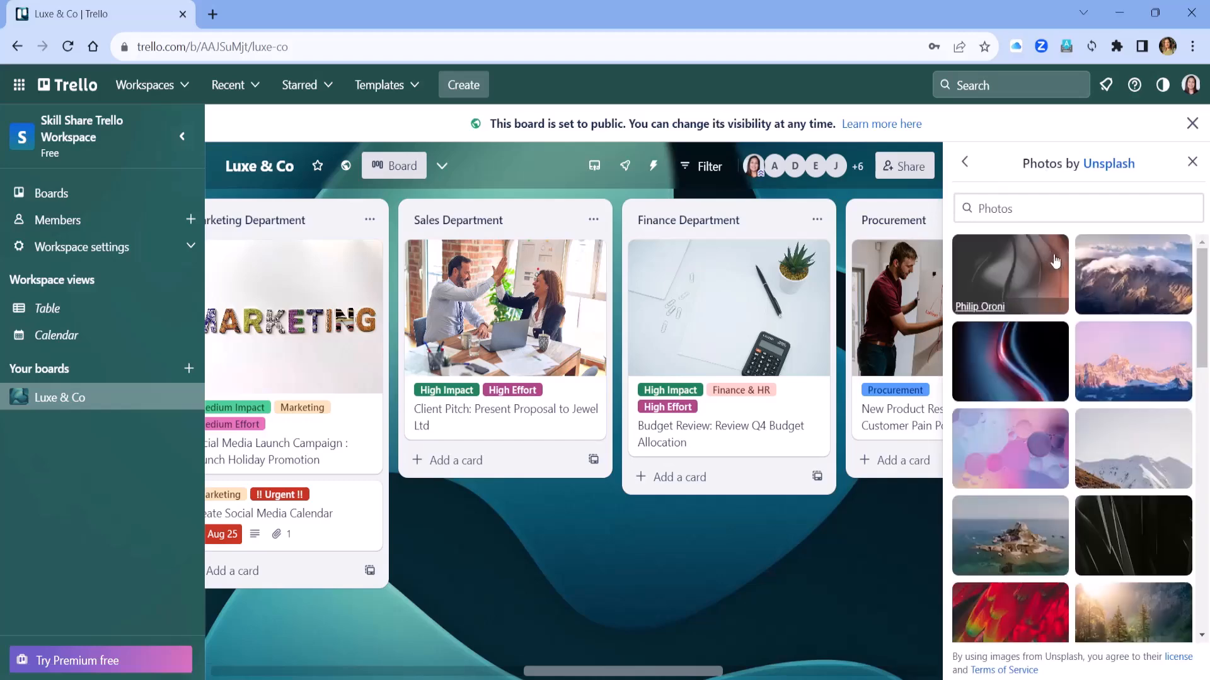
scroll(1128, 353, "down", 5)
scroll(1071, 328, "down", 1)
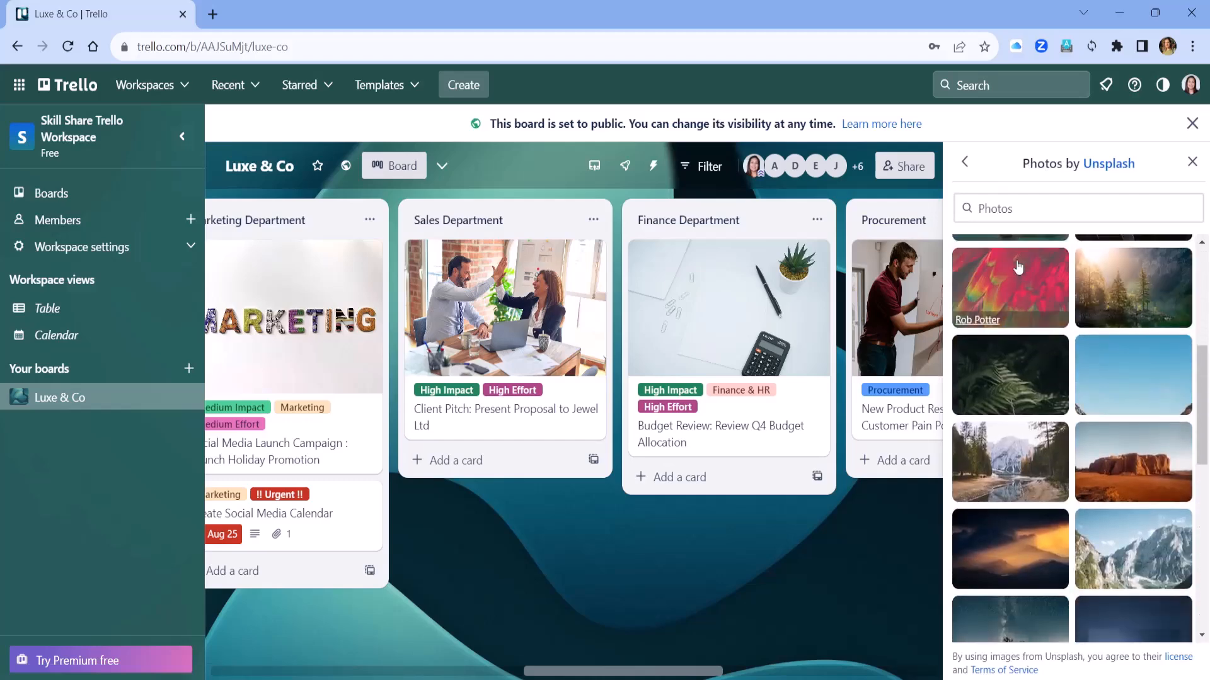
left_click(1009, 280)
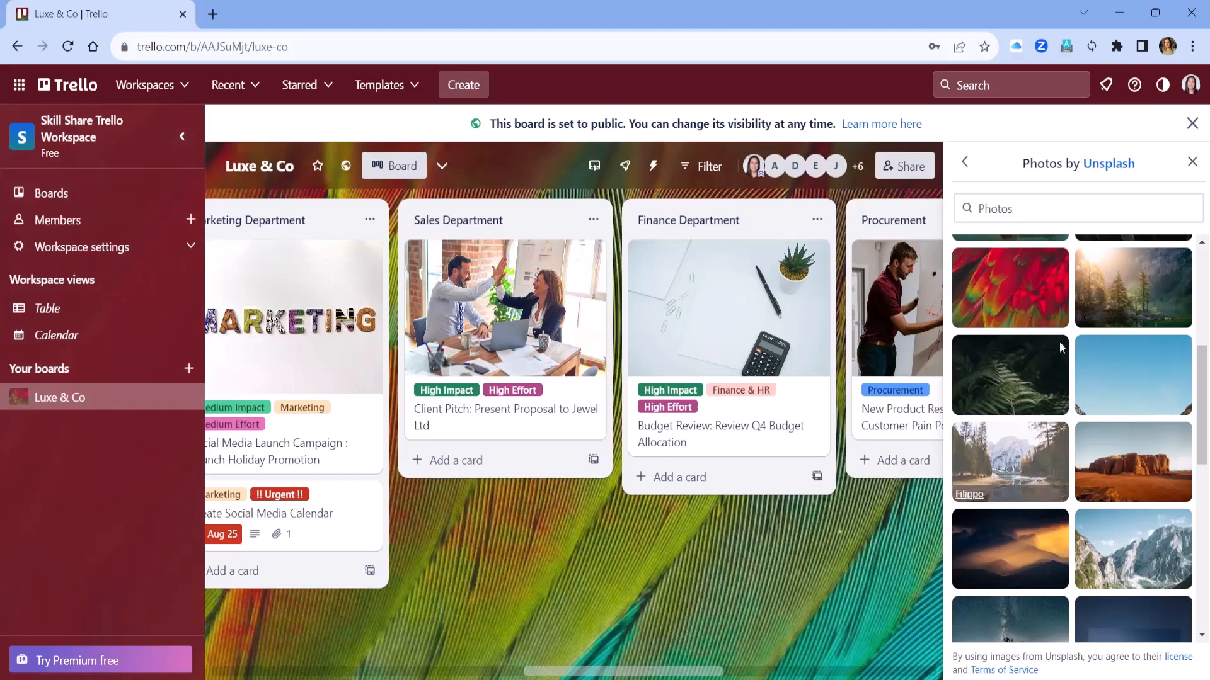
left_click(1192, 161)
Step: Look over the remaining options in the Luxe & Co board's menu
left_click(1188, 166)
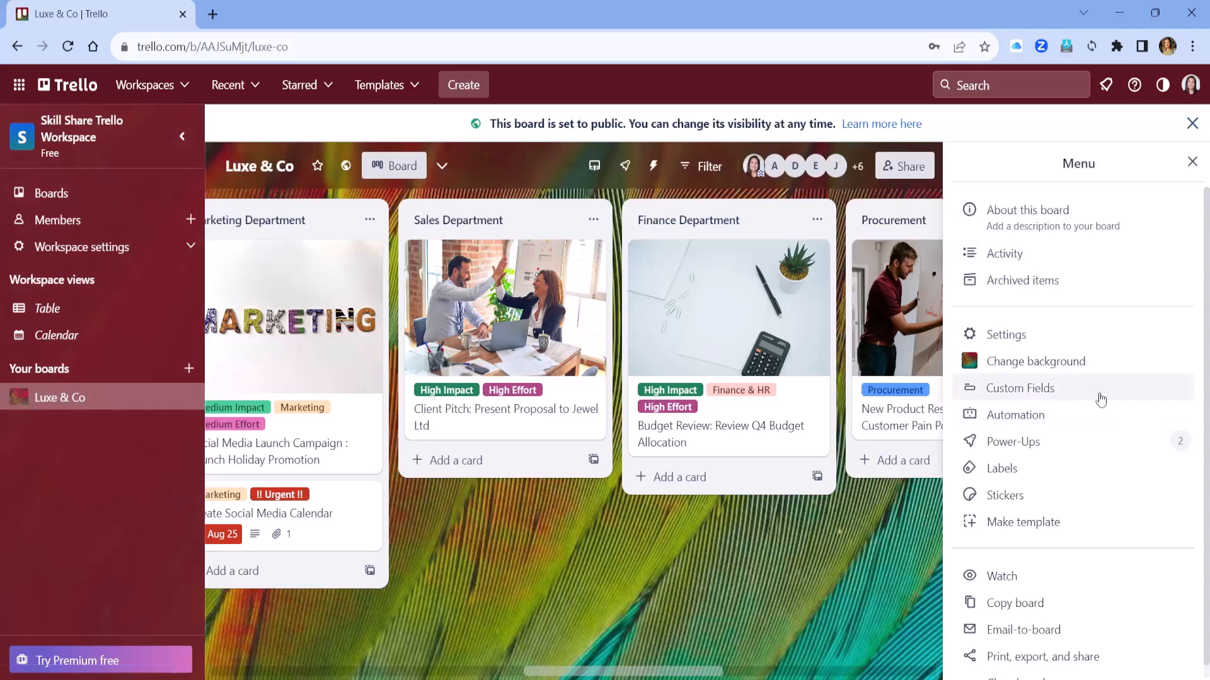
scroll(1100, 385, "down", 1)
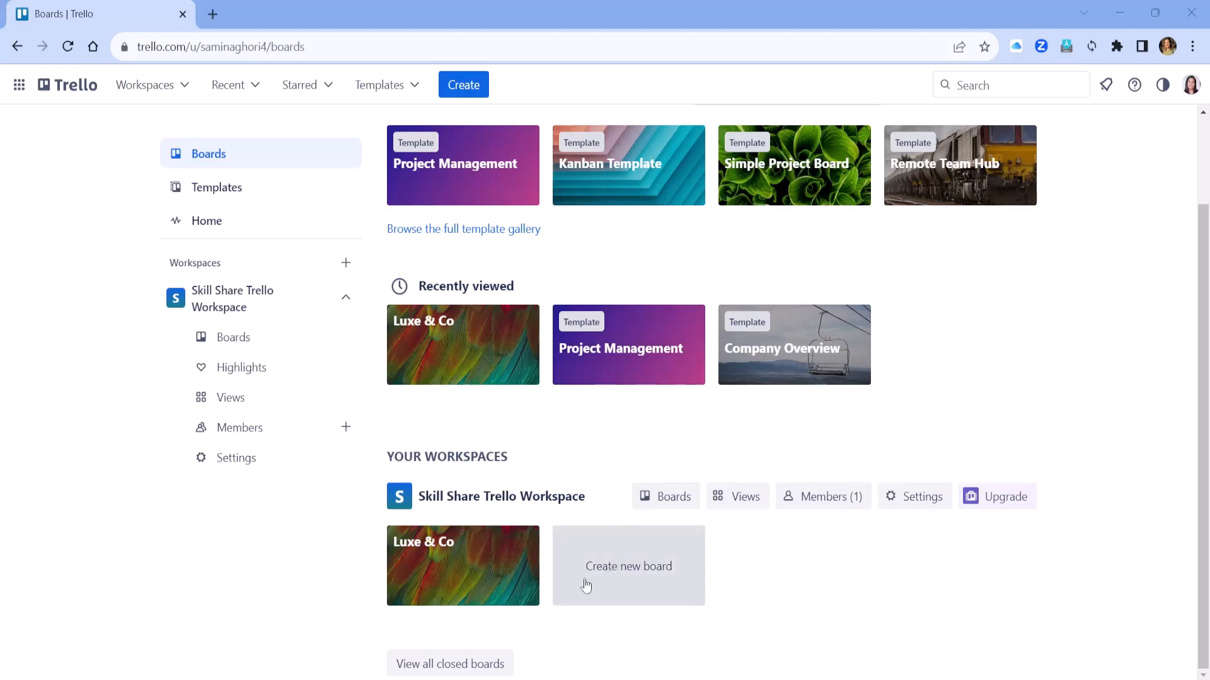
Step: Create a new board titled Personal in the Skill Share Trello Workspace with Private visibility
left_click(625, 577)
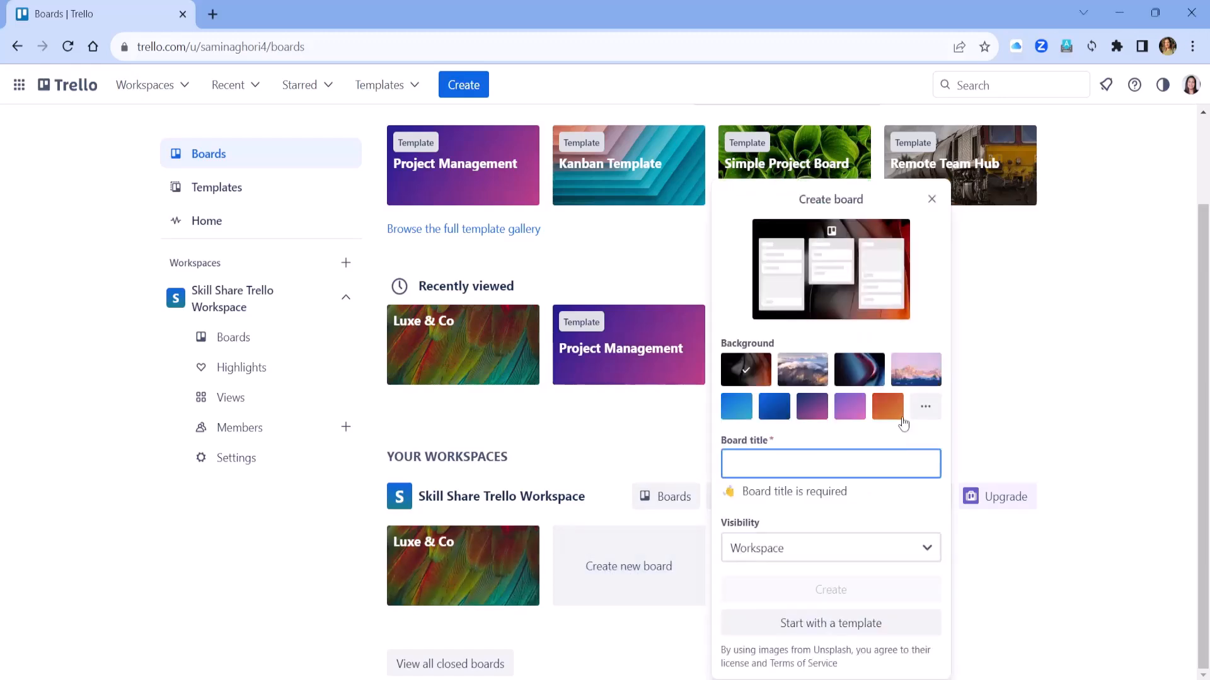
type("PE")
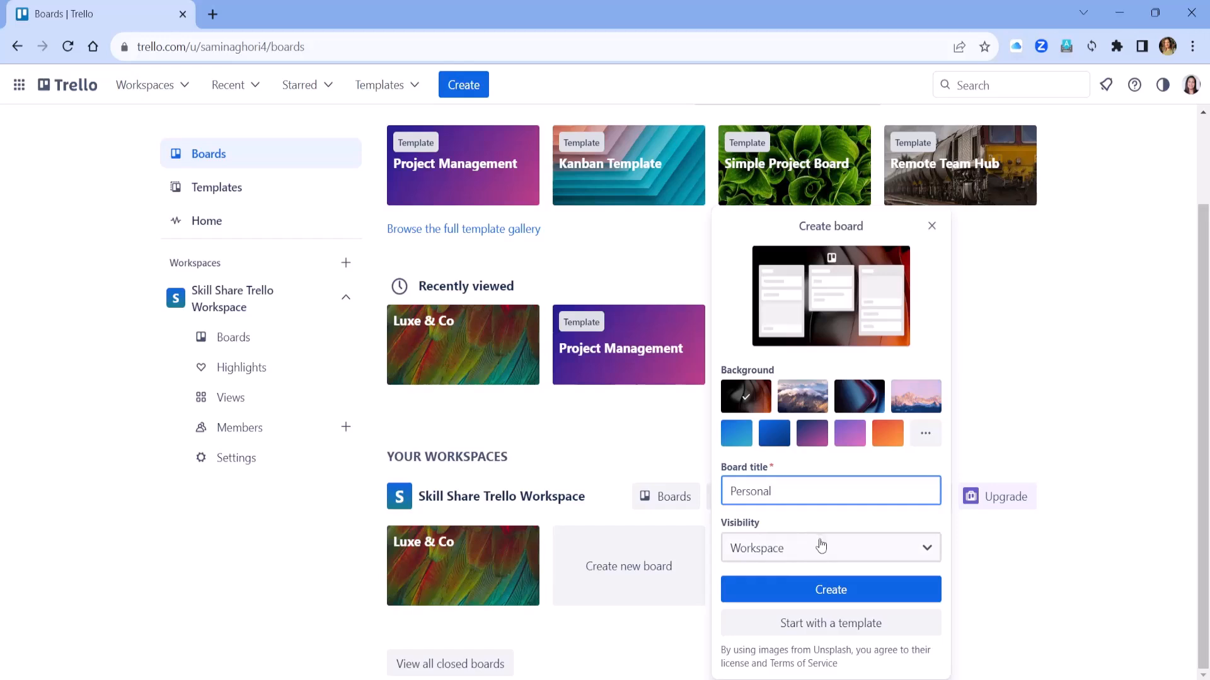
left_click(923, 548)
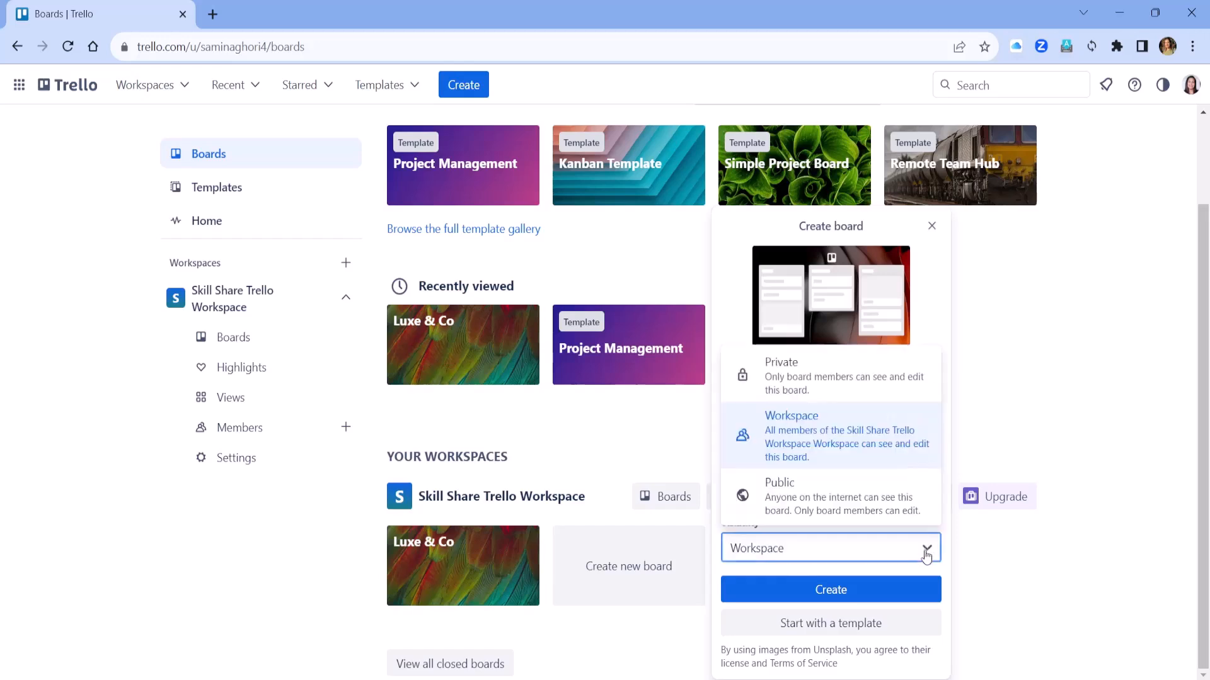
left_click(872, 382)
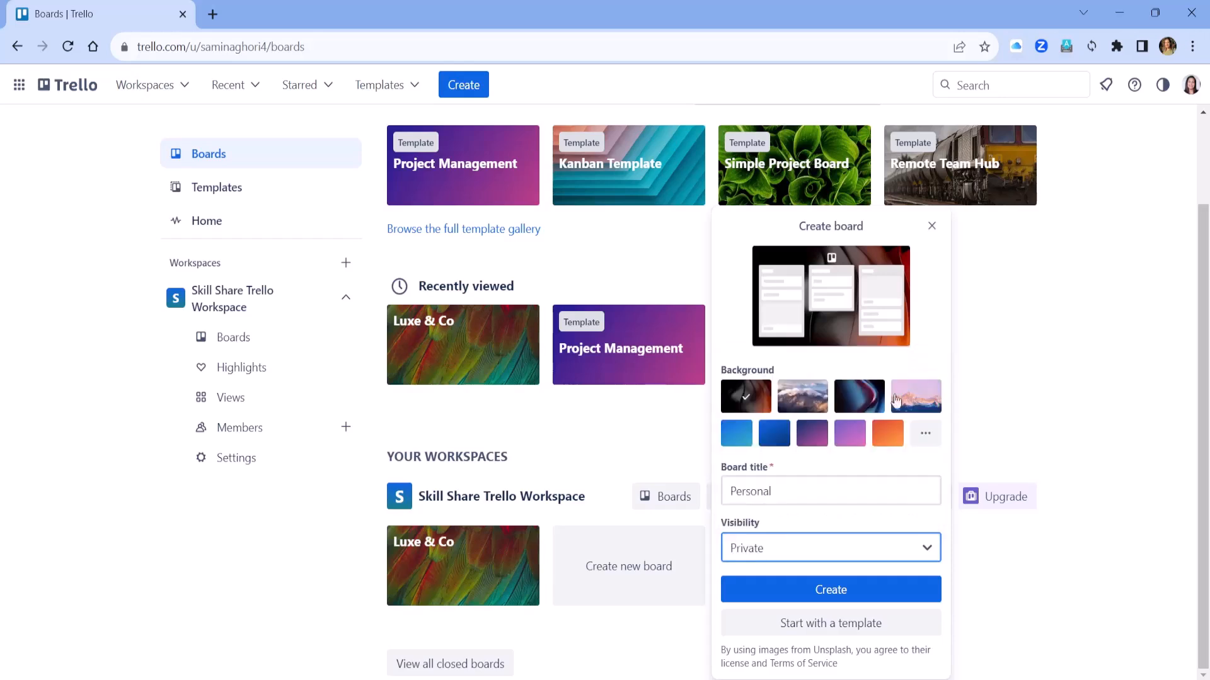
left_click(851, 587)
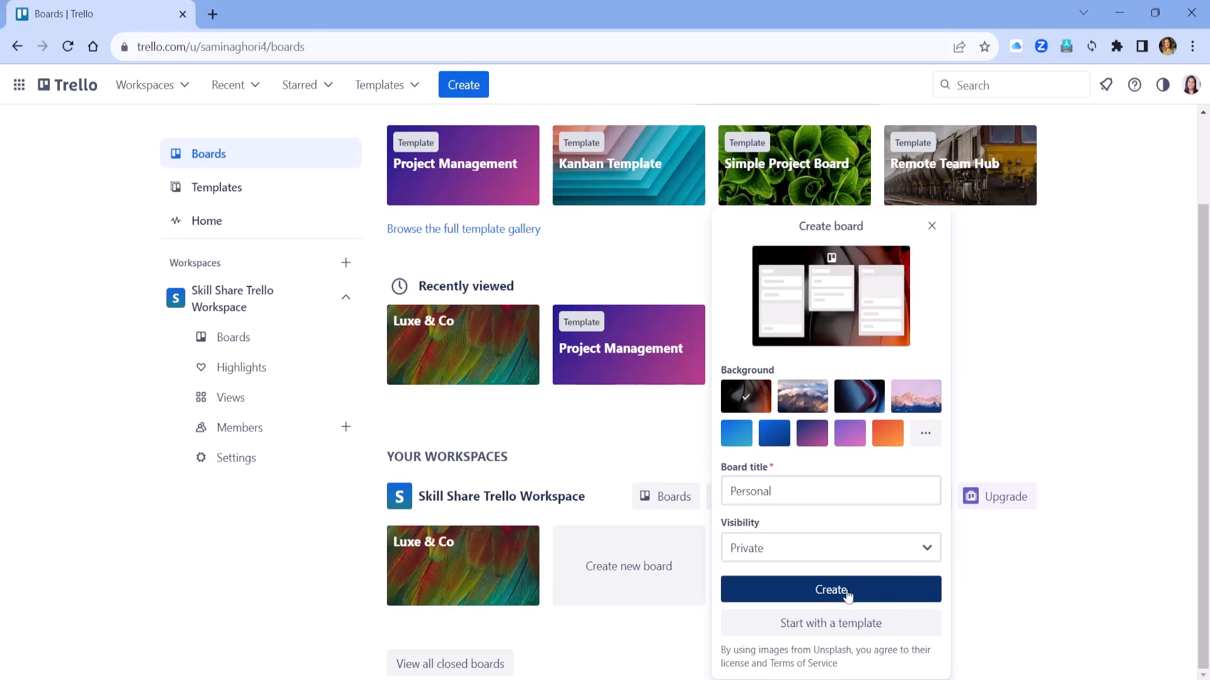
left_click(882, 595)
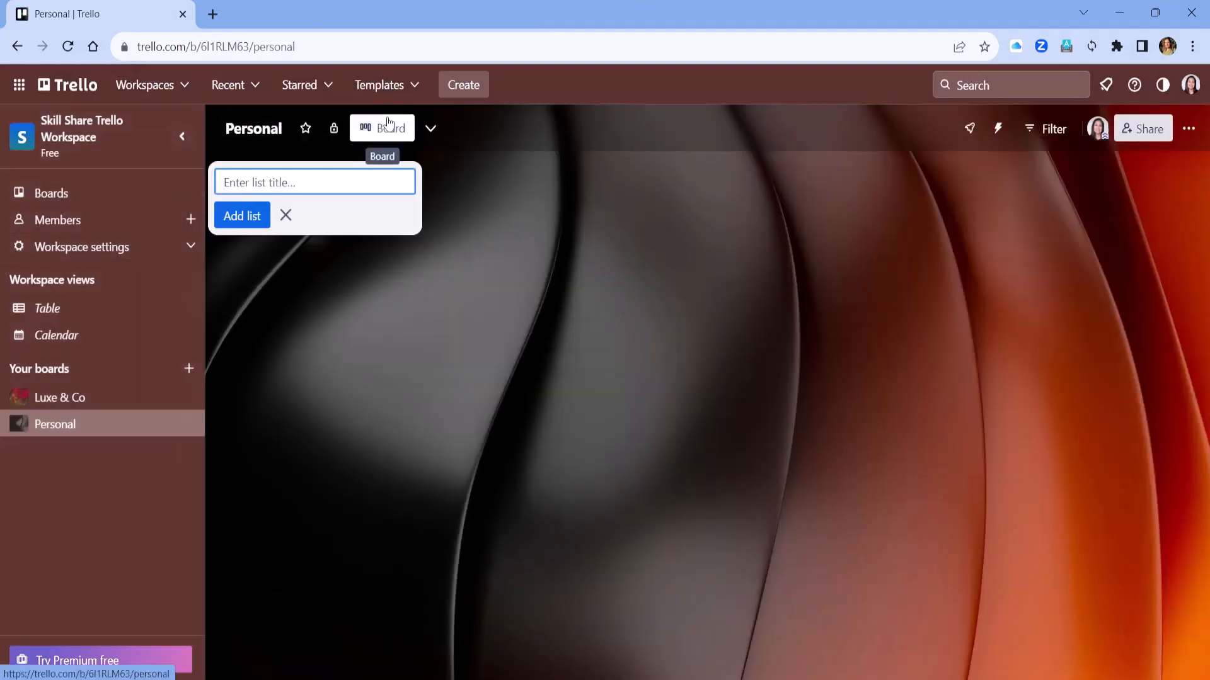
Step: Add the lists To do, Doing and Done to the Personal board, and return to the boards overview
type("To do")
key("Return")
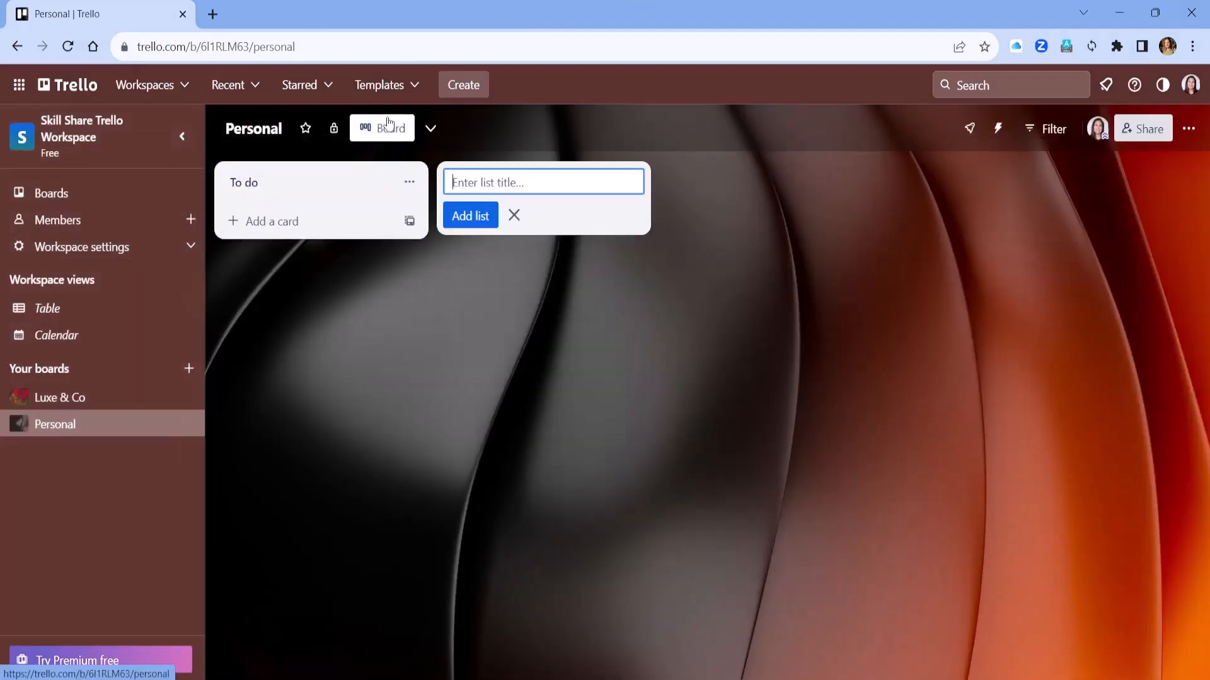
type("Doing")
key("Return")
type("Dn")
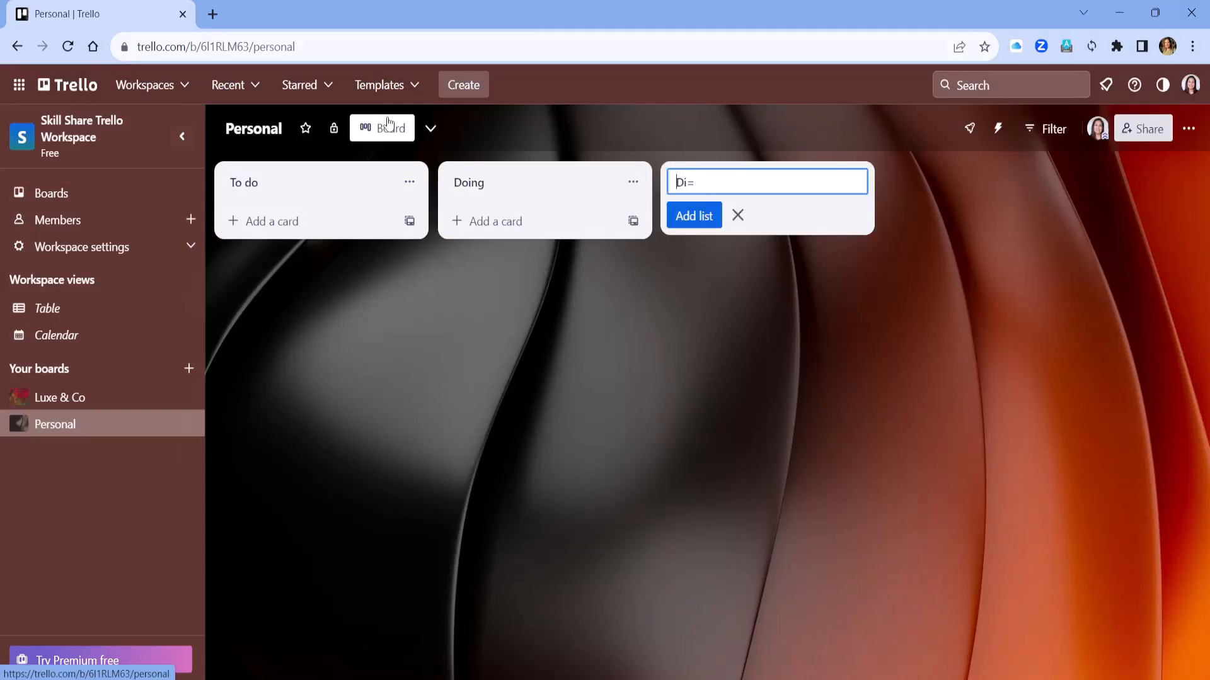
key("BackSpace")
type("one")
key("Return")
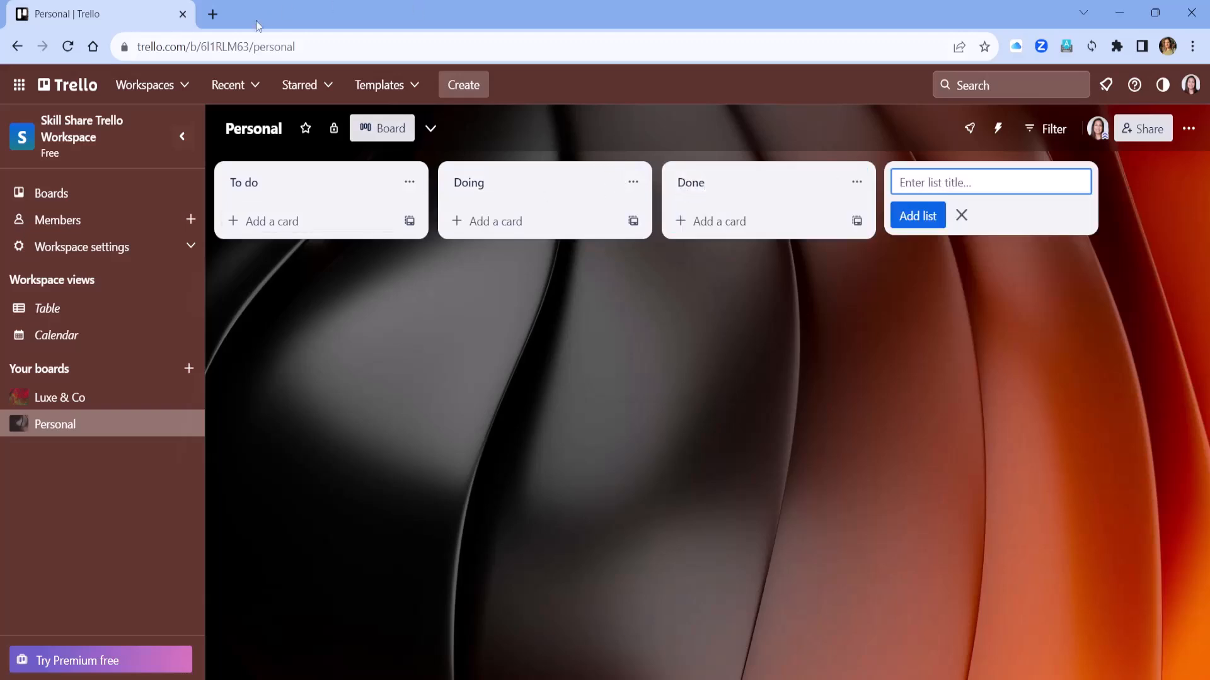
left_click(32, 90)
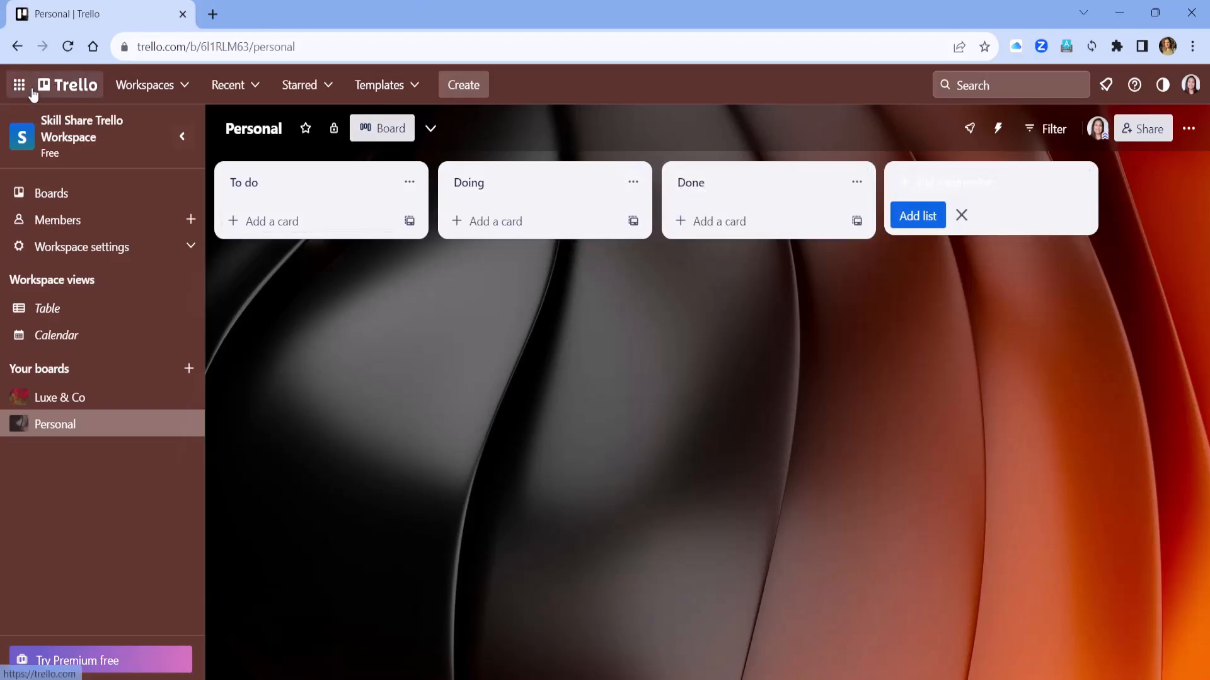
left_click(84, 89)
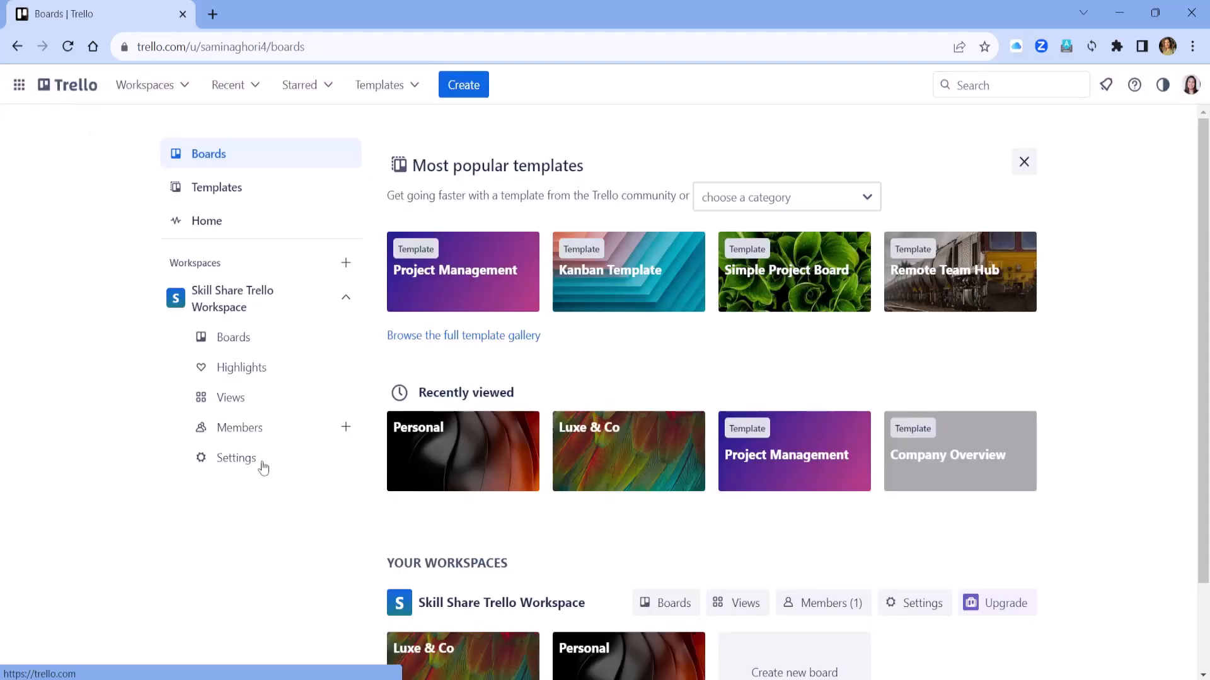
Step: Set up a new board titled Joint External Project with Public visibility in the Skill Share Trello Workspace
scroll(939, 485, "down", 2)
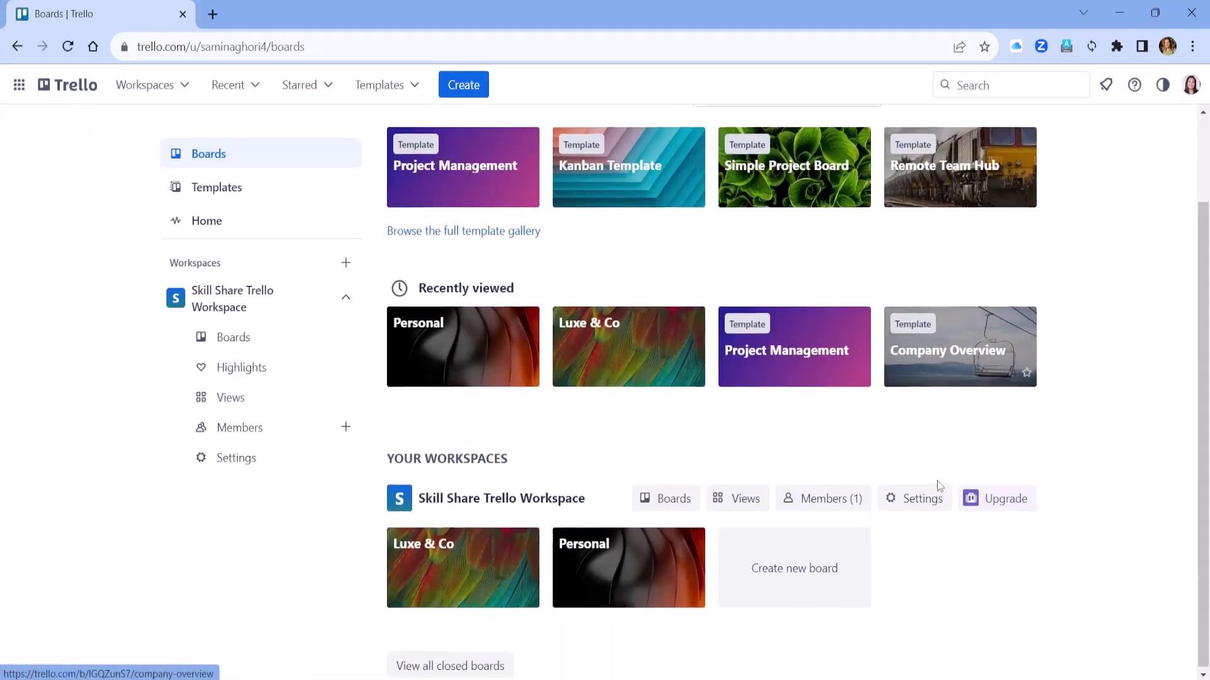
left_click(785, 575)
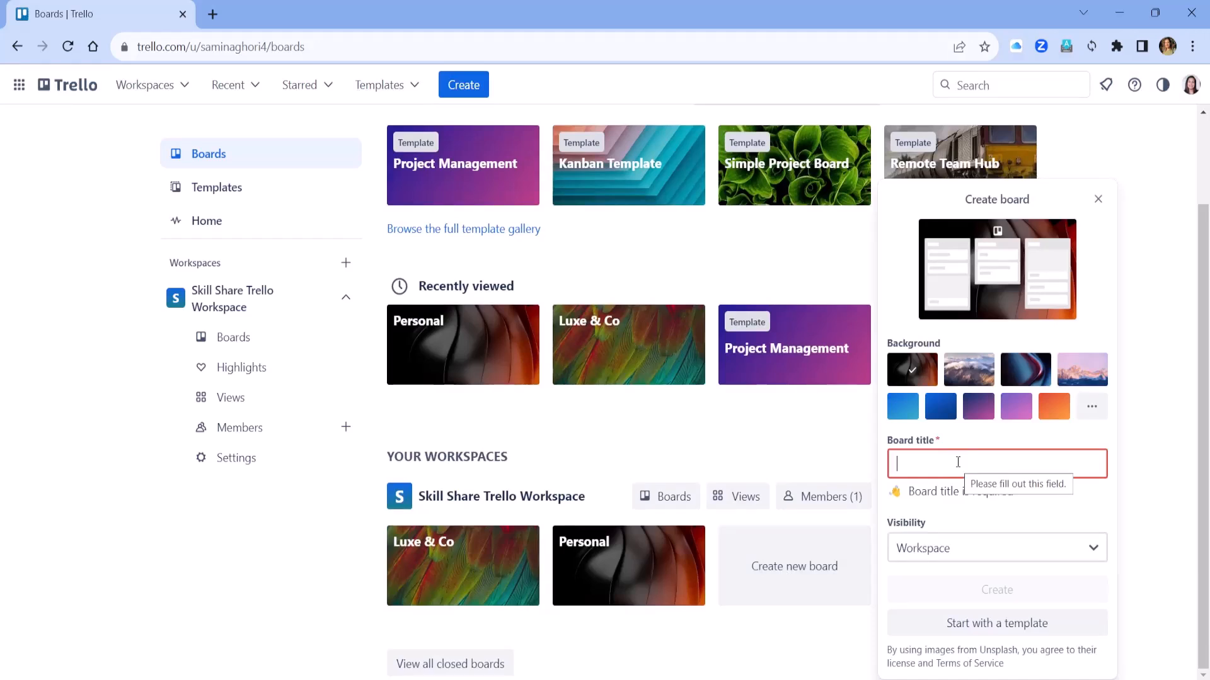
type("Joint External Pro")
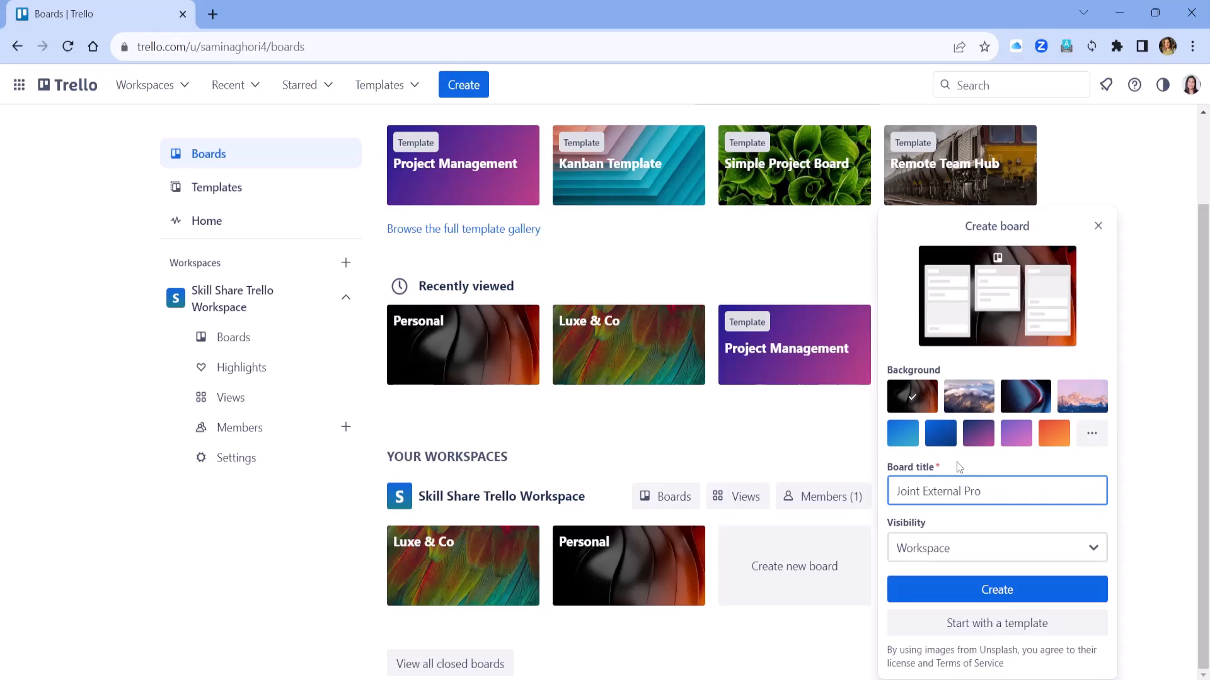
type("ject")
left_click(1106, 550)
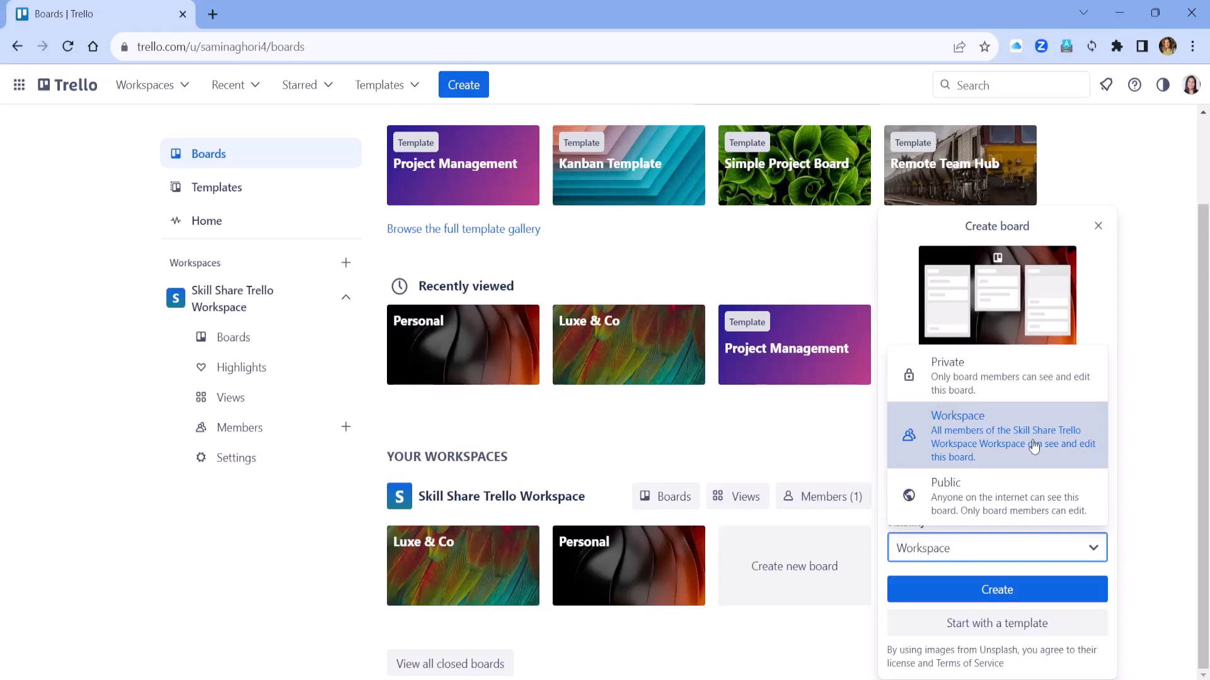
left_click(1025, 504)
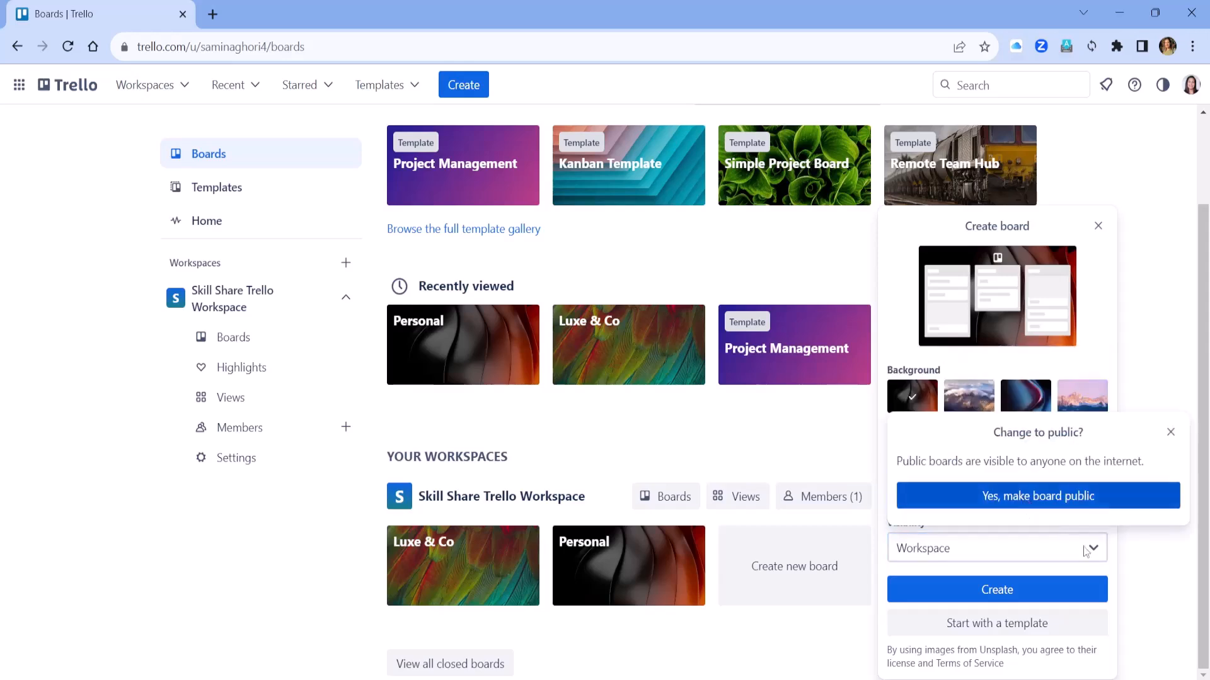
left_click(1064, 508)
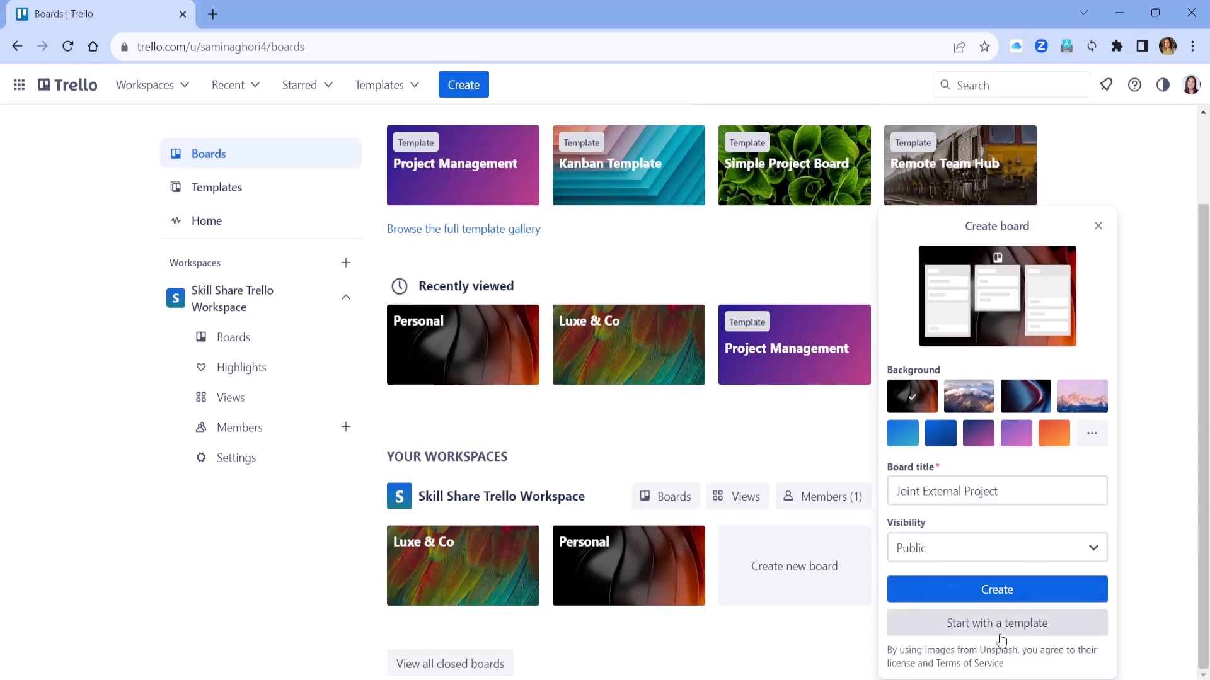
Step: Create the public board from the Remote Team Meetings template, using the template's title and keeping its cards
left_click(1001, 638)
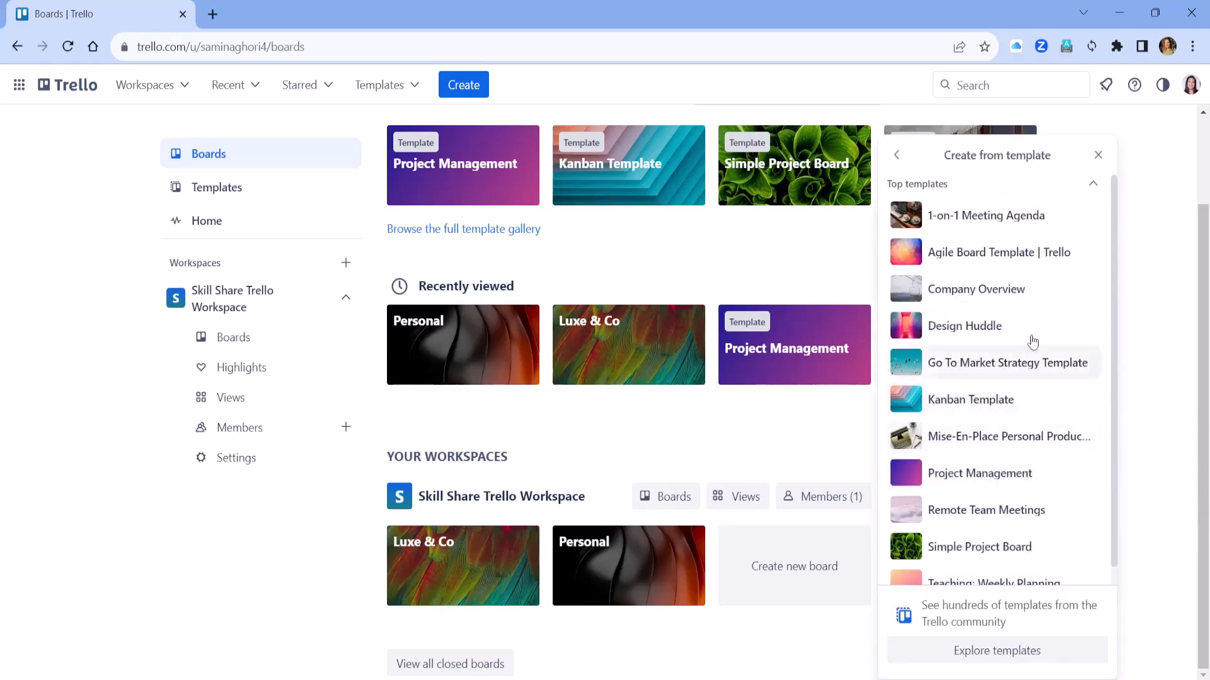
scroll(1032, 343, "down", 2)
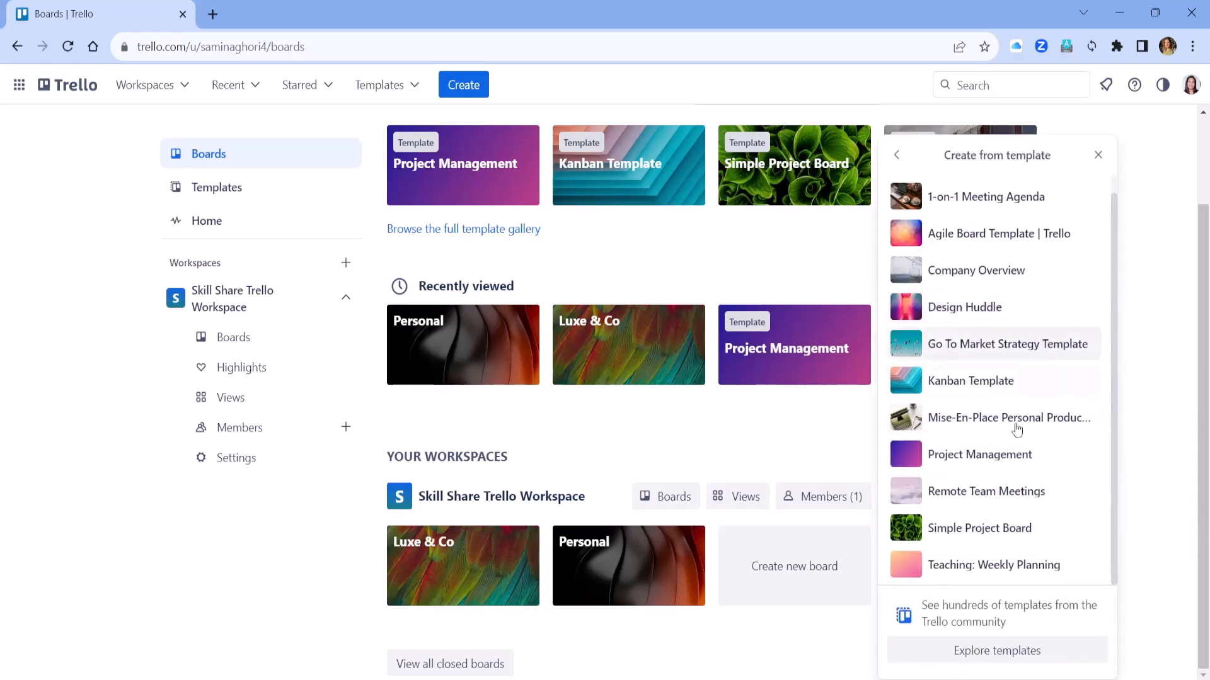
left_click(1009, 458)
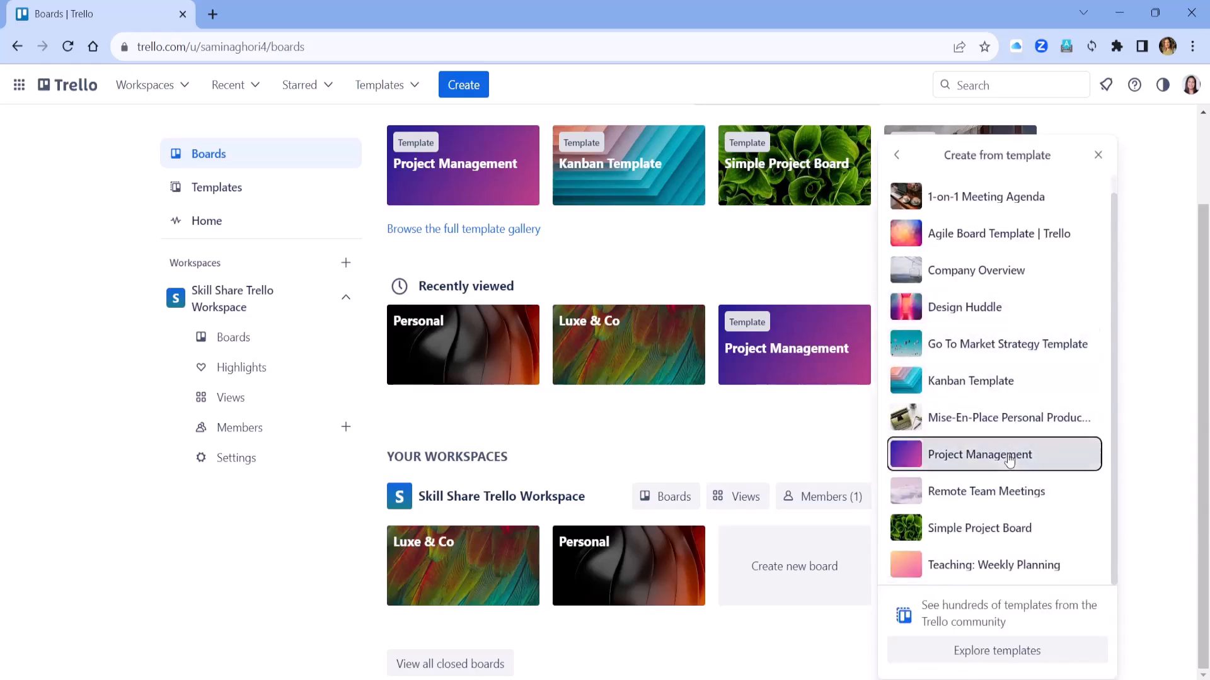
left_click(1024, 493)
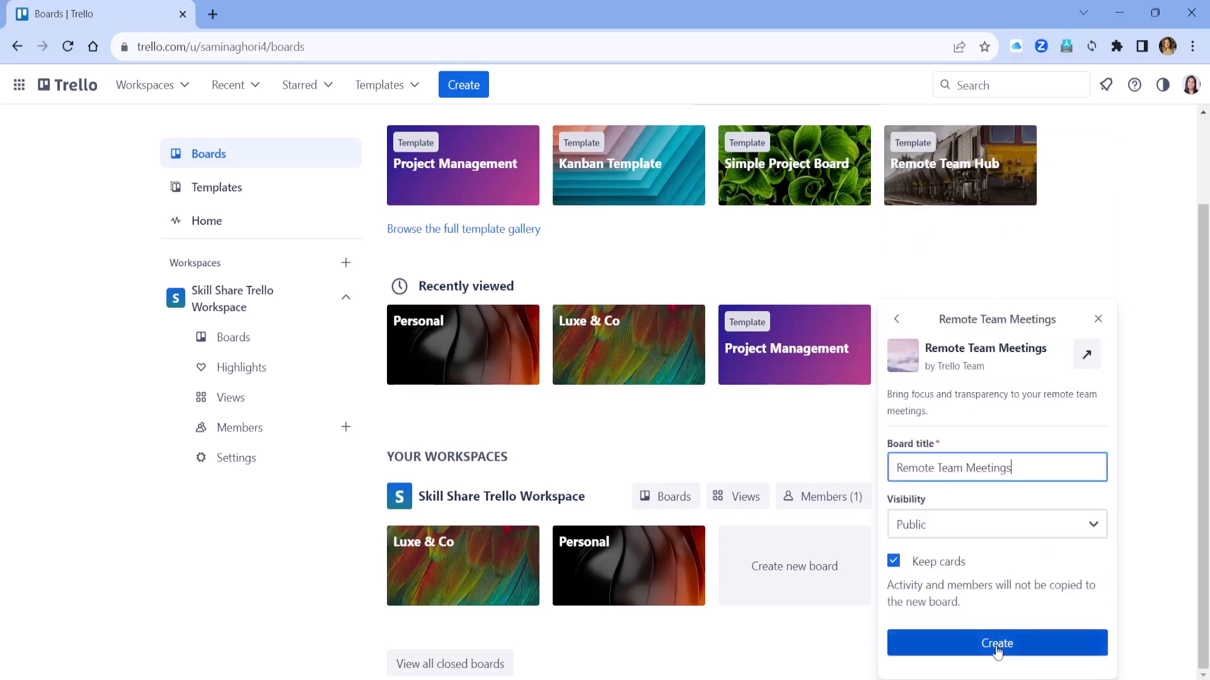
left_click(997, 644)
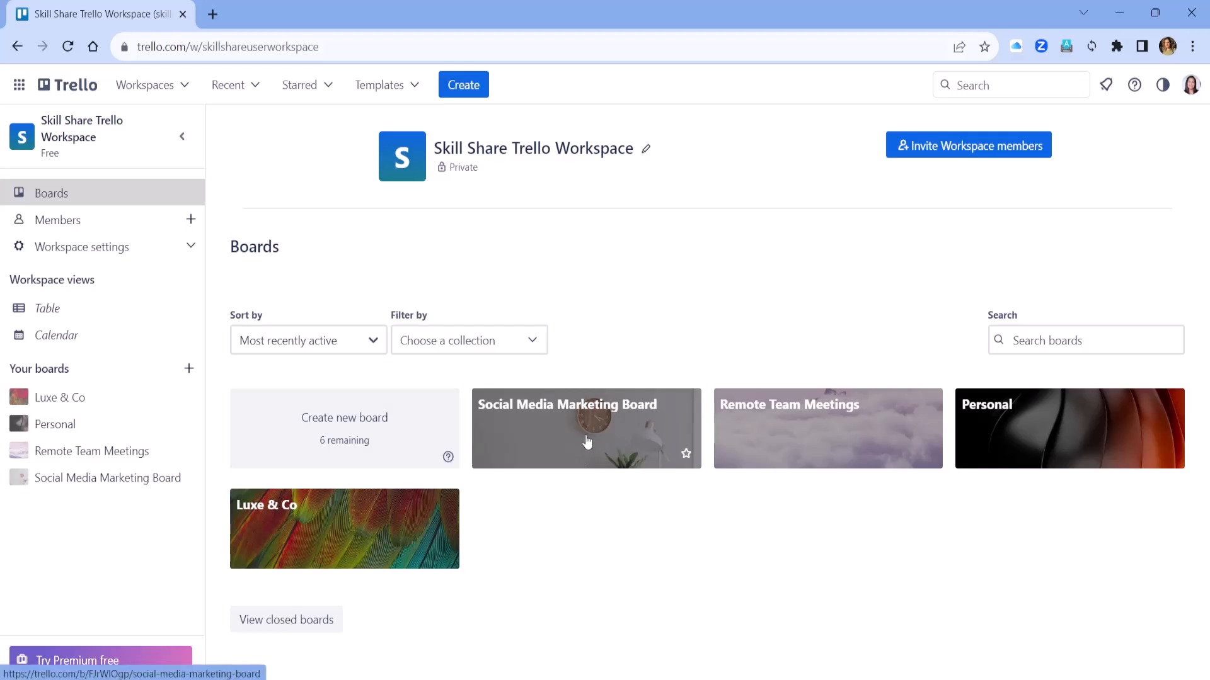
Step: Examine the lists and cards of the Social Media Marketing Board, from Resources through to Performance
left_click(587, 441)
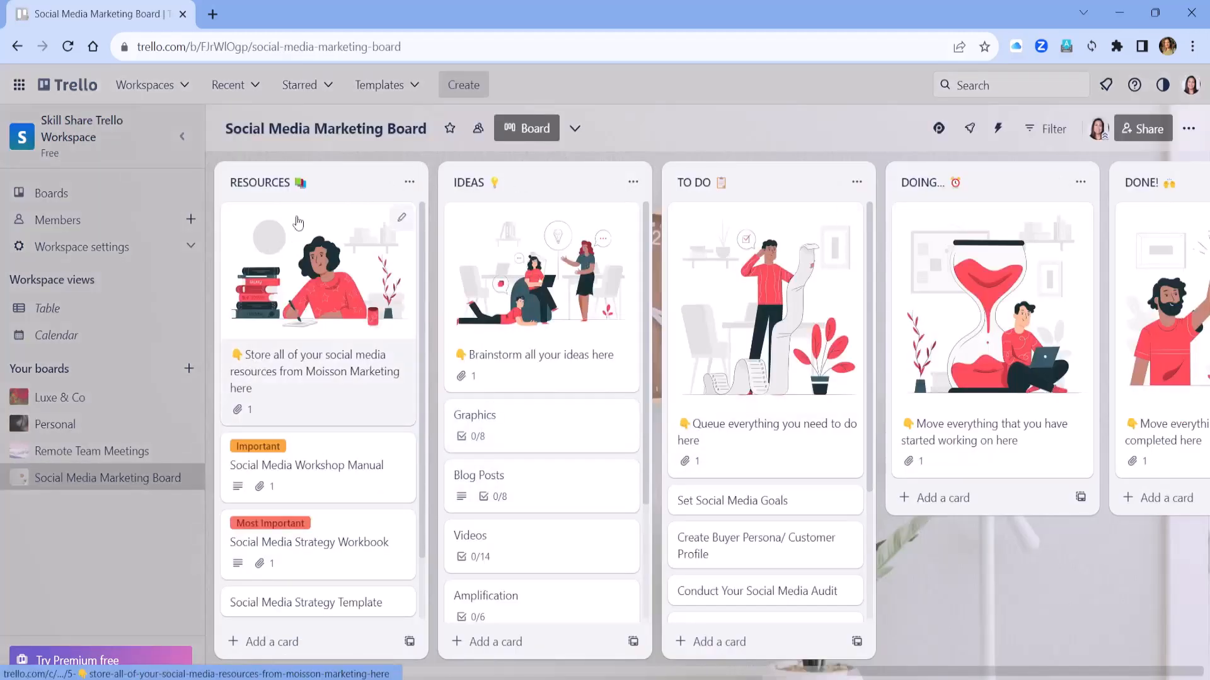
scroll(338, 580, "down", 2)
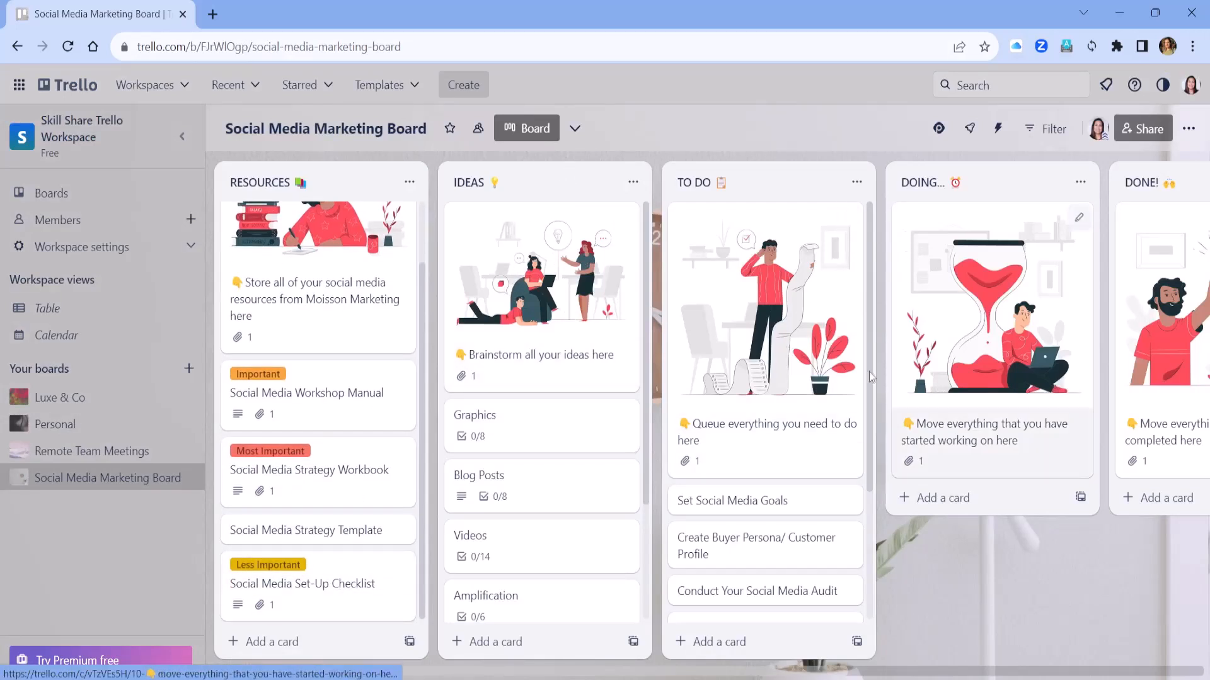
left_click_drag(680, 672, 1049, 675)
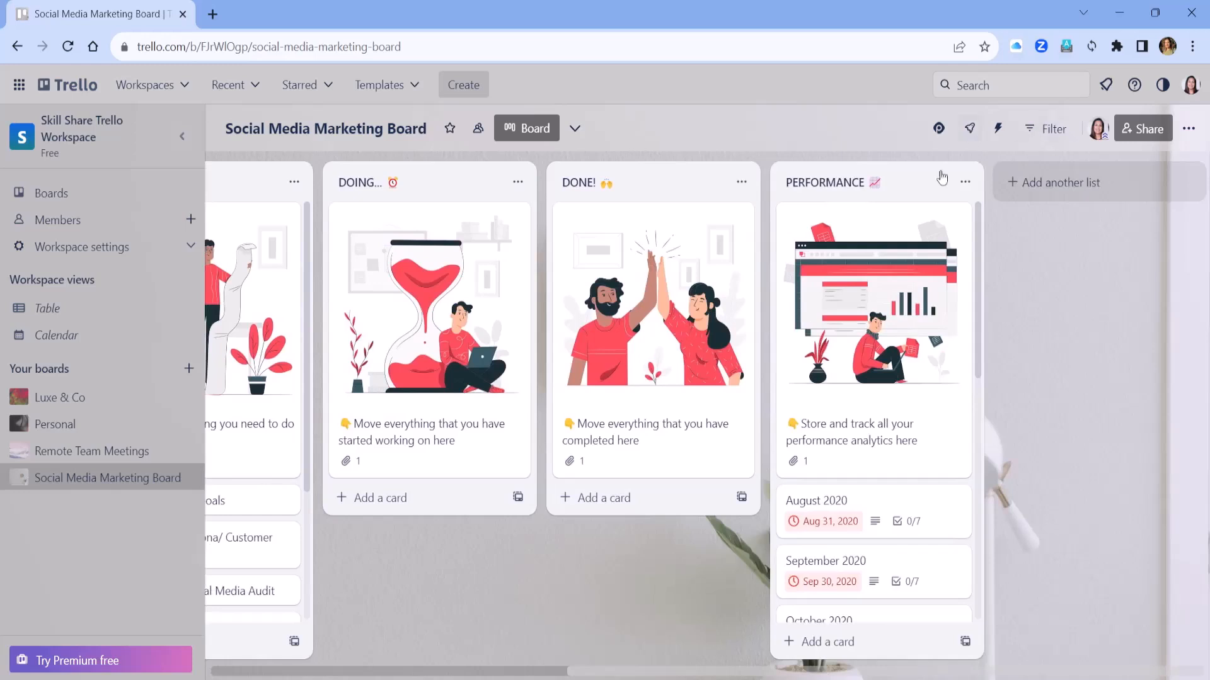
scroll(952, 435, "down", 5)
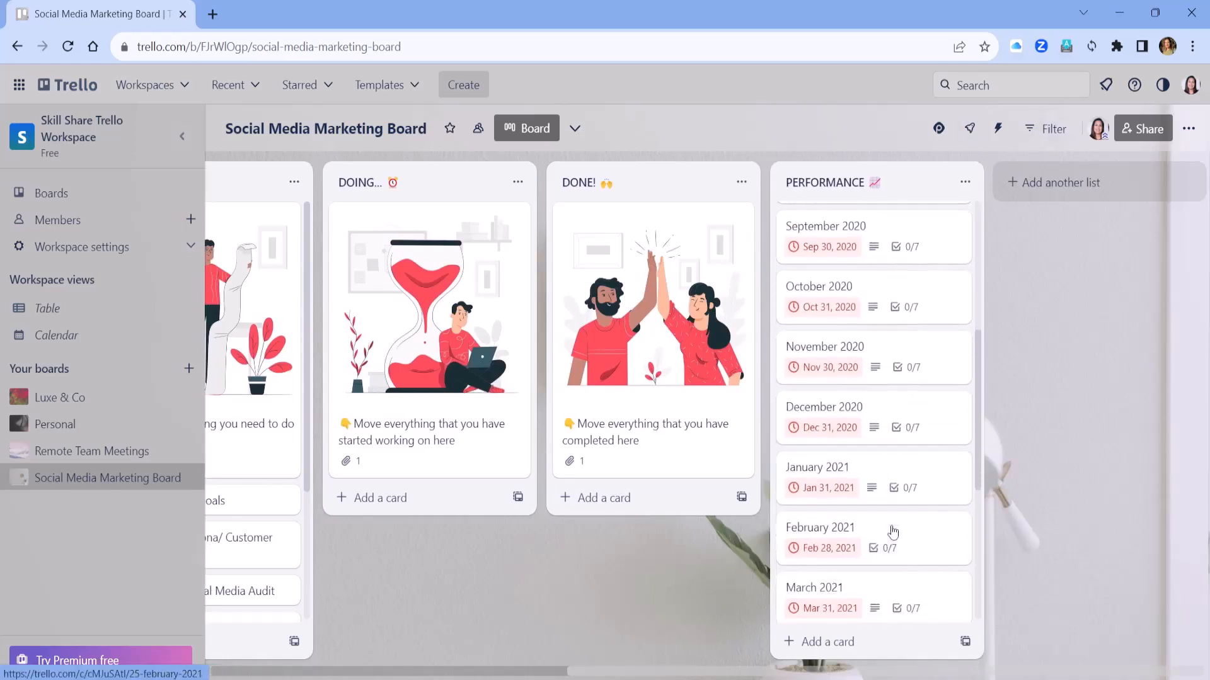
scroll(893, 529, "down", 2)
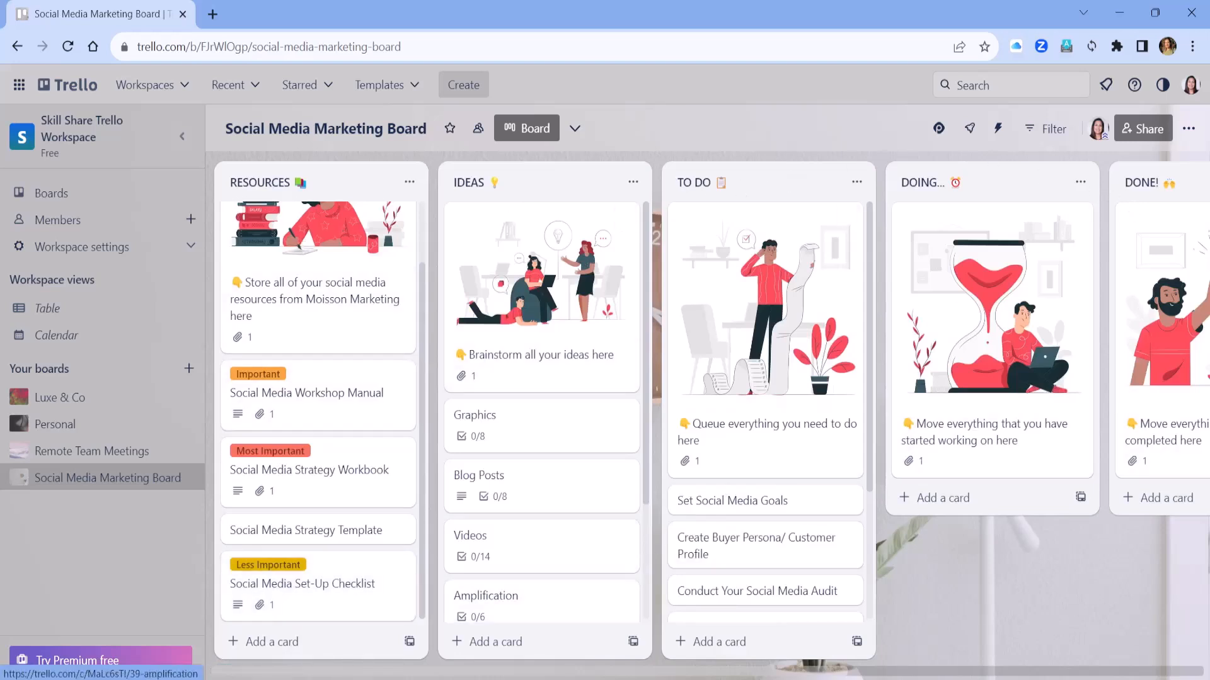
scroll(617, 673, "right", 6)
scroll(617, 673, "right", 4)
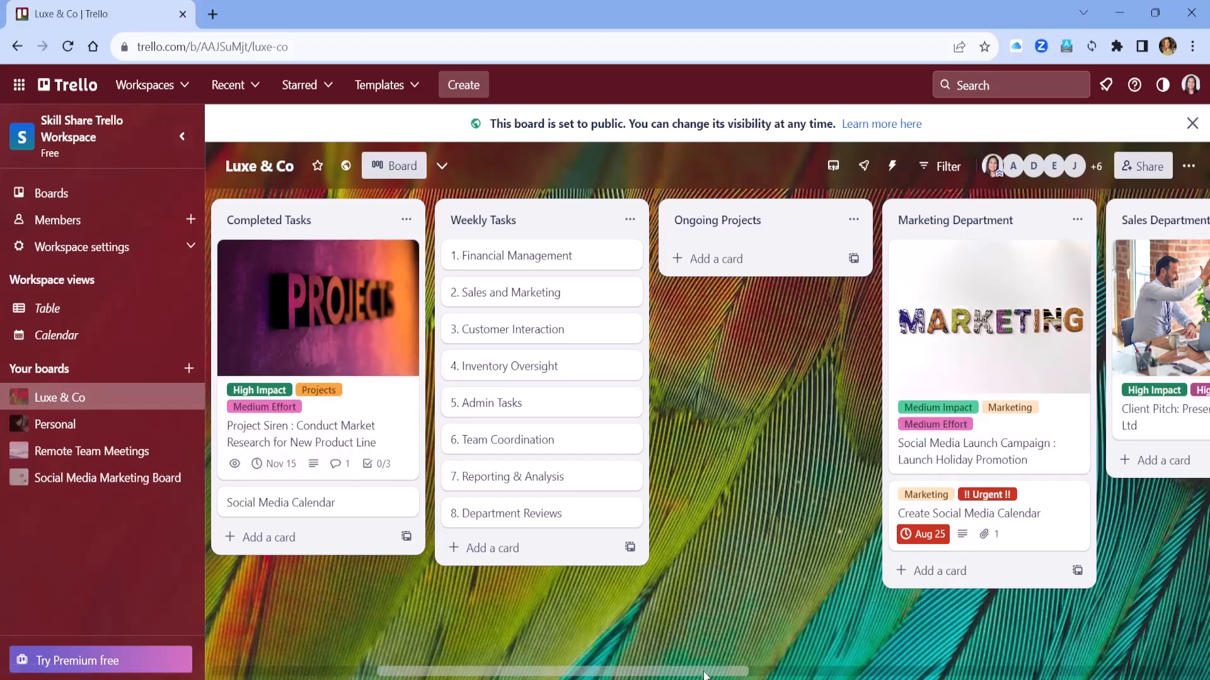
Step: Look over the department lists on the Luxe & Co board and view the cover options of the New Product Research card
left_click_drag(704, 672, 947, 588)
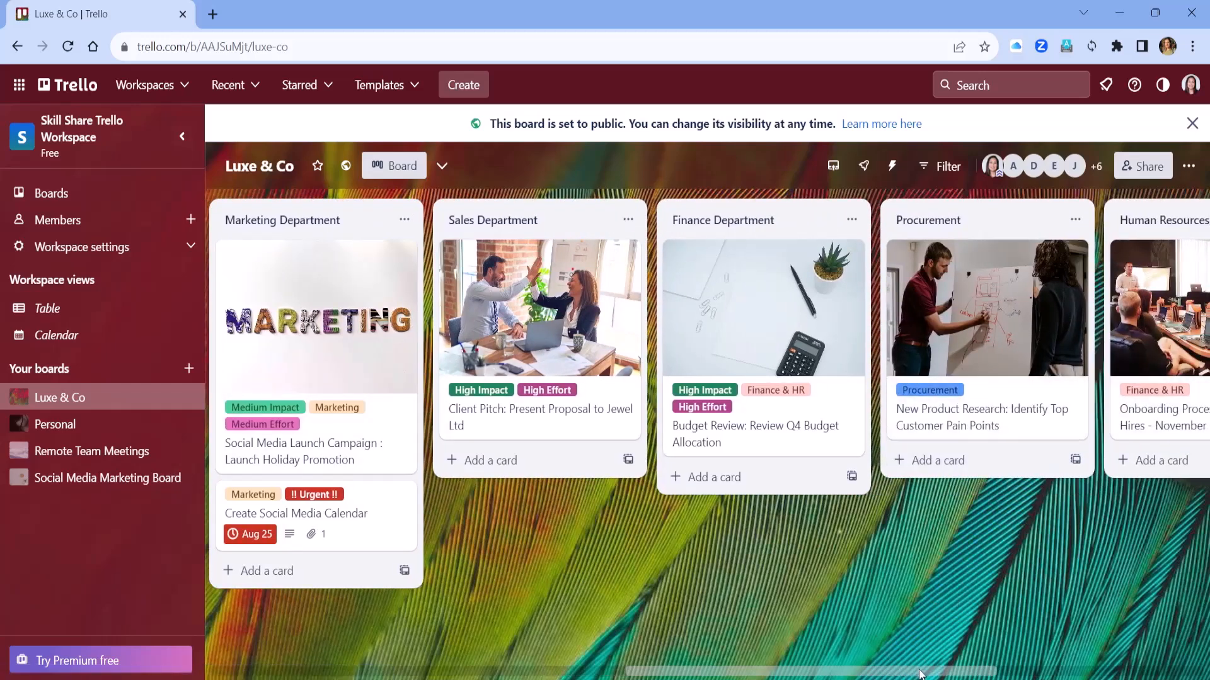
left_click_drag(919, 674, 1077, 674)
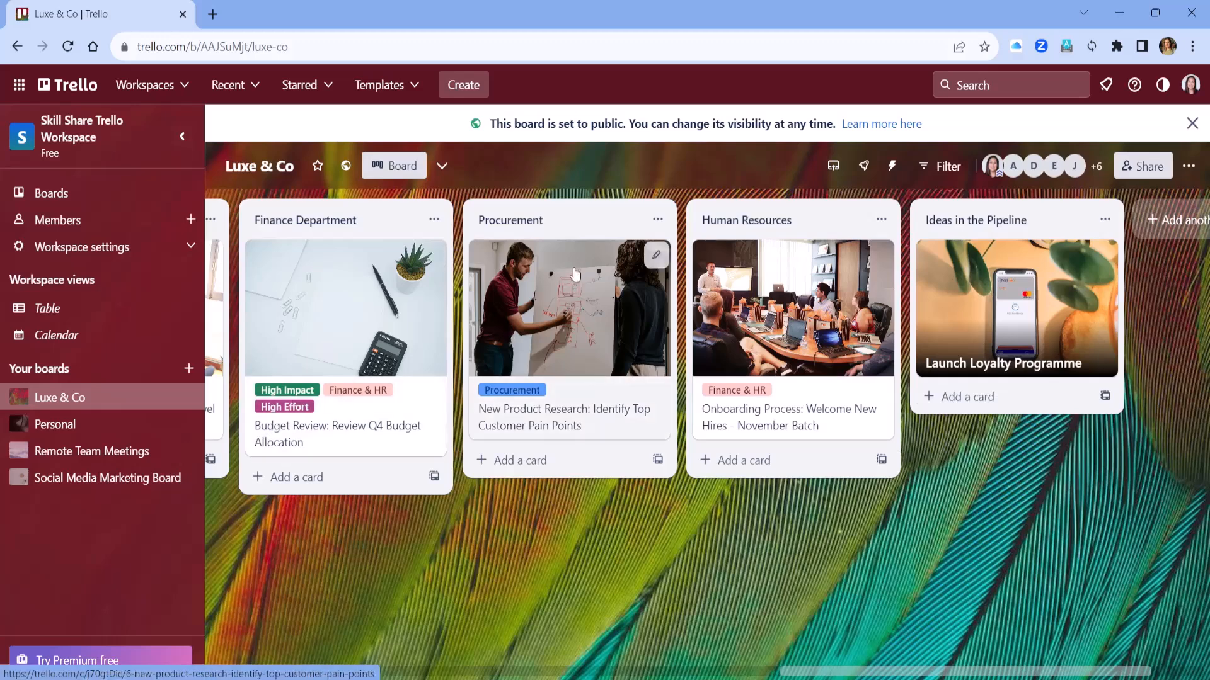
left_click(575, 303)
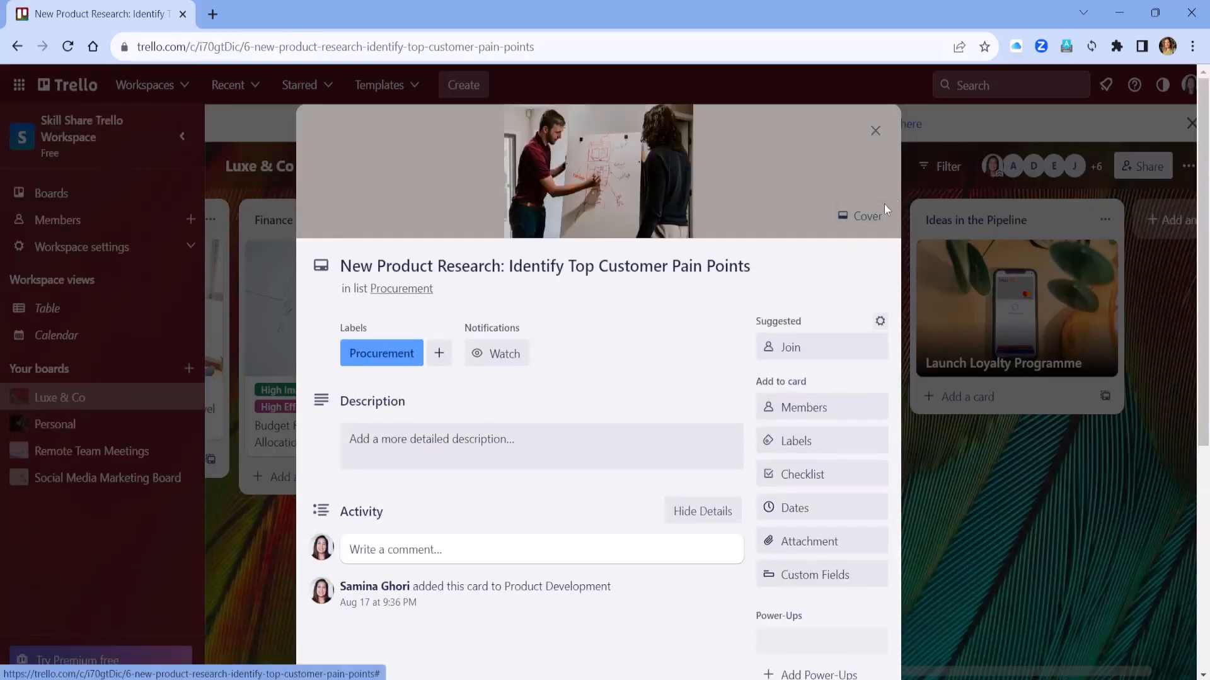
left_click(857, 218)
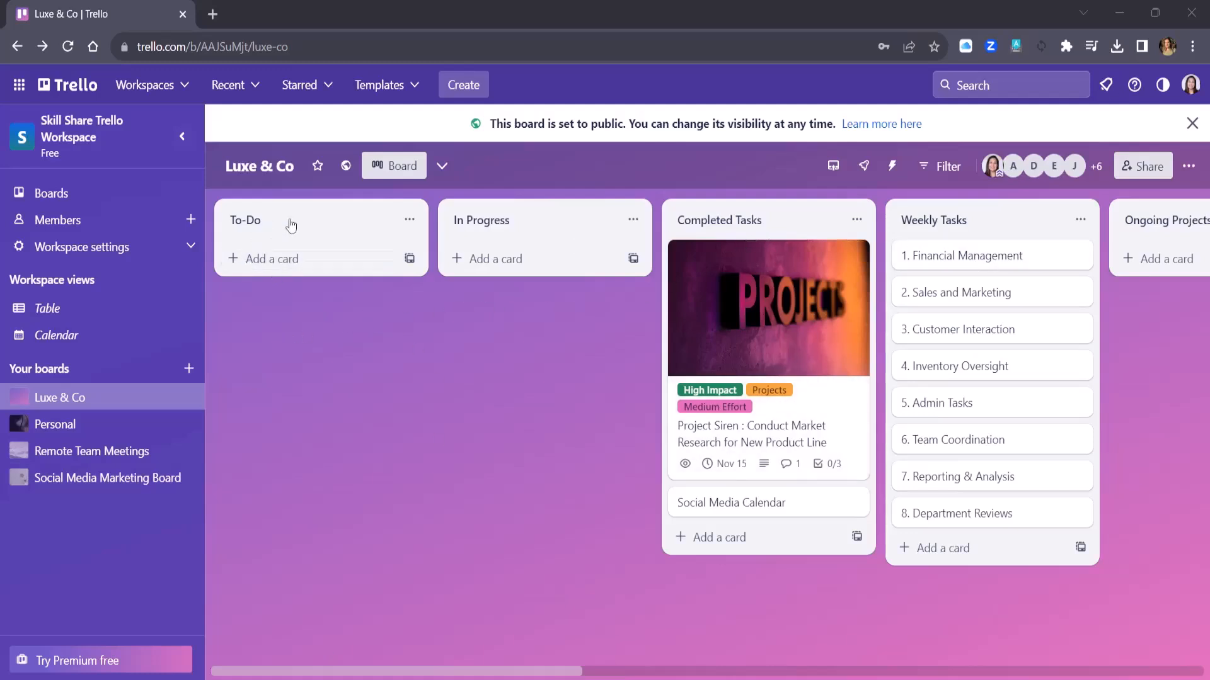
Step: Add a card titled "Launch Marketing Campaign for Black Friday" to the Luxe & Co board's To-Do list
left_click(299, 265)
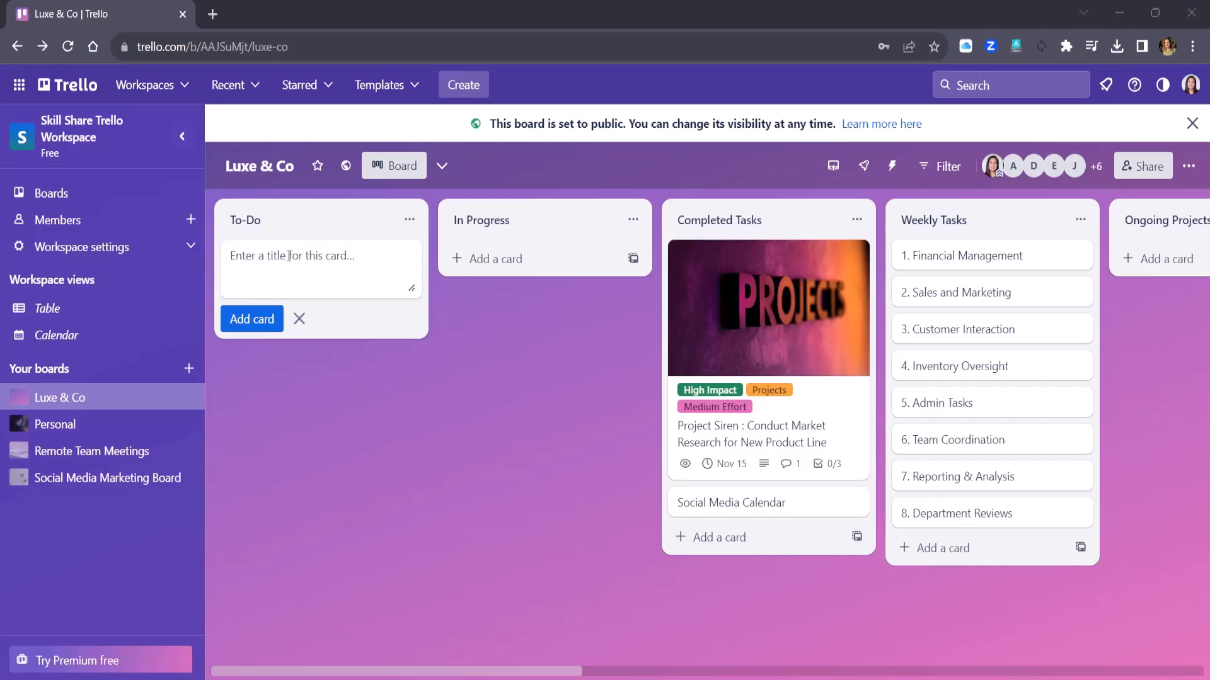
type("lkdh")
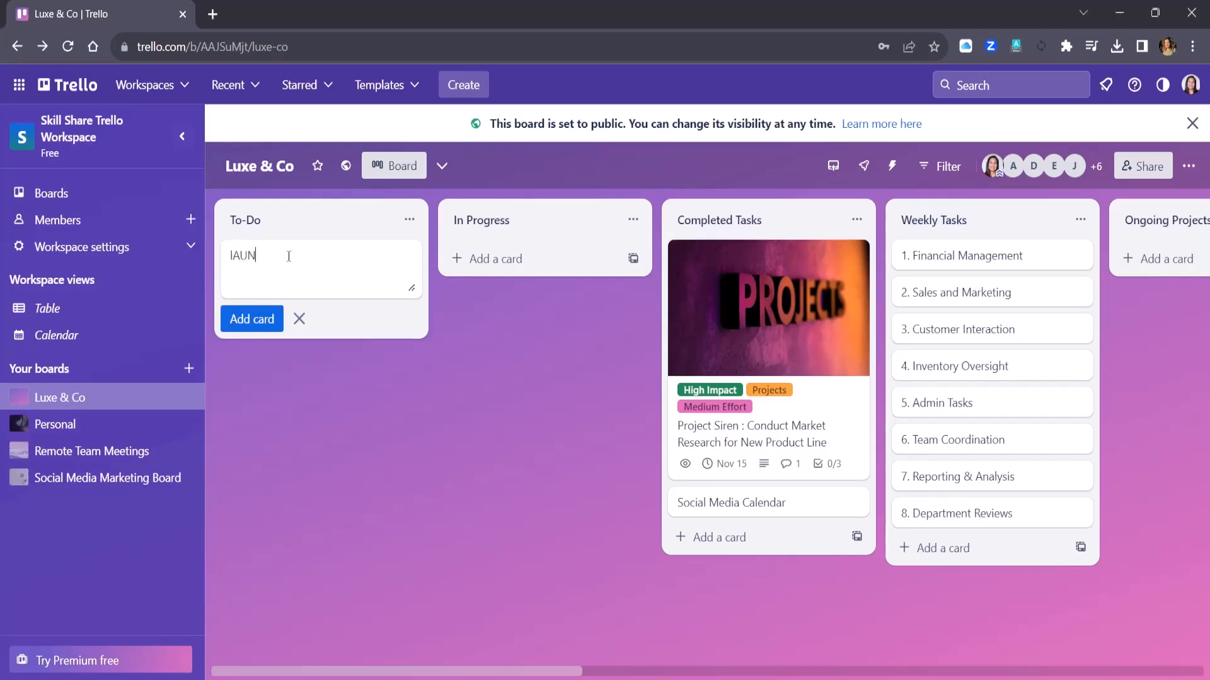
key("BackSpace")
key("BackSpace")
key("BackSpace")
key("BackSpace")
type("L")
key("BackSpace")
type("Launch Marketing Cam")
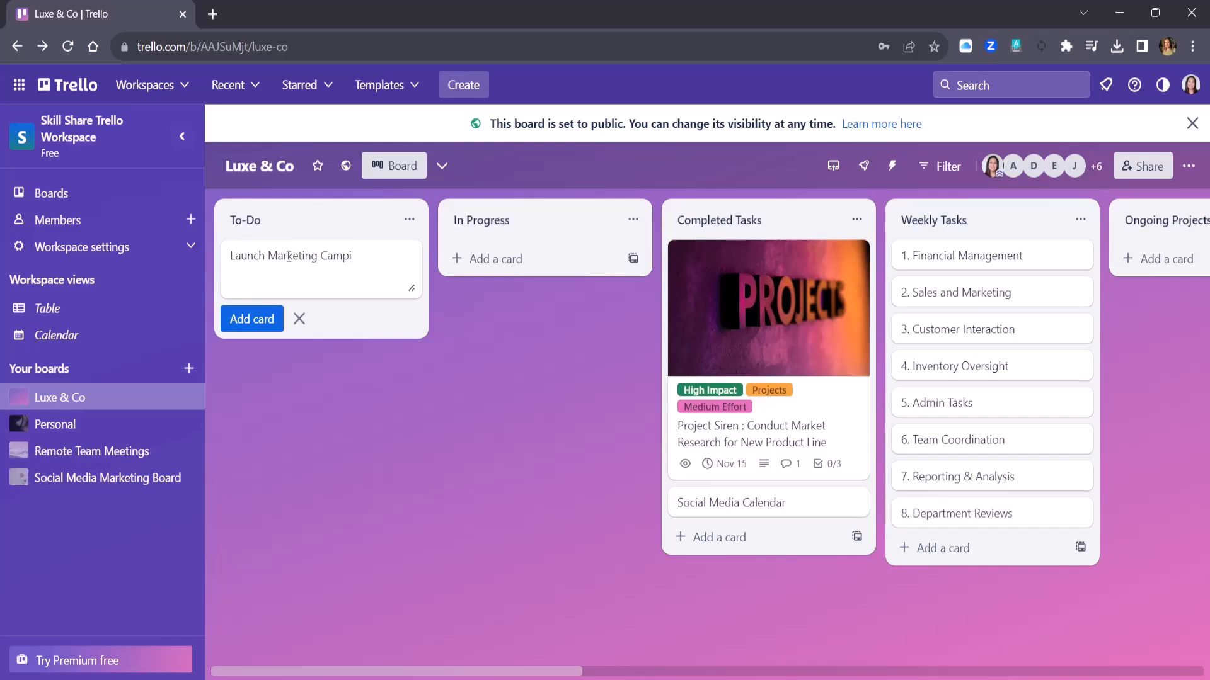
type("paign for Black Friday")
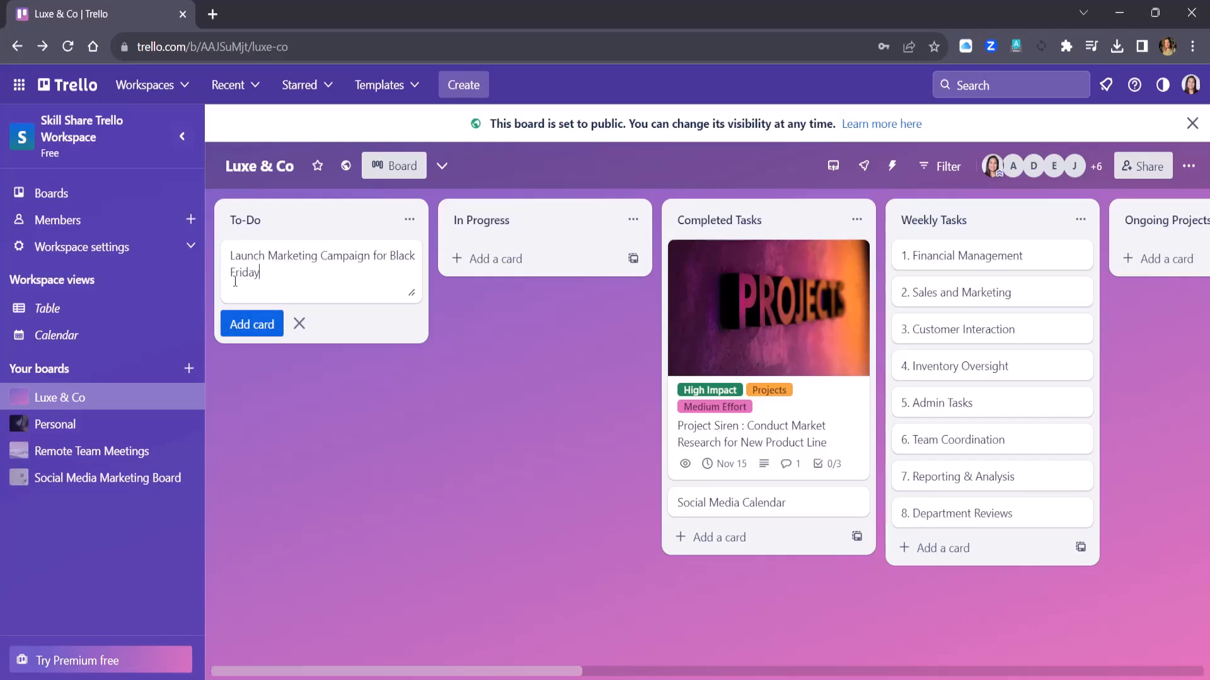
key("Return")
Step: Open the Launch Marketing Campaign for Black Friday card and enter "Black Friday Project Planning" in its description
left_click(341, 268)
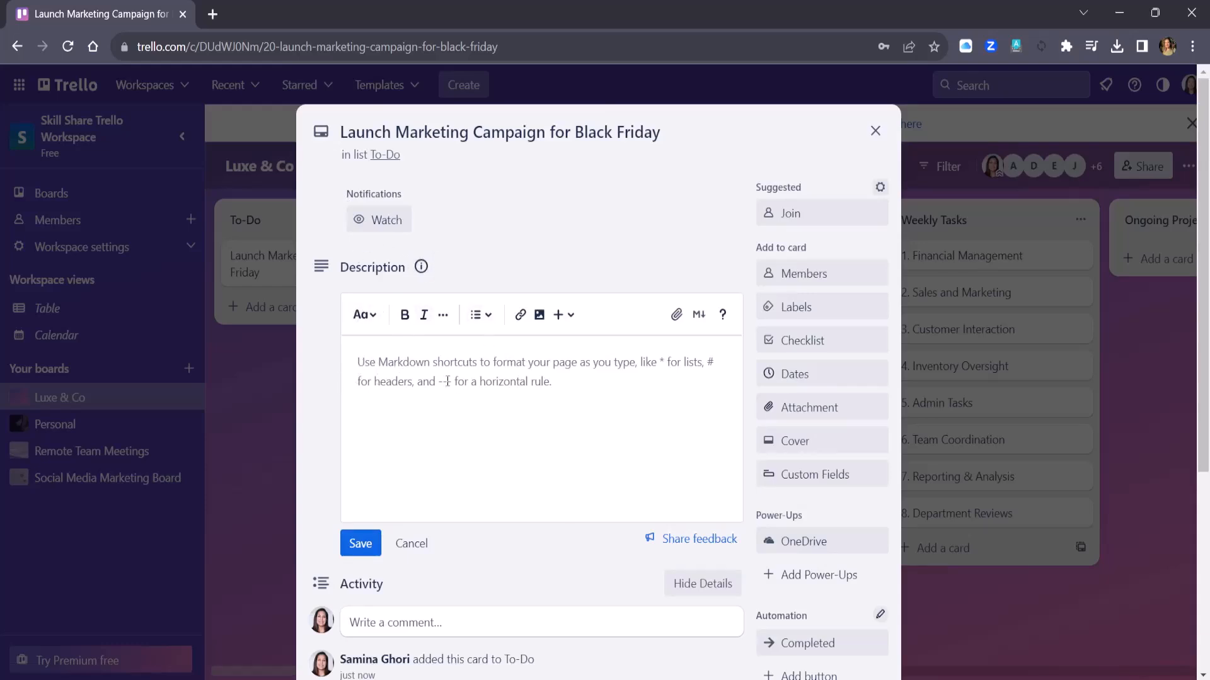
left_click(362, 367)
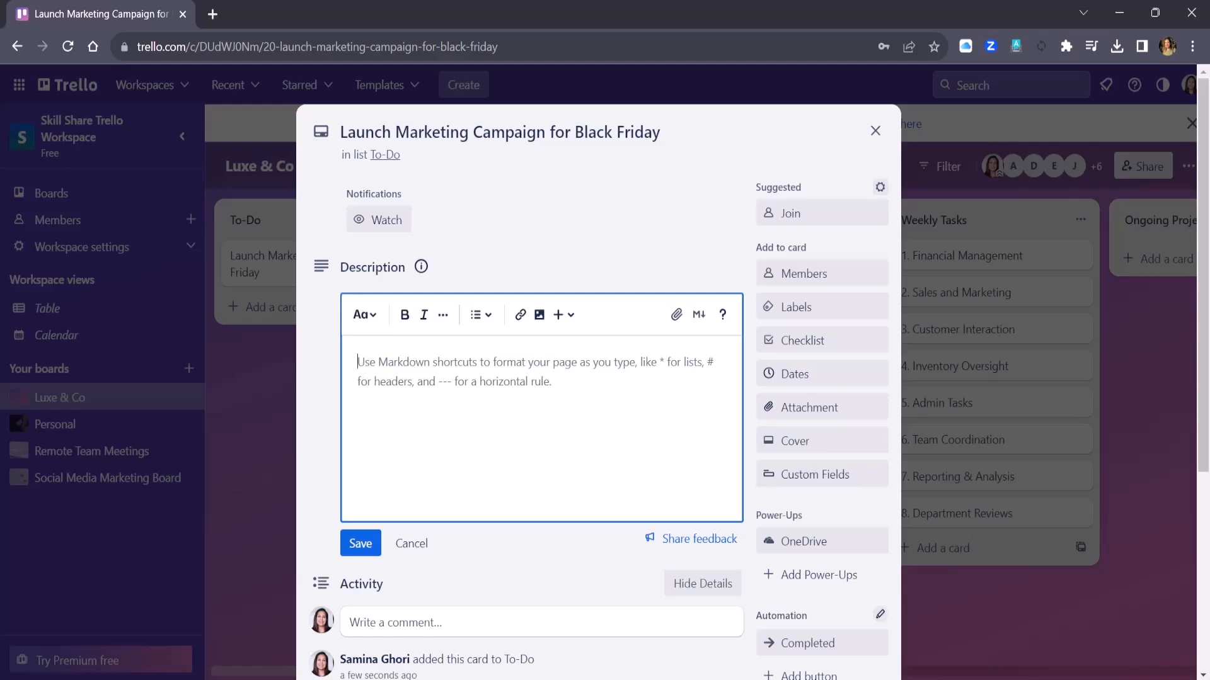
type("Black")
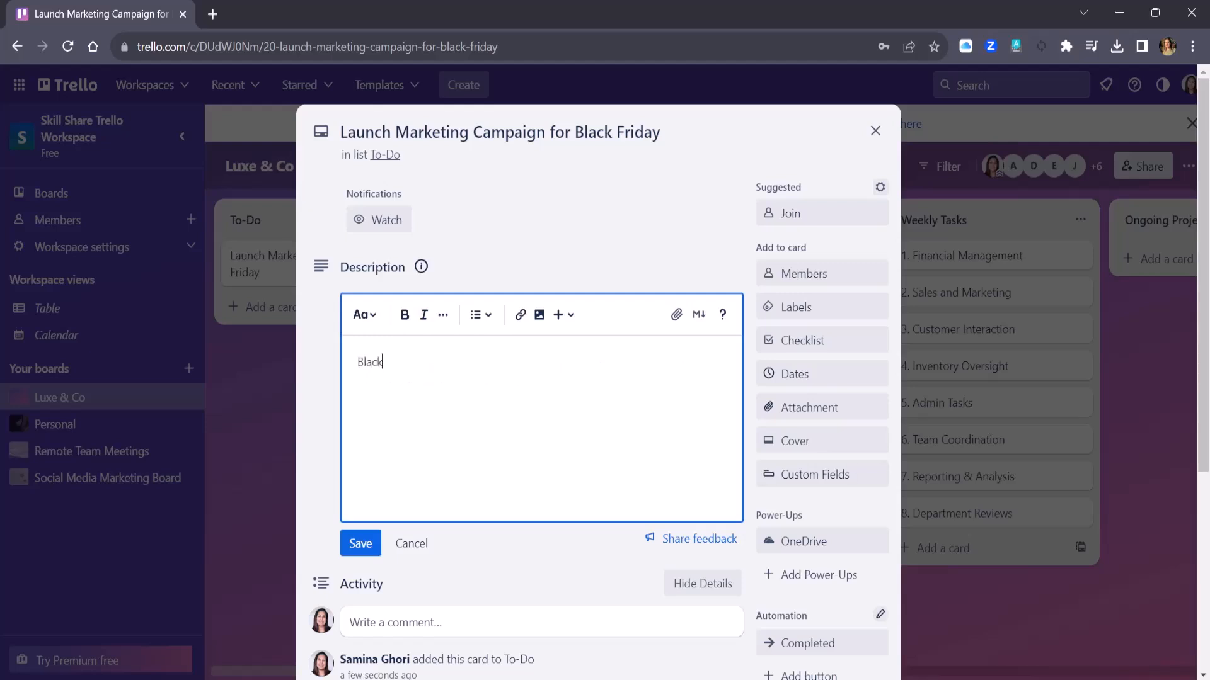
type(" Friday Proe")
type("jec")
key("BackSpace")
key("BackSpace")
key("BackSpace")
key("BackSpace")
type("jeac")
type(" Planning")
Step: Continue the description with "- To prepare and organise for the biggest sale of the year. Bring in ideas and more ideas!"
type(" - To preapr")
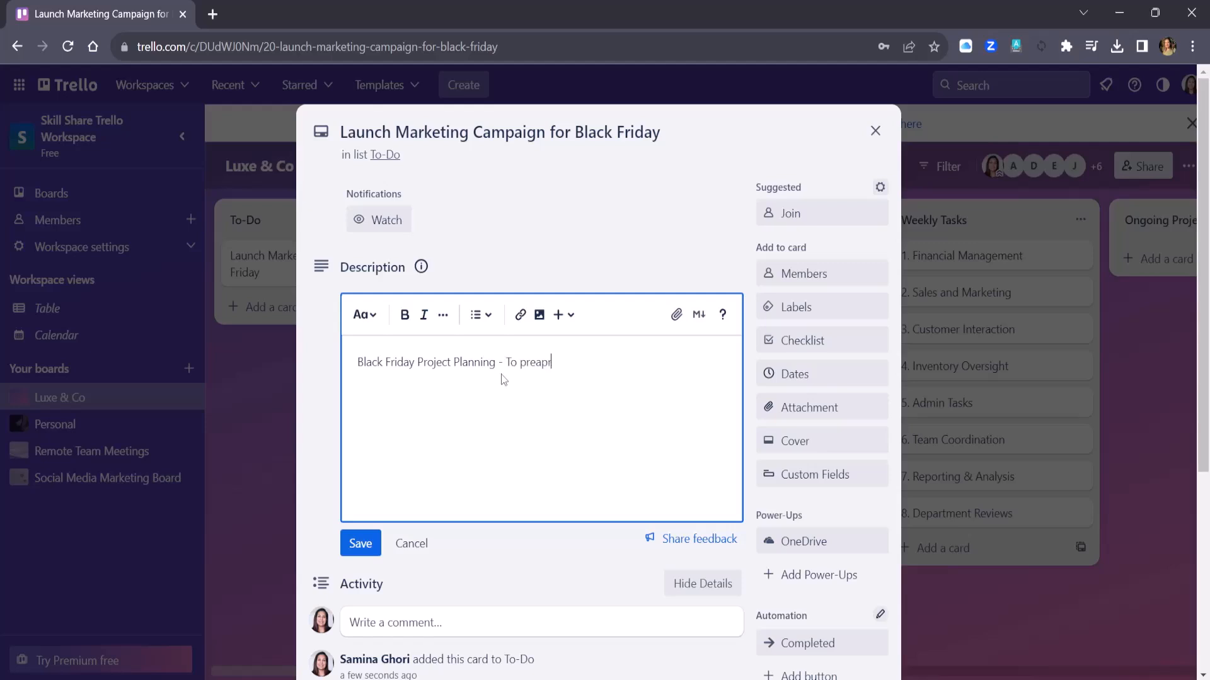
key("BackSpace")
key("BackSpace")
key("BackSpace")
type("pare and organise for th")
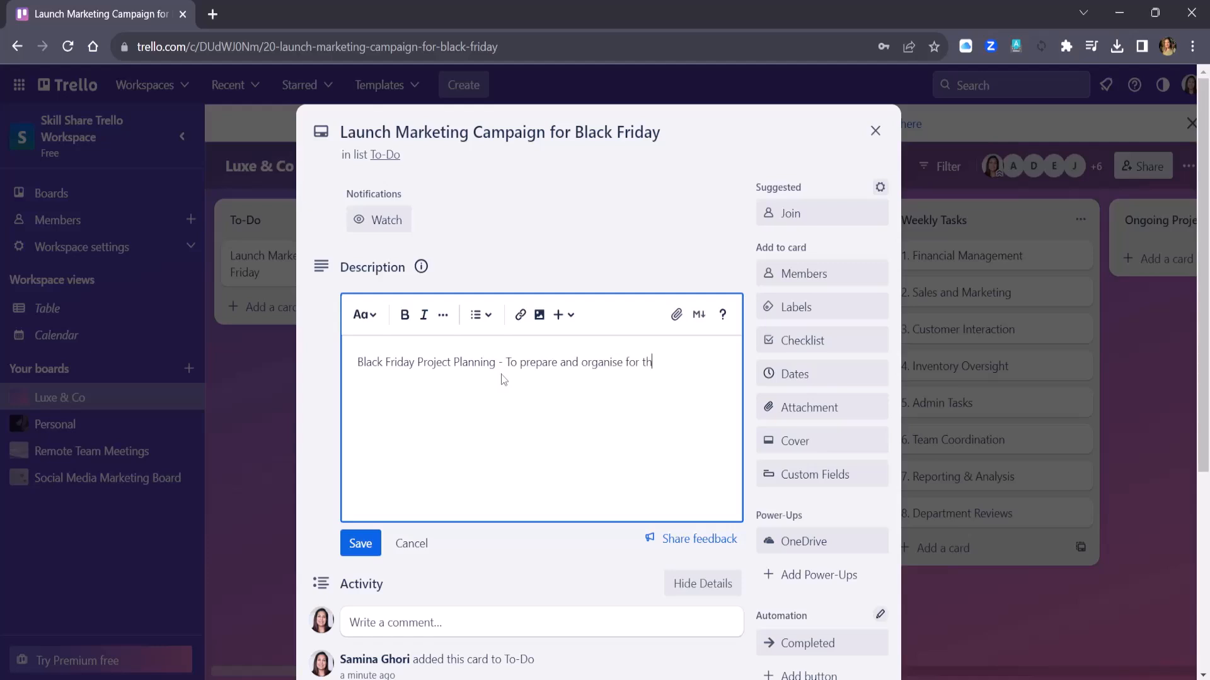
type("e biggest sale of the year.")
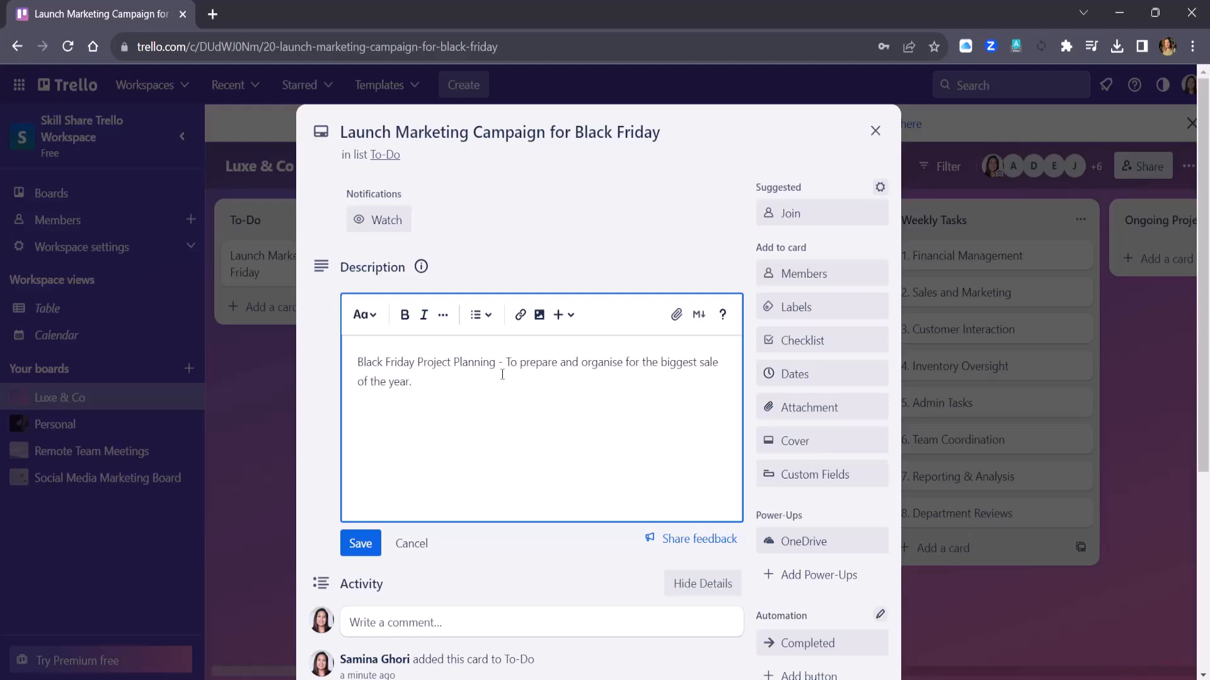
type("Bring in ideas and more ideas!")
Step: Format the description paragraph as Heading 2 and make the phrase "Black Friday Project Planning" bold
left_click_drag(495, 363, 354, 365)
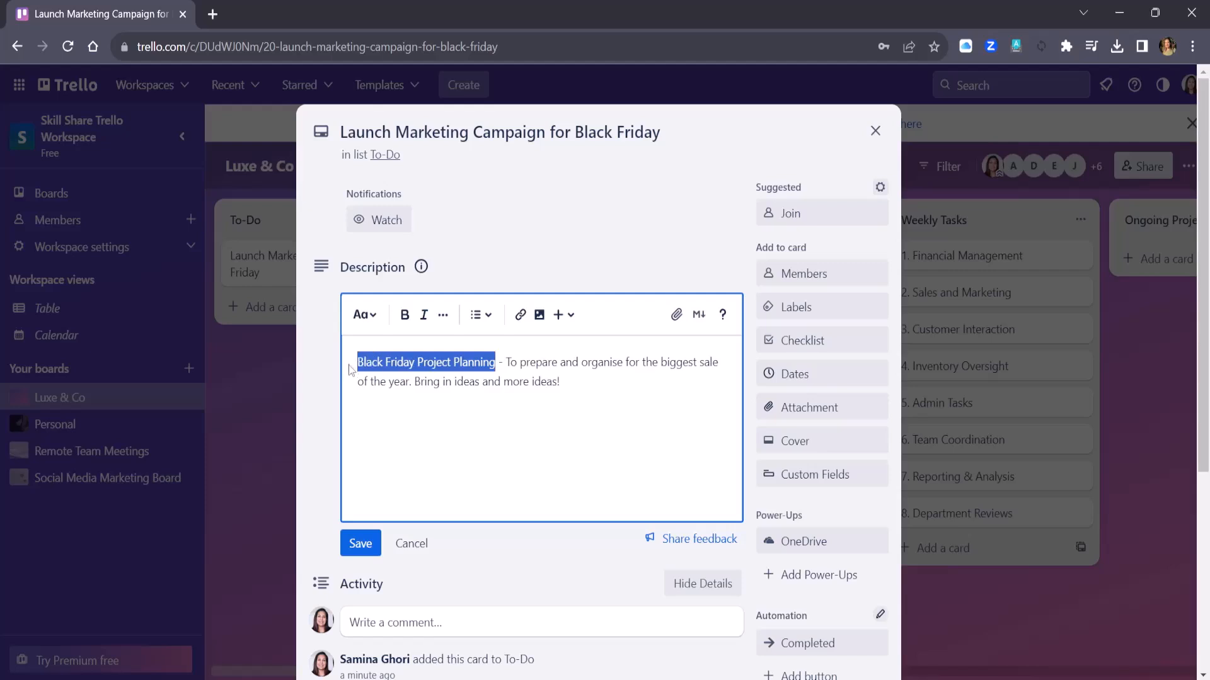
left_click(374, 320)
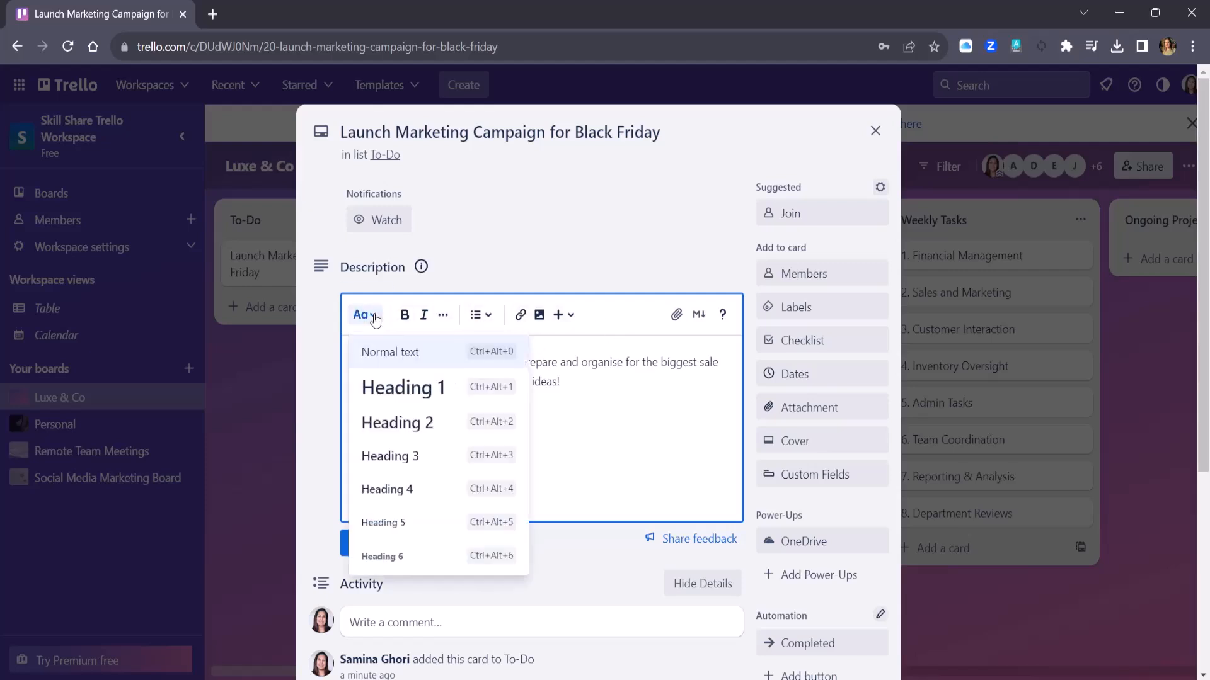
left_click(408, 418)
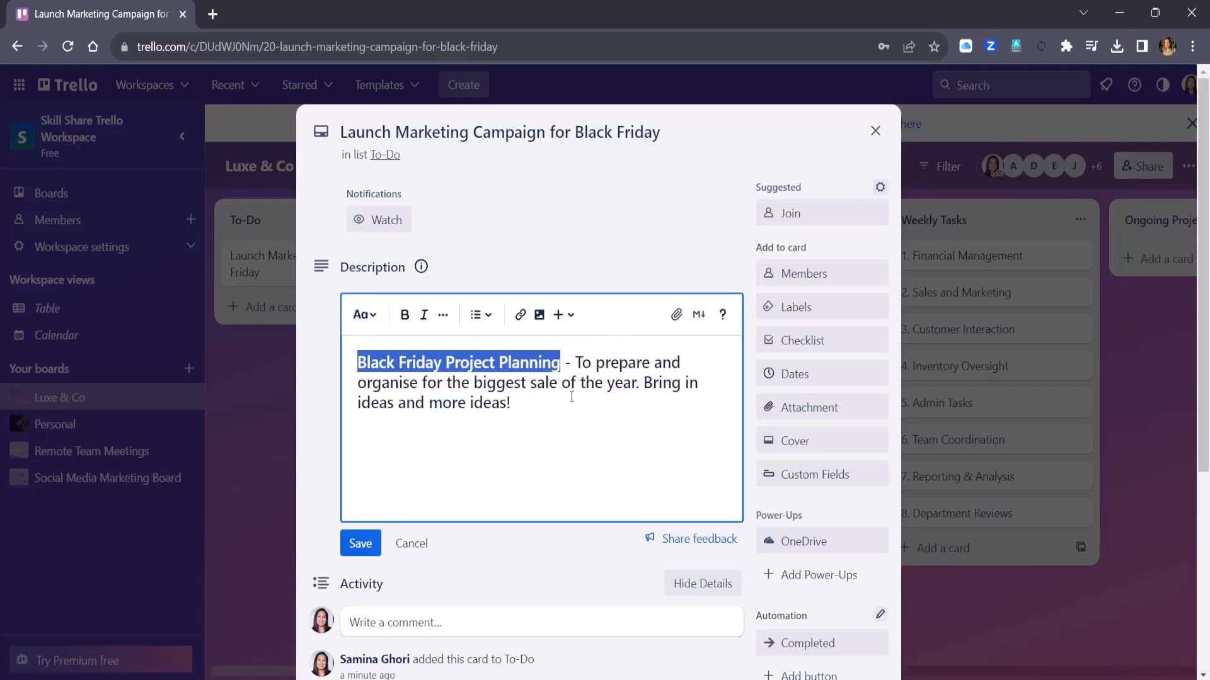
left_click(376, 319)
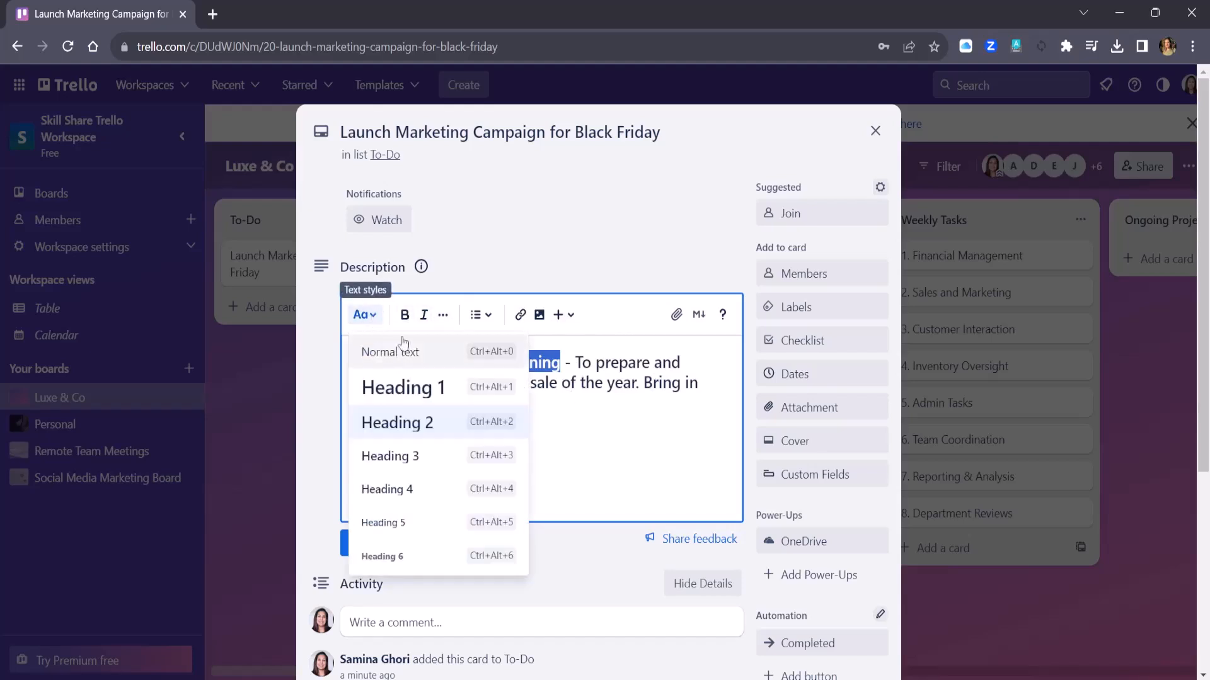
left_click(405, 316)
left_click(575, 415)
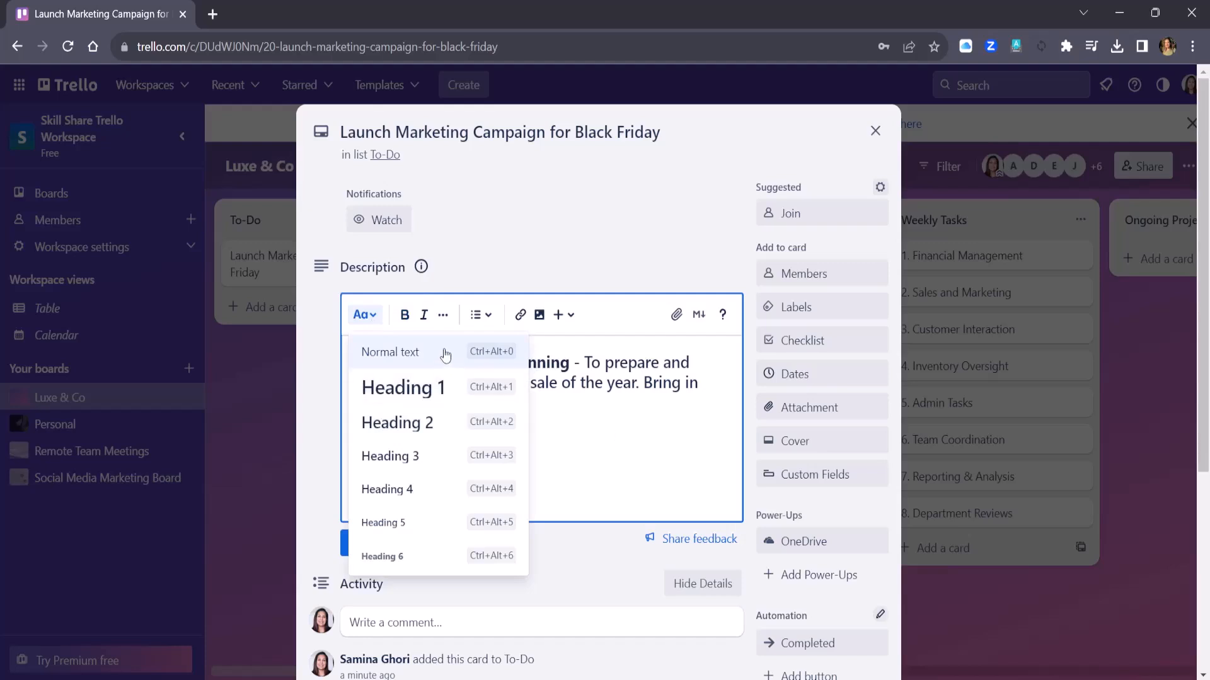
Step: Italicise the phrase "Black Friday Project Planning" in the card description
left_click(423, 315)
key("Escape")
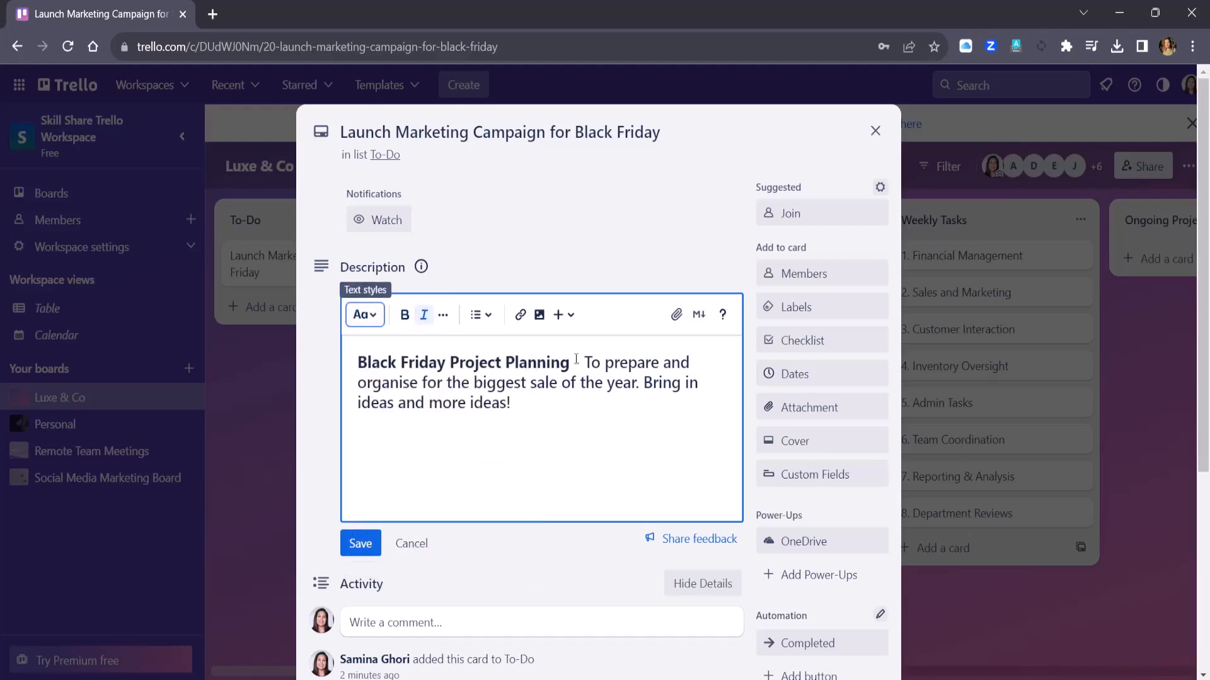
left_click_drag(576, 359, 354, 364)
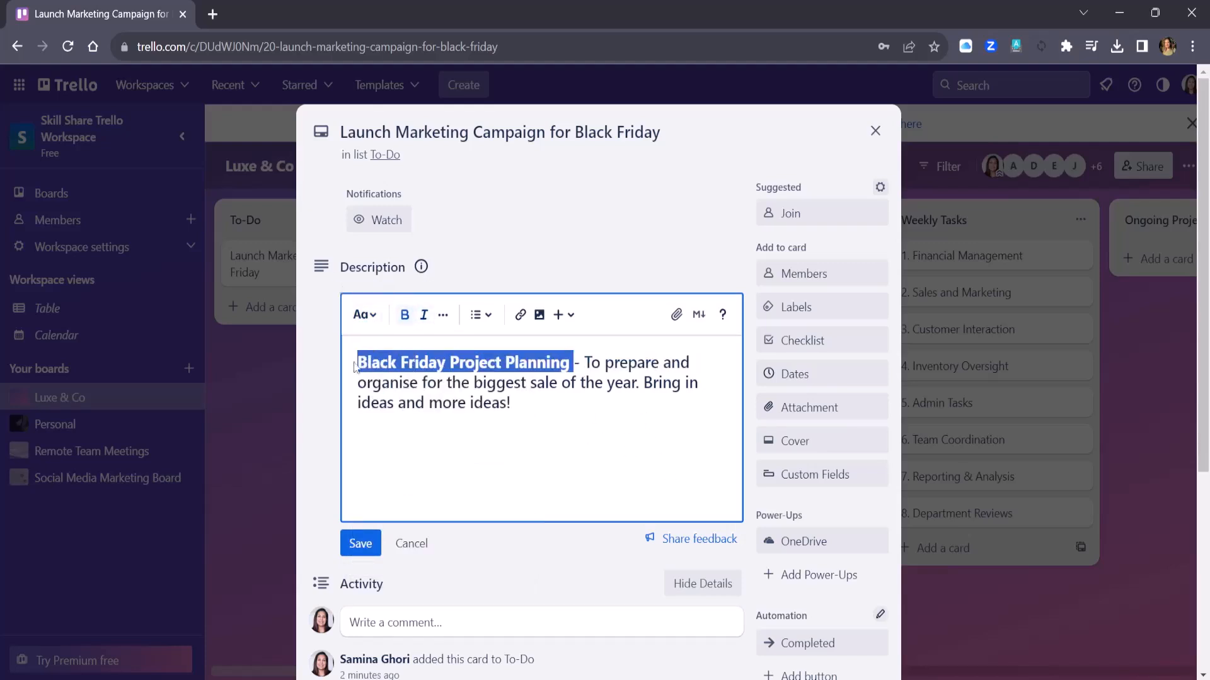
left_click(423, 315)
left_click(538, 429)
left_click(530, 397)
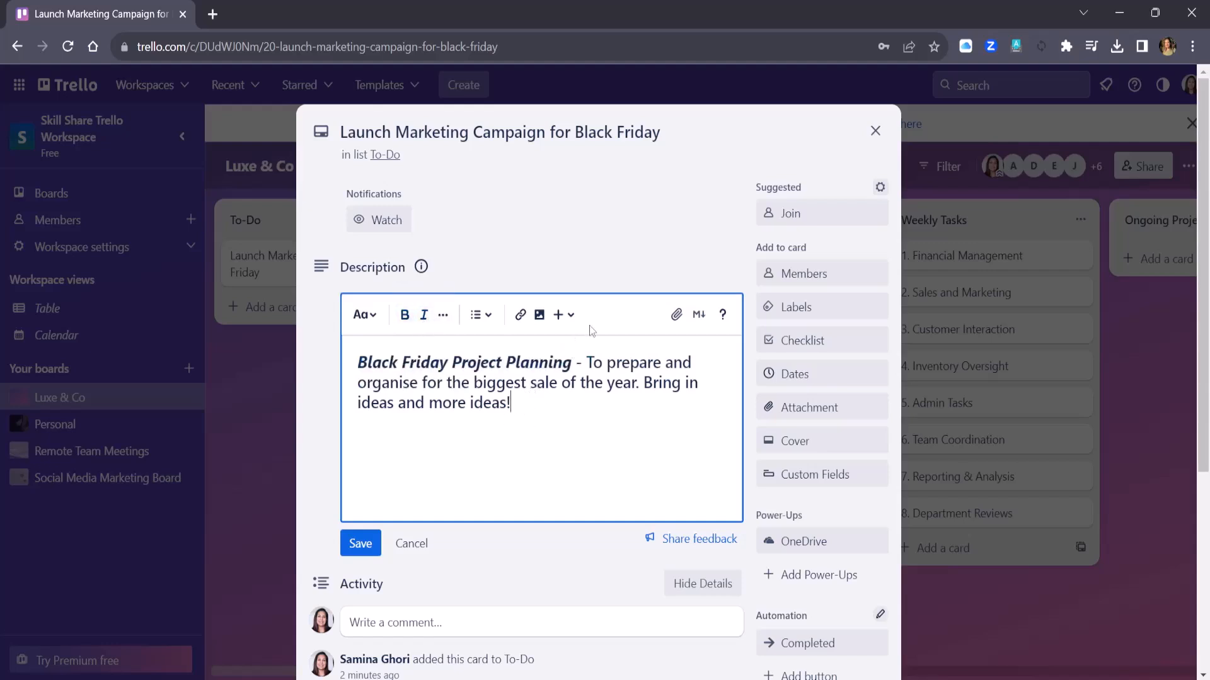
Step: Insert a smiley emoji after "more ideas!" at the end of the description
left_click(564, 315)
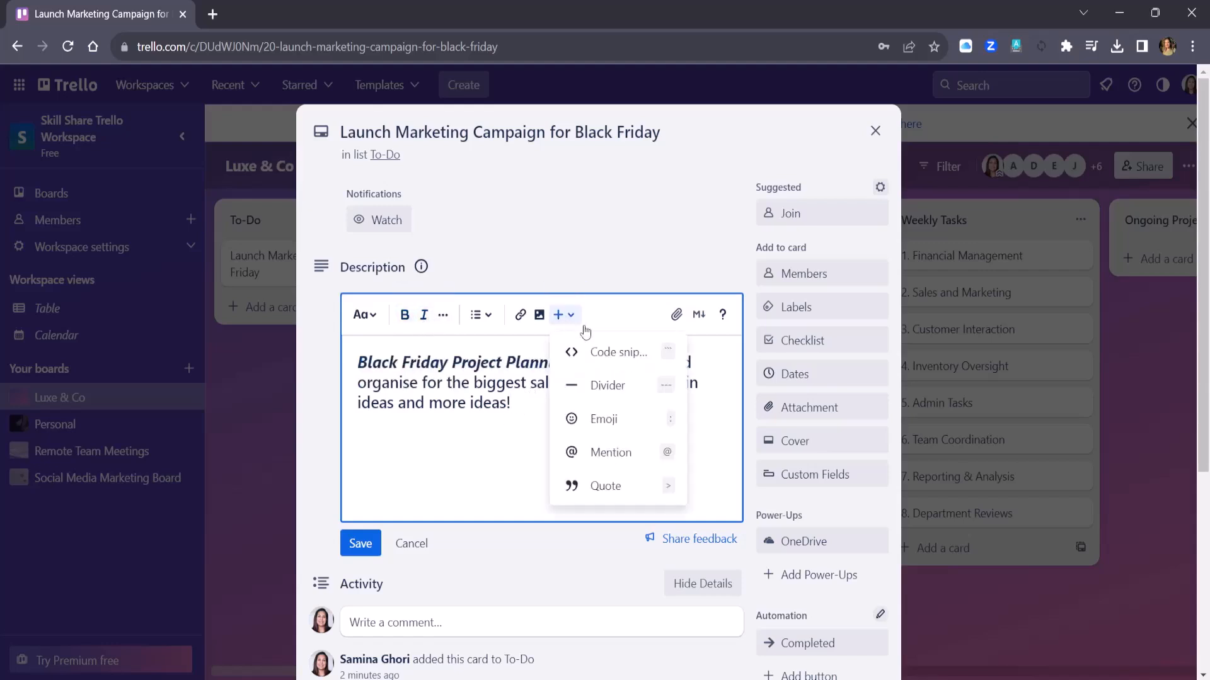
left_click(612, 420)
left_click(485, 449)
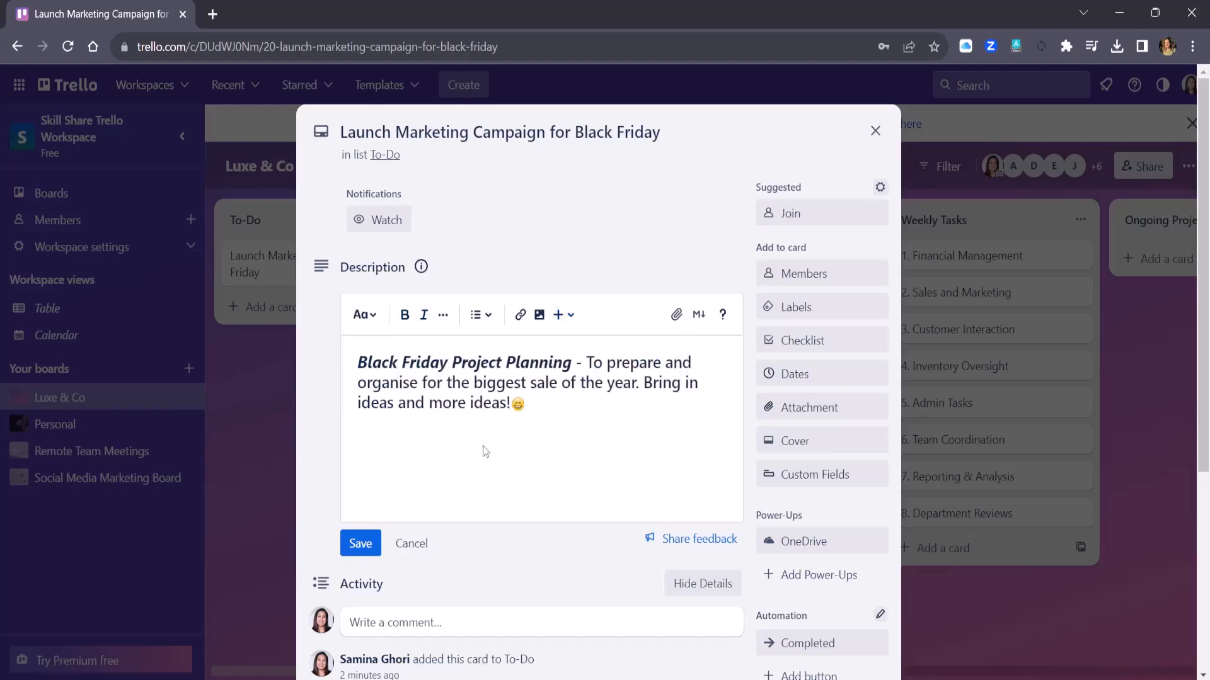
left_click(577, 405)
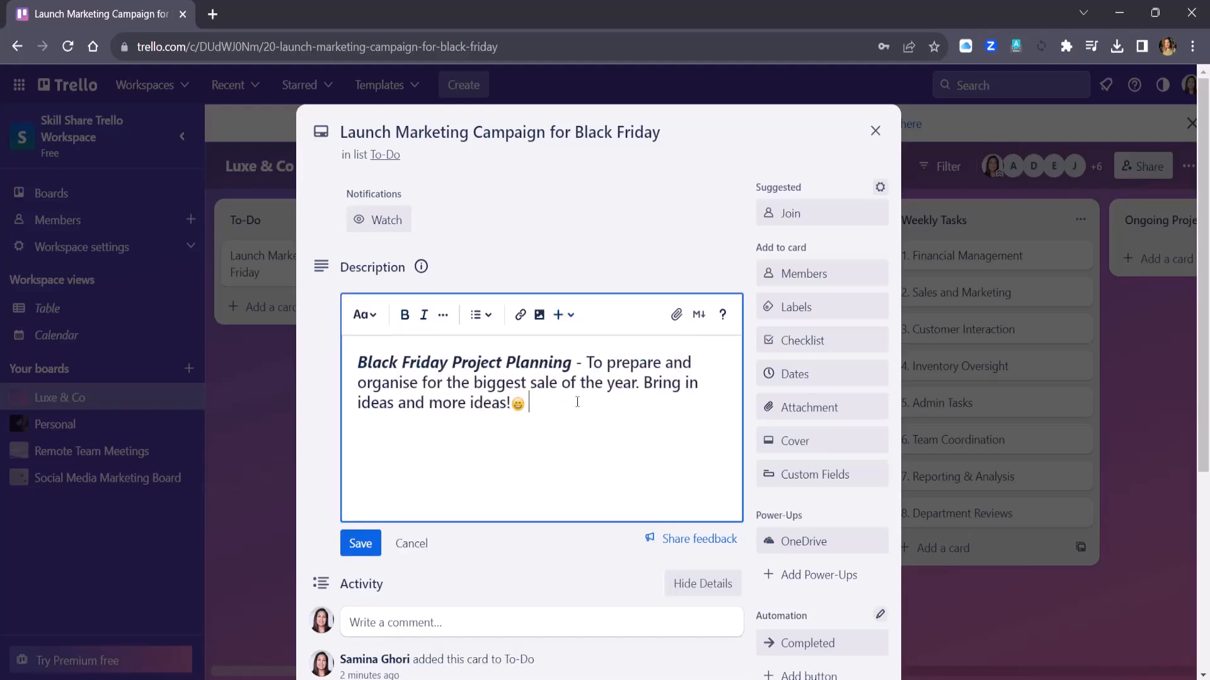
Step: Insert a divider on a new line below the description paragraph
left_click(443, 315)
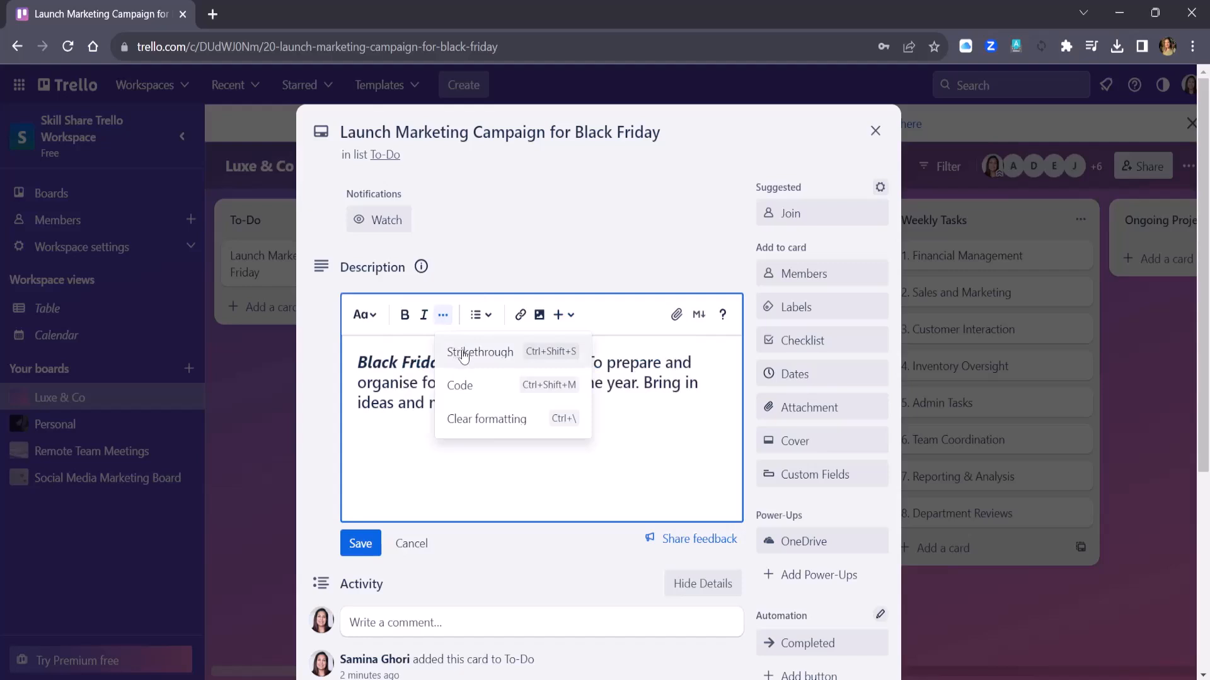
left_click(629, 421)
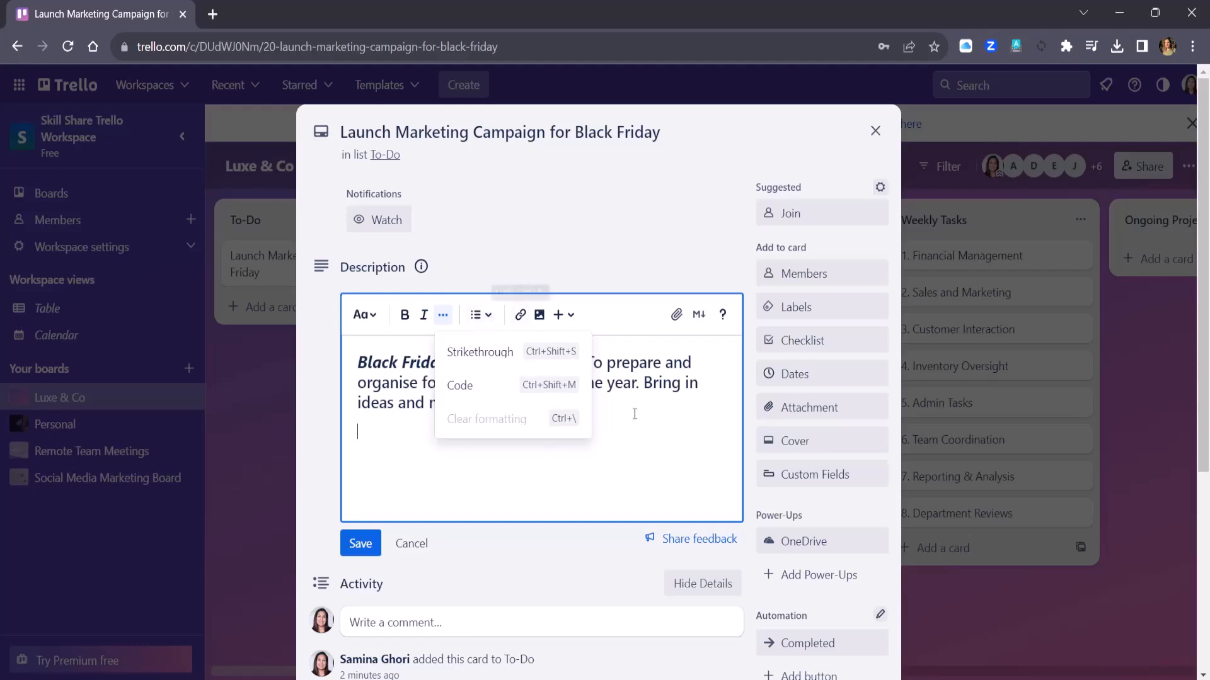
left_click(565, 315)
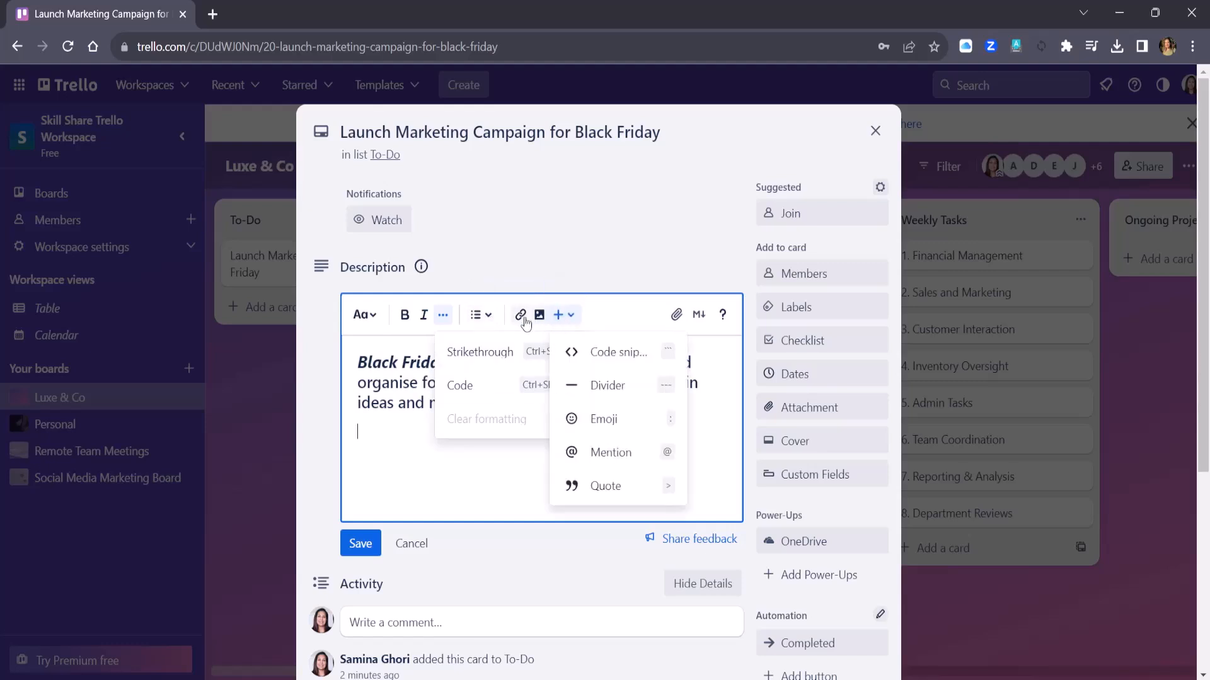
left_click(613, 386)
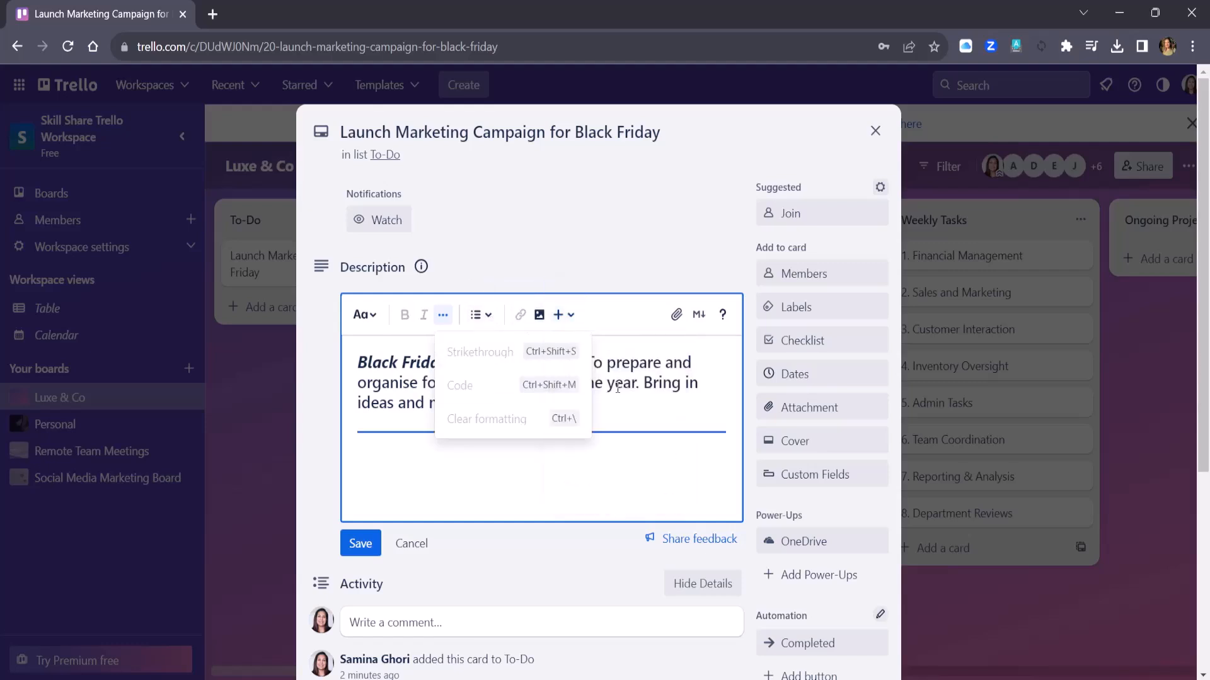
left_click(530, 485)
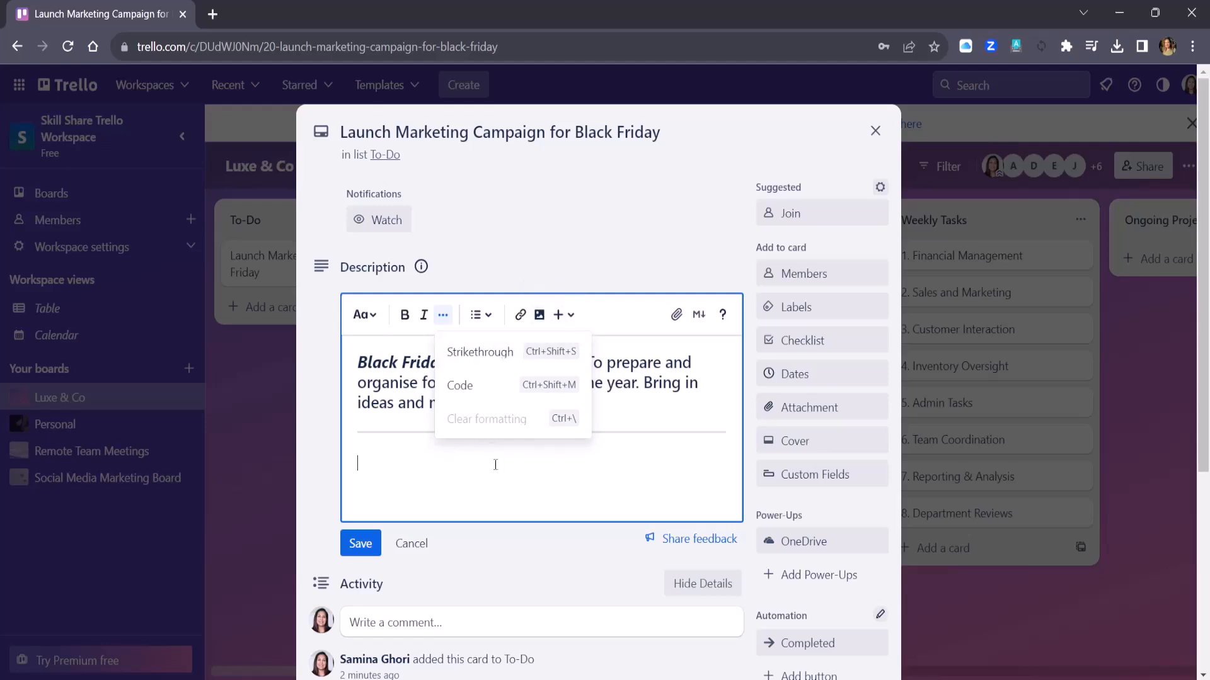
left_click(384, 481)
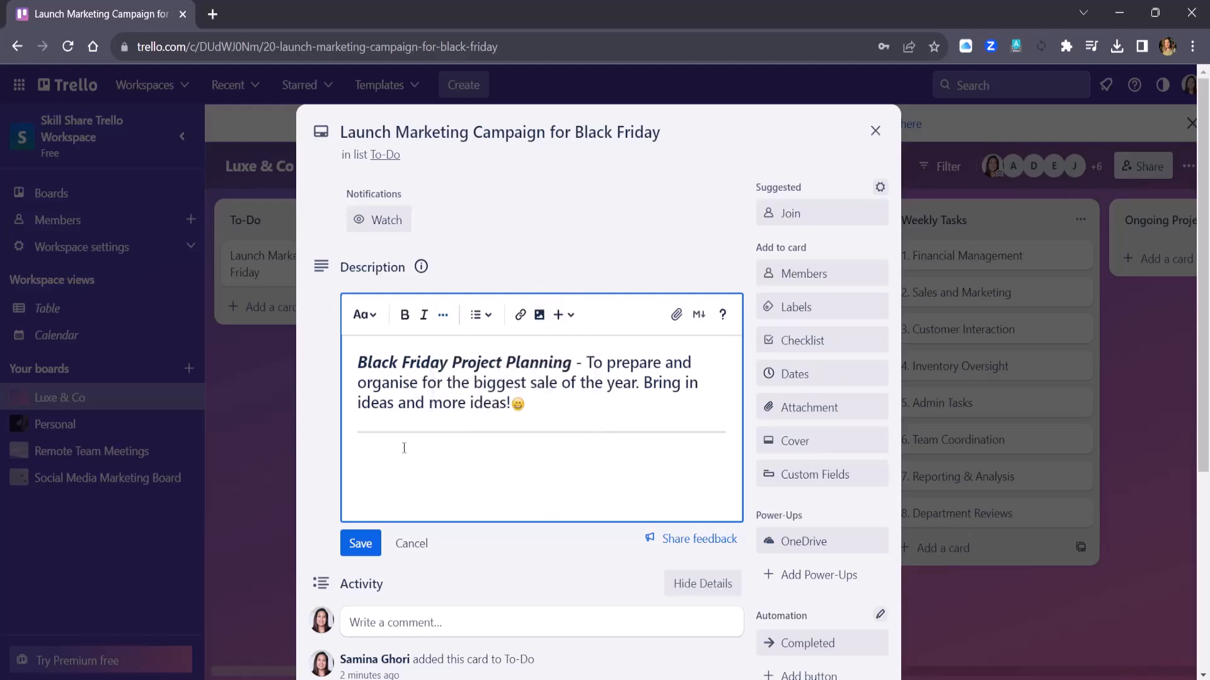
Step: Write "I like these refs:" below the divider and start a bullet list under it
type("I like these refs:")
scroll(415, 444, "down", 2)
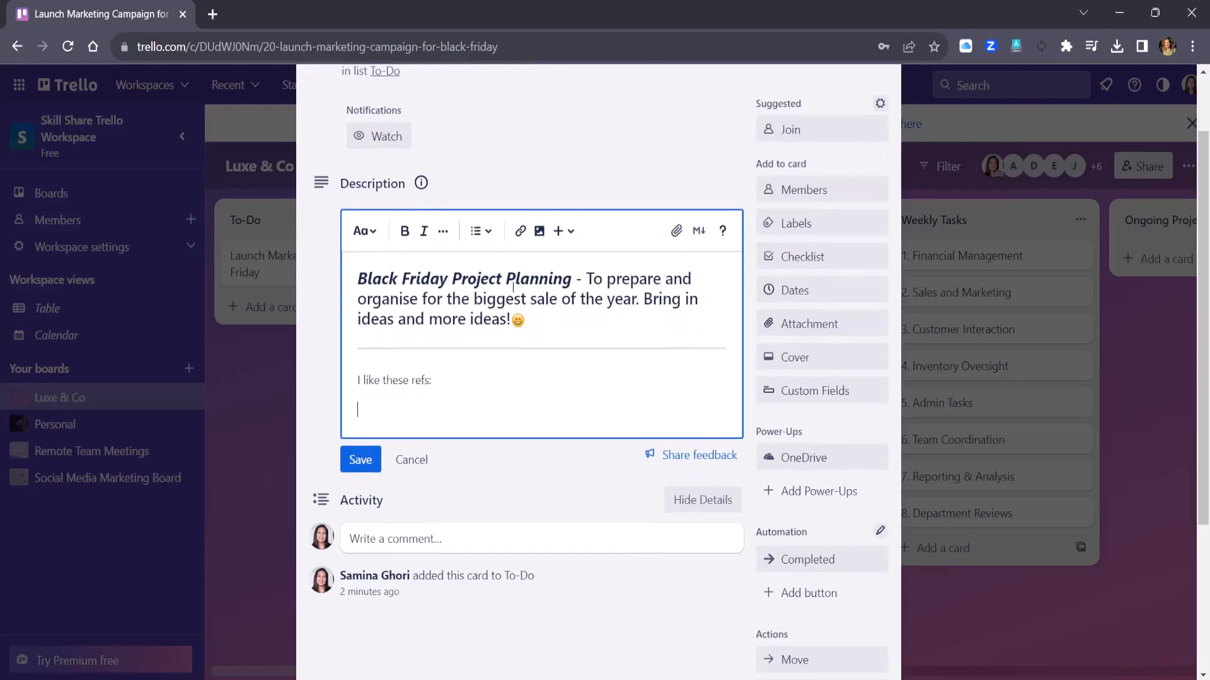
left_click(489, 232)
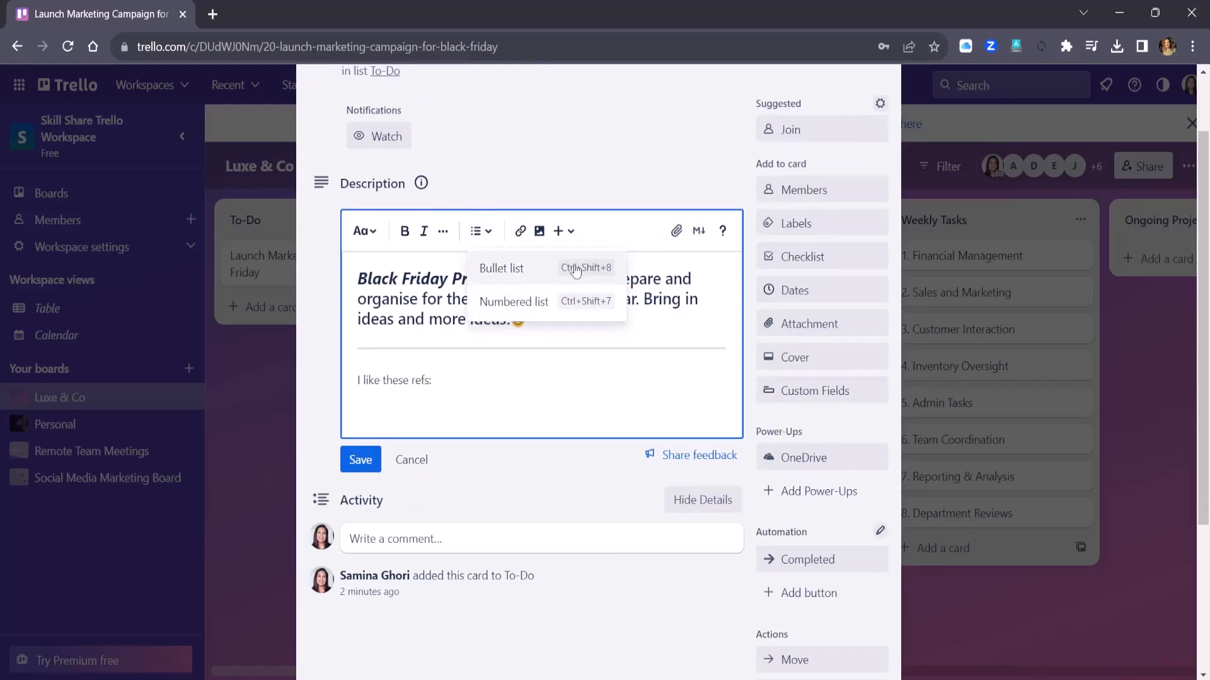
left_click(542, 269)
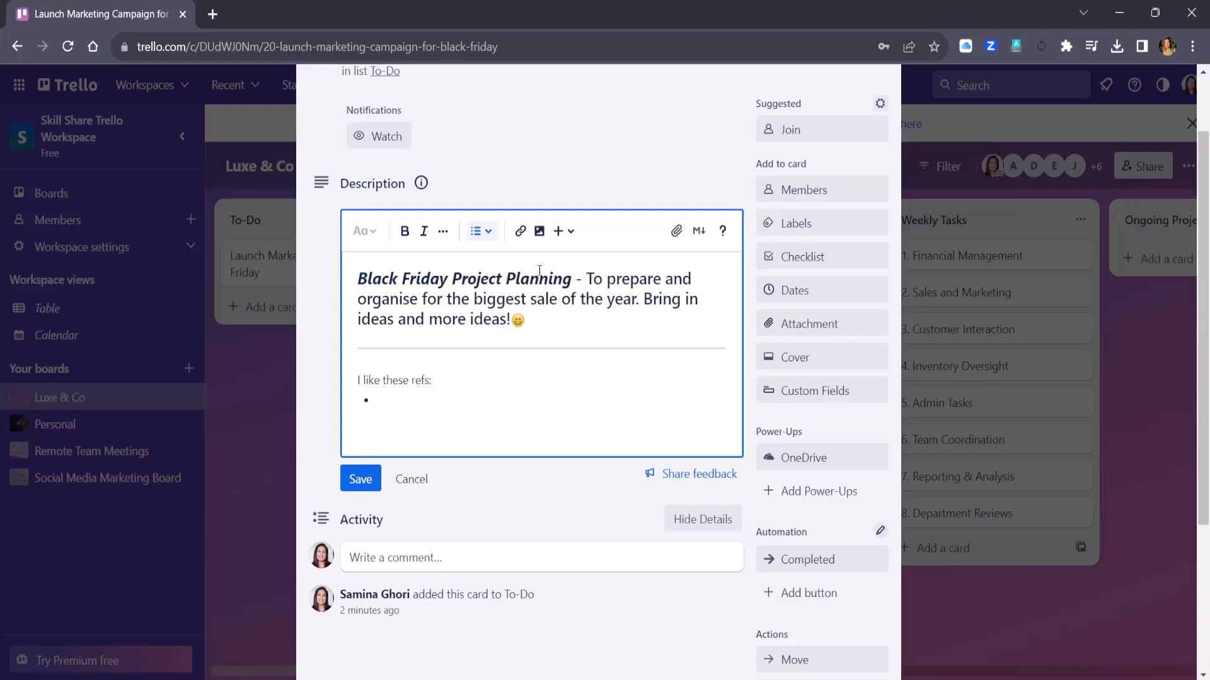
Step: Fill the first bullet with "Sephora.com", a mention of the fifth teammate suggested and "check this out", then begin a second bullet
type("Sephora.com @")
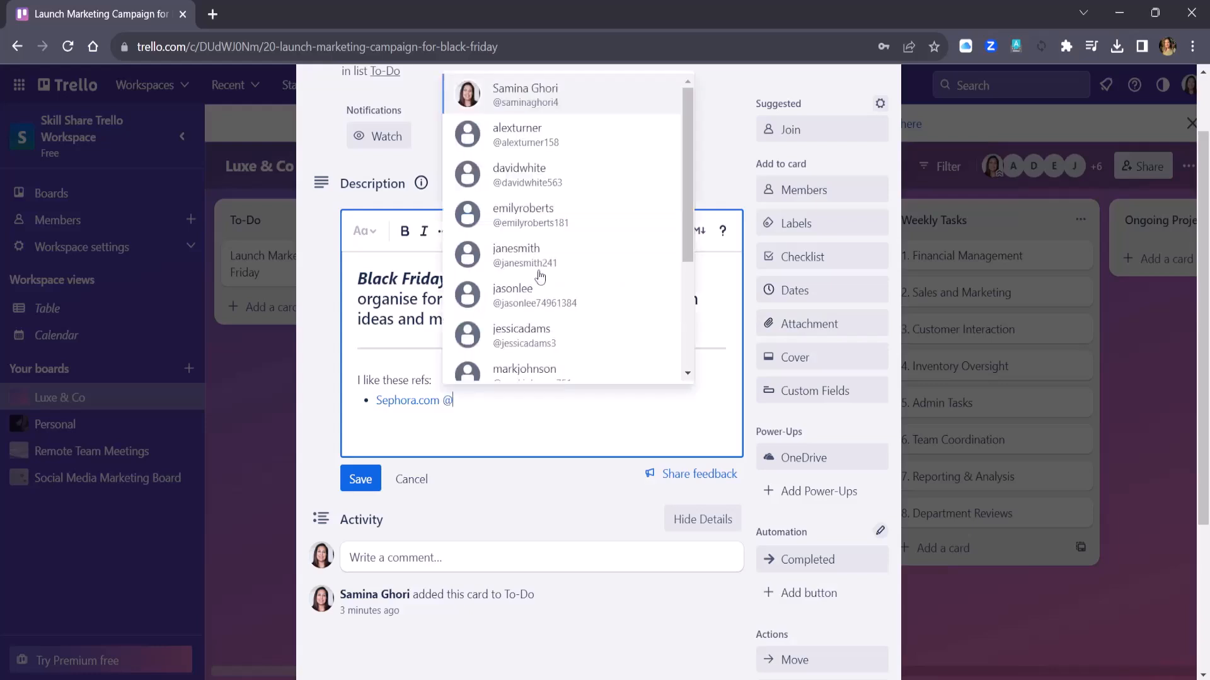
key("Down")
key("Down")
key("Down")
key("Down")
key("Return")
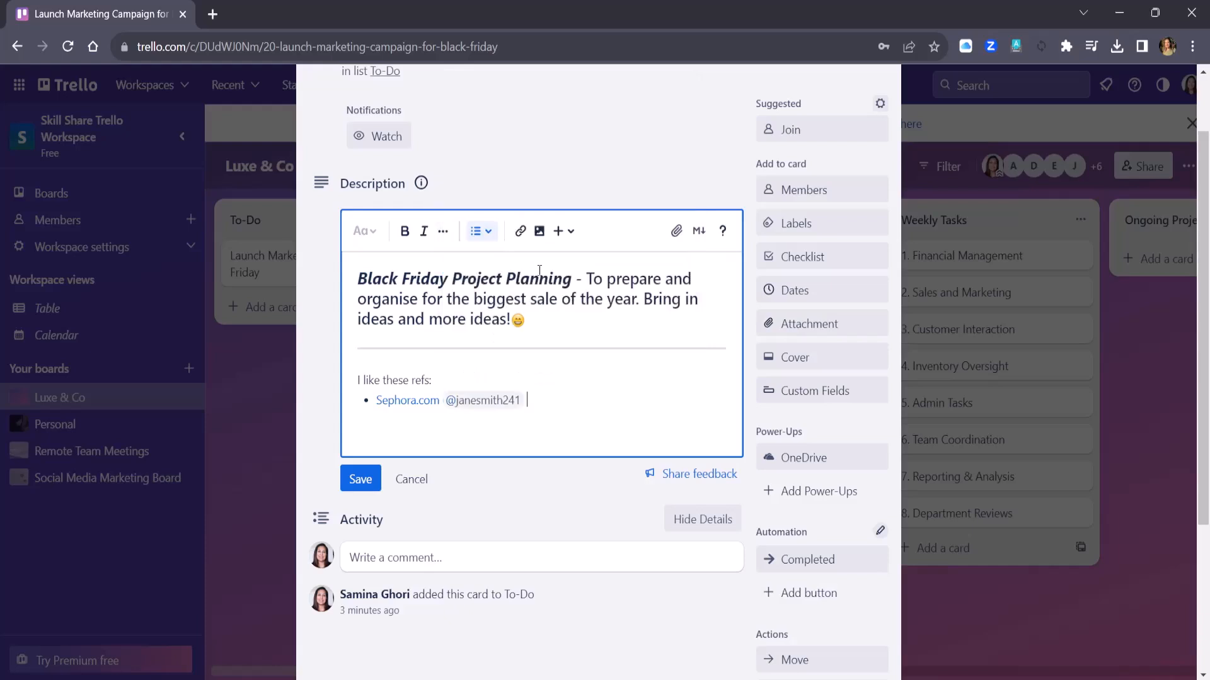
type("check this out")
key("Return")
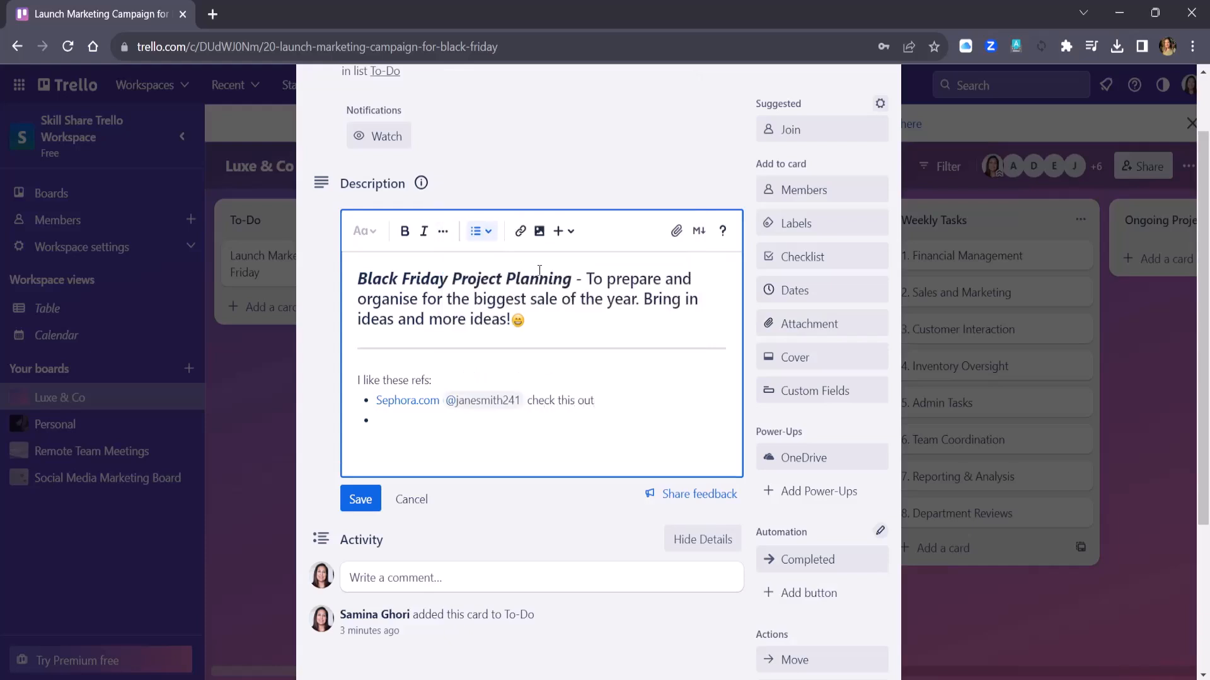
type("www.amazon.com")
left_click(467, 424)
left_click_drag(468, 424, 378, 419)
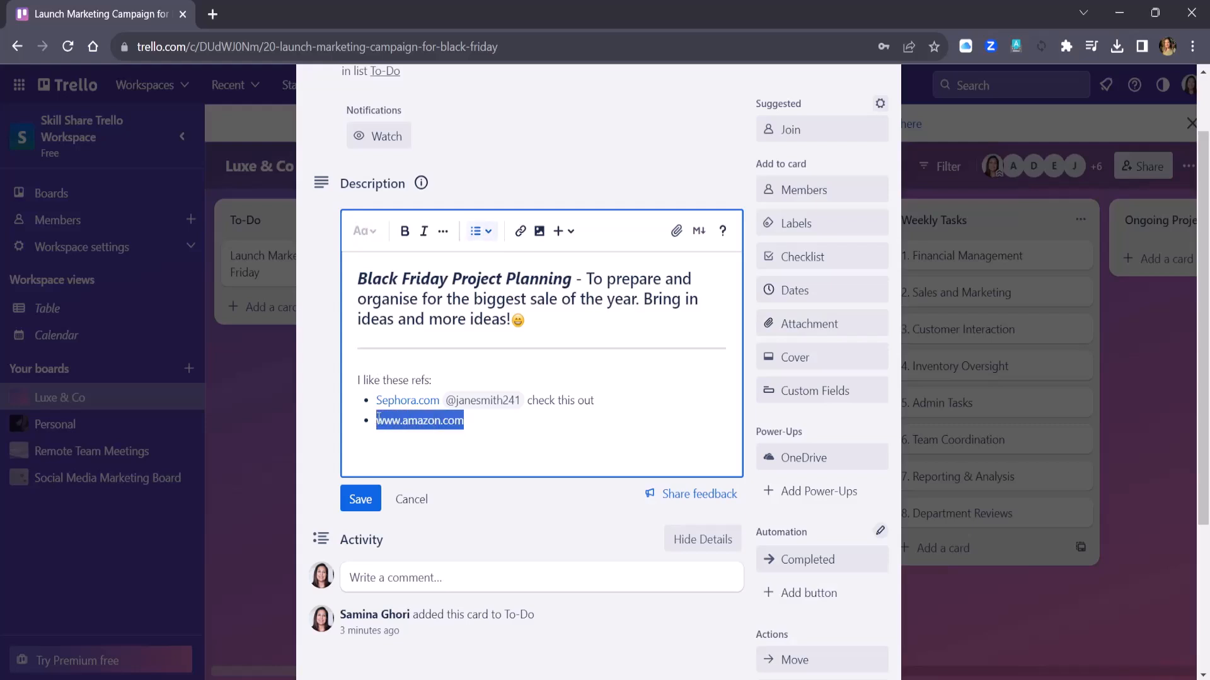
left_click(519, 231)
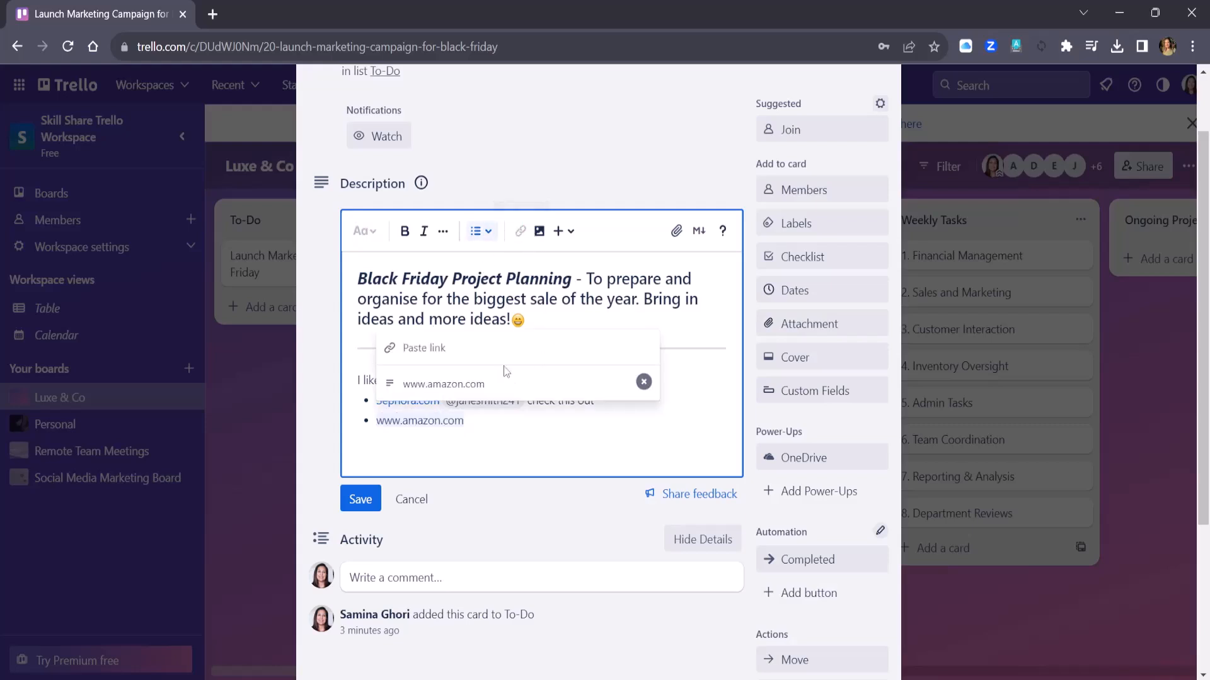
type("www.amazon.com")
key("Return")
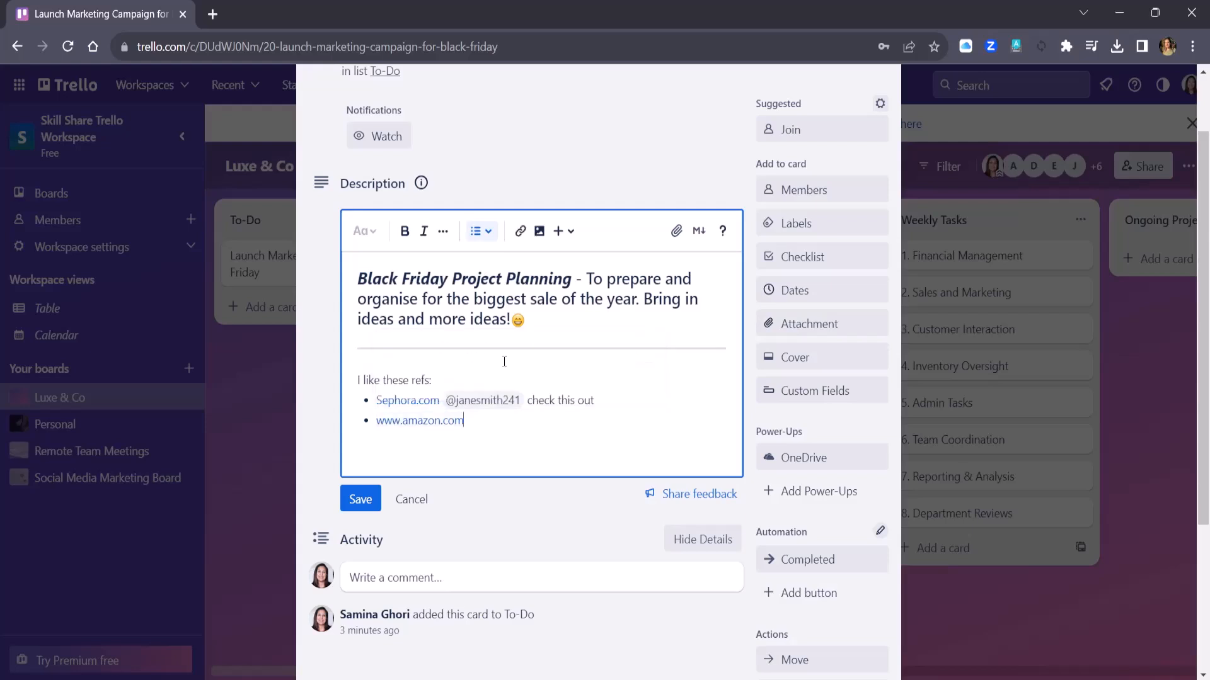
left_click(423, 422)
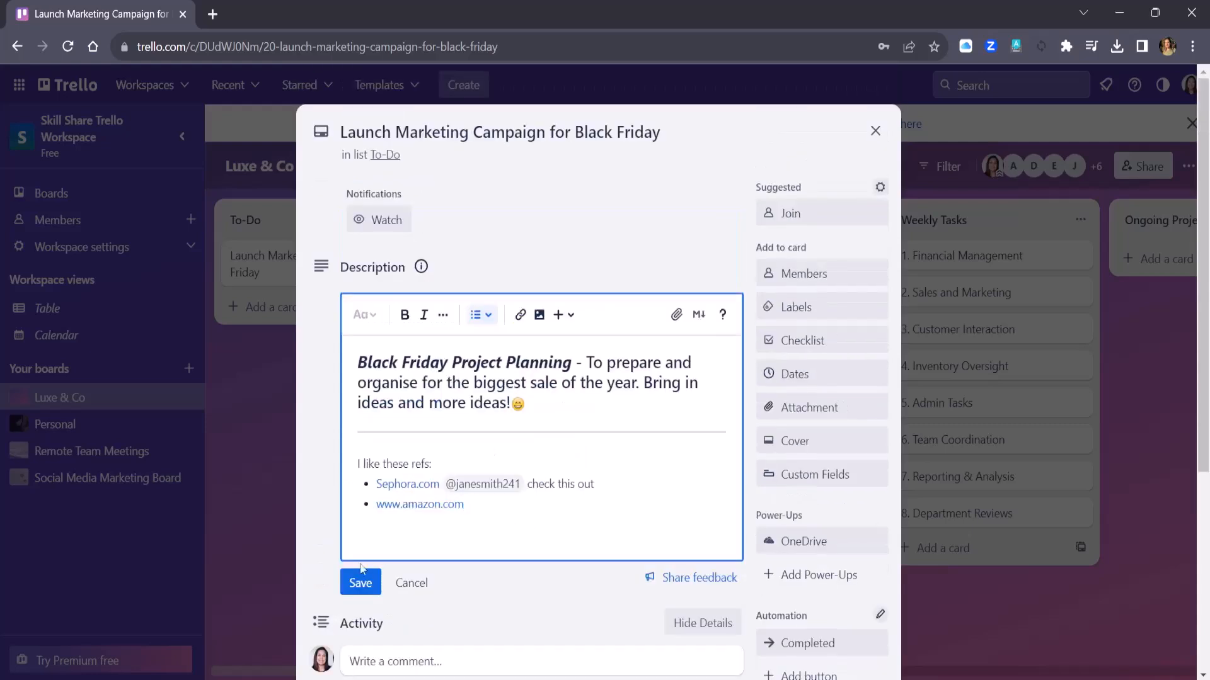
left_click(361, 584)
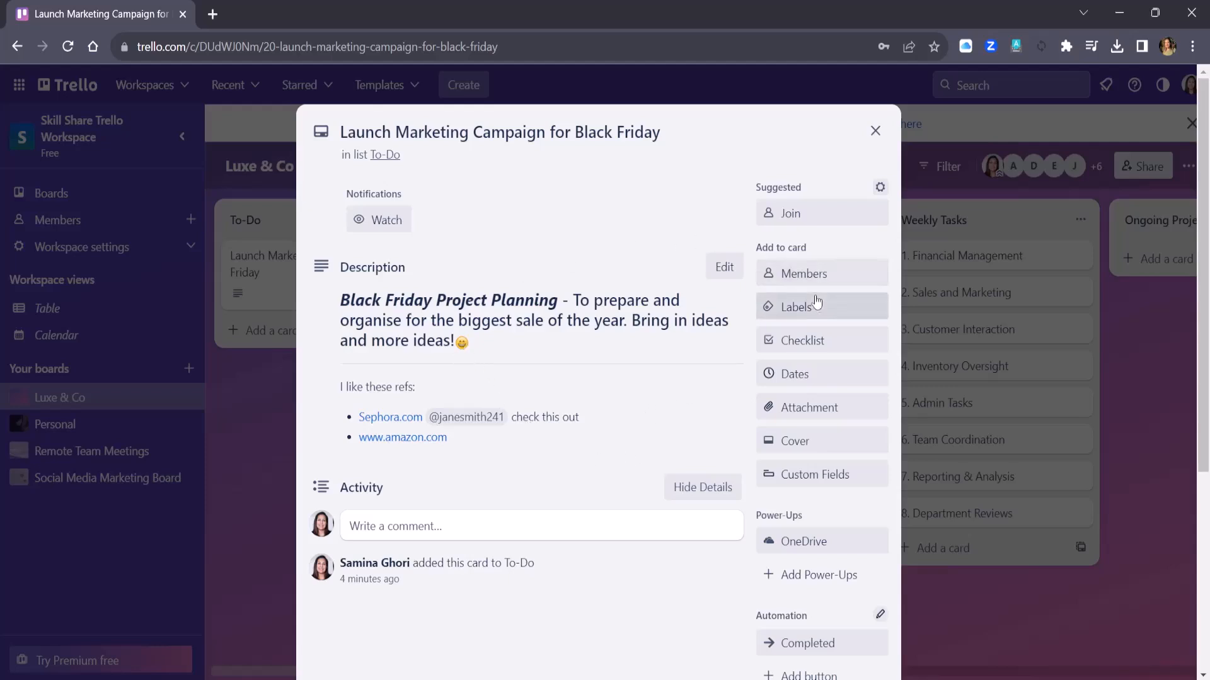
Step: Join the card and assign five more board members to it, with the initials A, J, J, D and R
left_click(788, 215)
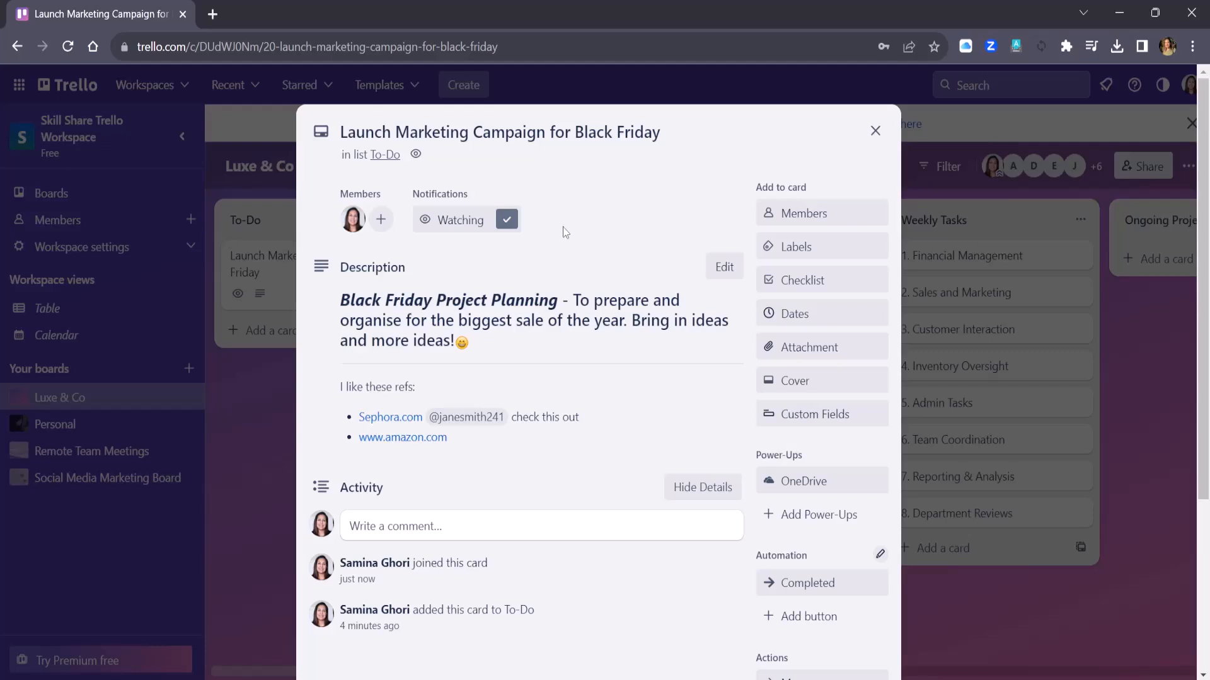
left_click(817, 218)
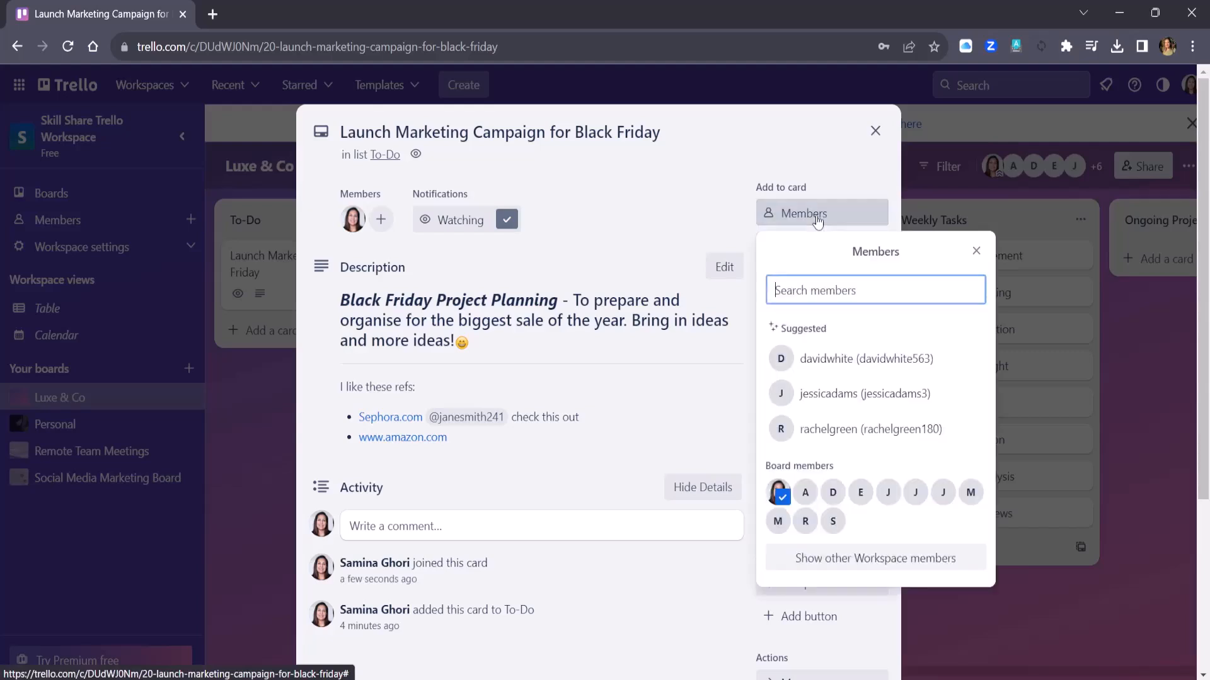
left_click(805, 494)
left_click(887, 494)
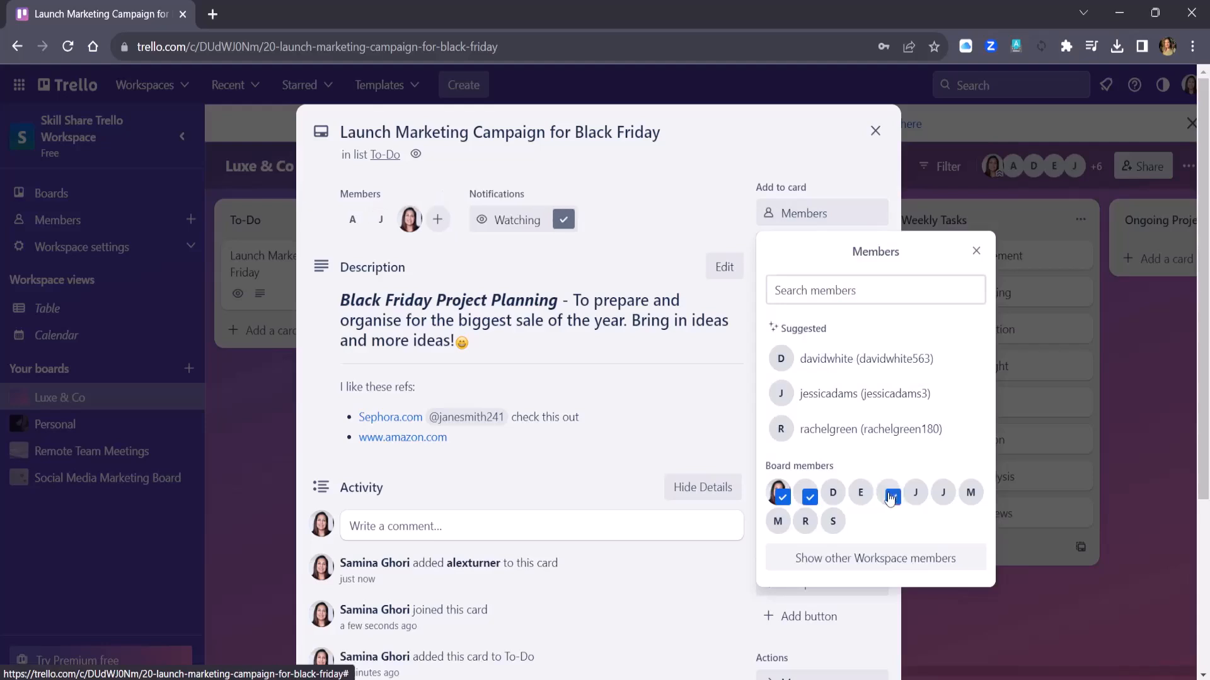
left_click(943, 495)
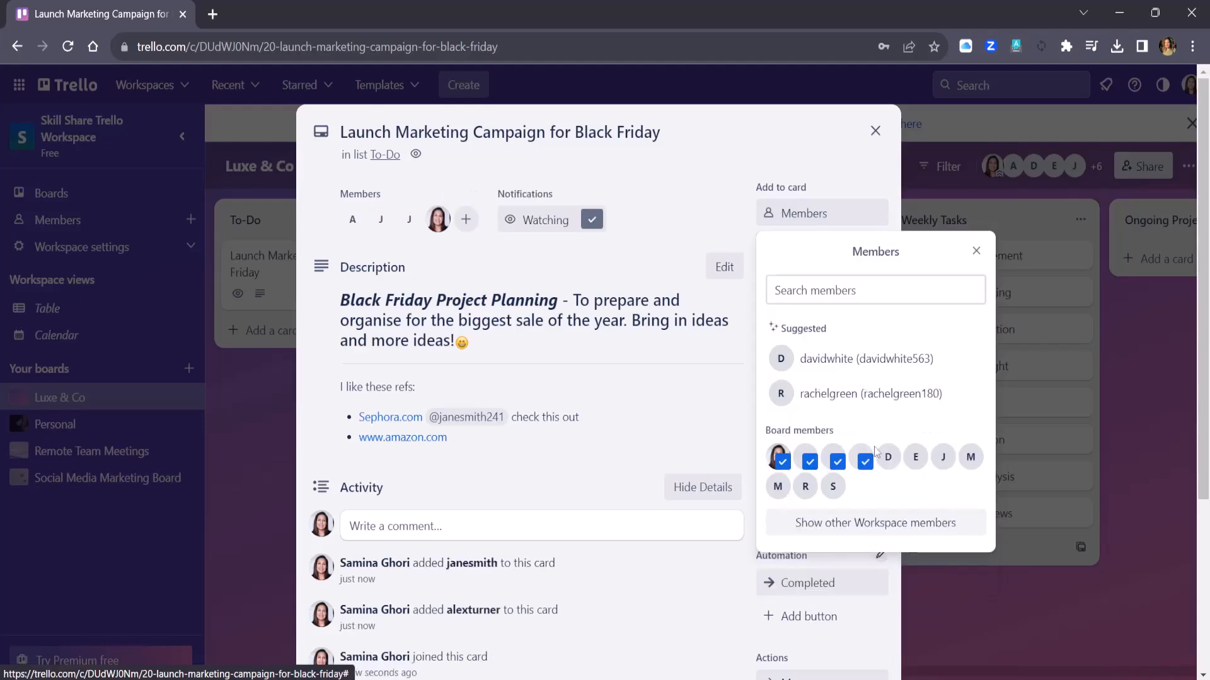
left_click(821, 372)
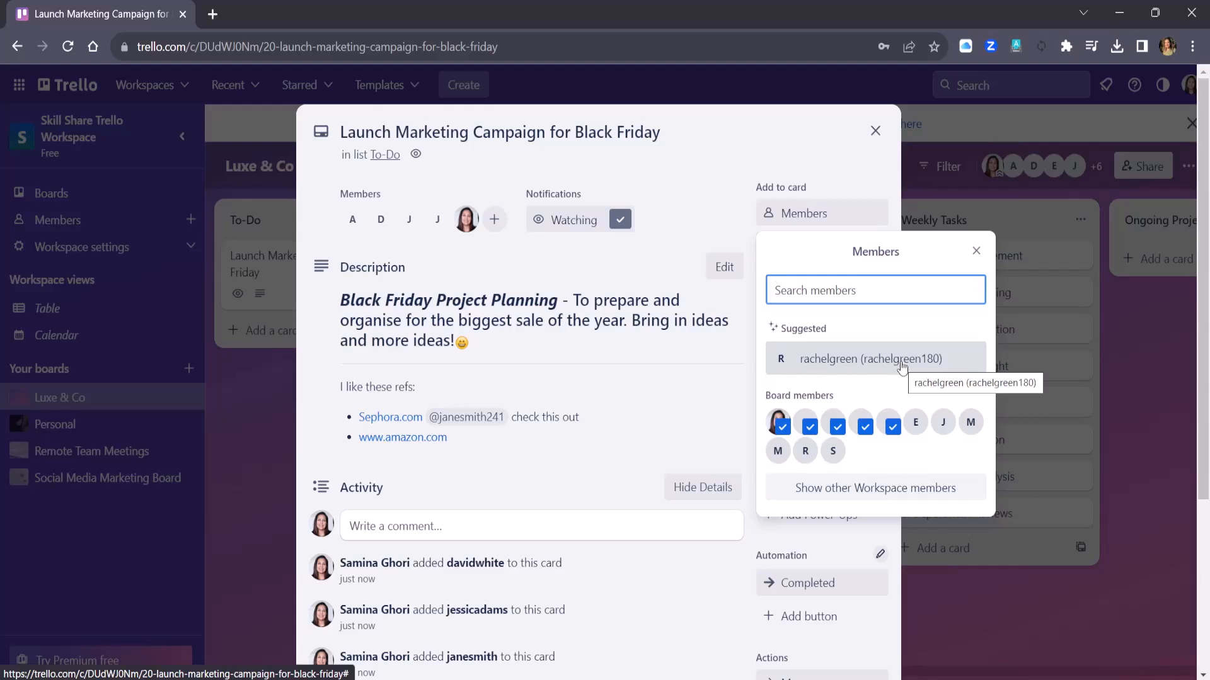
left_click(866, 363)
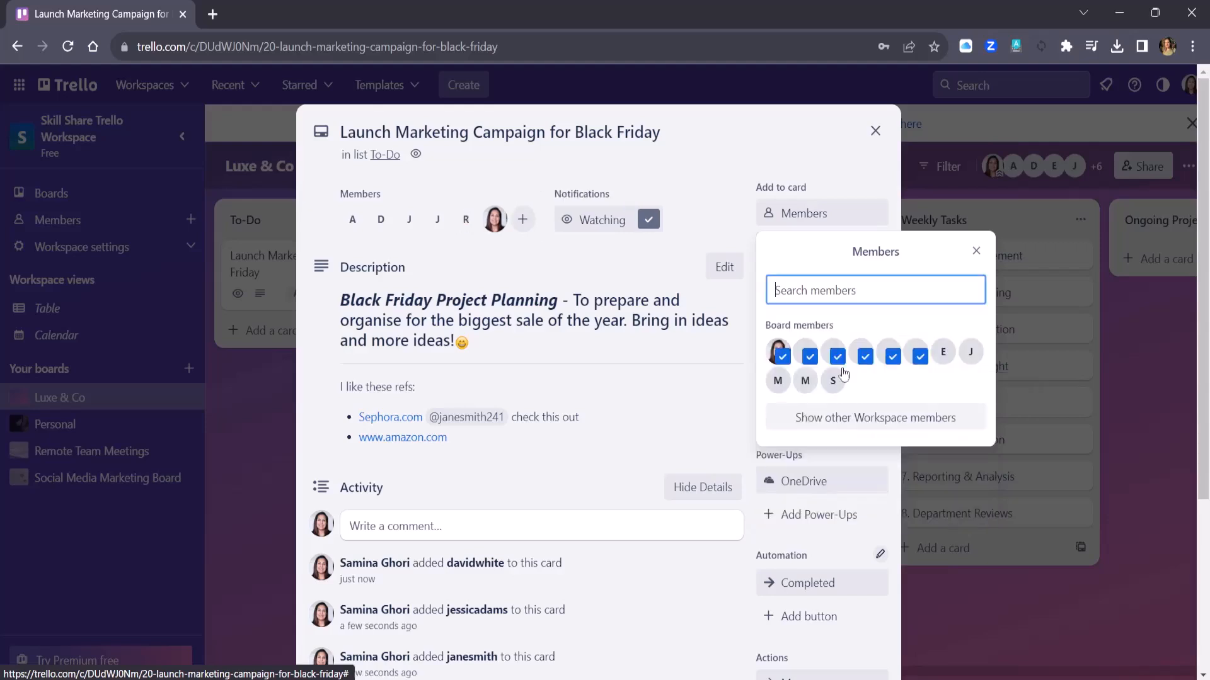
left_click(684, 416)
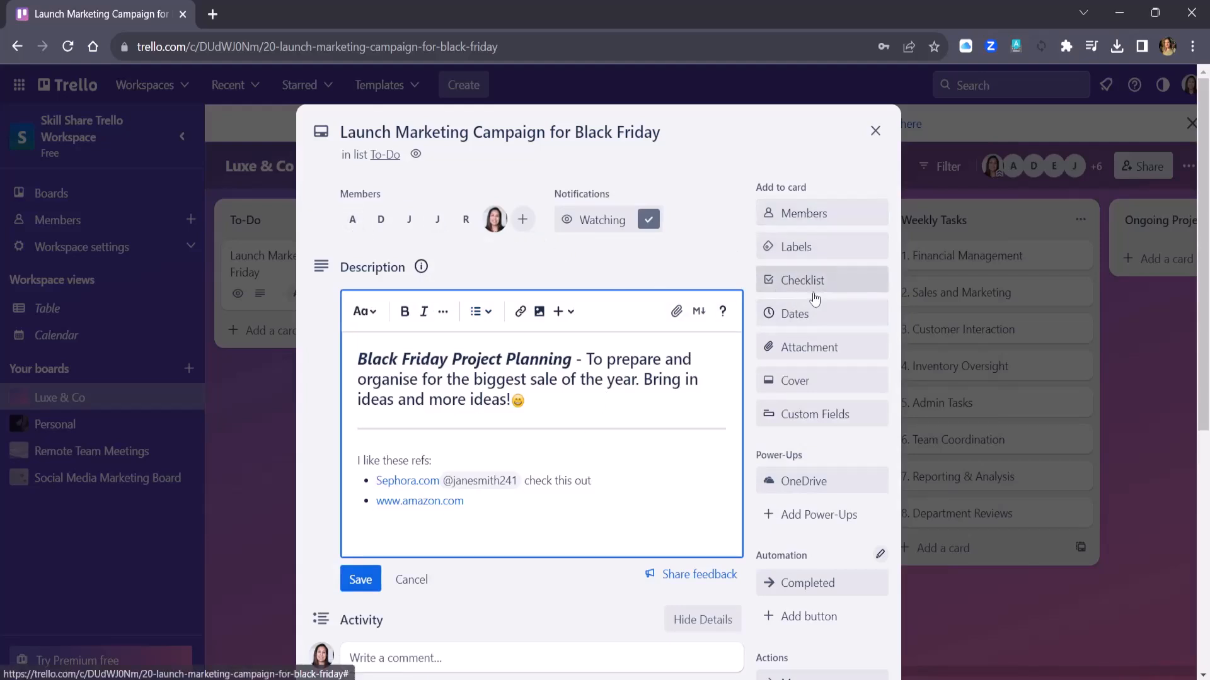
Step: Add a checklist titled "Checklist" to the Black Friday card, without copying items from another checklist
scroll(786, 289, "down", 1)
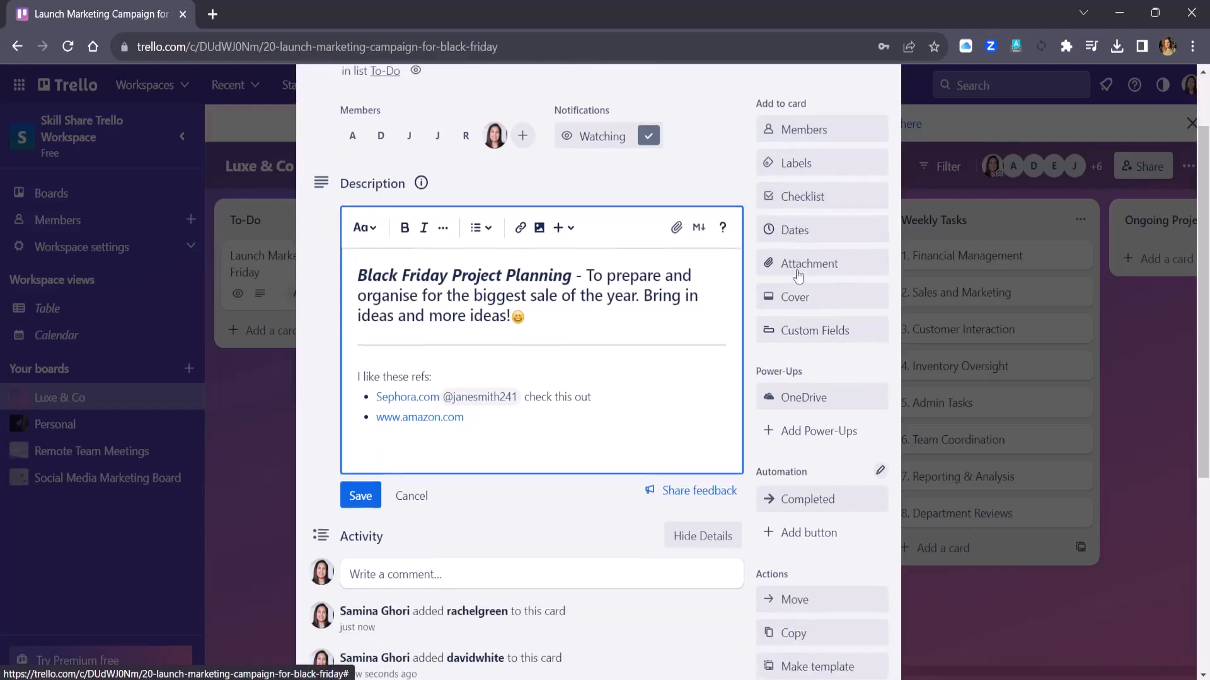
scroll(785, 271, "up", 1)
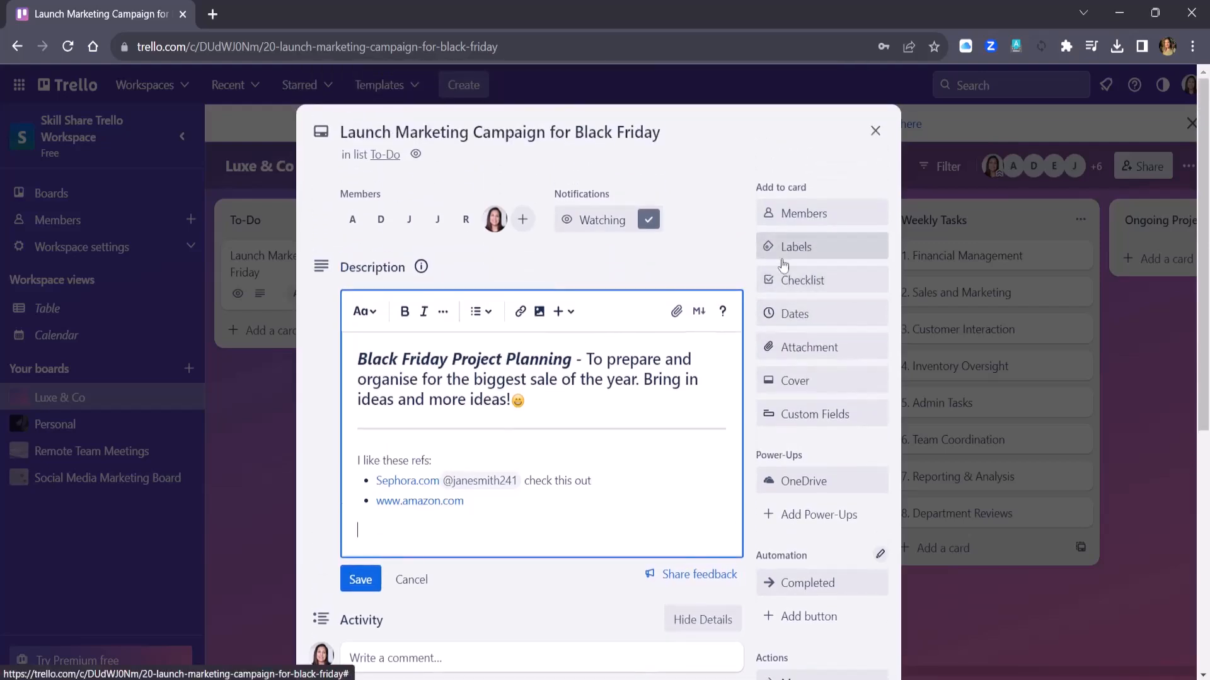
left_click(819, 283)
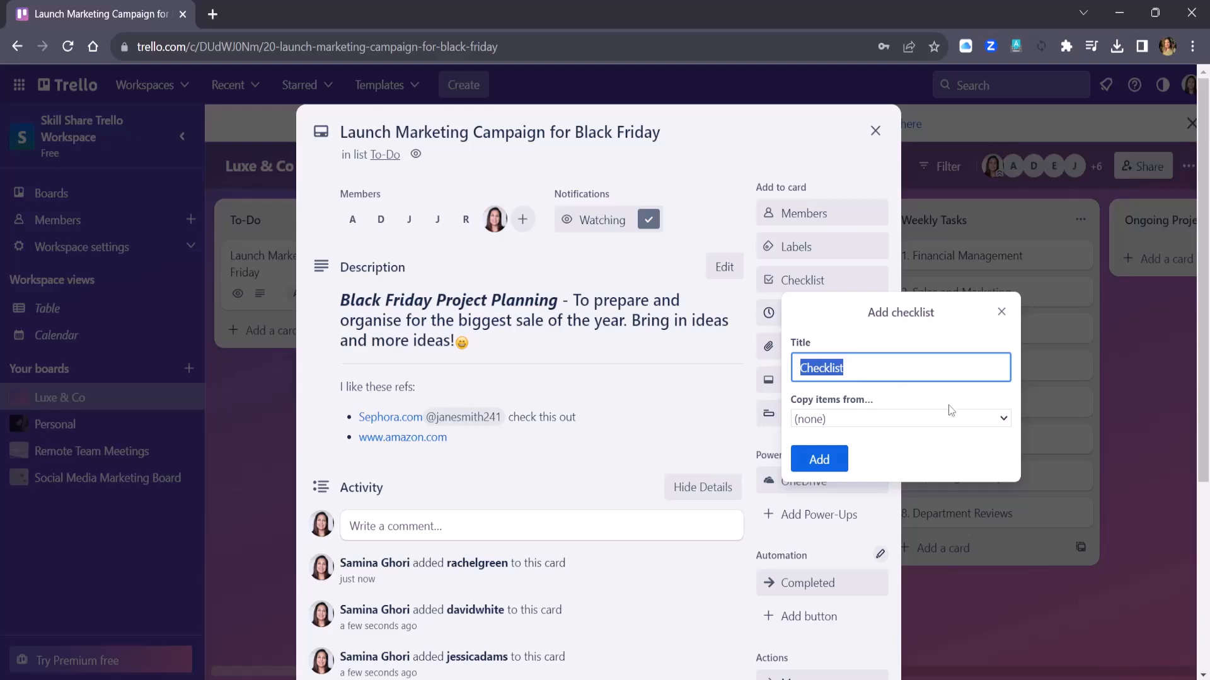
left_click(1003, 420)
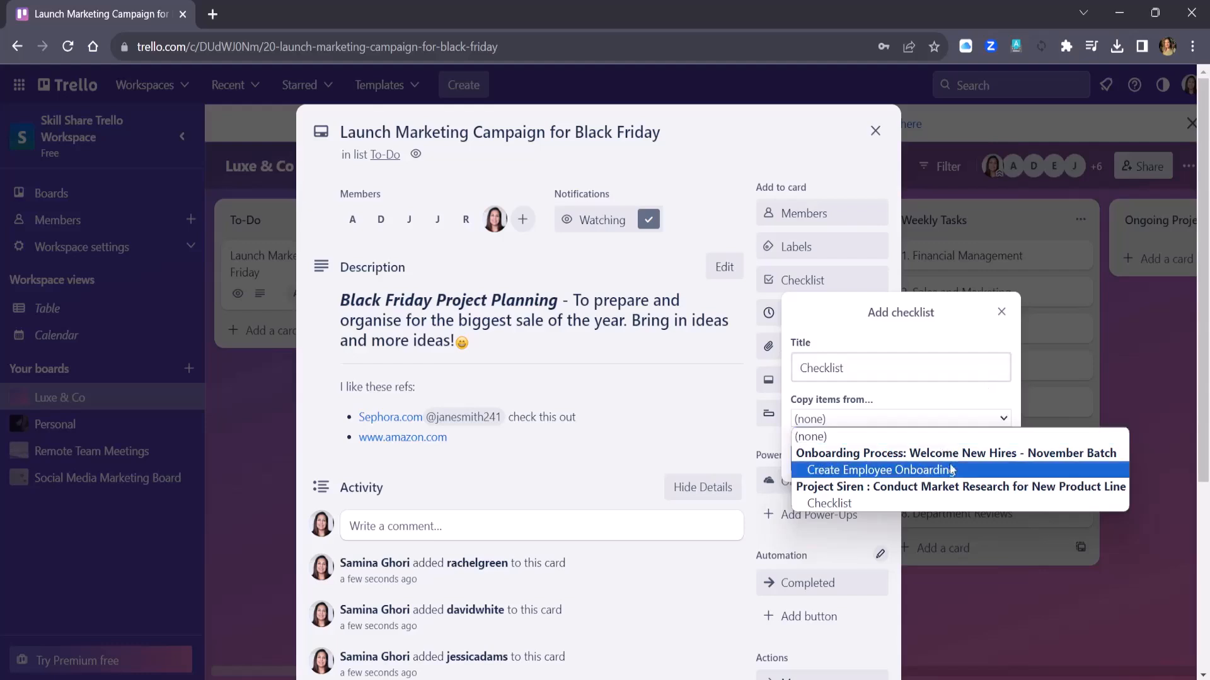
left_click(1008, 402)
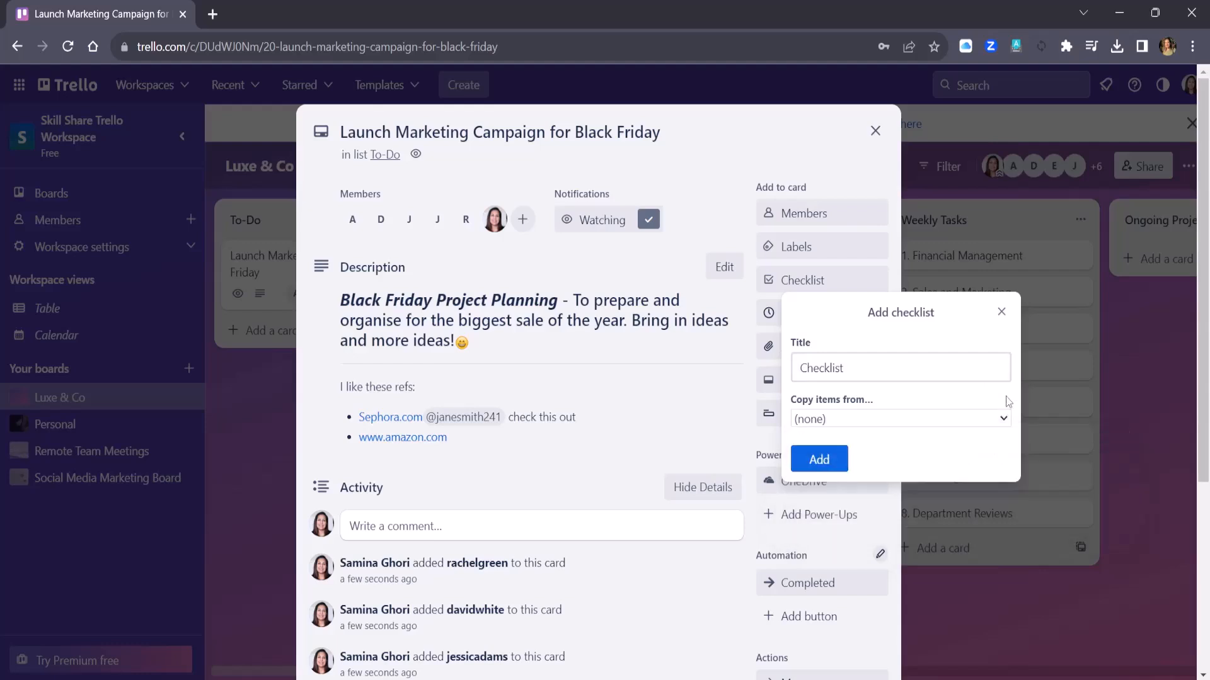
left_click(822, 462)
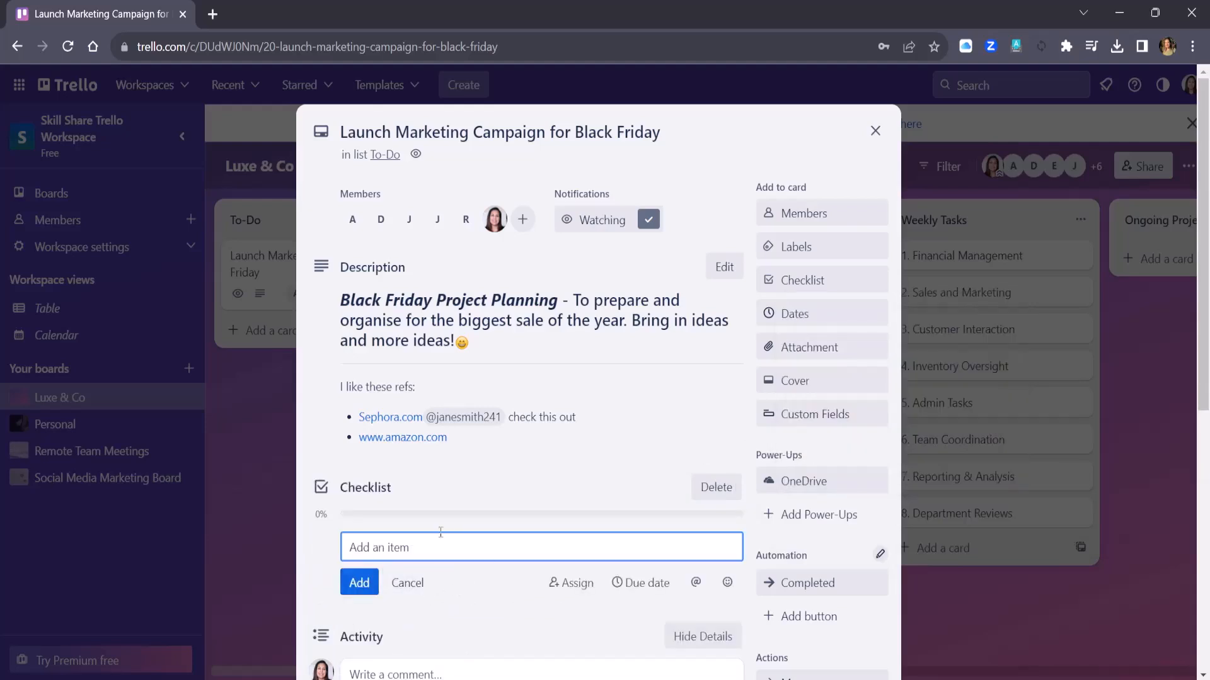
Step: Add the checklist items "Define campaign objectives & KPIs" and "Brainstorm campaing ideas"
type("Definae campiaaign objective")
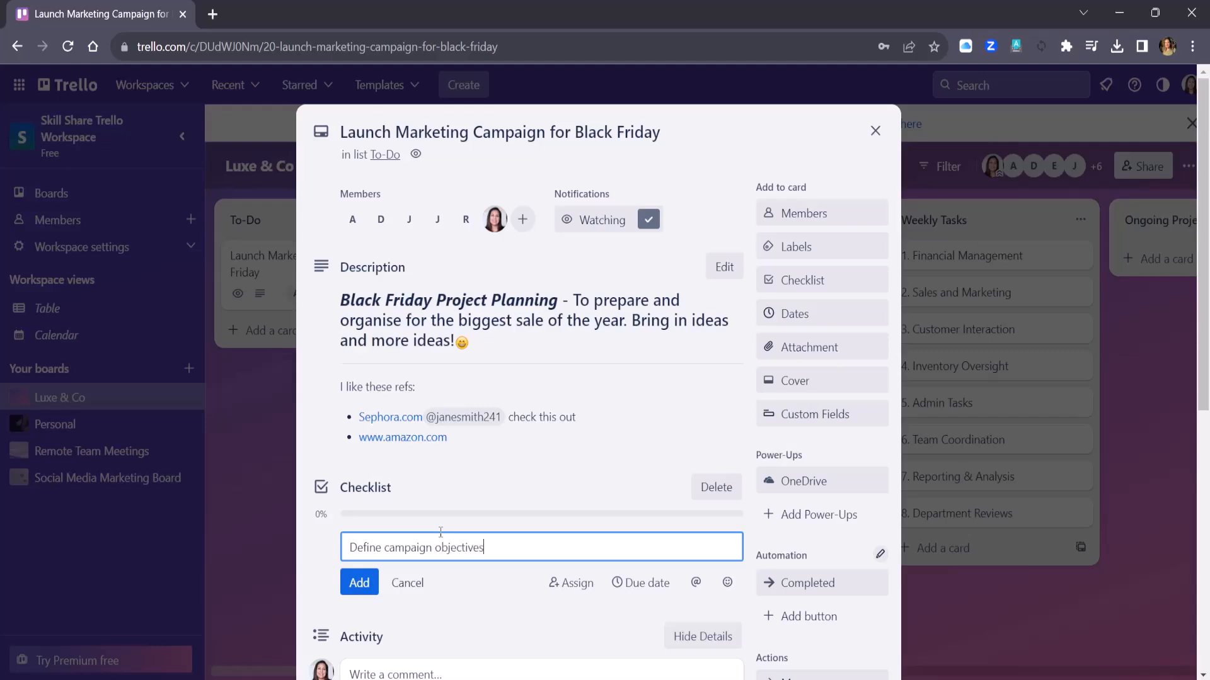
type("s & KPIs")
key("Return")
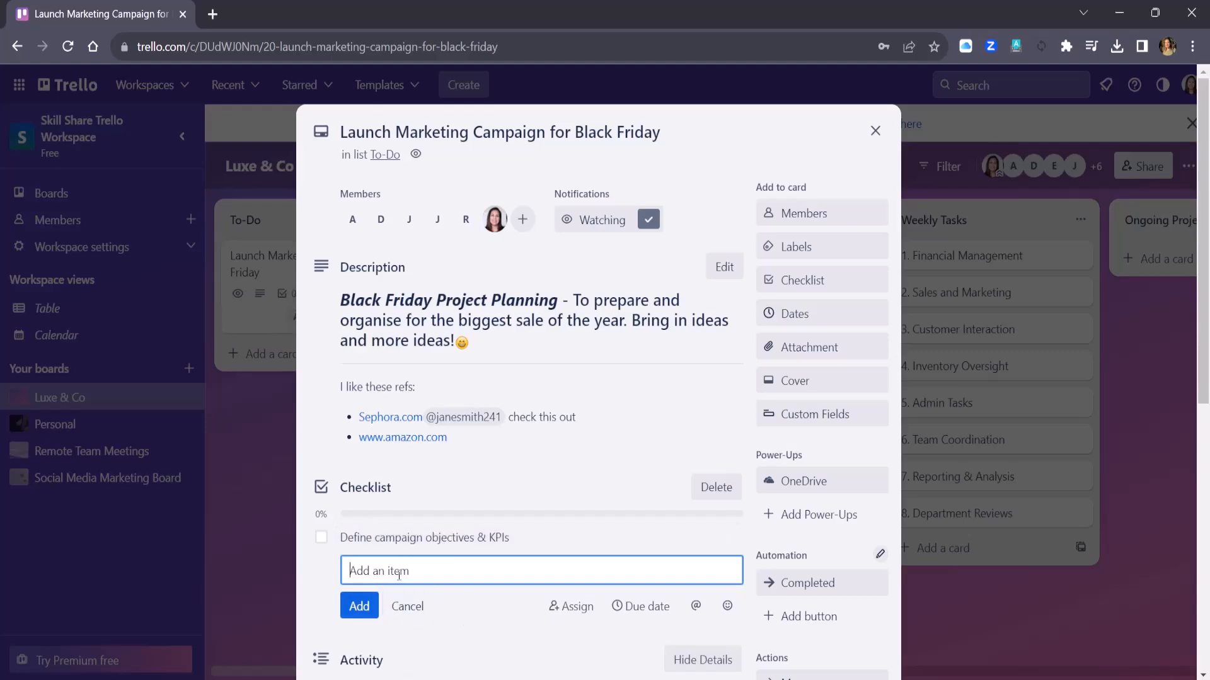
type("Brainstorm campaing ideas")
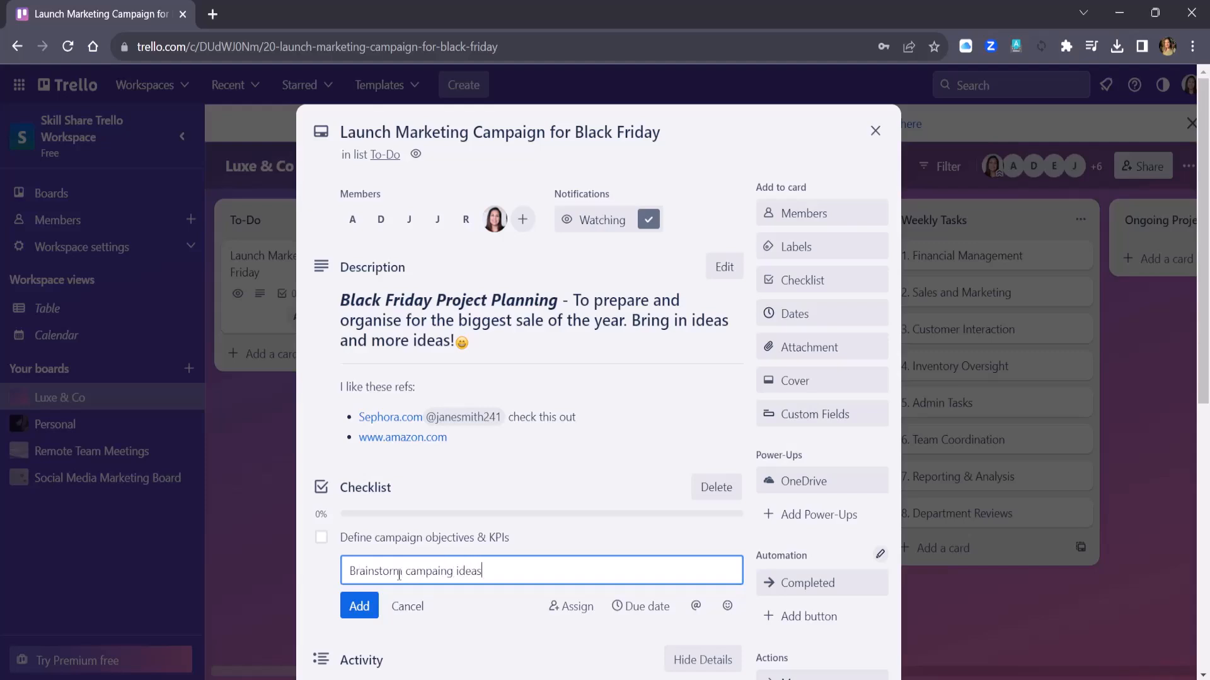
key("Return")
Step: Add "Create a caampaing budget" and "Design social media banners" as the third and fourth checklist items
type("Create")
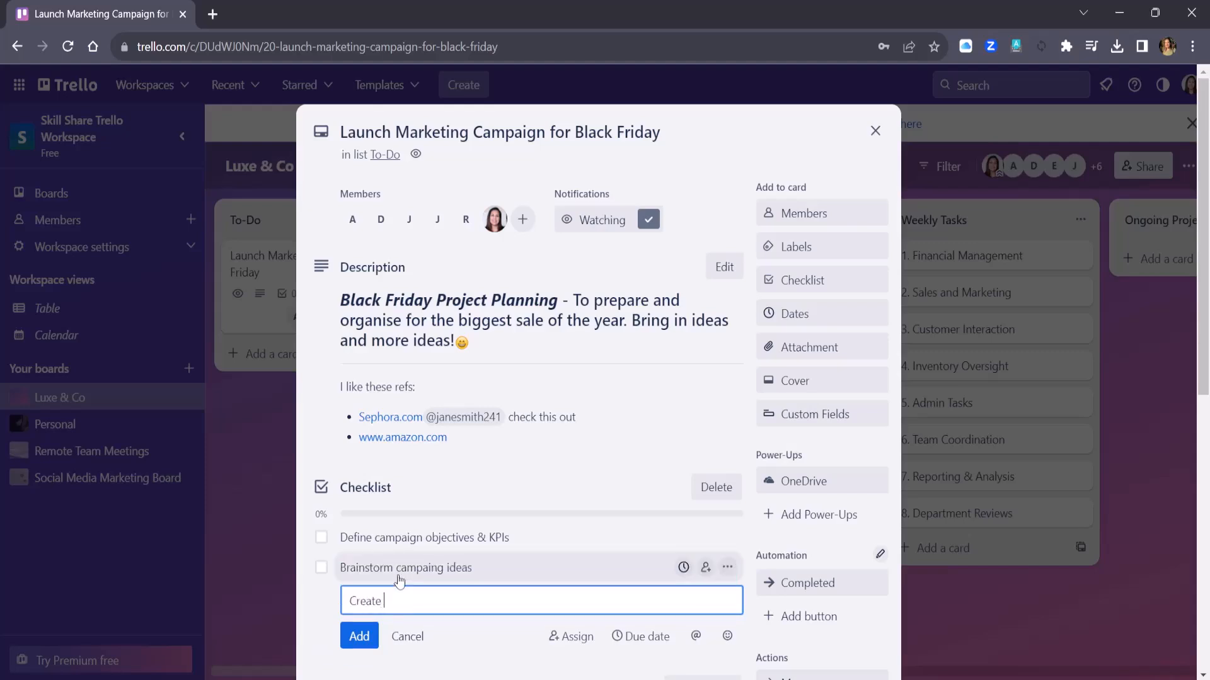
type(" a caampaing bd")
key("BackSpace")
type("udget")
key("Return")
type("Desi")
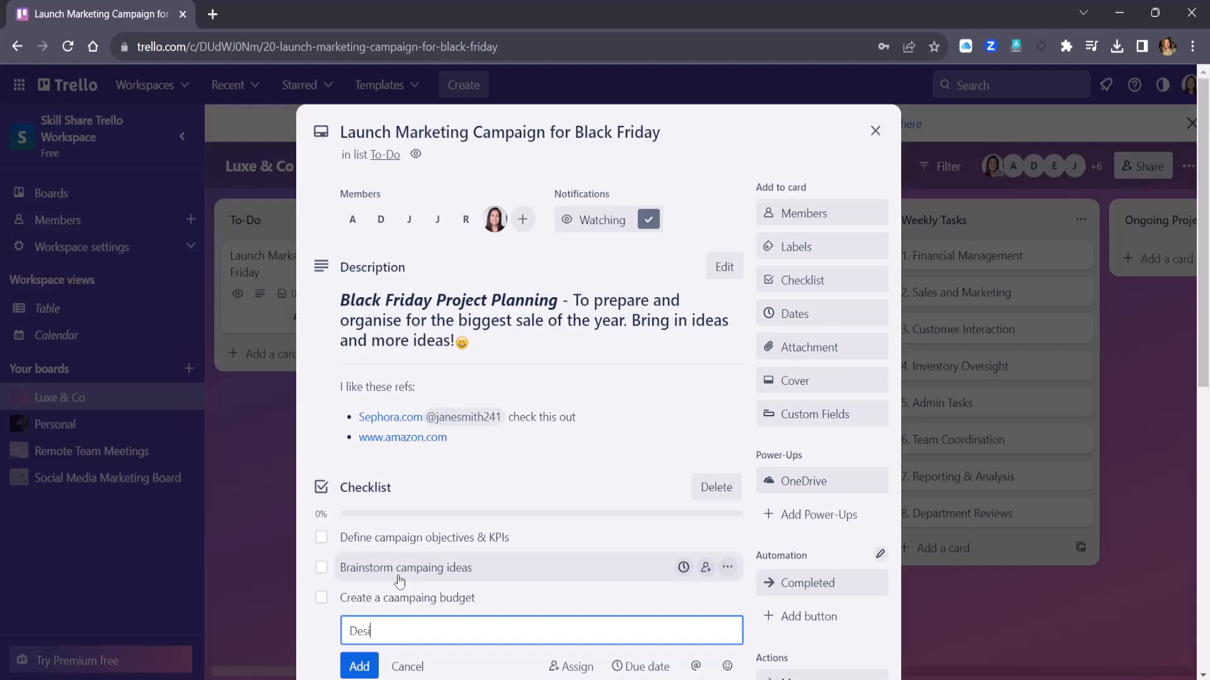
type("gn social media banner")
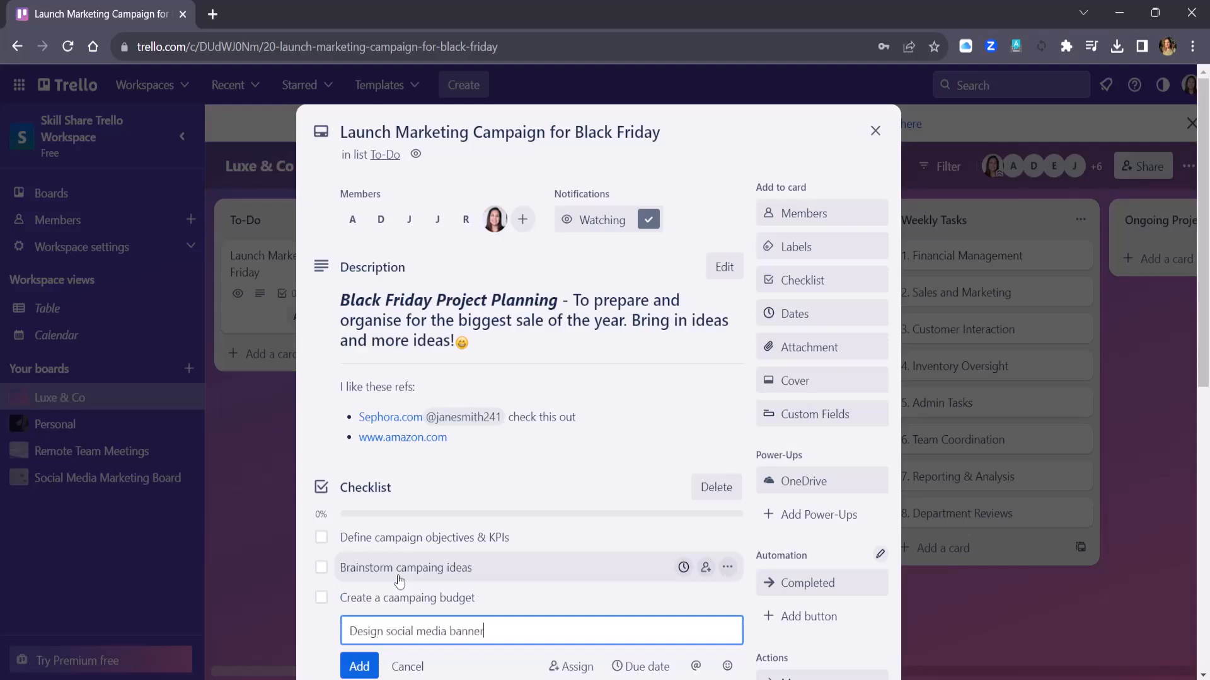
type("s")
key("Return")
Step: Add "Write blog posts" as the fifth checklist item, correcting the spelling of "blog" before adding it
type("Write blgo posts")
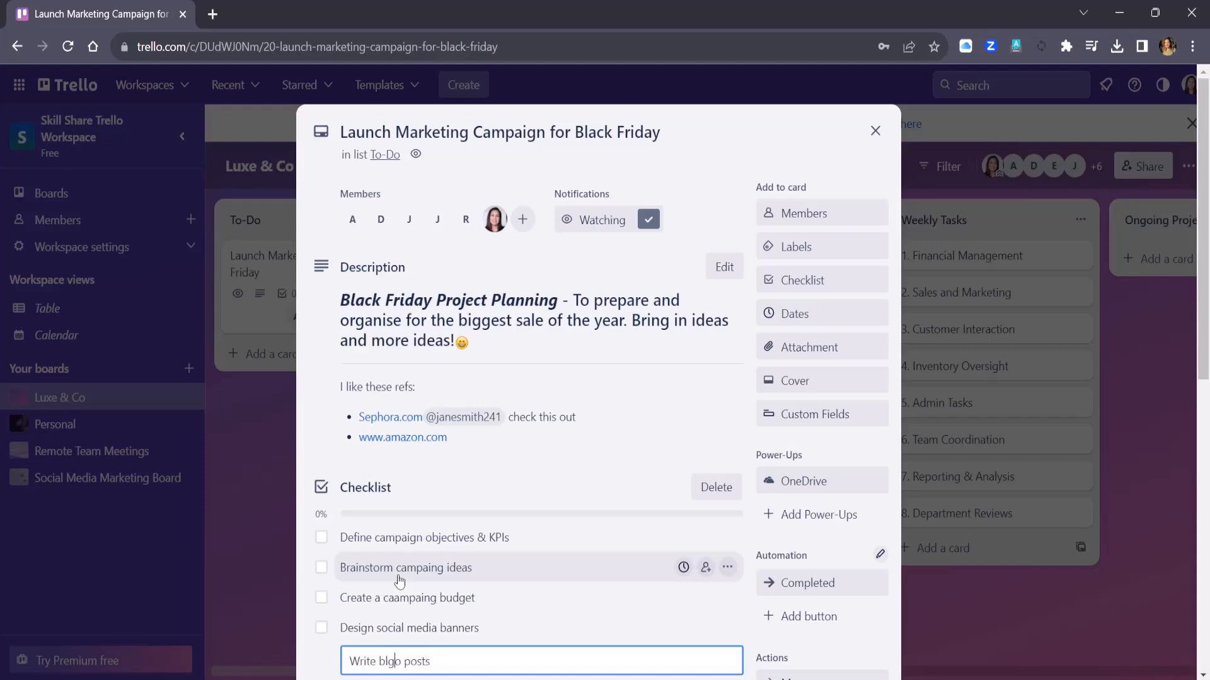
key("BackSpace")
key("Right")
type("g")
key("Return")
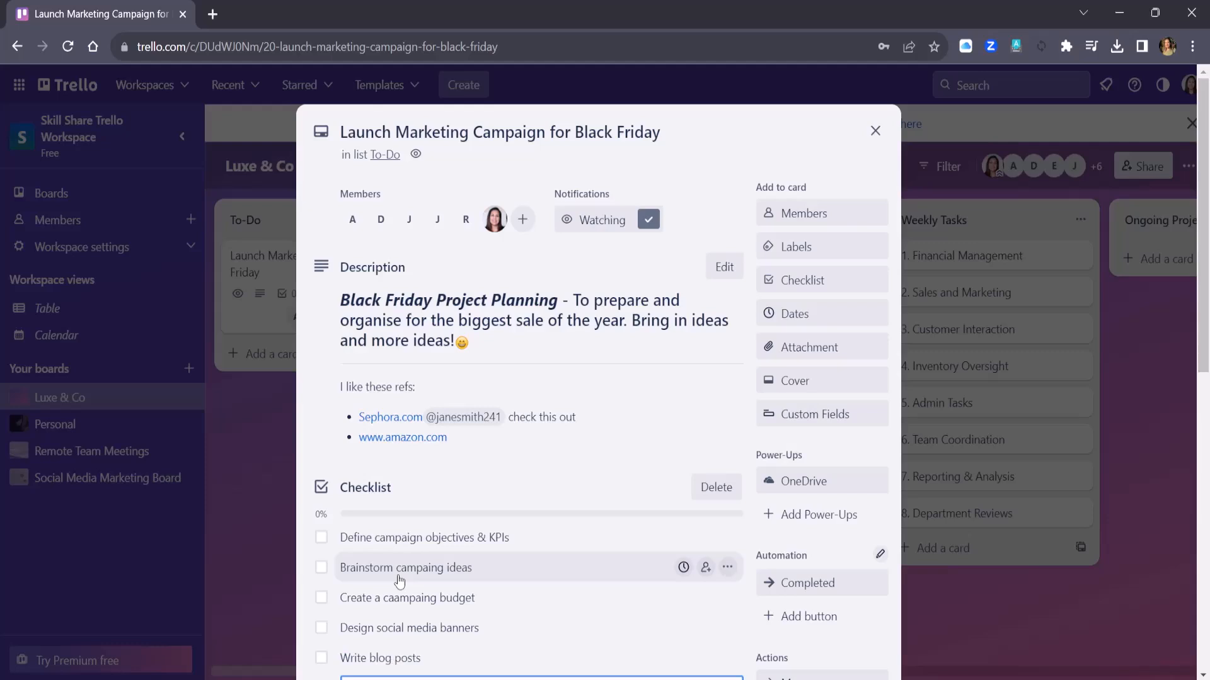
Step: Add "Schedule posts" as the sixth checklist item
scroll(501, 526, "down", 3)
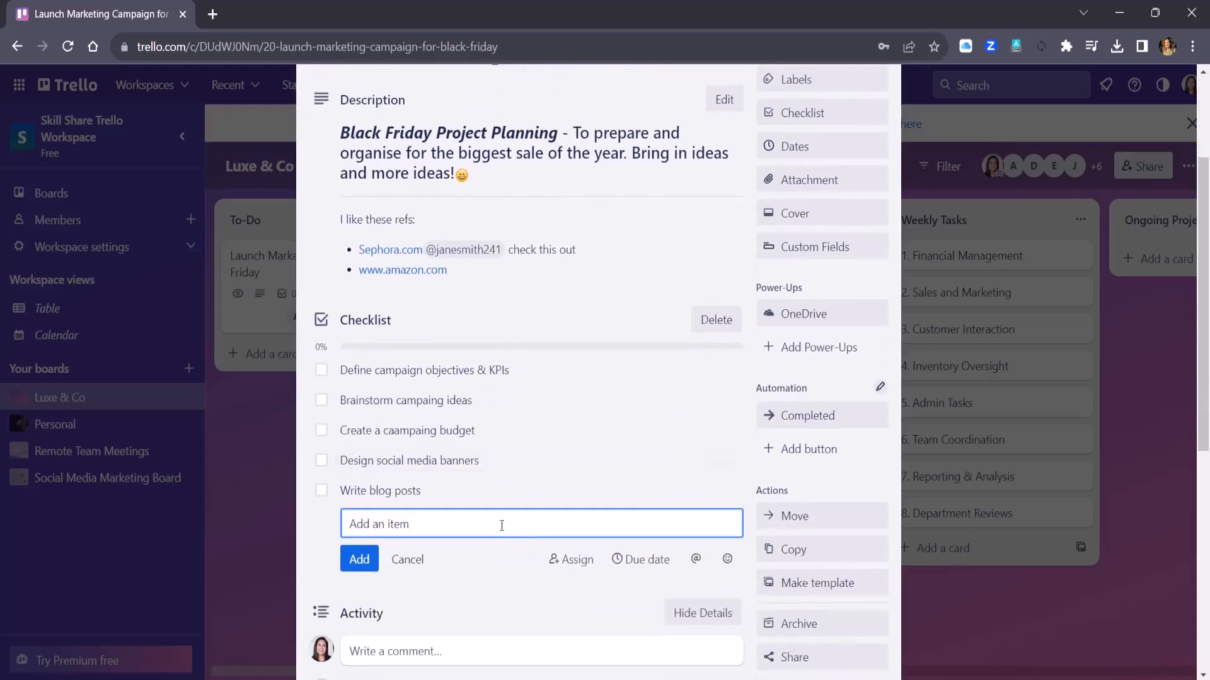
type("schd")
key("BackSpace")
key("BackSpace")
key("BackSpace")
key("BackSpace")
type("Schdeule")
key("BackSpace")
key("BackSpace")
type("le")
type("posts")
key("Return")
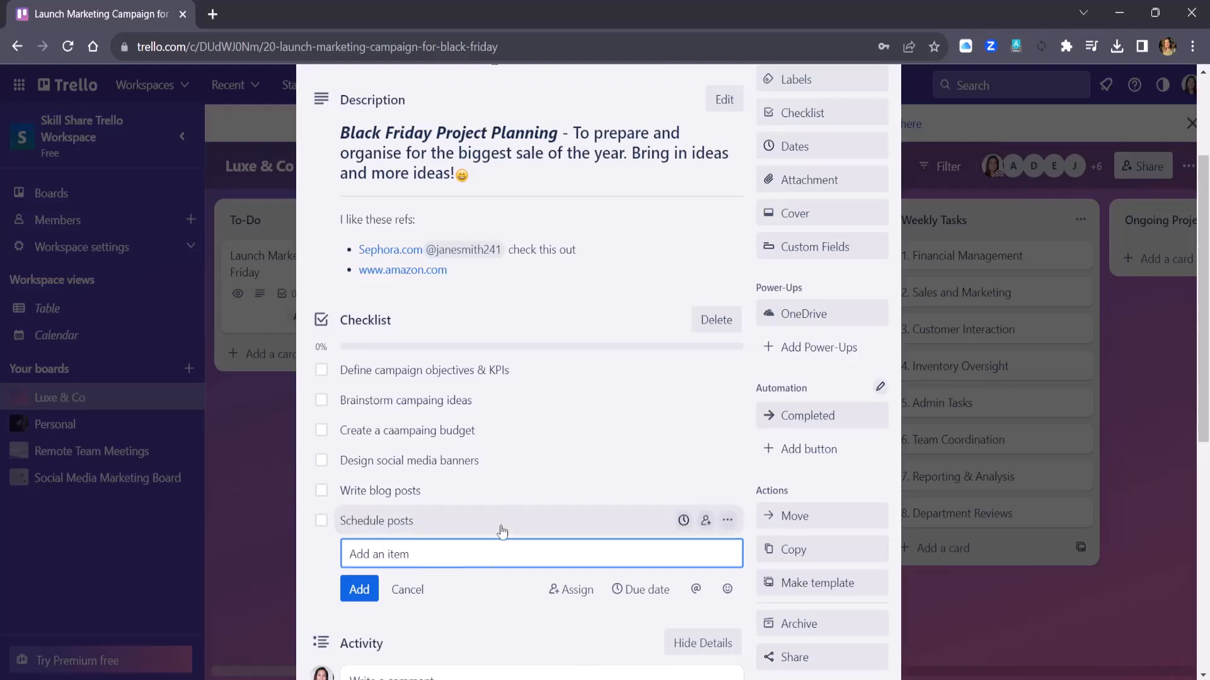
Step: Add the checklist items "Set up newsletter" and "Create Landing page"
type("Set up newsletter")
key("Return")
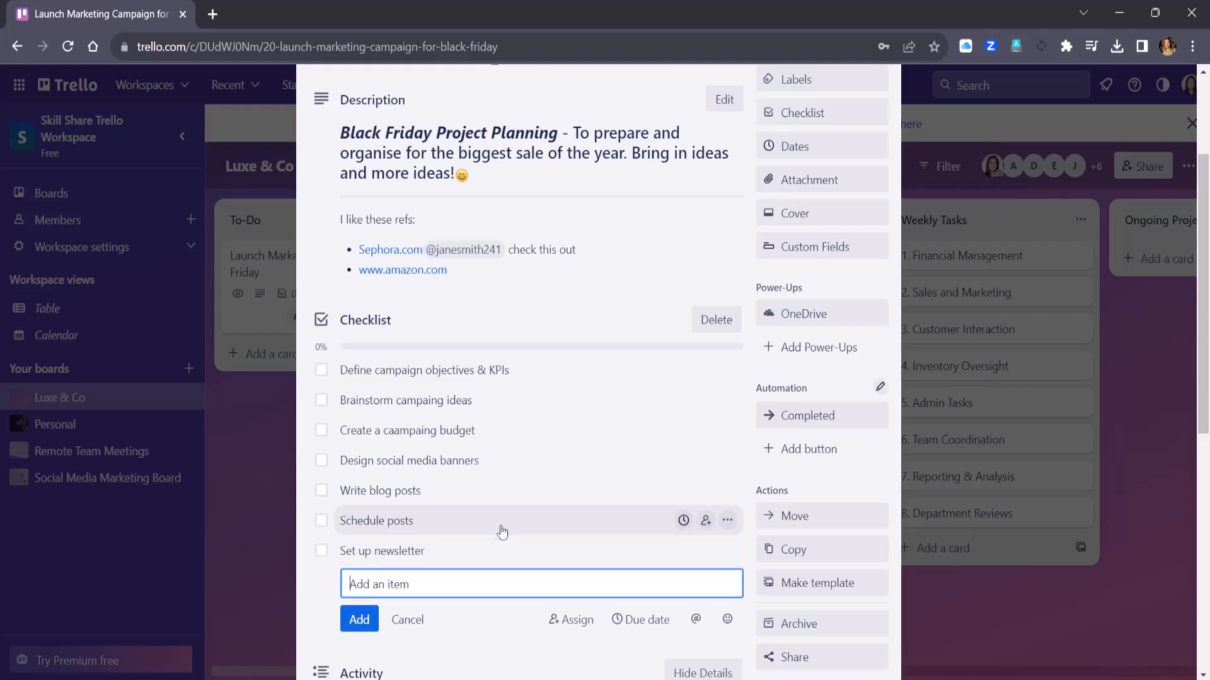
type("Create Landing page")
key("Return")
Step: Complete the checklist with the items "Monitor campaign performance" and "Analyse results"
type("Mon")
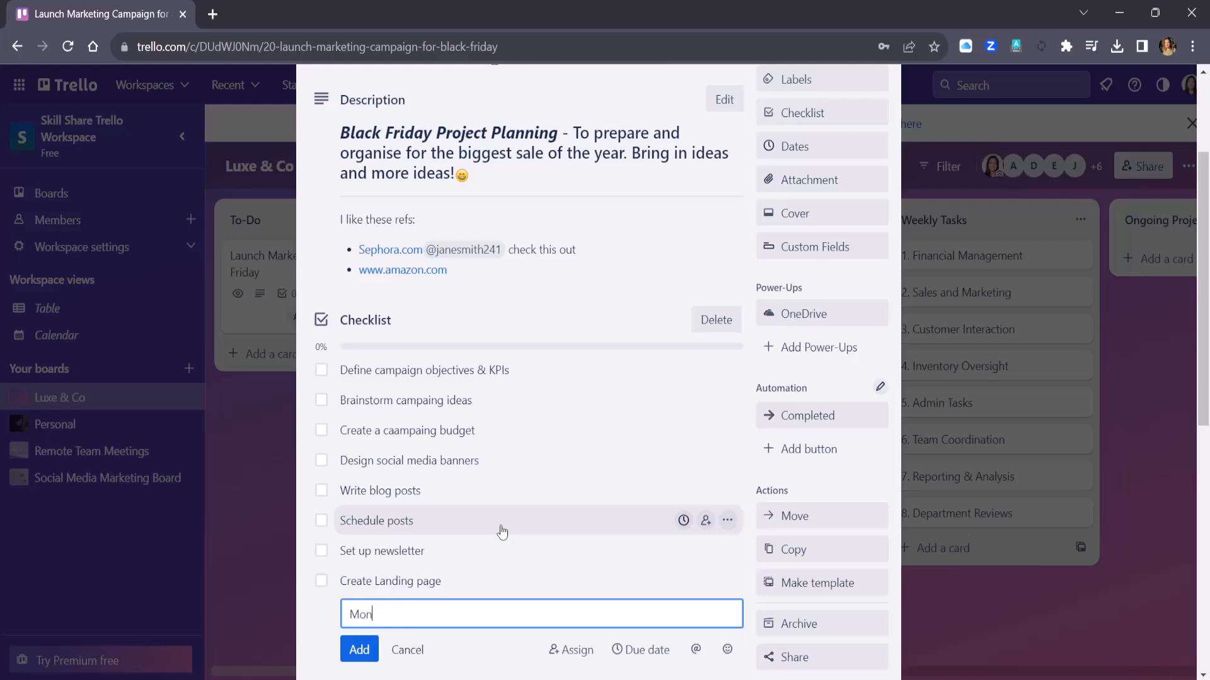
type("otiitor campaign performance")
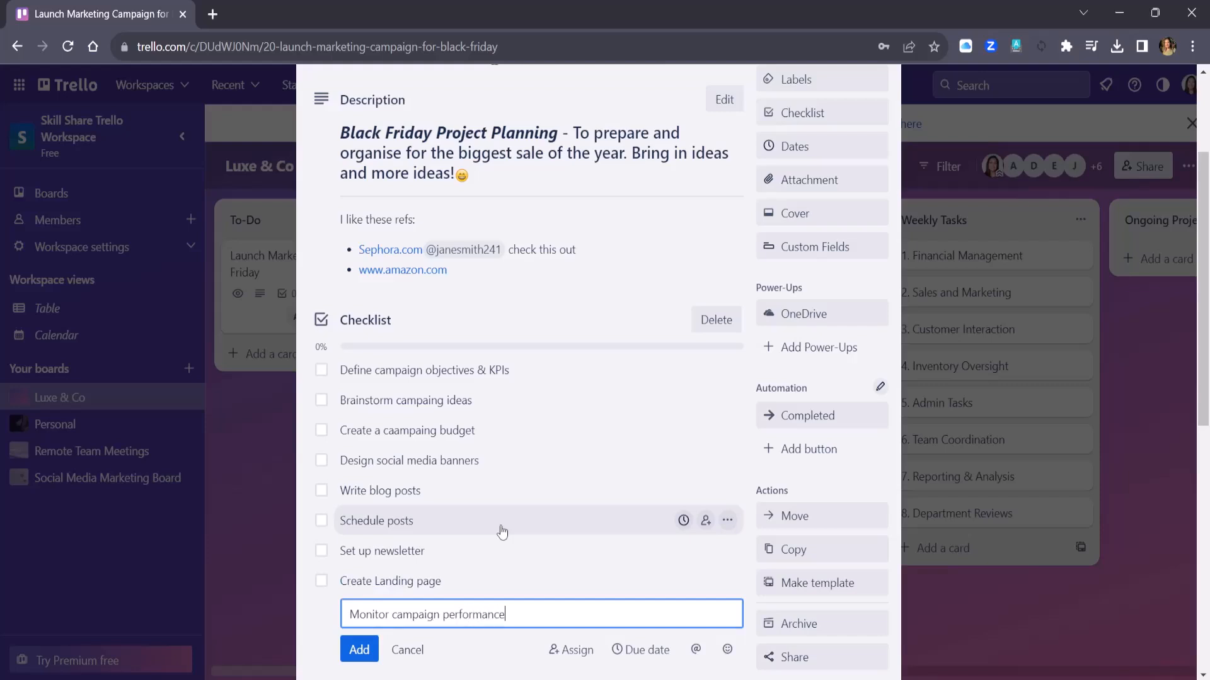
key("Return")
type("Anal")
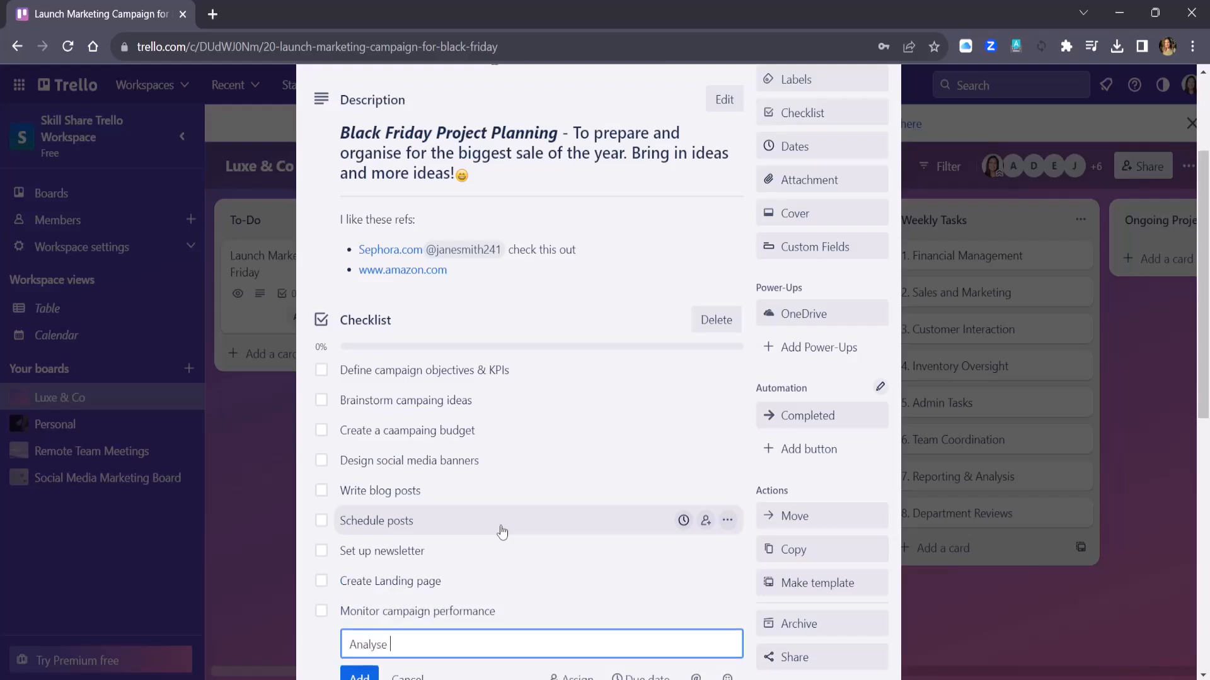
type("yse results")
key("Return")
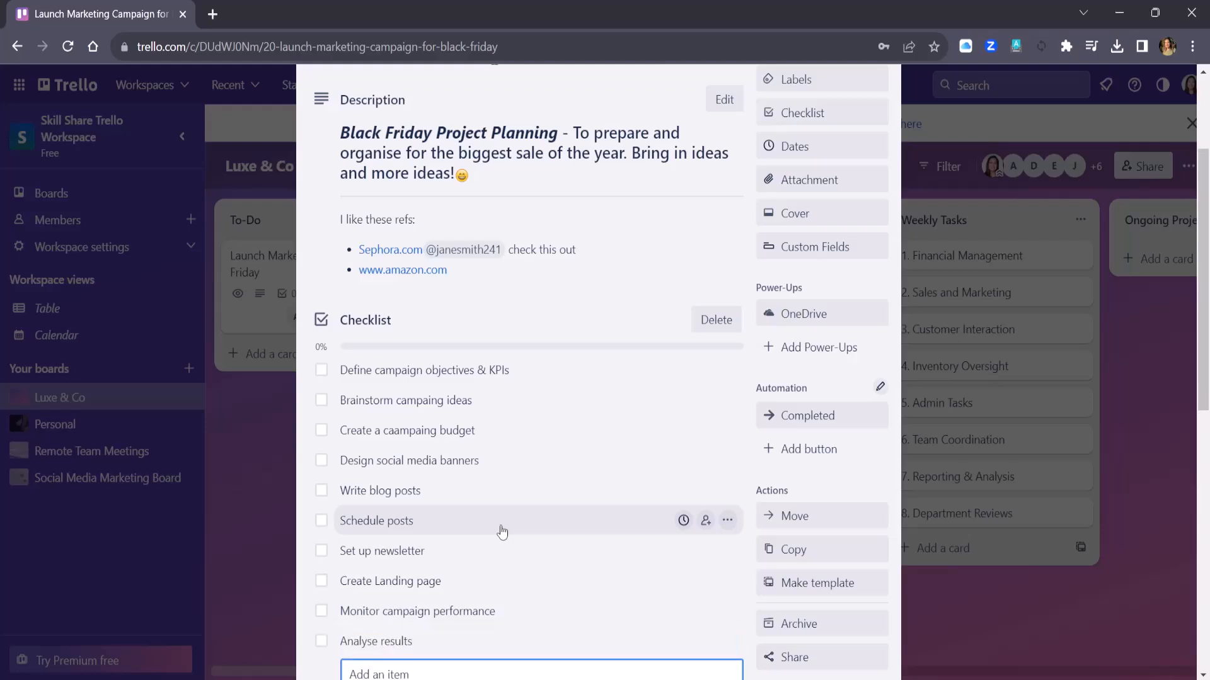
Step: Mark the checklist items "Define campaign objectives & KPIs" and "Brainstorm campaing ideas" as done
scroll(507, 476, "down", 1)
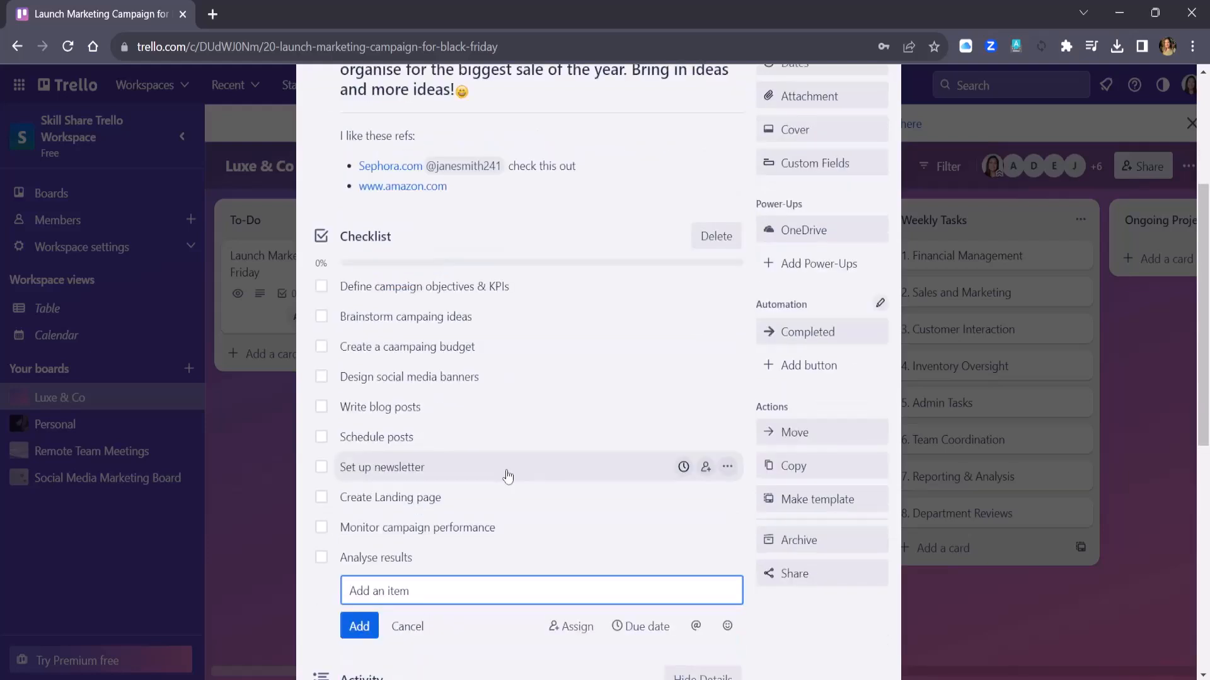
left_click(321, 287)
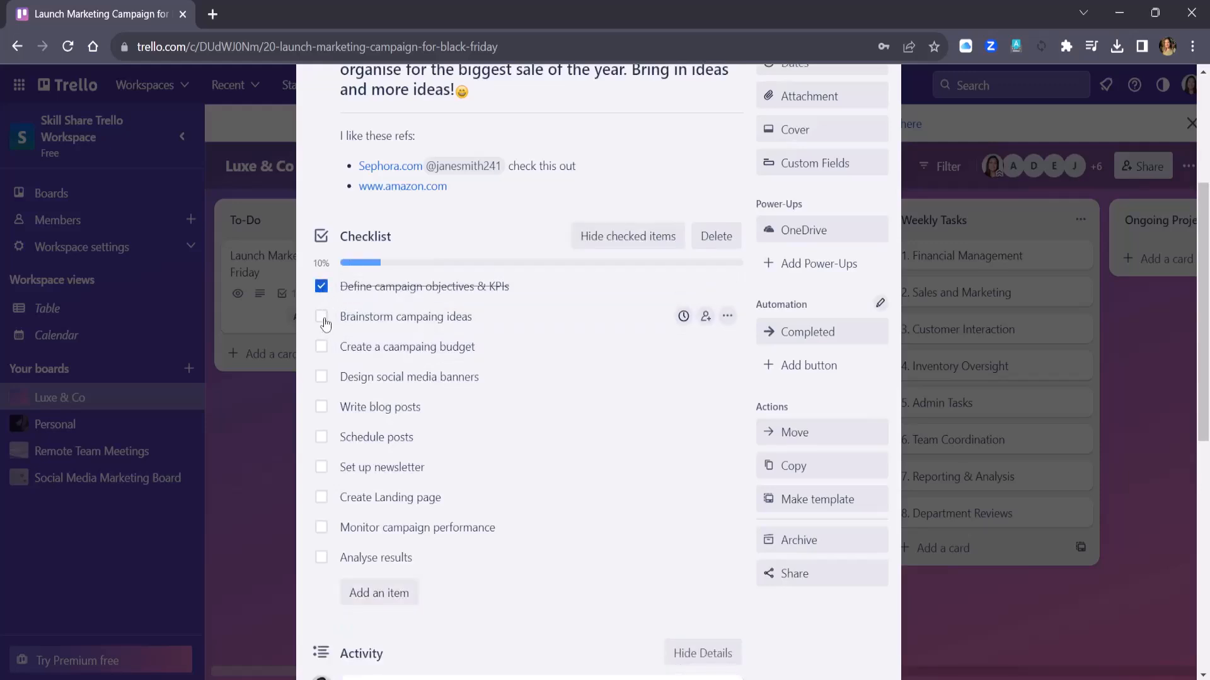
left_click(322, 317)
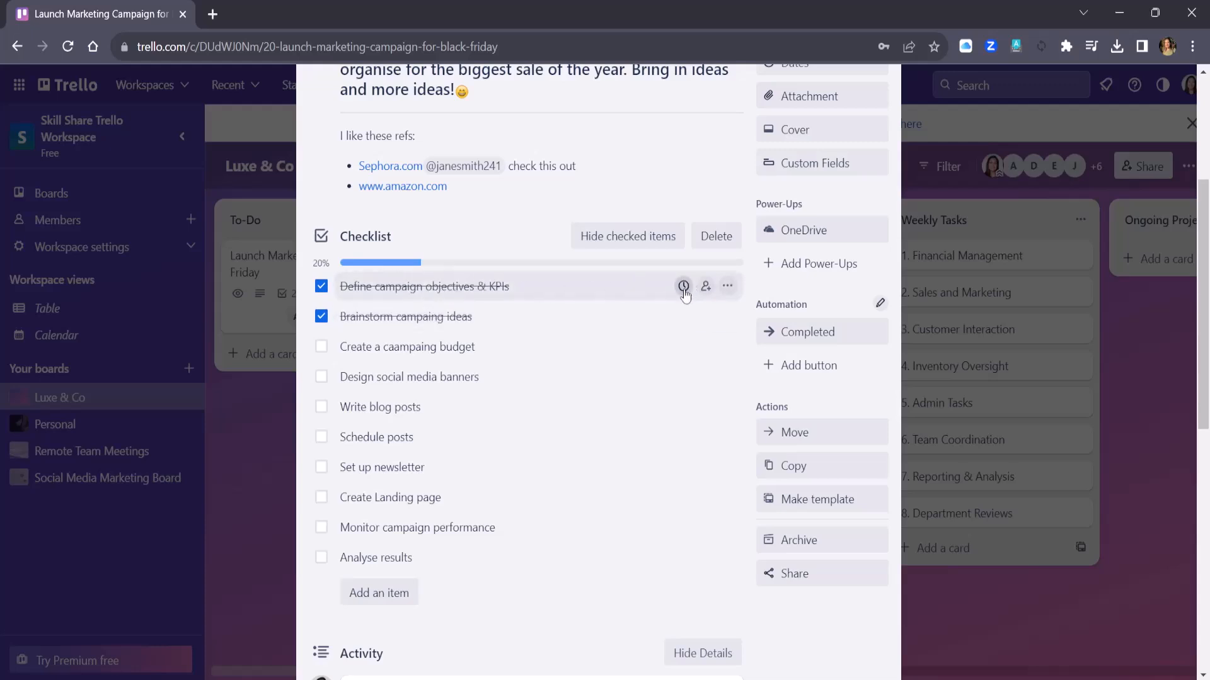
Step: Examine the due date option and the item actions of the "Define campaign objectives & KPIs" checklist item
left_click(684, 287)
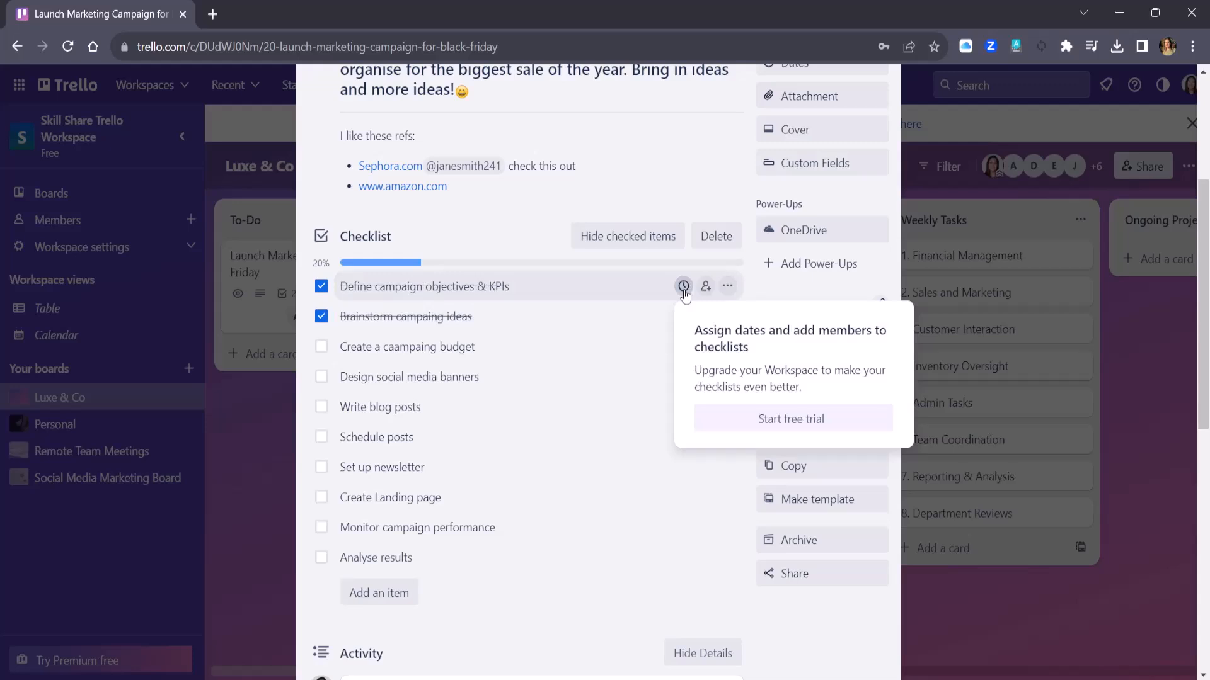
left_click(685, 290)
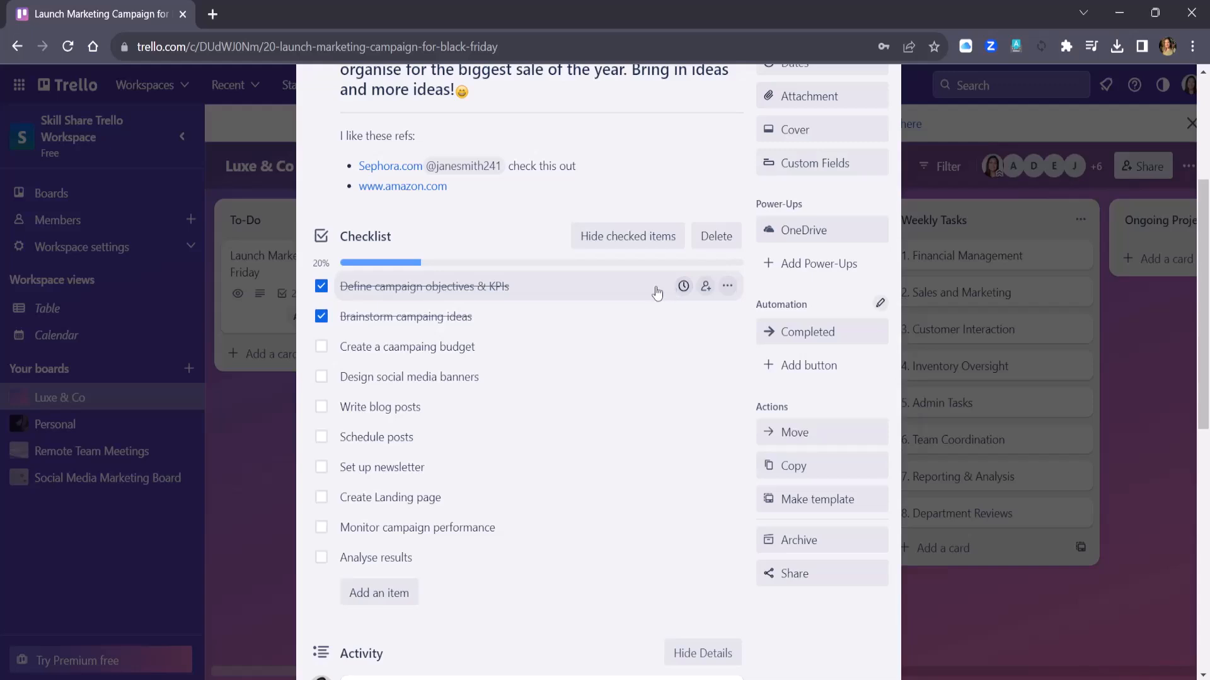
left_click(727, 286)
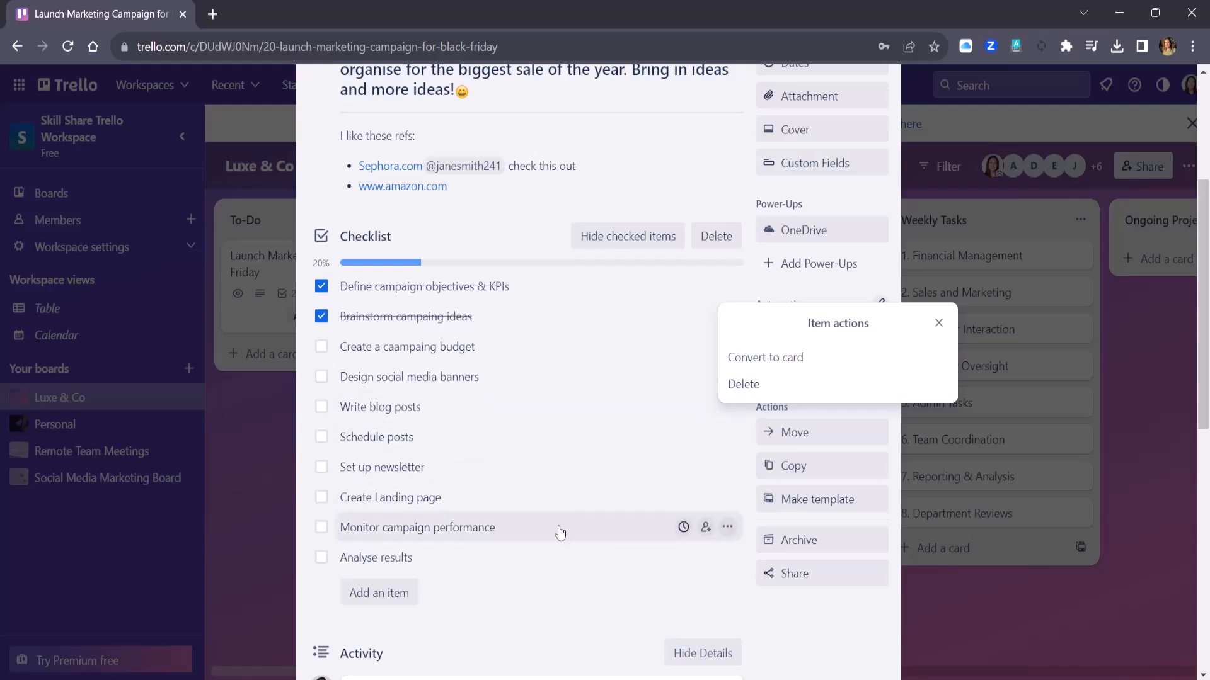
mouse_move(560, 533)
left_mouse_down()
mouse_move(556, 335)
mouse_move(555, 522)
left_mouse_up()
Step: Post a comment on the card mentioning the third teammate suggested, followed by "We need to prepare all digital assets"
scroll(466, 484, "down", 3)
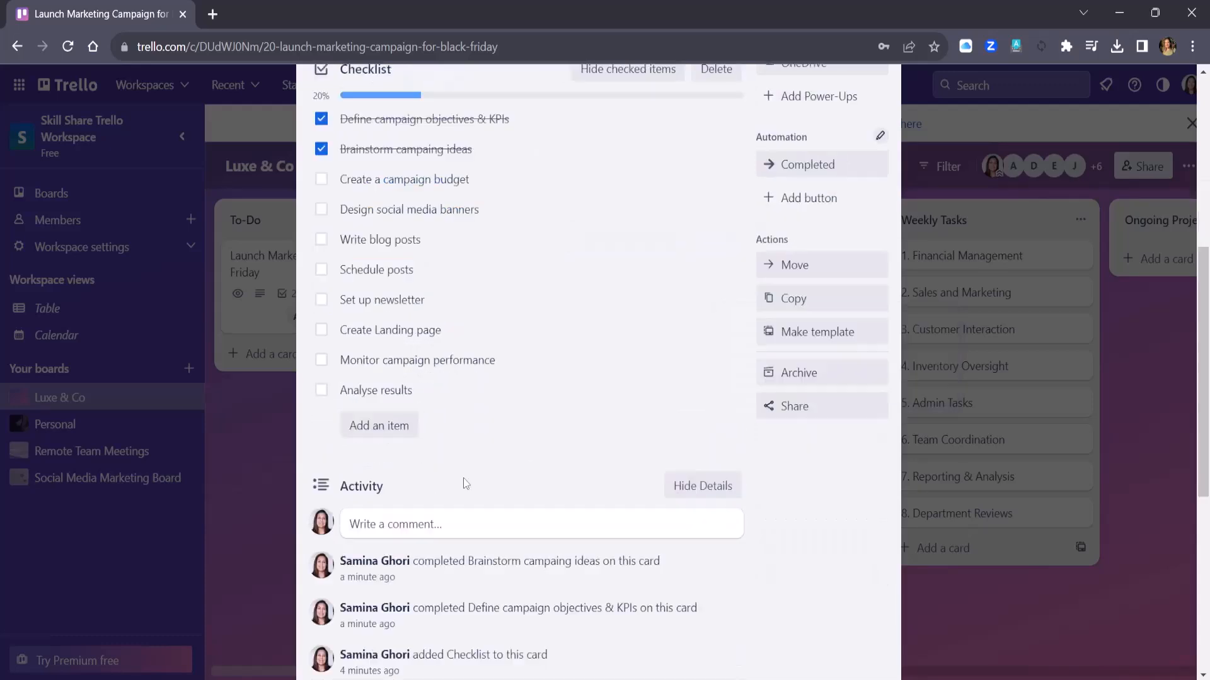
left_click(458, 534)
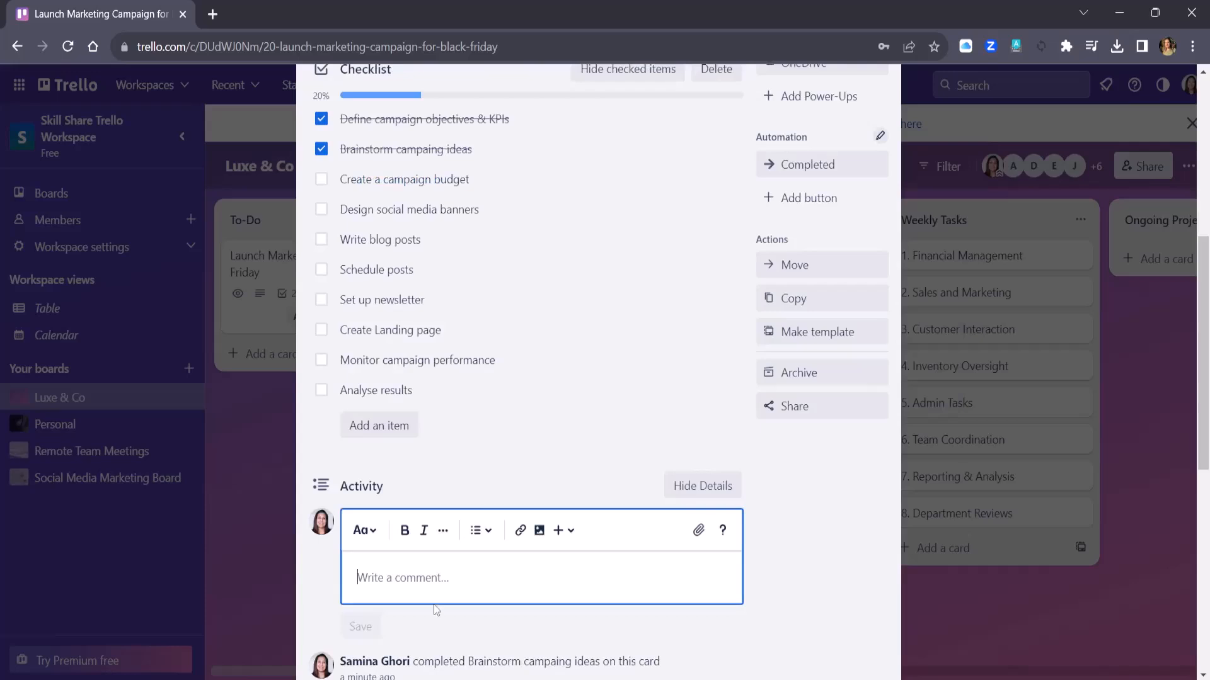
type("@")
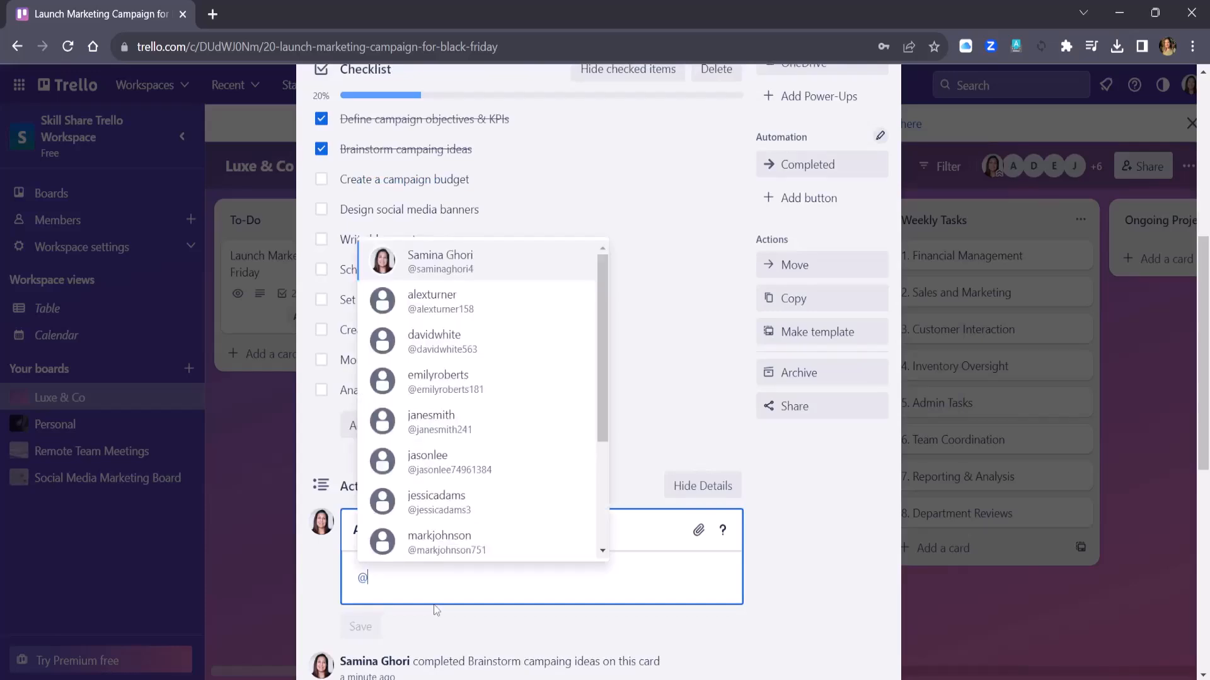
left_click(491, 348)
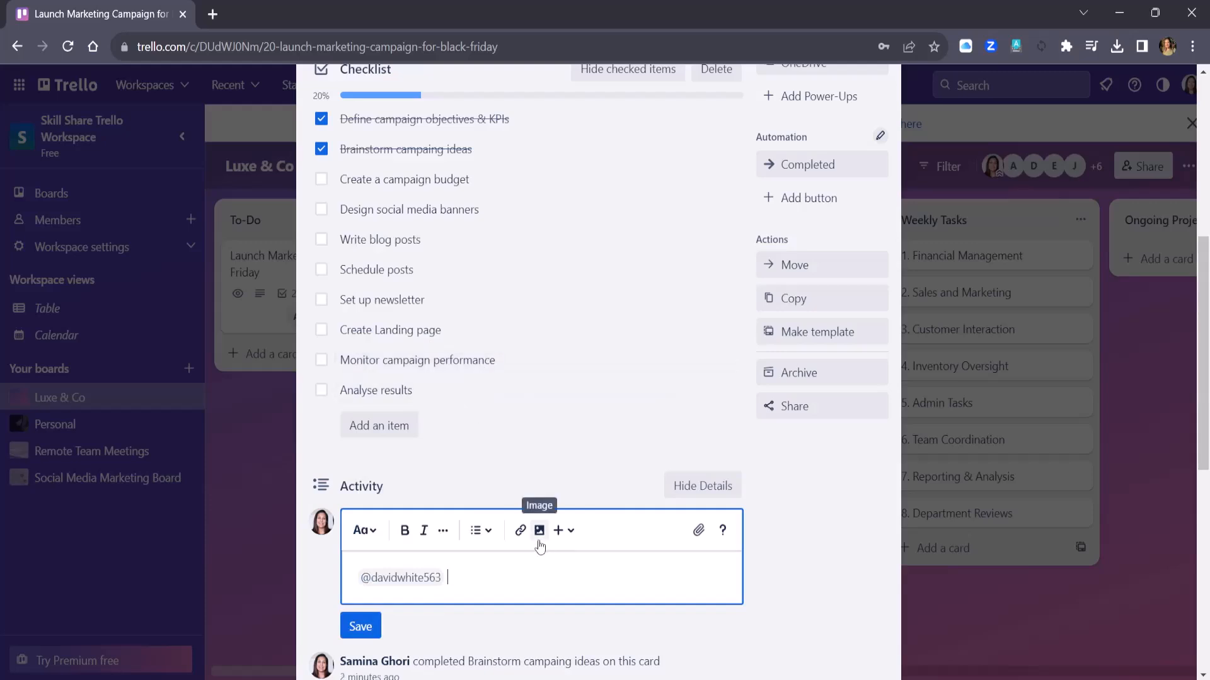
type("We need to prepare all dig")
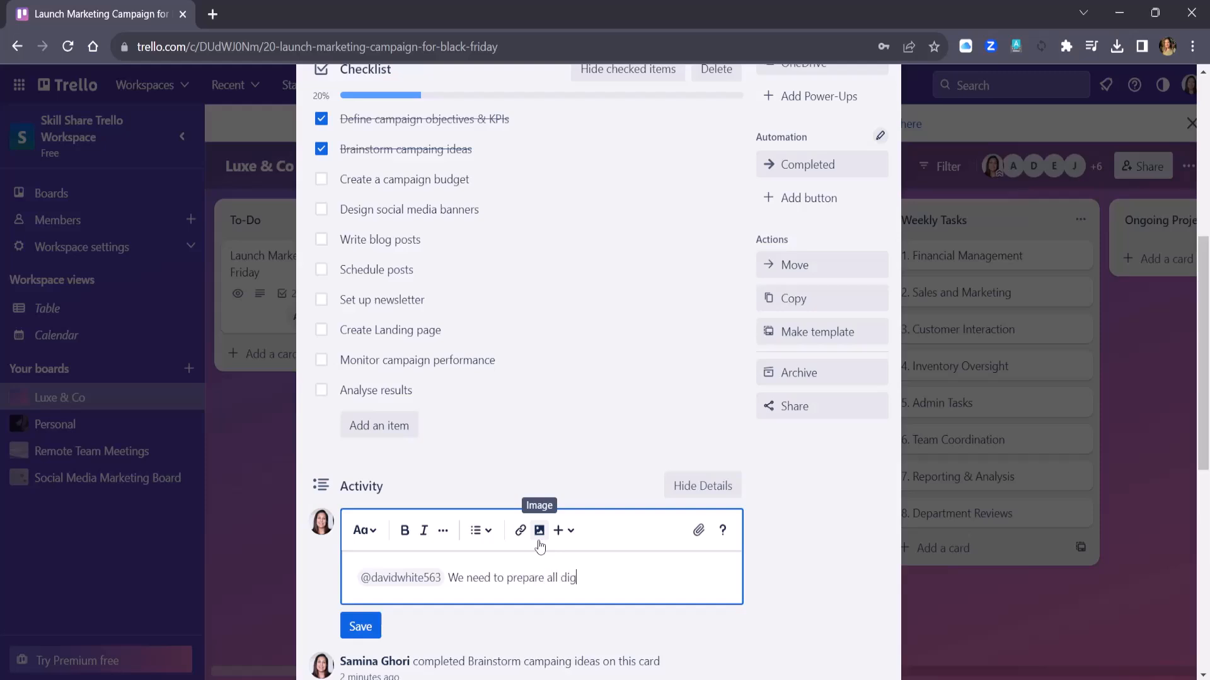
type("ital assets")
key("Return")
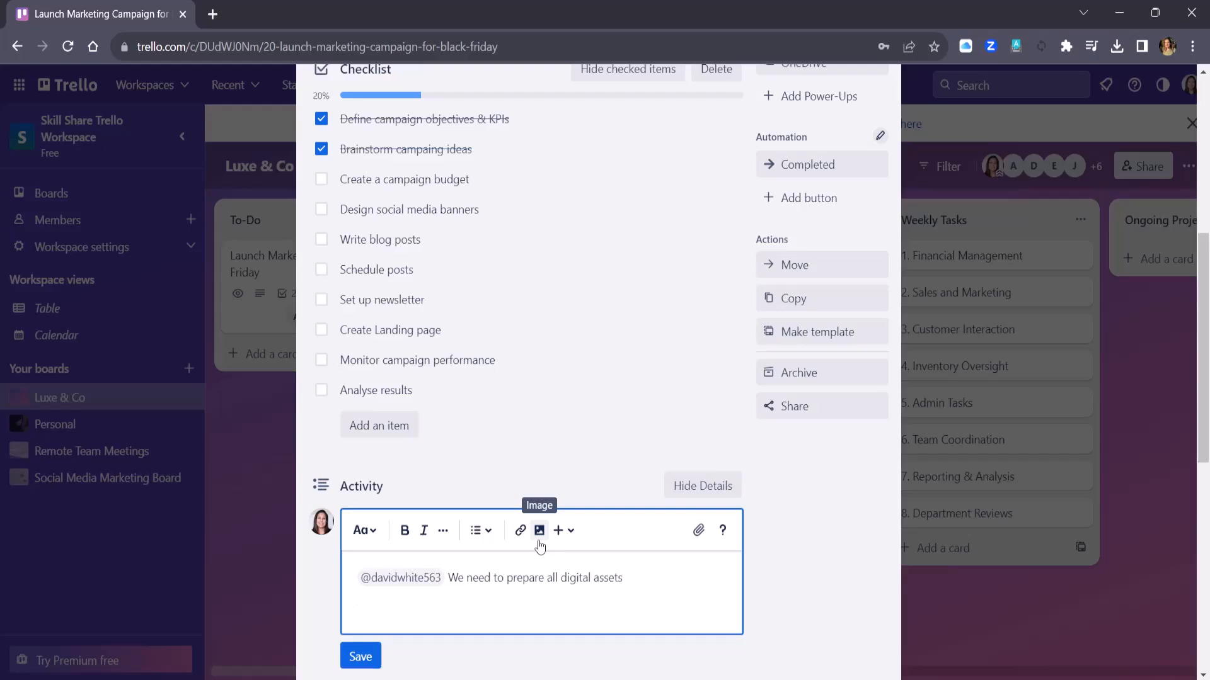
left_click(360, 656)
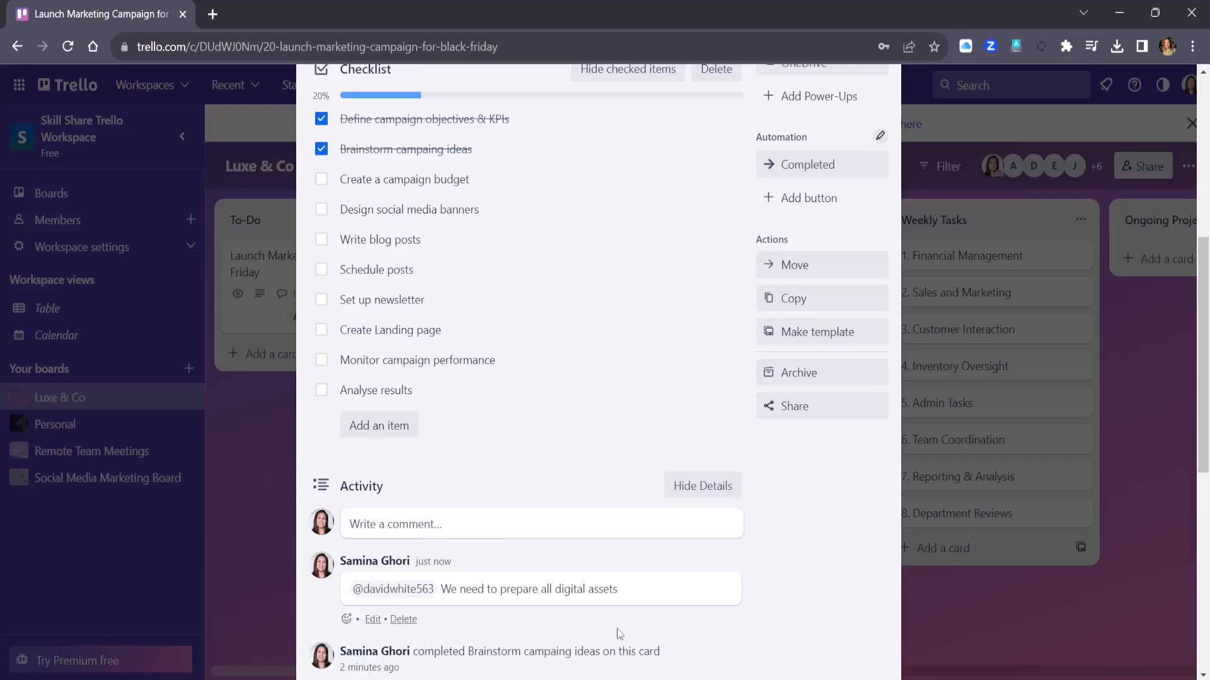
scroll(737, 511, "up", 2)
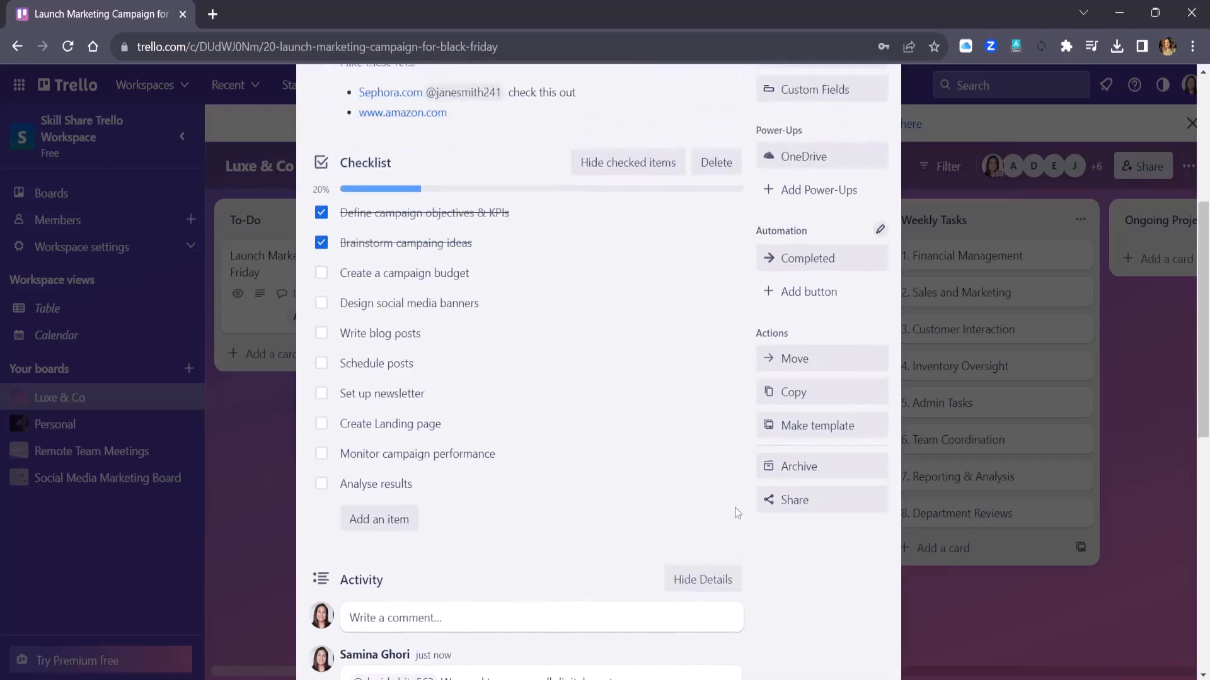
Step: Add the High Impact, Marketing and !! Urgent !! labels to the Black Friday campaign card
scroll(737, 504, "up", 5)
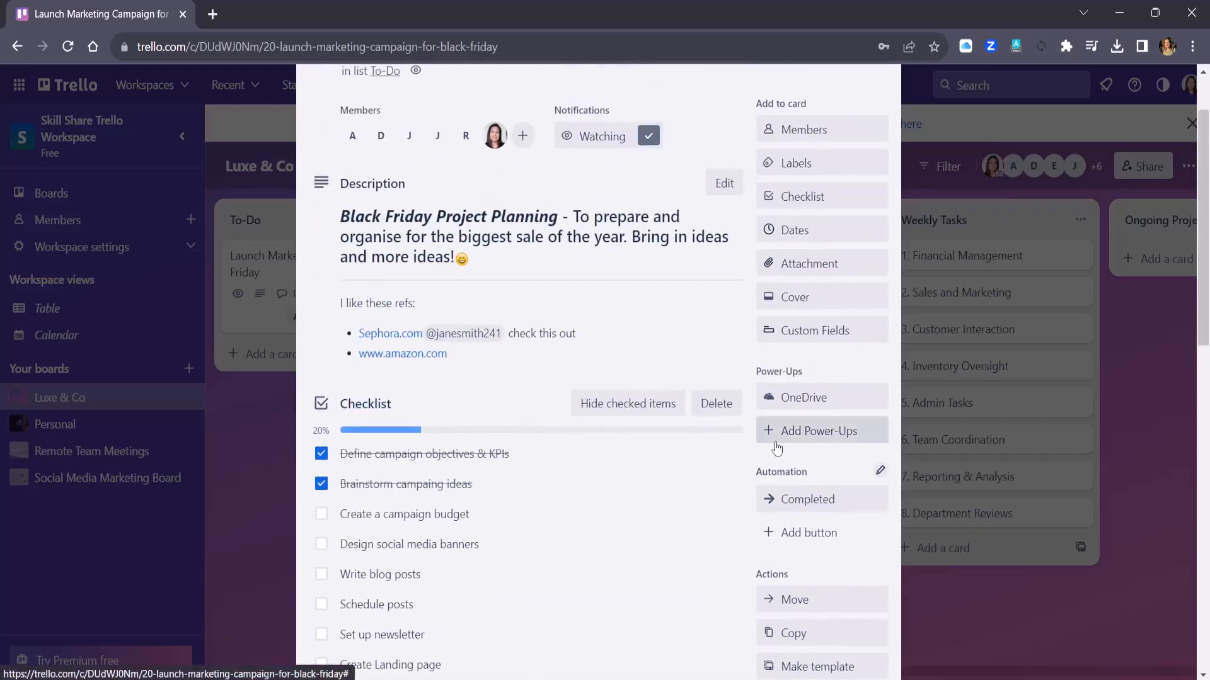
scroll(777, 447, "up", 2)
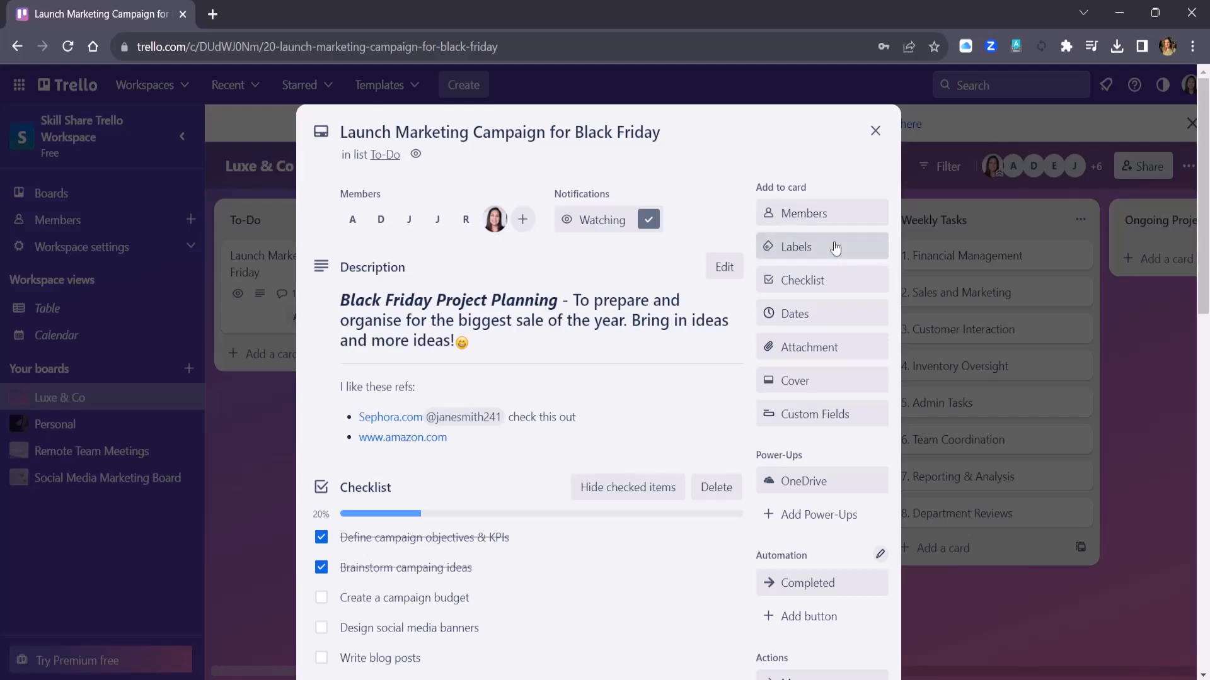
left_click(836, 247)
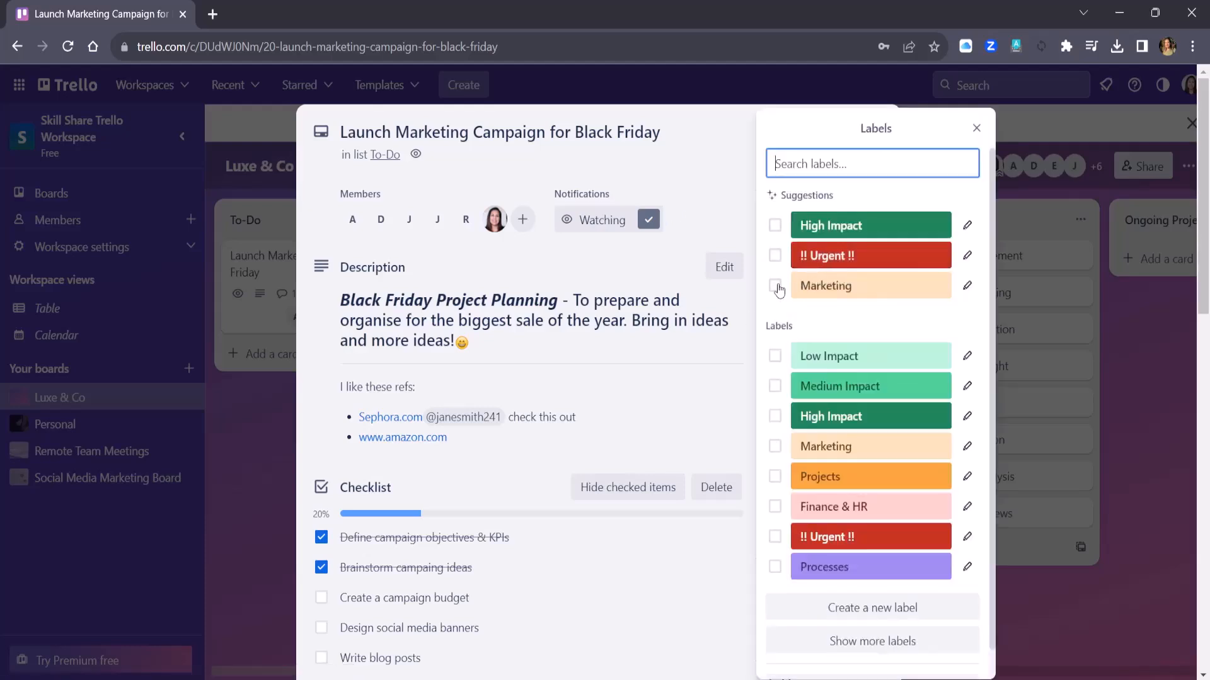
left_click(775, 225)
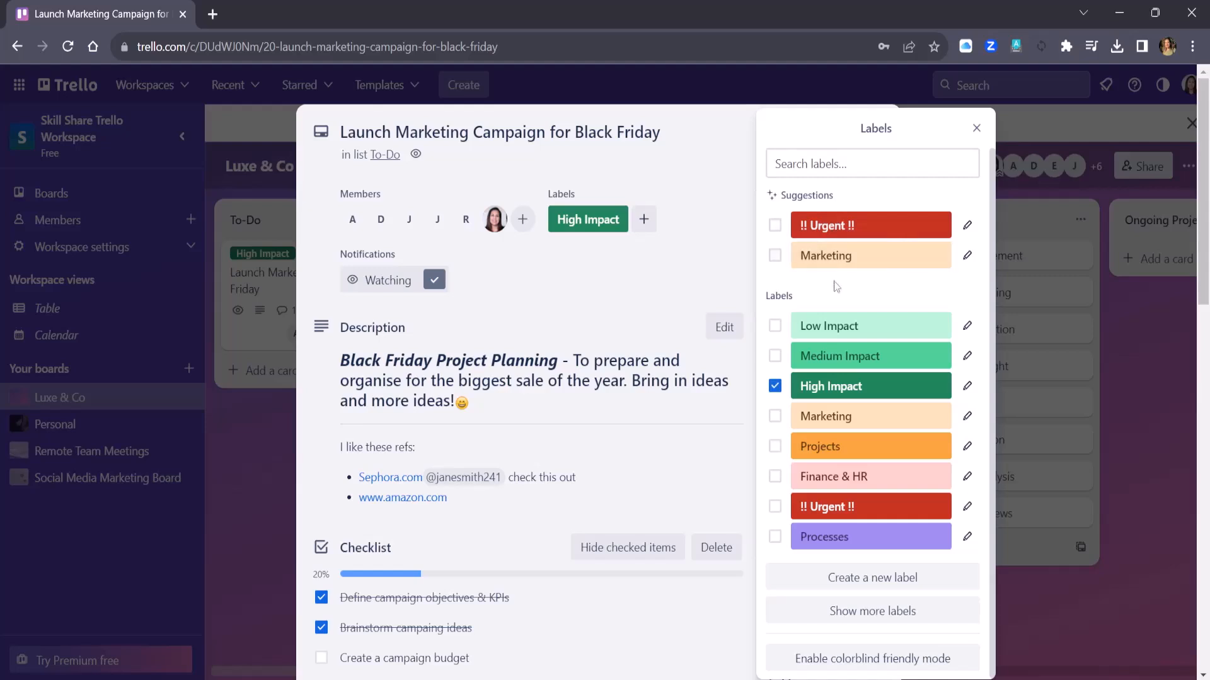
left_click(774, 418)
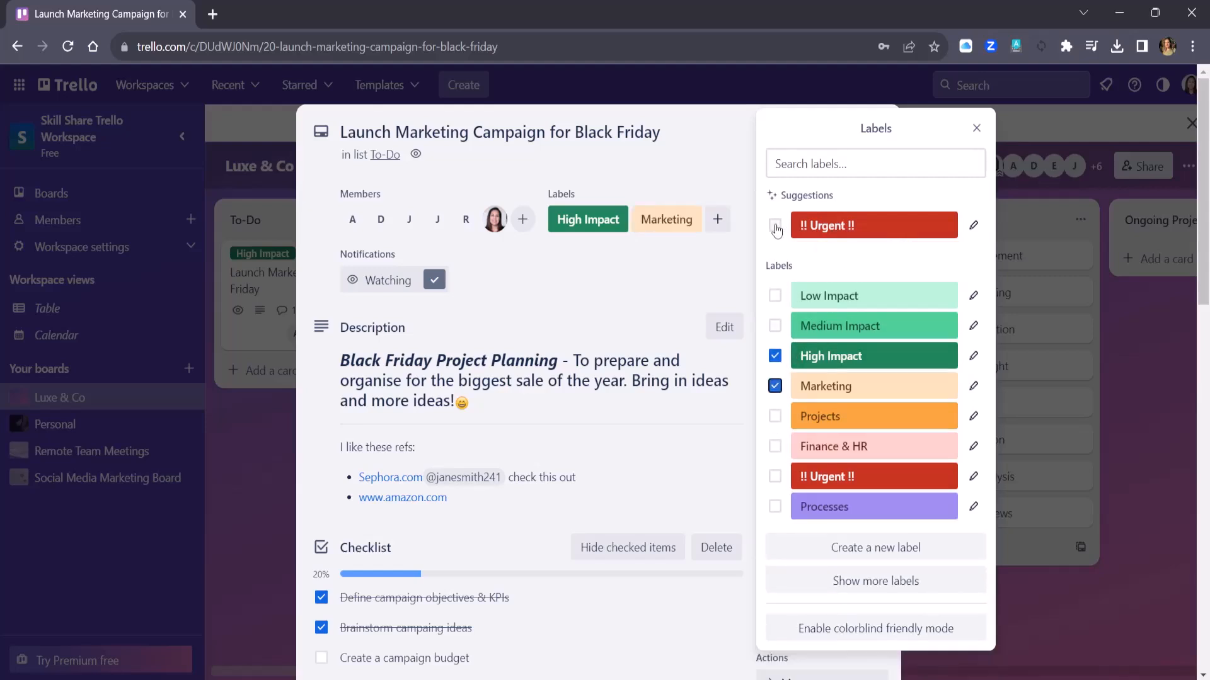
left_click(775, 225)
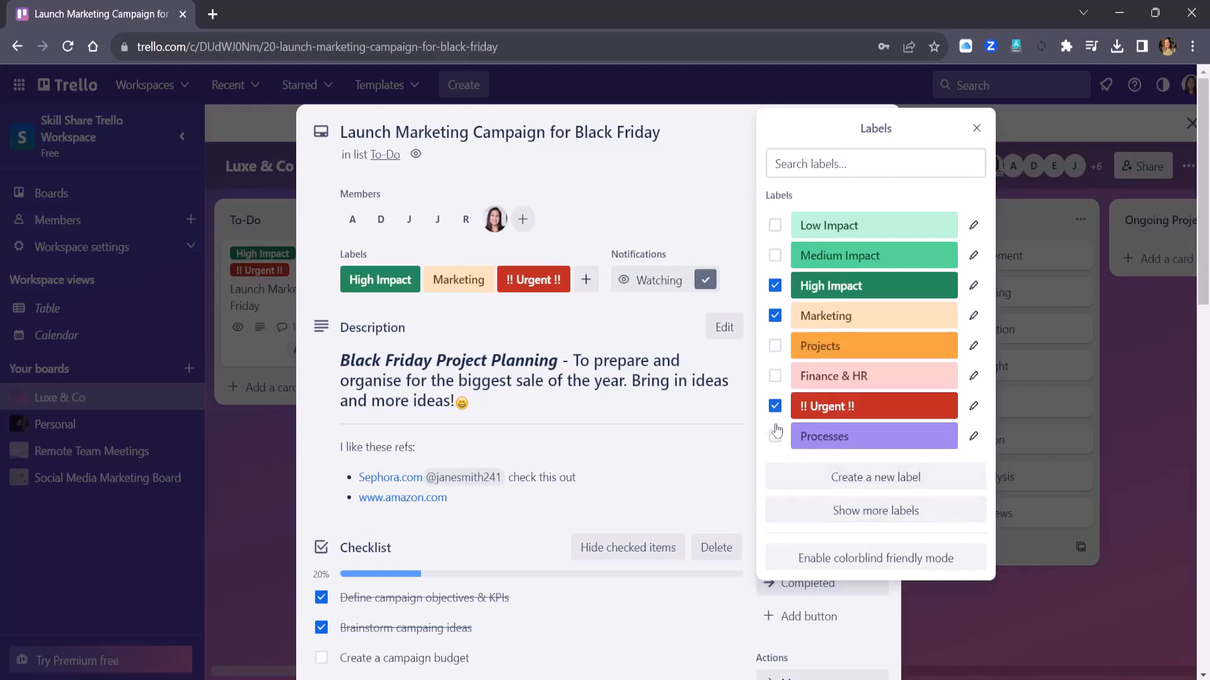
left_click(737, 371)
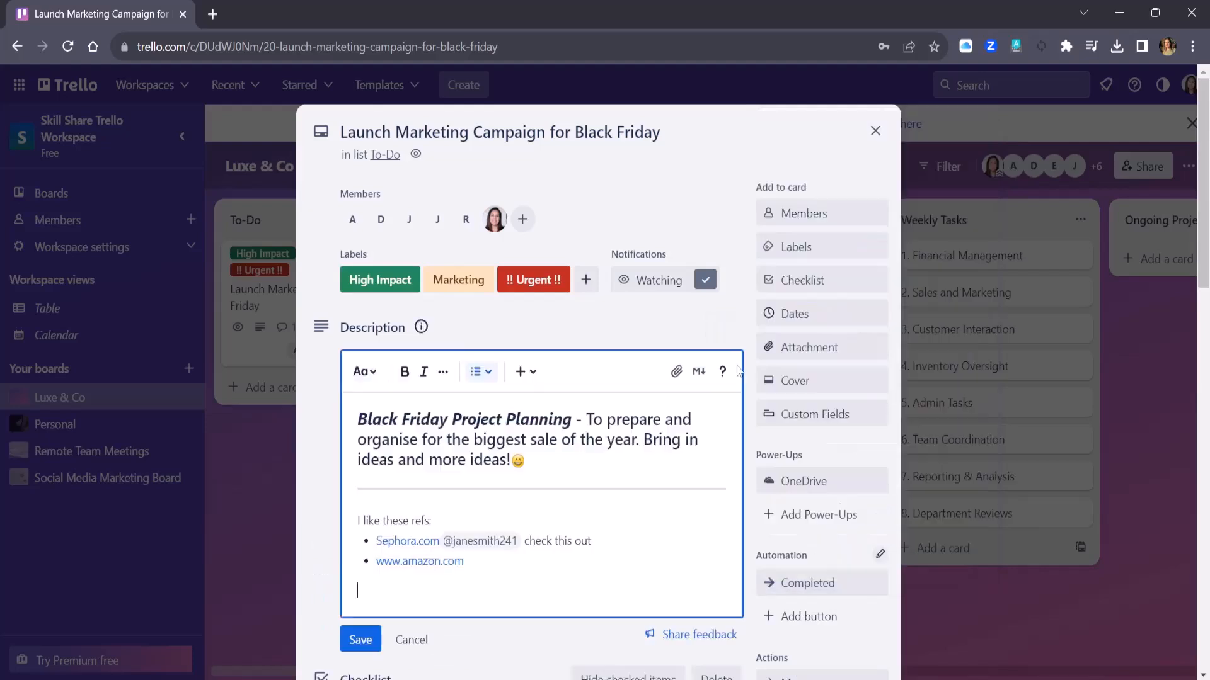
Step: Give the card a due date of 09/13/2023 at 12:35 PM with a reminder 1 day before, and save it
left_click(826, 315)
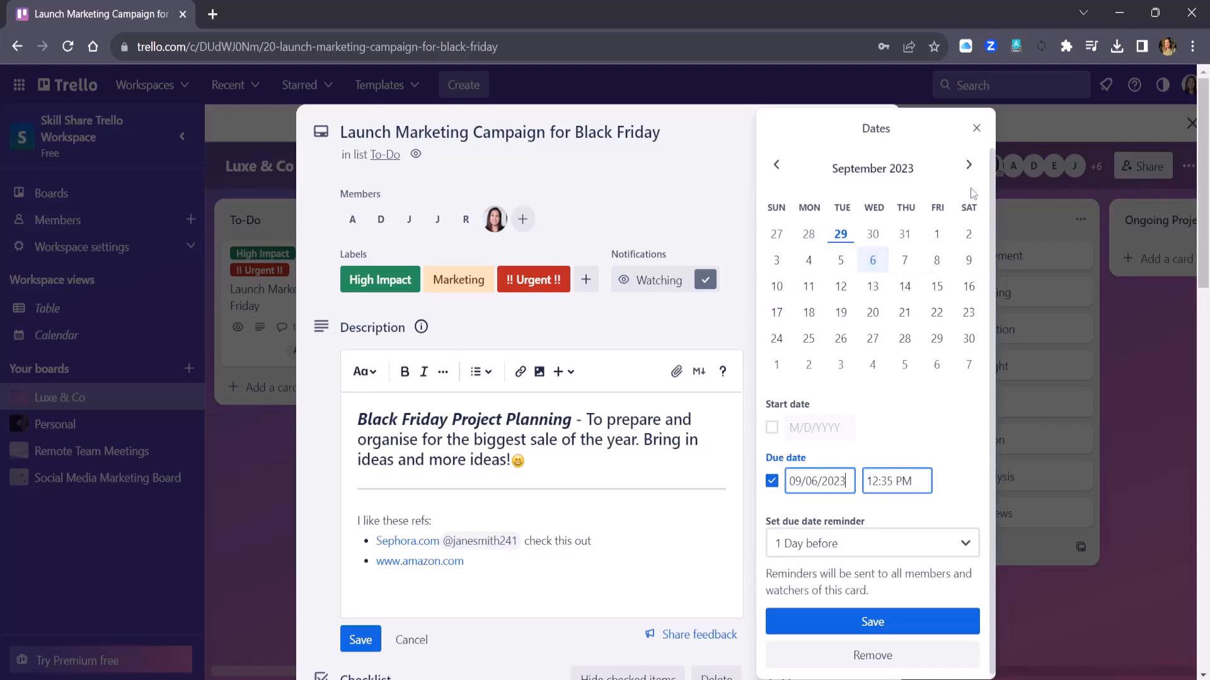
left_click(877, 289)
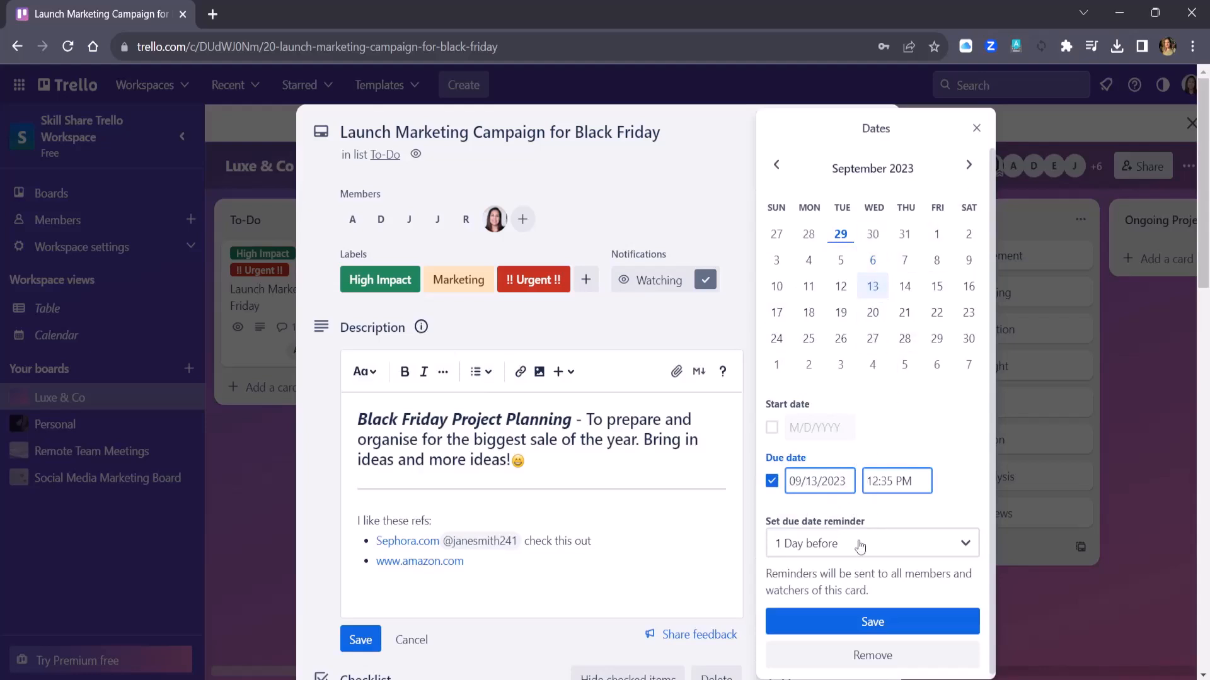
left_click(962, 546)
scroll(959, 571, "down", 2)
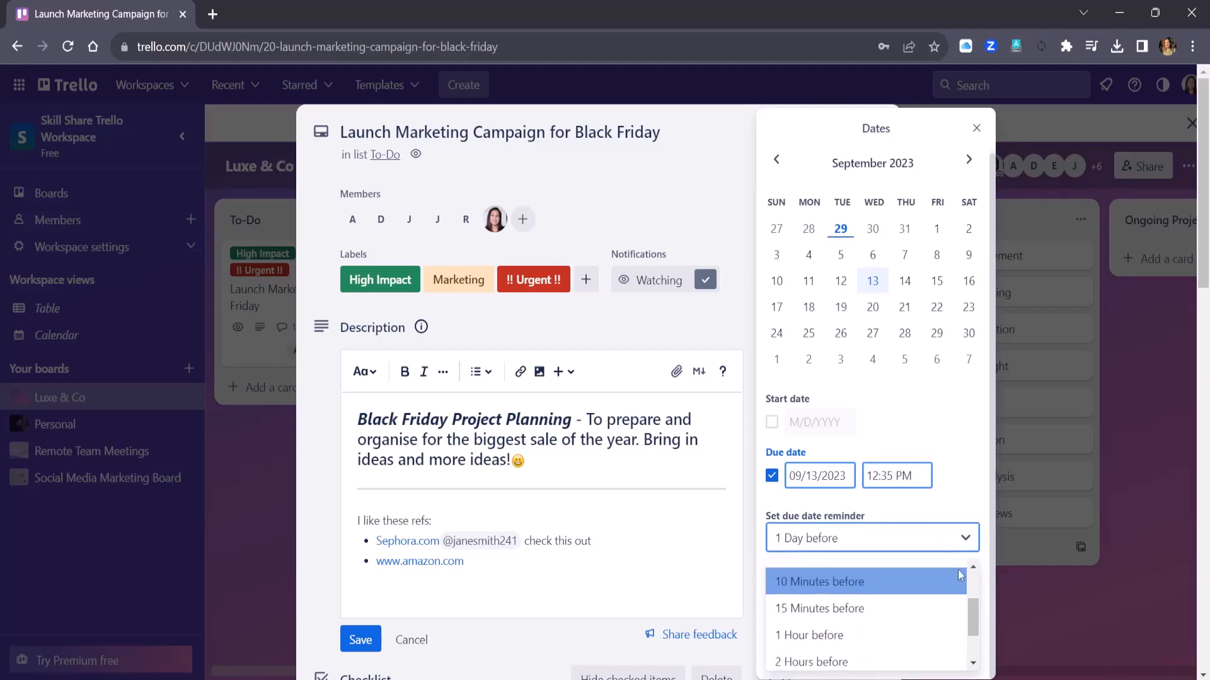
scroll(957, 570, "down", 2)
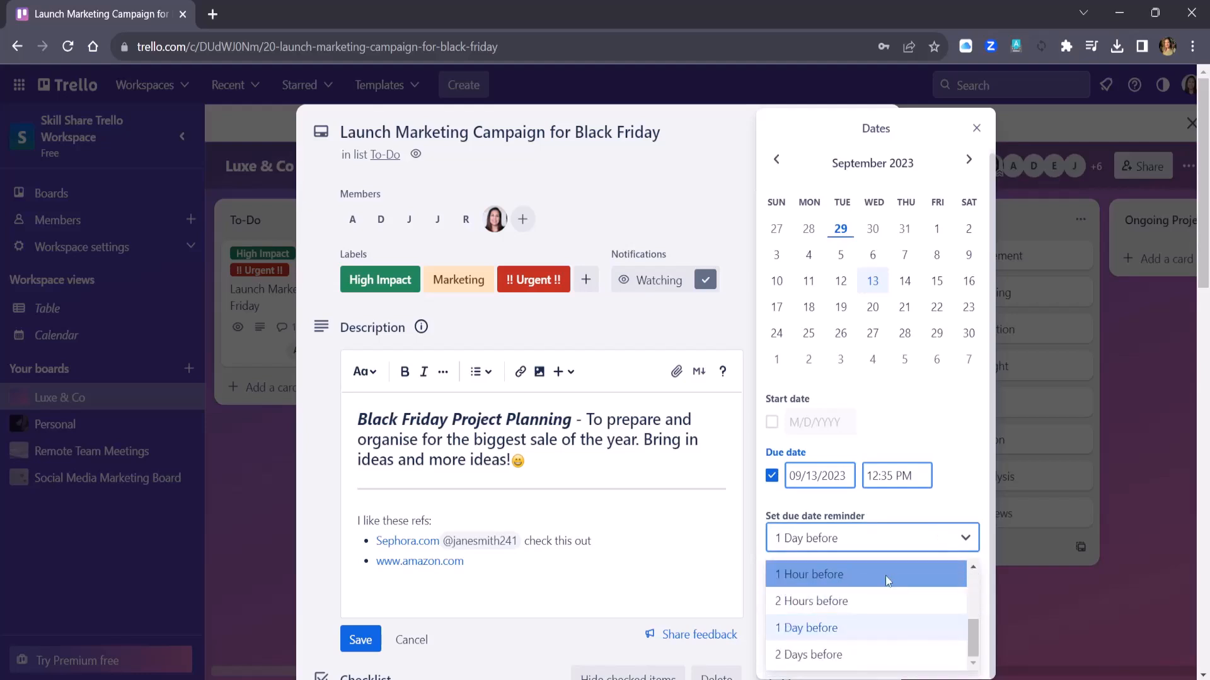
scroll(886, 576, "up", 4)
left_click(957, 486)
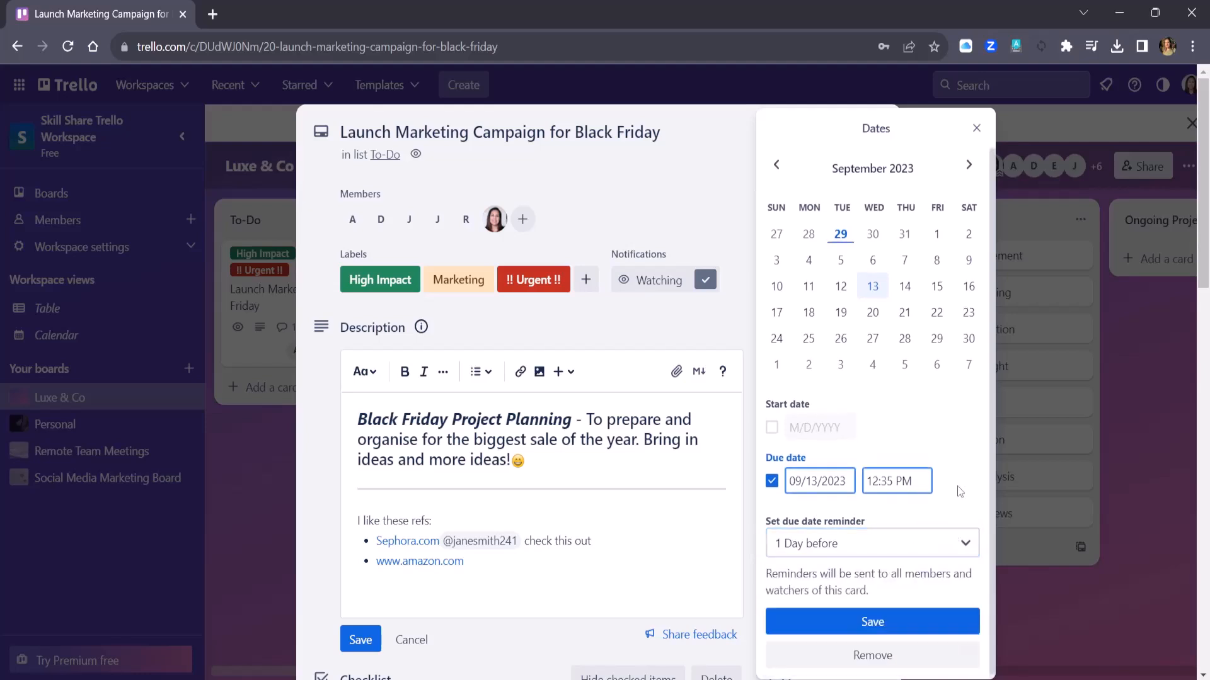
left_click(875, 622)
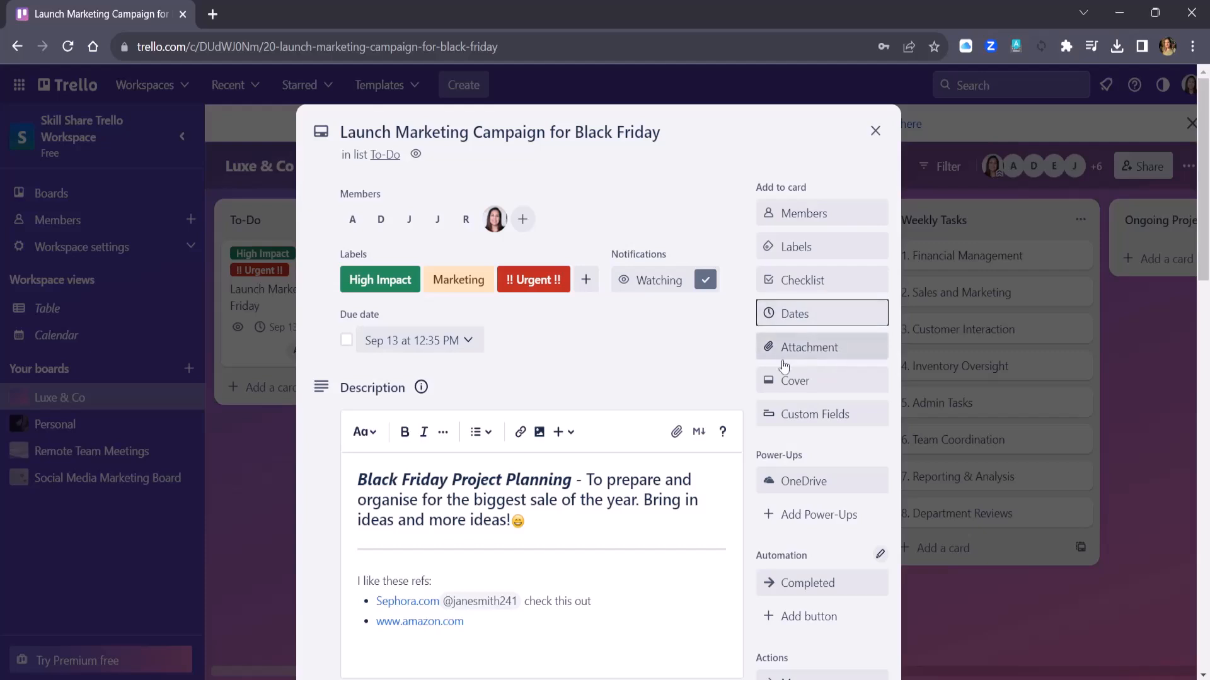
Step: Attach the Mood Board Trello image from the Trello Course Resources folder to the card
left_click(826, 351)
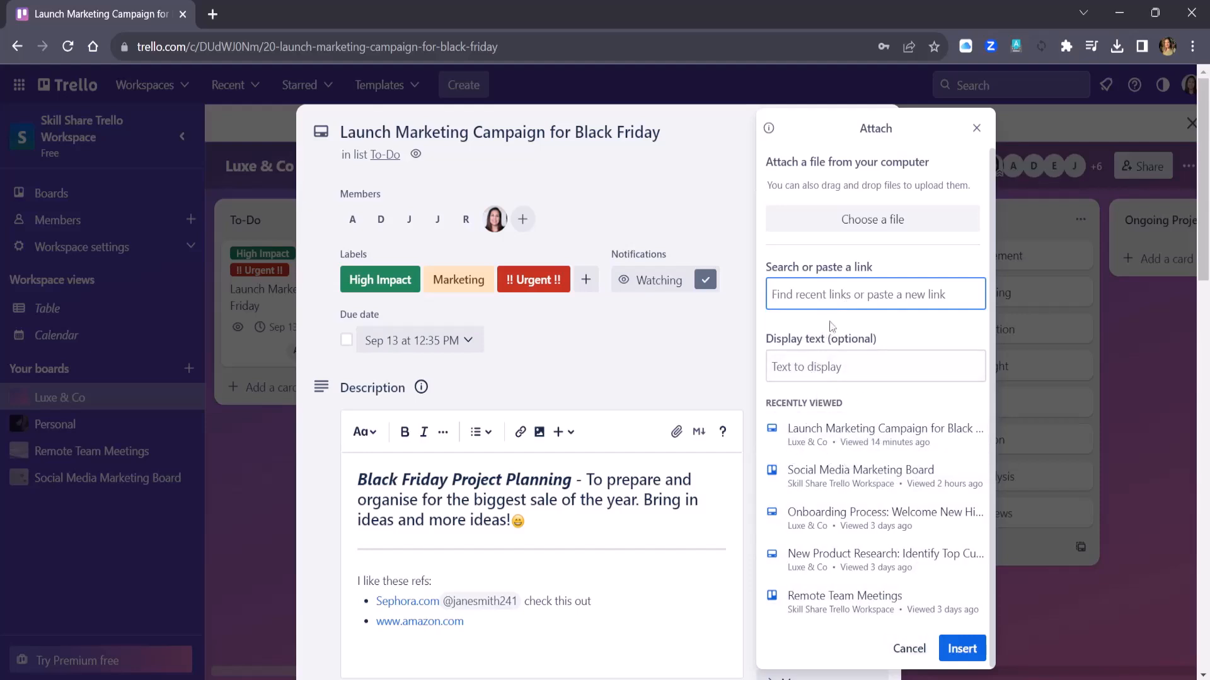
left_click(882, 222)
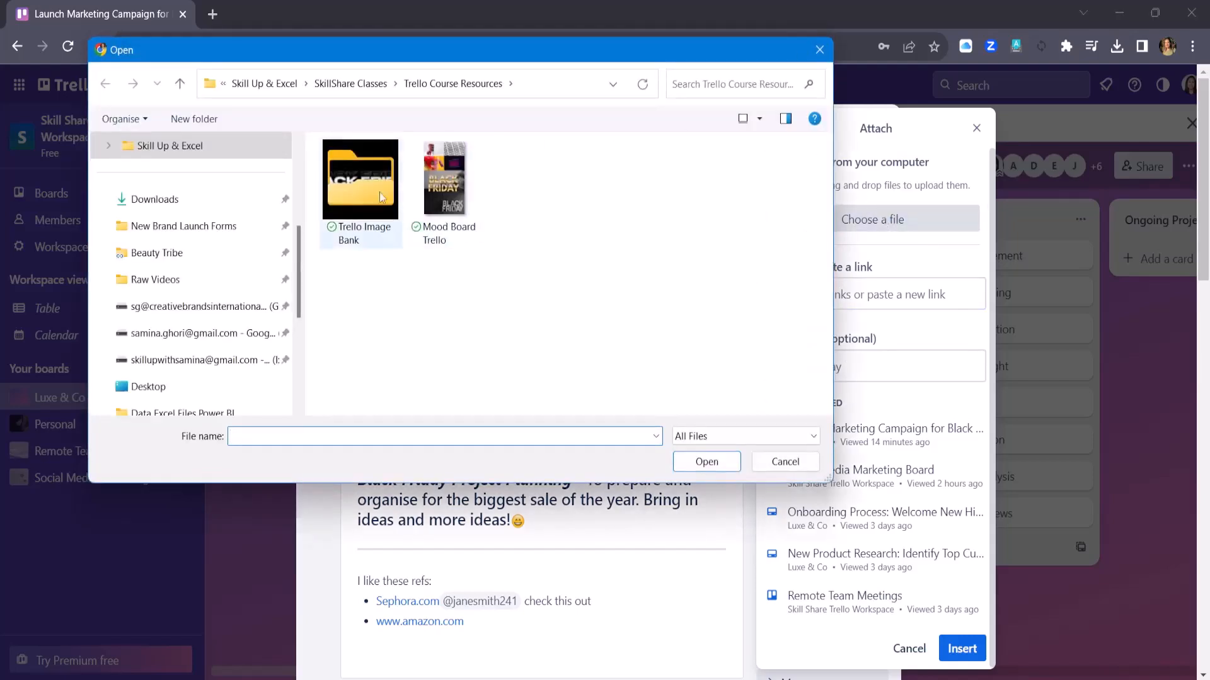
left_click(448, 188)
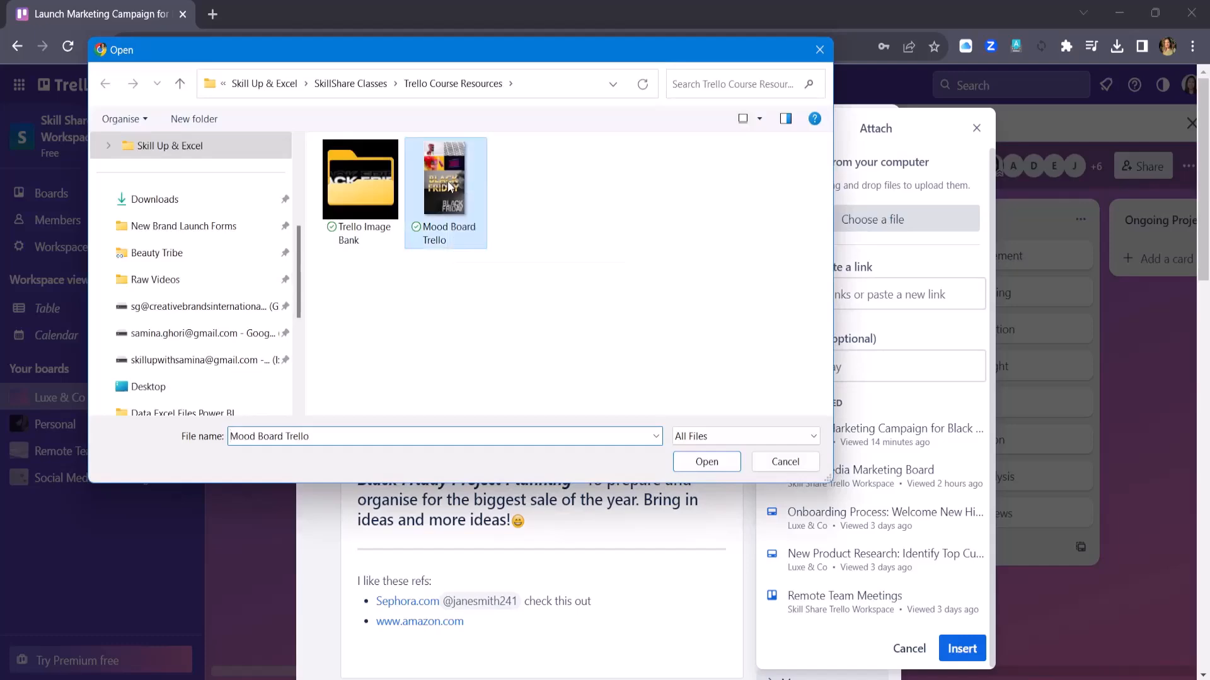
left_click(707, 462)
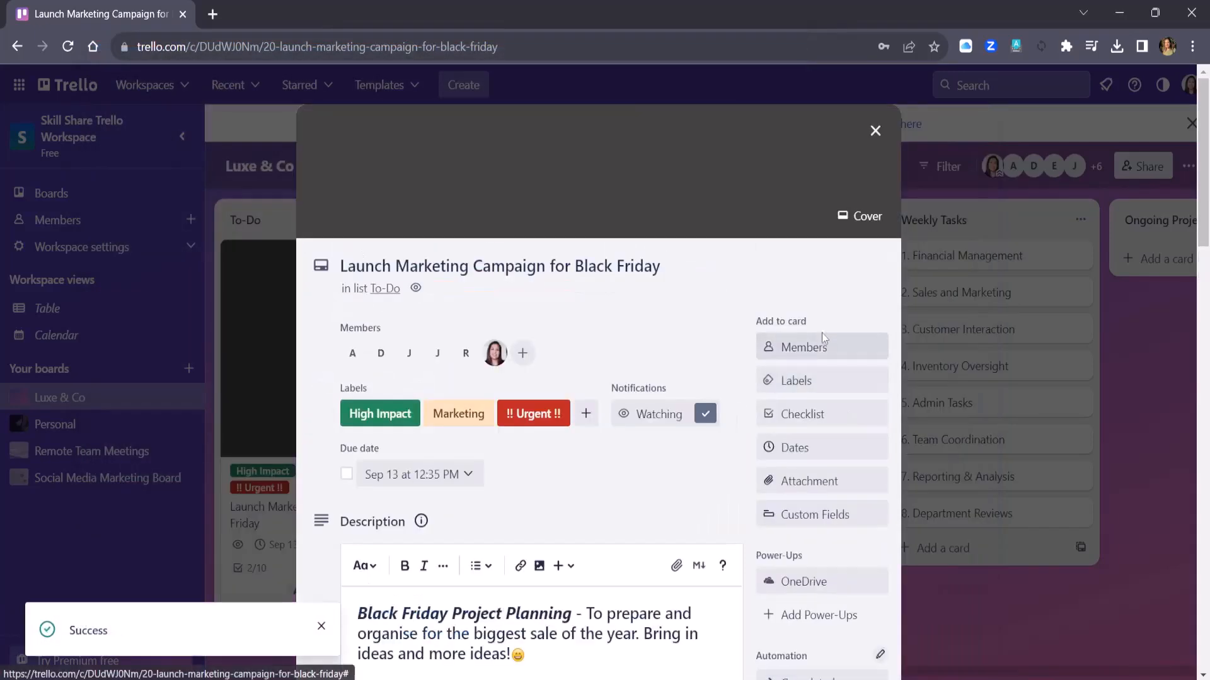
Step: Examine the mood board's attachment entry and how the image looks as the card's cover
scroll(519, 539, "down", 3)
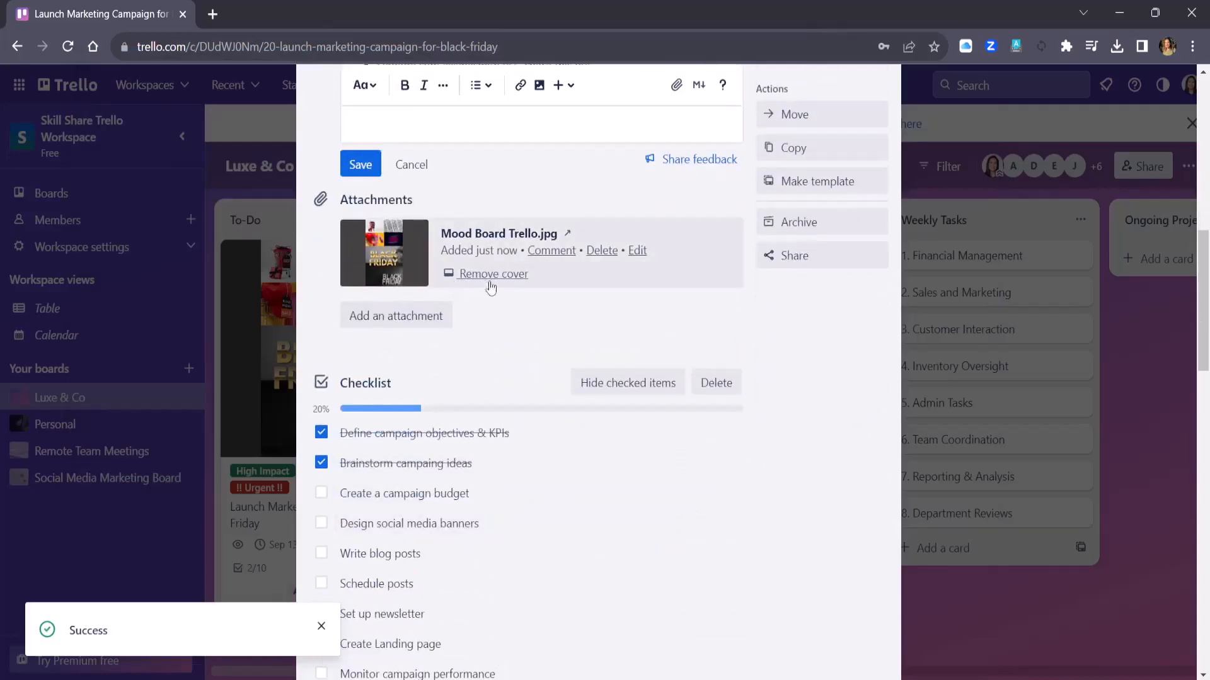
scroll(644, 294, "up", 5)
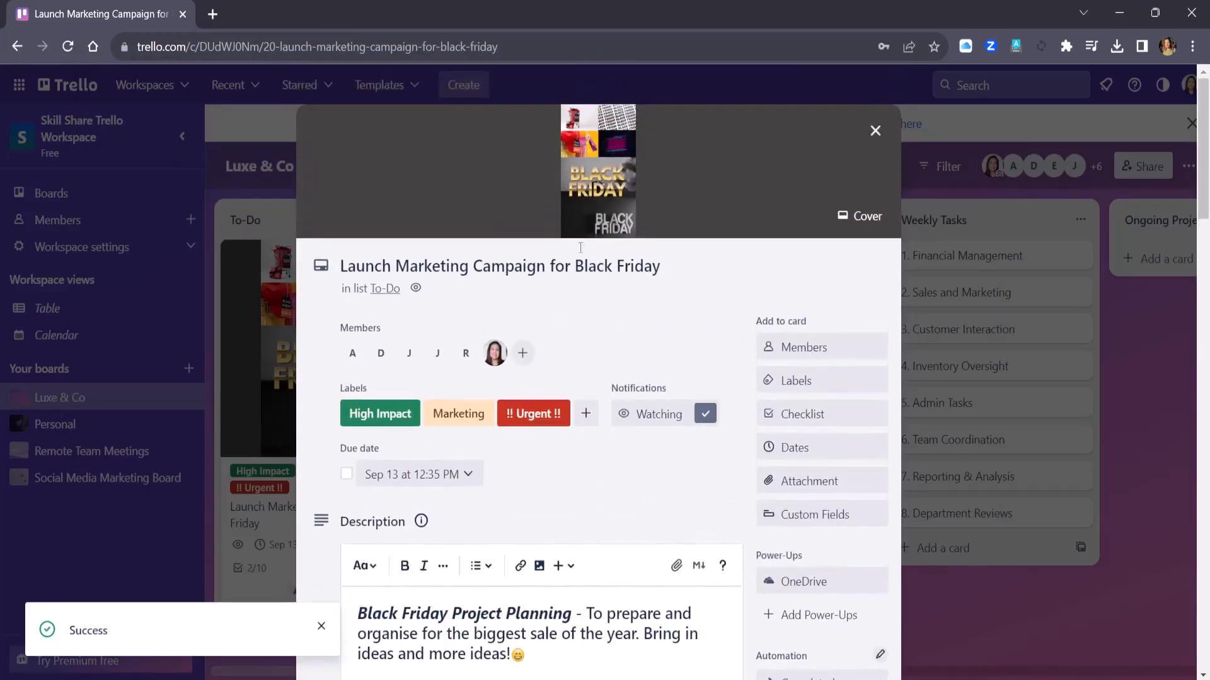
scroll(552, 416, "down", 6)
scroll(550, 415, "down", 2)
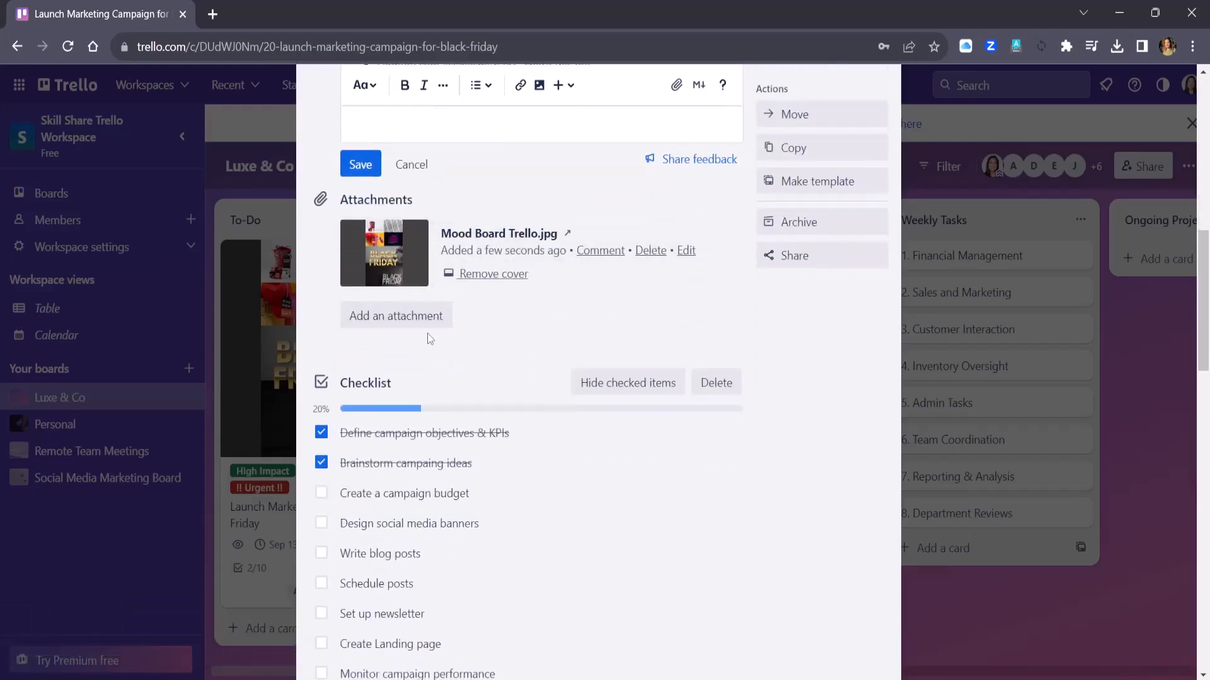
scroll(595, 312, "up", 4)
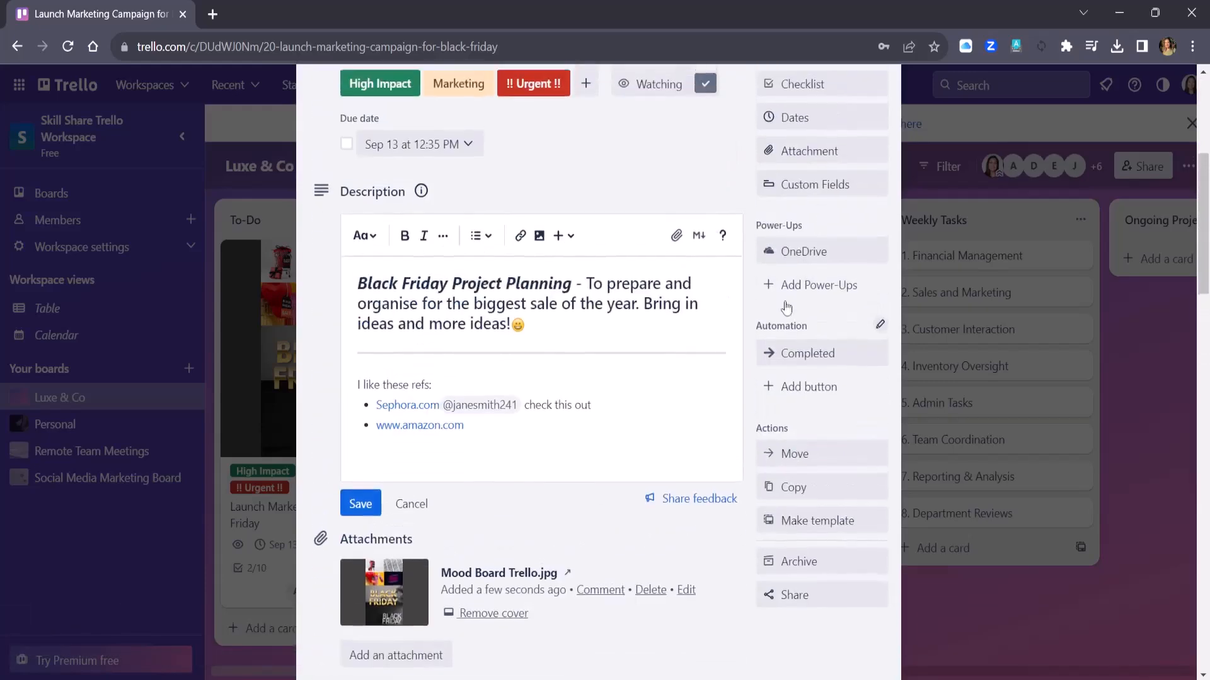
scroll(786, 308, "up", 1)
scroll(534, 438, "up", 2)
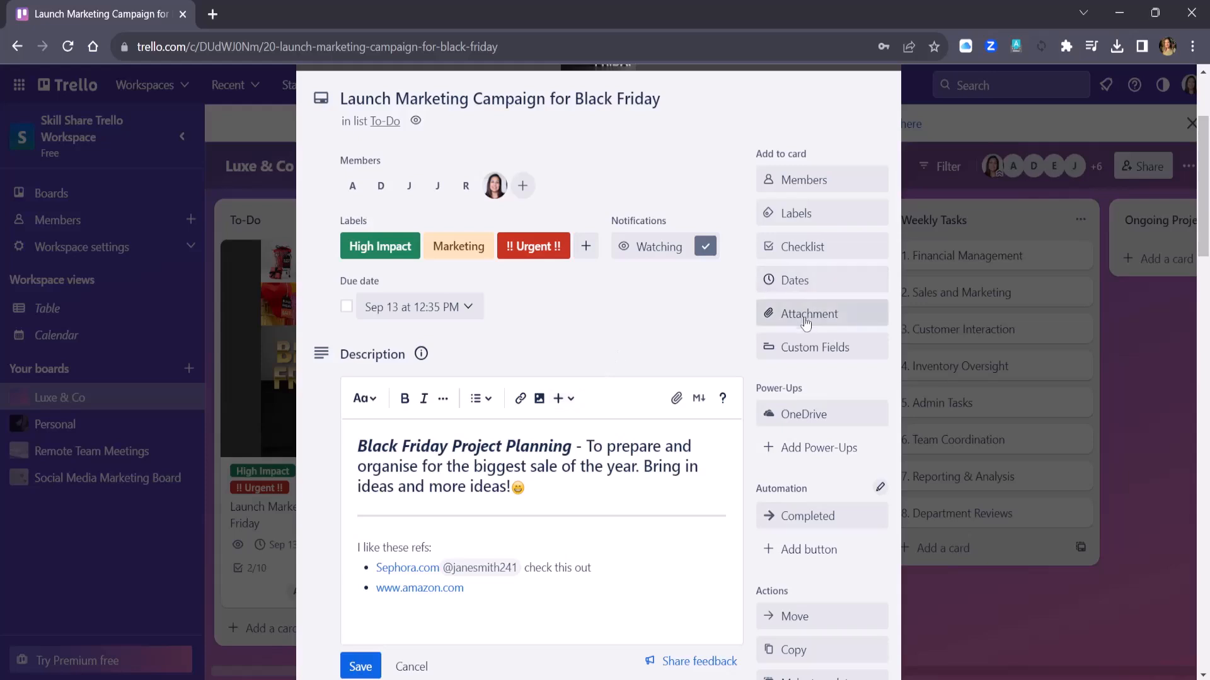
scroll(785, 275, "up", 3)
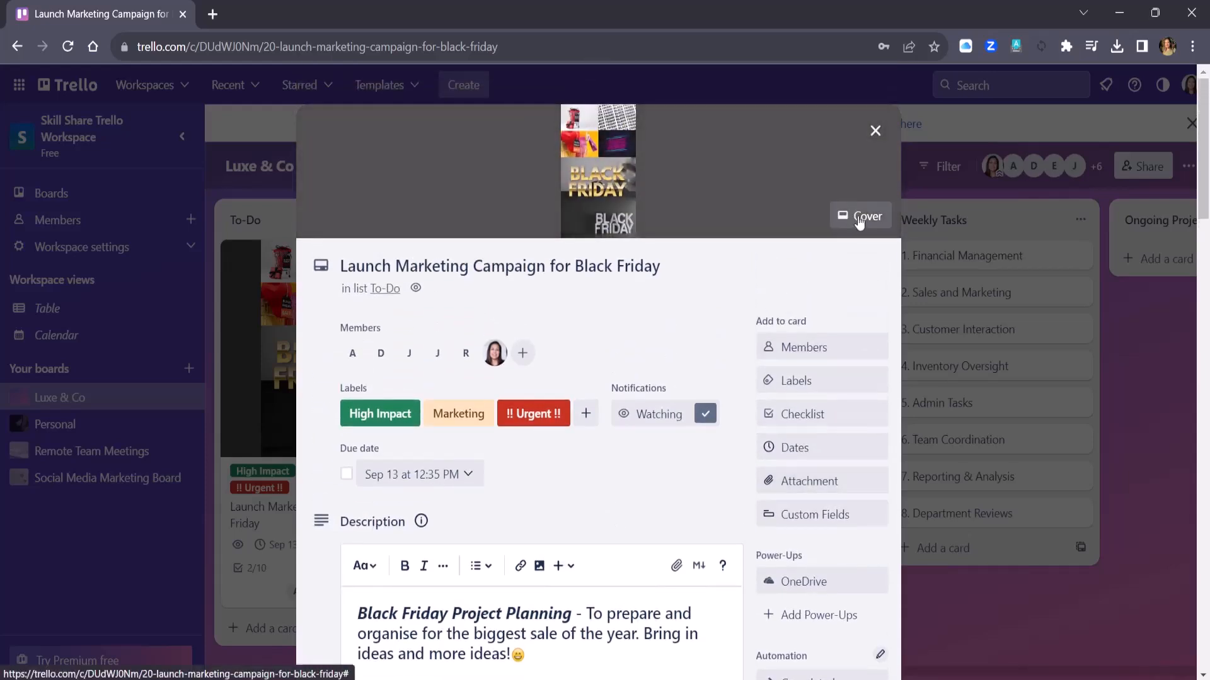
Step: Upload the Black Friday image from the Trello Image Bank folder as the card's cover
left_click(859, 213)
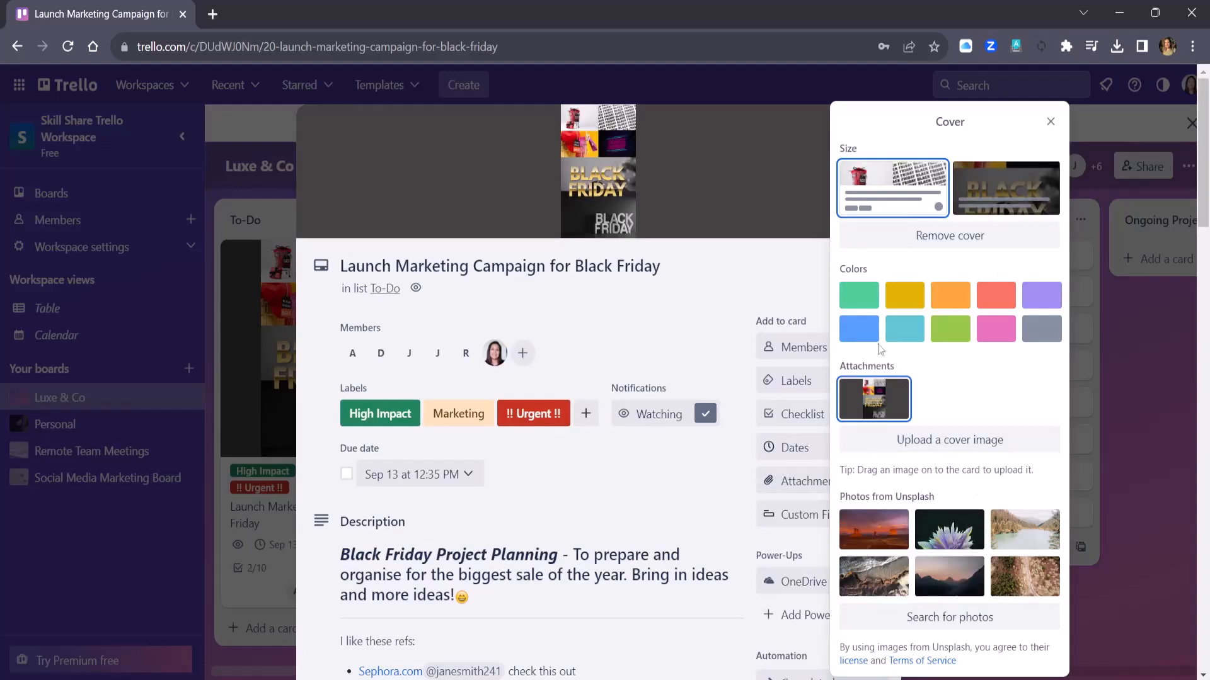
left_click(940, 445)
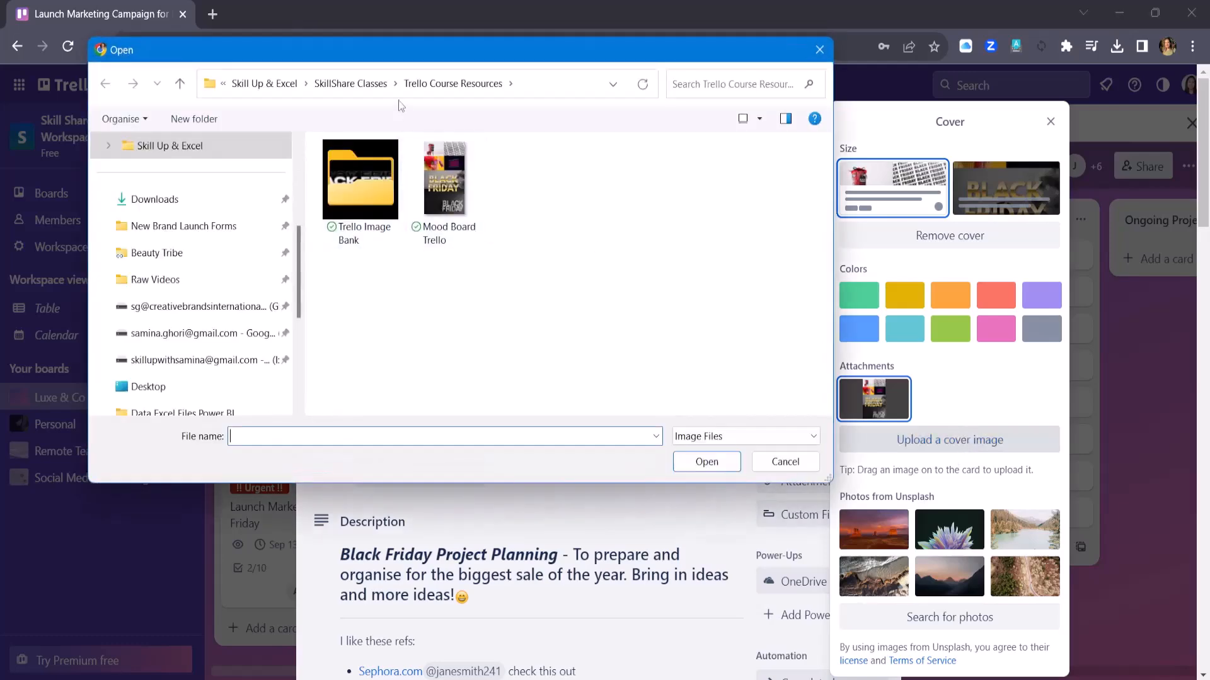
double_click(361, 179)
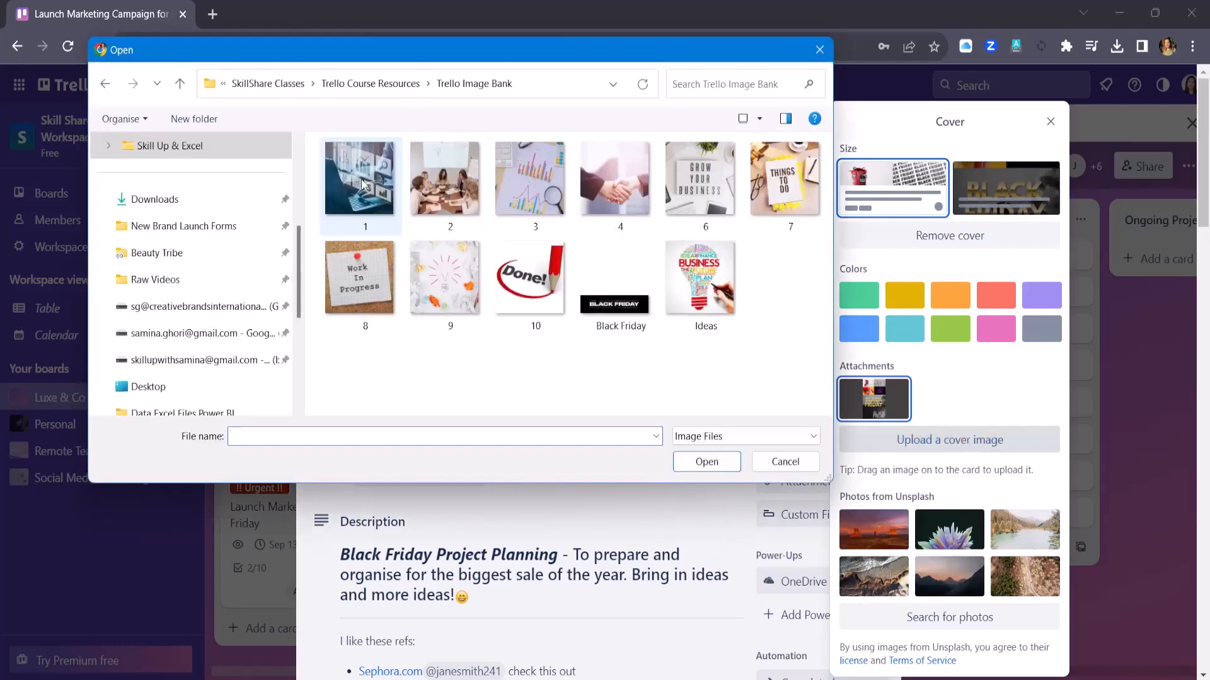
left_click(596, 304)
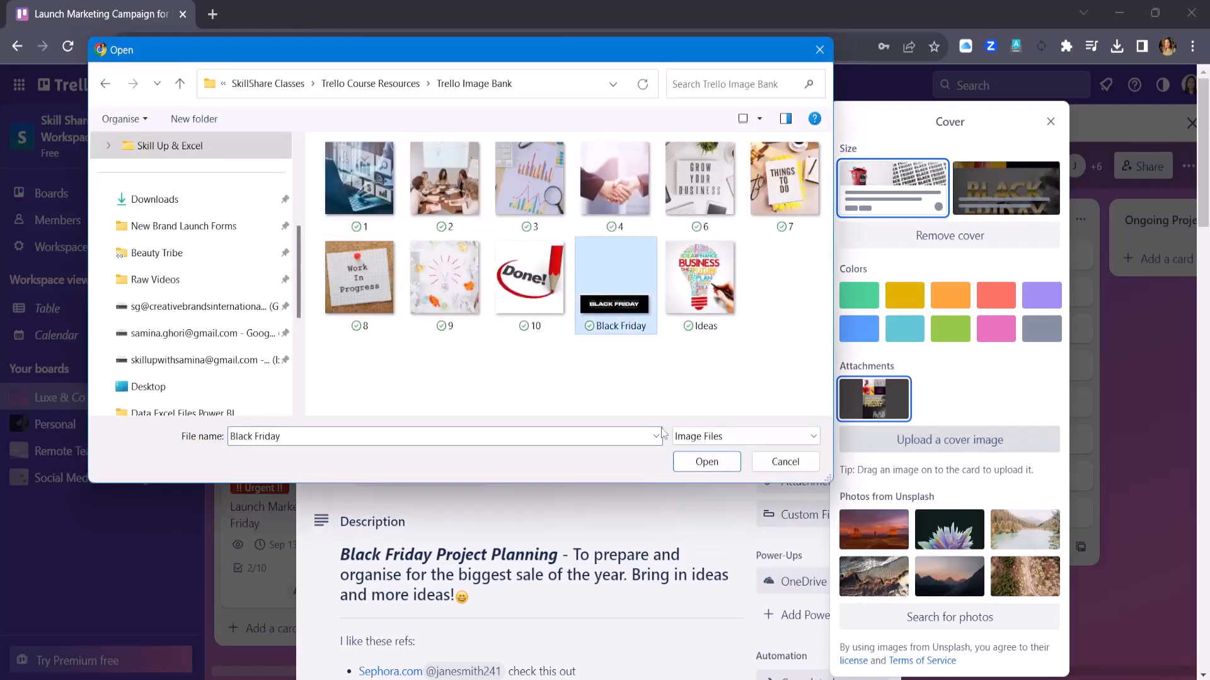
left_click(715, 463)
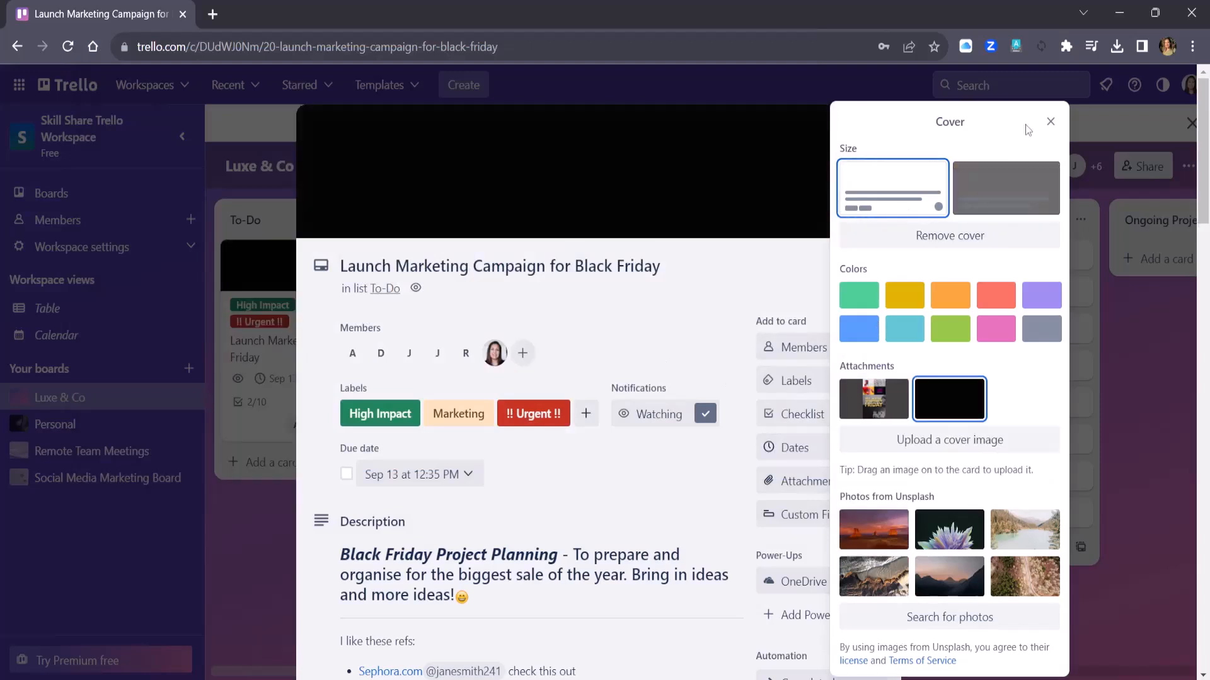
left_click(1048, 124)
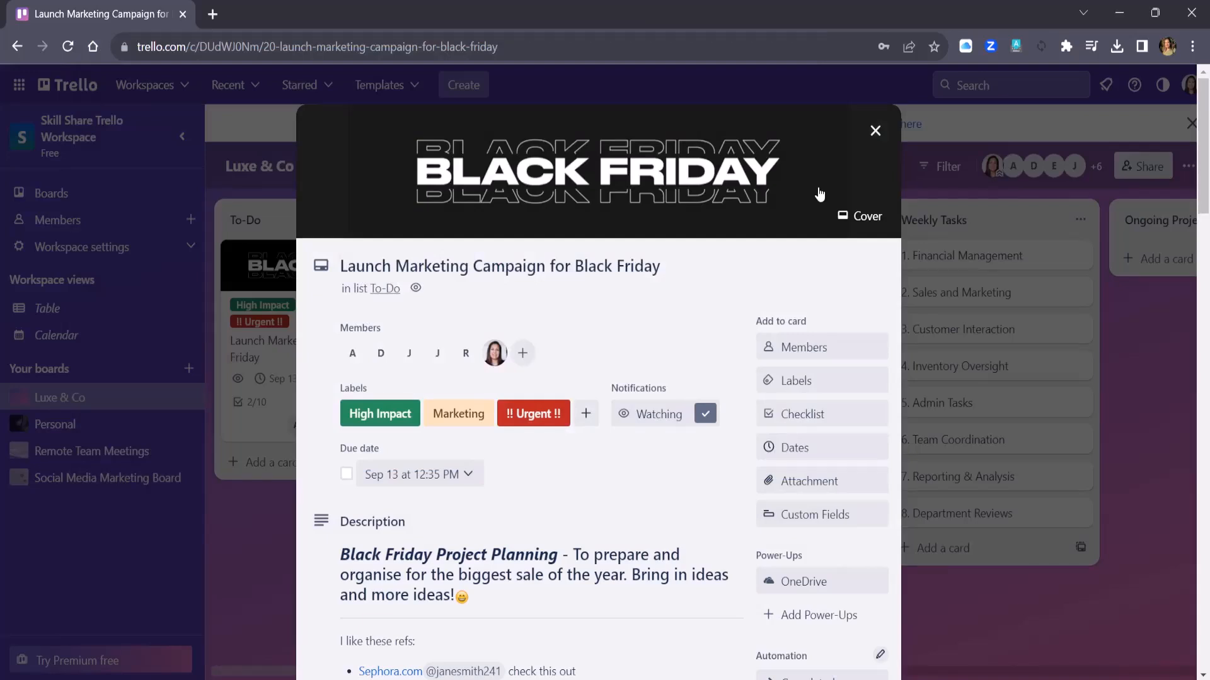
Step: Review the card's details and attachments, and close the card to return to the Luxe & Co board
scroll(589, 555, "down", 4)
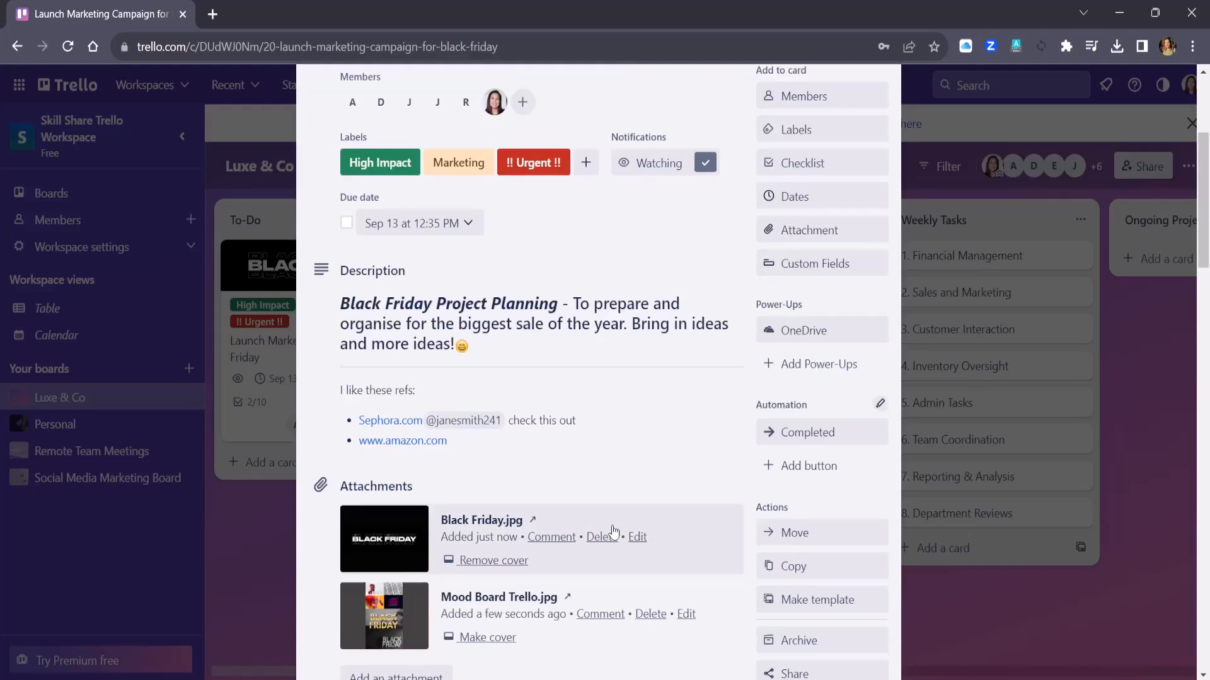
scroll(863, 114, "up", 1)
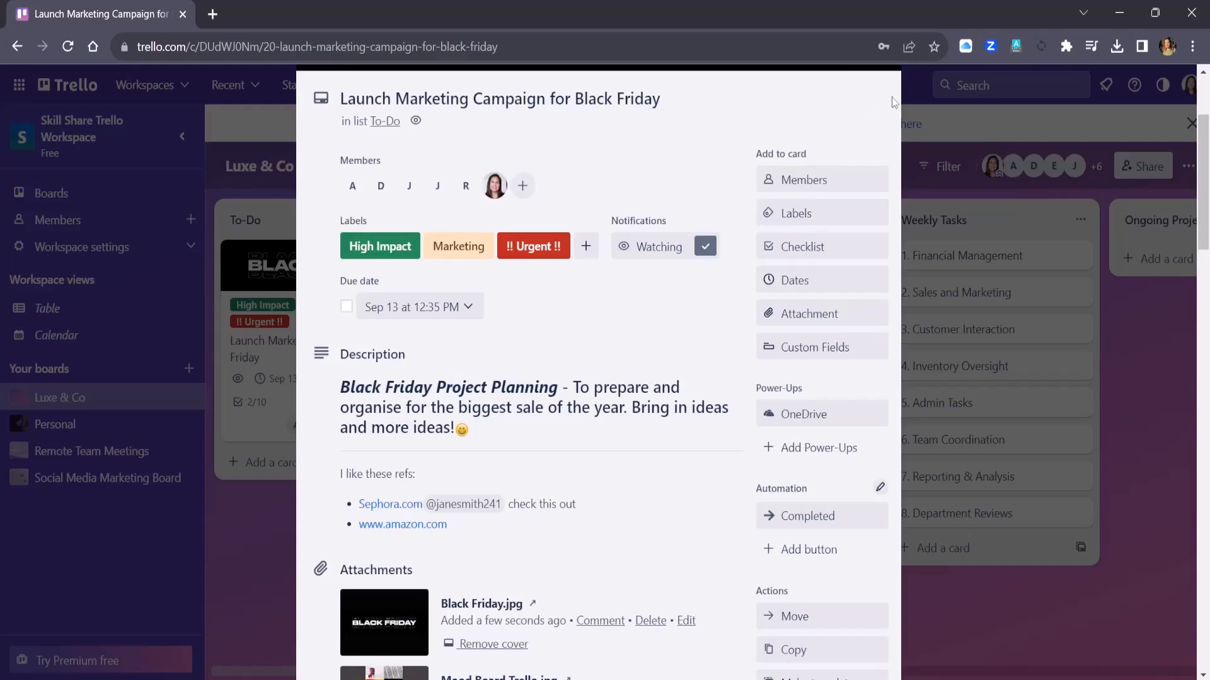
scroll(870, 157, "up", 3)
left_click(877, 132)
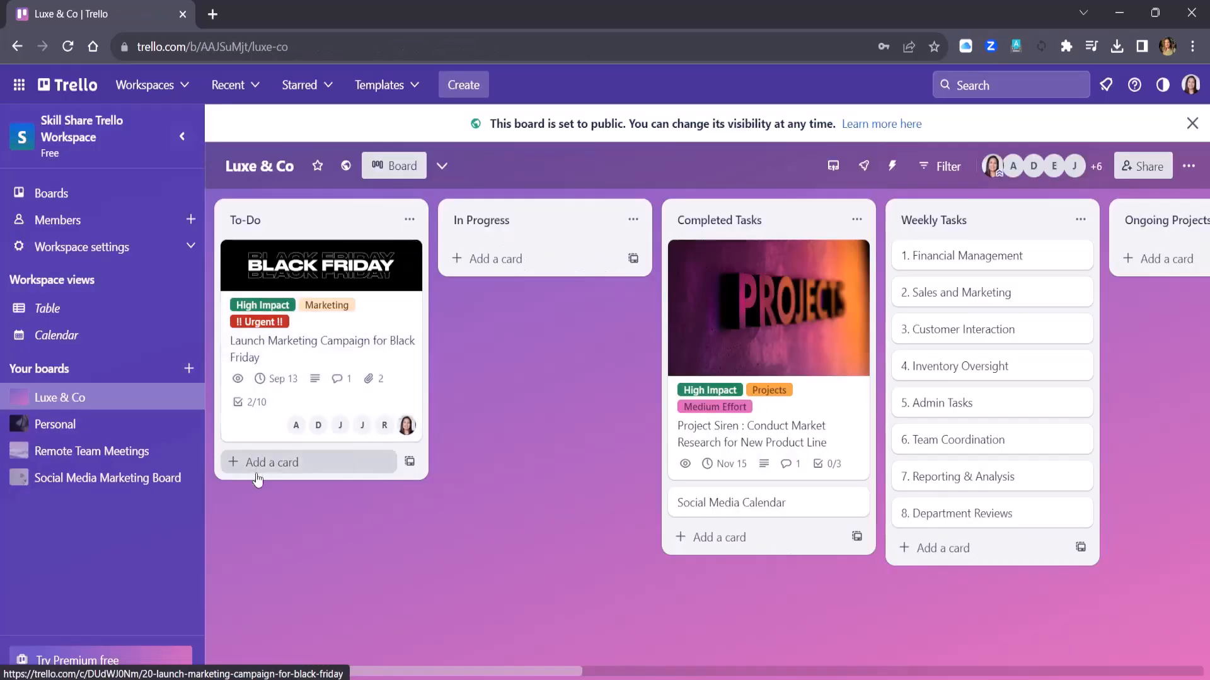
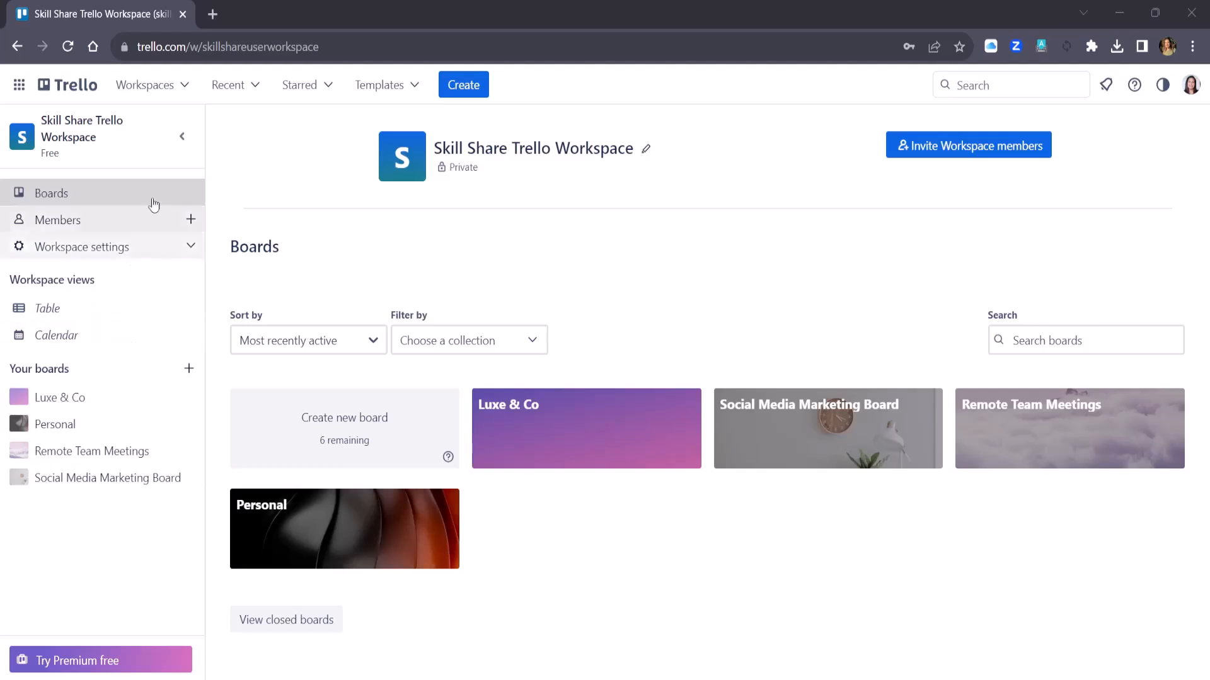
Step: Open the workspace members page and view the options offered under the workspace settings
left_click(89, 226)
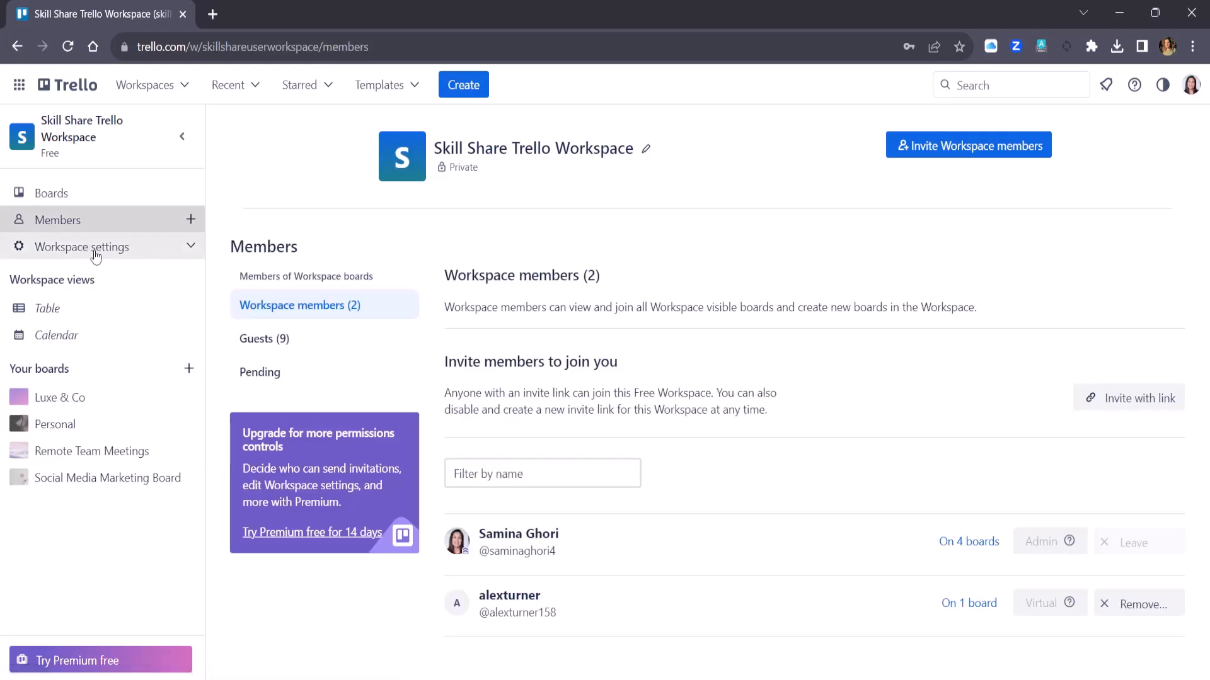
left_click(96, 255)
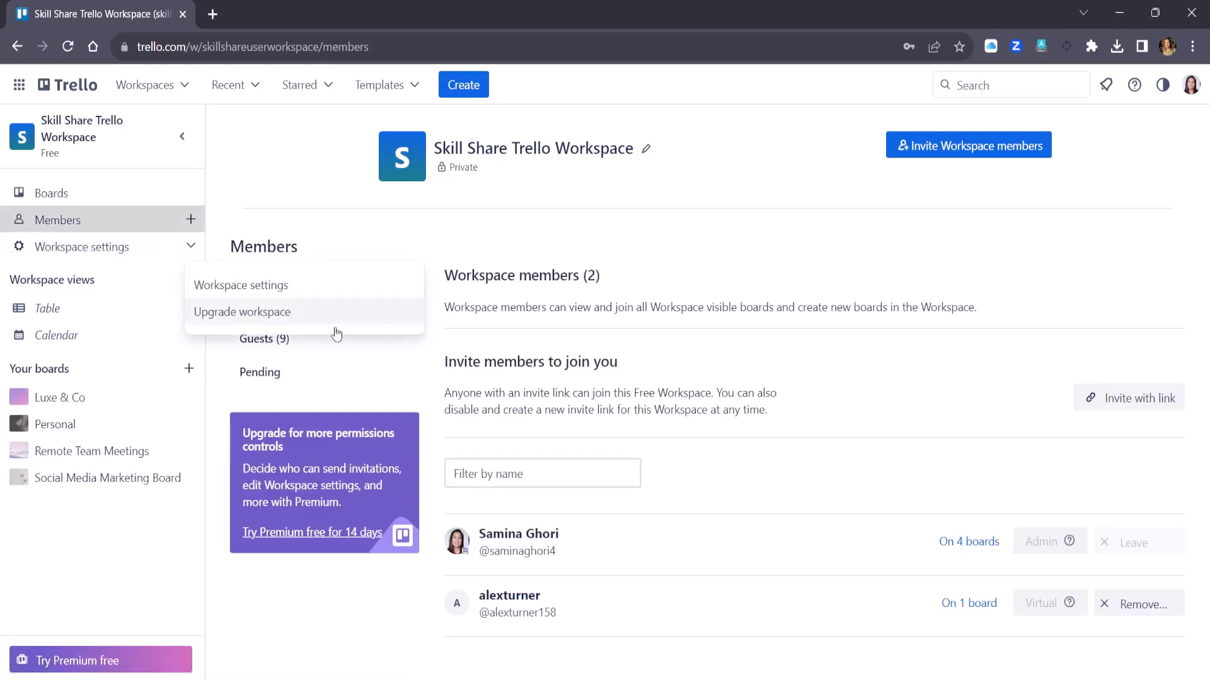
left_click(97, 224)
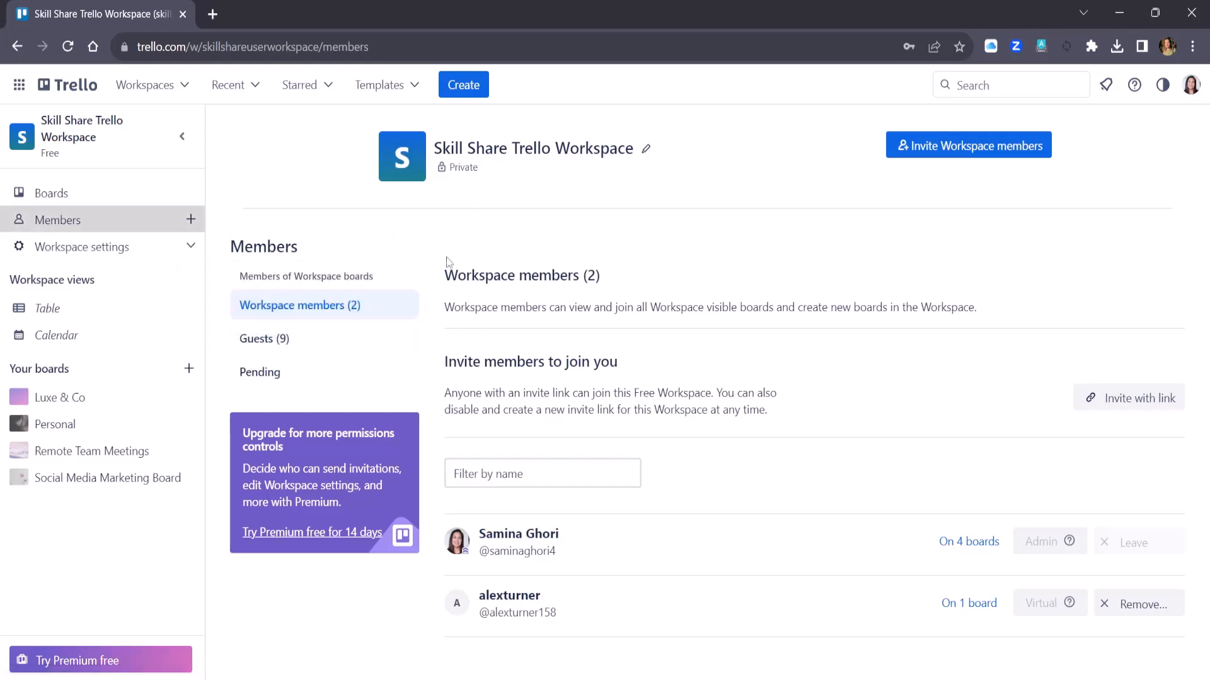
Step: Examine the workspace's guest list, including each guest's board membership and the option to add them to the workspace
left_click(326, 342)
scroll(1046, 435, "down", 1)
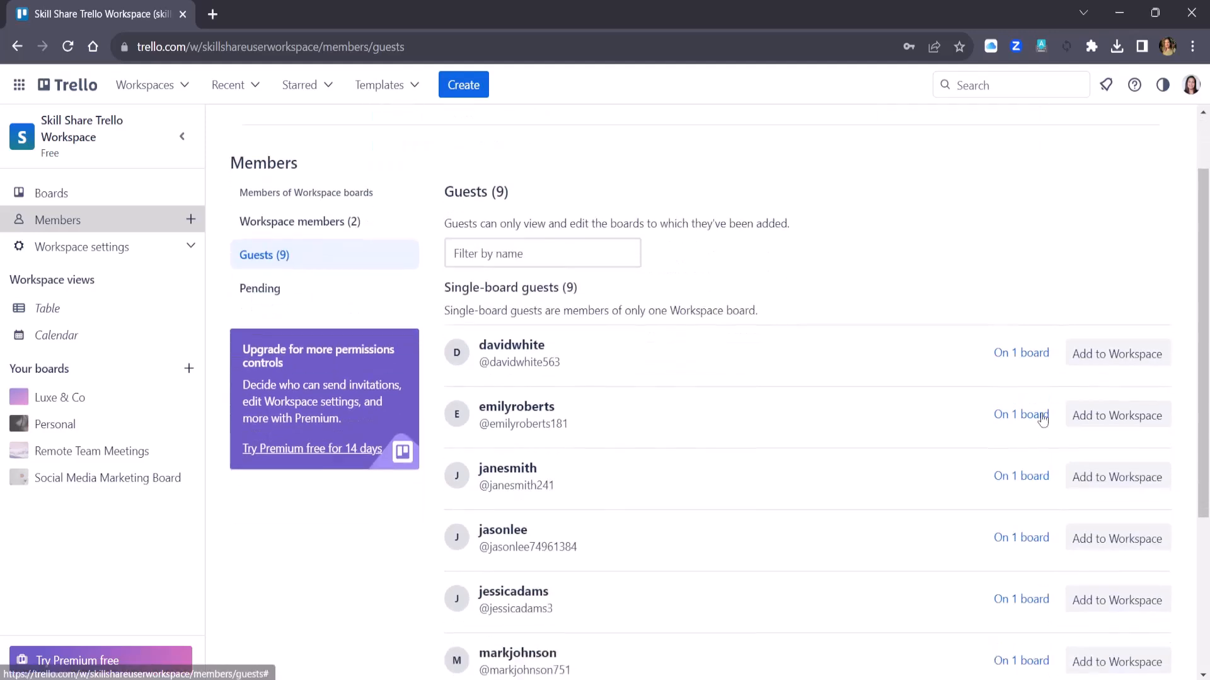
scroll(1033, 450, "down", 1)
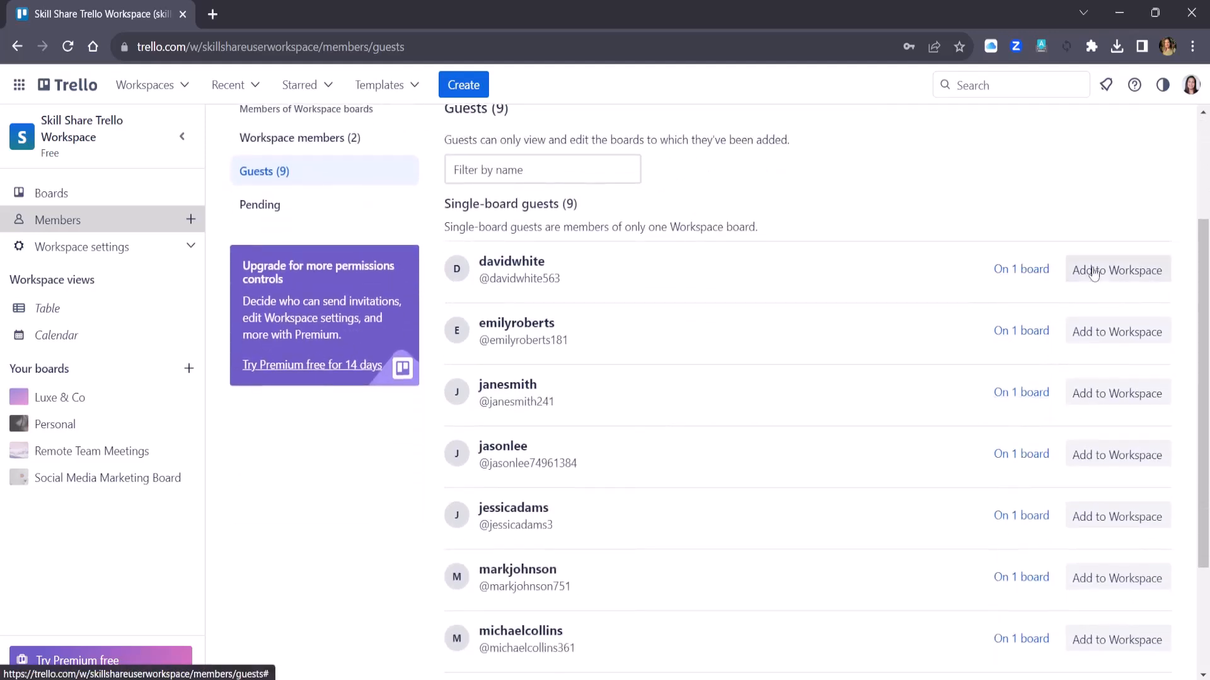
scroll(1121, 378, "down", 1)
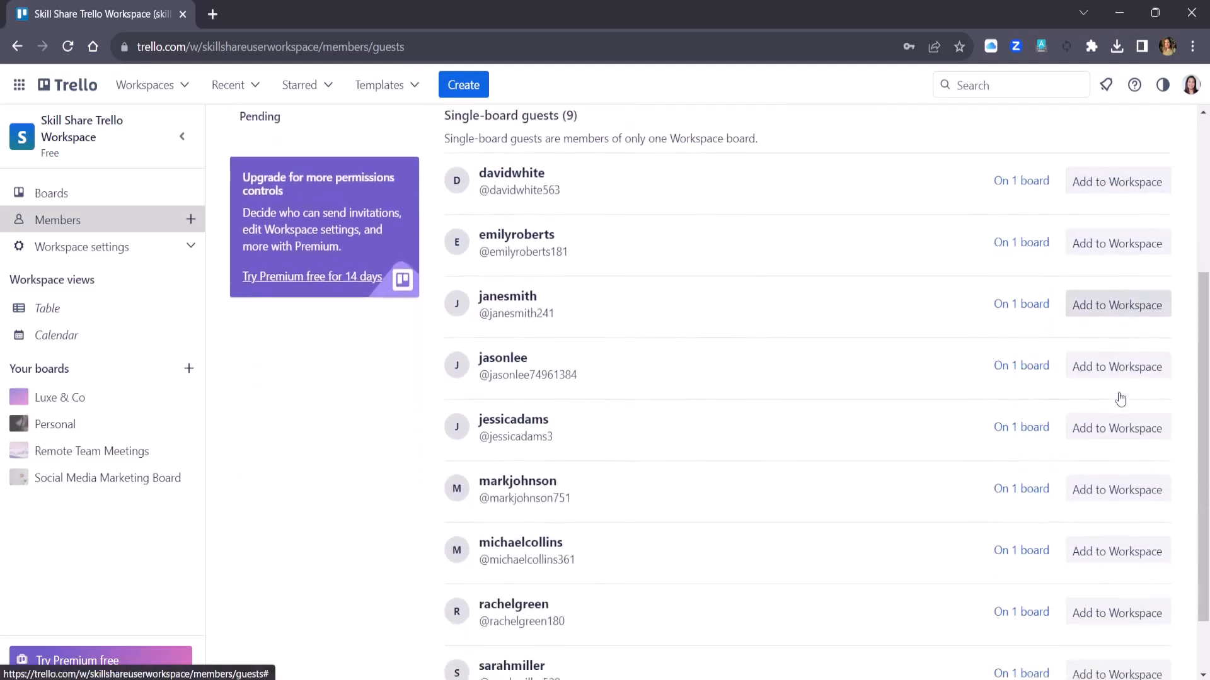
scroll(1115, 403, "up", 4)
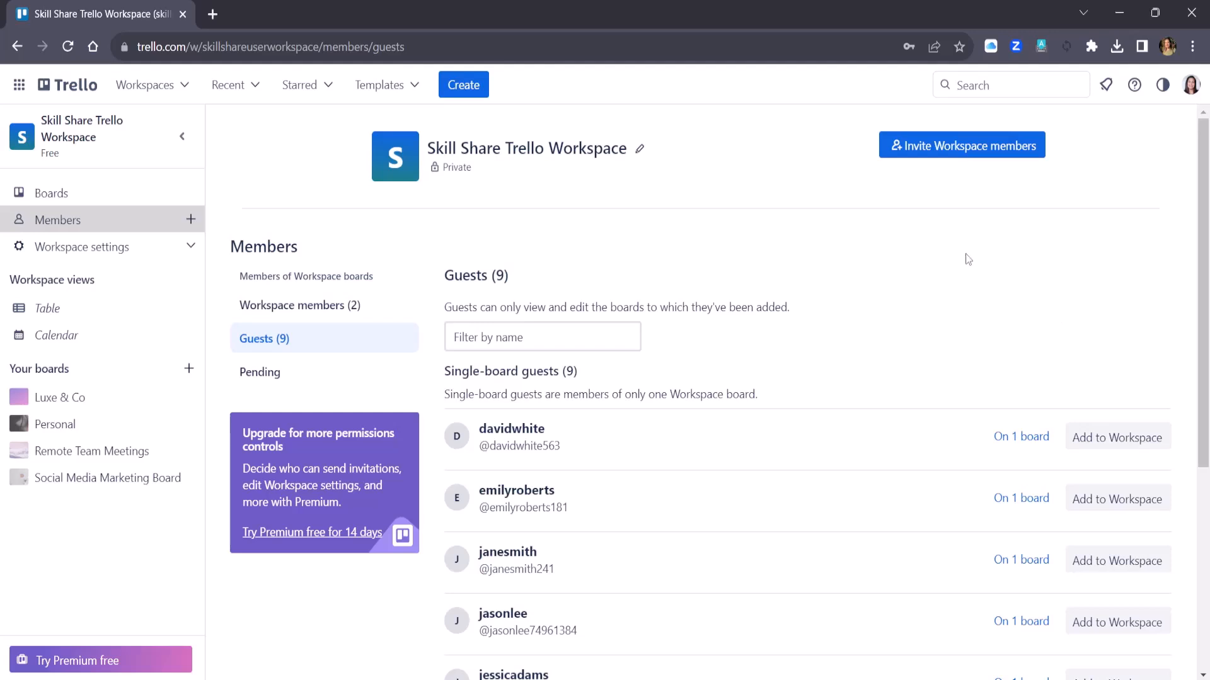
Step: Open the workspace invitation, search for a person by first name, and clear the search
left_click(976, 156)
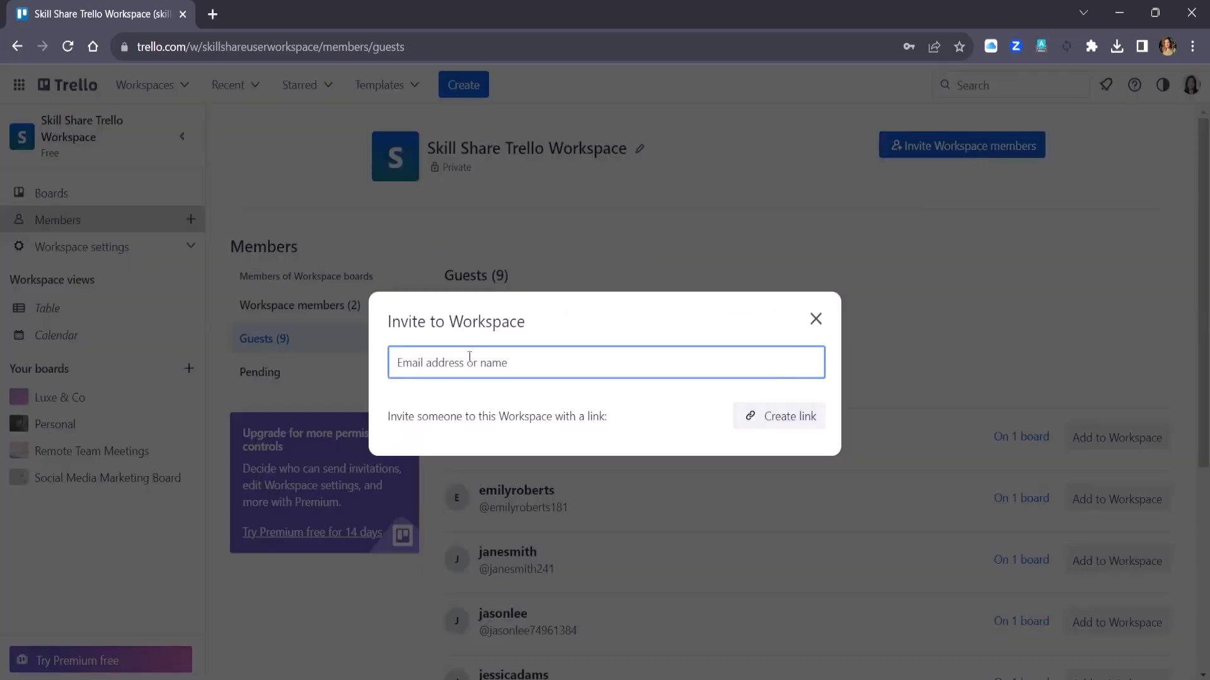
type("samina")
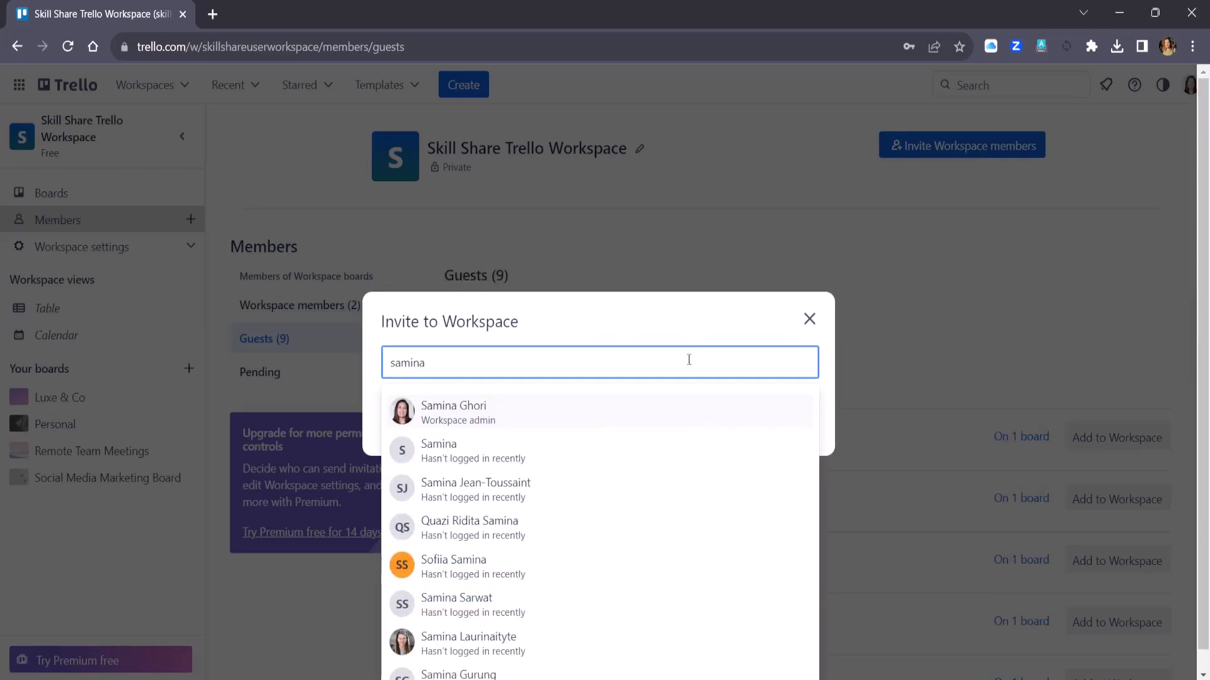
key("BackSpace")
key("BackSpace")
key("BackSpace")
key("BackSpace")
key("BackSpace")
key("BackSpace")
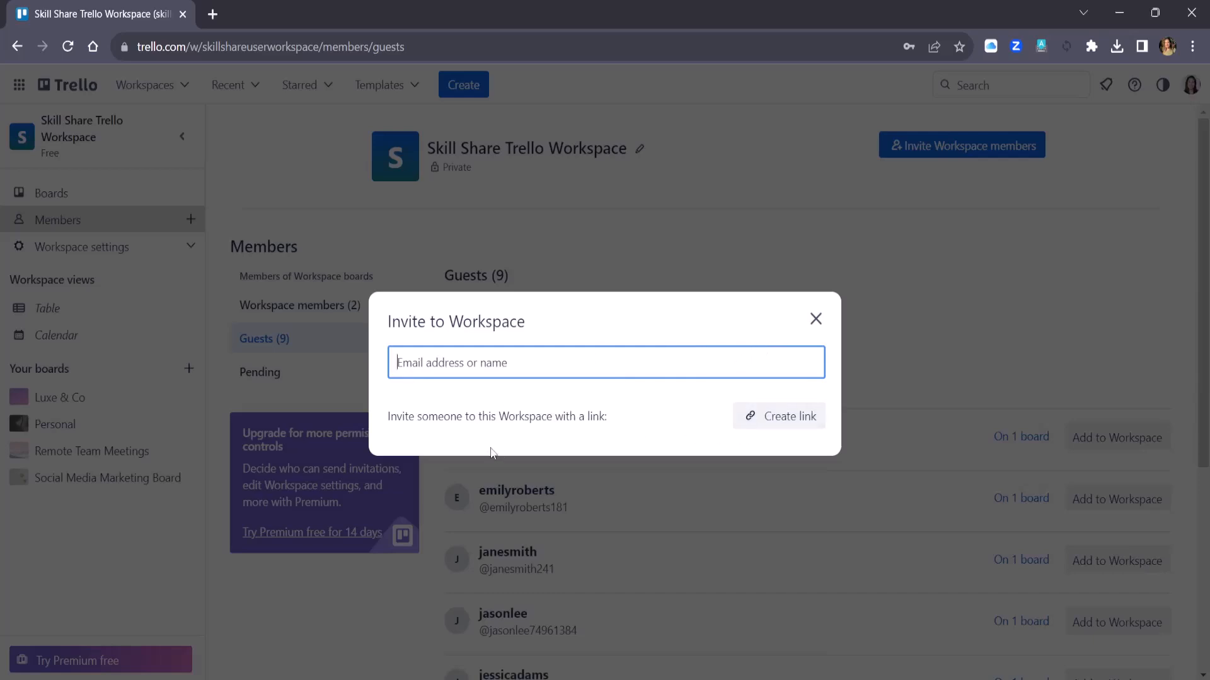
Step: Create and copy an invitation link for the workspace, and close the invitation
left_click(777, 421)
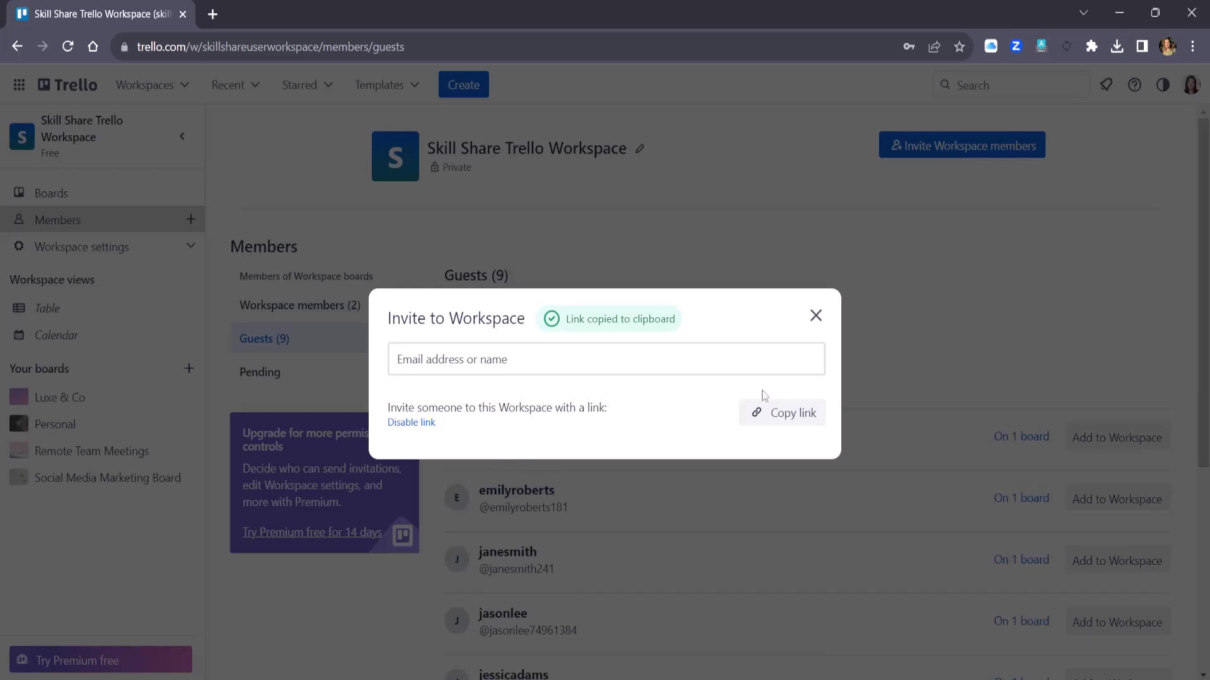
left_click(775, 420)
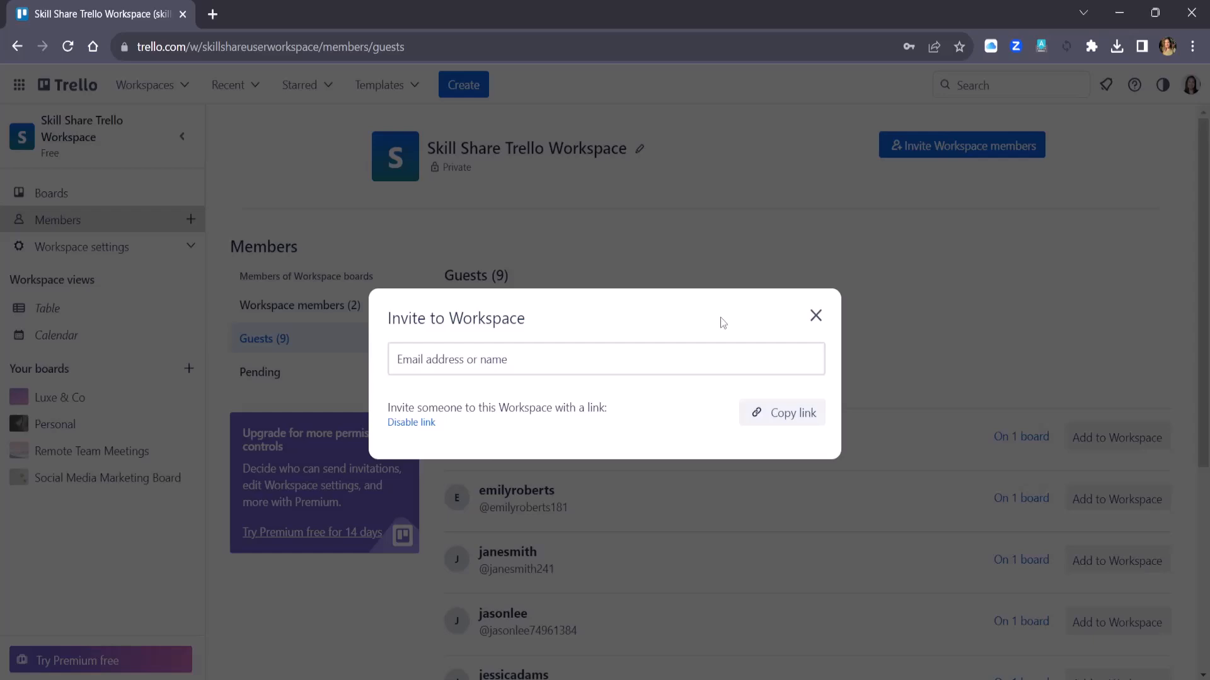
left_click(1050, 376)
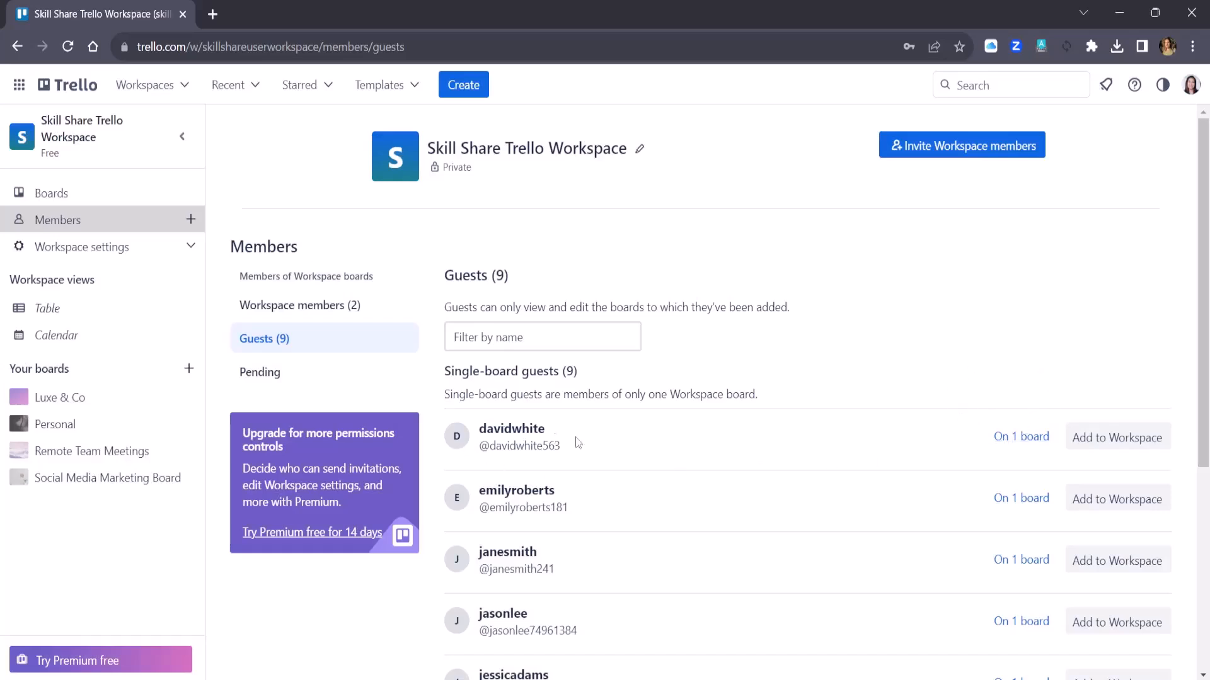
Step: Check the name filter for guests and the board membership of the first listed guest
left_click(558, 336)
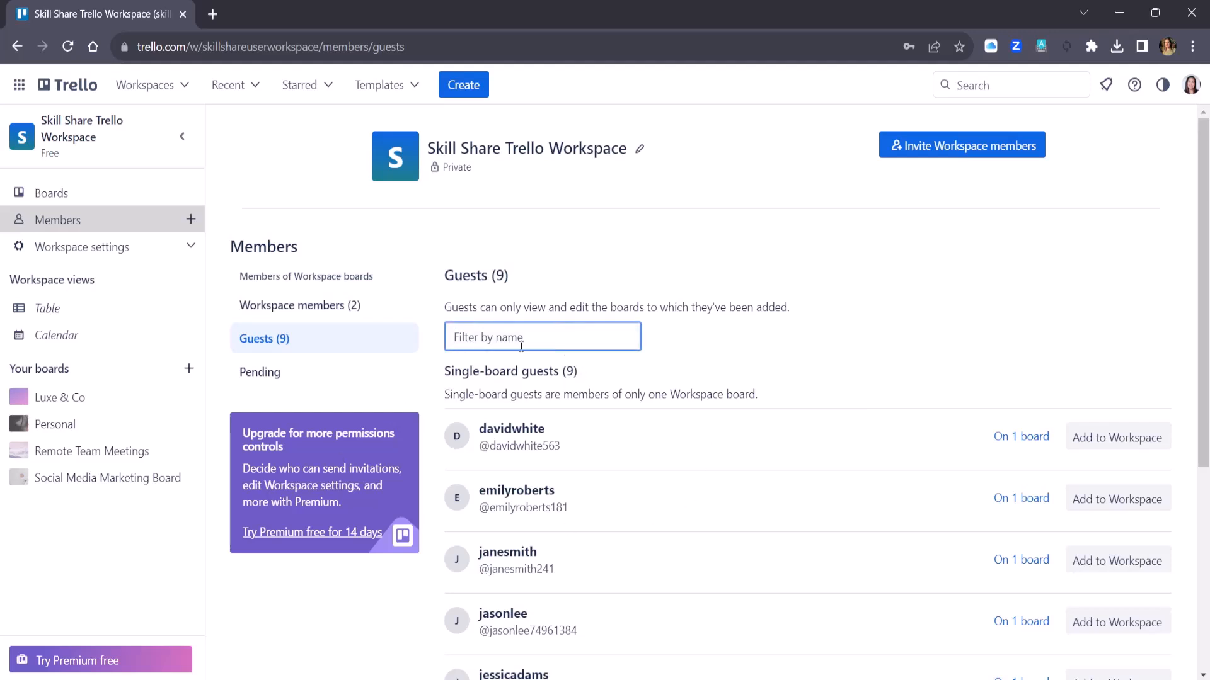
left_click(1023, 439)
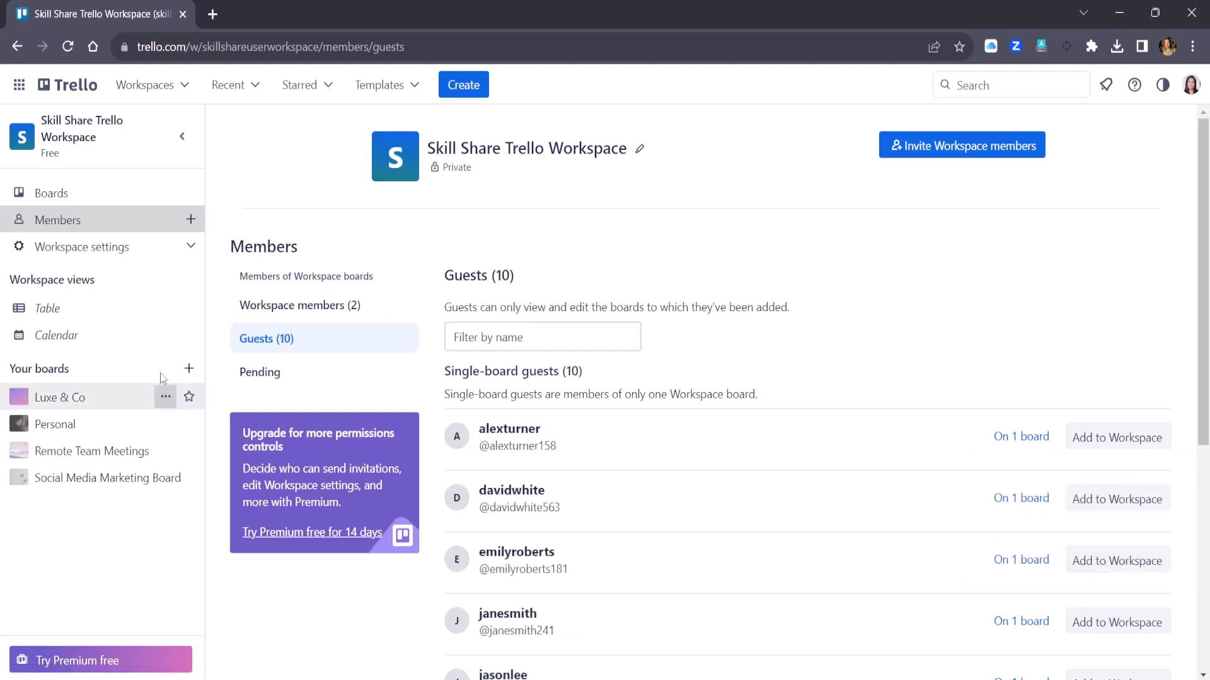
Step: Open sharing for the Luxe & Co board and find and select the person to invite by name
left_click(84, 402)
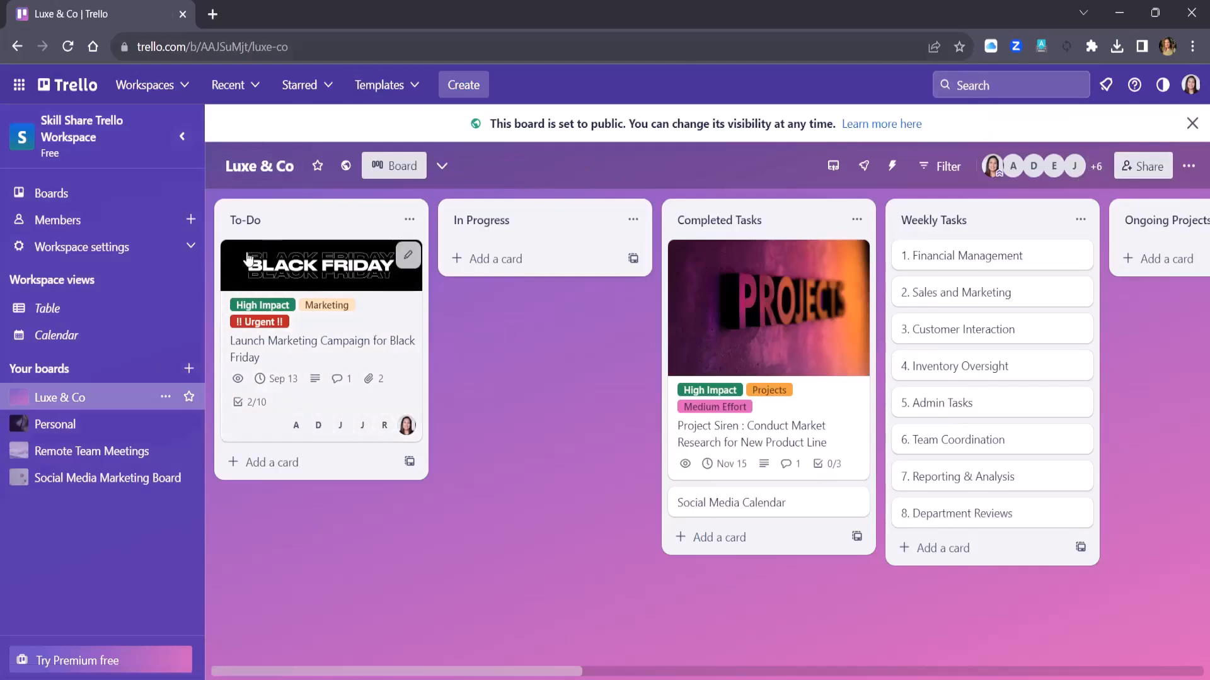
left_click(1138, 167)
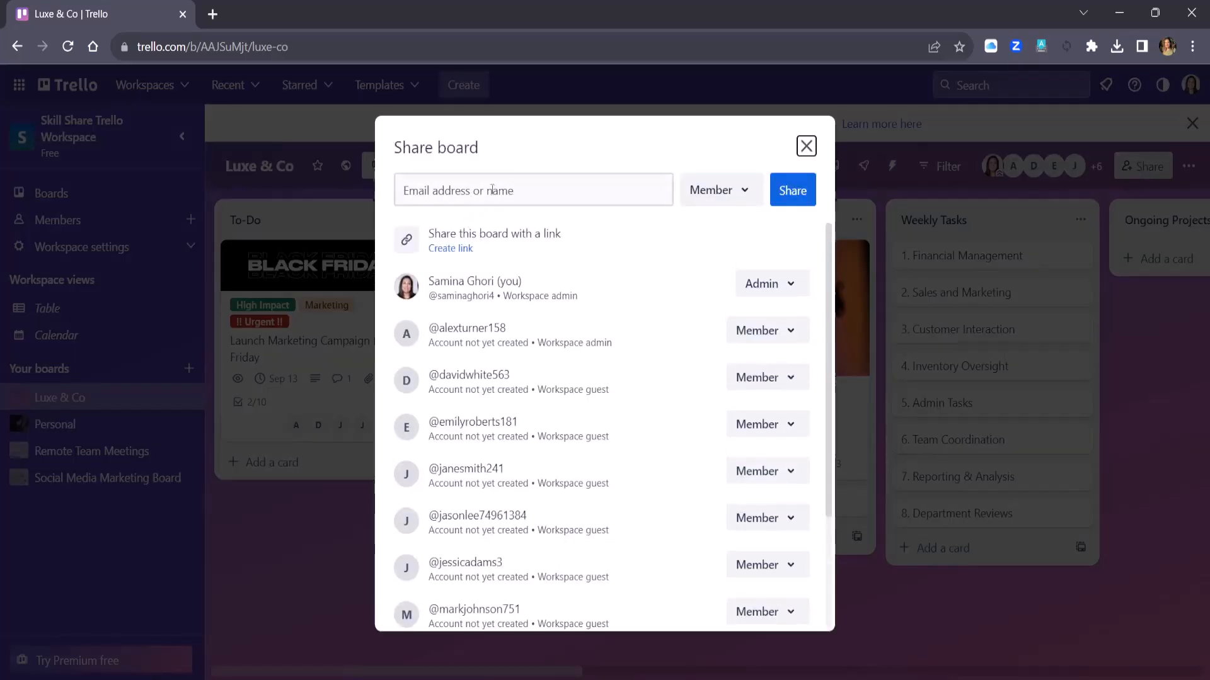
left_click(483, 189)
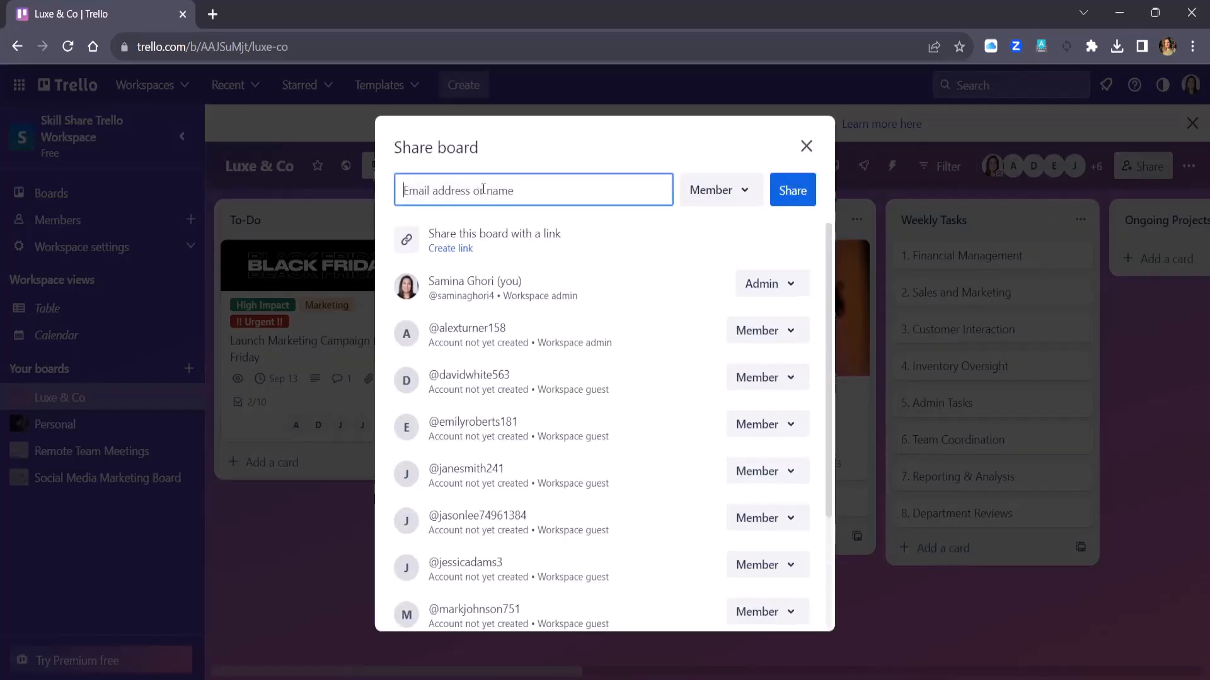
type("ali")
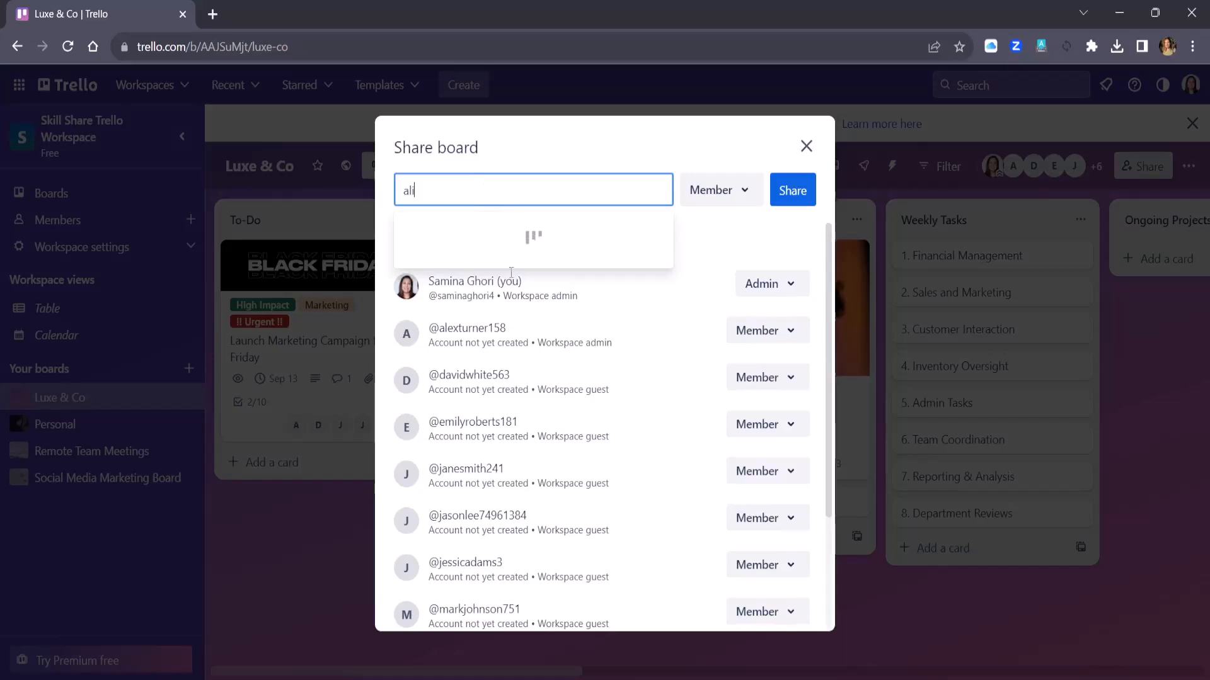
left_click(509, 252)
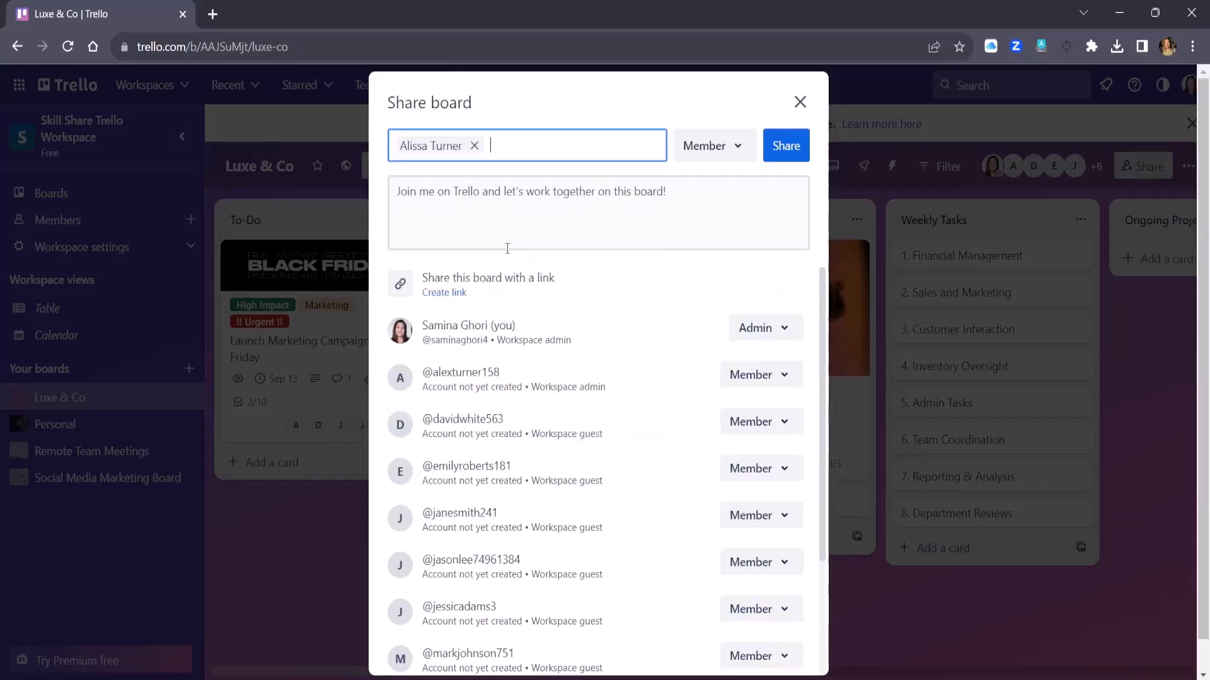
Step: Review the role options for the invitee and the permission options for an existing board member
left_click(735, 152)
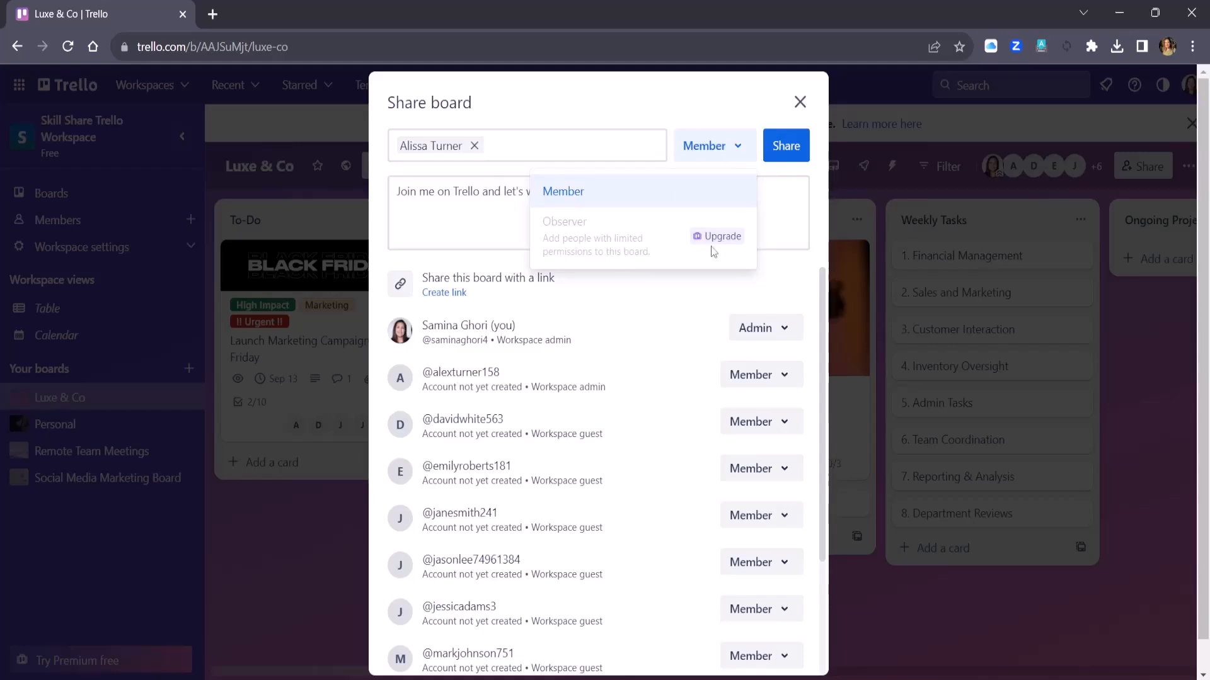
left_click(777, 209)
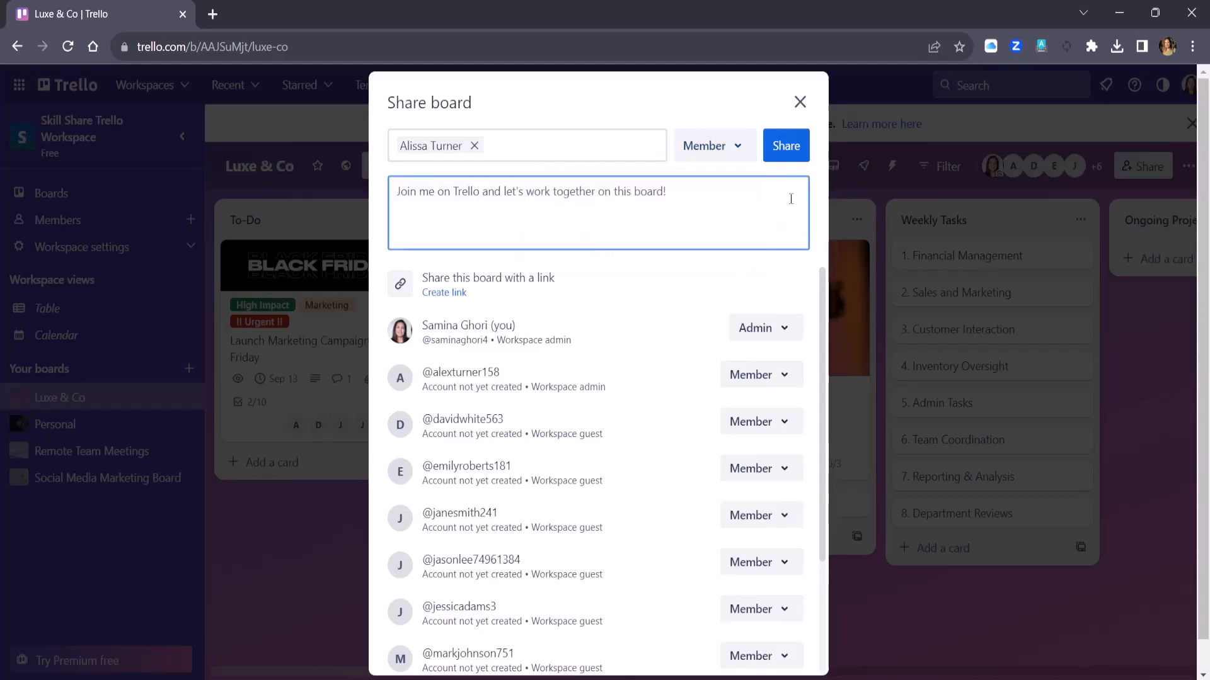
left_click(788, 383)
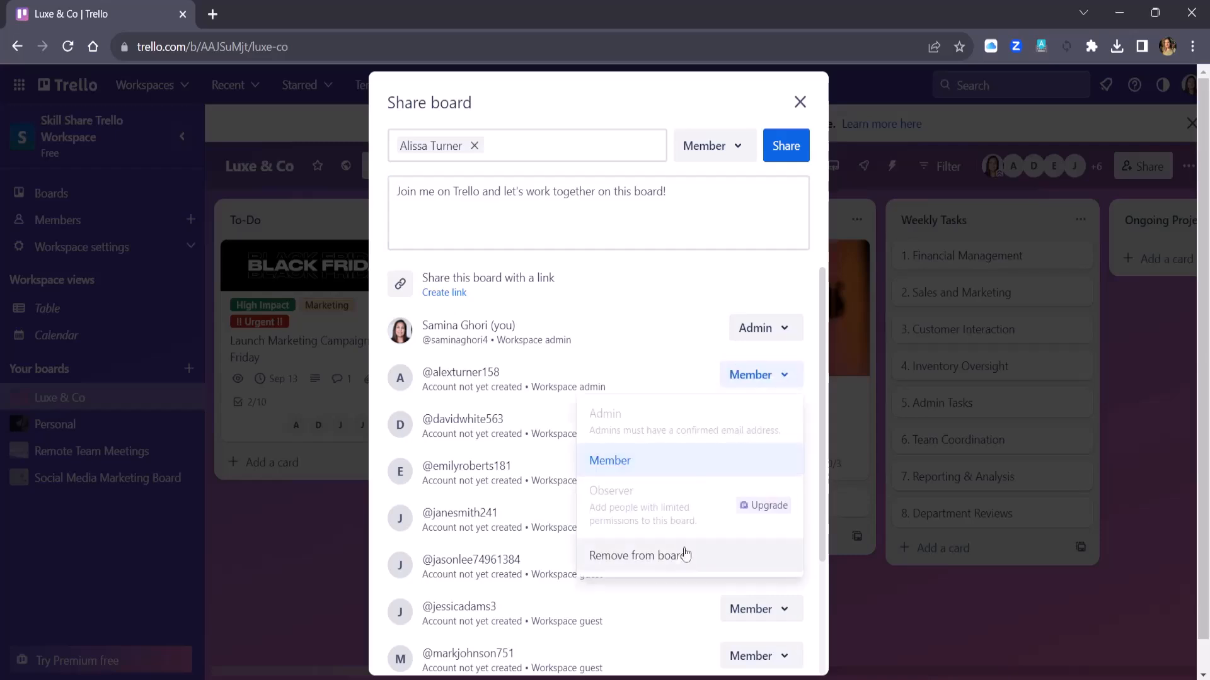
left_click(774, 290)
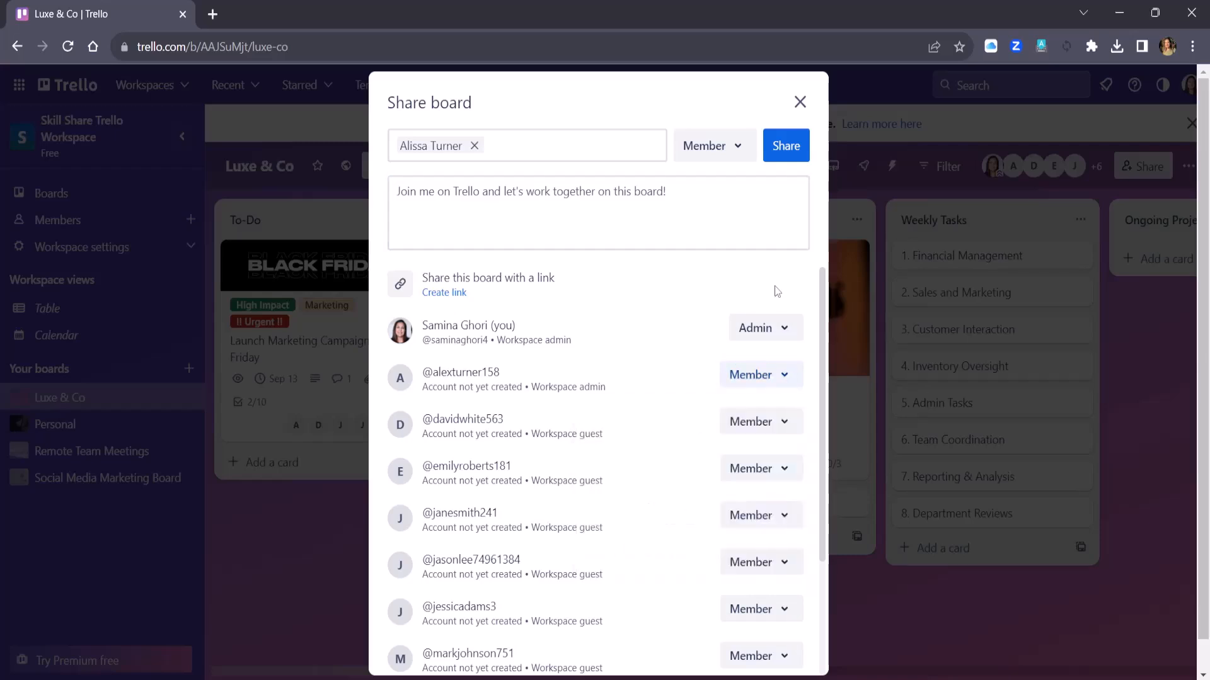
Step: Share the Luxe & Co board with the selected person as a Member and close the sharing dialog
left_click(787, 147)
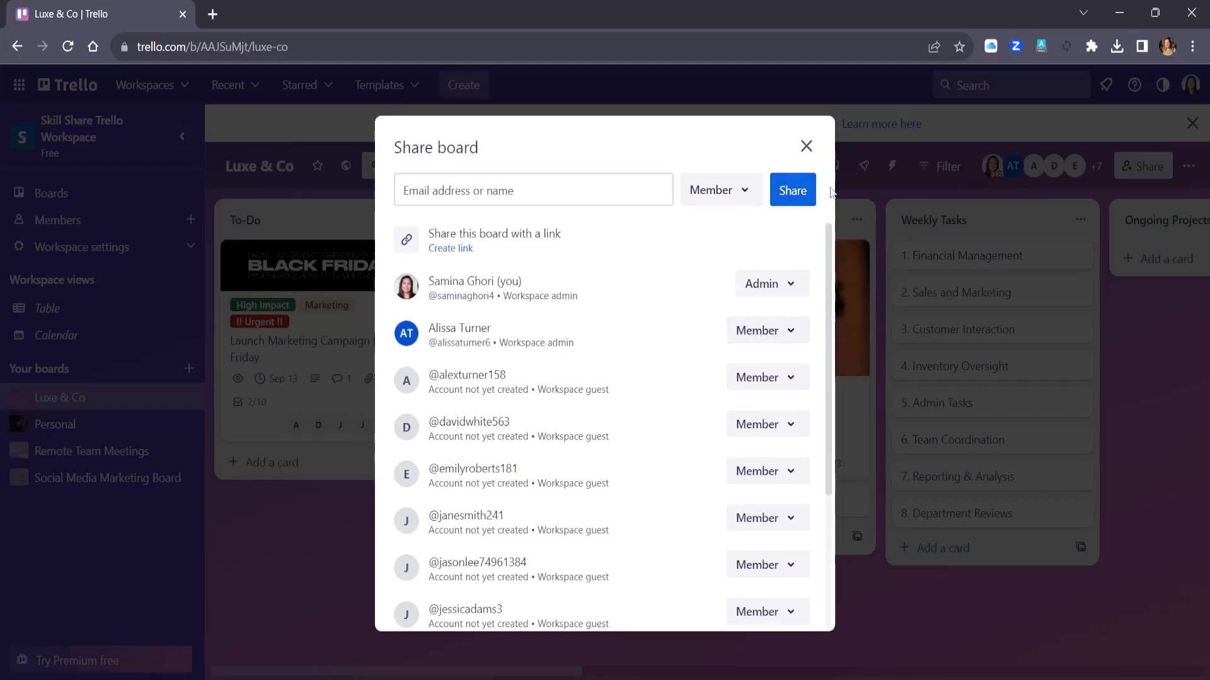
left_click(805, 147)
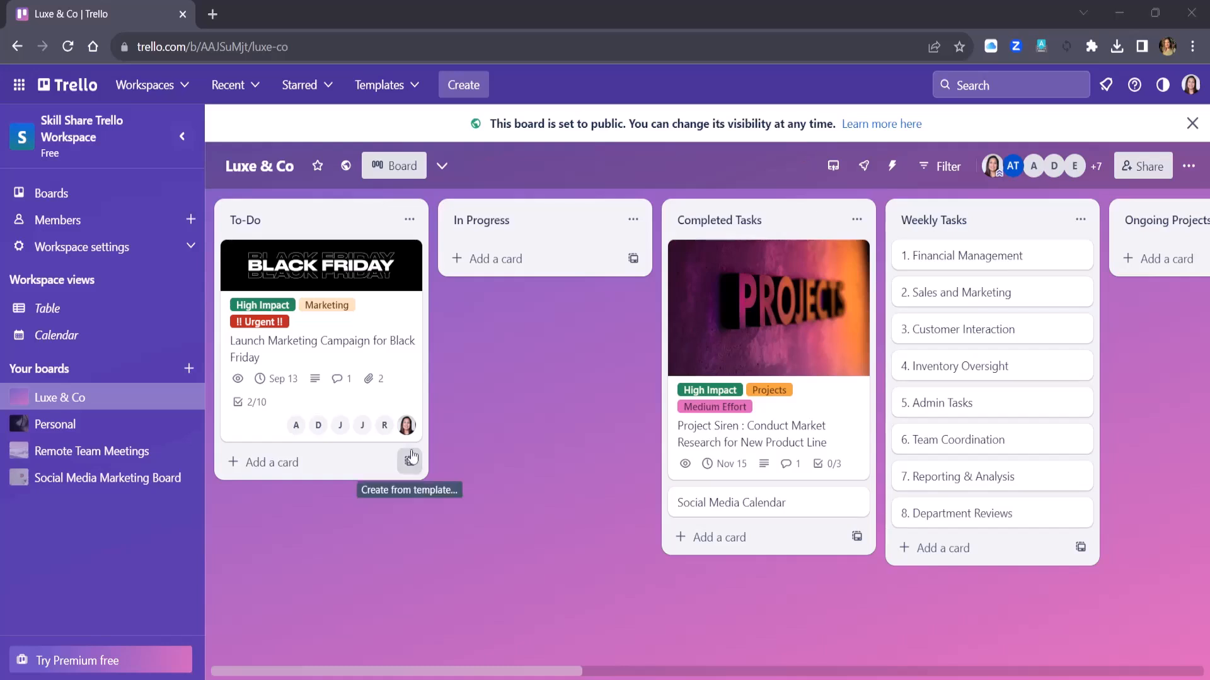
Step: Open the Launch Marketing Campaign for Black Friday card and view the board members that can be assigned to it
left_click(307, 271)
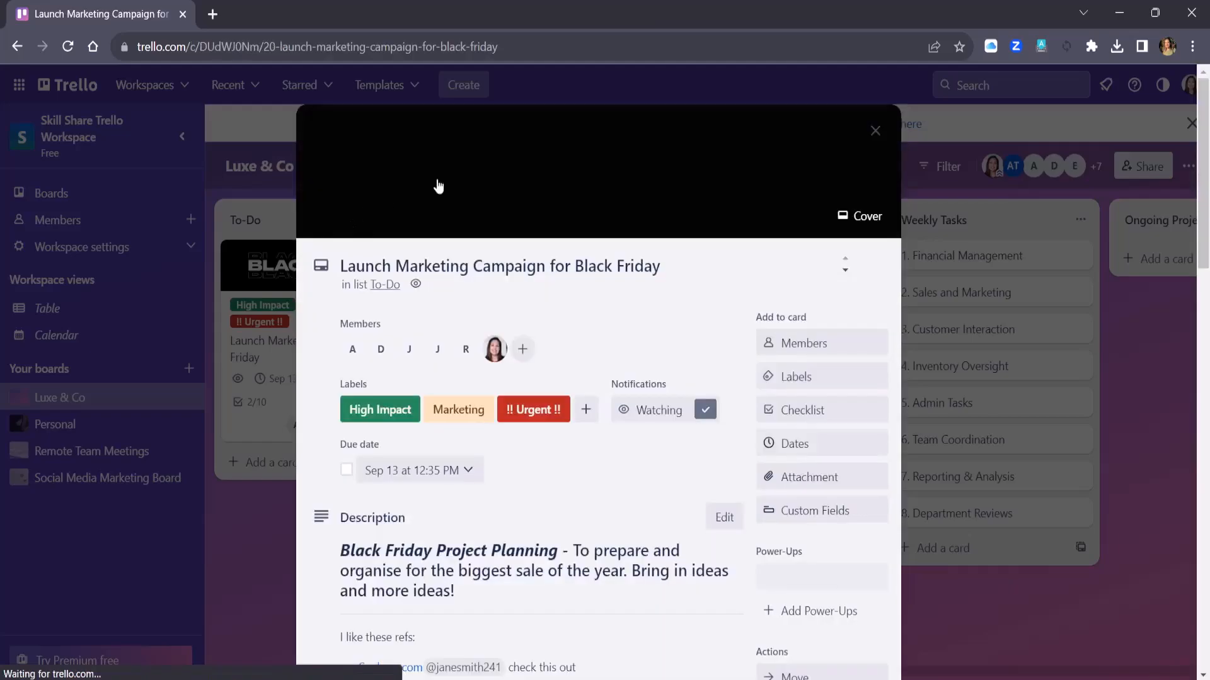
scroll(626, 424, "down", 2)
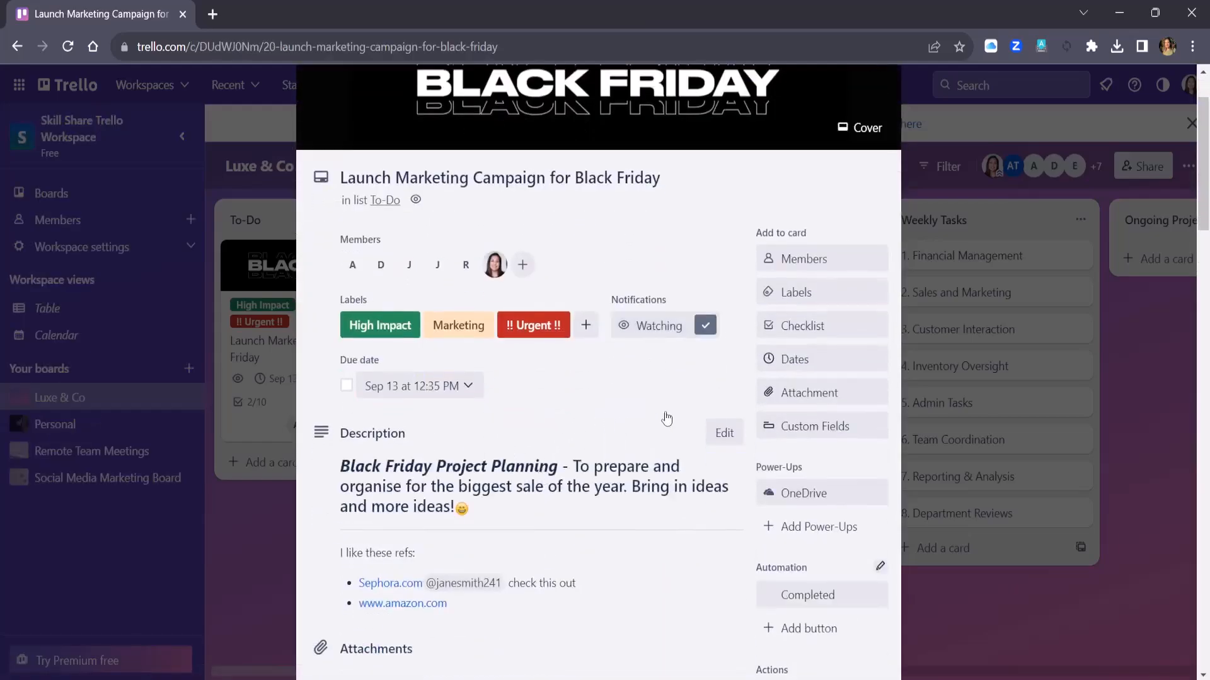
scroll(668, 419, "down", 3)
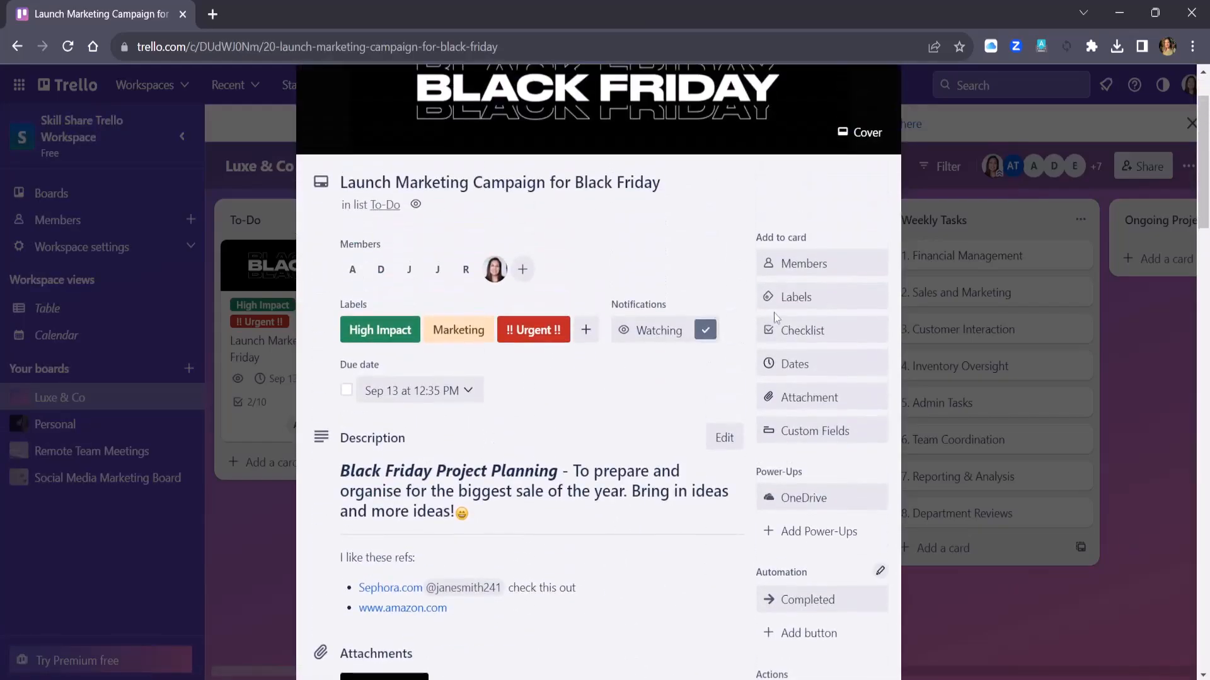
scroll(633, 386, "up", 3)
left_click(827, 266)
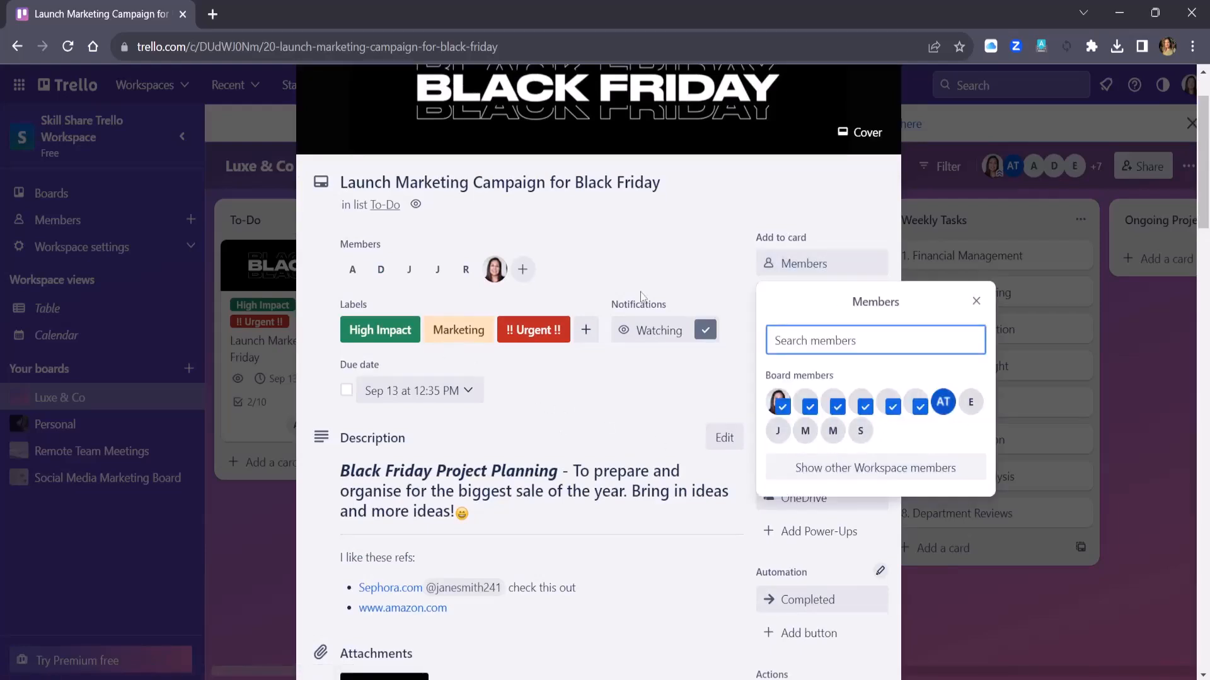
left_click(617, 407)
Step: Complete the "Create a campaign budget" checklist item and view its item actions and member assignment option
scroll(595, 447, "down", 9)
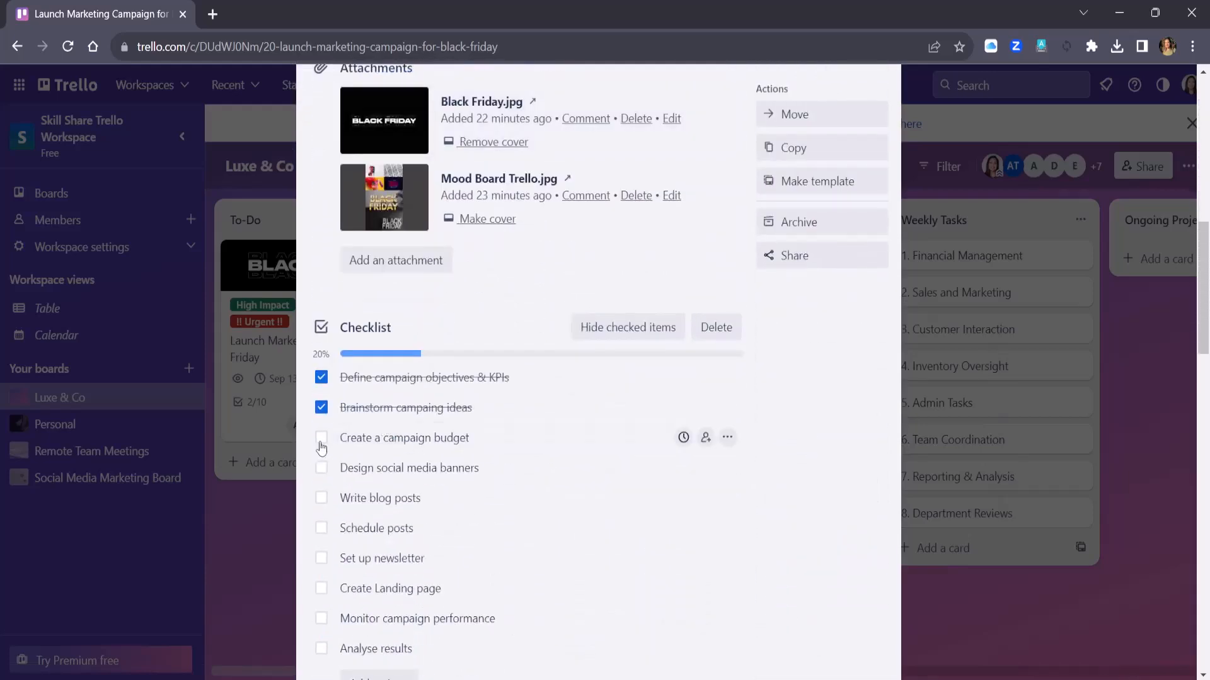
left_click(322, 438)
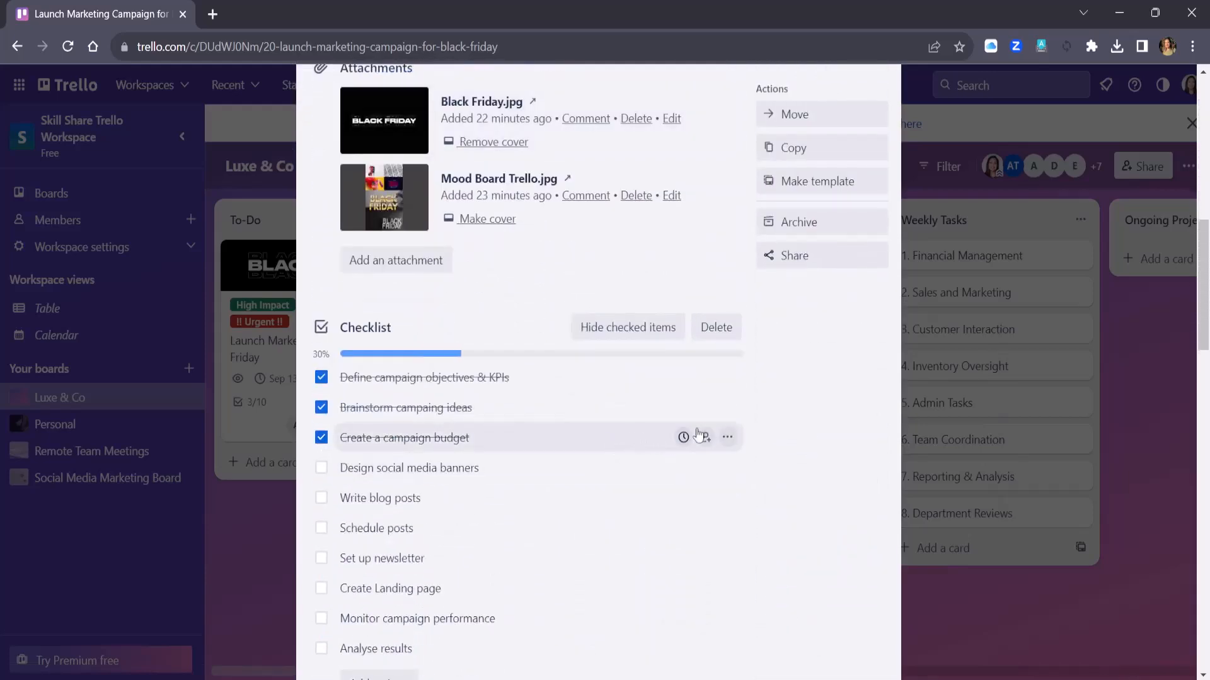
left_click(728, 439)
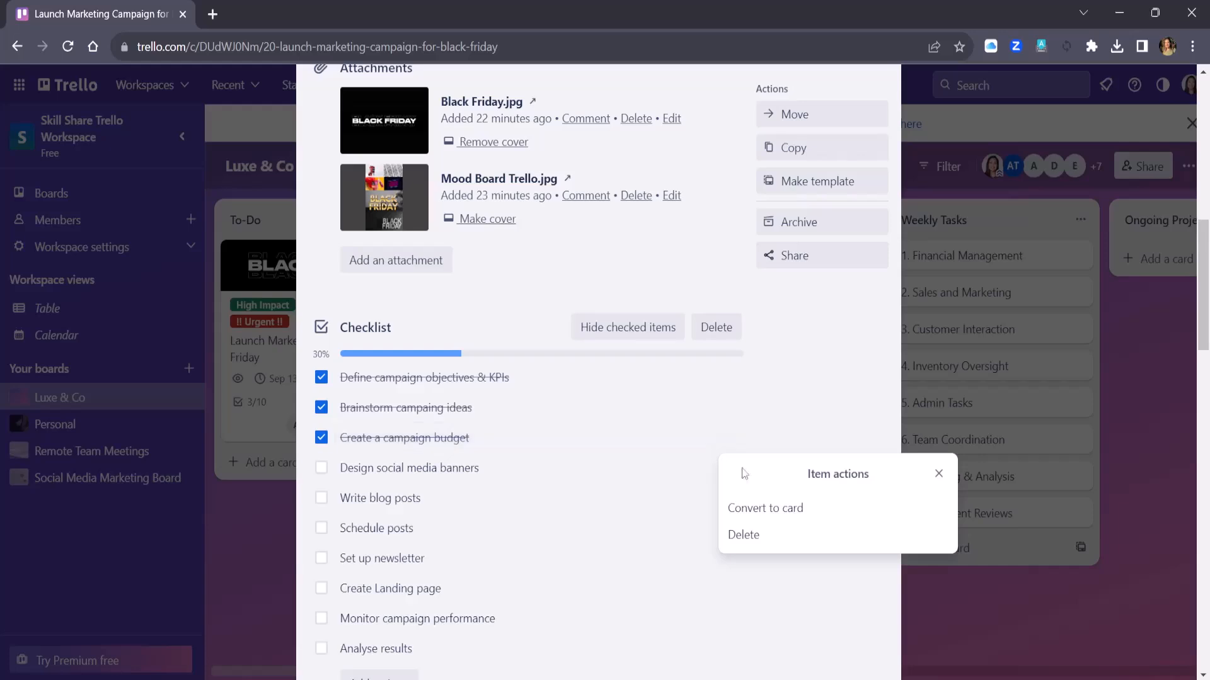
left_click(706, 437)
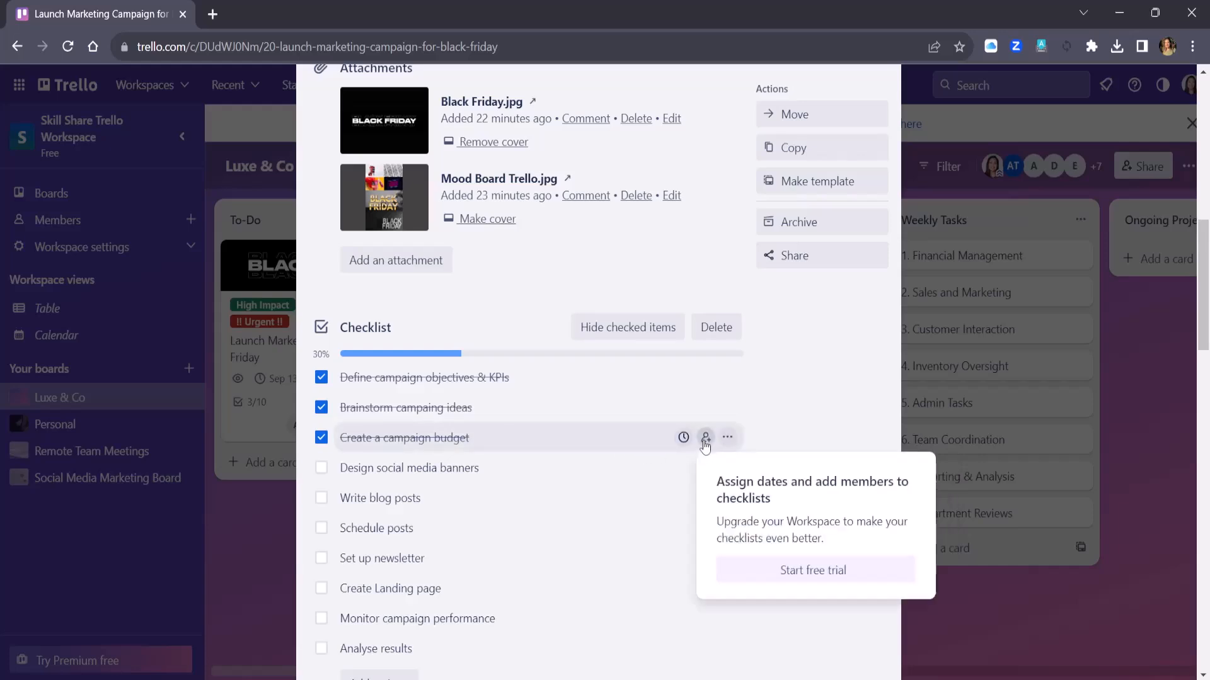
Step: Start a new comment in the Black Friday card's activity section
scroll(657, 526, "down", 5)
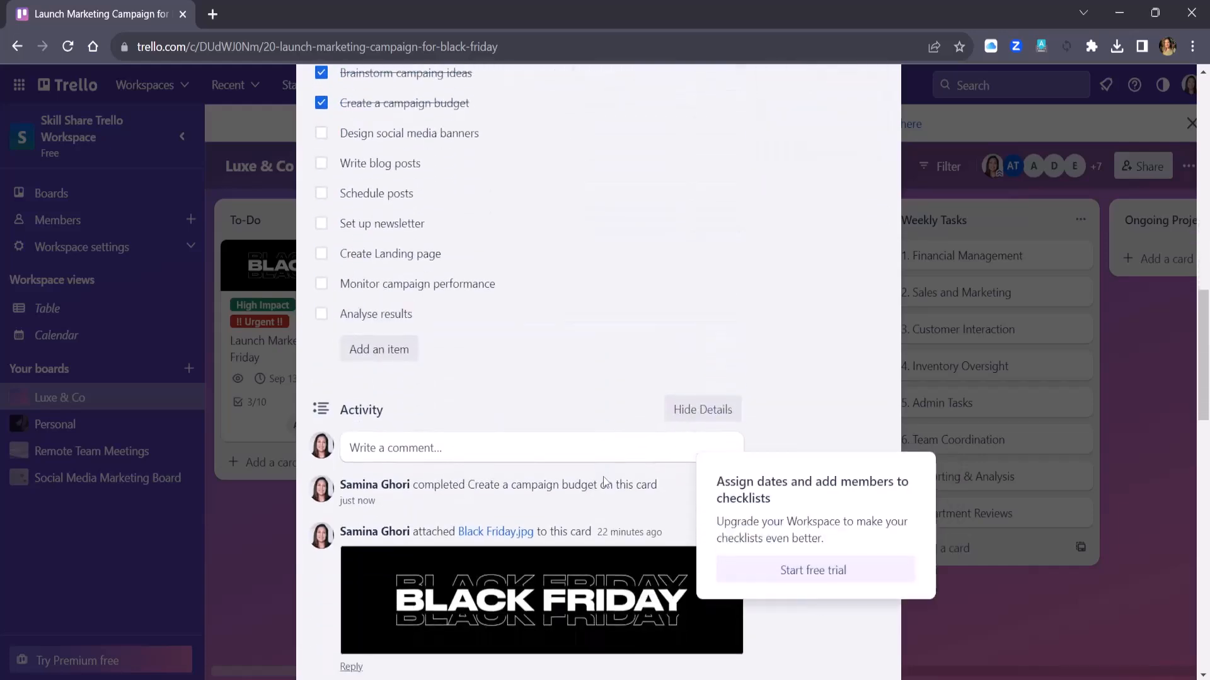
left_click(465, 455)
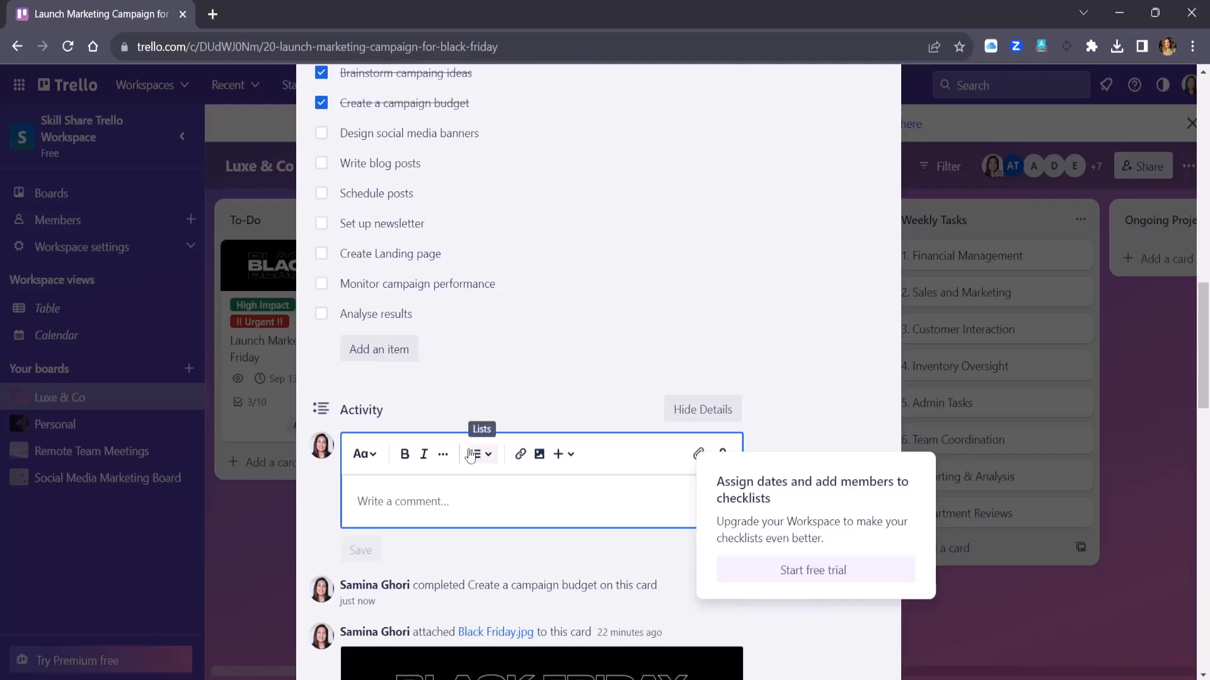
Step: Post a comment on the card mentioning the invited team member with the text "over to you Design social media banners"
type("@aliss")
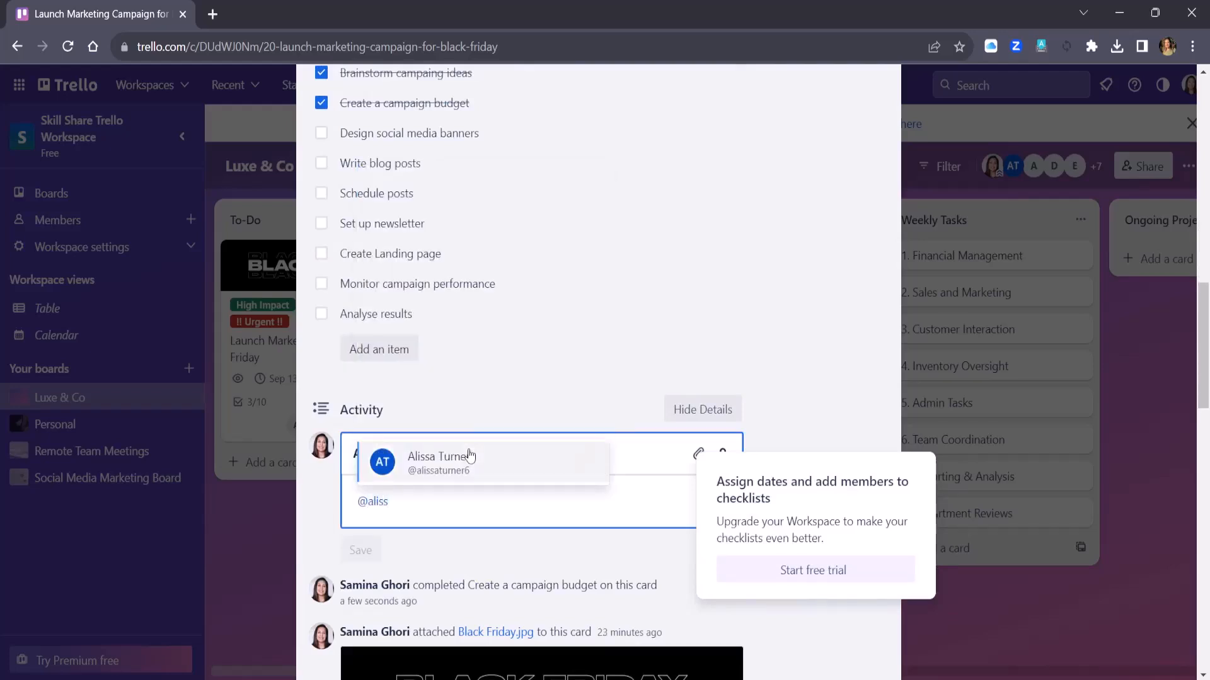
left_click(469, 455)
type("over to you")
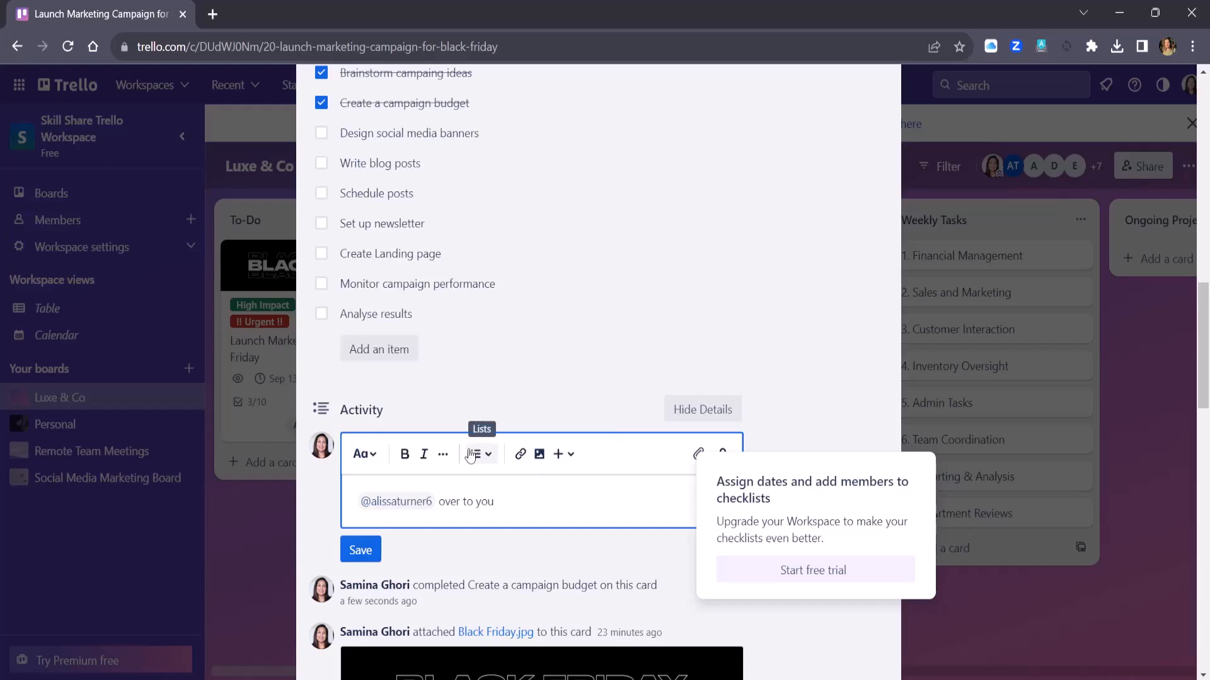
type(" Design social media banners")
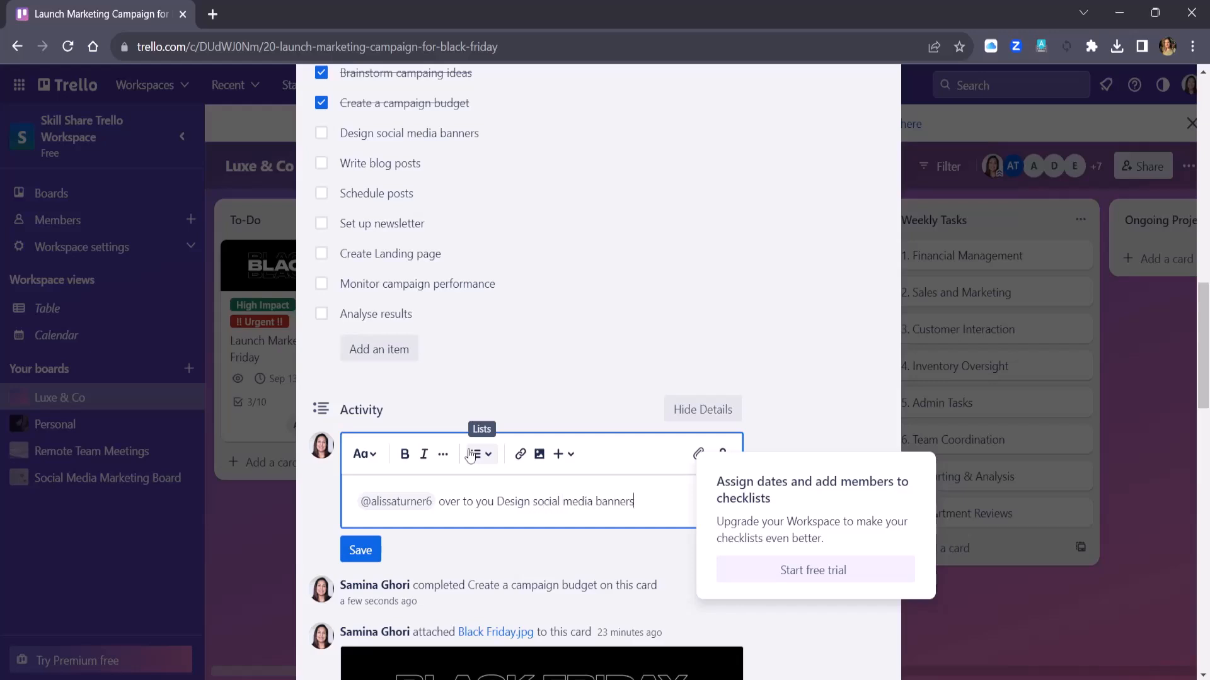
scroll(554, 291, "up", 2)
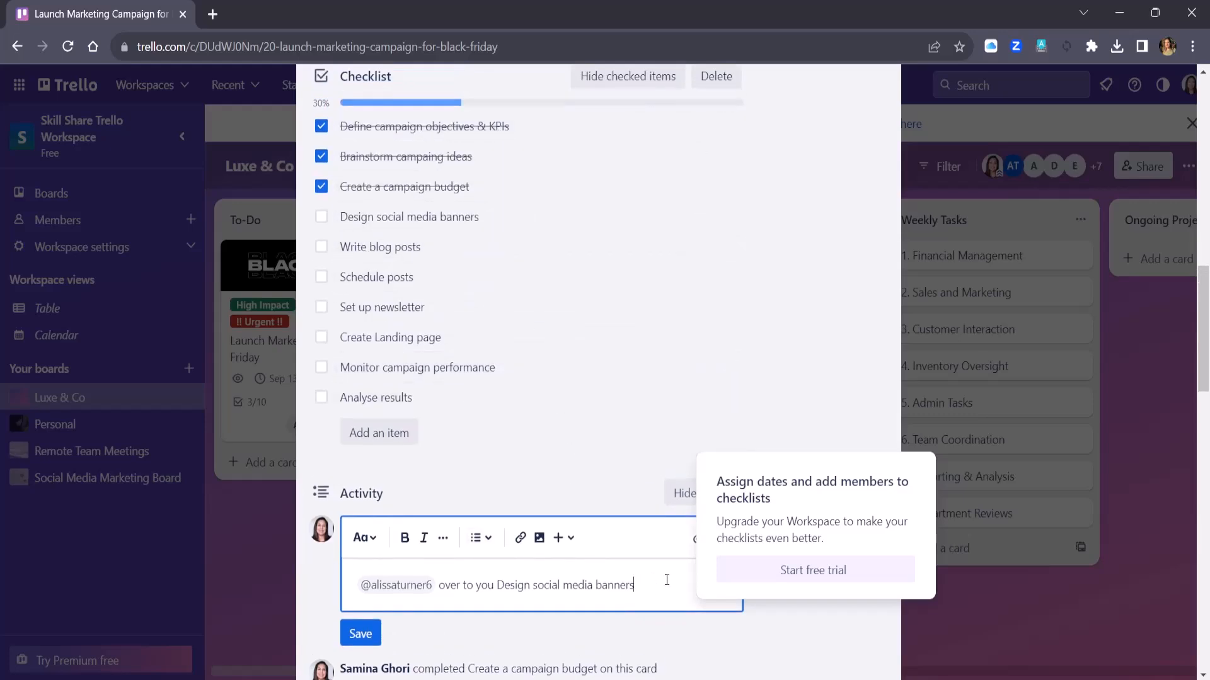
key("Return")
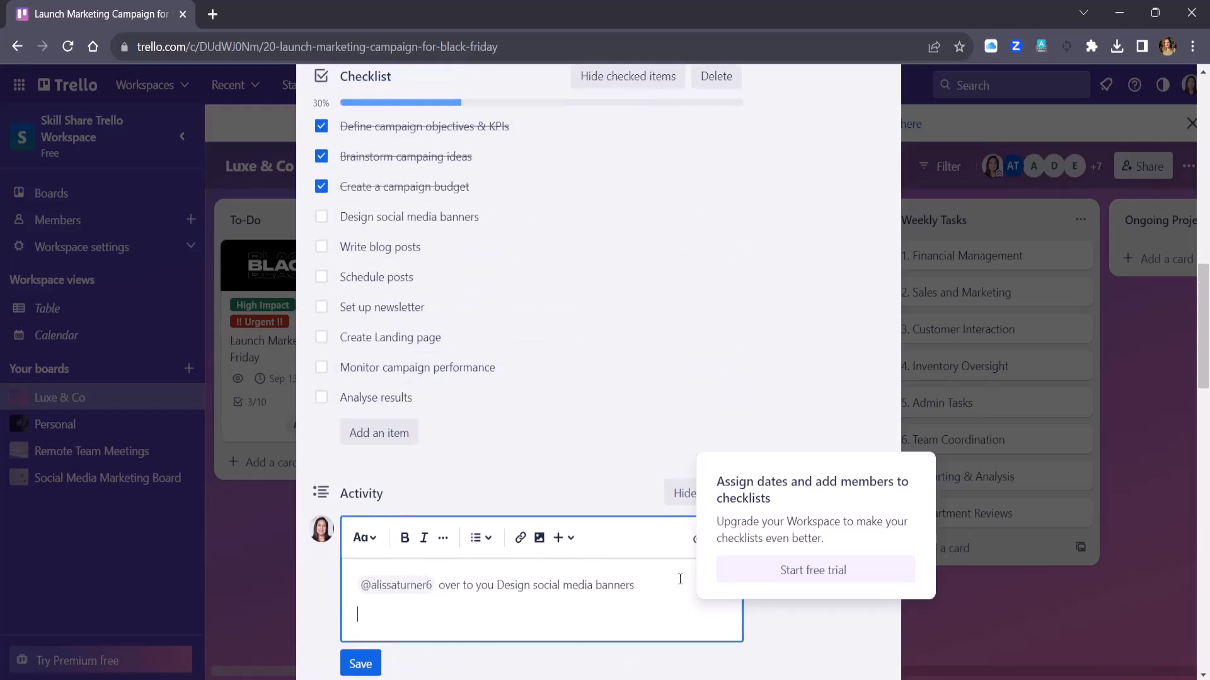
left_click(361, 664)
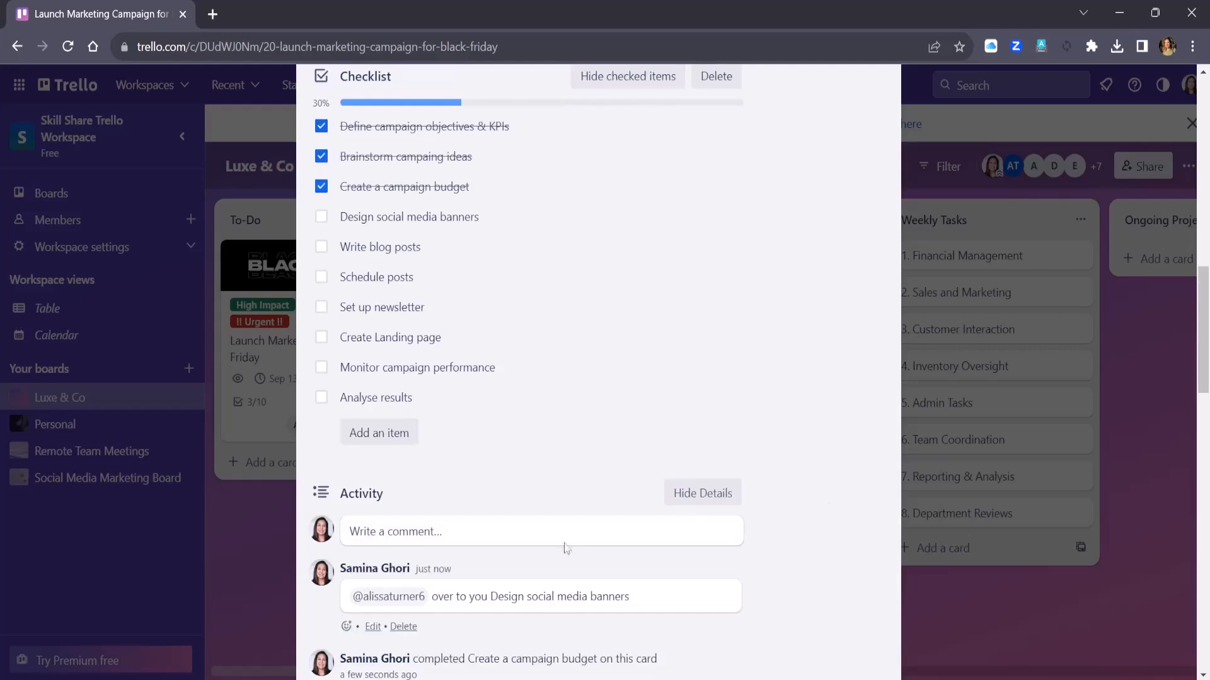
Step: Review the card's activity feed, checklist, attachments and description
scroll(565, 391, "down", 1)
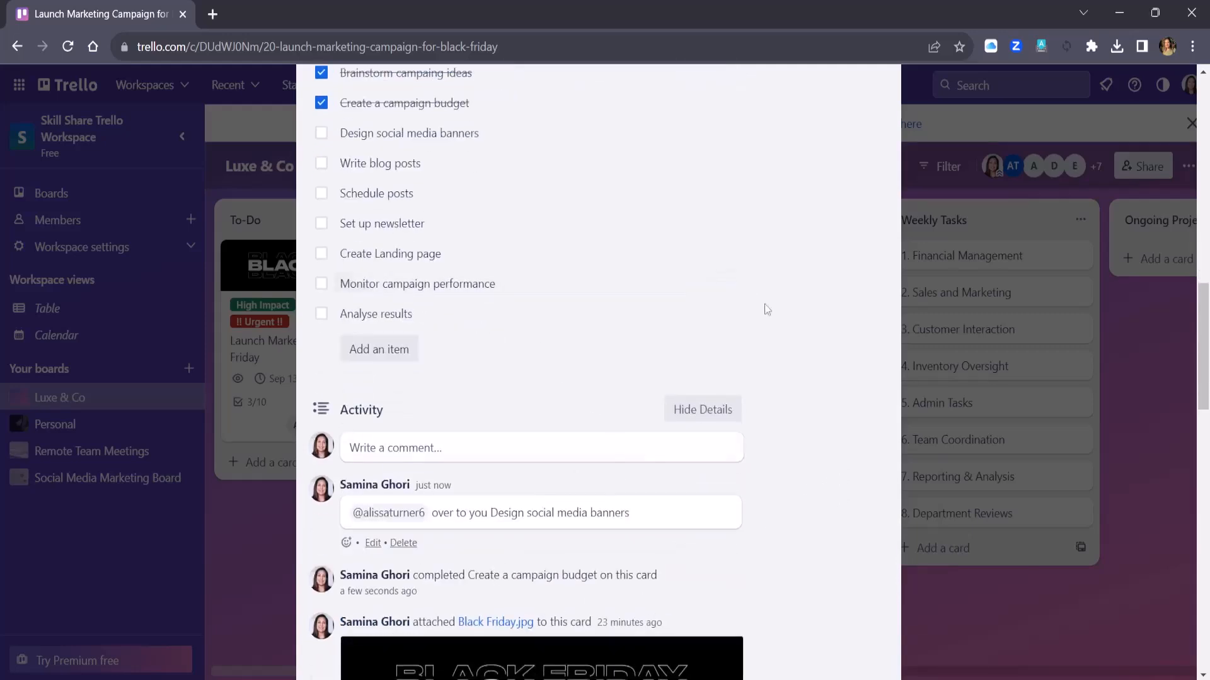
scroll(679, 434, "down", 2)
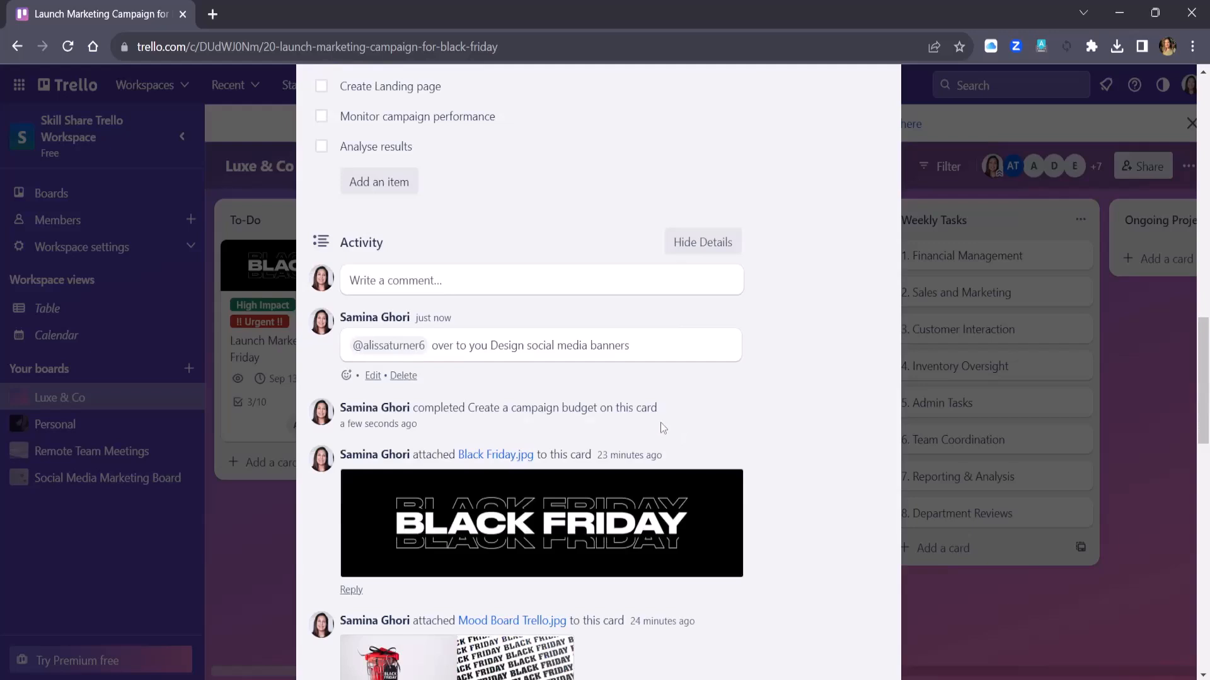
scroll(639, 398, "up", 1)
scroll(640, 391, "up", 3)
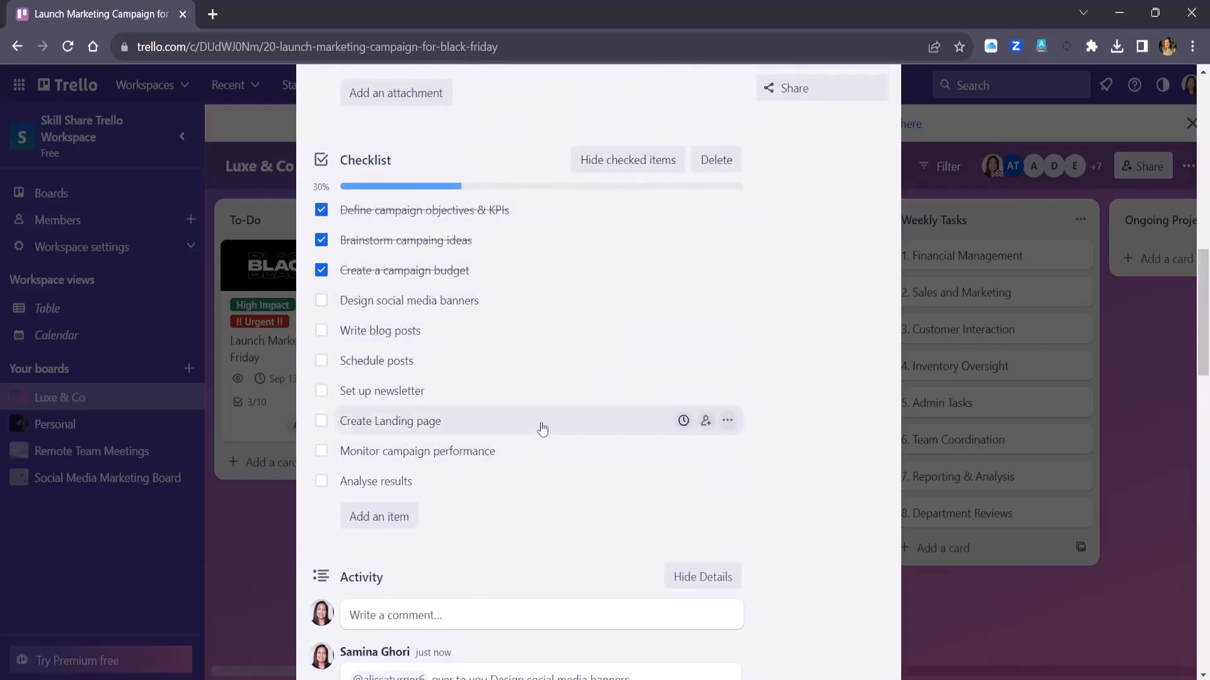
scroll(542, 427, "up", 2)
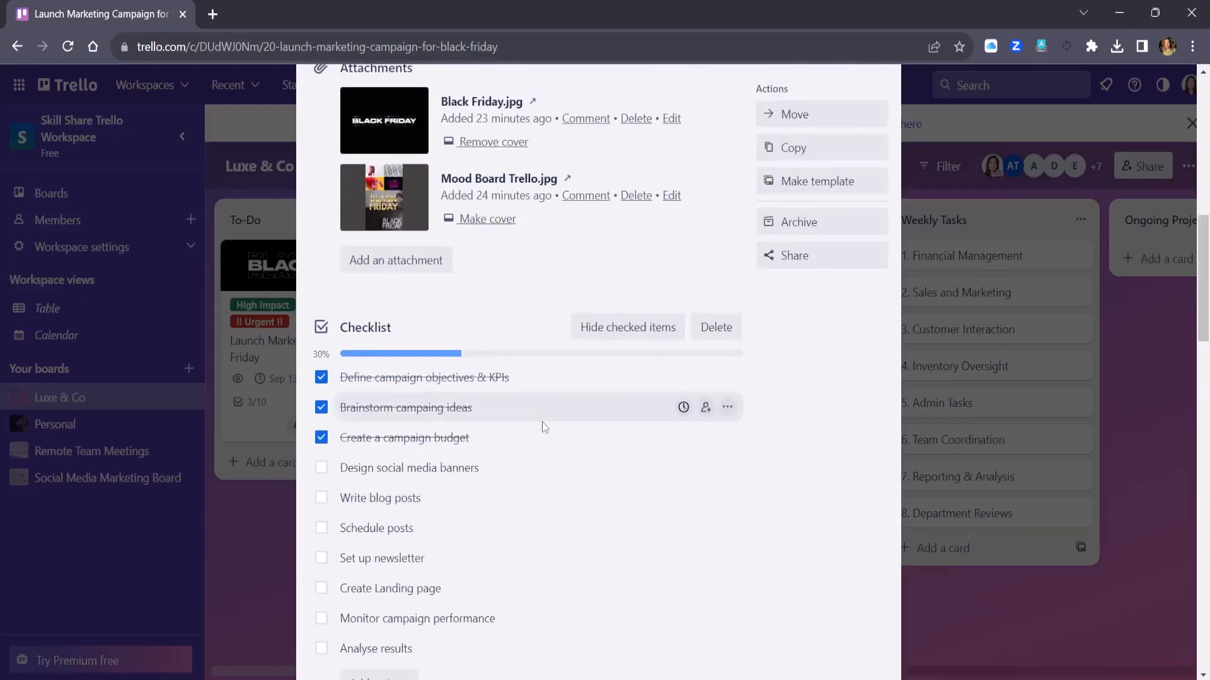
scroll(605, 466, "up", 4)
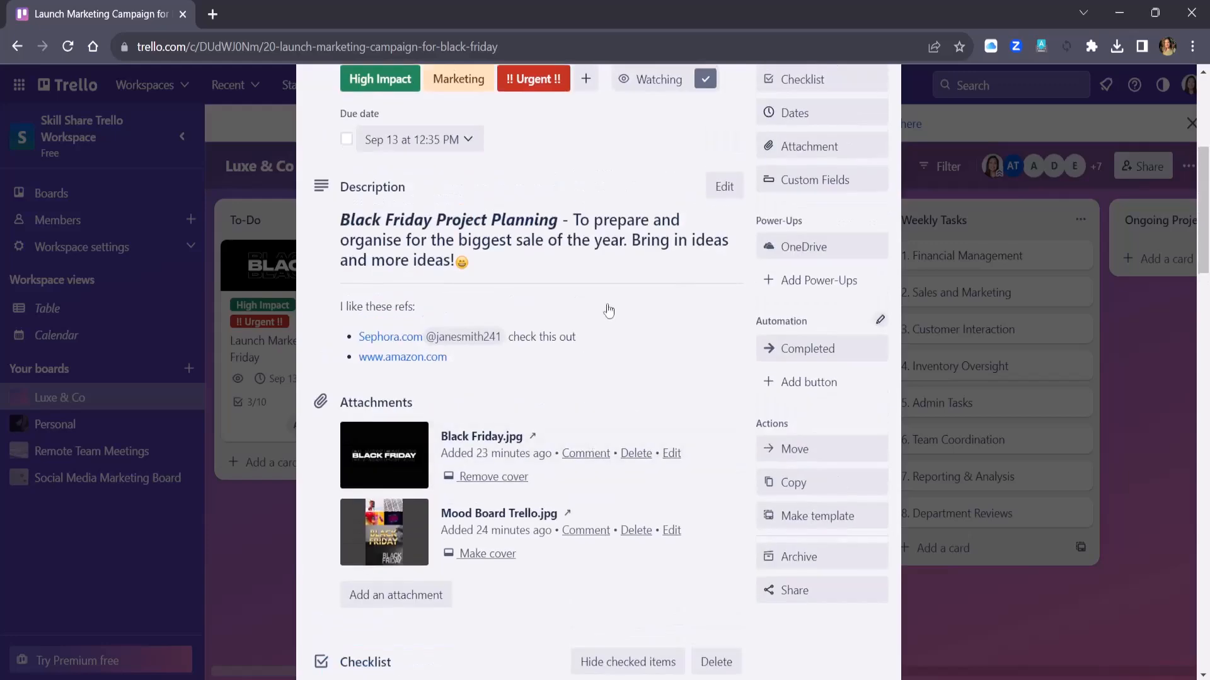
scroll(556, 379, "up", 4)
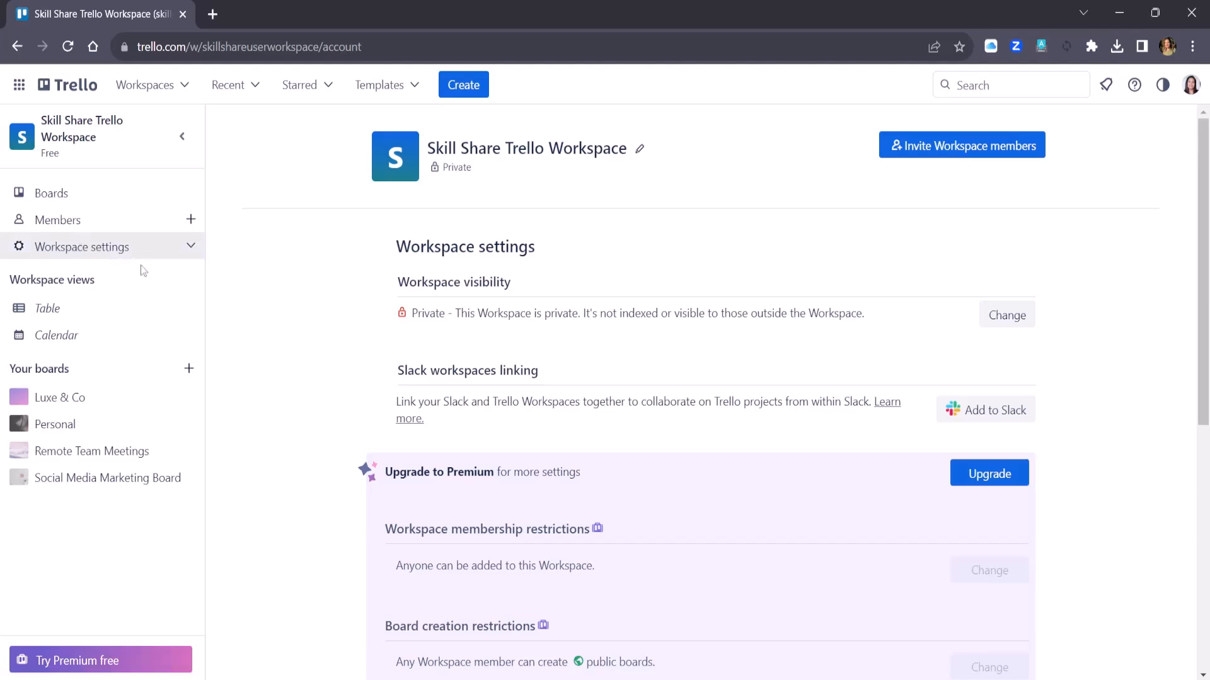
Step: Examine the workspace visibility description and its Private and Public options in the workspace settings, leaving the selection as is
left_click_drag(448, 313, 829, 324)
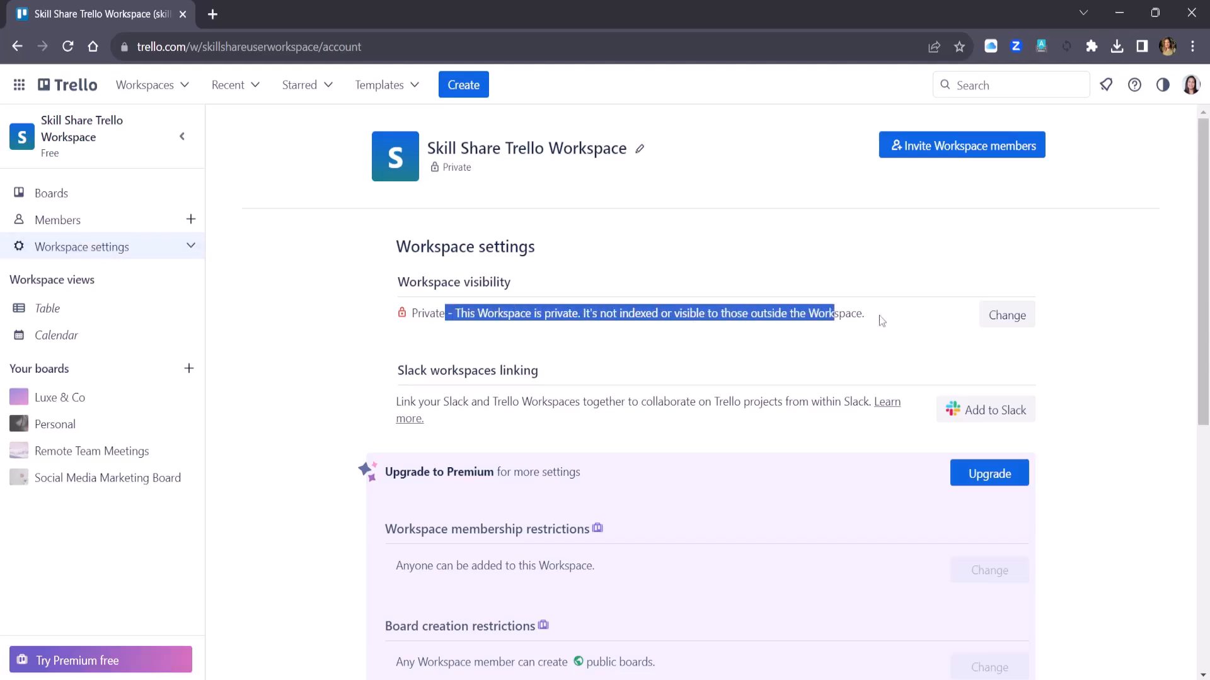
left_click(835, 308)
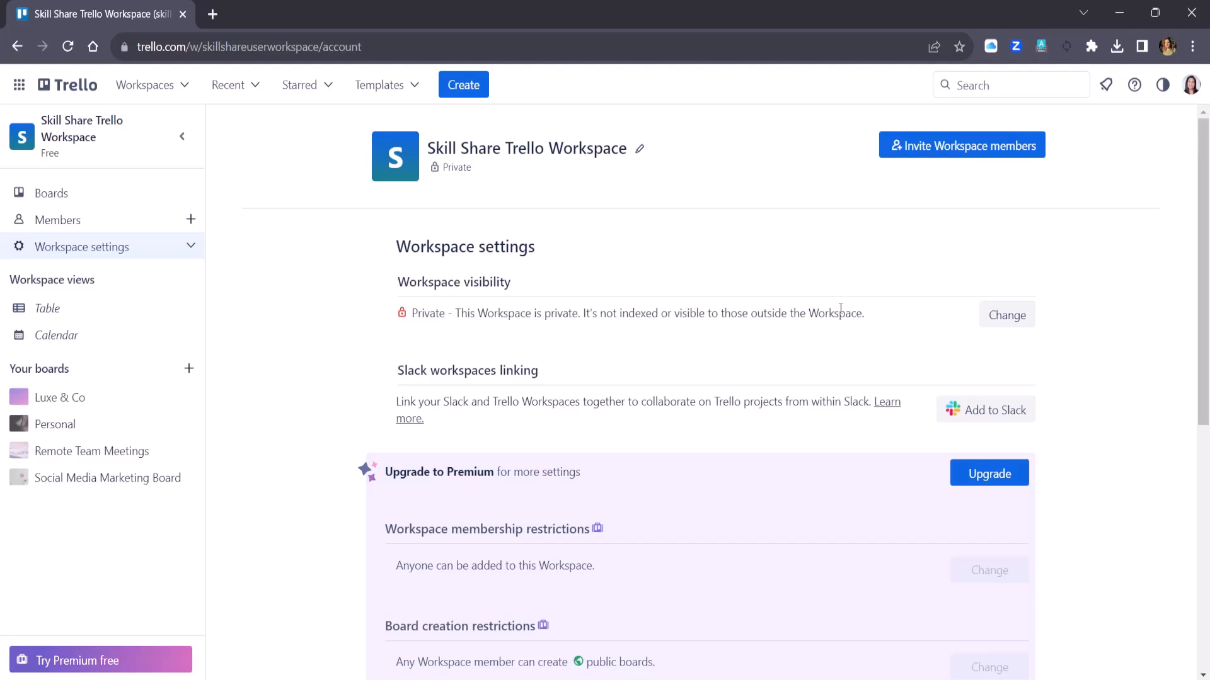
left_click(1008, 323)
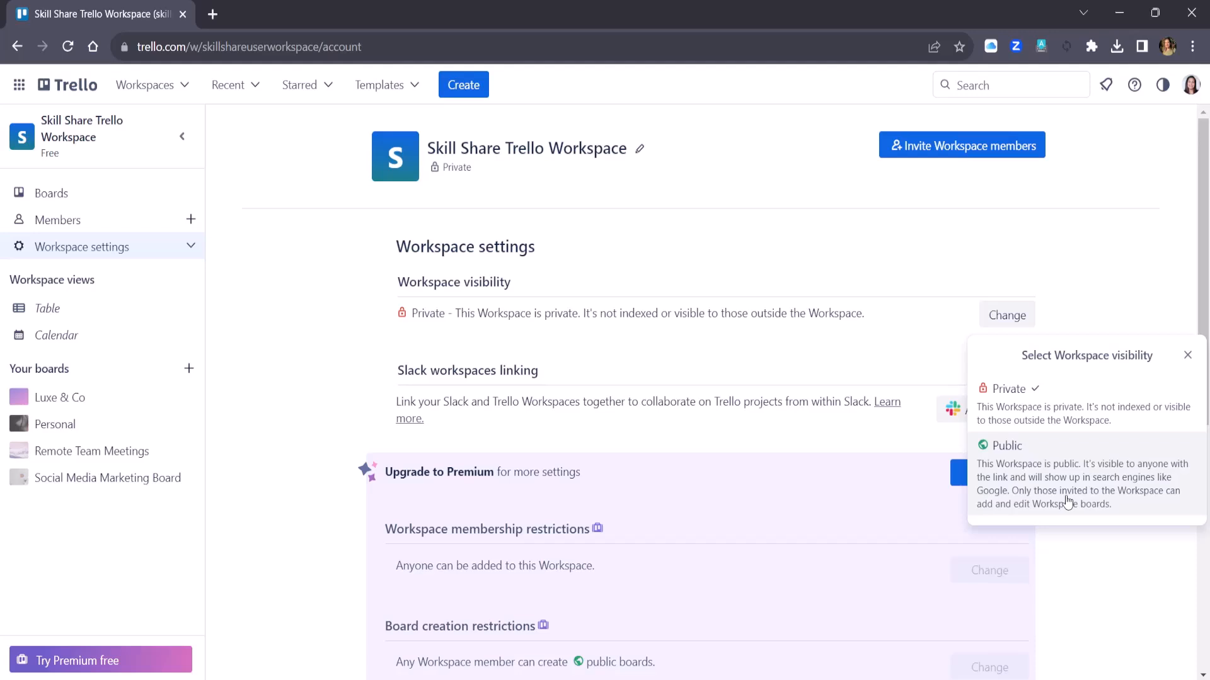
left_click(1085, 275)
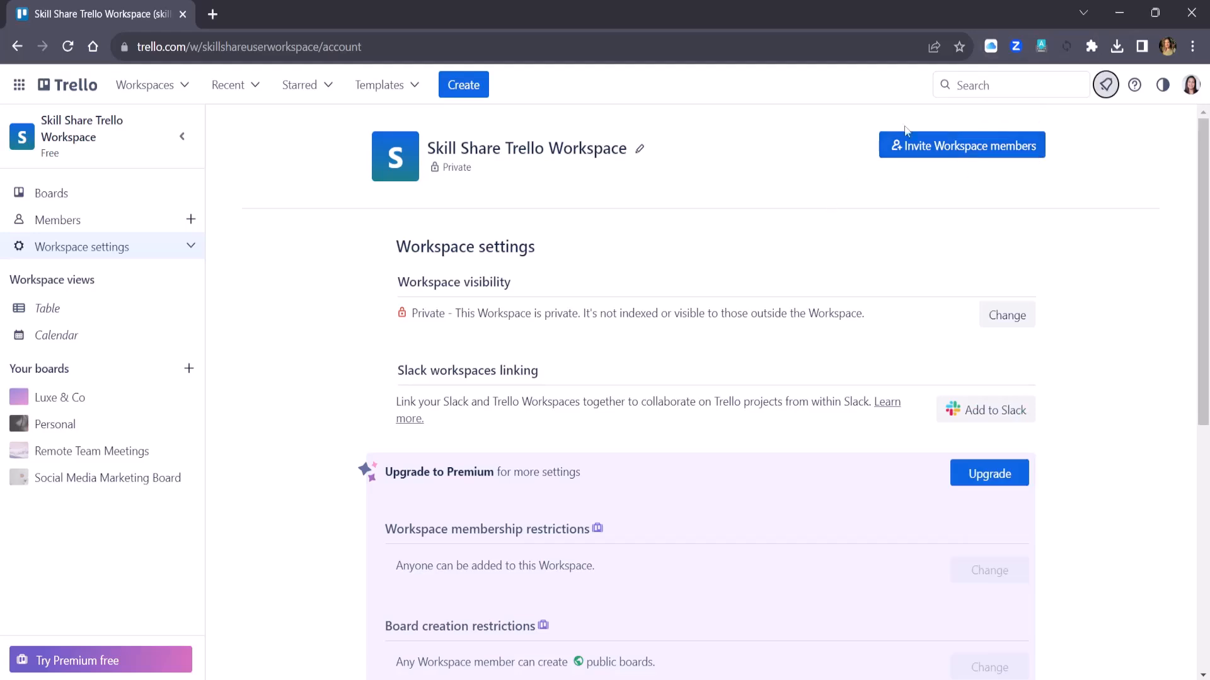
Step: View all notifications by turning off the unread-only filter, and turn the filter back on
left_click(1105, 86)
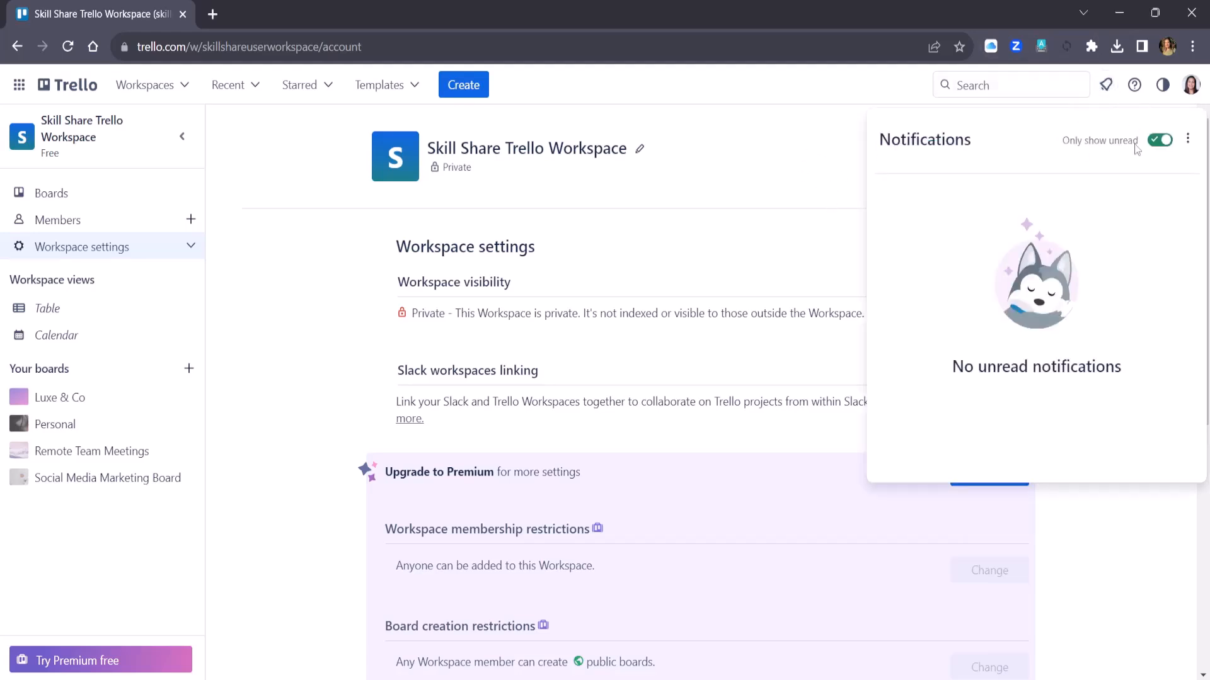
left_click(1163, 141)
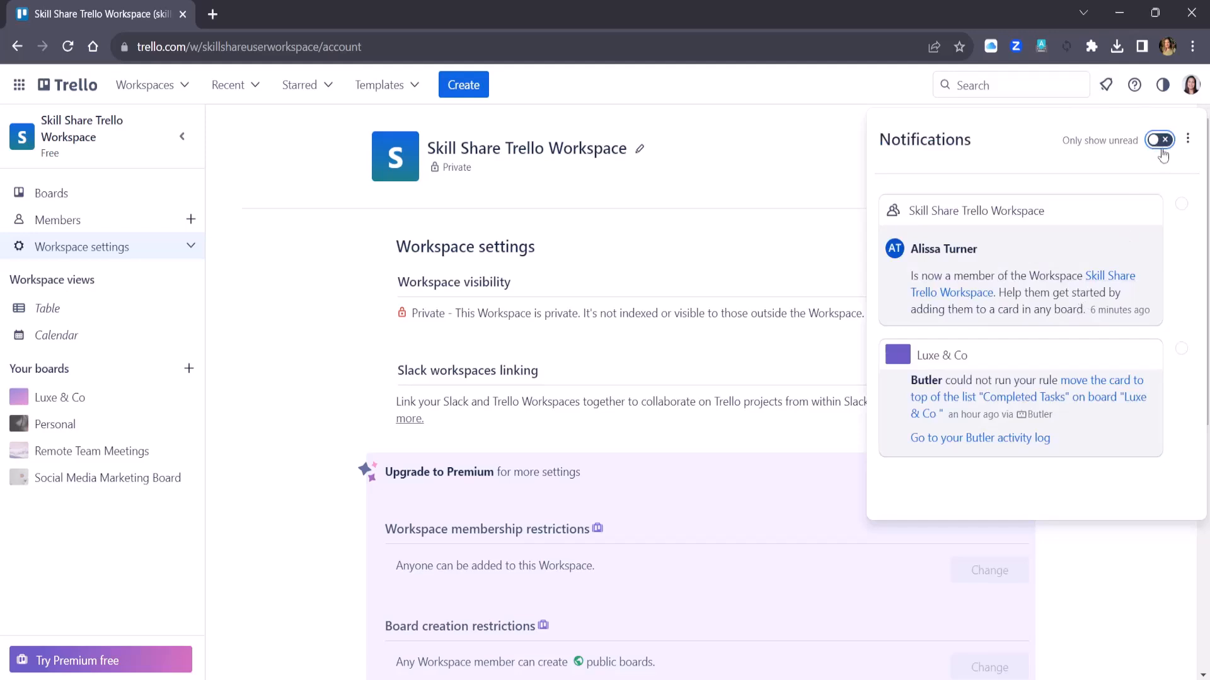
left_click(1163, 140)
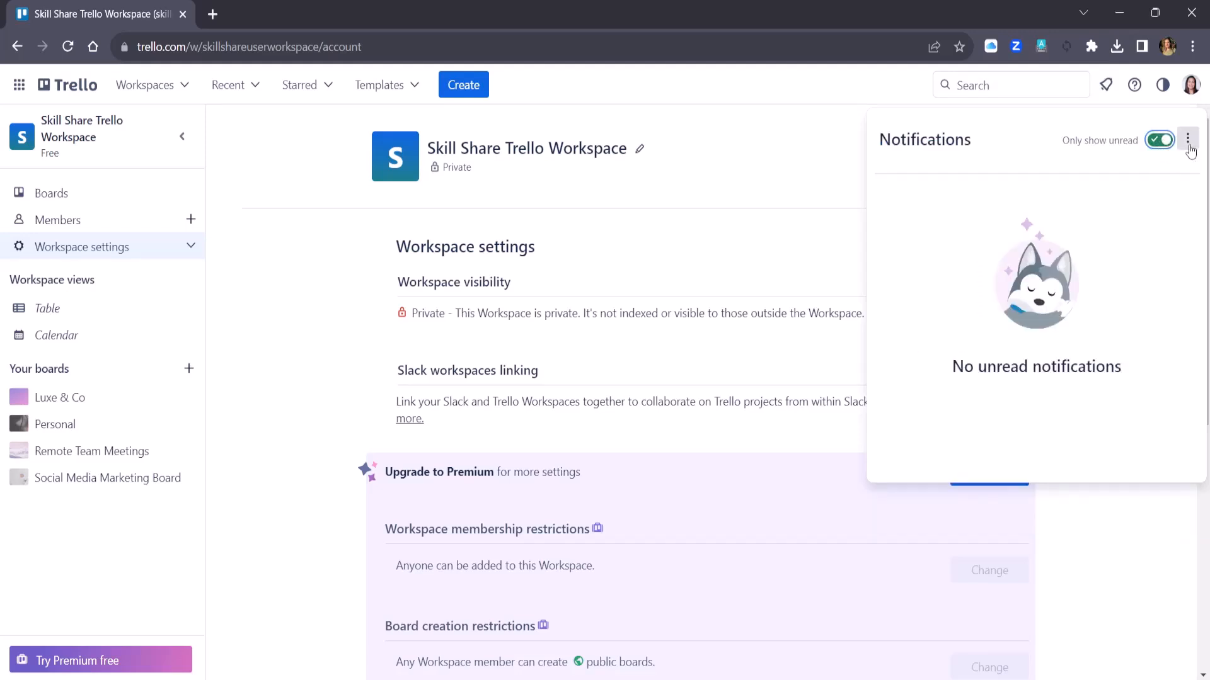
Step: Open the notification settings and inspect the available notification email frequency options without choosing a different one
left_click(1189, 146)
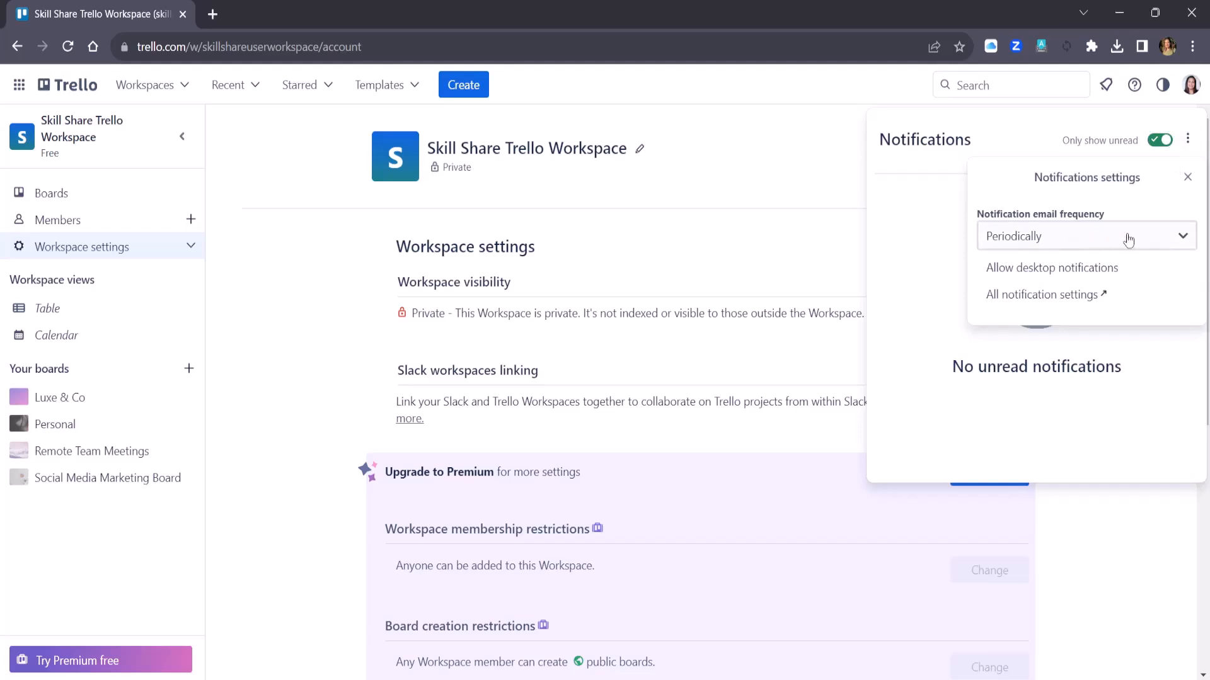
left_click(1162, 247)
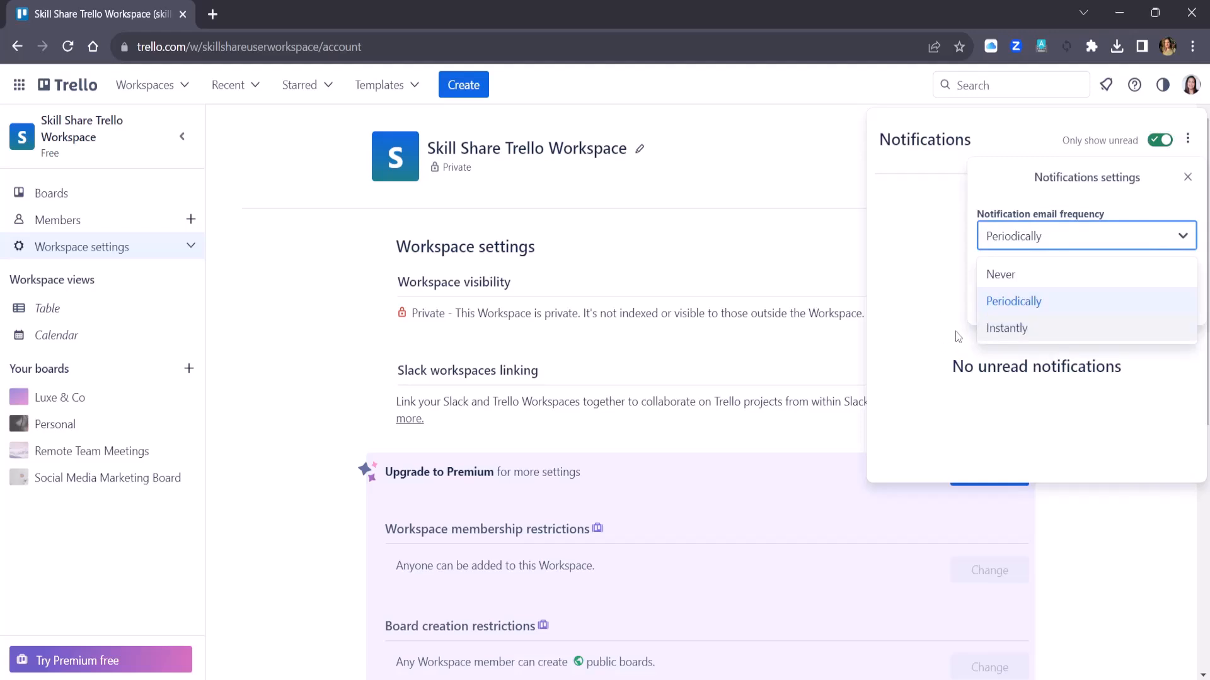
left_click(1052, 357)
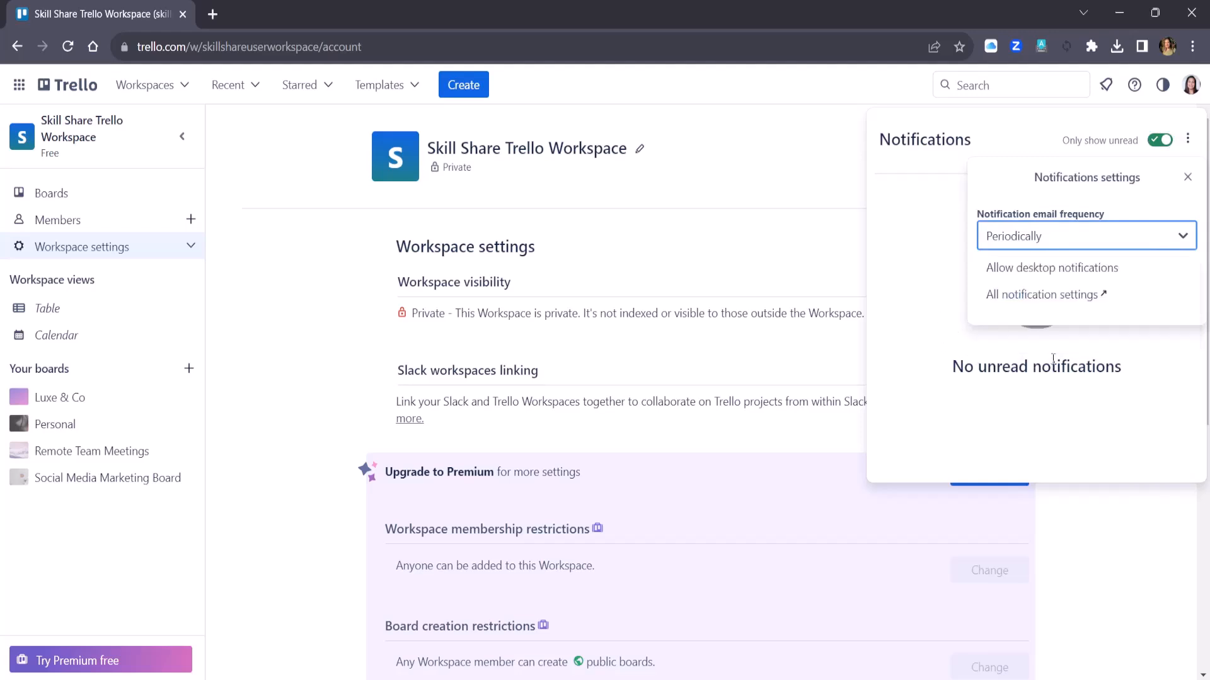
left_click(1052, 358)
left_click(1186, 145)
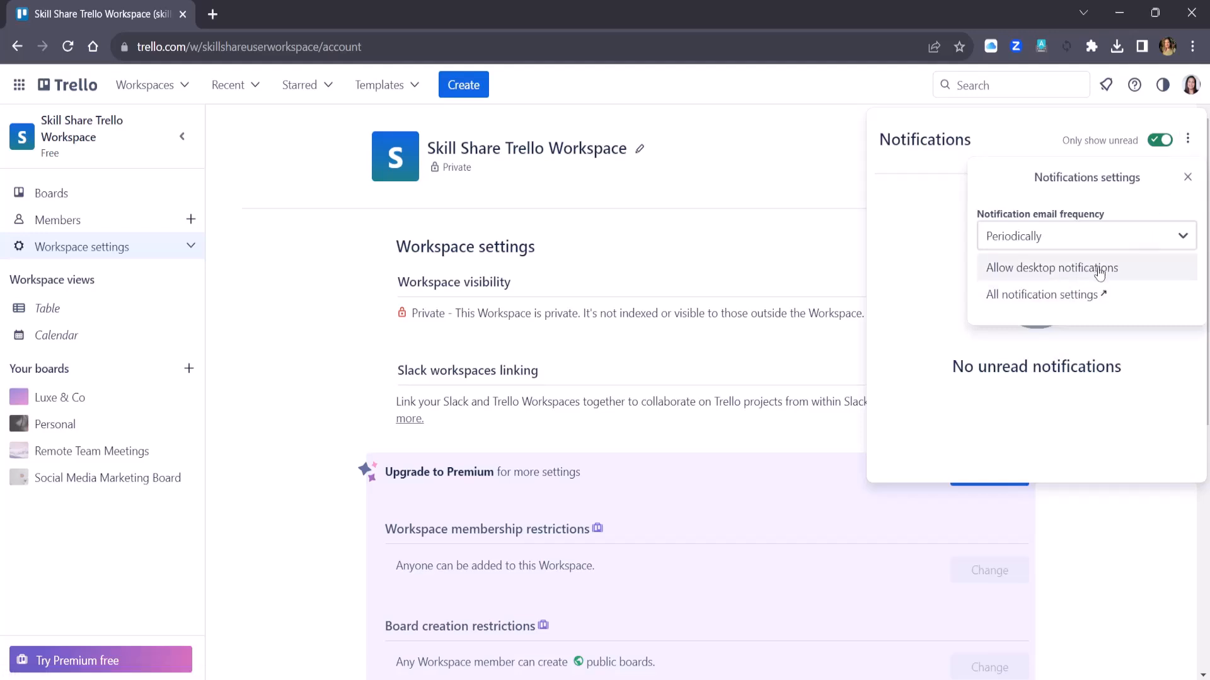
Step: Open the full notification settings and examine the email notification preferences, suggestions, marketing emails, accessibility and applications sections
left_click(1073, 301)
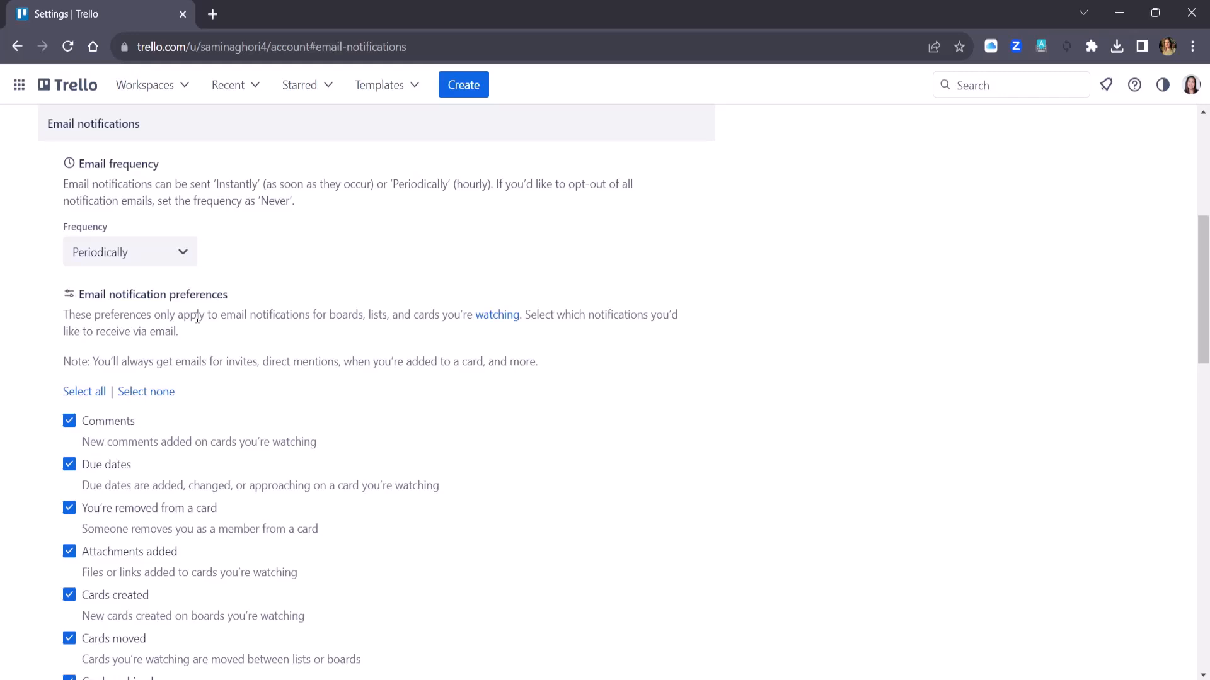
scroll(218, 425, "down", 1)
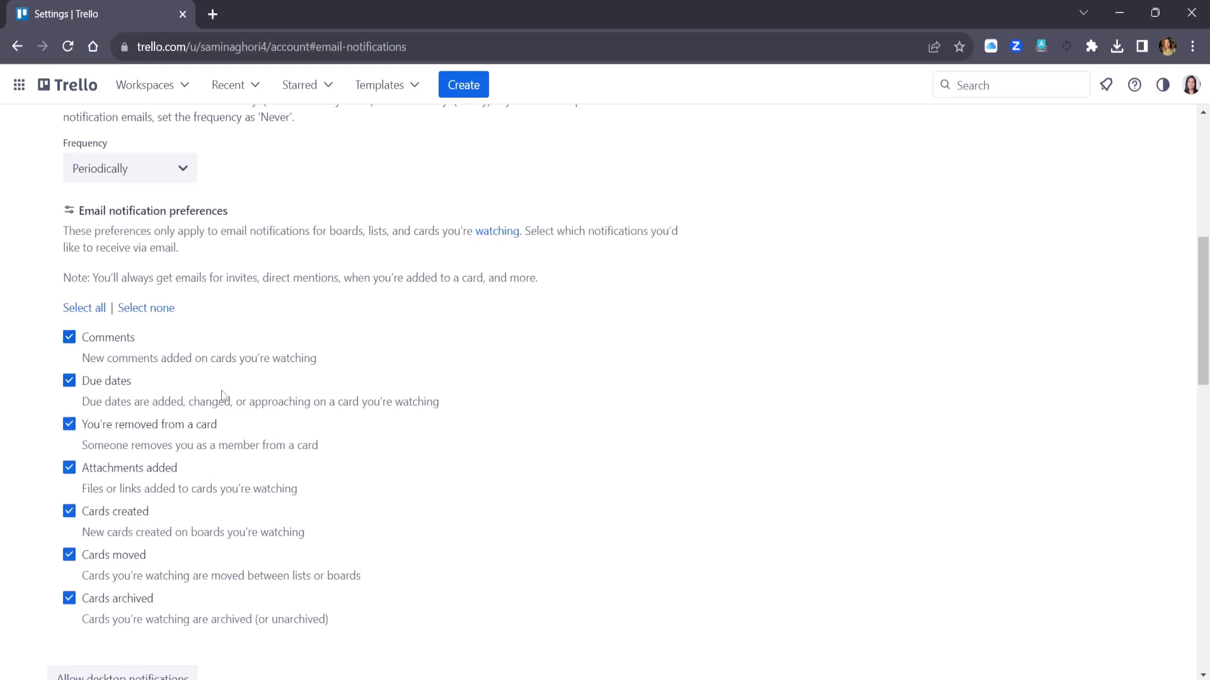
scroll(134, 427, "down", 1)
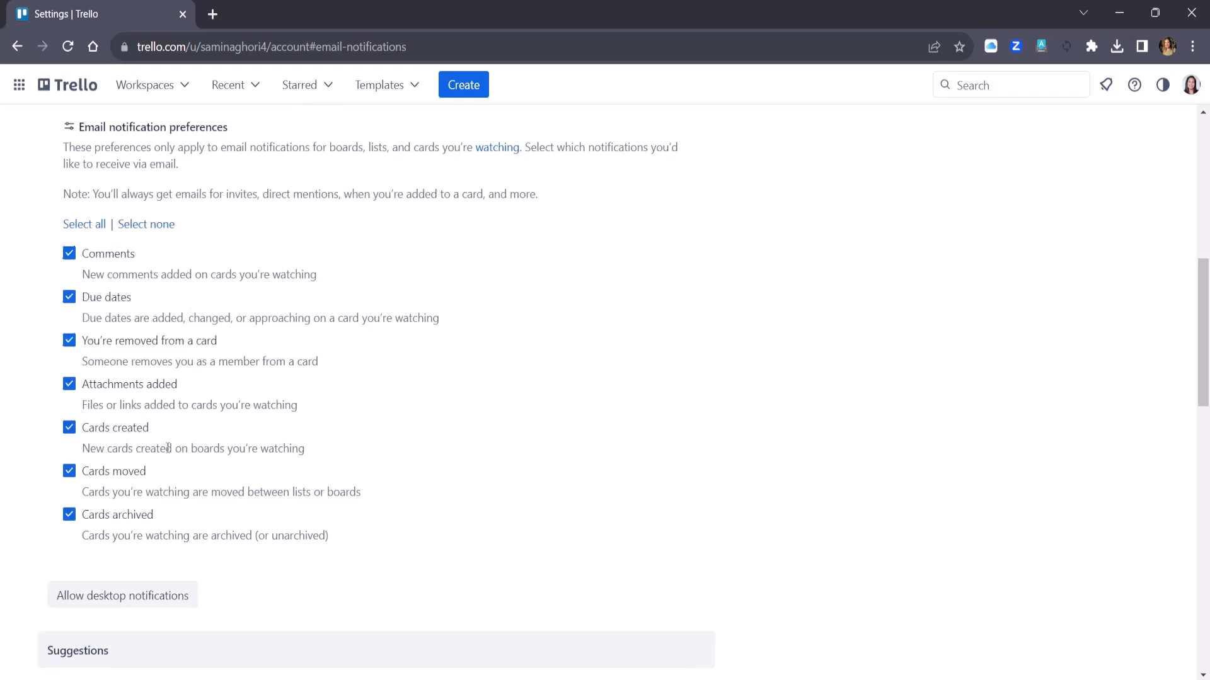
scroll(300, 451, "down", 1)
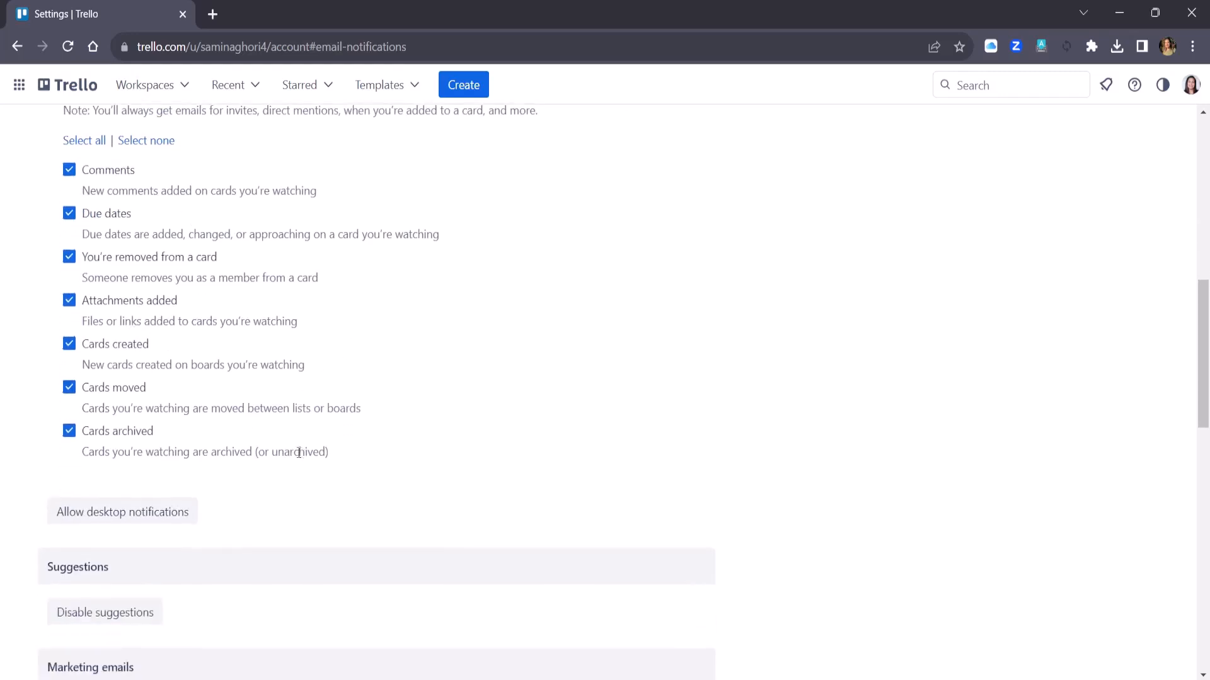
scroll(260, 410, "down", 3)
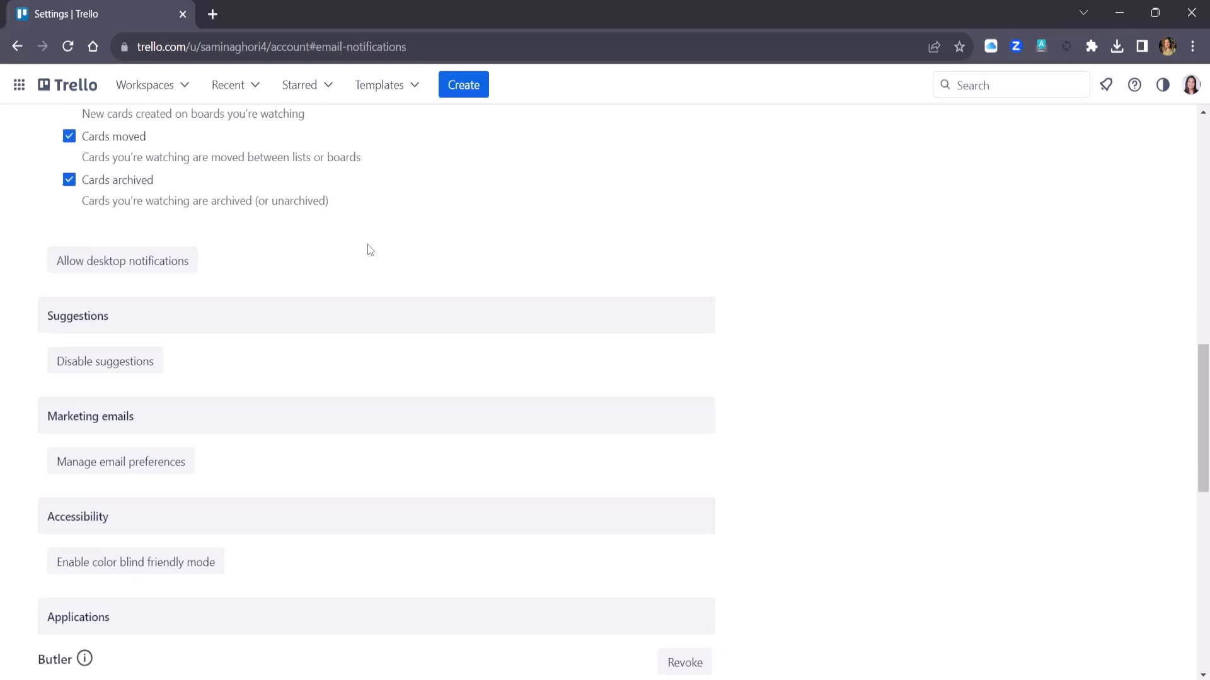
scroll(378, 259, "down", 2)
scroll(533, 356, "down", 1)
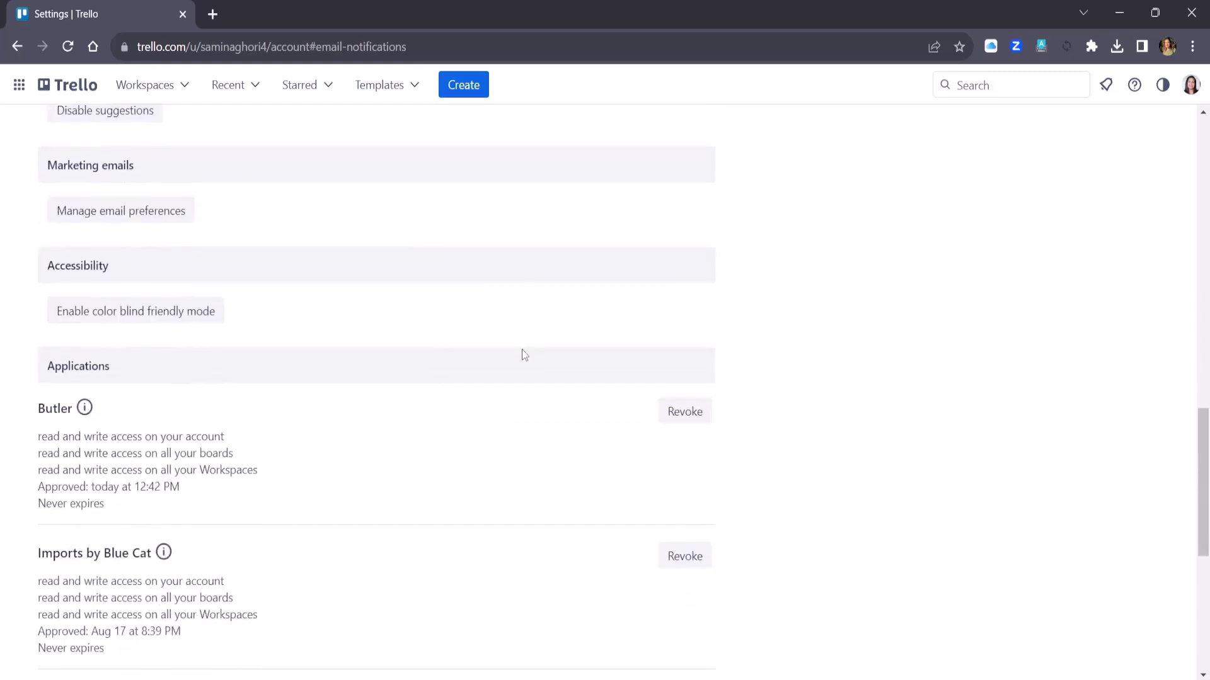
scroll(448, 400, "down", 2)
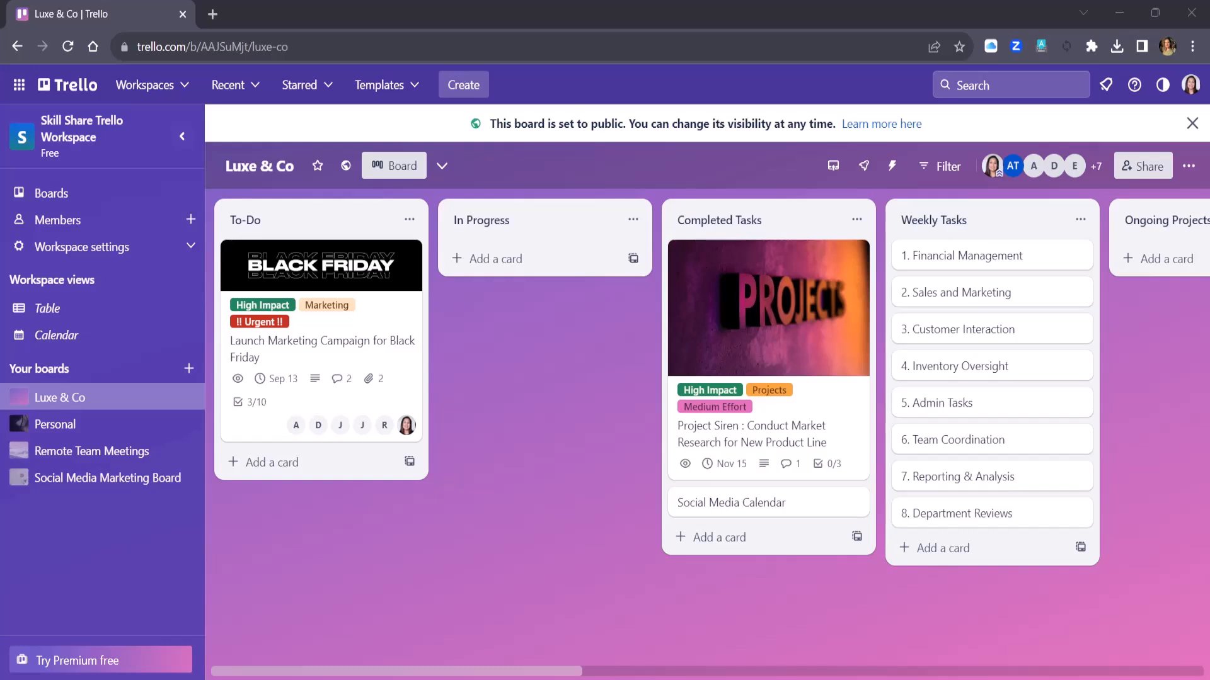
Step: Open the Power-Ups directory from the Luxe & Co board and browse the featured Power-Ups and categories
left_click(866, 174)
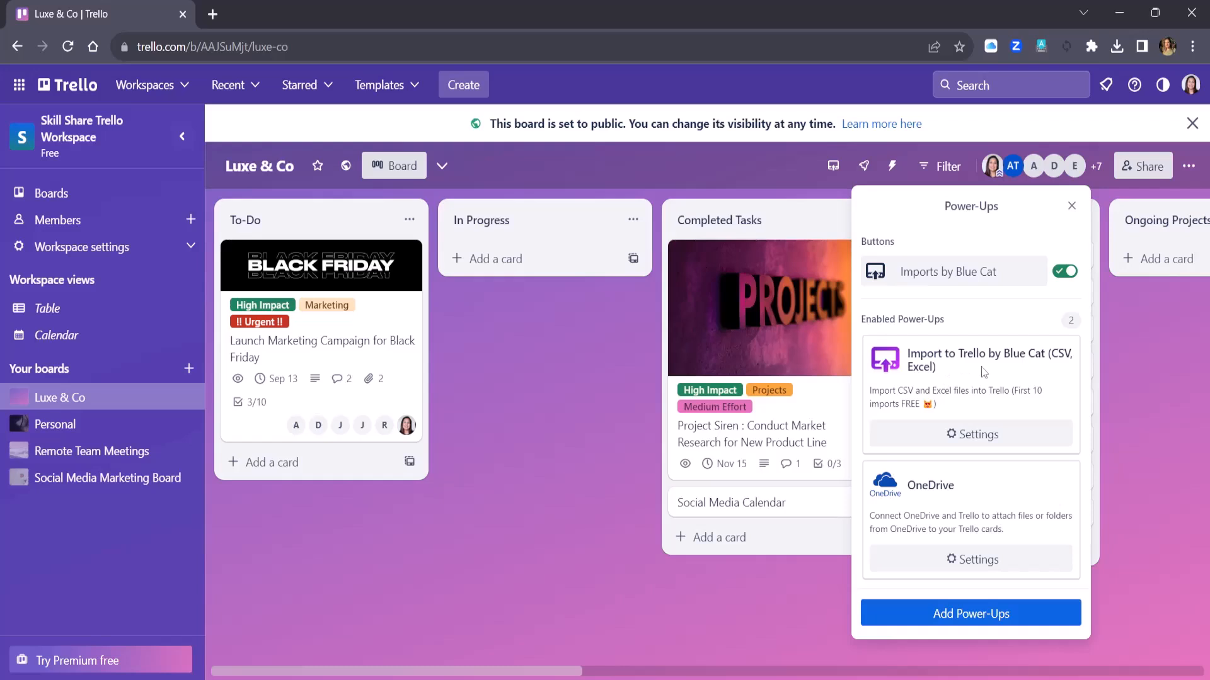
left_click(985, 621)
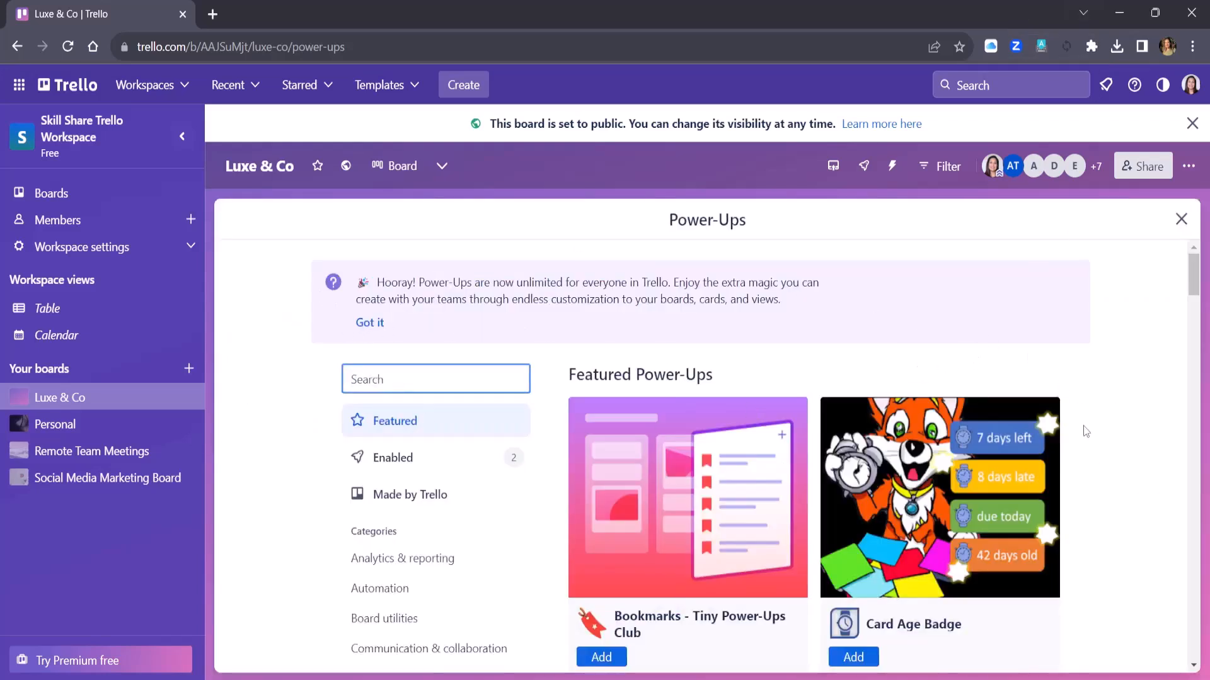
scroll(1088, 407, "down", 1)
scroll(1102, 401, "down", 1)
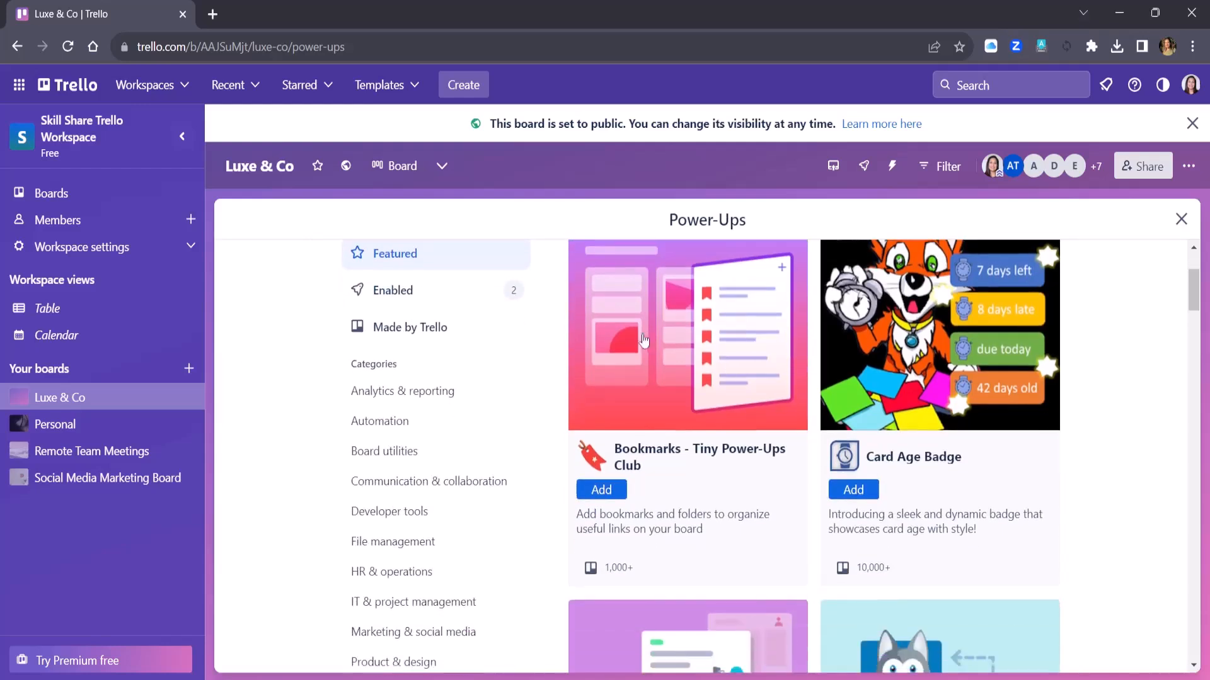
scroll(414, 362, "up", 1)
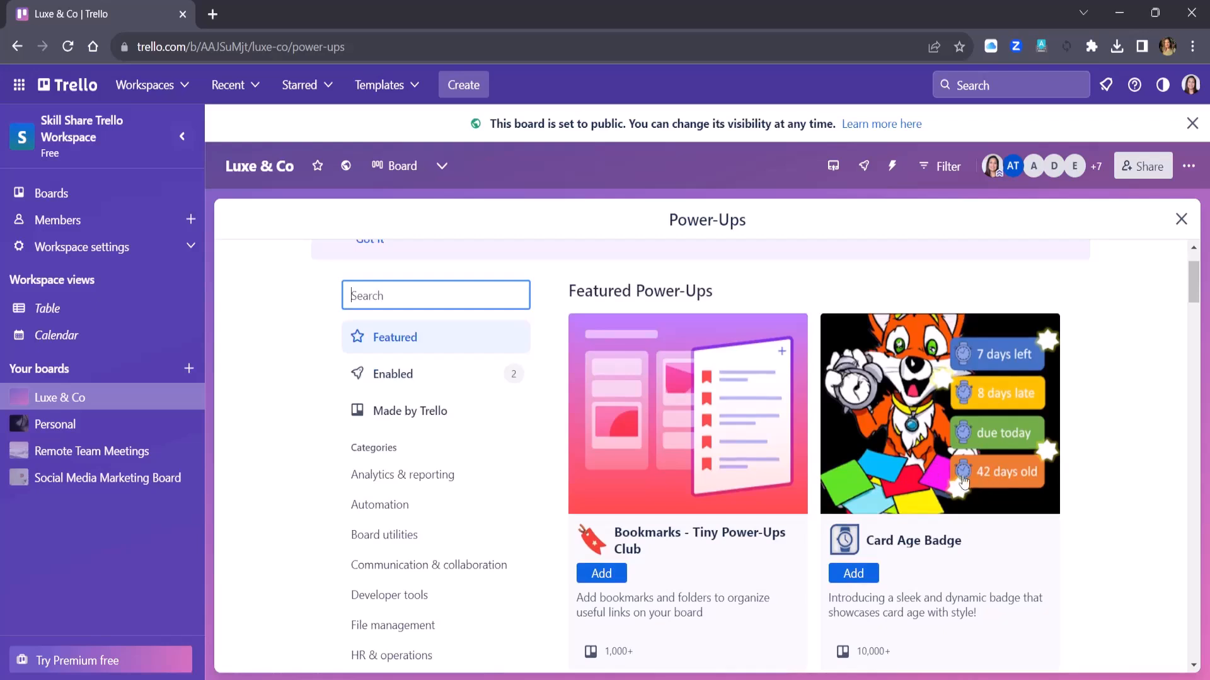
scroll(440, 500, "down", 1)
scroll(440, 501, "down", 1)
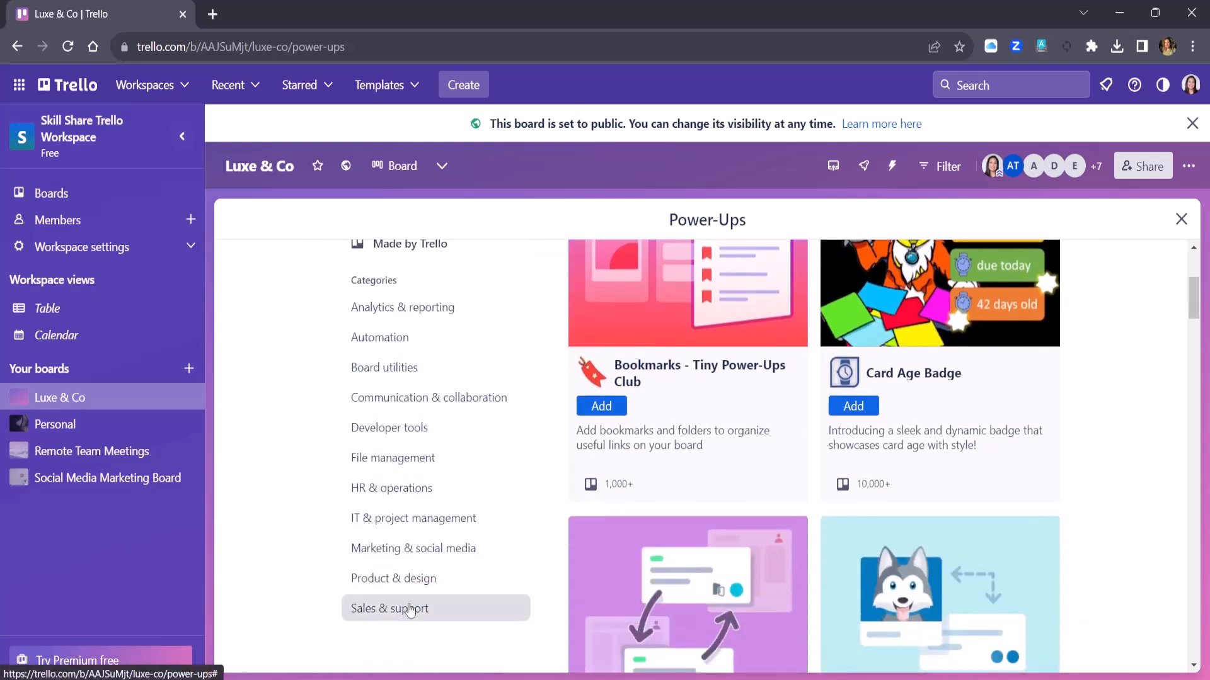
Step: Browse the Power-Ups directory, search it for "calend", and add the Calendar Power-Up to the Luxe & Co board
scroll(1071, 447, "down", 2)
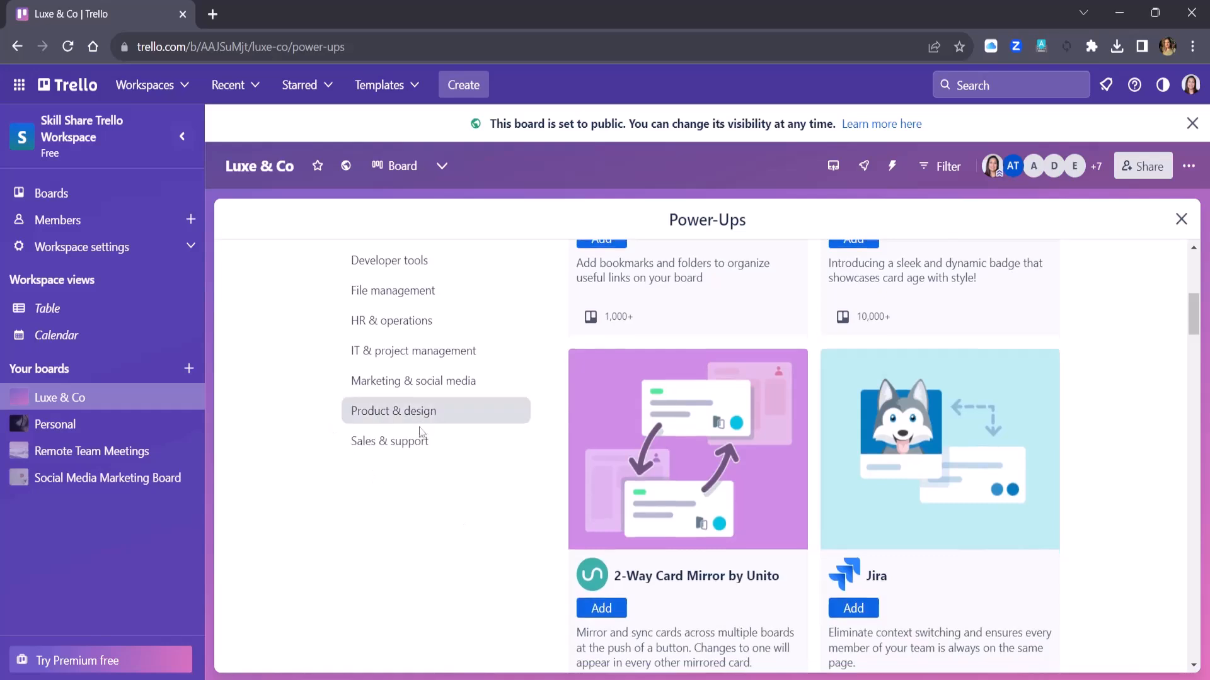
scroll(1019, 384, "down", 3)
scroll(1086, 361, "down", 4)
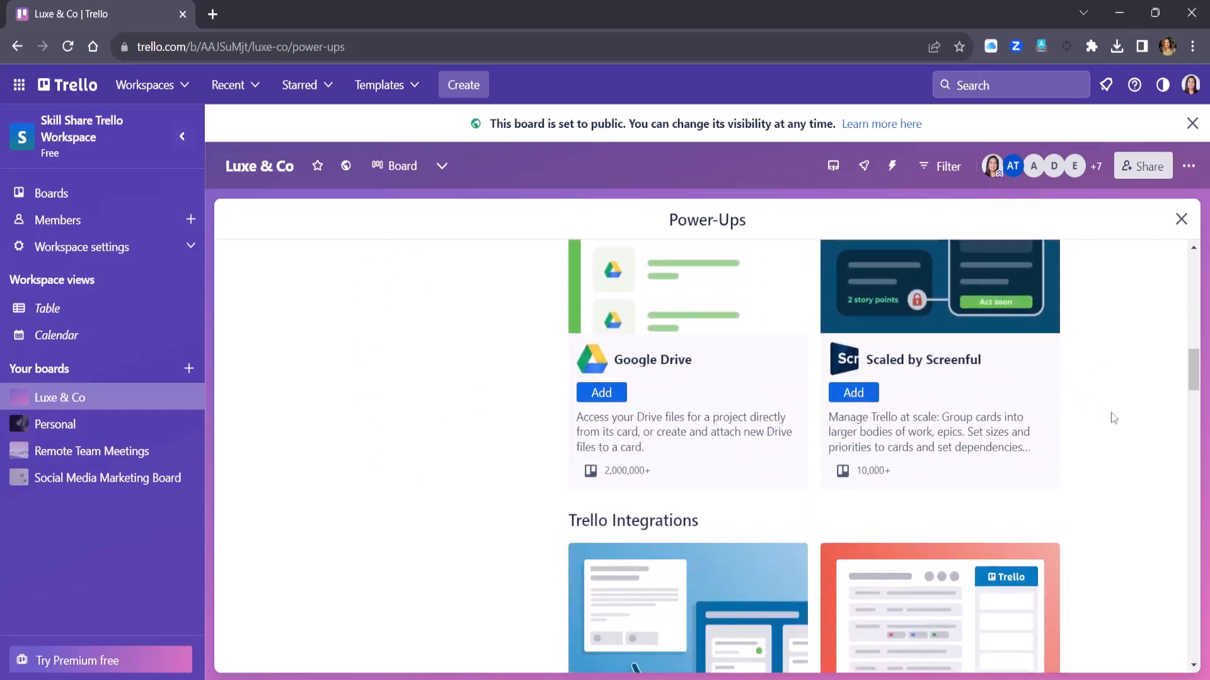
scroll(1113, 418, "down", 2)
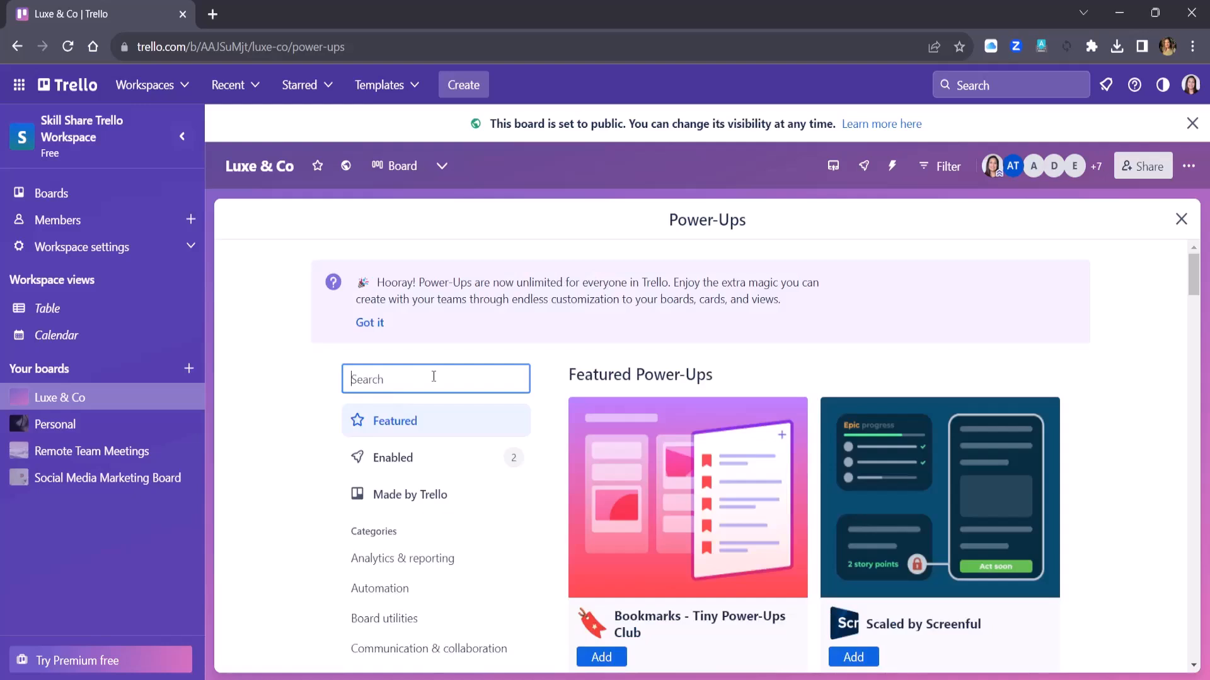
type("calend")
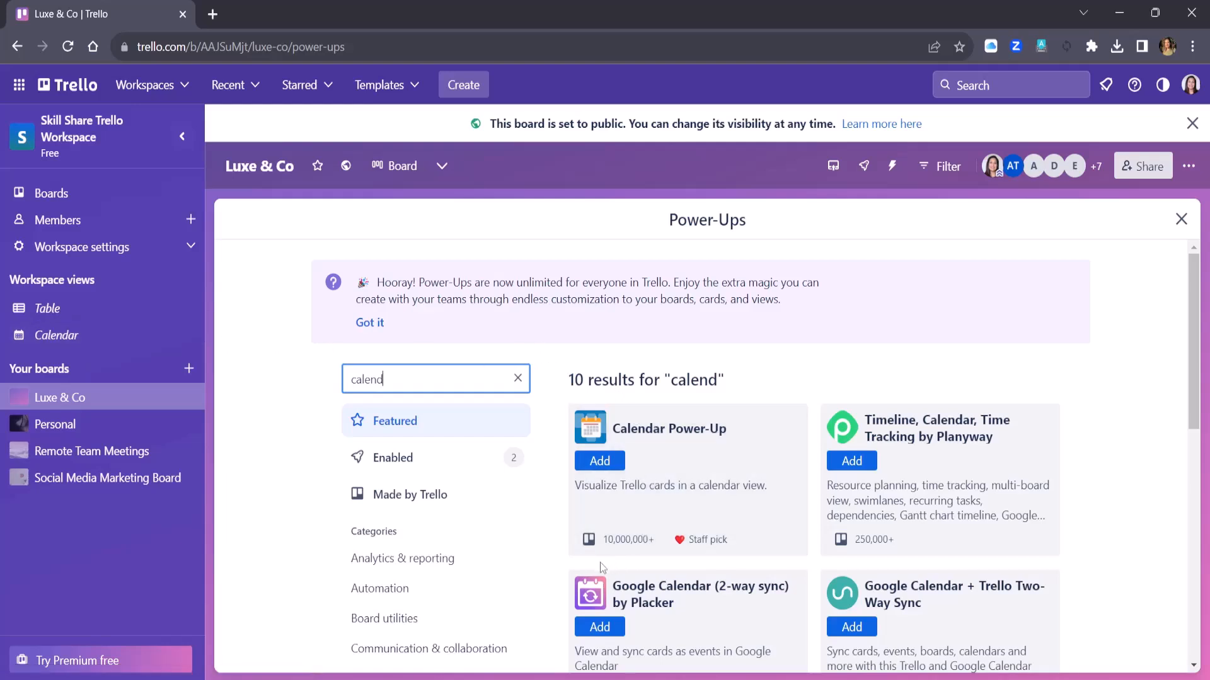
mouse_move(633, 553)
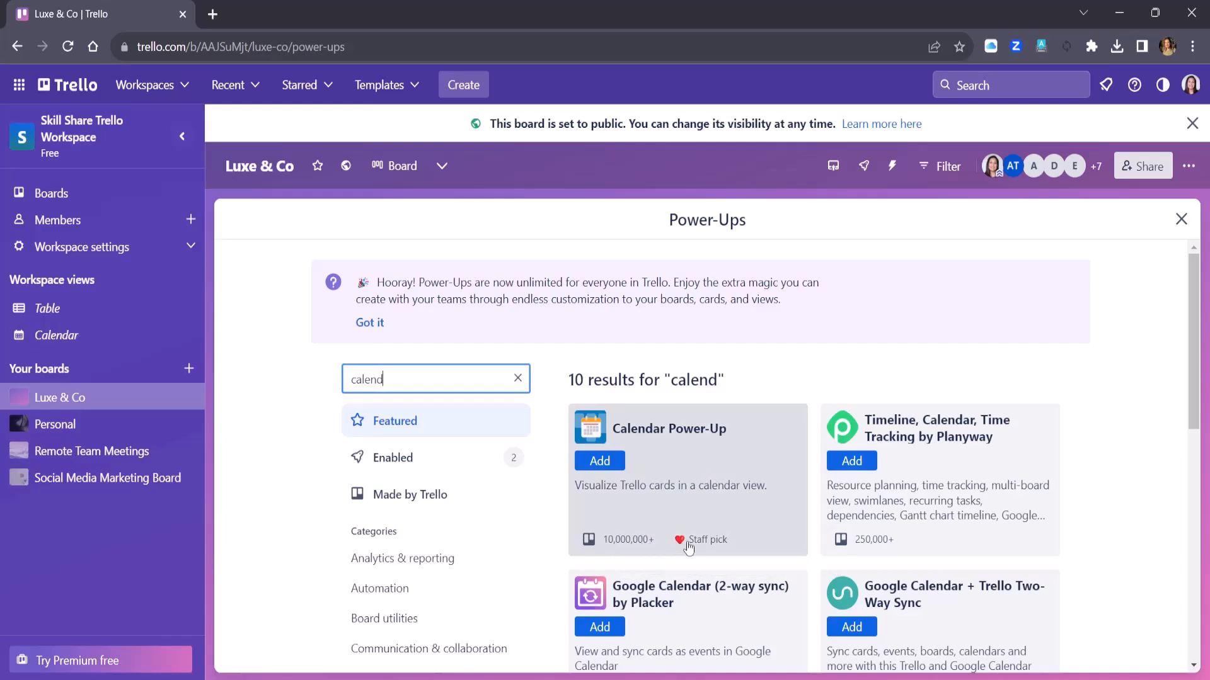
mouse_move(687, 544)
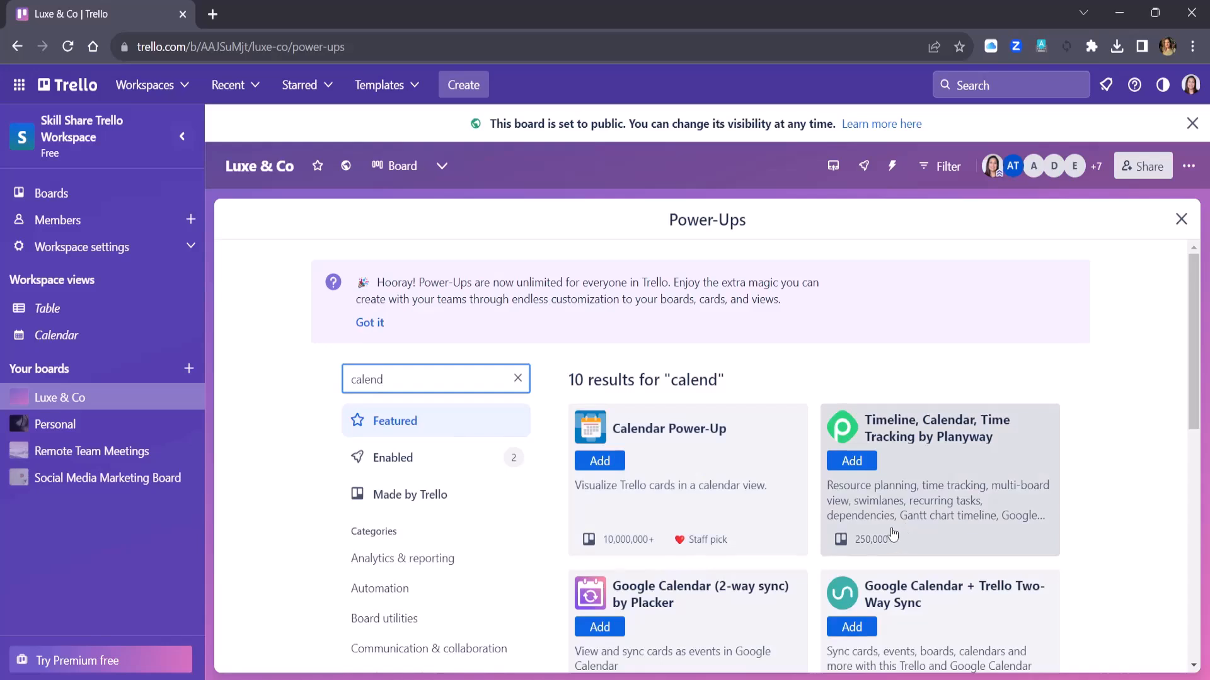
scroll(891, 534, "down", 1)
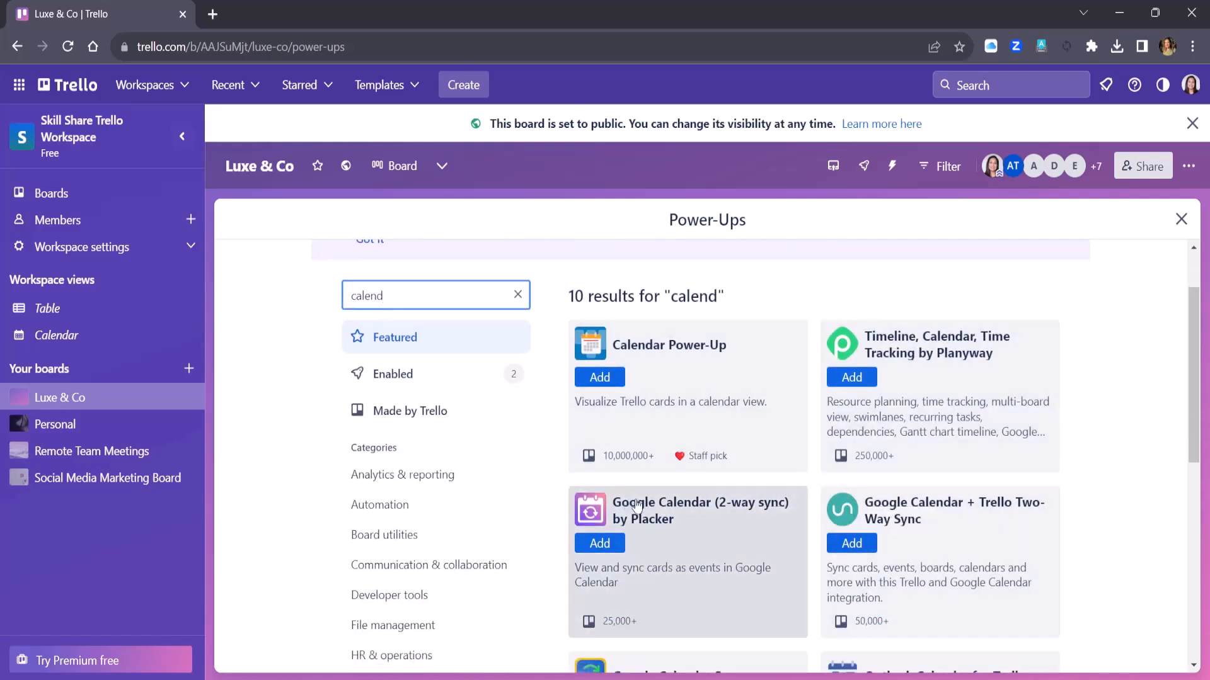
left_click(603, 379)
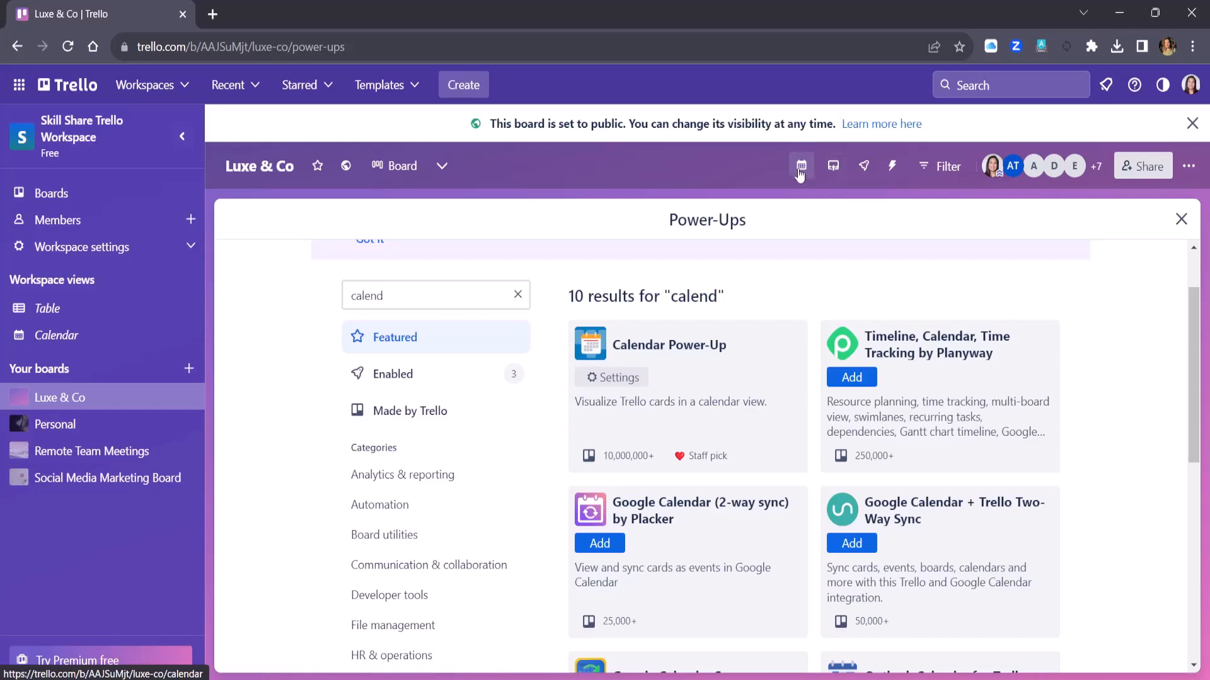
Step: Search the Power-Ups directory for "voting" and add the Voting Power-Up to the board
left_click_drag(455, 284, 315, 314)
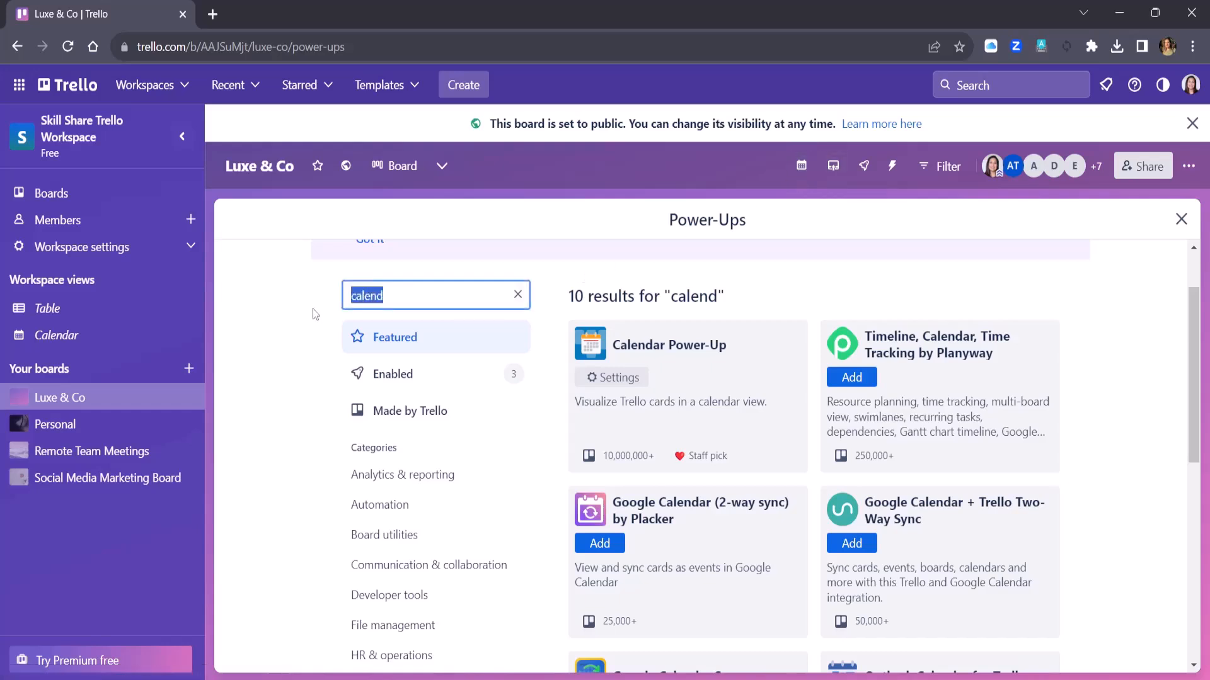
type("voting")
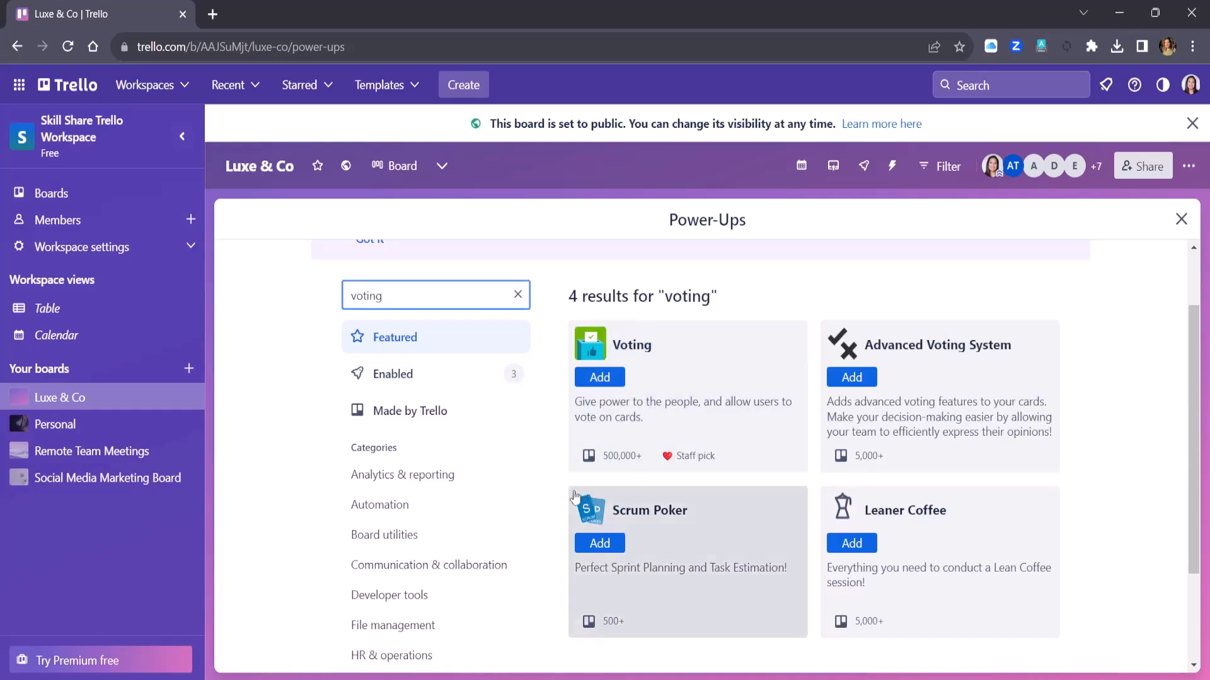
left_click(607, 381)
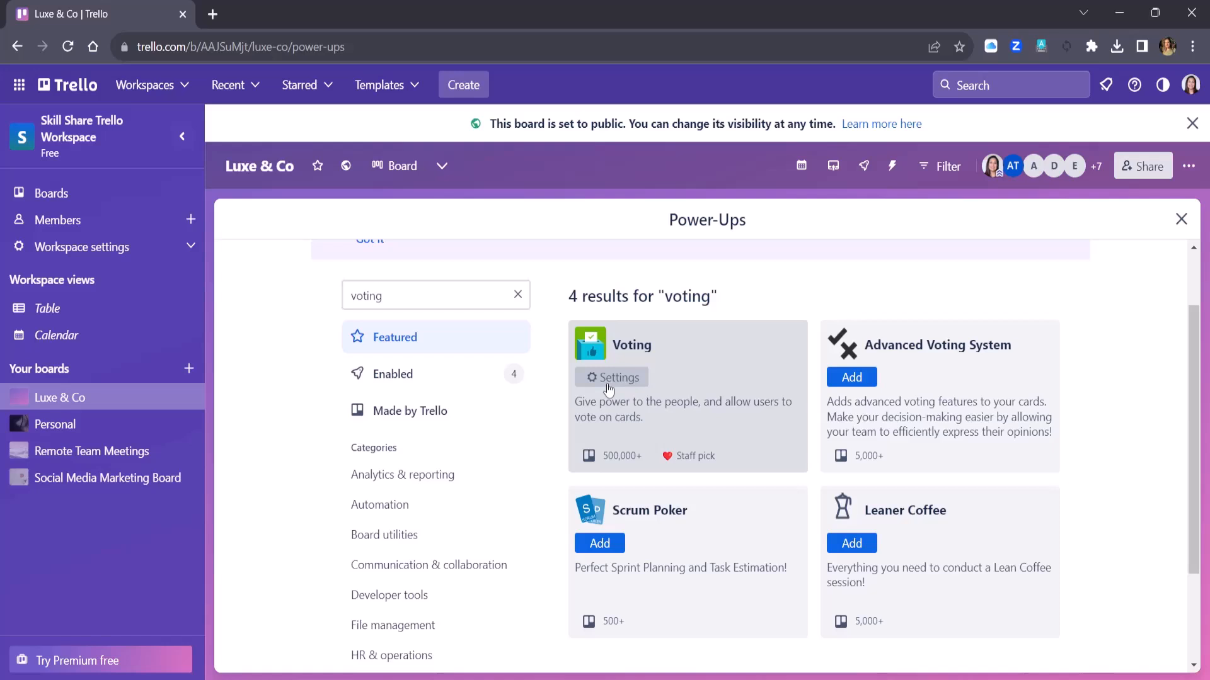
Step: Search the Power-Ups directory for "custom" and add the Amazing Fields Power-Up, accepting its board access terms
double_click(366, 296)
type("c")
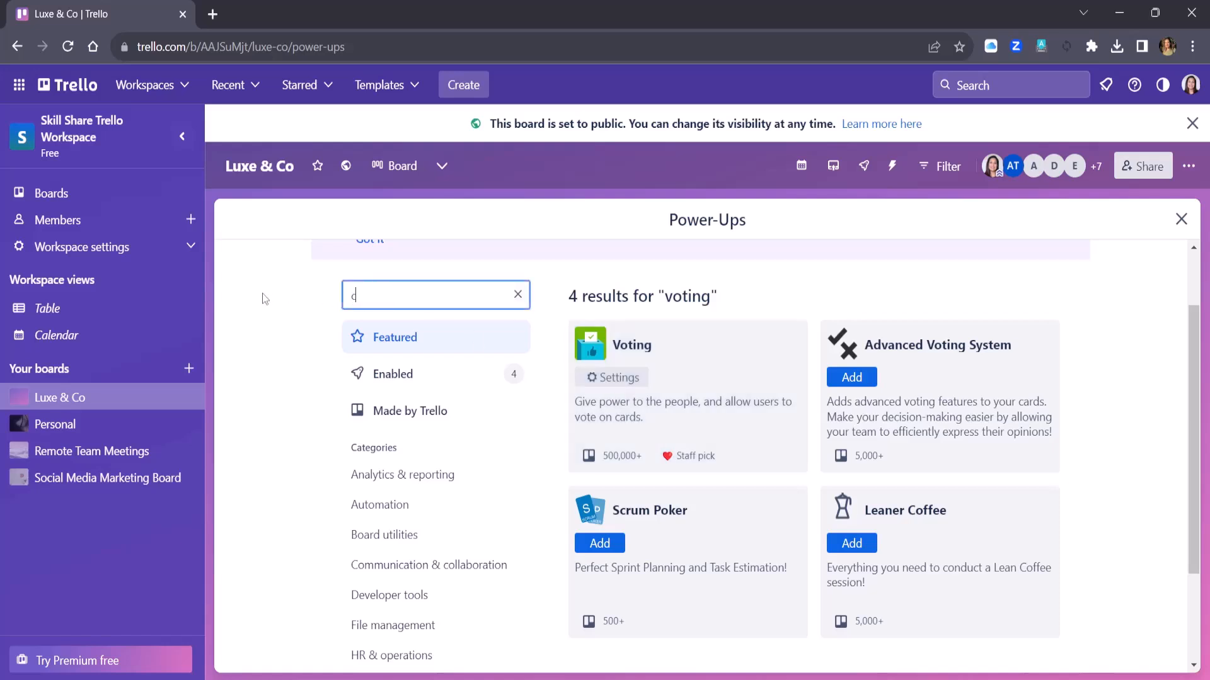
type("ustom")
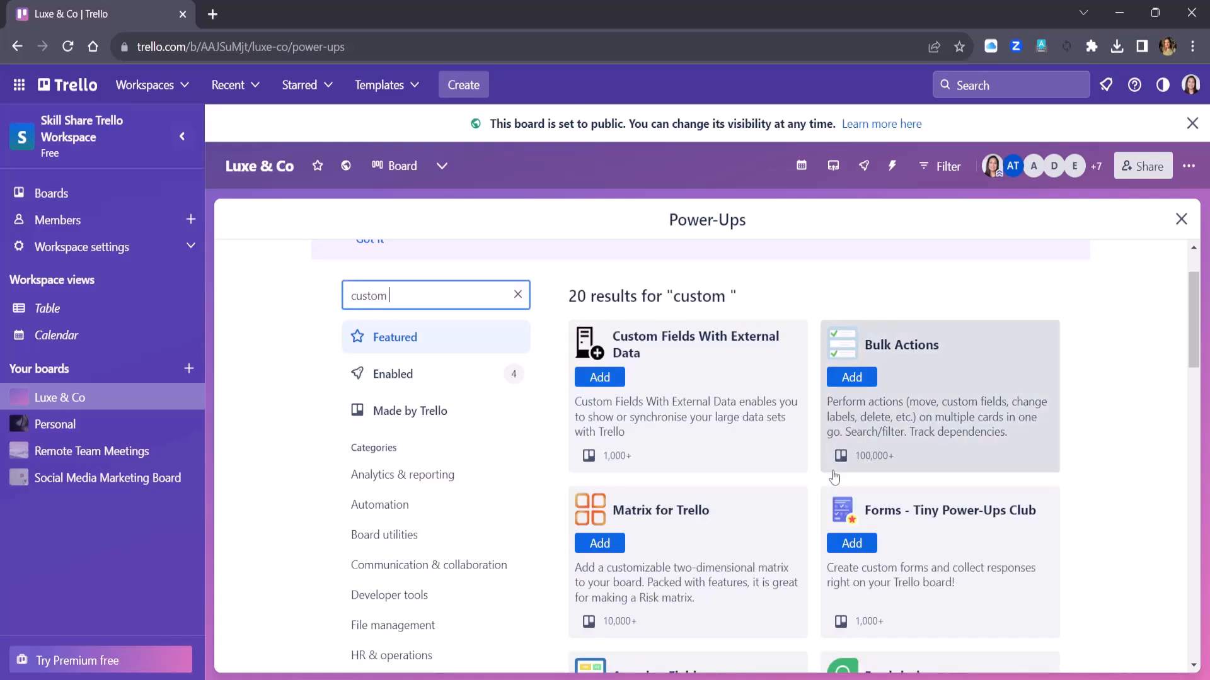
scroll(1120, 366, "down", 1)
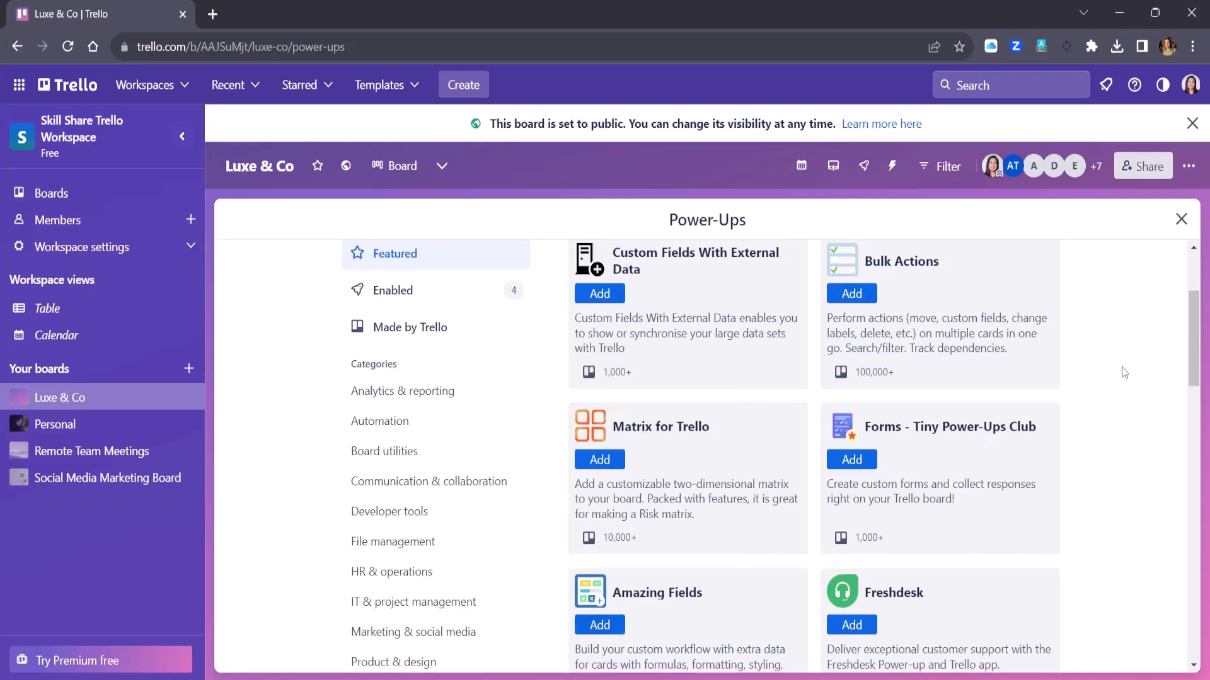
scroll(1121, 373, "down", 3)
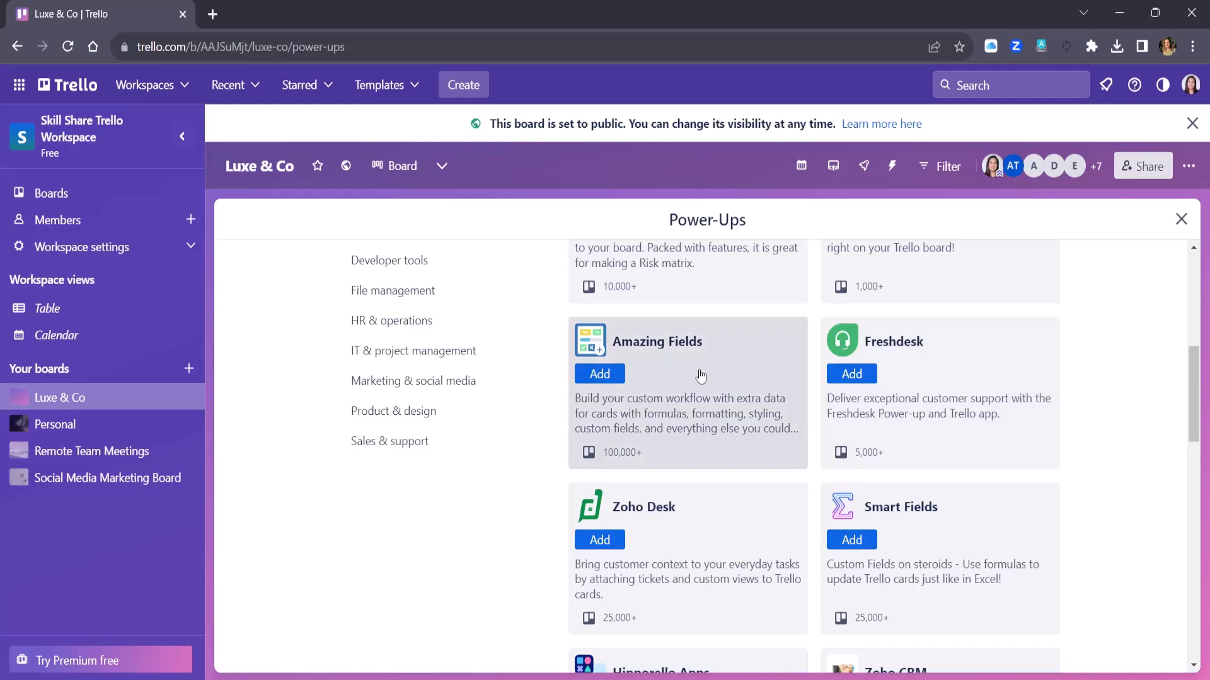
left_click(600, 375)
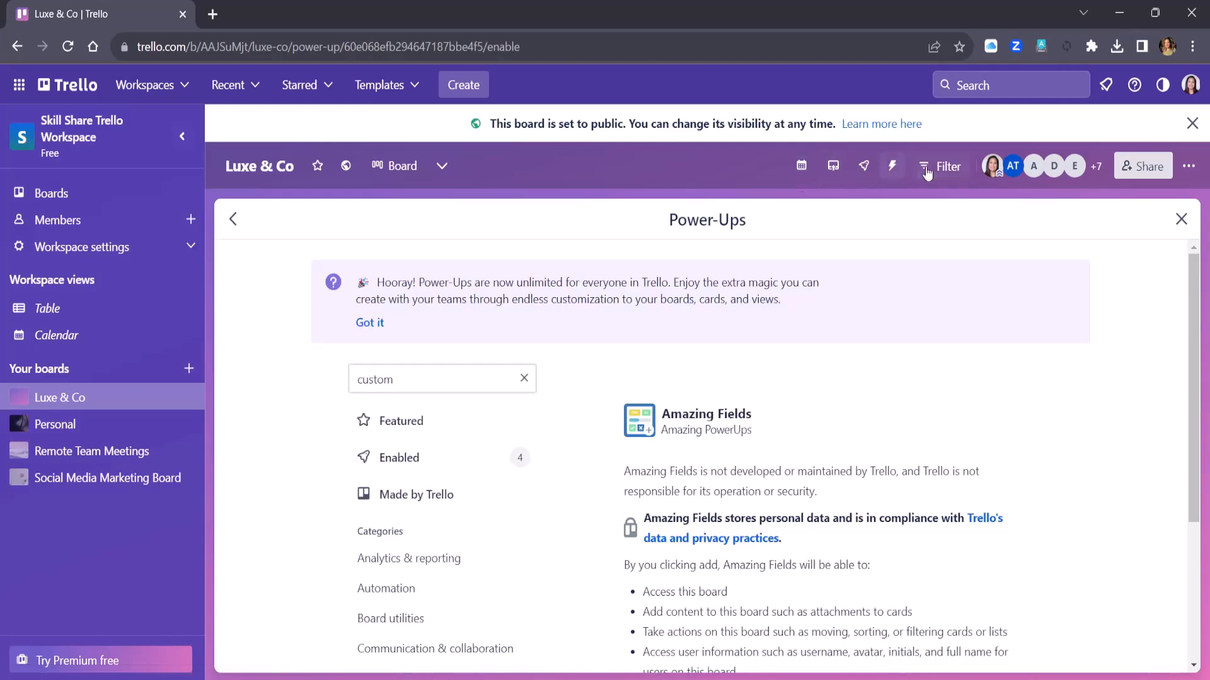
scroll(865, 404, "down", 4)
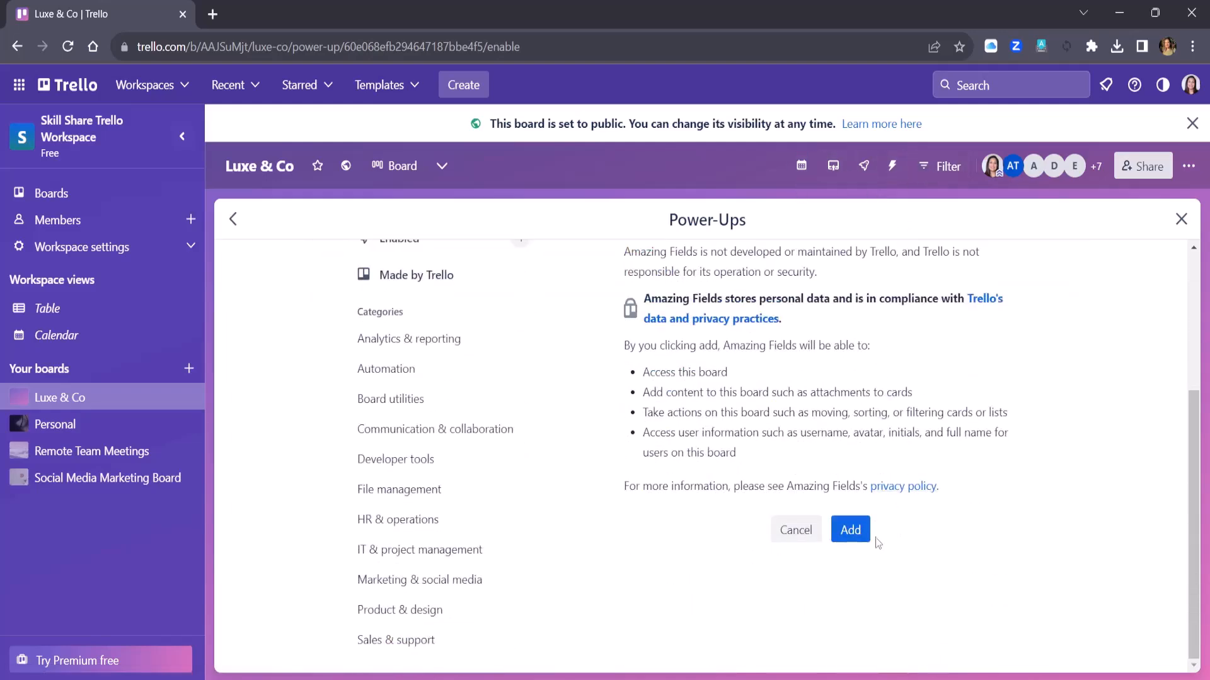
left_click(851, 529)
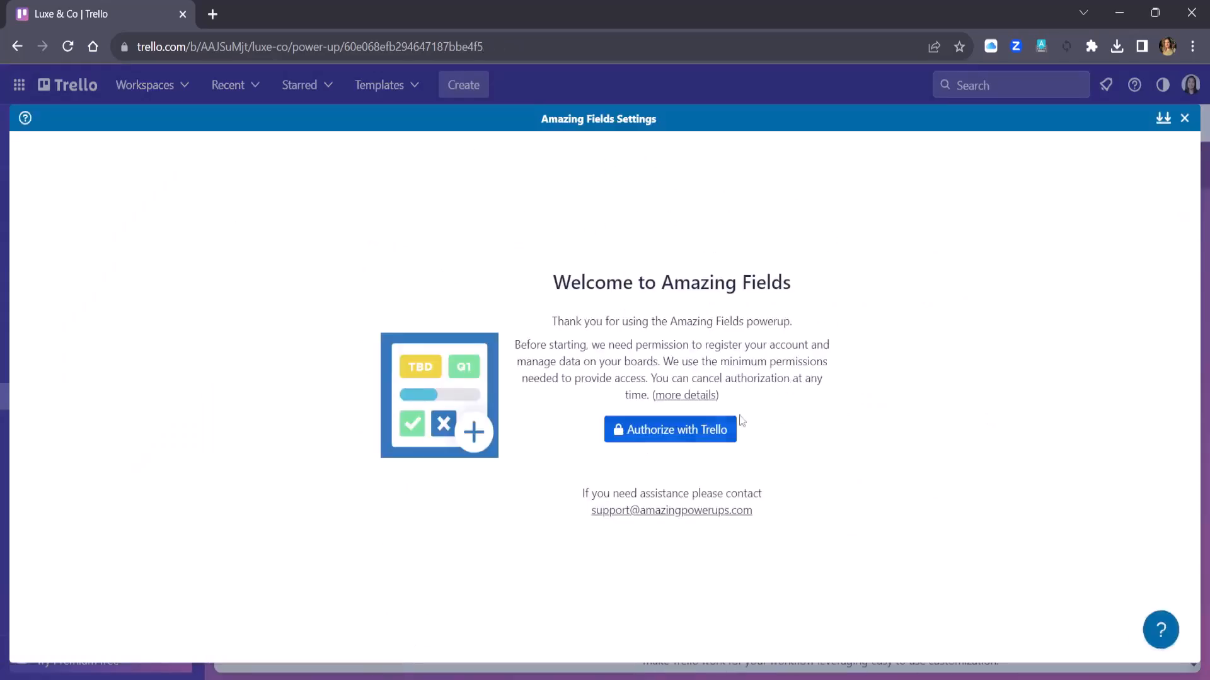
Step: Authorize Amazing Fields with Trello by allowing its account access, and play the setup walkthrough video
left_click(696, 435)
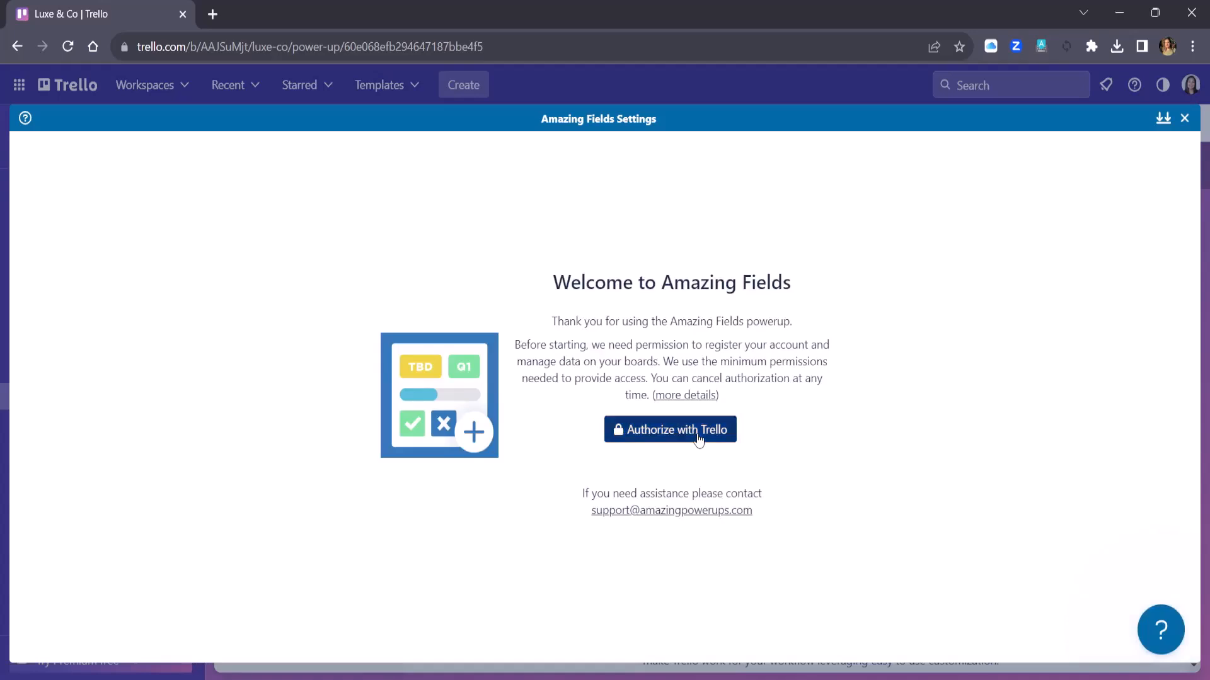
scroll(639, 401, "down", 12)
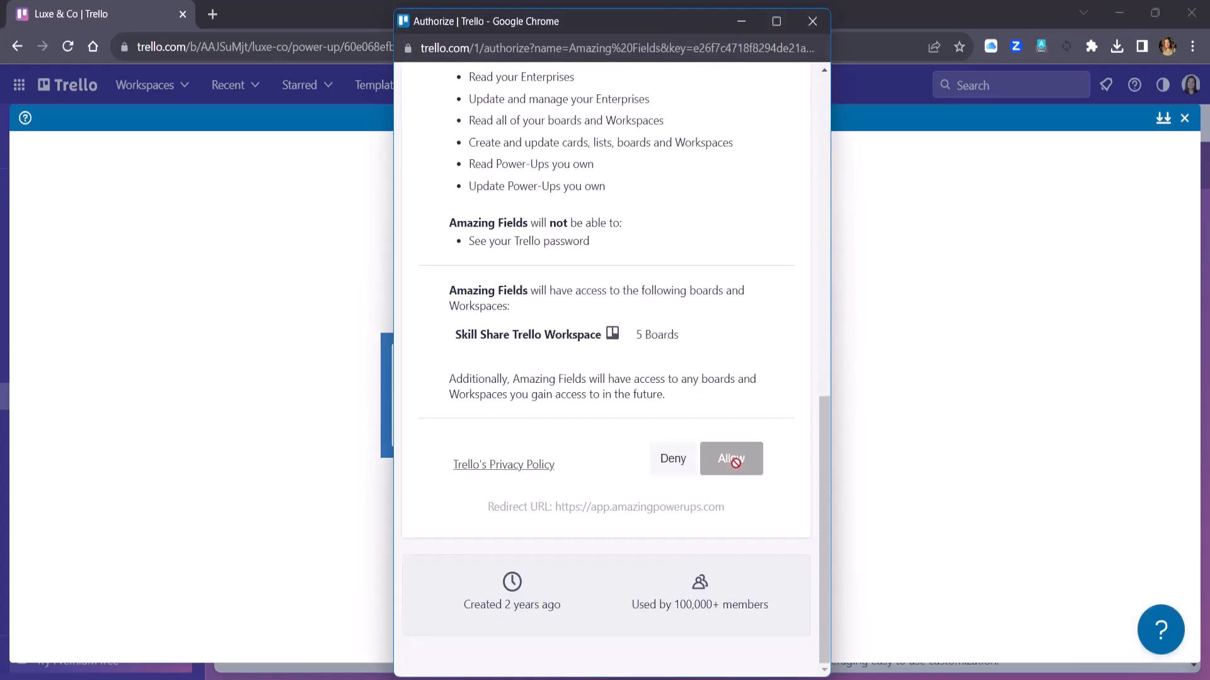
left_click(738, 466)
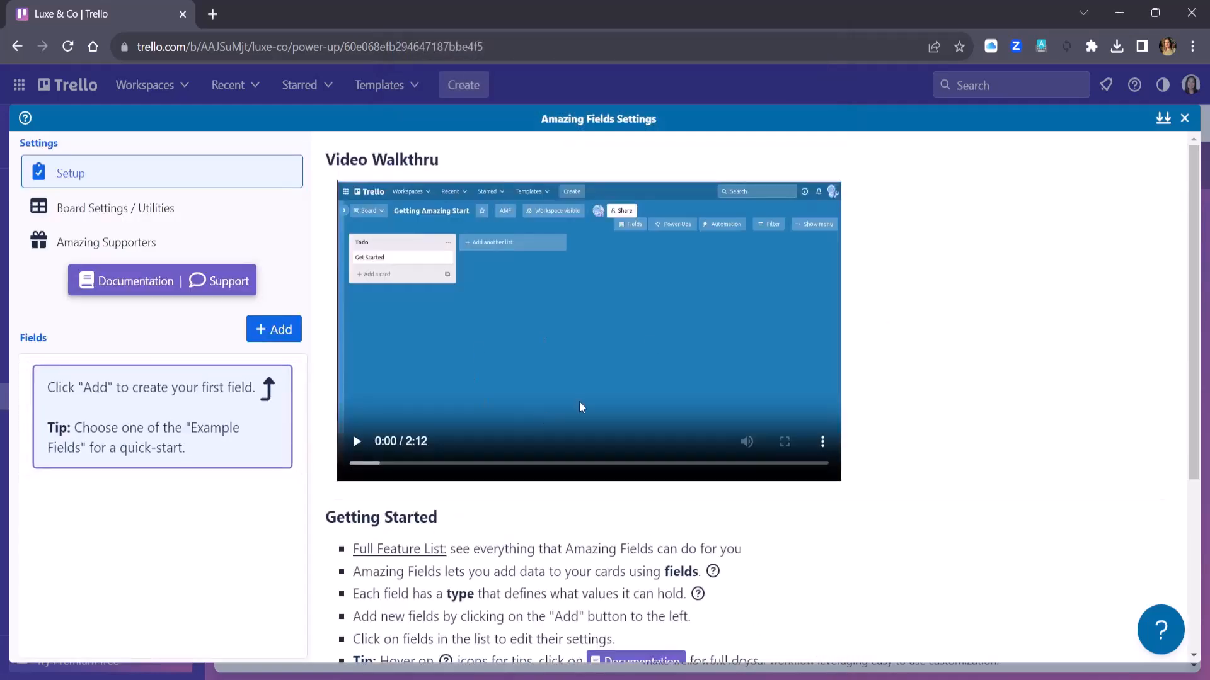
left_click(754, 398)
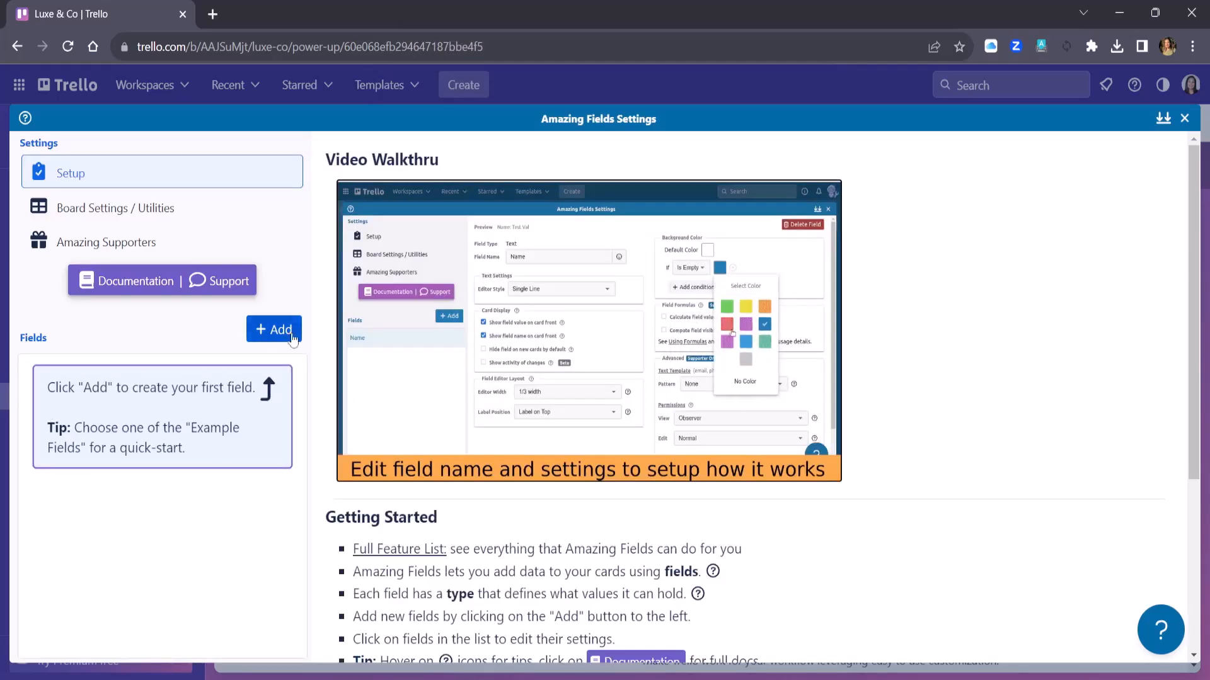
Step: Review the basic, advanced, example and sample board choices for new fields, and add a basic Dropdown Field
left_click(282, 329)
mouse_move(359, 386)
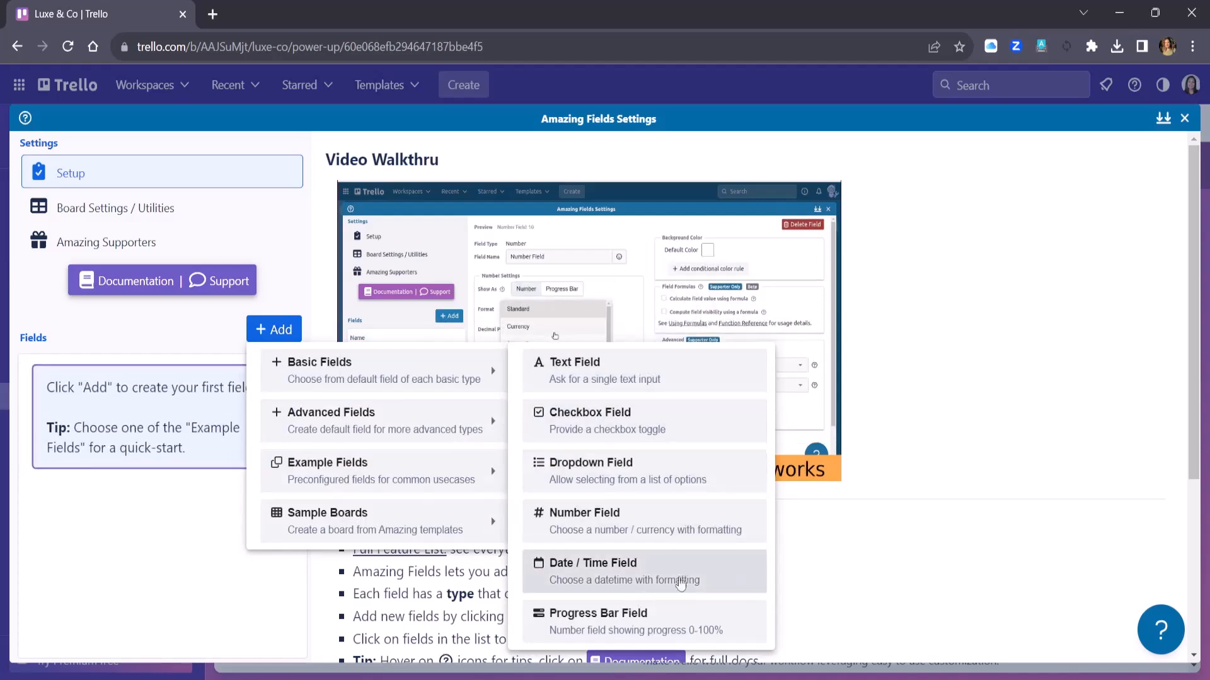
mouse_move(432, 430)
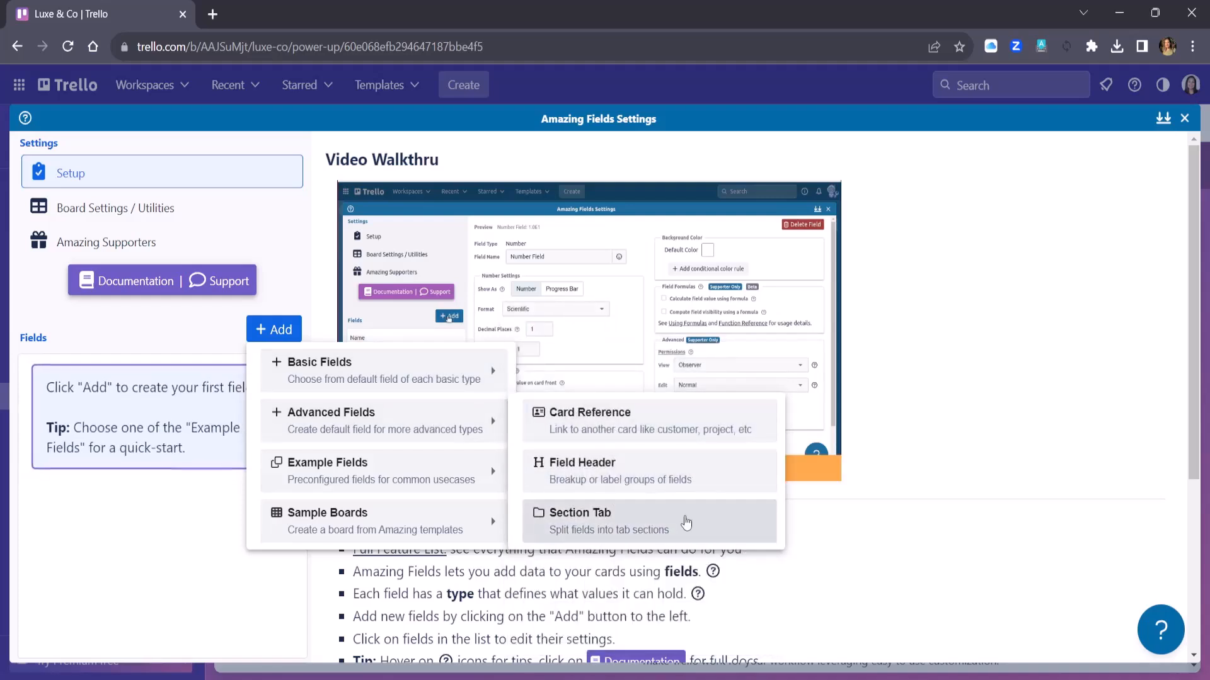
mouse_move(391, 514)
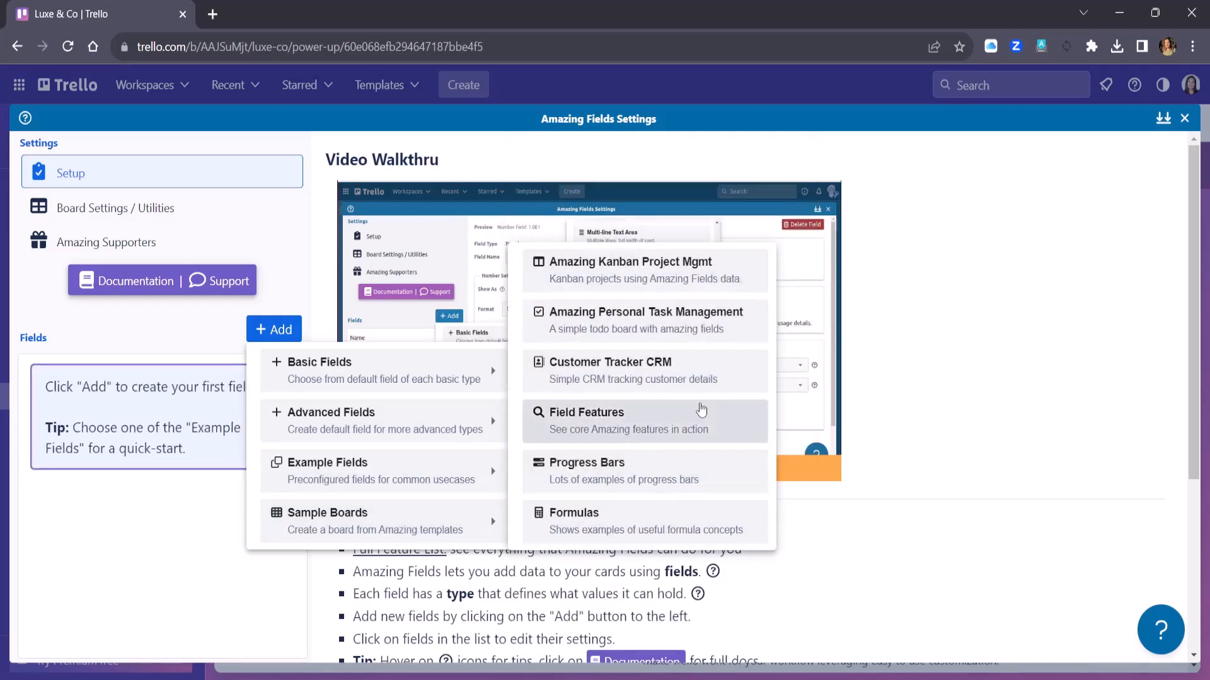
mouse_move(405, 491)
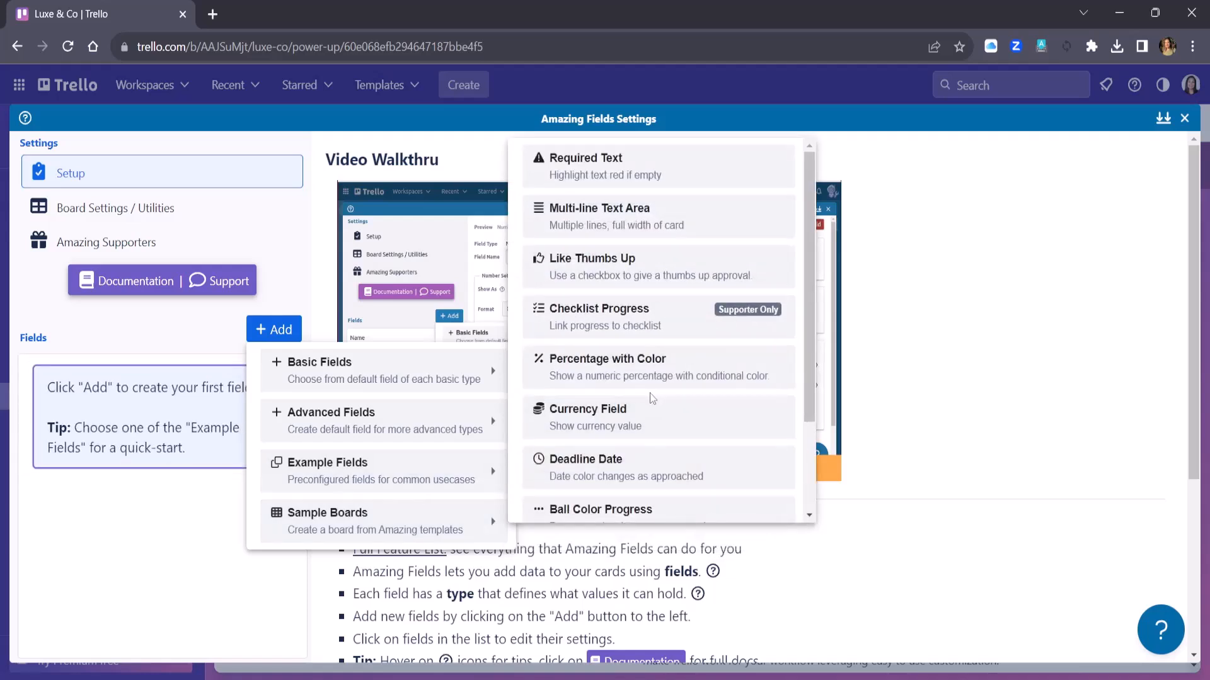
scroll(656, 246, "down", 2)
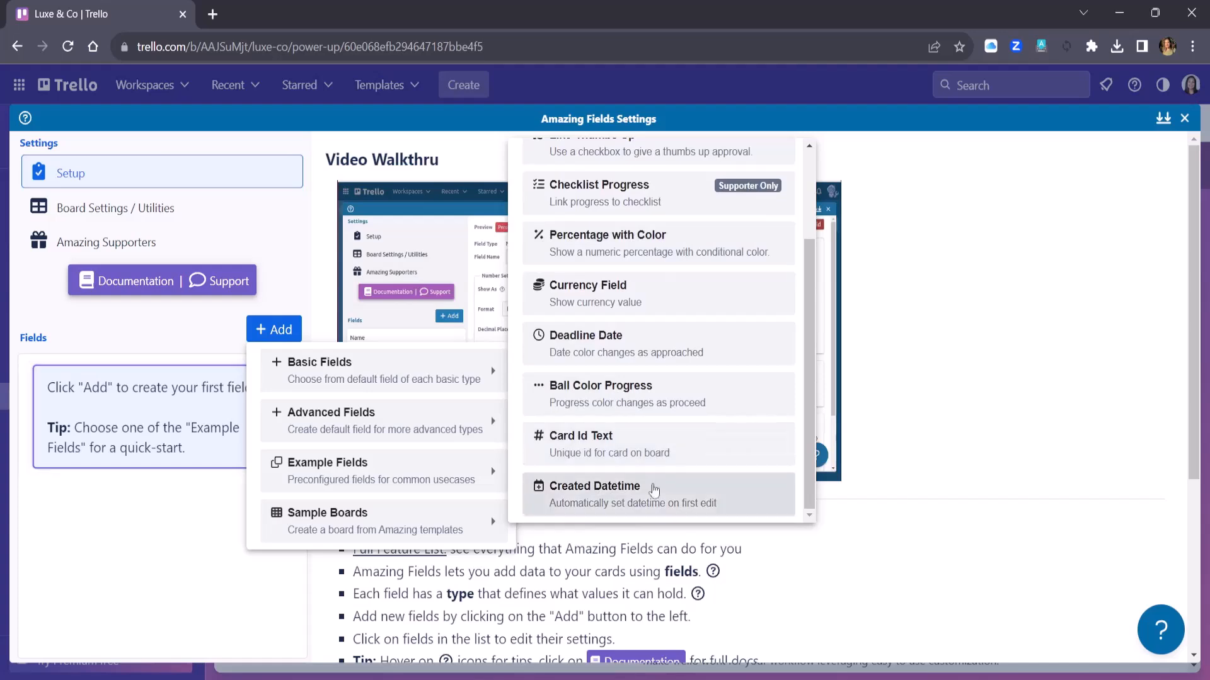
mouse_move(403, 376)
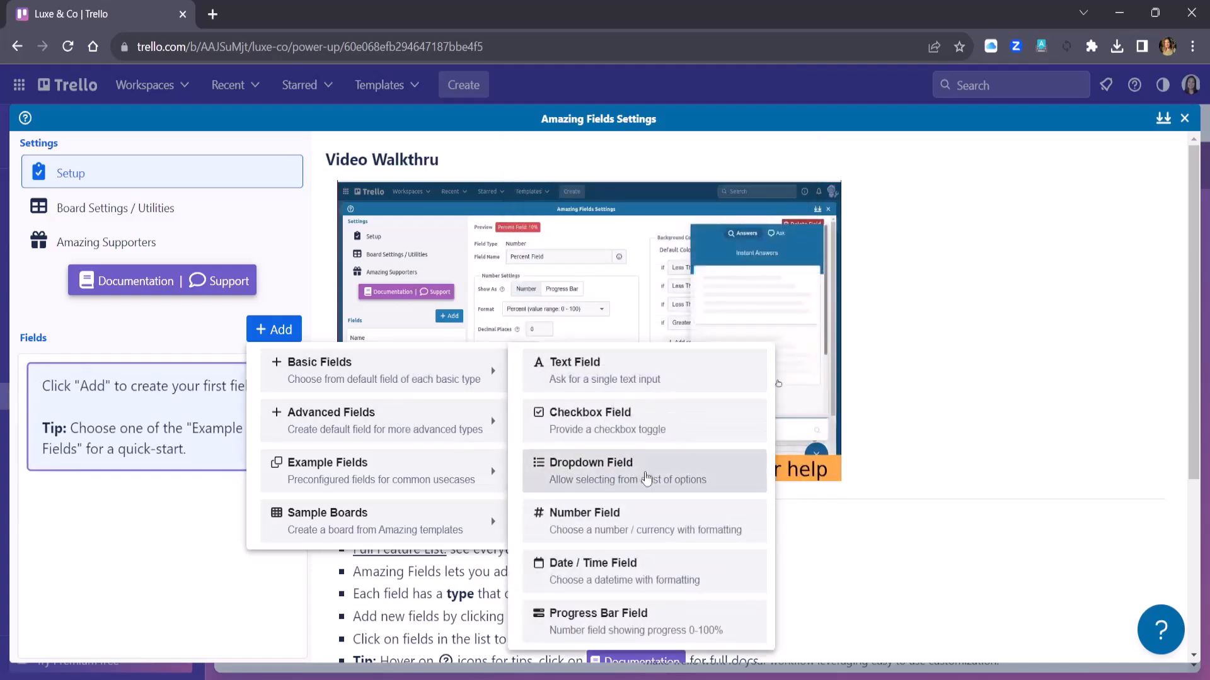
left_click(663, 484)
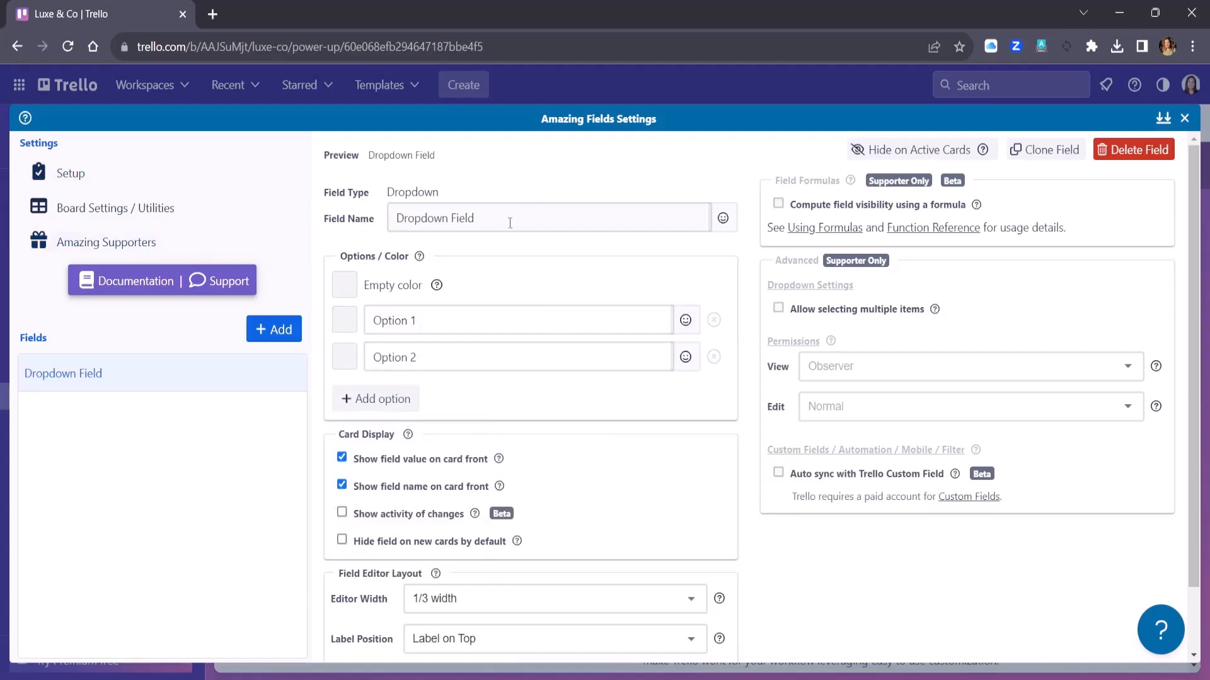
Step: Rename the new dropdown field to "Marketing Activations"
left_click_drag(509, 223, 318, 216)
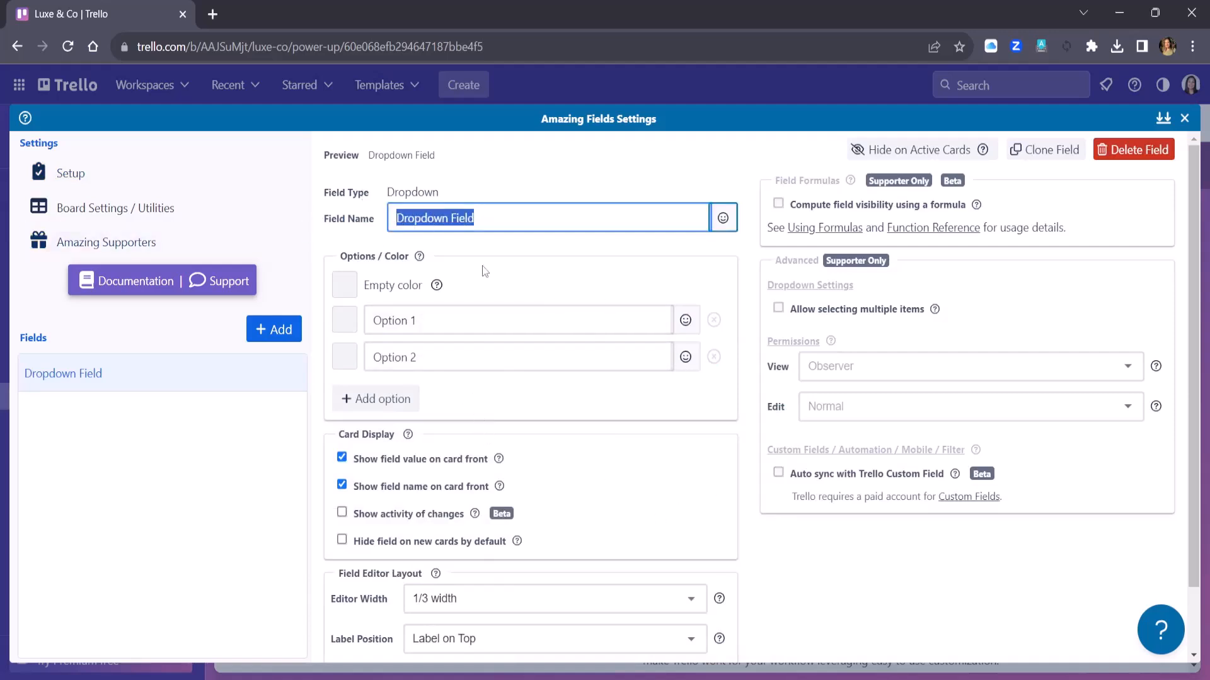
type("Marketing")
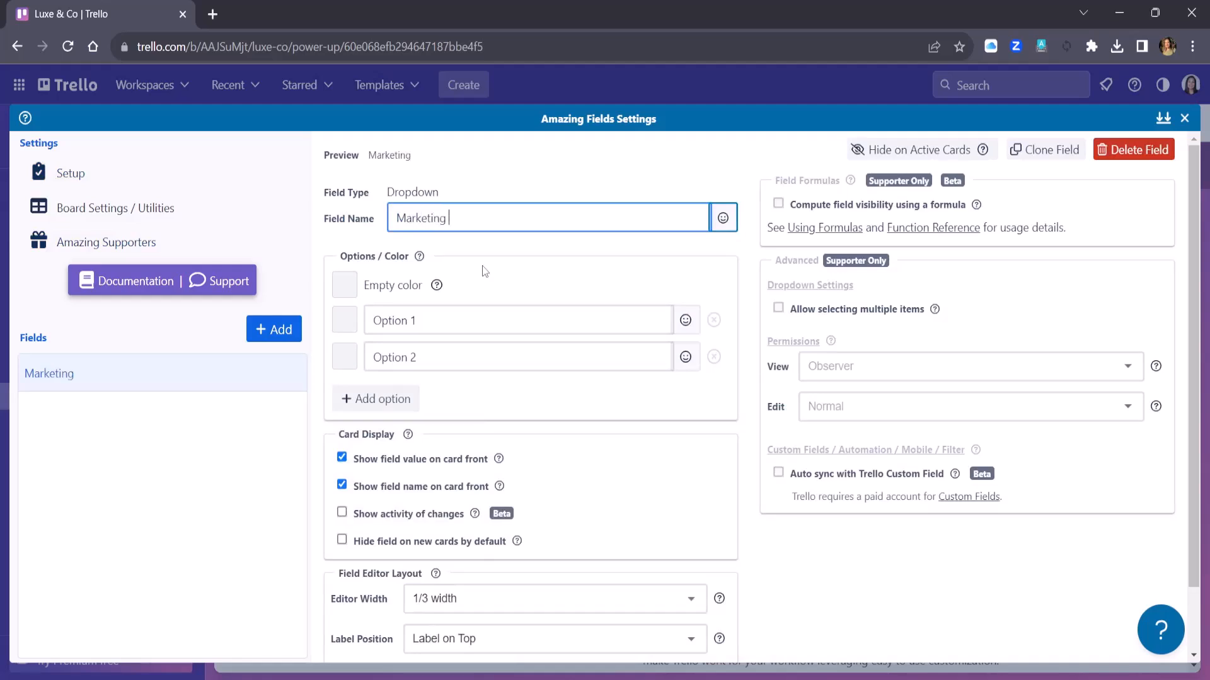
type(" Activations")
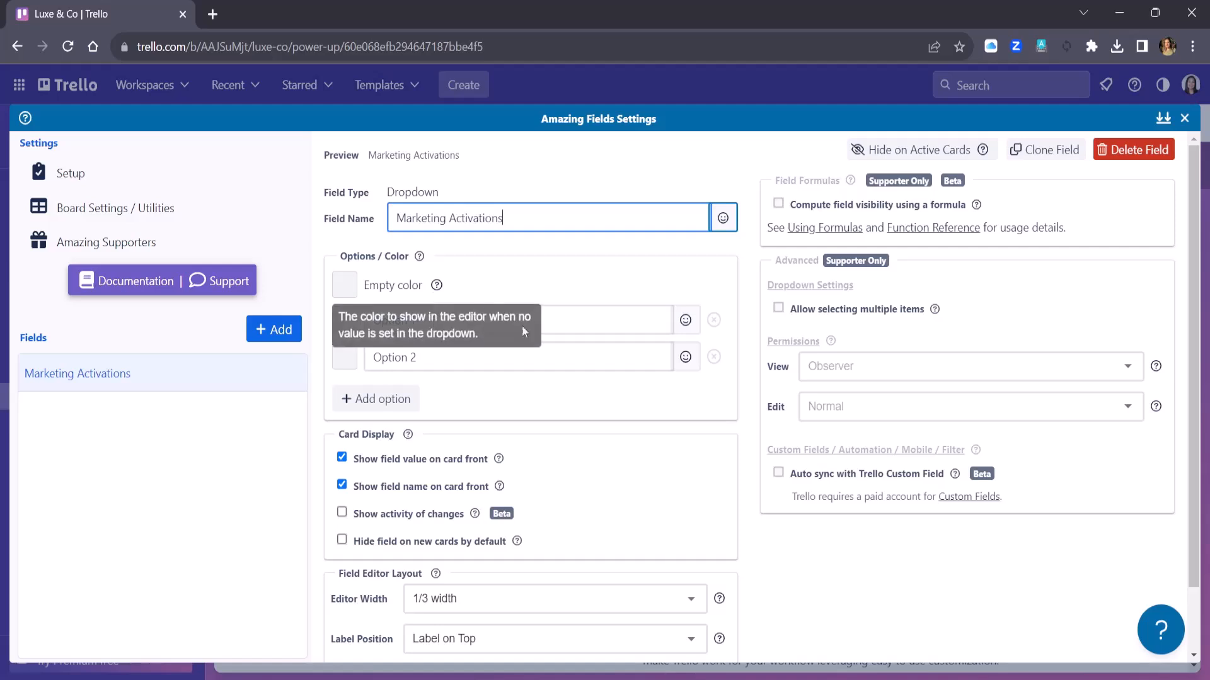
Step: Name the dropdown's first option "Social Media" and its second option "Brand Management"
left_click_drag(359, 328, 432, 317)
left_click(432, 319)
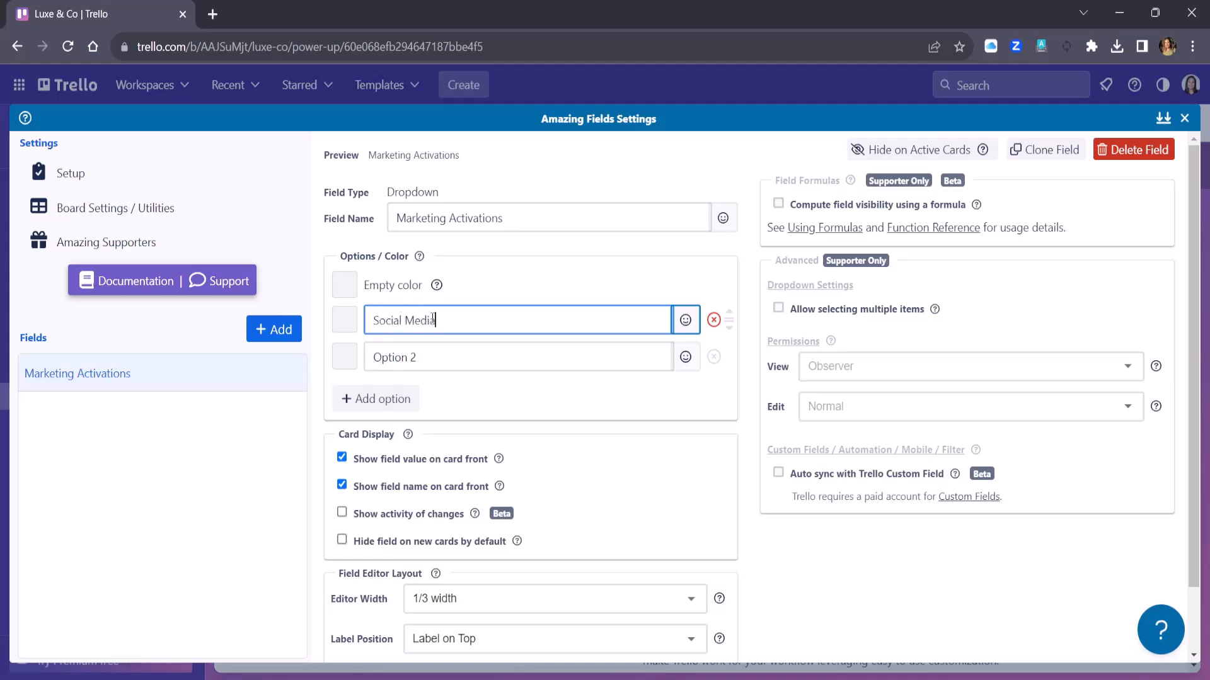
key("Return")
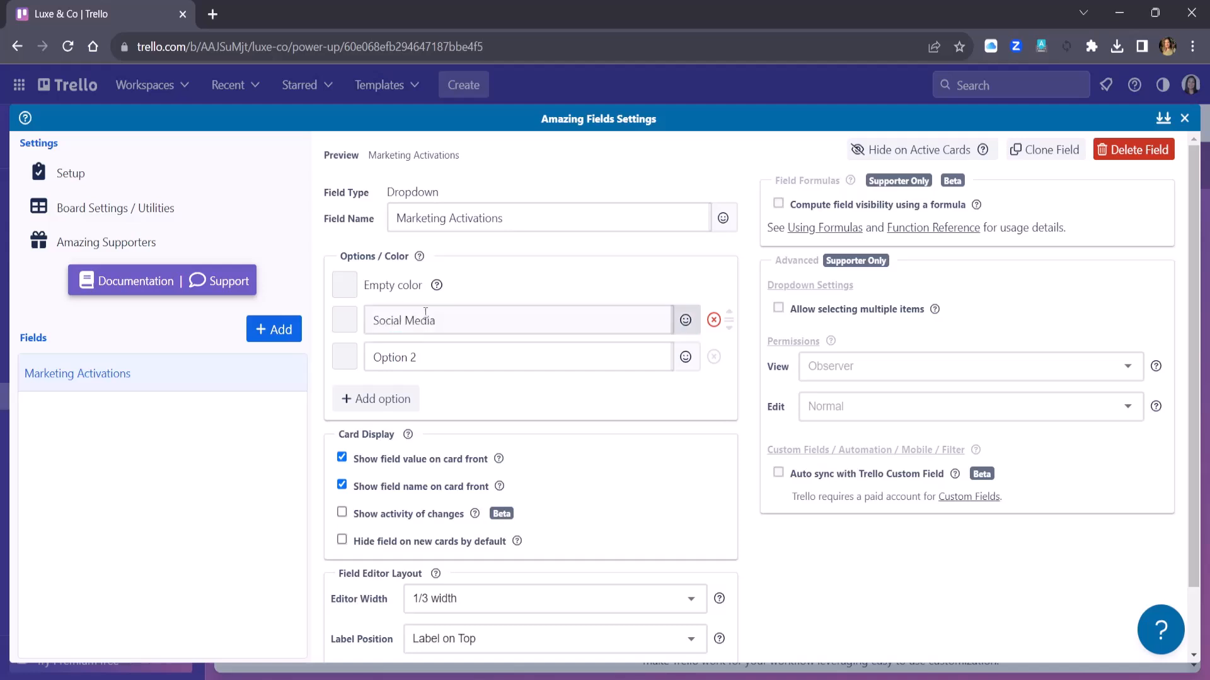
left_click(421, 361)
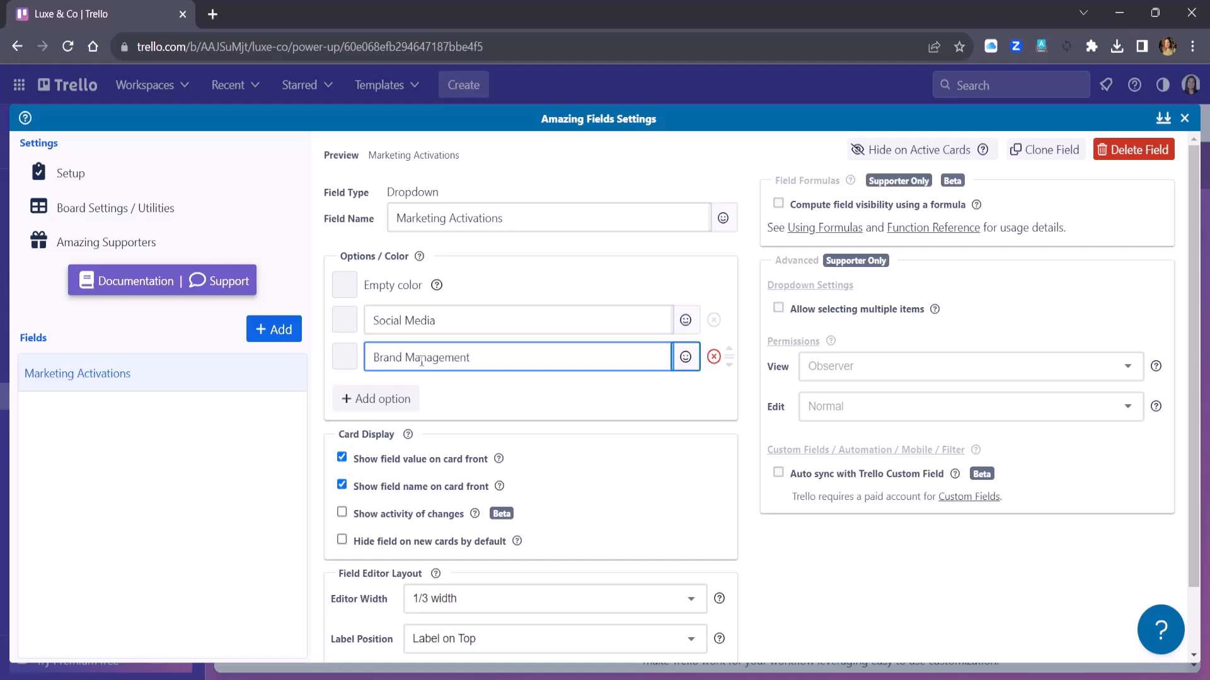
Step: Review the Marketing Activations field's card display, editor layout, permission and custom field sync settings
scroll(592, 518, "down", 2)
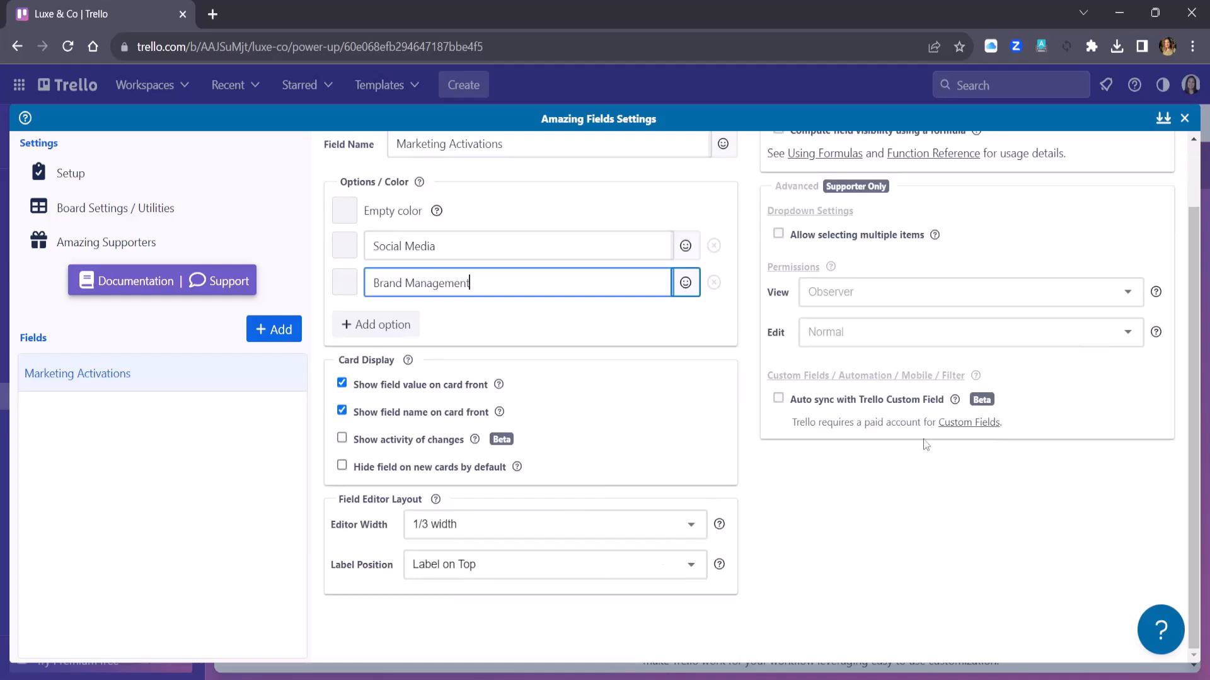
scroll(932, 435, "up", 2)
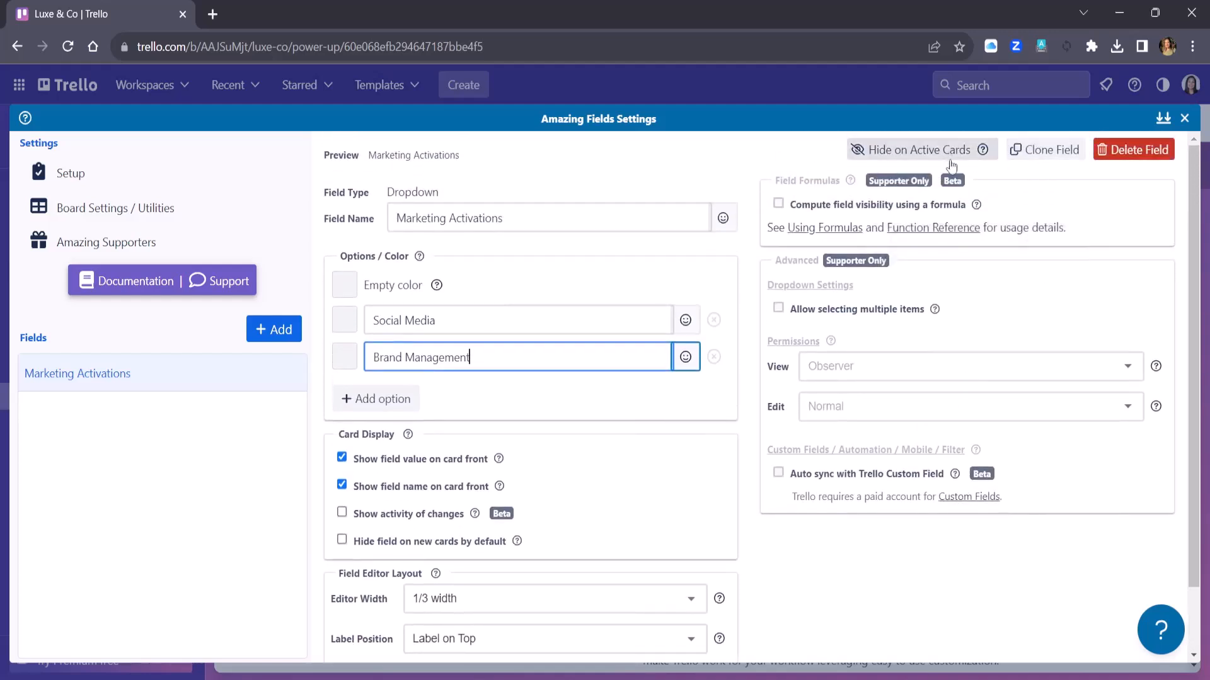
scroll(928, 550, "down", 2)
scroll(475, 347, "up", 2)
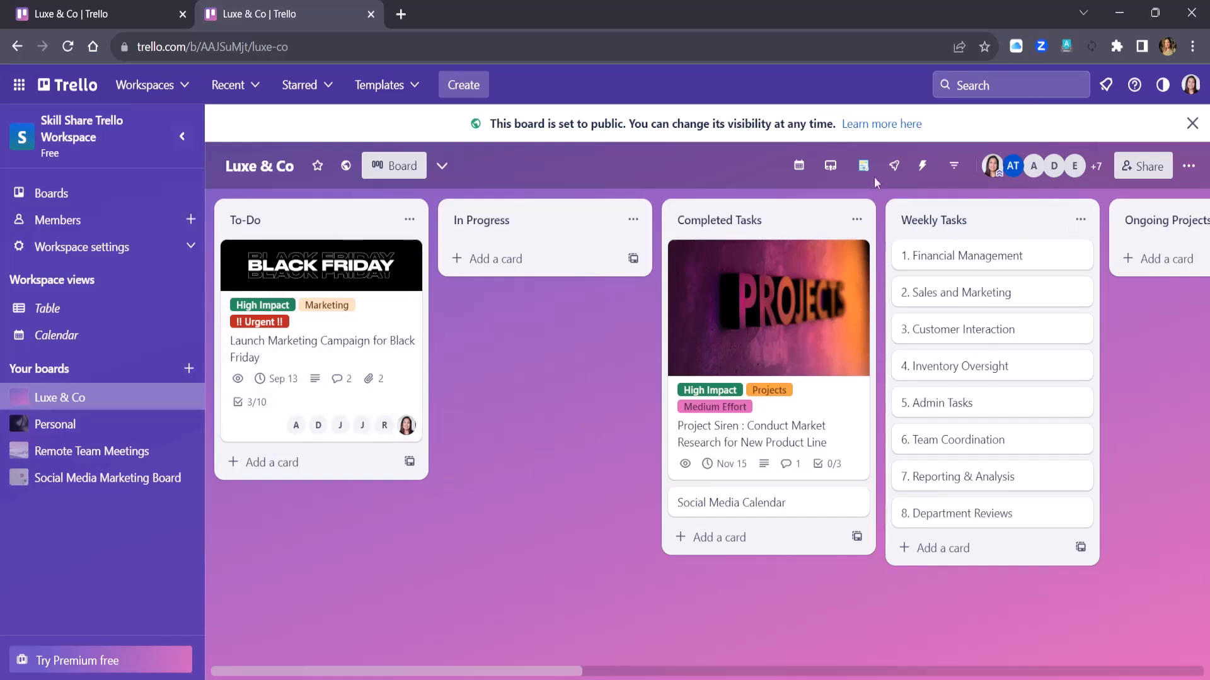
Step: On the "Launch Marketing Campaign for Black Friday" card, set the Marketing Activations field to Brand Management
left_click(408, 385)
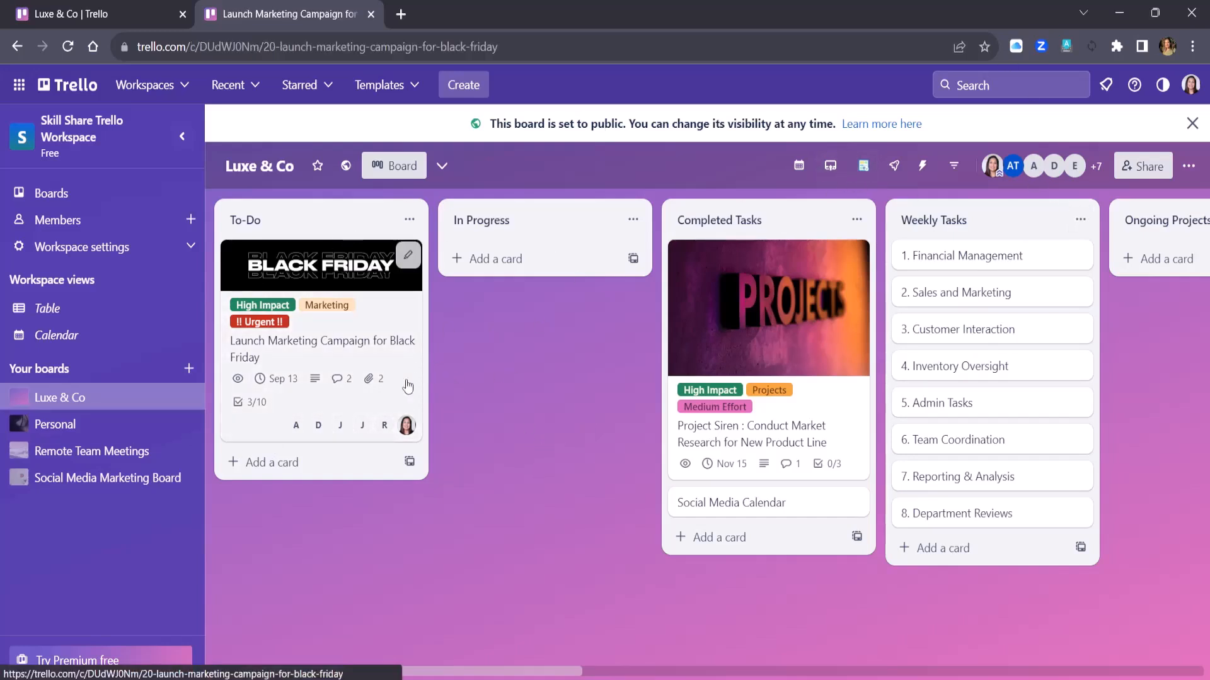
scroll(535, 452, "down", 5)
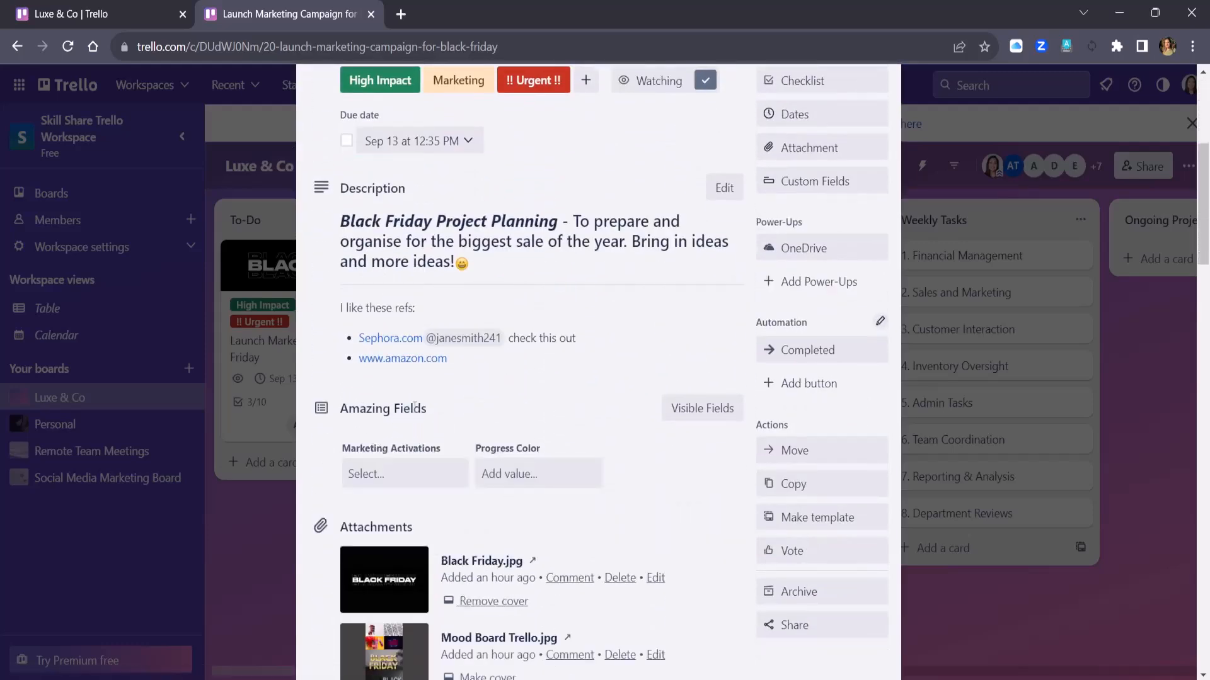
left_click(380, 483)
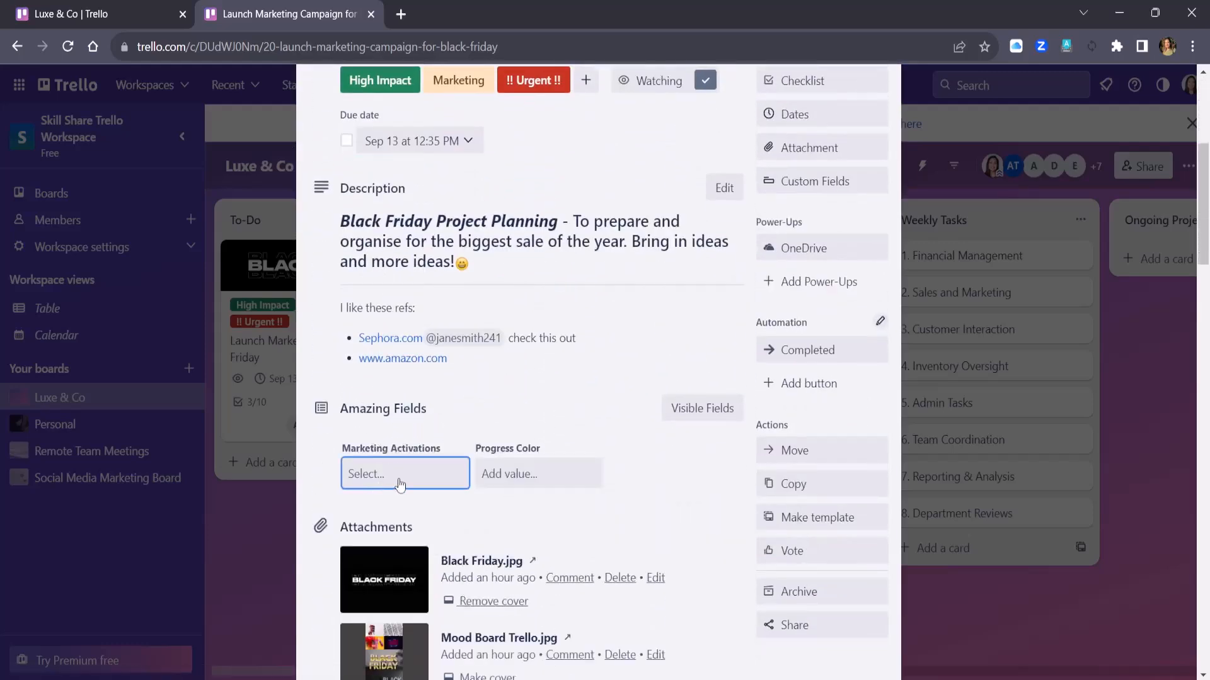
left_click(400, 485)
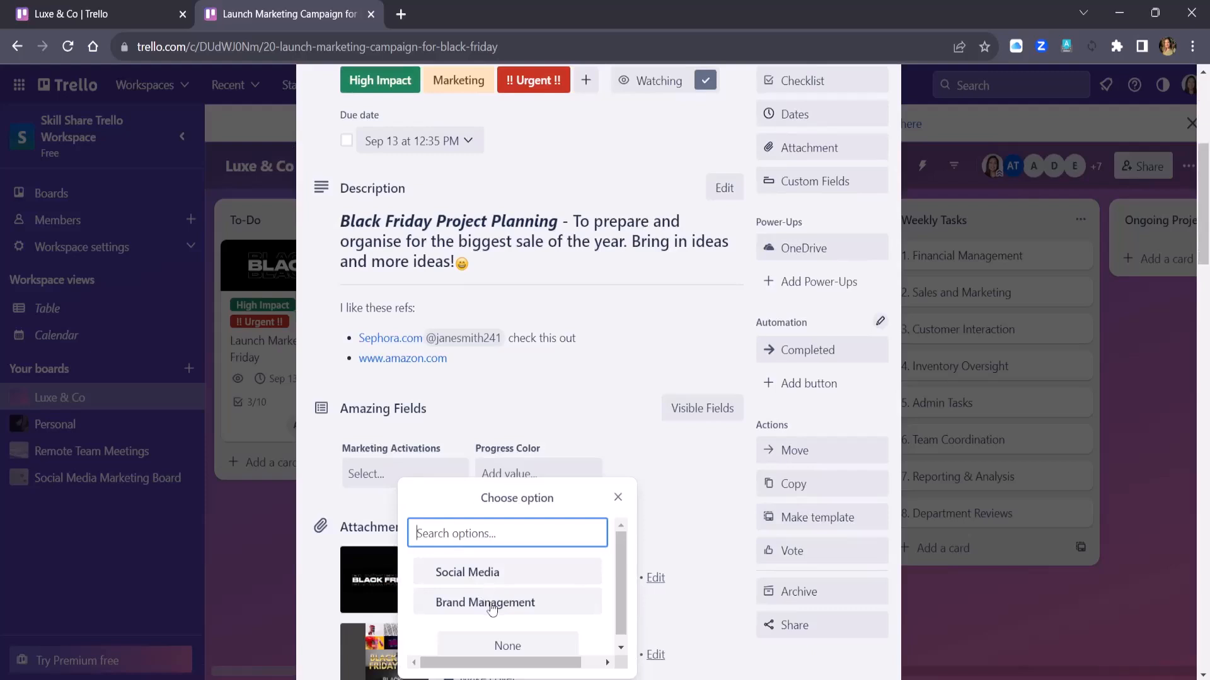
left_click(491, 606)
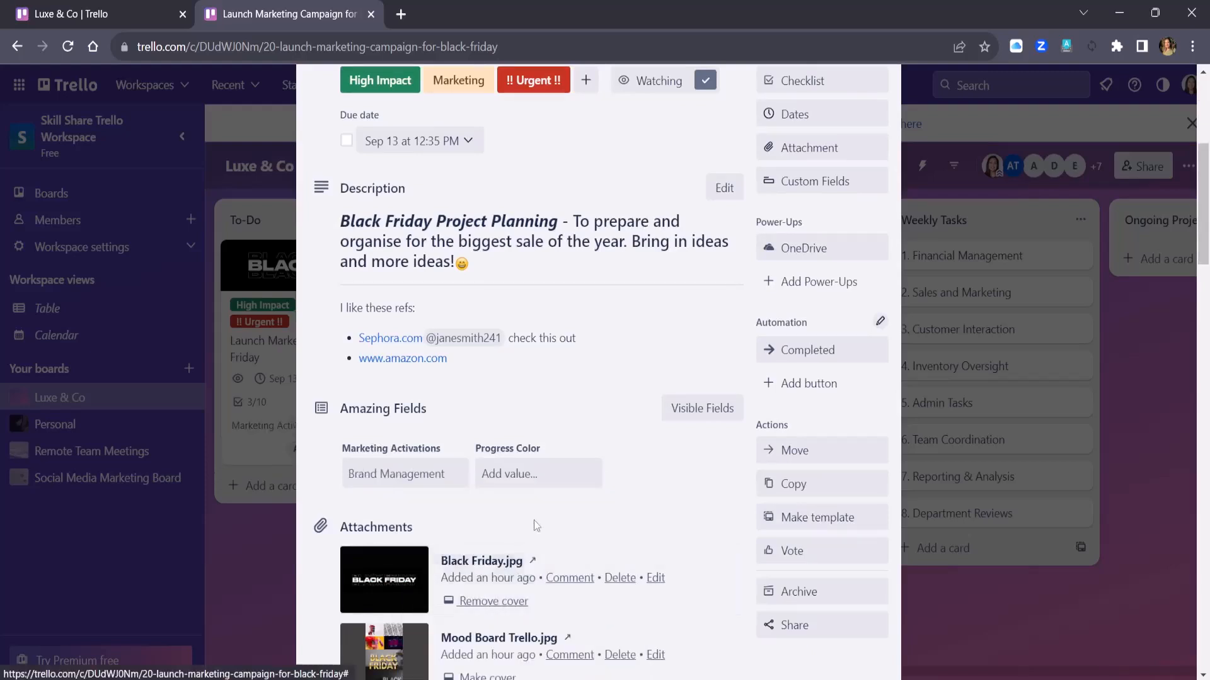
Step: Set the Black Friday card's Progress Color field to 30, check it against the card's checklist, and close the card
left_click(542, 478)
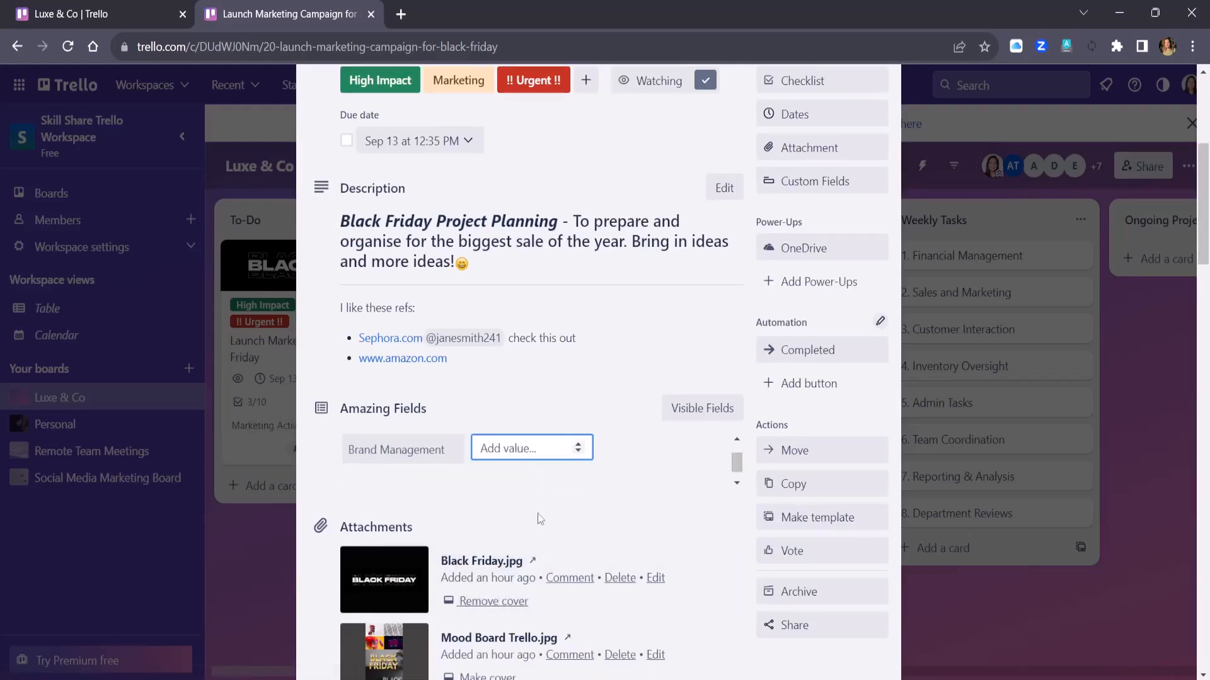
scroll(536, 517, "down", 4)
scroll(523, 447, "up", 3)
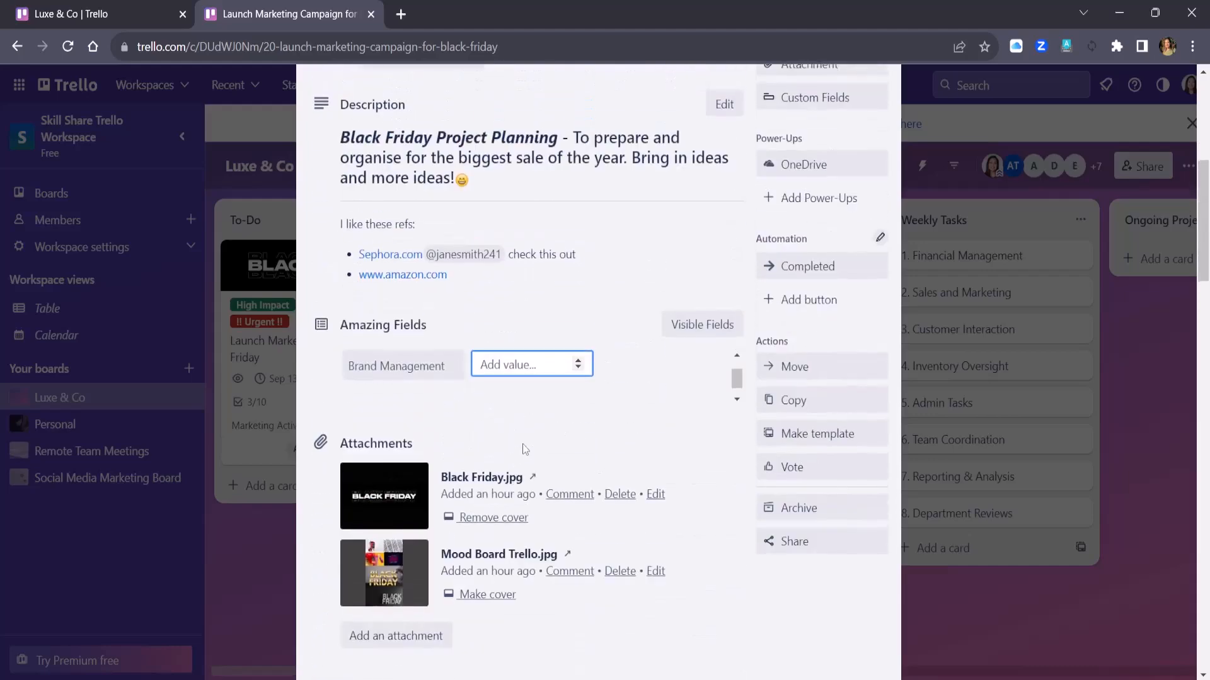
type("30")
left_click(622, 422)
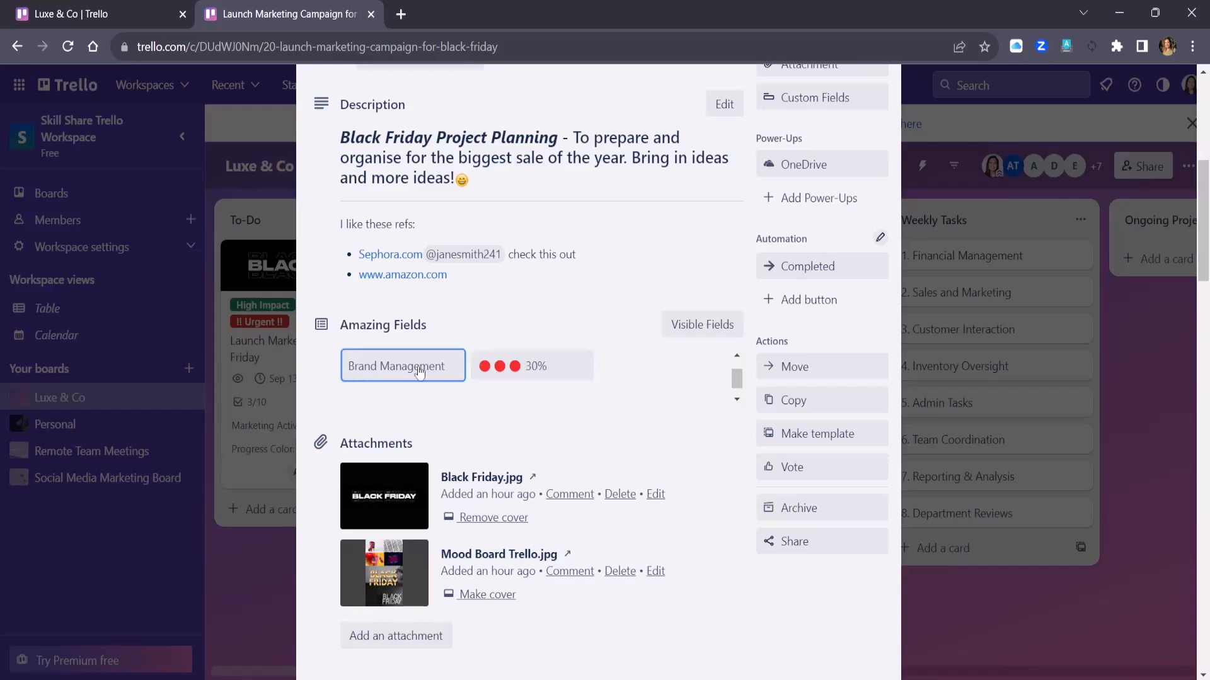
scroll(564, 382, "down", 5)
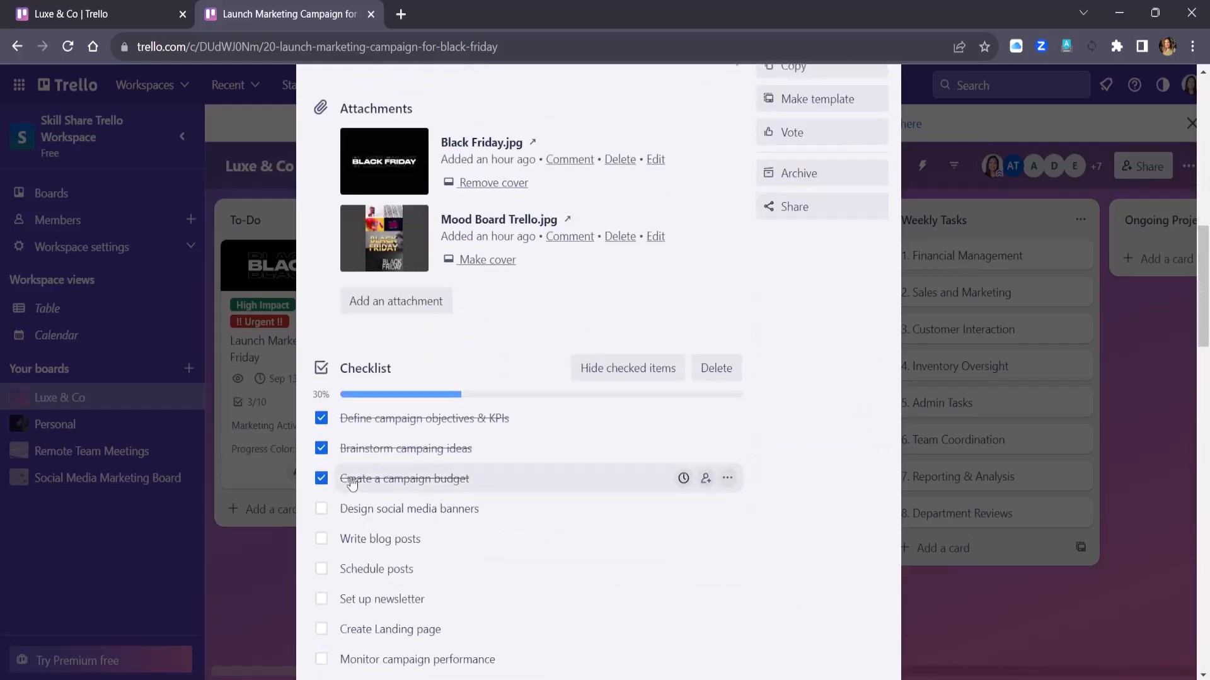
left_click(251, 571)
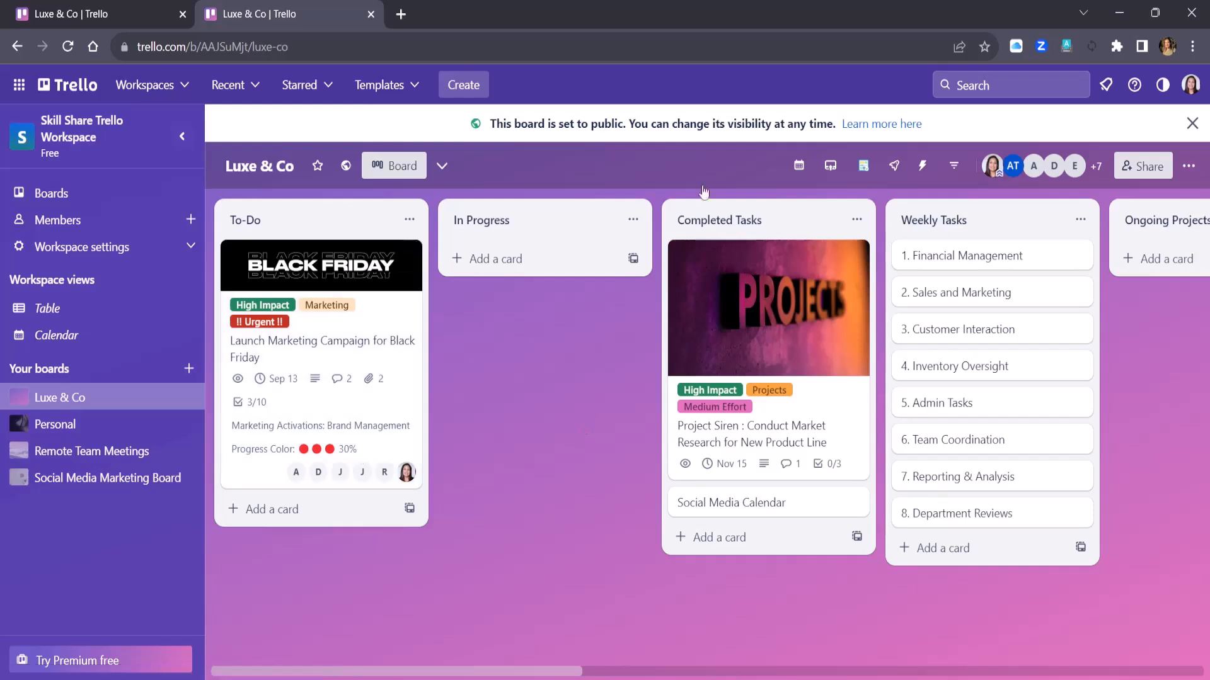
Step: Examine the board's scheduled cards for August and September 2023 in the calendar, compare its week and month views, and close it
left_click(803, 168)
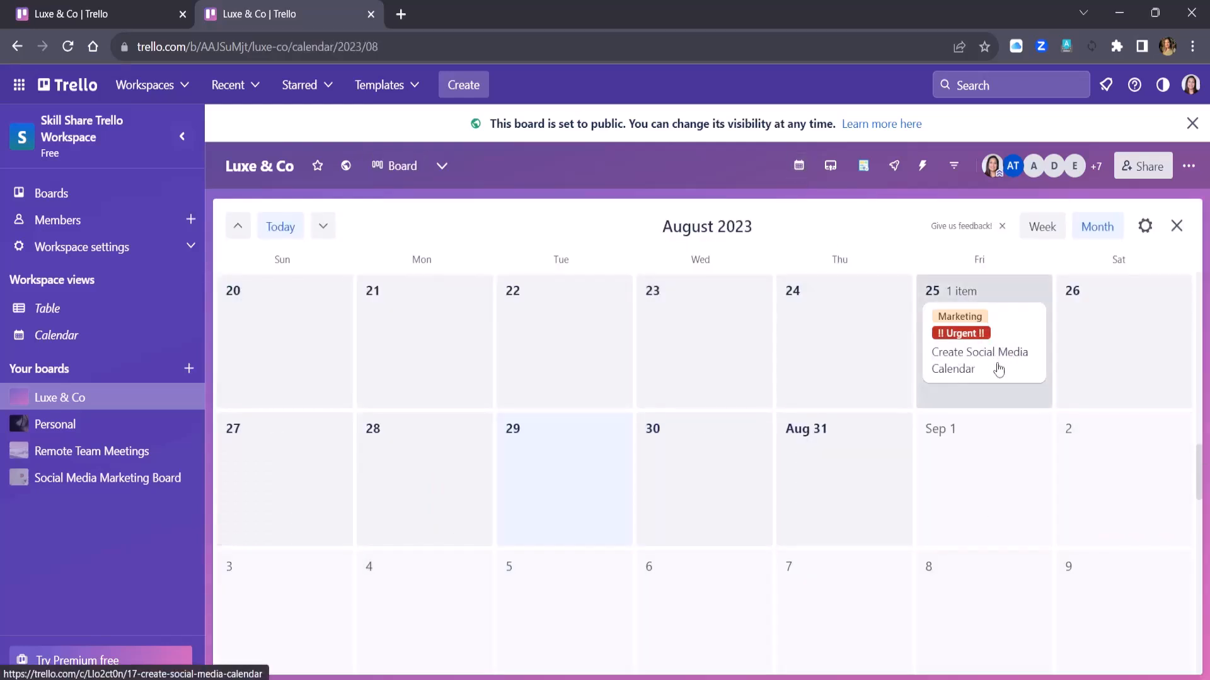
scroll(1002, 374, "down", 4)
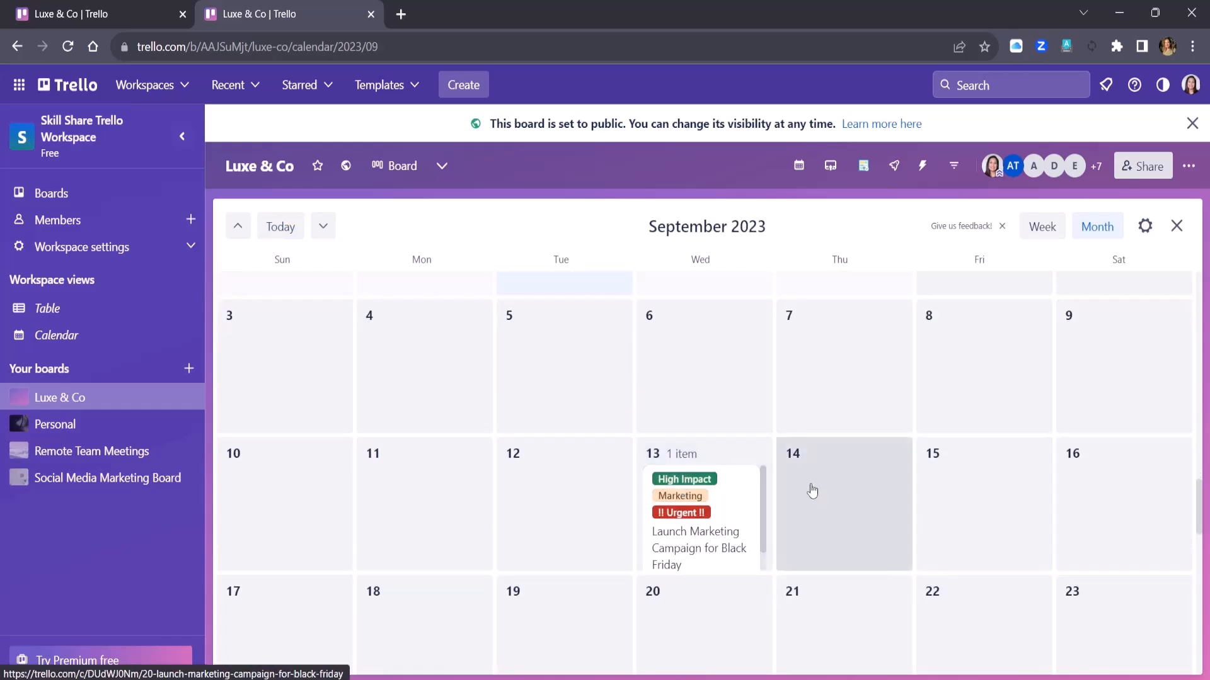
scroll(643, 535, "down", 3)
scroll(693, 485, "down", 2)
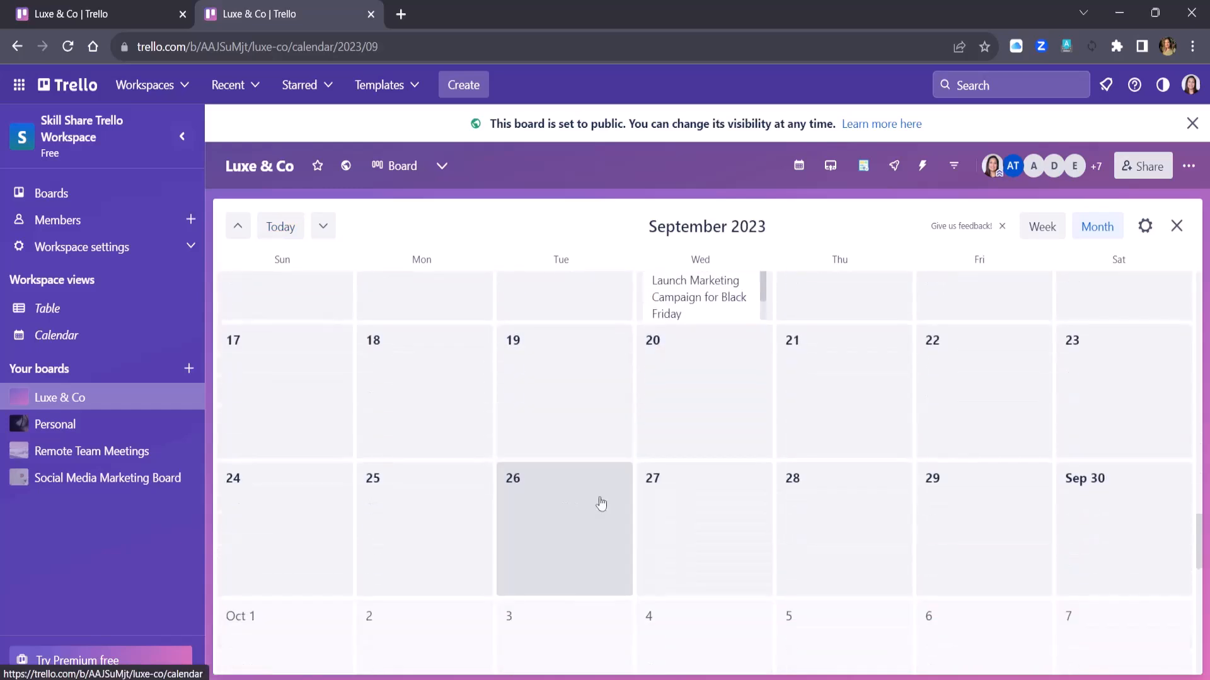
scroll(1067, 426, "up", 5)
scroll(1069, 430, "up", 4)
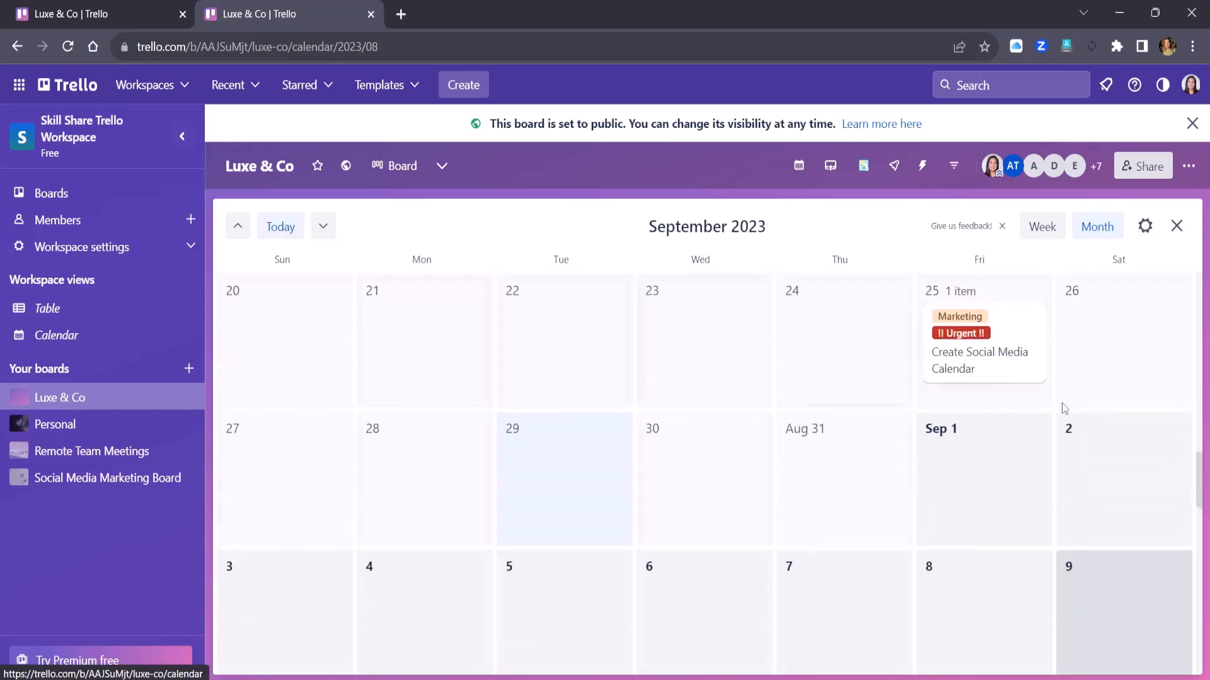
left_click(1057, 236)
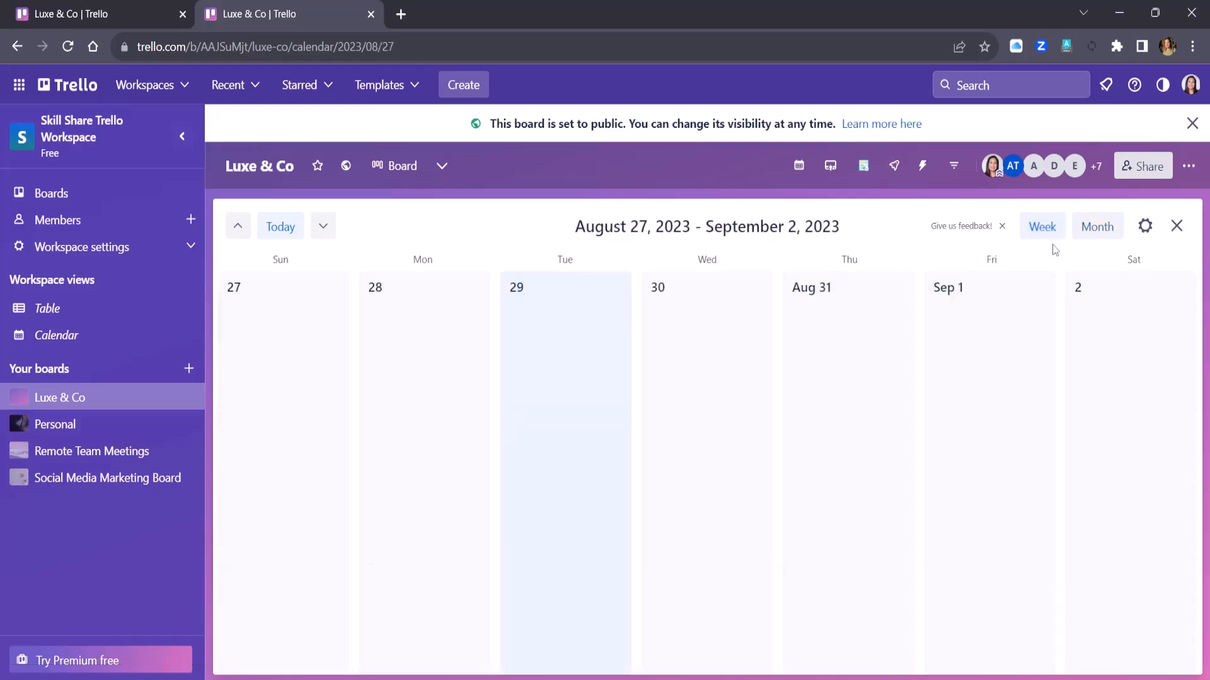
left_click(1097, 227)
scroll(831, 478, "down", 1)
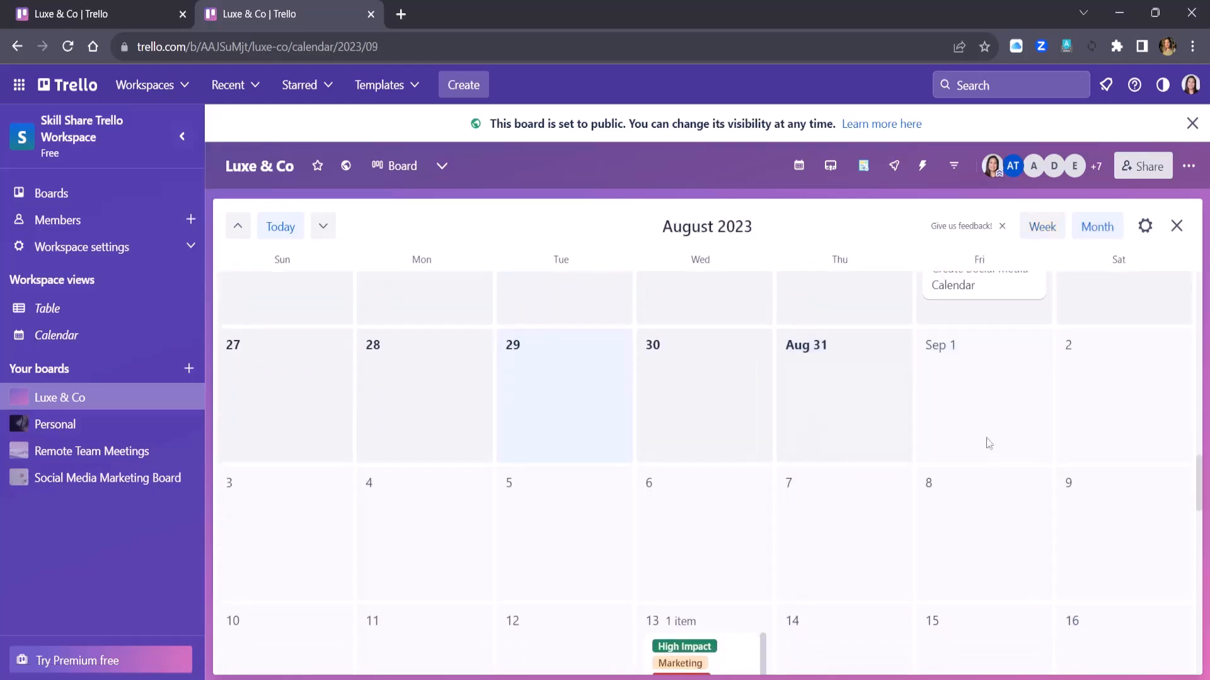
scroll(1008, 439, "up", 2)
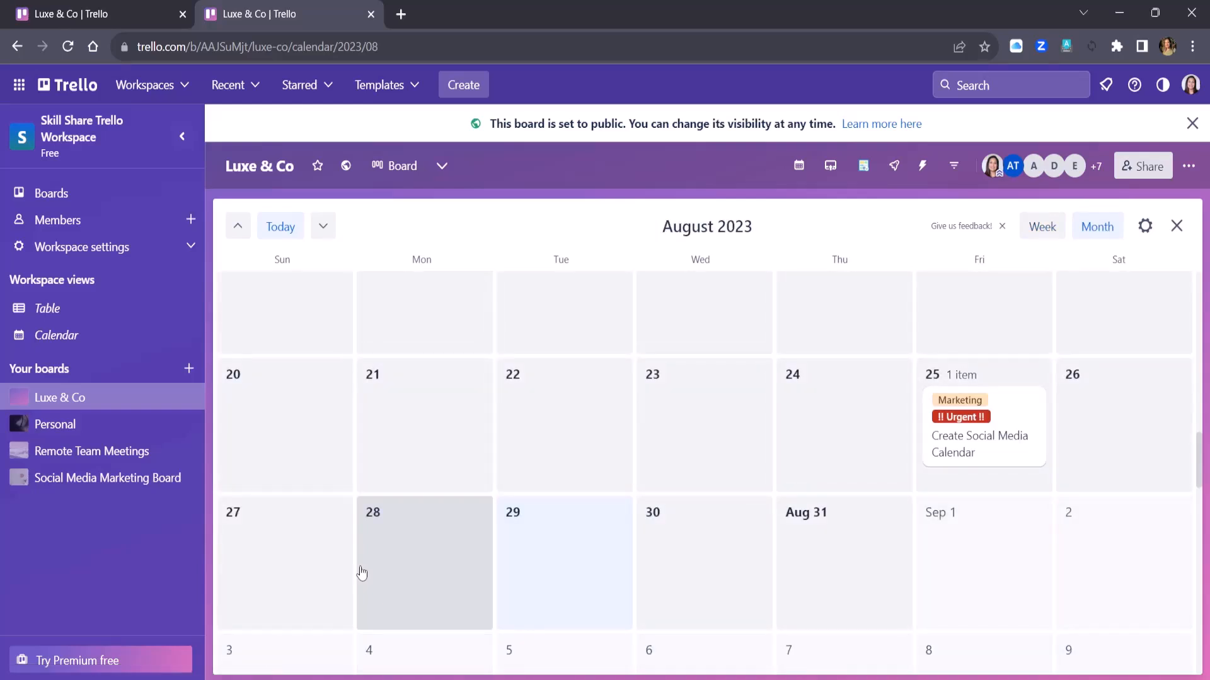
key("Escape")
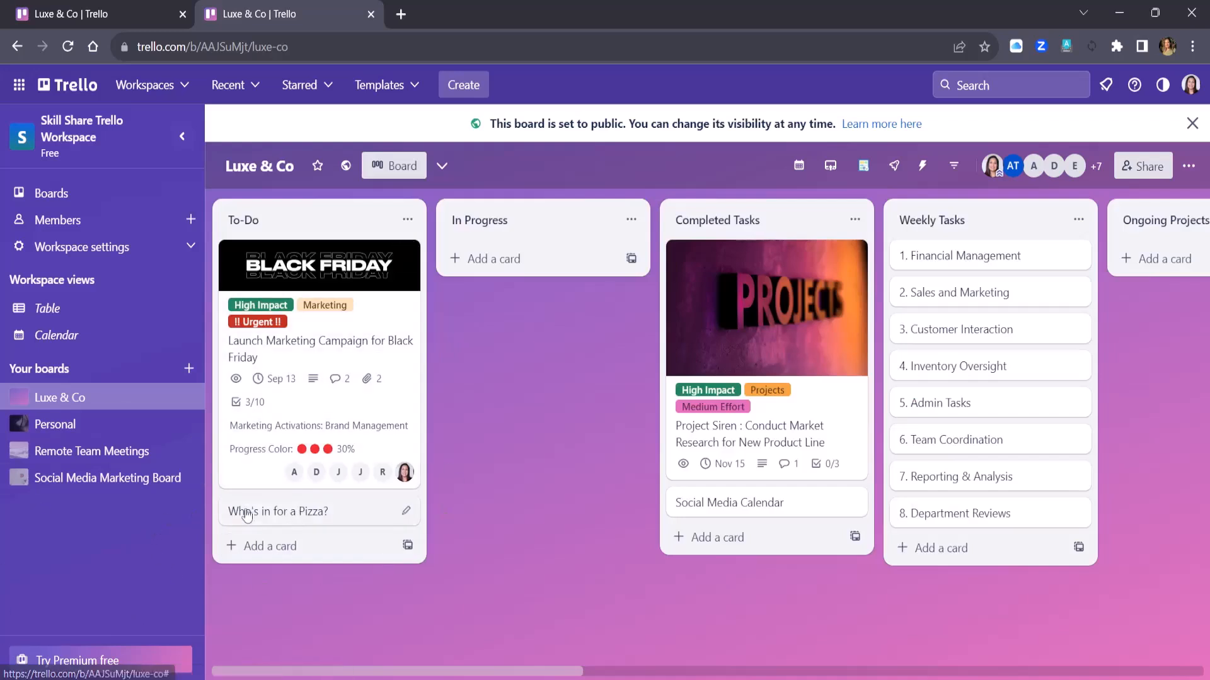
Step: Vote on the "Who's in for a Pizza?" card in the To-Do list and return to the board
left_click(351, 520)
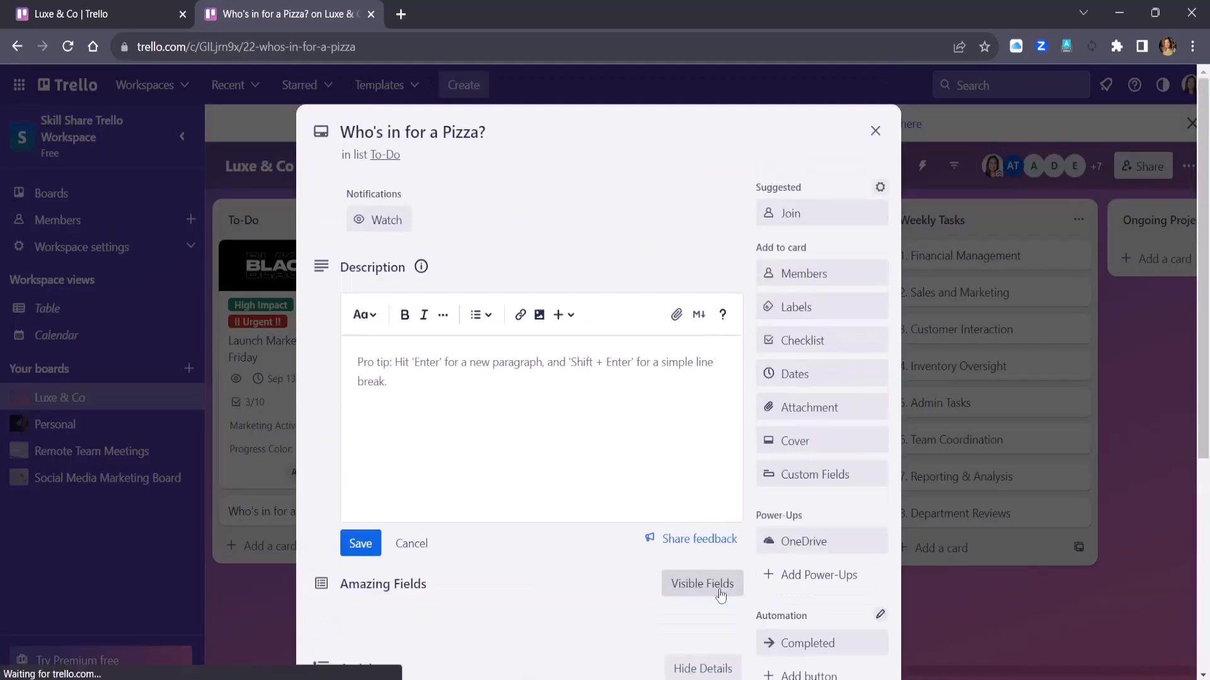
scroll(792, 380, "down", 5)
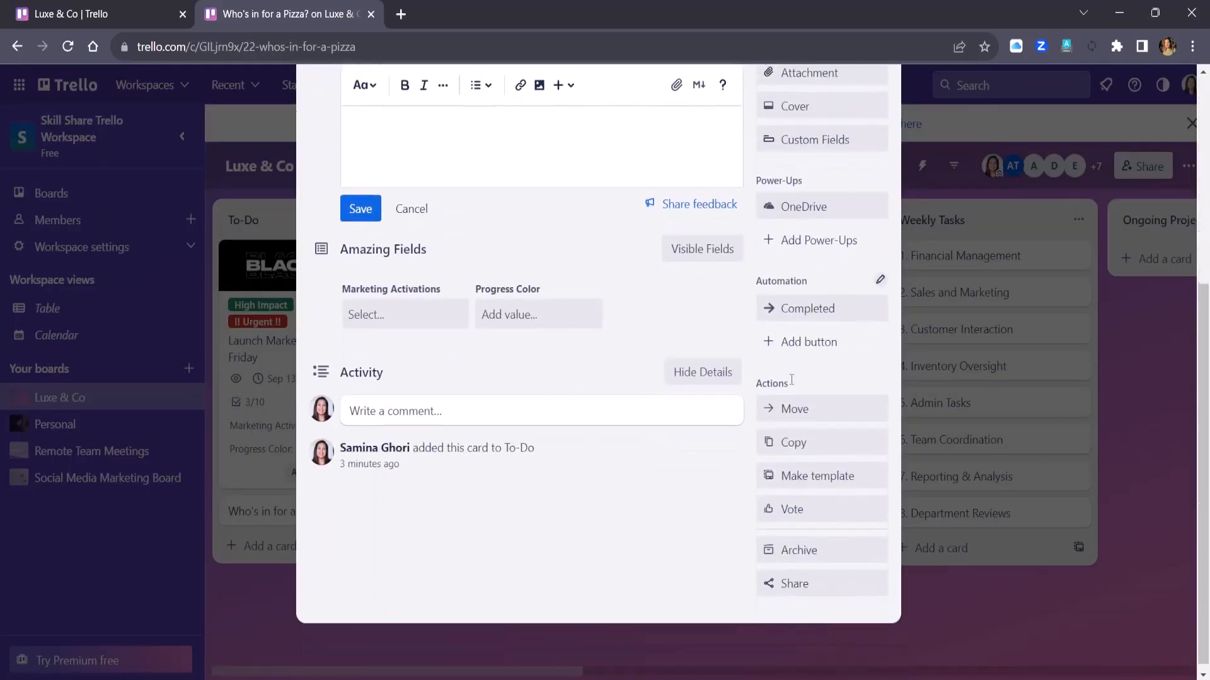
scroll(790, 379, "down", 1)
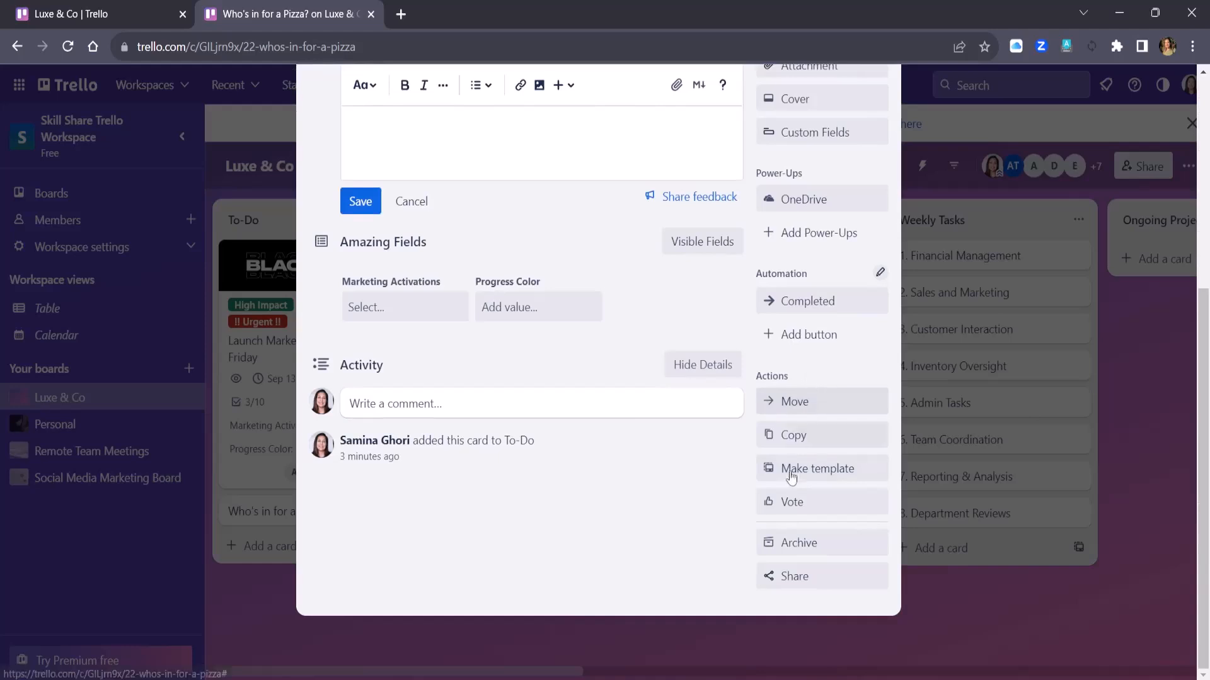
left_click(846, 512)
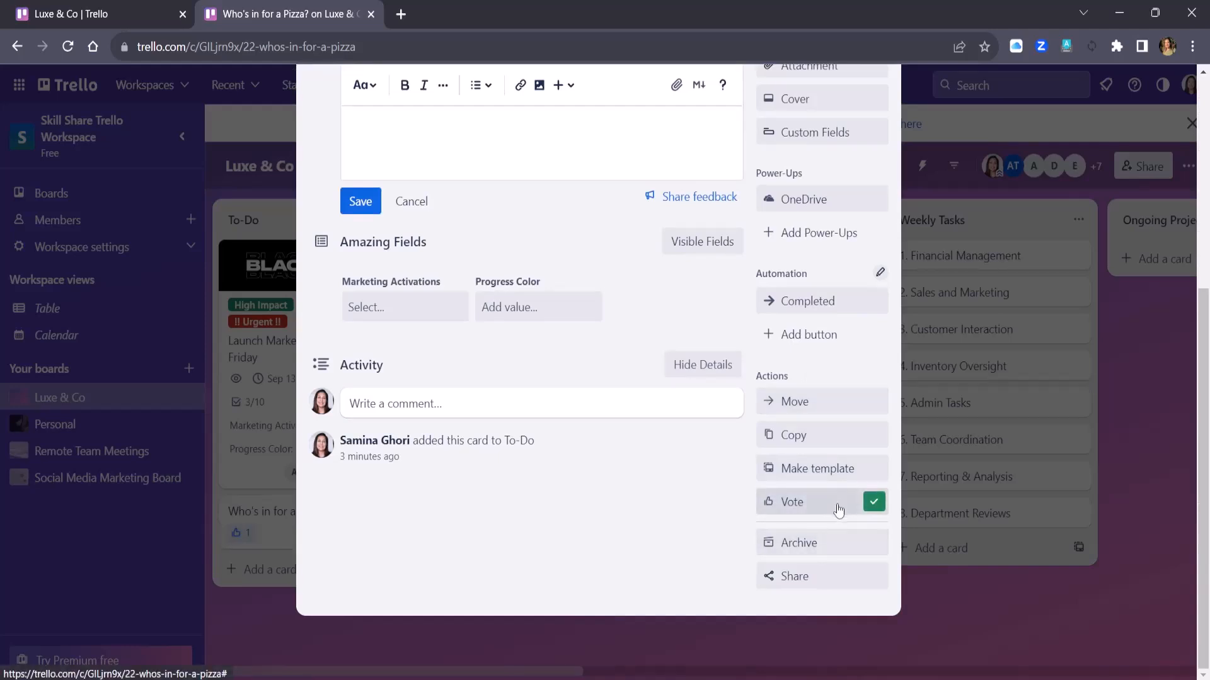
scroll(478, 435, "up", 3)
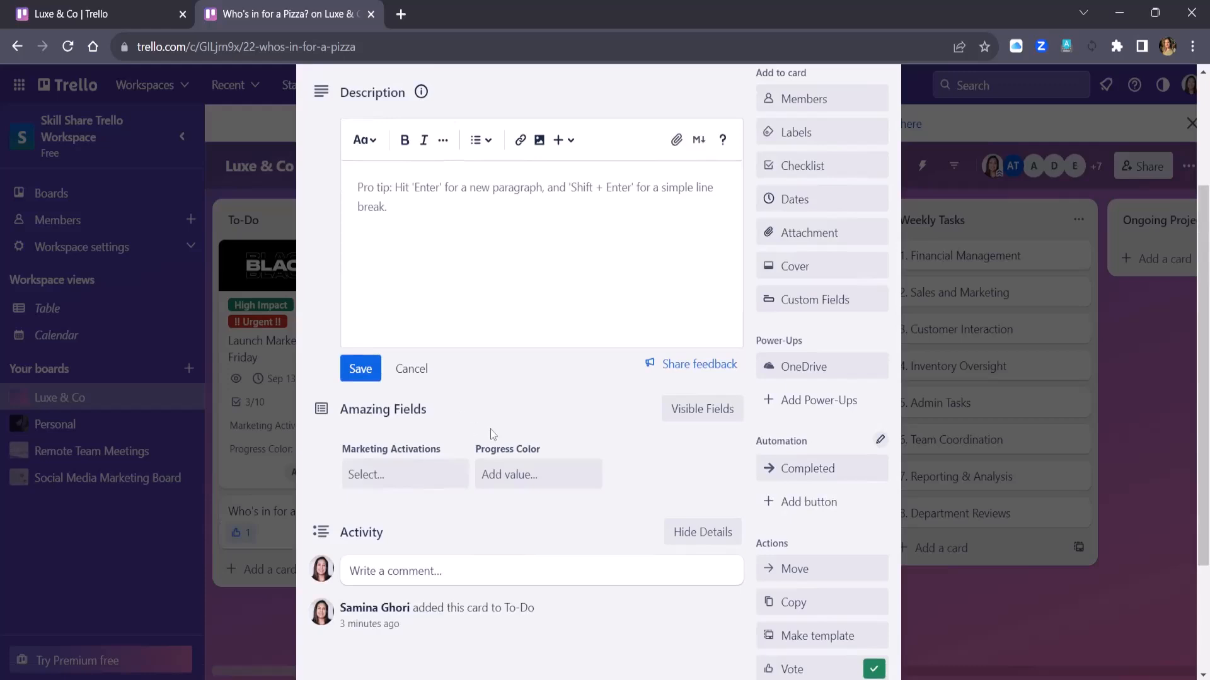
scroll(467, 413, "up", 3)
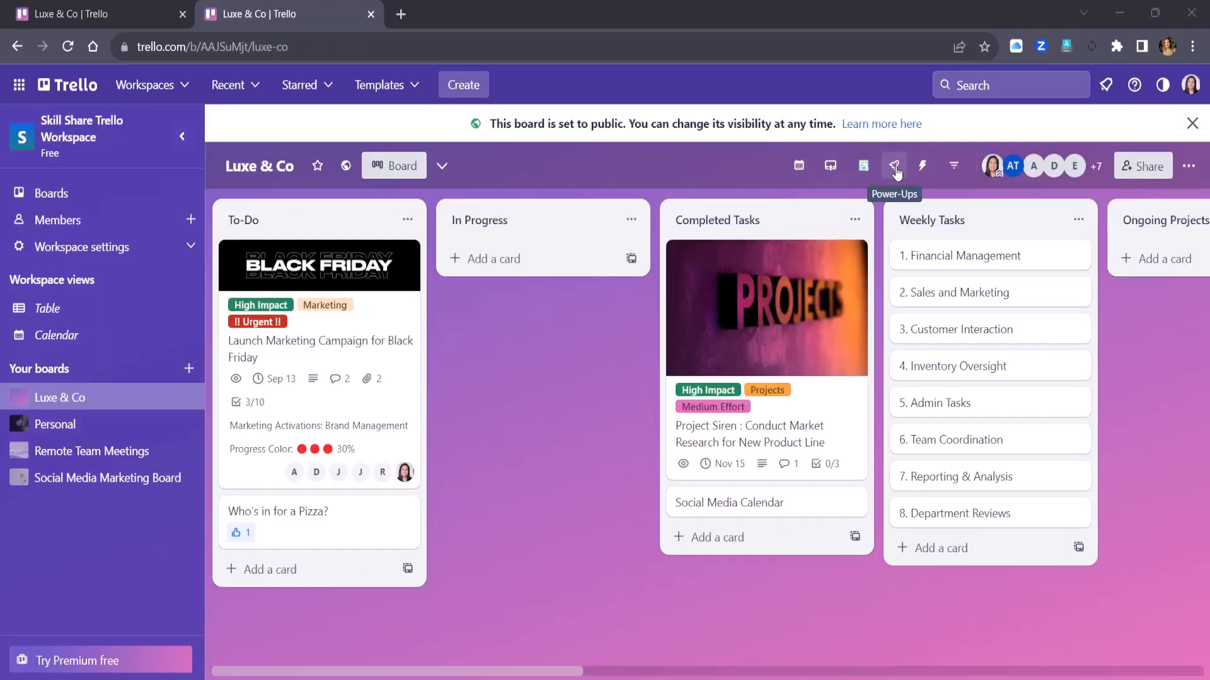
Step: Browse the Power-Ups directory from the featured Power-Ups down to the Trello Integrations for Email-to-board, Gmail and Microsoft Teams
left_click(895, 168)
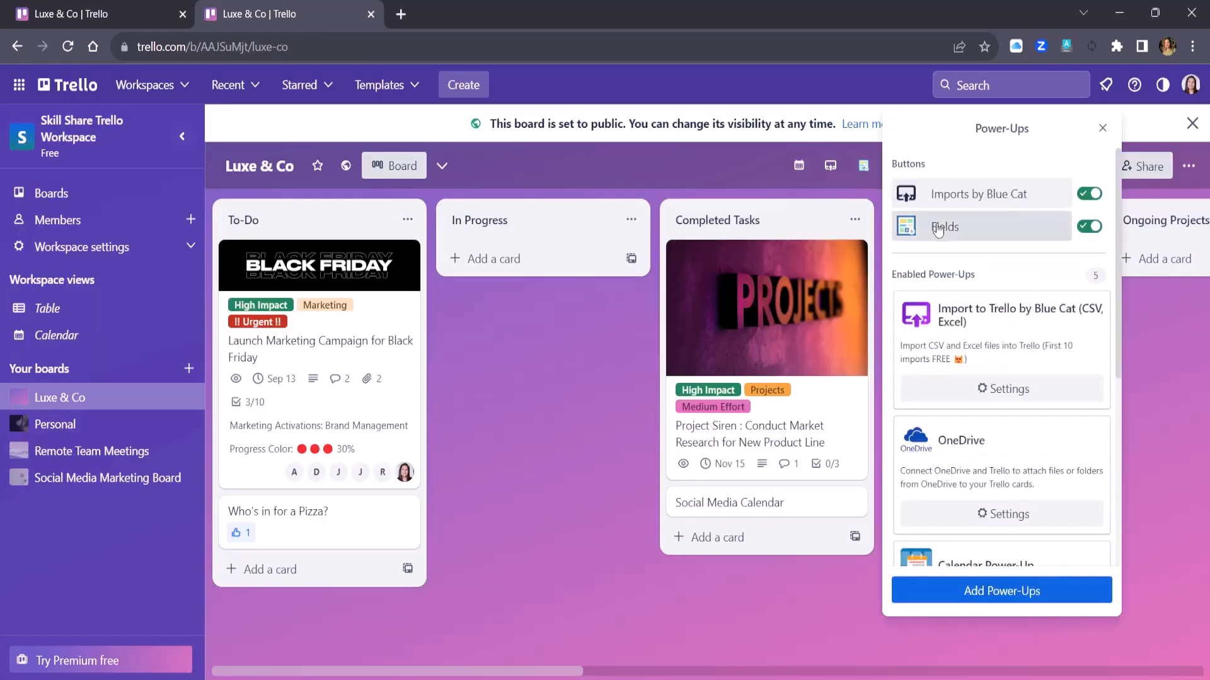
left_click(1034, 589)
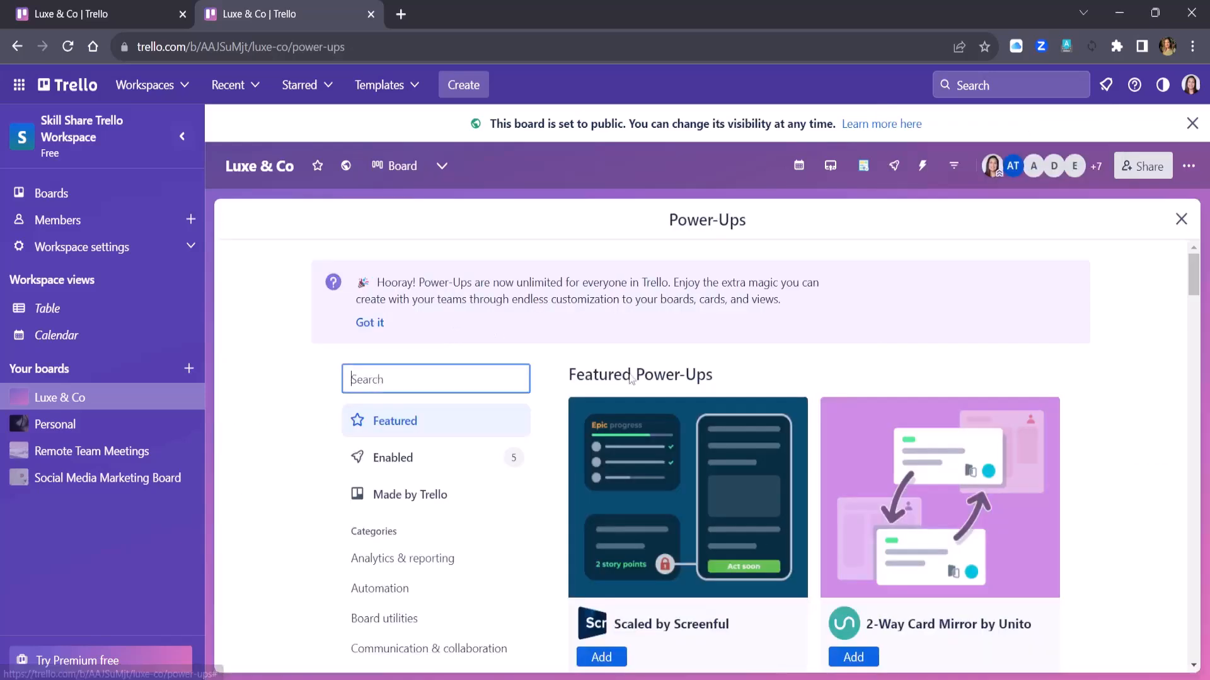
scroll(598, 372, "down", 3)
scroll(988, 454, "down", 10)
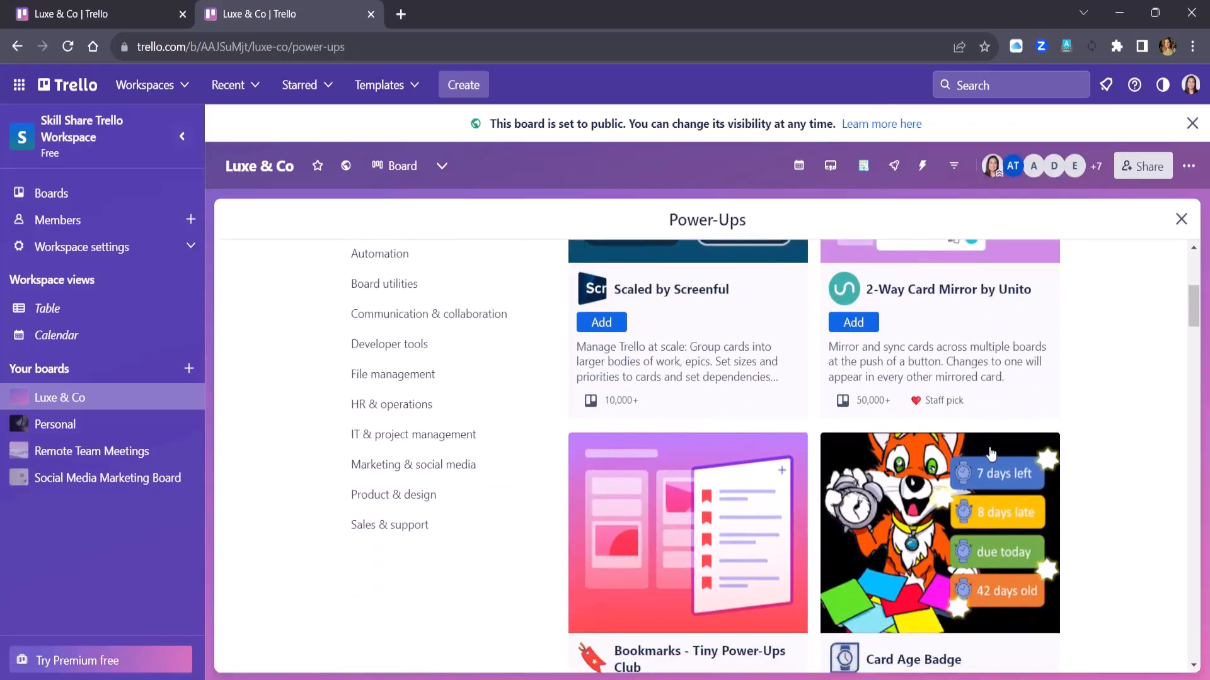
scroll(991, 451, "down", 7)
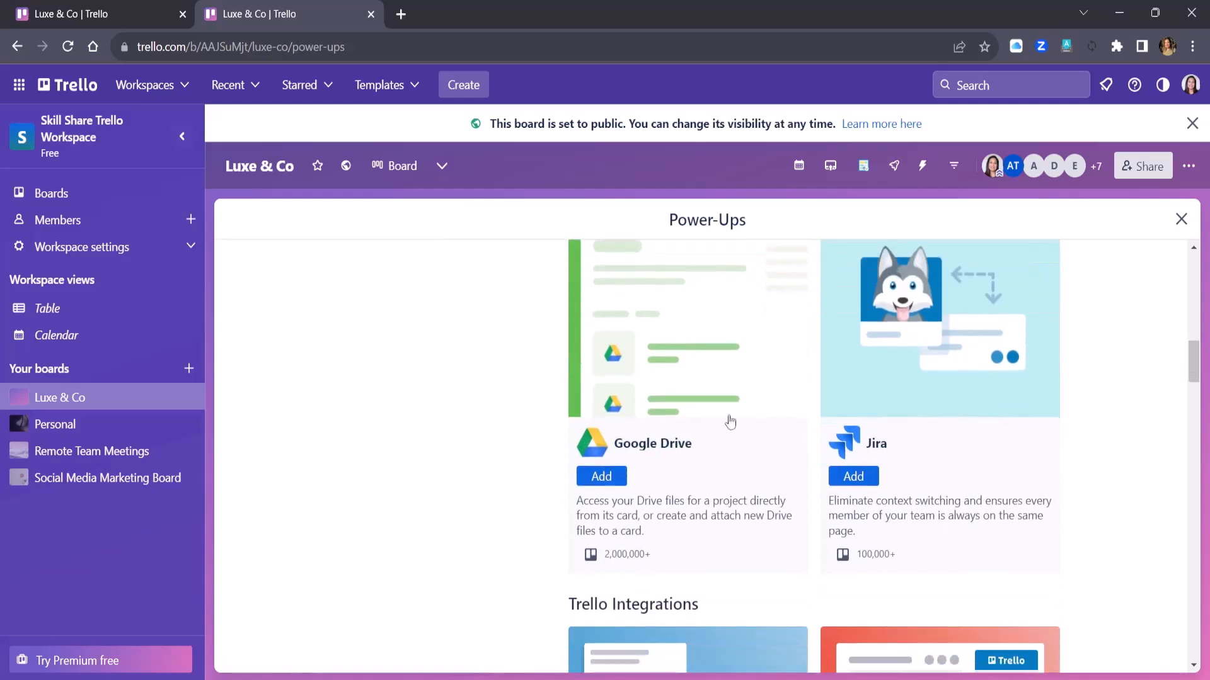
scroll(994, 364, "down", 3)
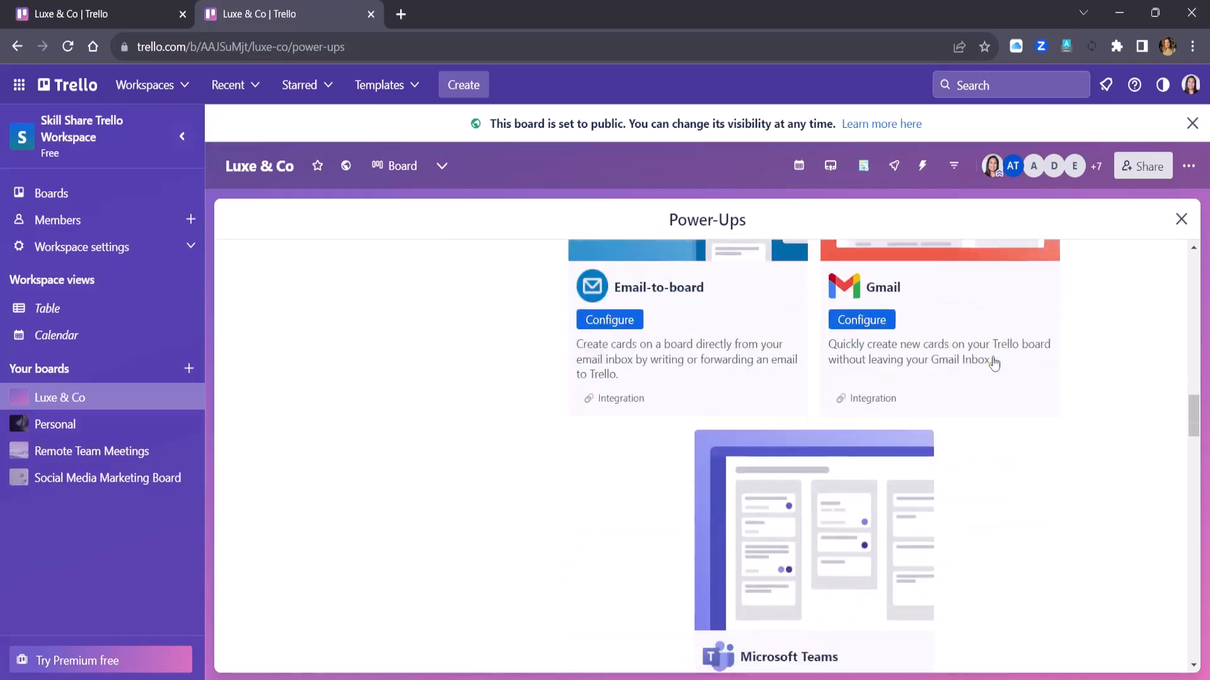
scroll(756, 341, "up", 3)
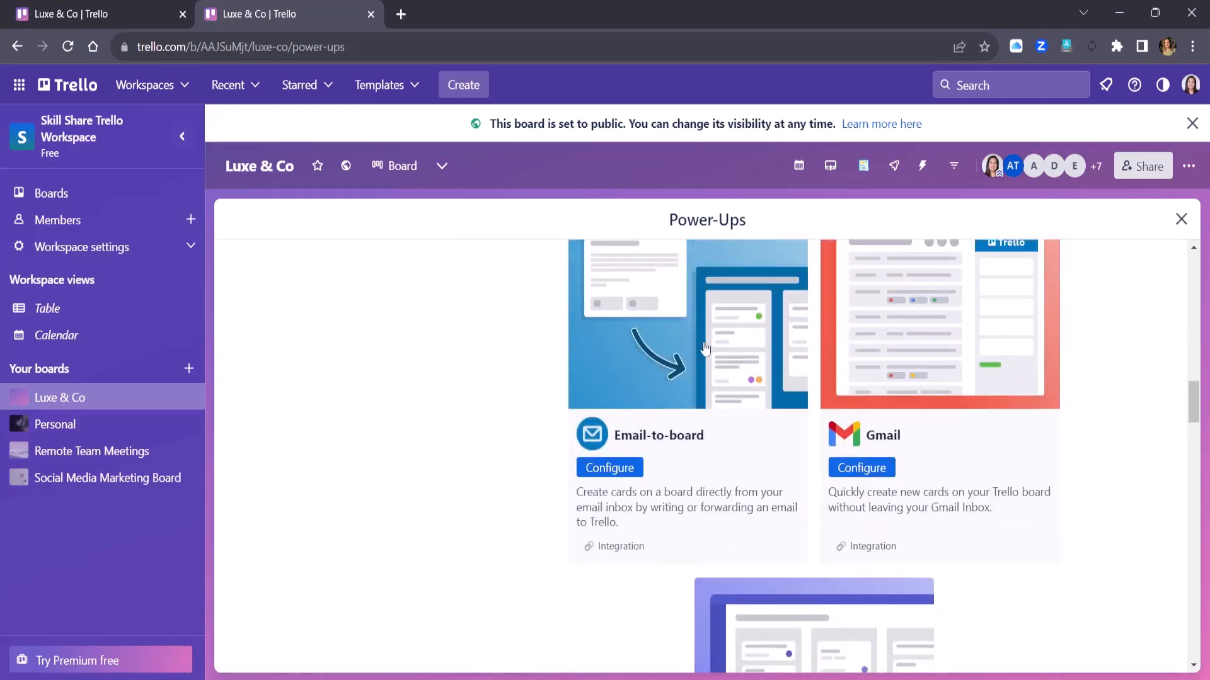
scroll(724, 397, "up", 1)
scroll(705, 403, "down", 1)
scroll(739, 467, "up", 1)
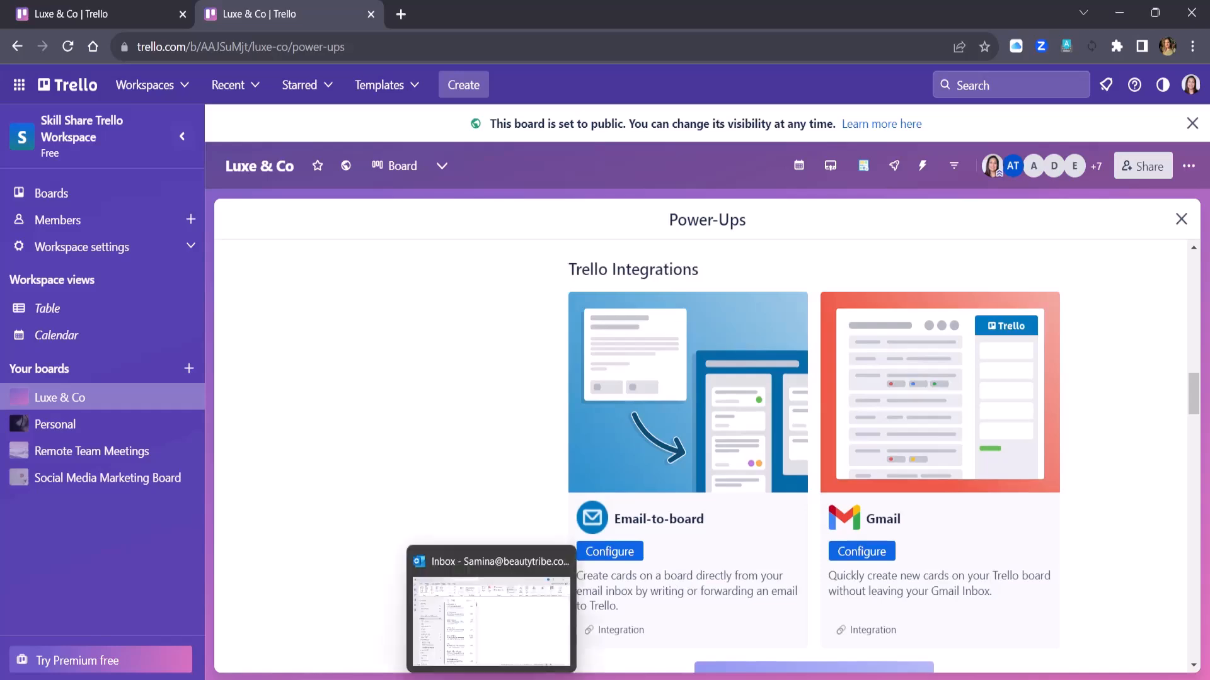
Step: Switch to Outlook, open the "Send New Budget Proposal" email in the Send to Trello add-in, and look through the available destination boards
left_click(493, 679)
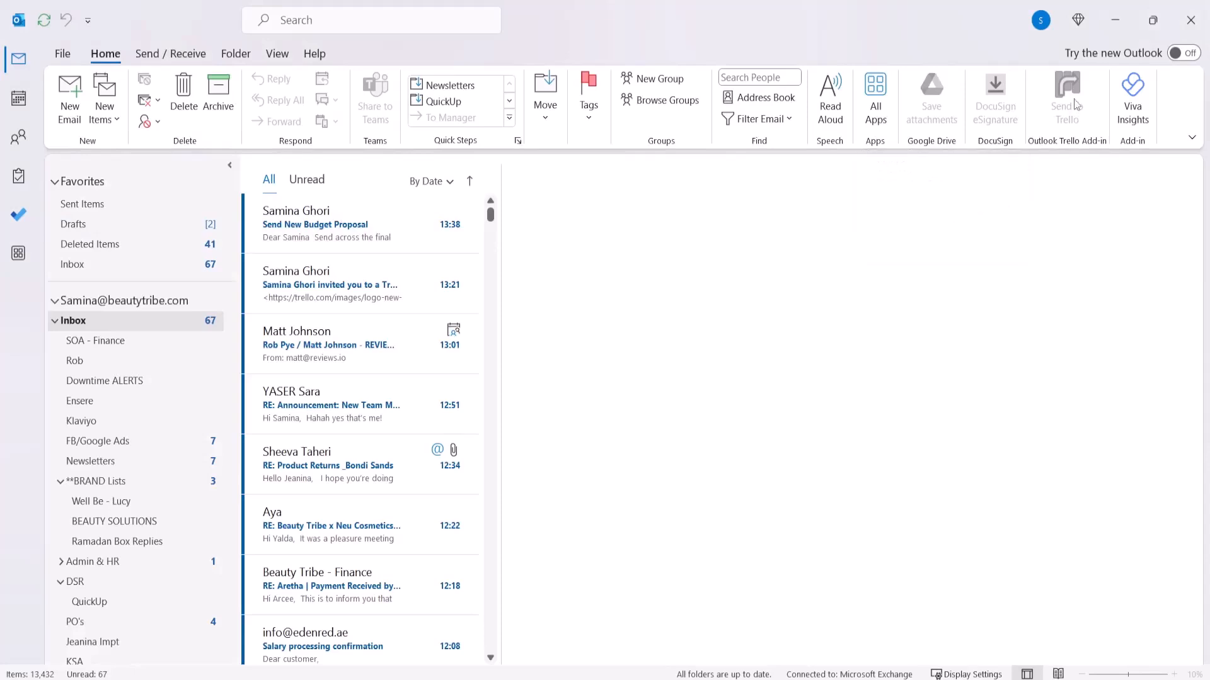
left_click(283, 237)
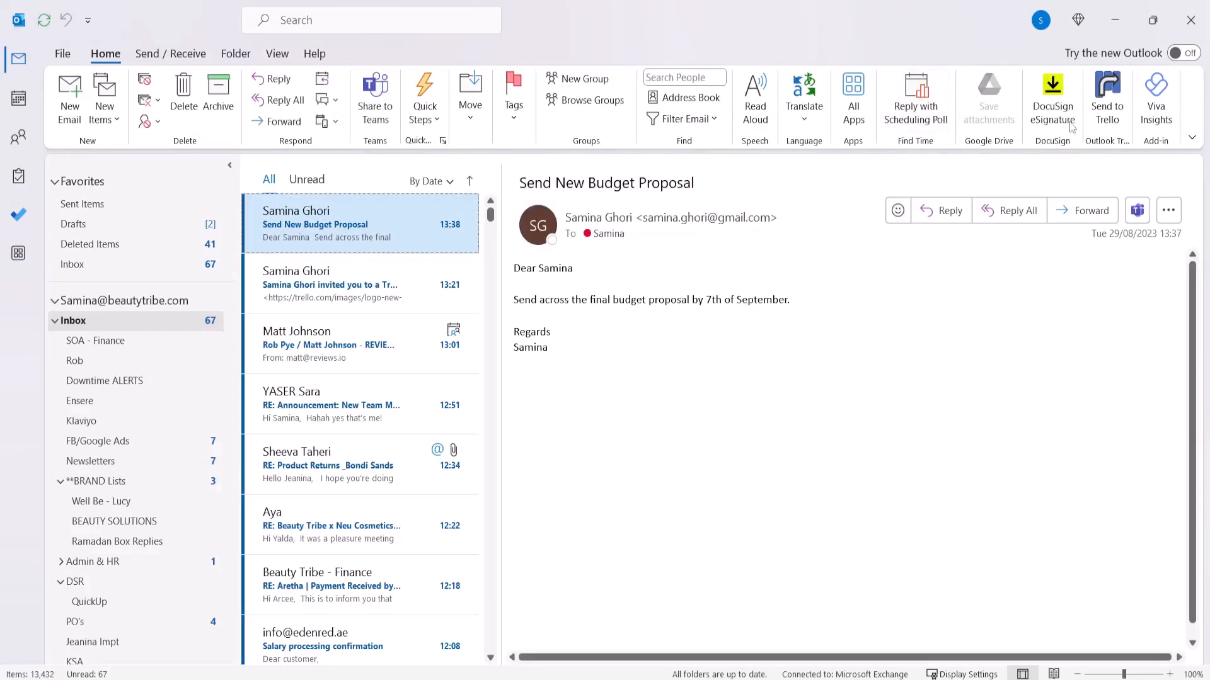
left_click(1118, 113)
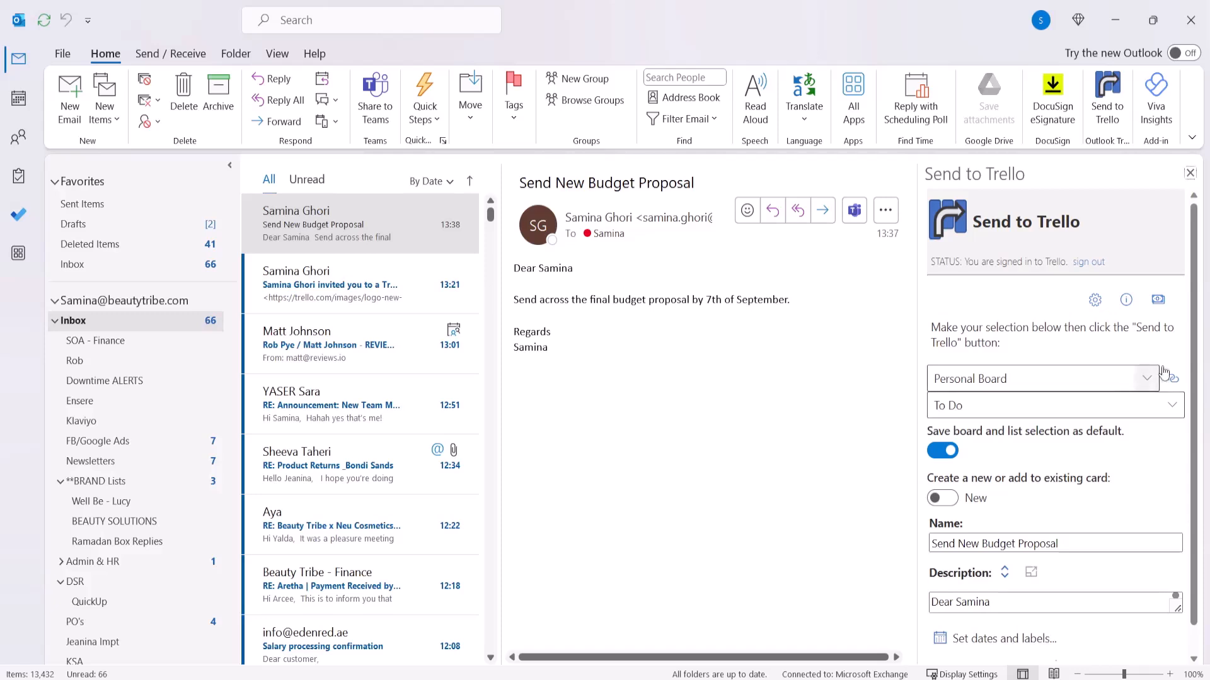
left_click(1150, 380)
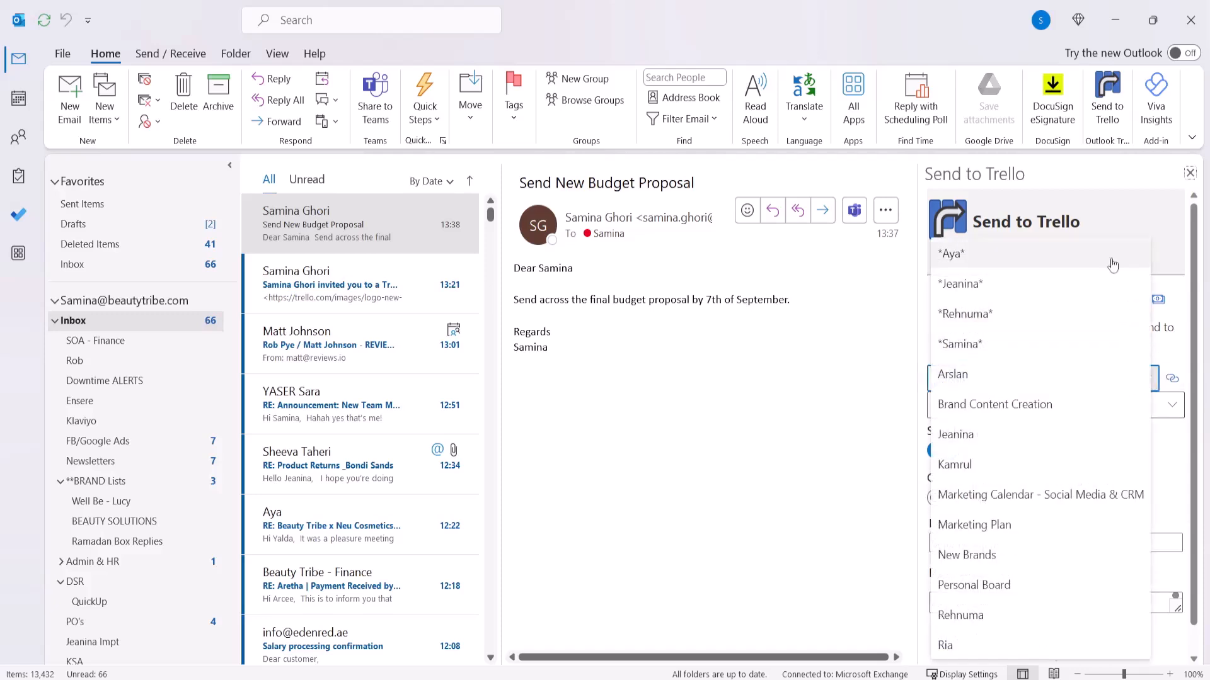
scroll(1114, 378, "down", 2)
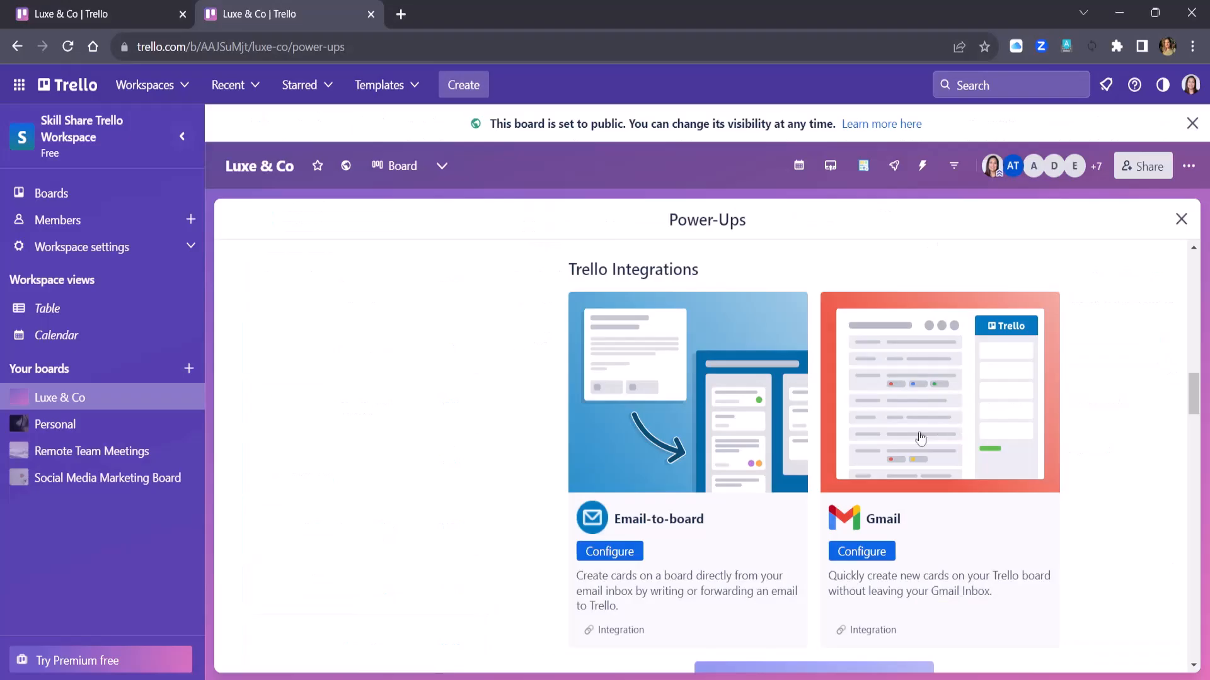
Step: Back in Trello's Power-Ups directory, browse from the Microsoft Teams integration through the Essential Power-Ups to the Other great Power-Ups section
scroll(978, 448, "down", 6)
scroll(881, 449, "down", 1)
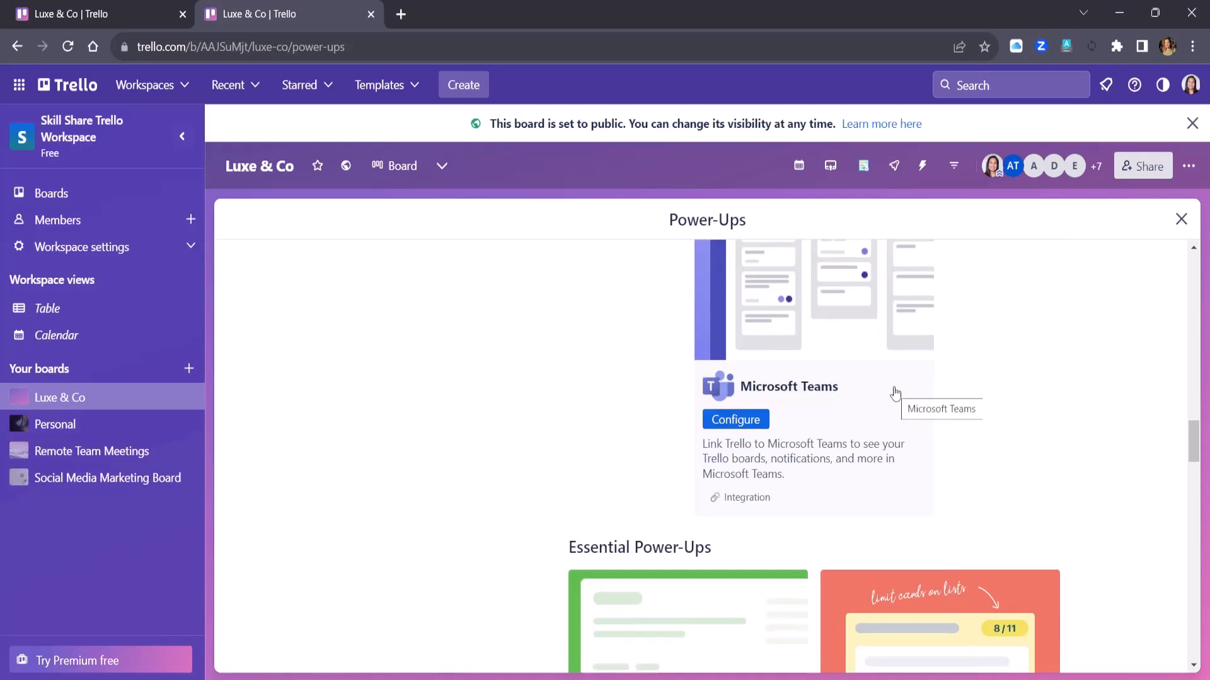
scroll(895, 392, "up", 1)
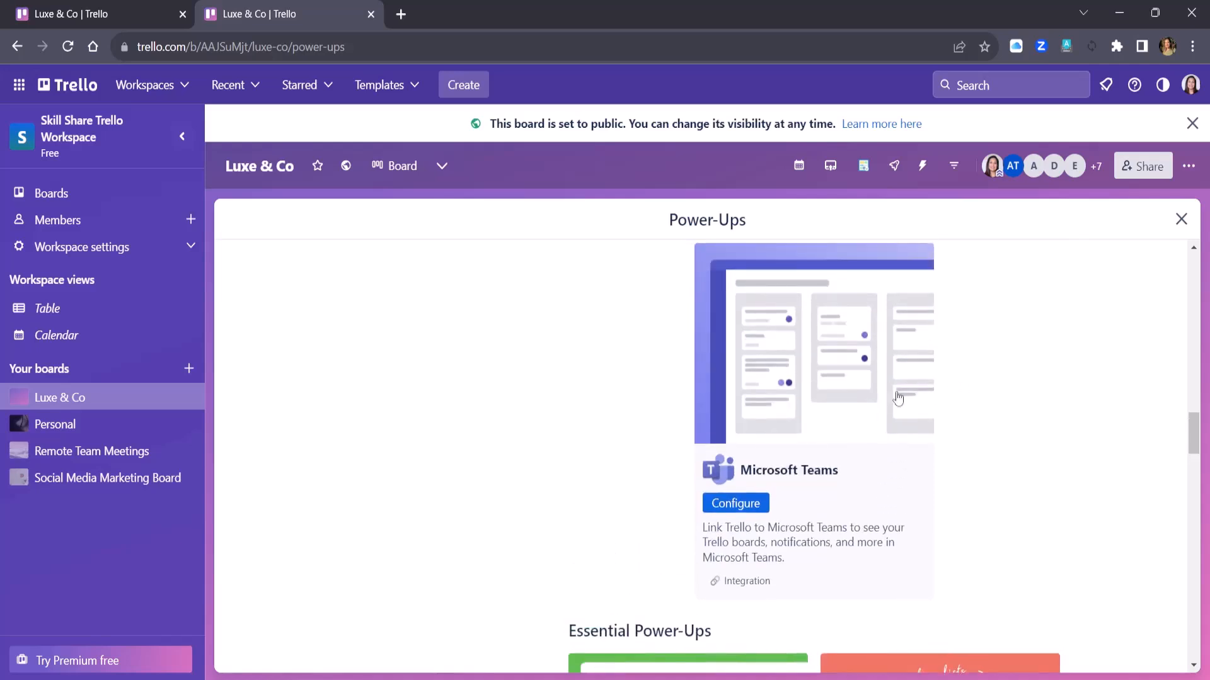
scroll(907, 377, "down", 1)
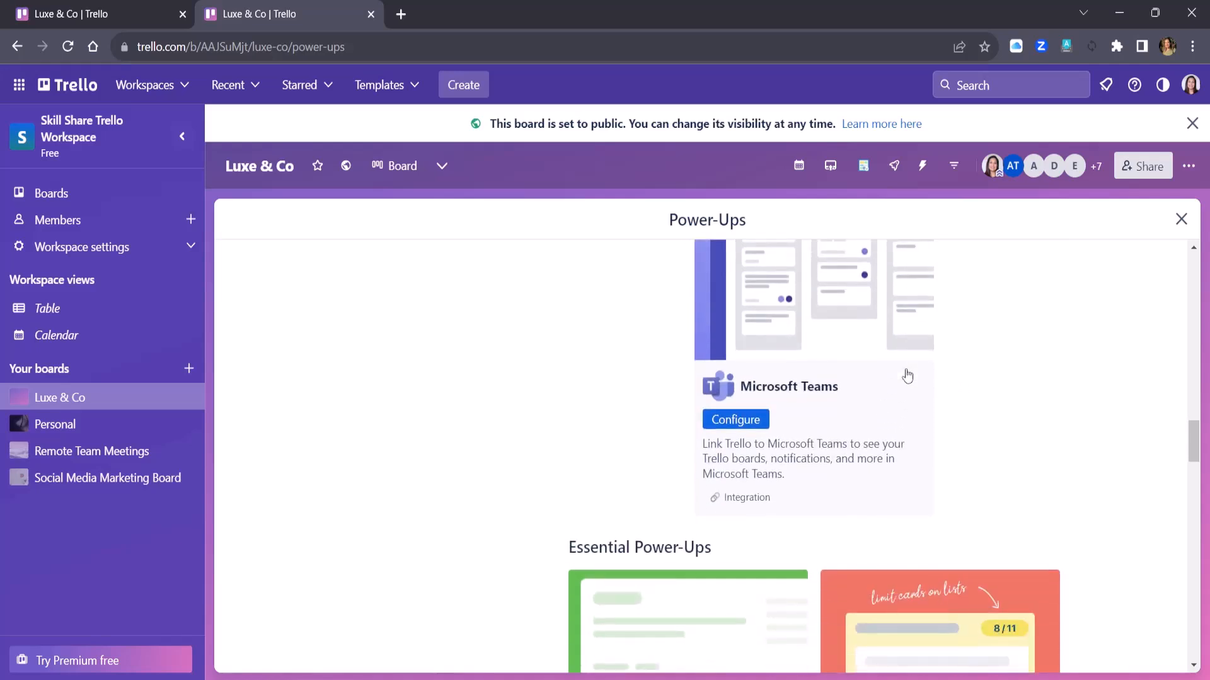
scroll(907, 376, "down", 5)
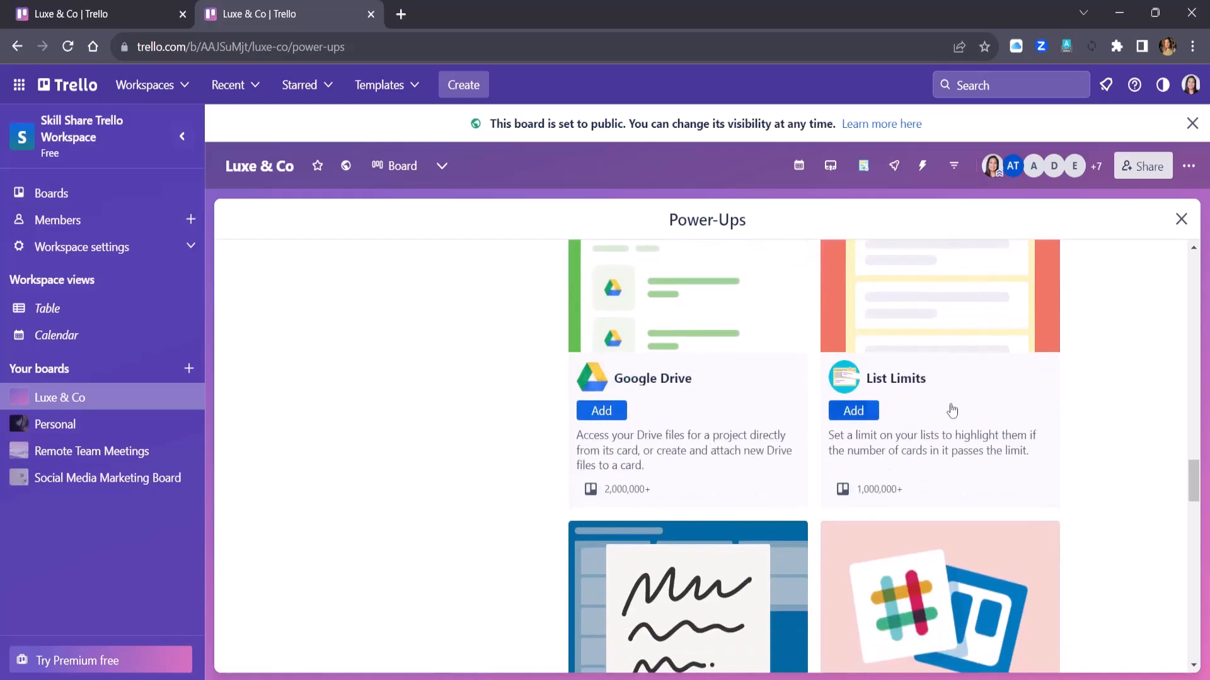
scroll(999, 359, "down", 2)
scroll(999, 391, "down", 2)
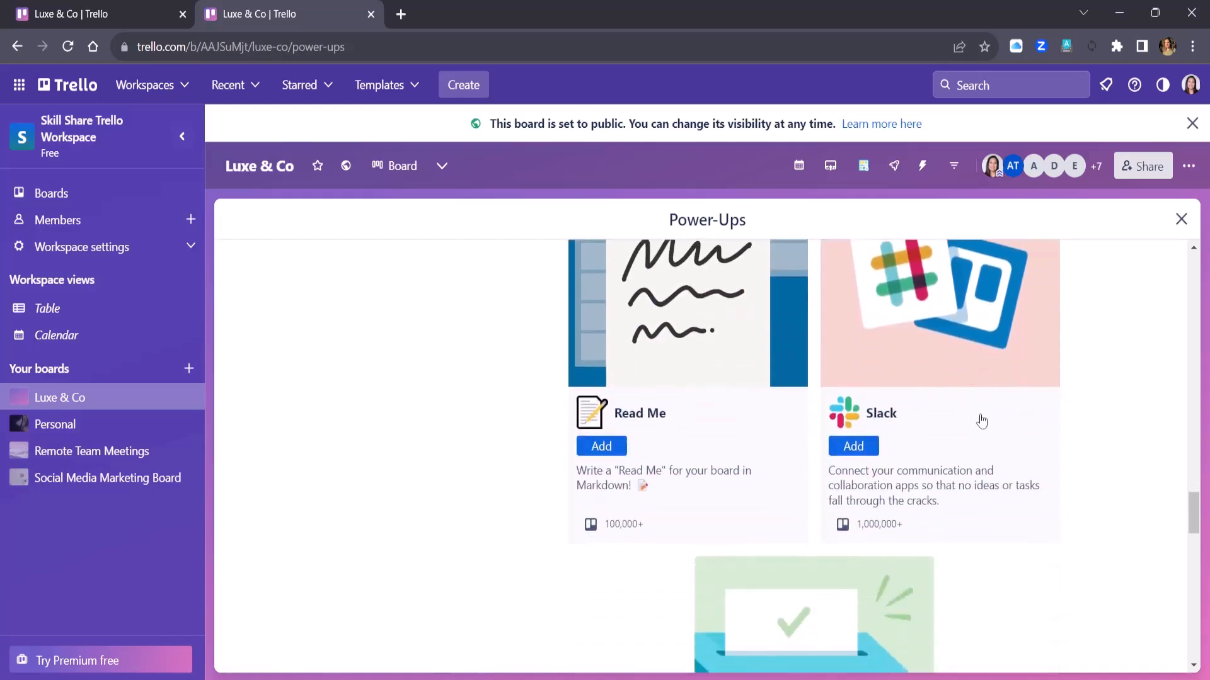
scroll(981, 420, "down", 4)
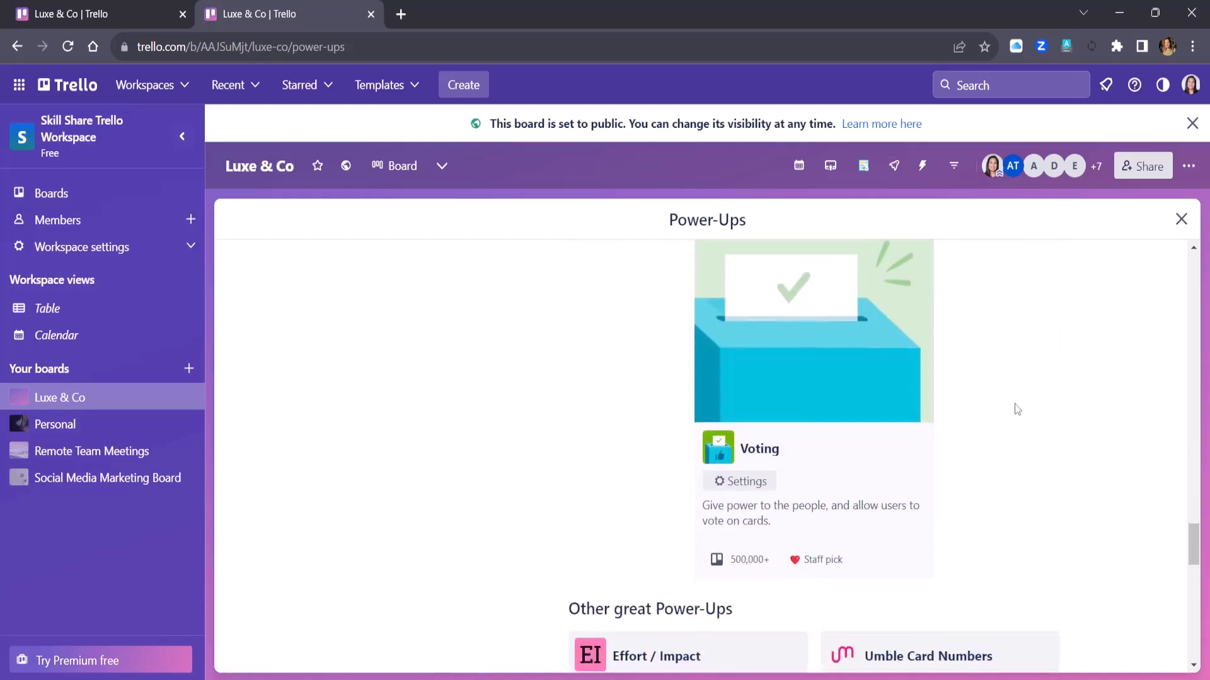
scroll(1015, 403, "down", 2)
scroll(1017, 403, "down", 1)
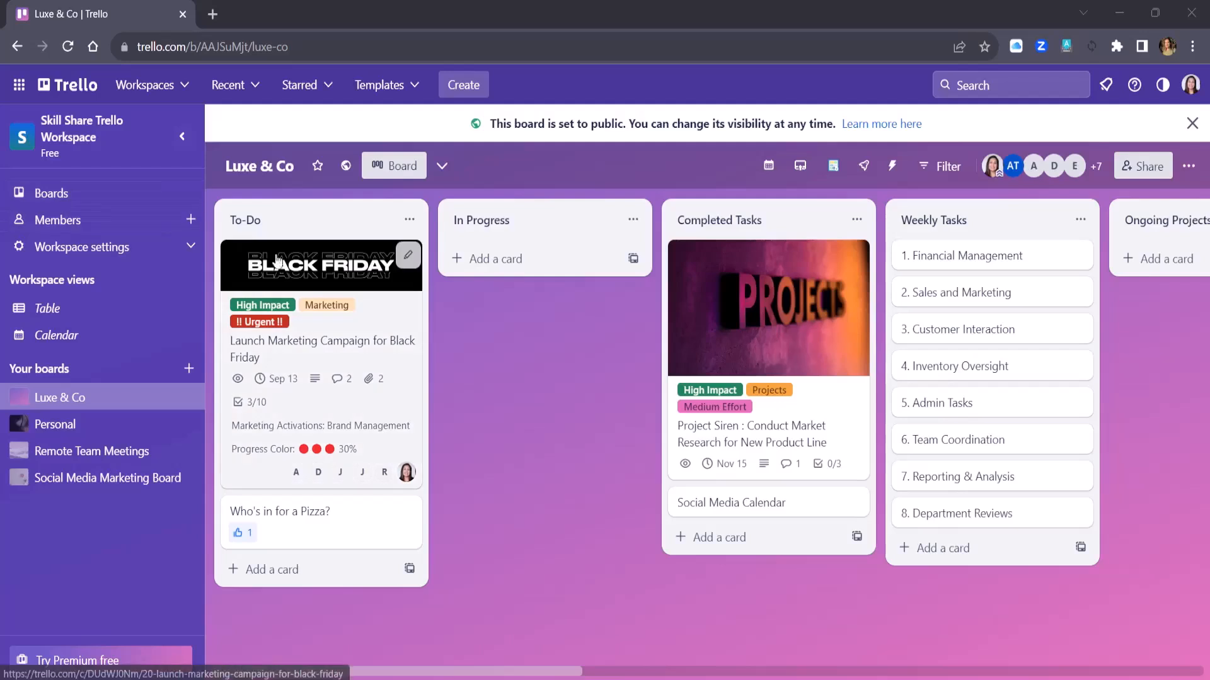
Step: Start creating a new automation rule for the Luxe & Co board and open its trigger choices
left_click(893, 171)
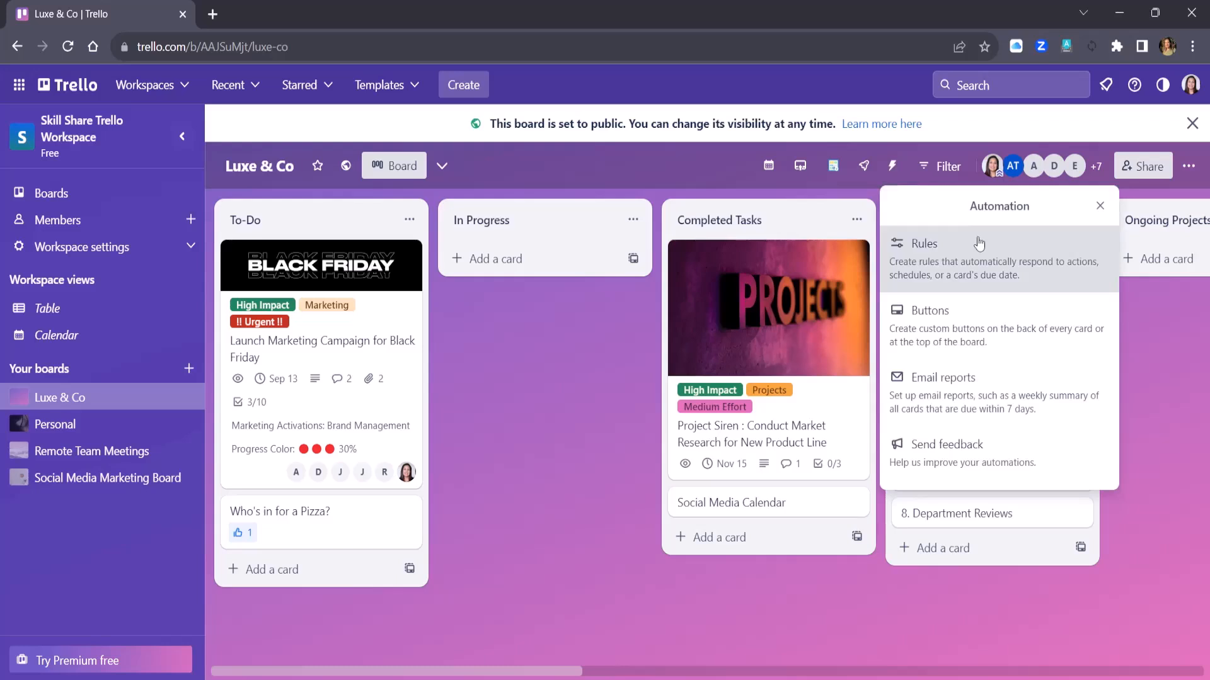
left_click(1010, 269)
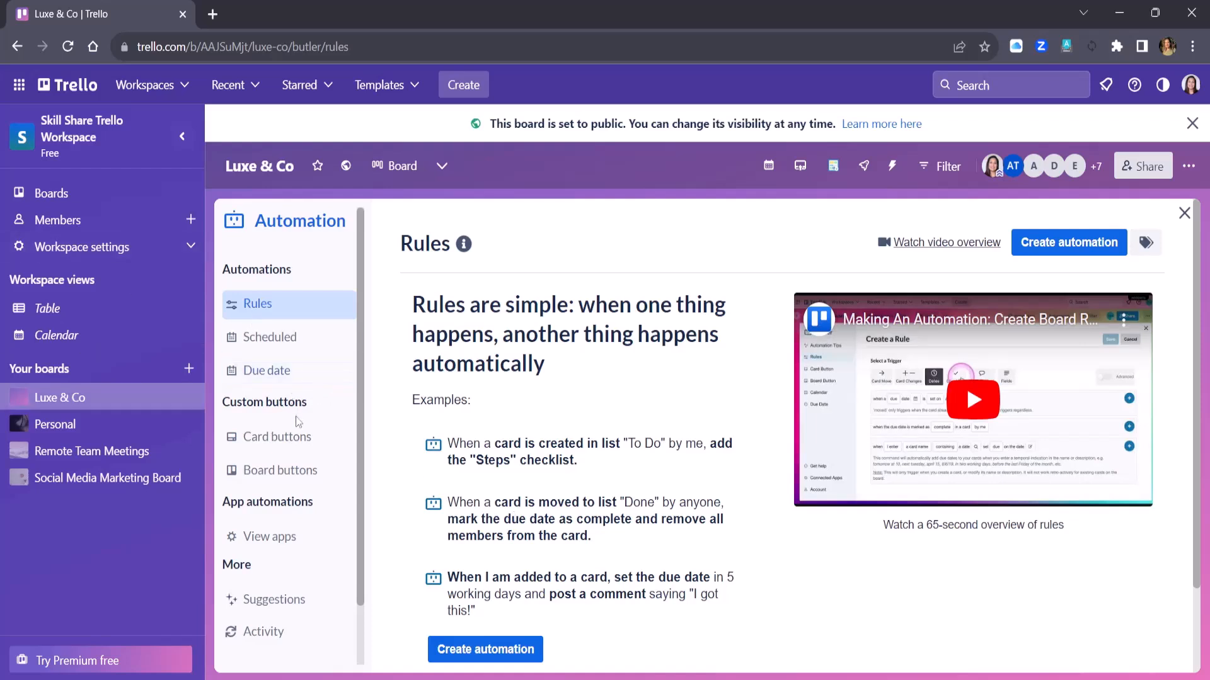
scroll(283, 441, "down", 2)
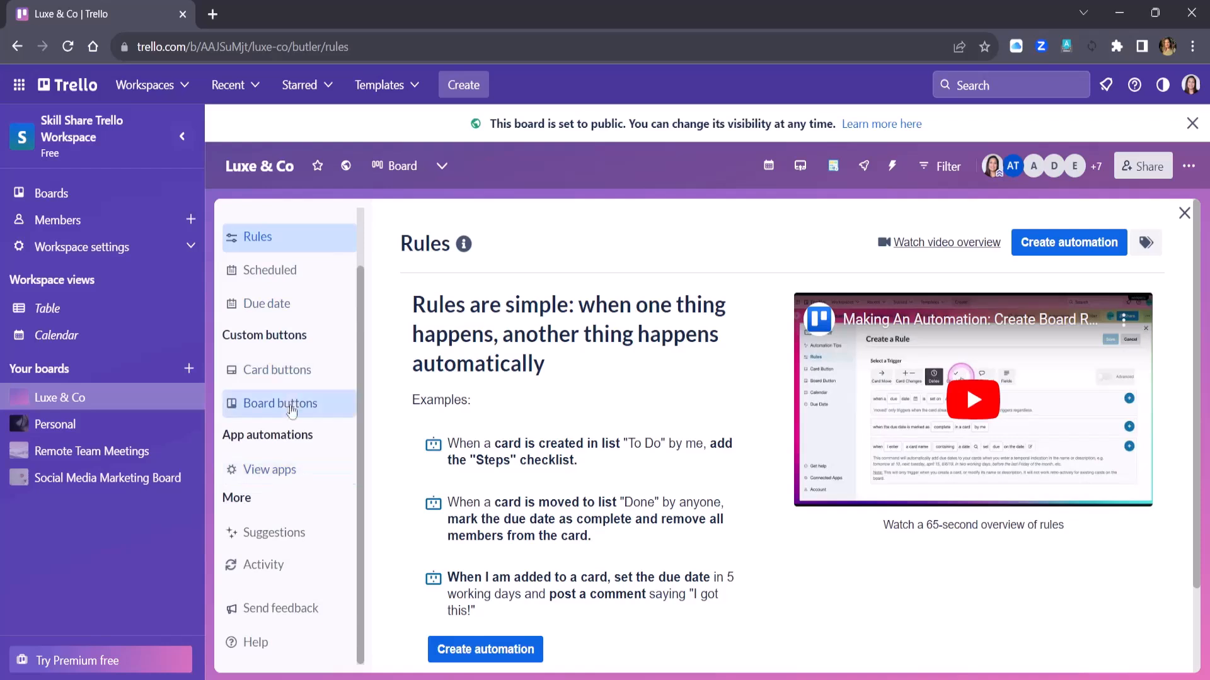
scroll(289, 403, "up", 2)
left_click(266, 305)
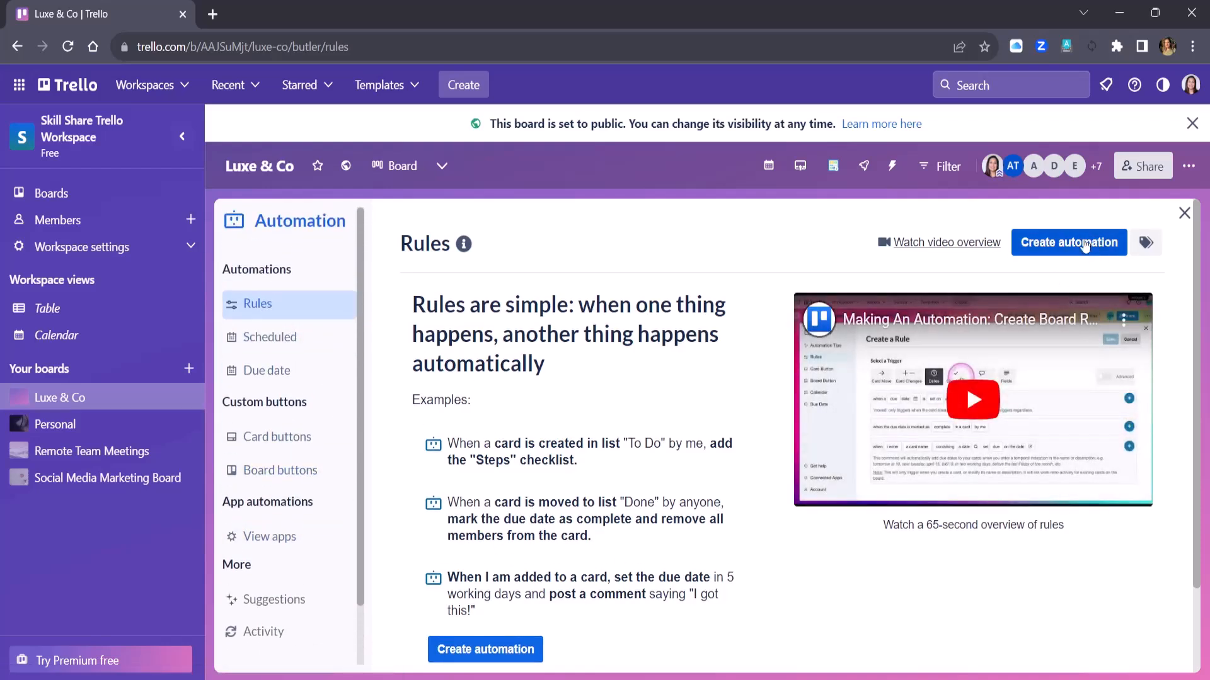
left_click(1085, 244)
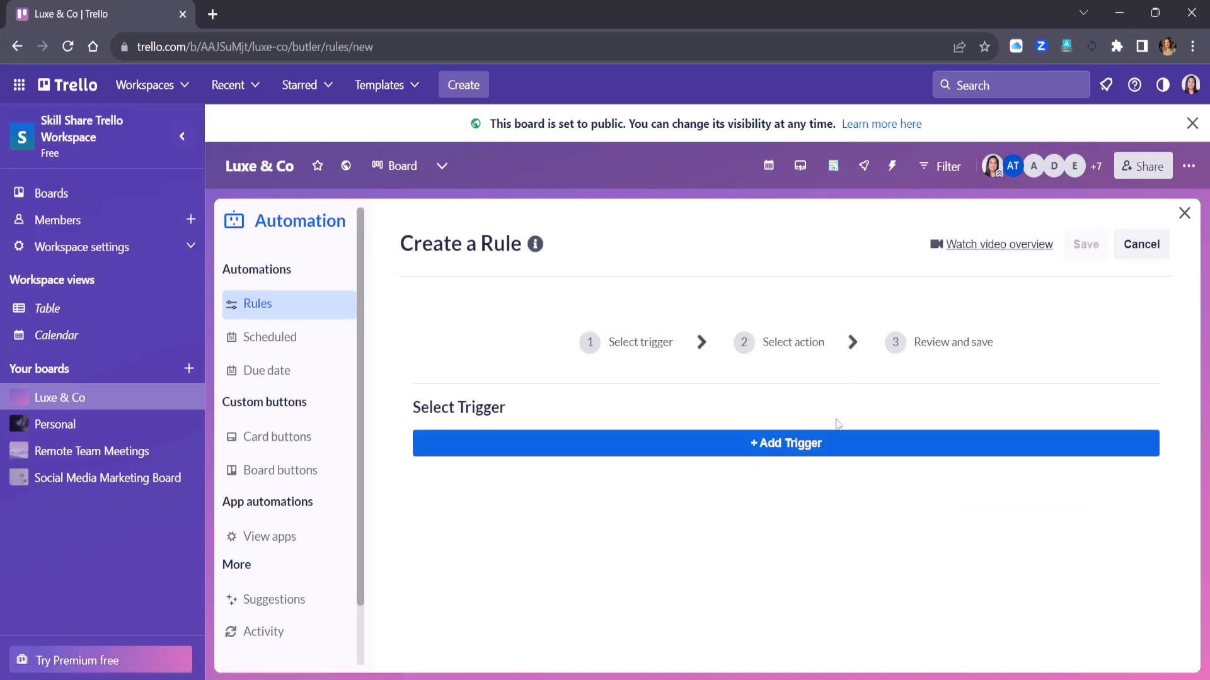
left_click(783, 445)
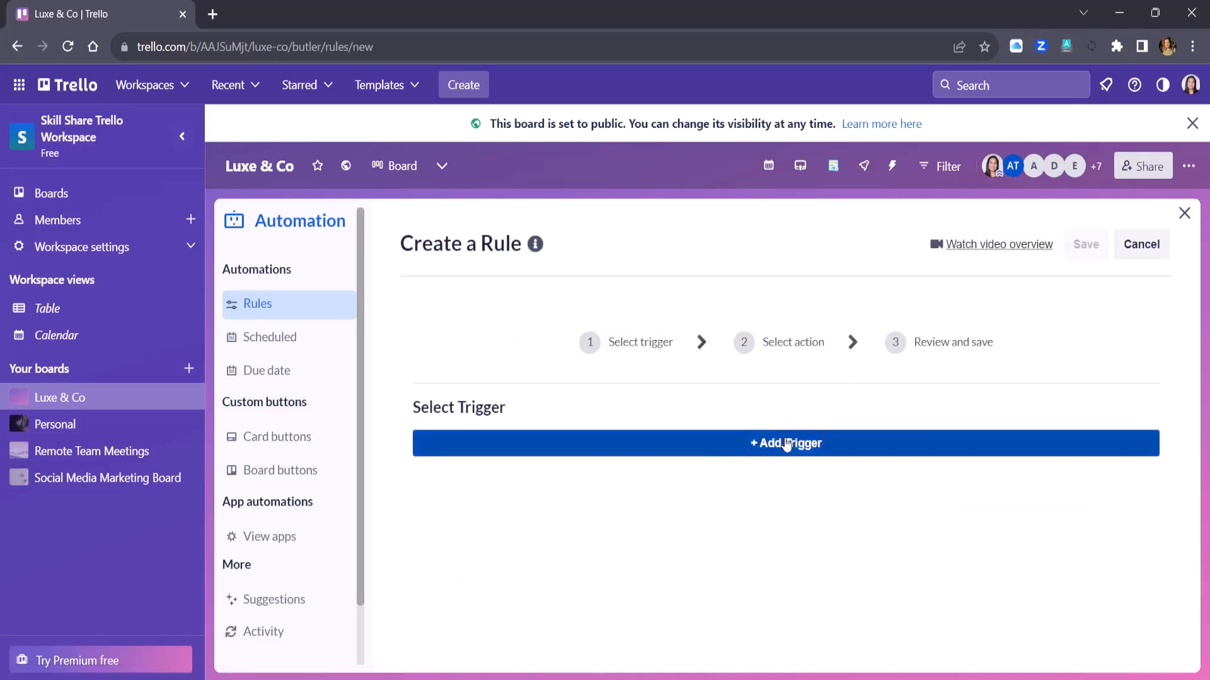
Step: Examine the Card Move triggers, including the action and person options for cards added to the board or a list
scroll(785, 443, "down", 2)
scroll(936, 400, "down", 2)
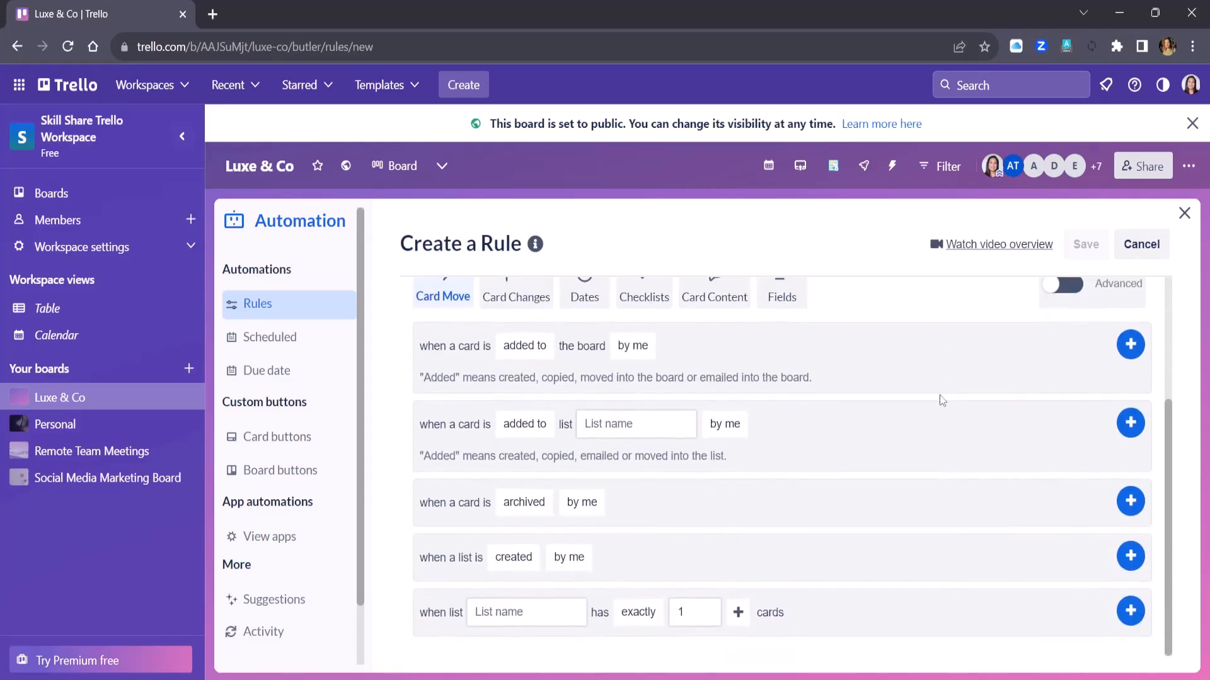
scroll(939, 400, "up", 2)
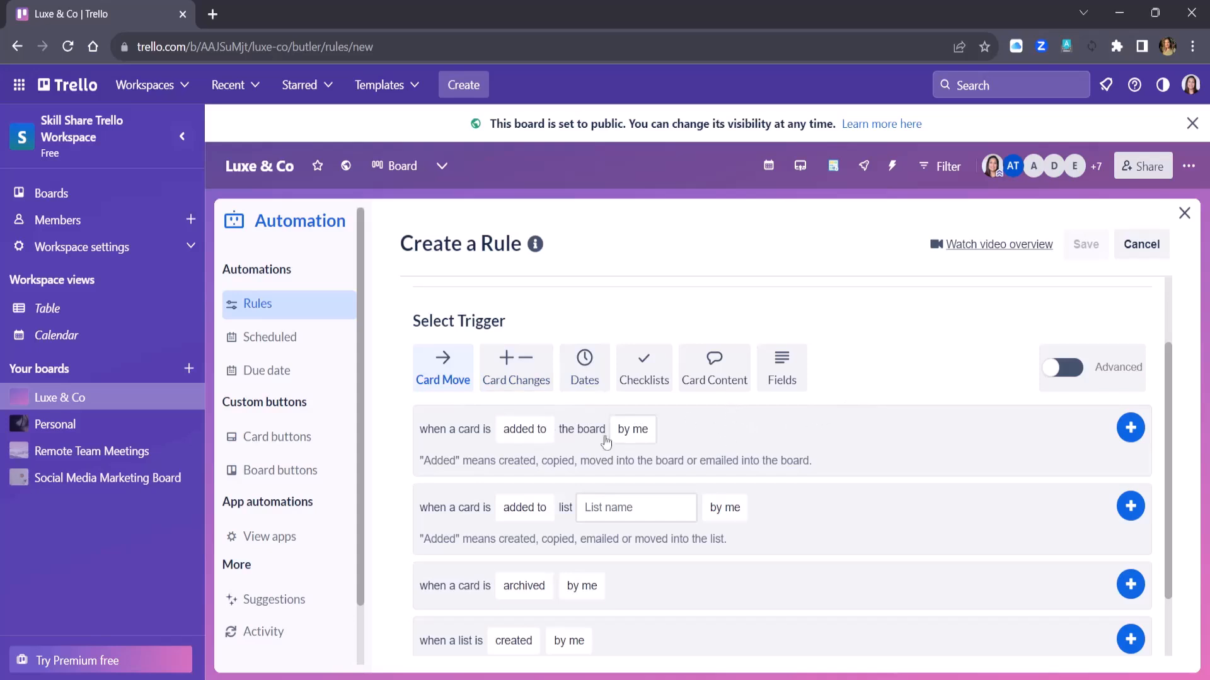
left_click(542, 435)
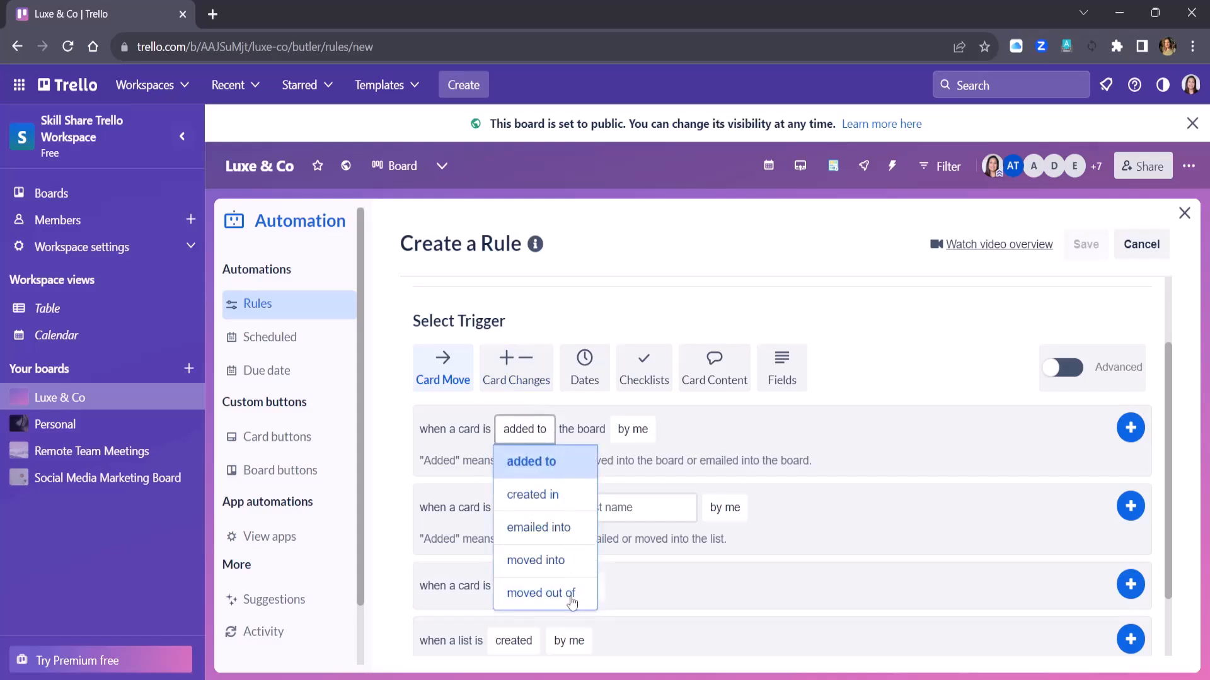
left_click(632, 431)
left_click(640, 434)
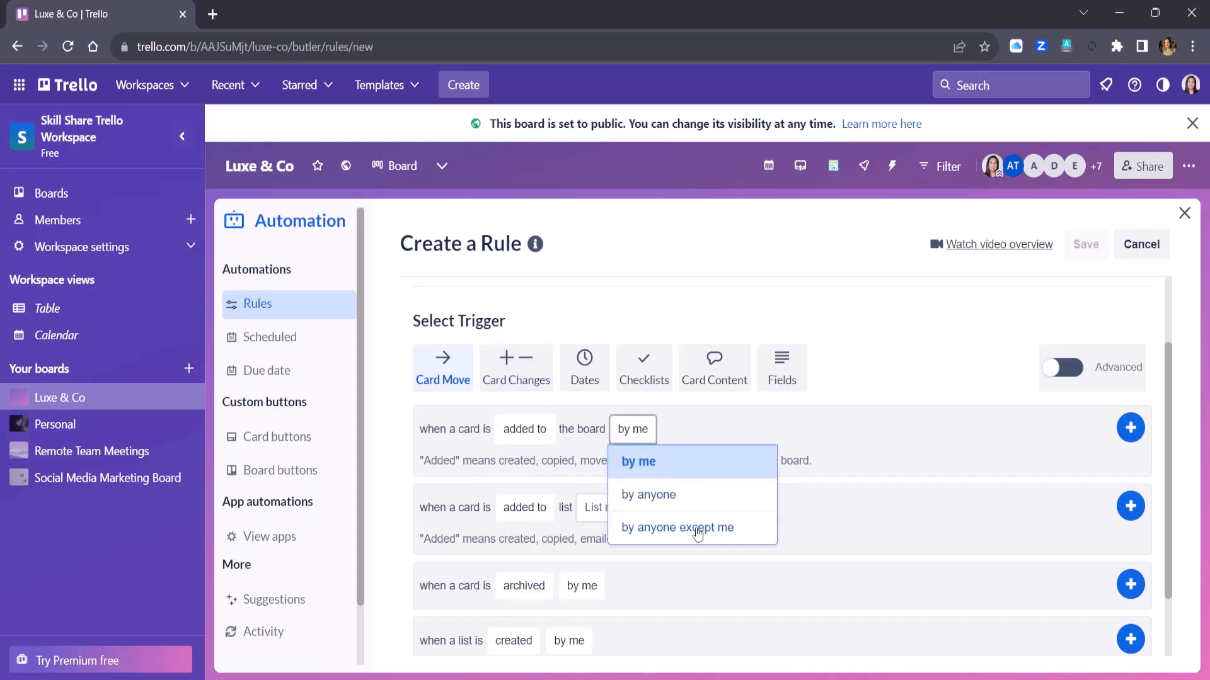
left_click(531, 433)
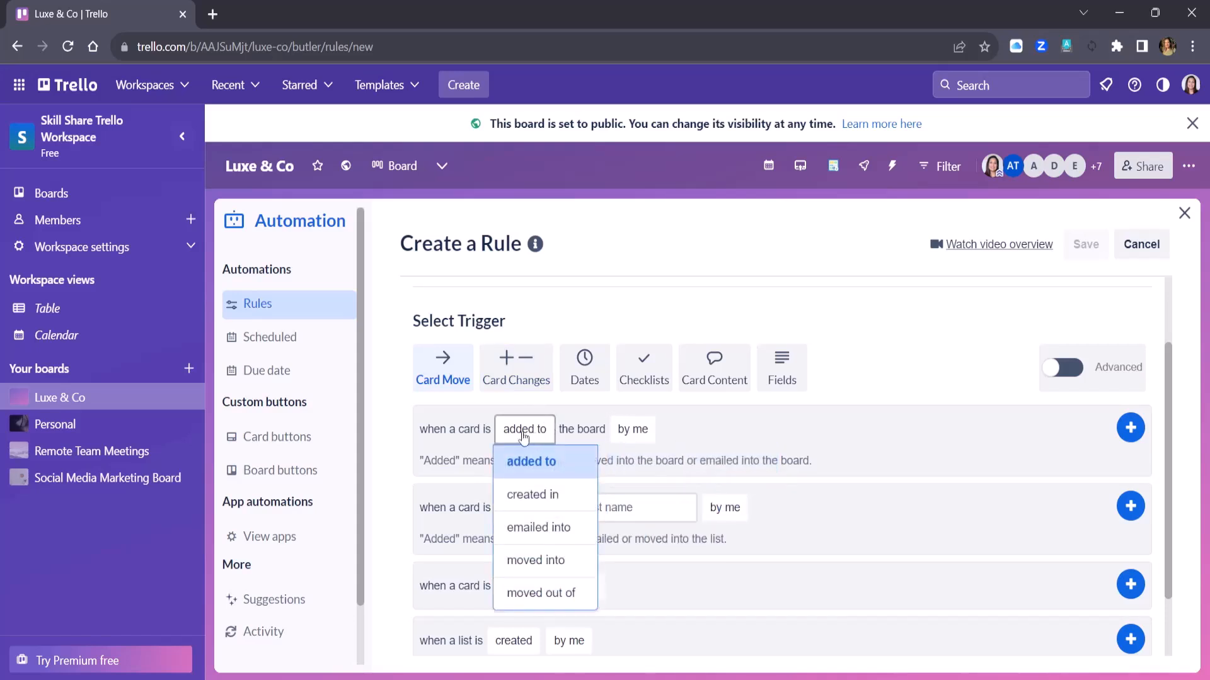
left_click(542, 465)
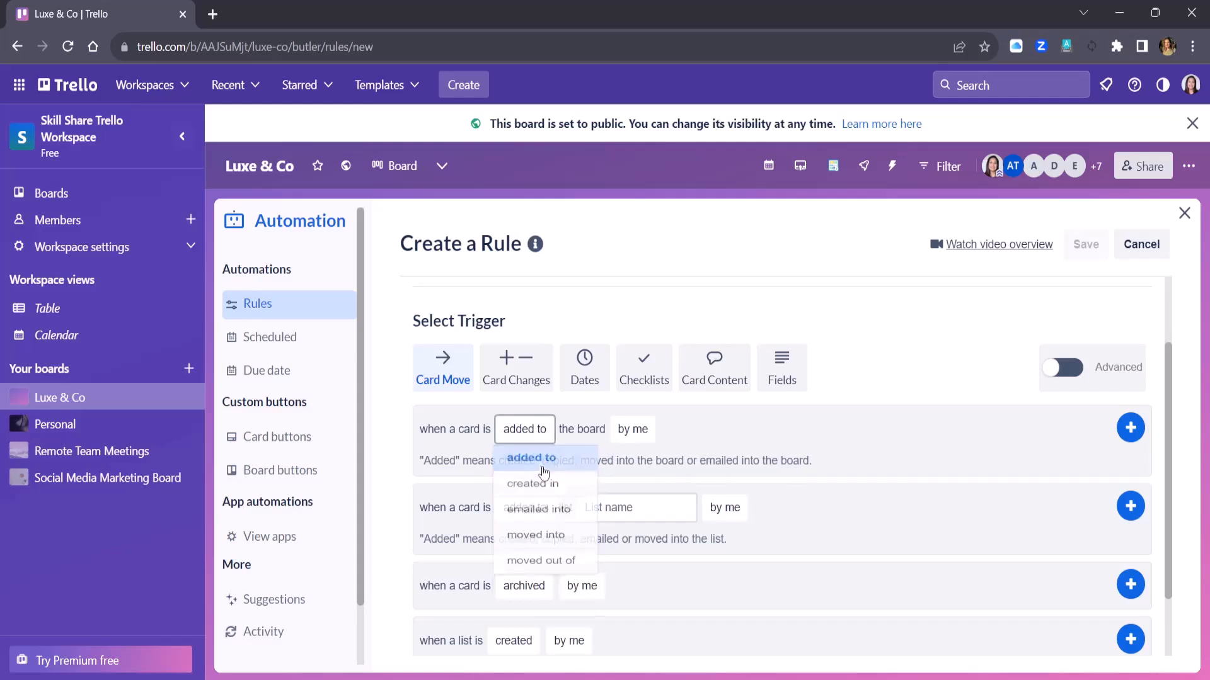
left_click(635, 434)
left_click(490, 479)
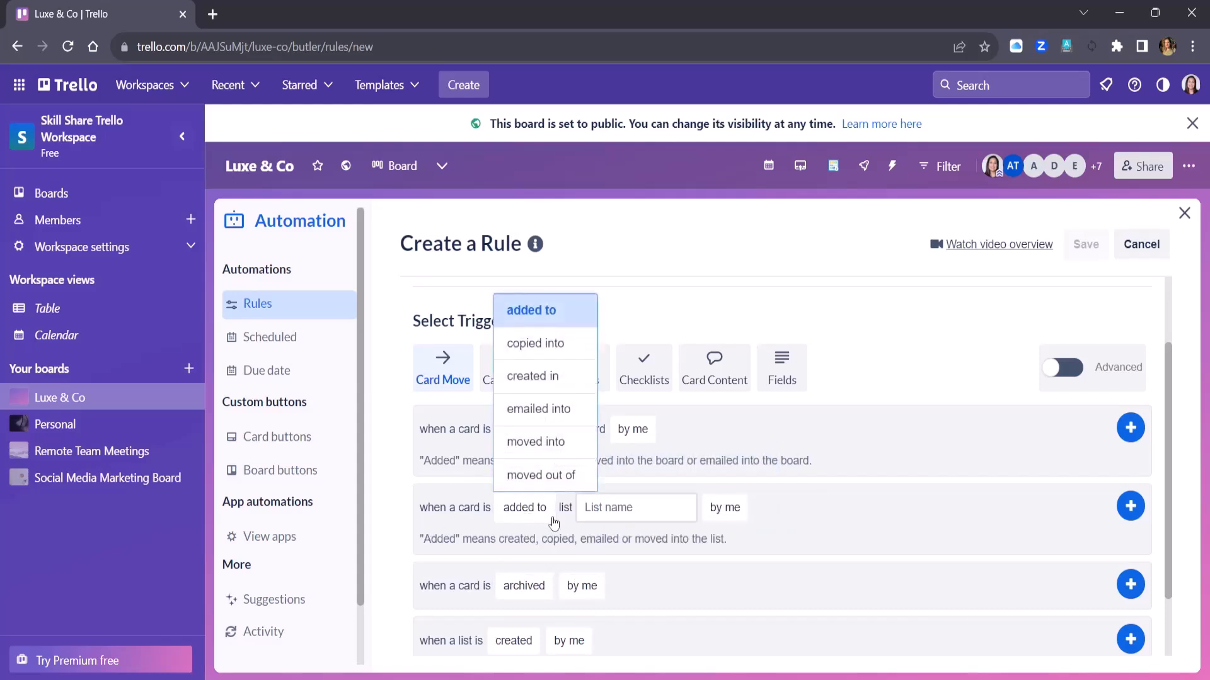
mouse_move(546, 518)
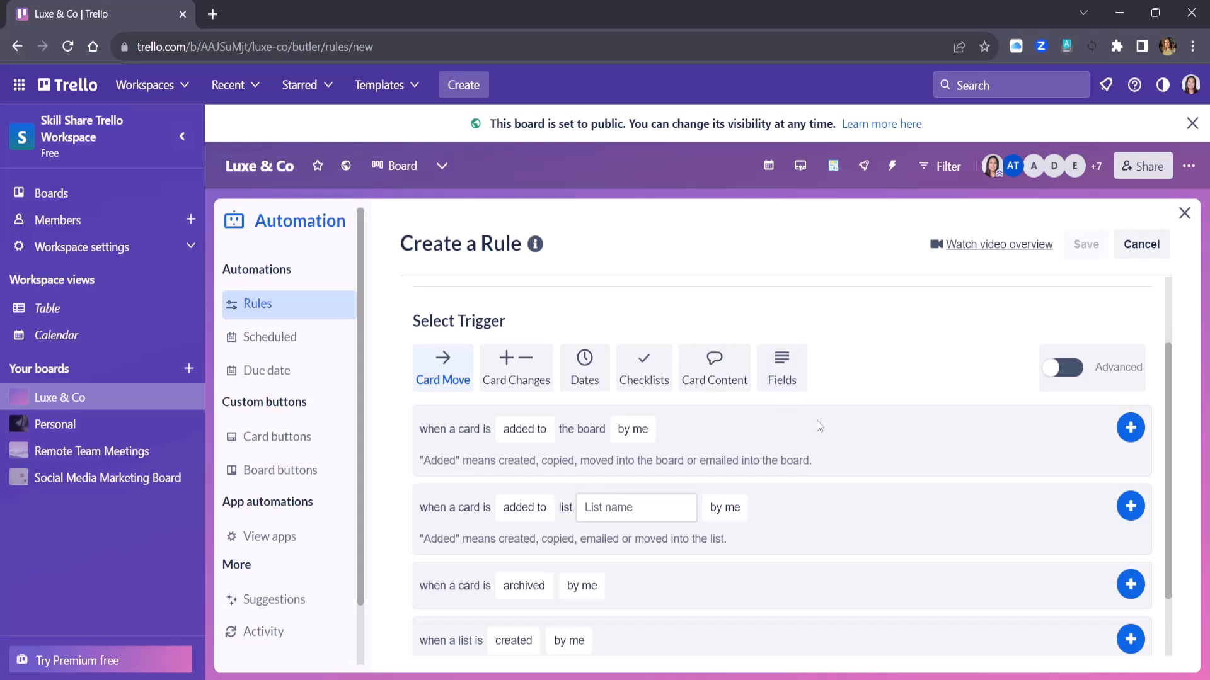
scroll(844, 445, "down", 1)
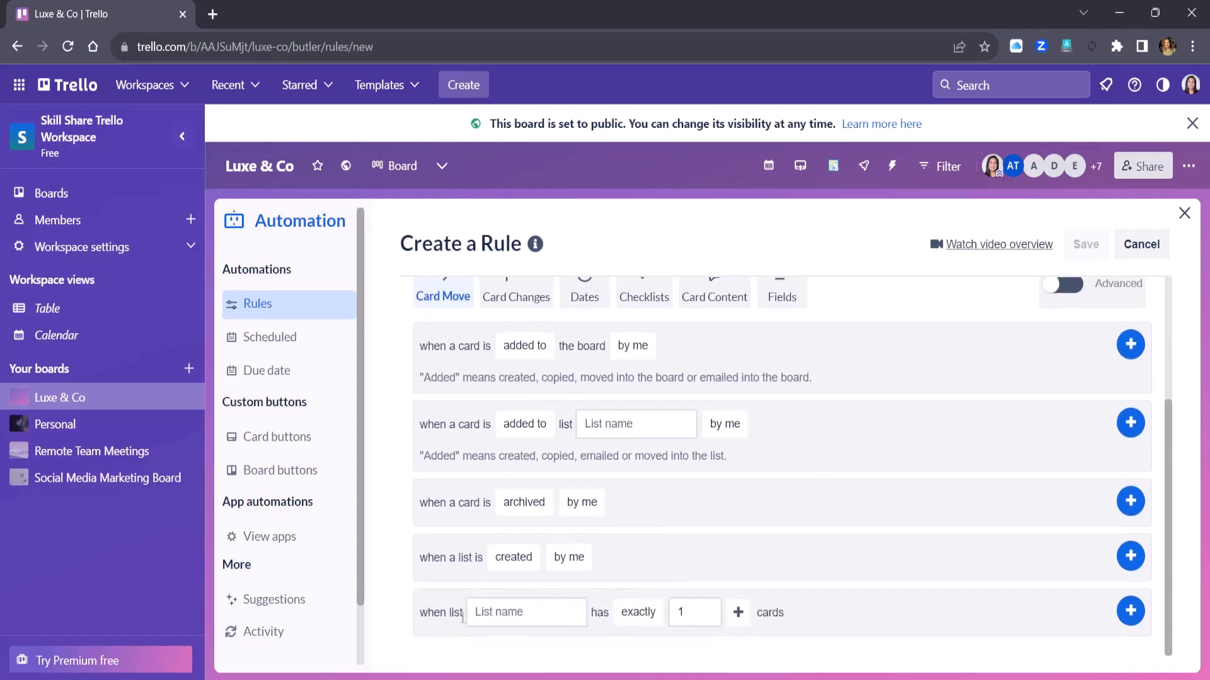
scroll(707, 580, "up", 2)
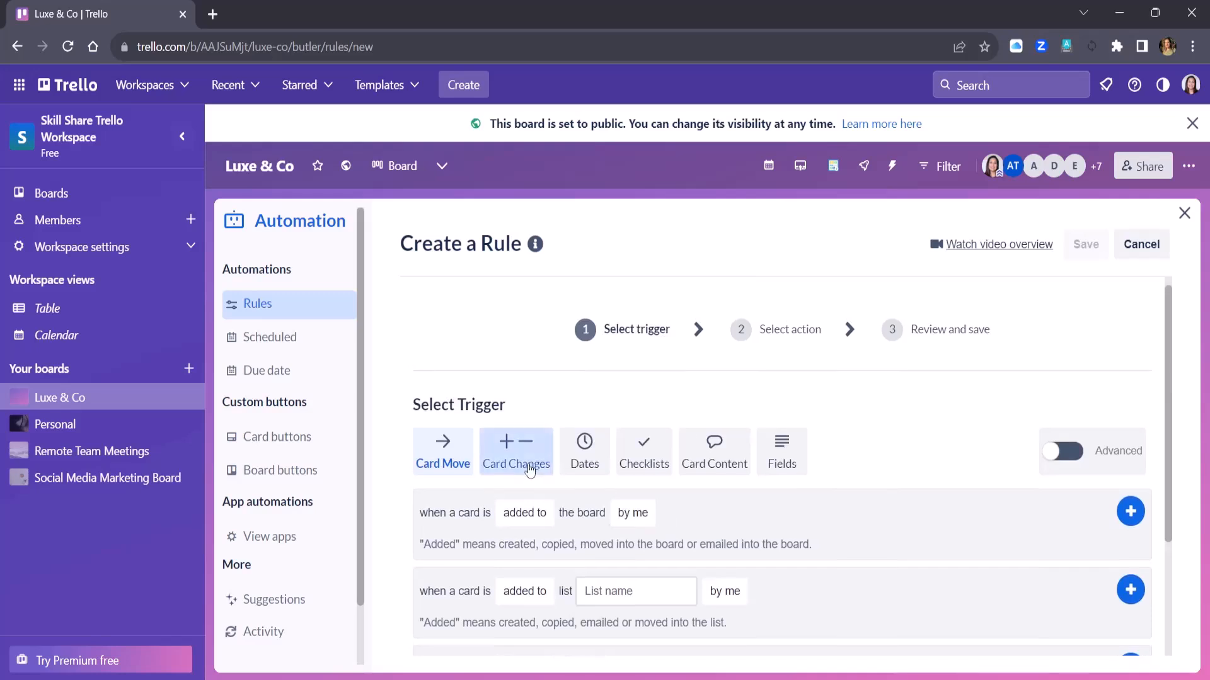
Step: Examine the Card Changes triggers, including the label choices and the added to or removed from options
left_click(529, 466)
scroll(724, 478, "down", 2)
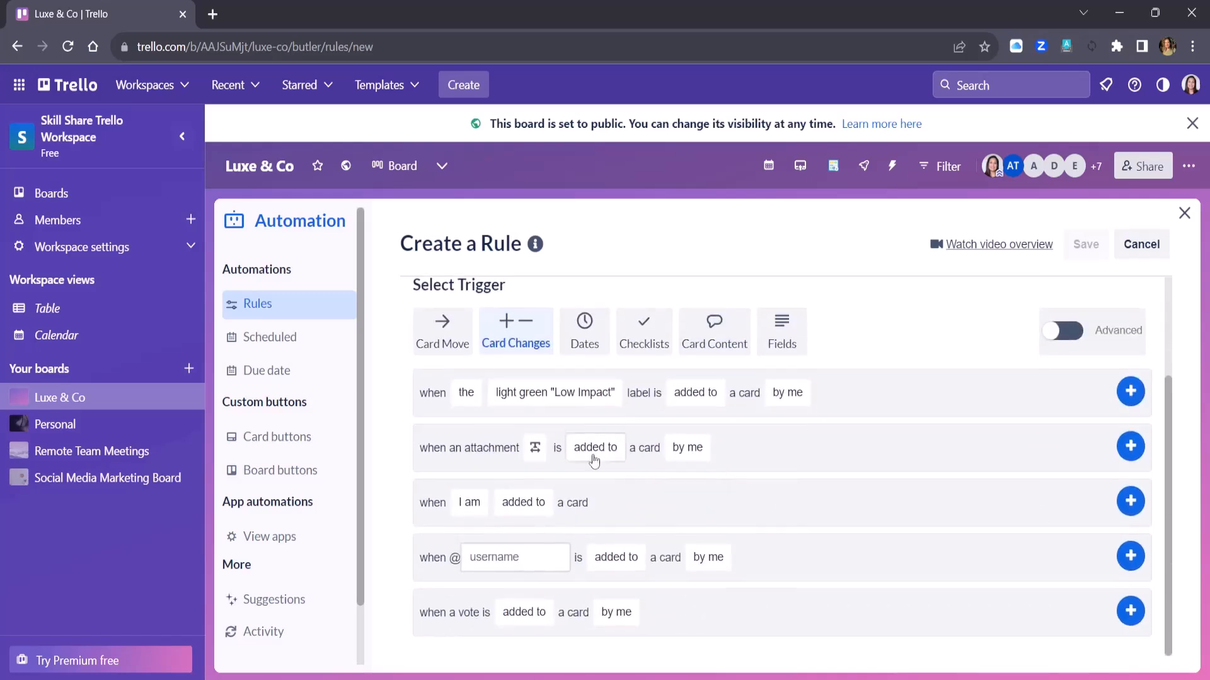
left_click(529, 396)
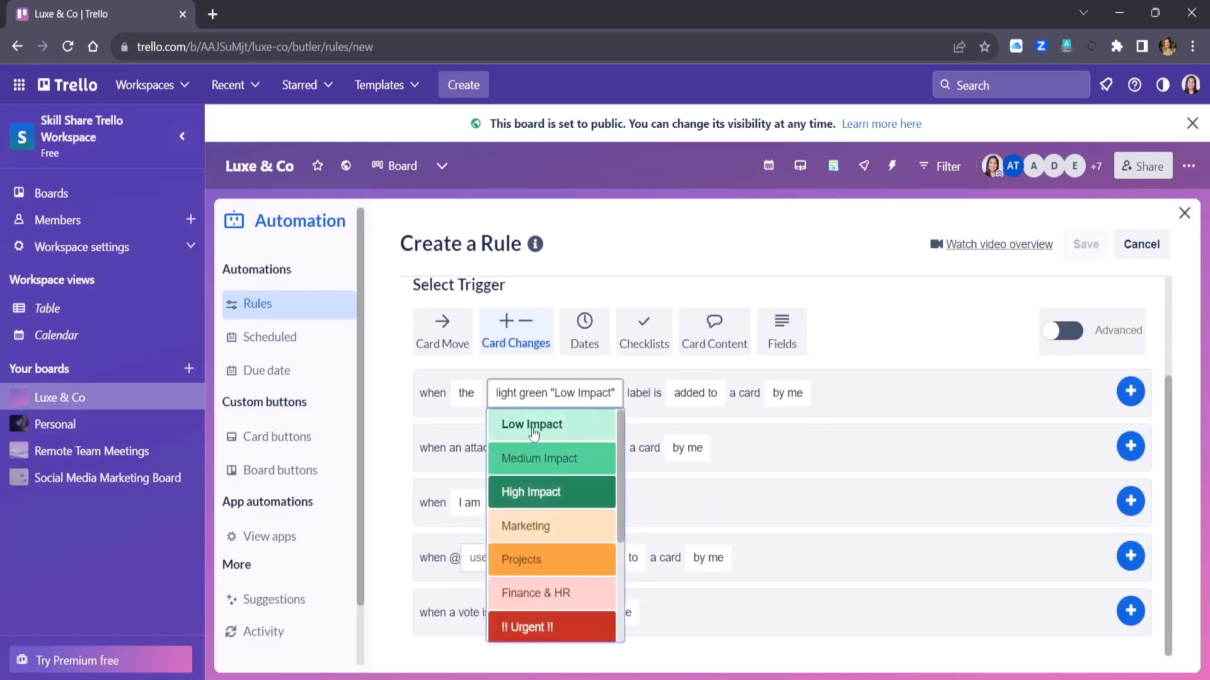
left_click(702, 396)
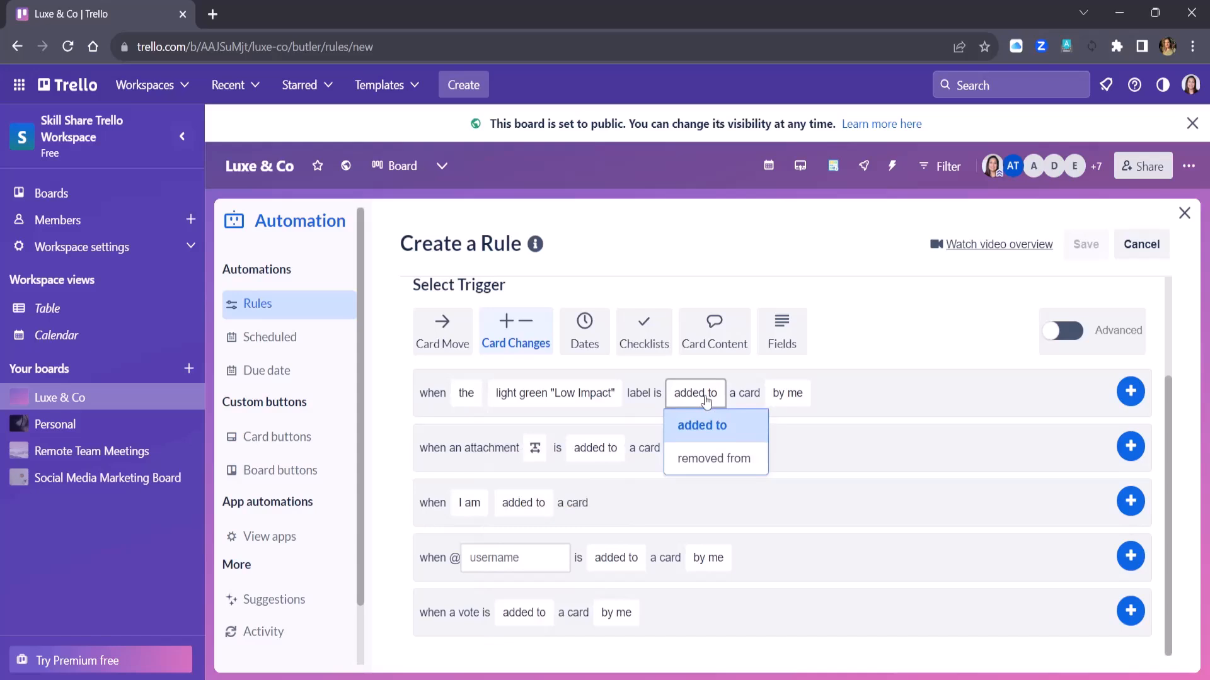
left_click(849, 415)
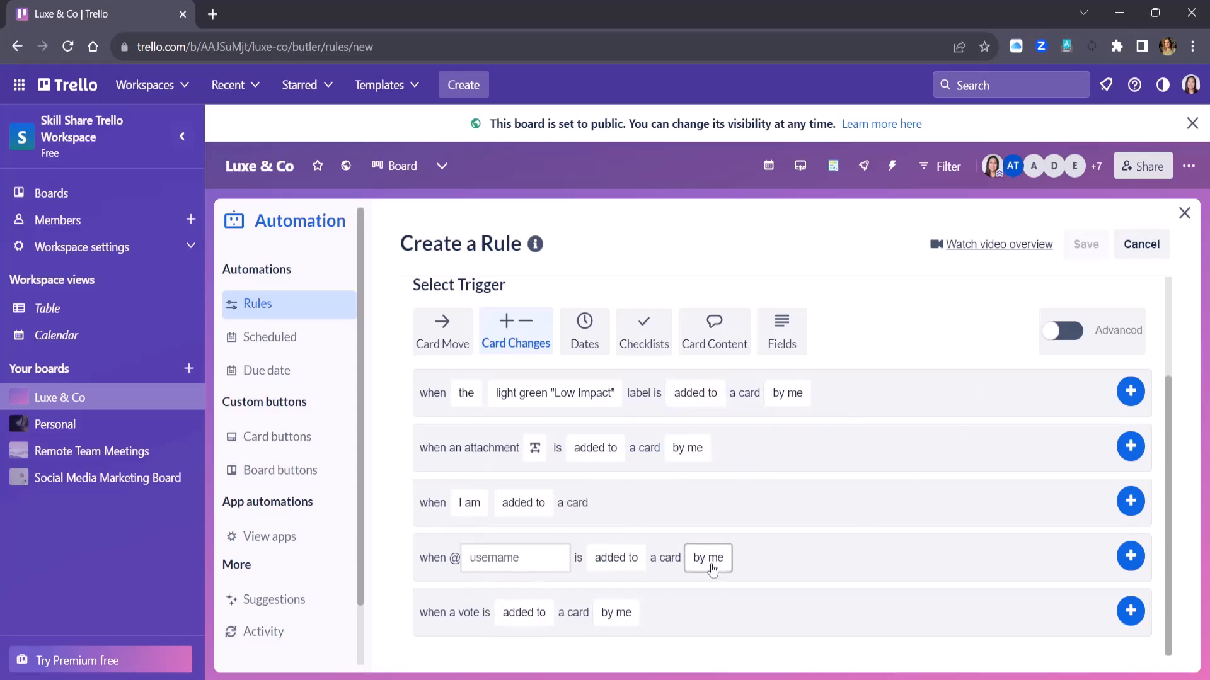
Step: Examine the Dates triggers for setting due dates, marking them complete, and detecting dates in card names
left_click(596, 347)
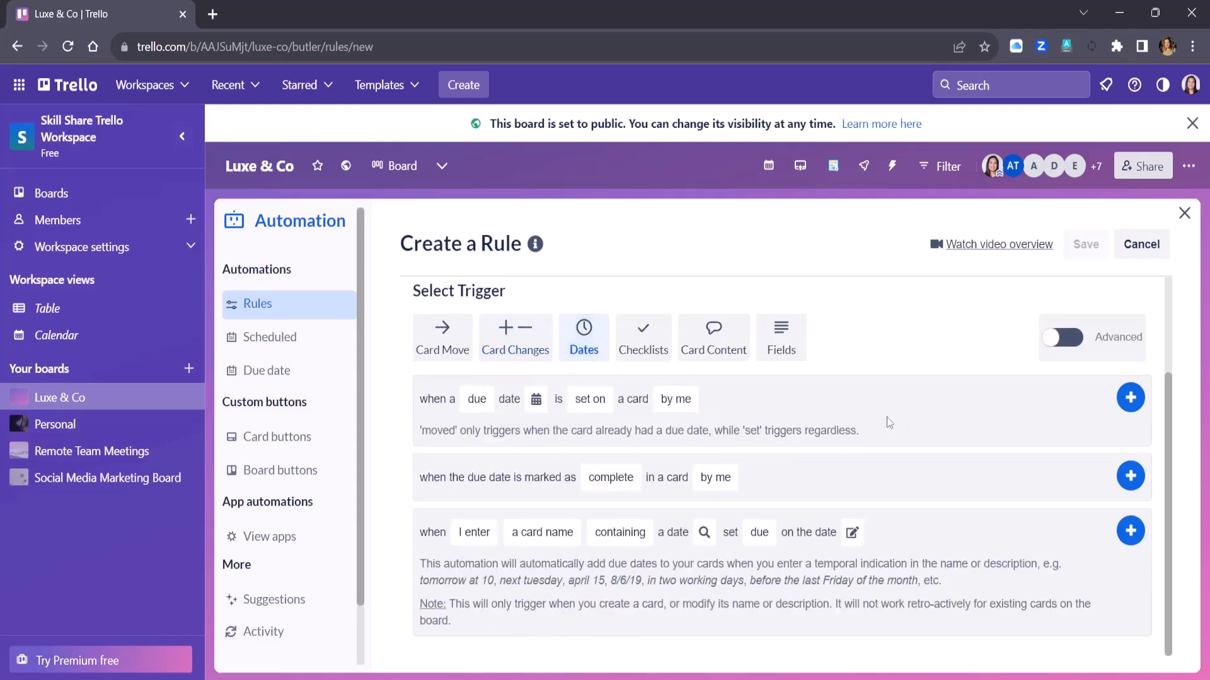
scroll(887, 419, "up", 2)
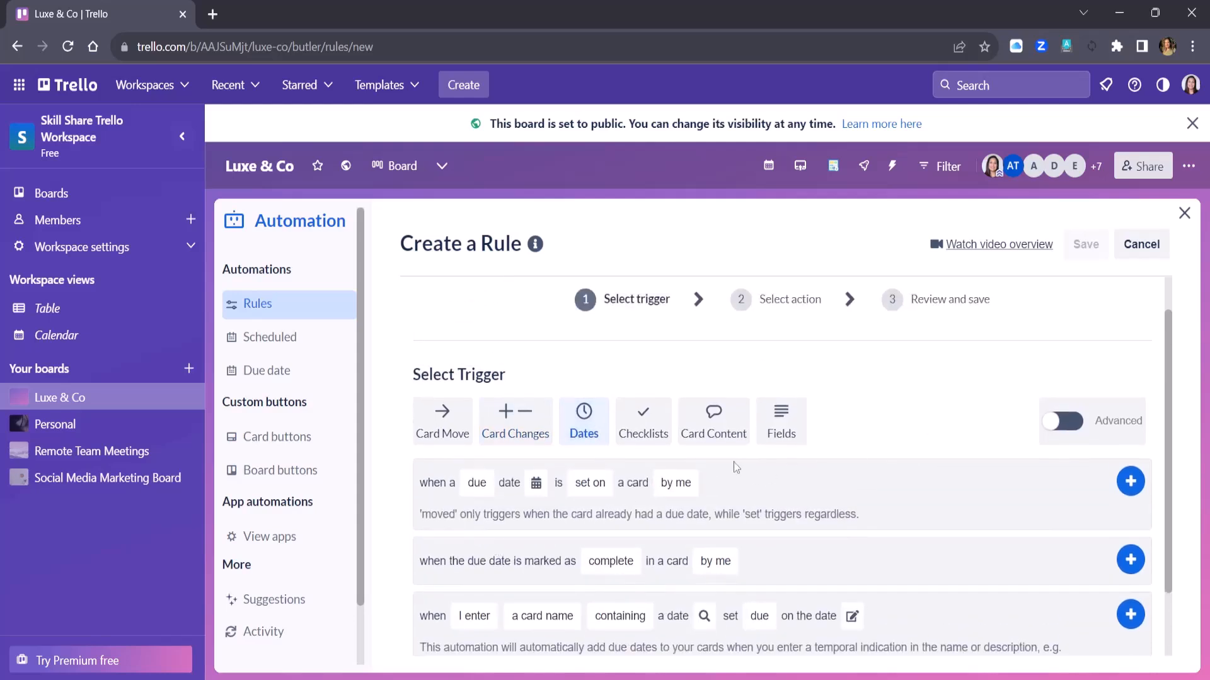
scroll(734, 462, "down", 1)
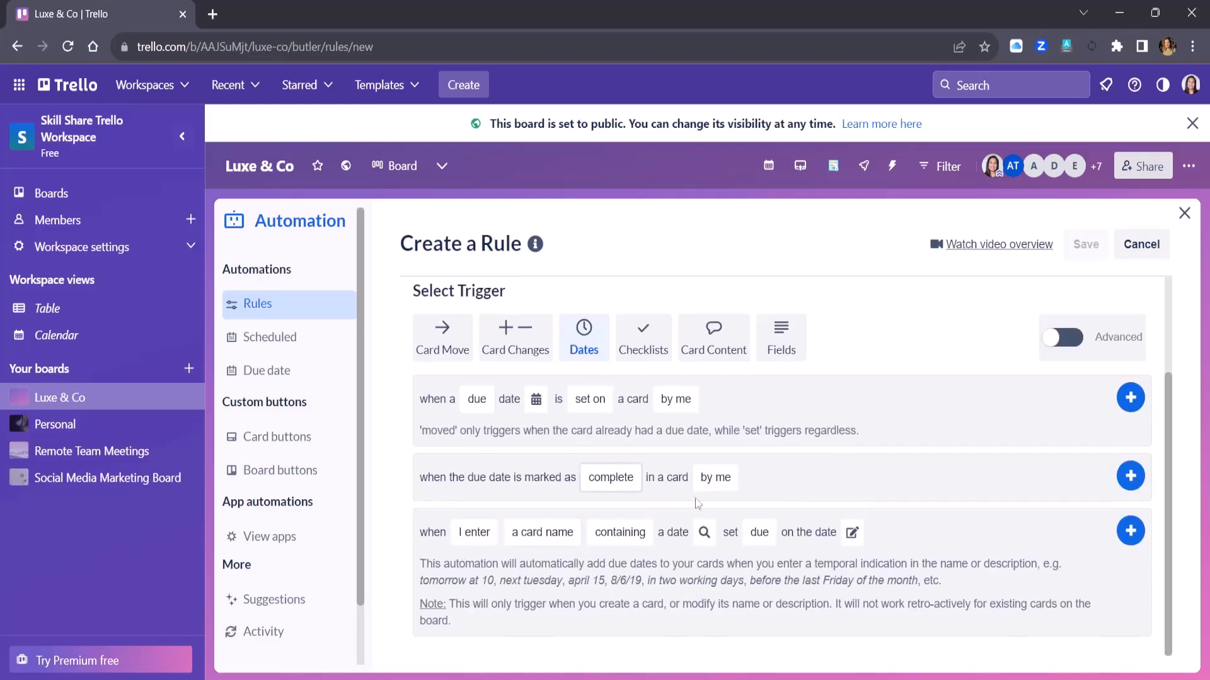
Step: Check the person options for due date completion, and examine the Checklists triggers, including the added to options
left_click(700, 476)
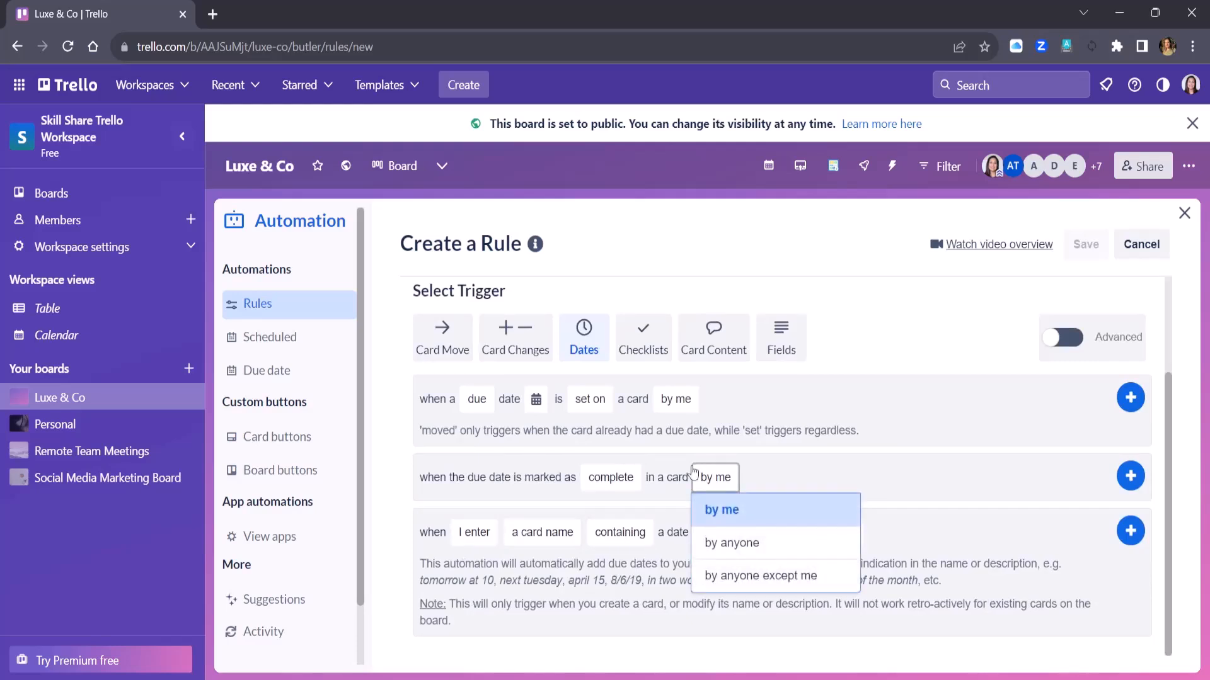
left_click(690, 473)
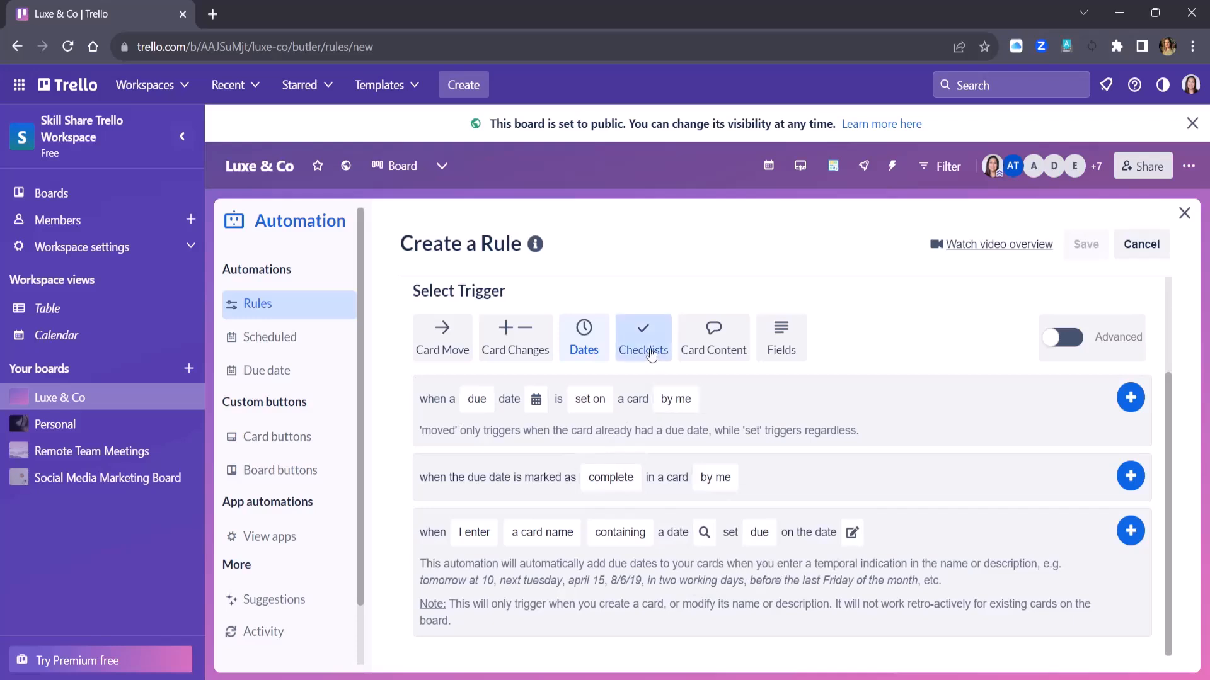
left_click(646, 345)
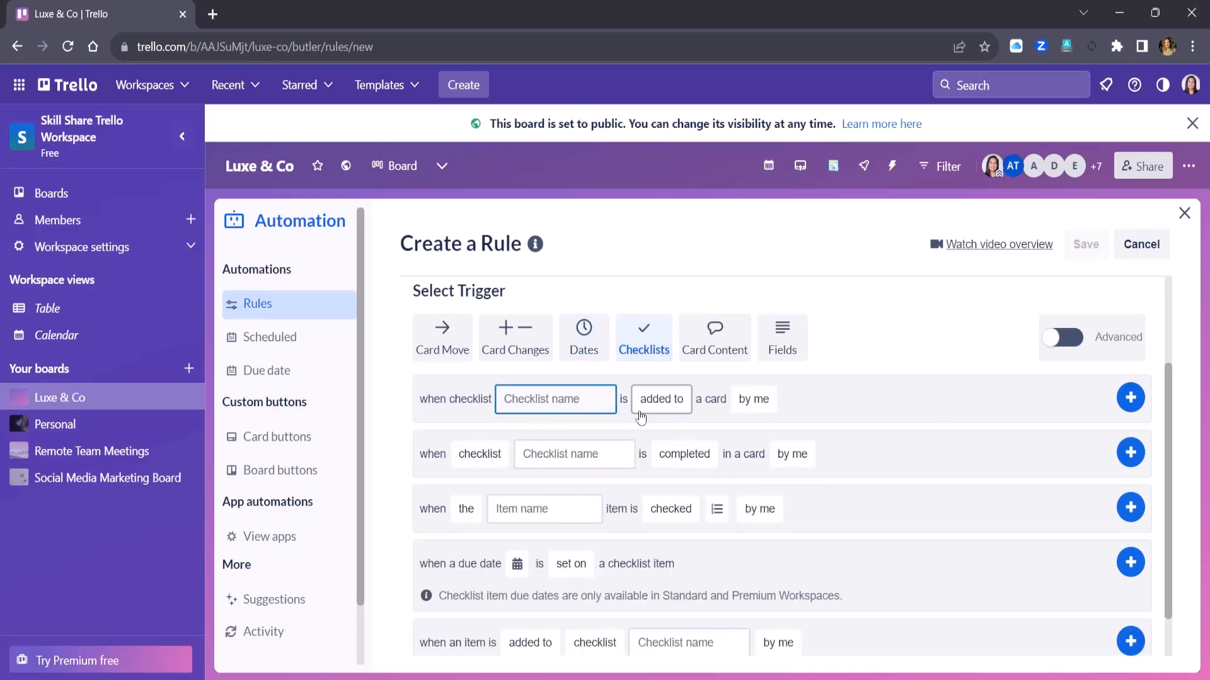
left_click(659, 403)
left_click(816, 324)
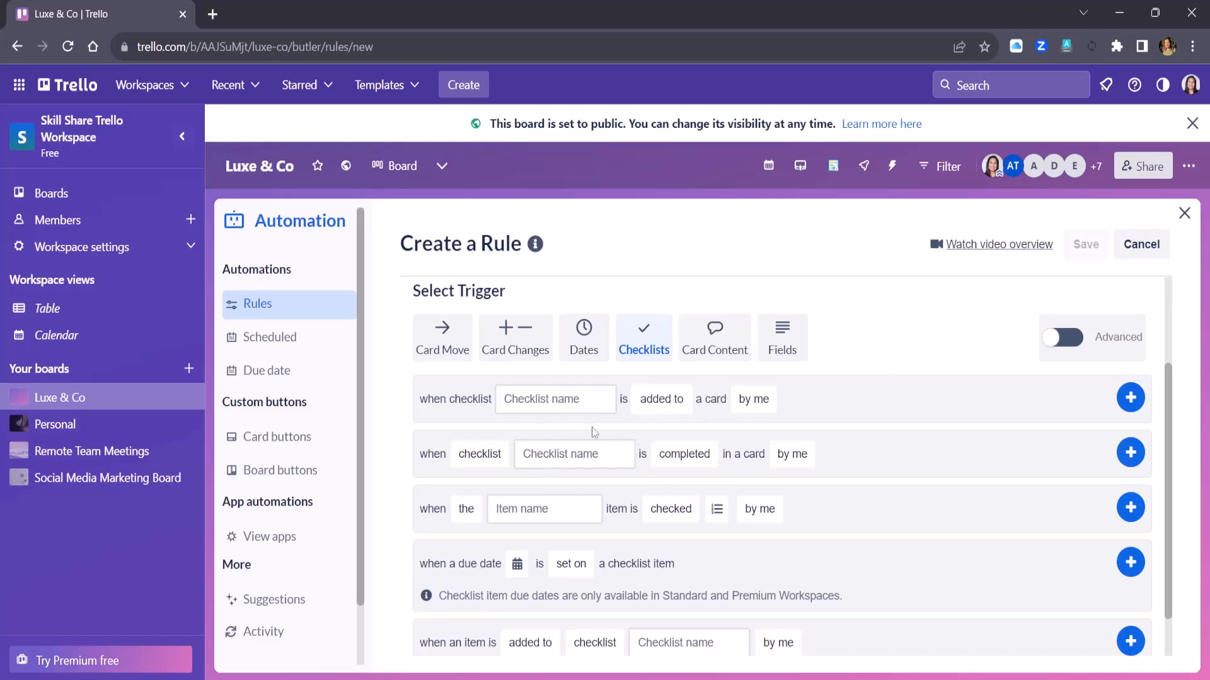
scroll(614, 523, "down", 1)
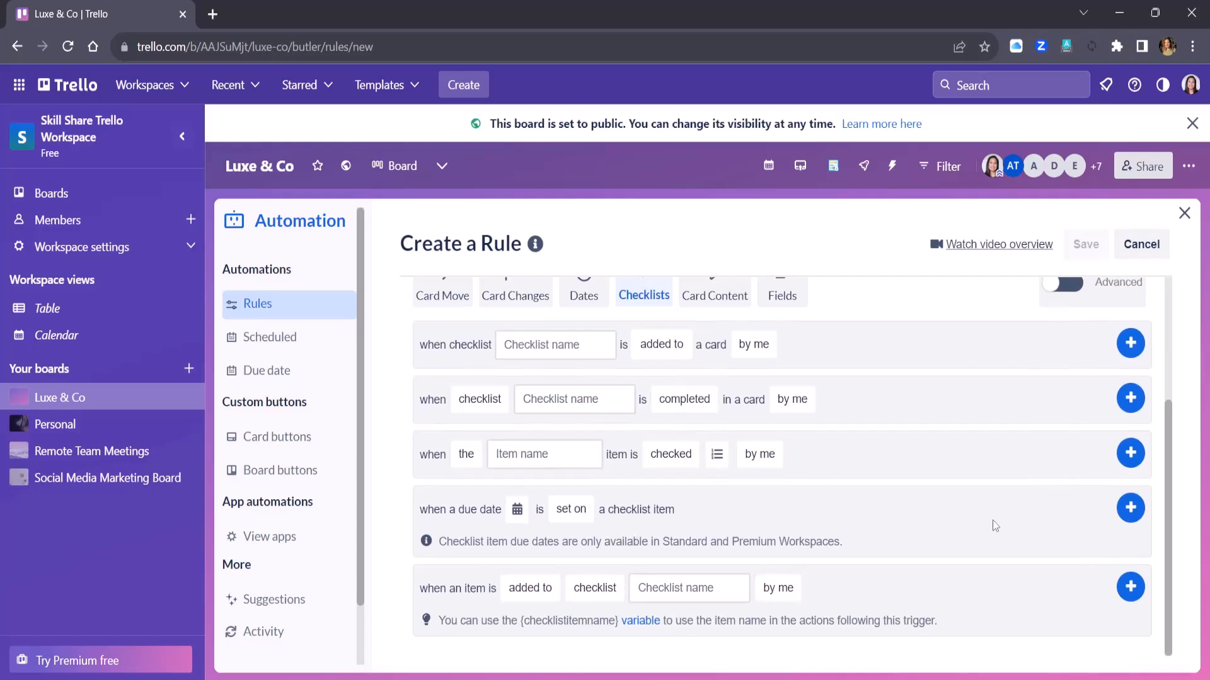
scroll(992, 520, "up", 3)
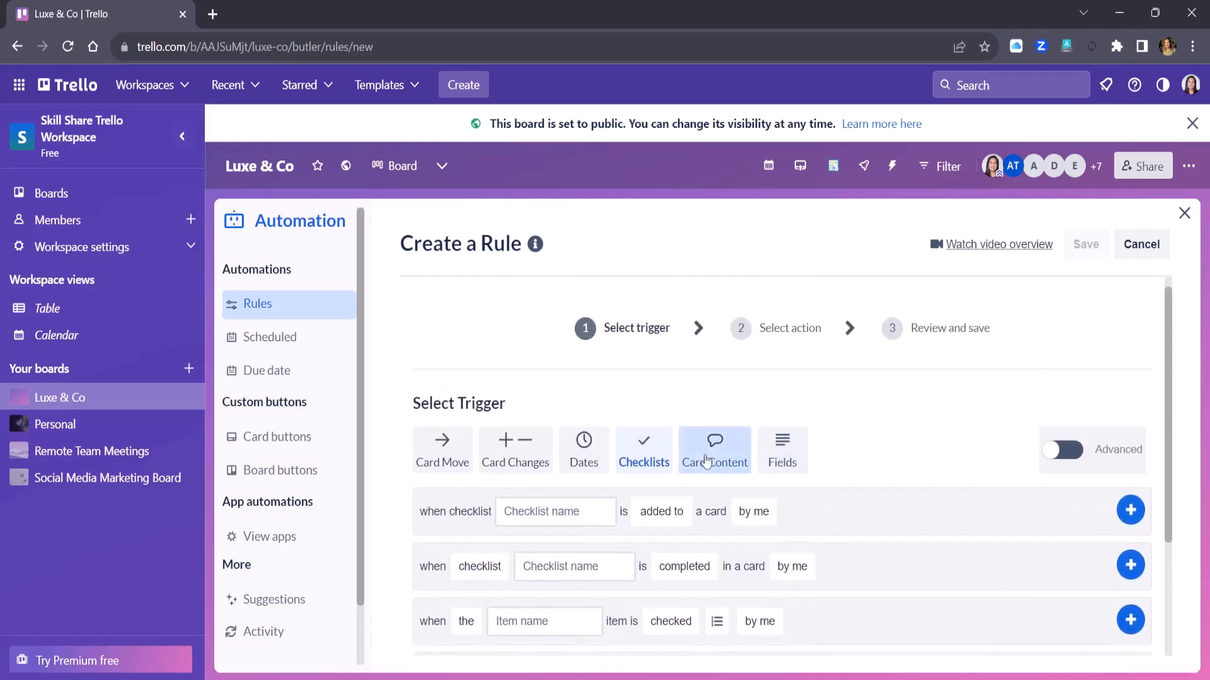
Step: Examine the Card Content triggers for card names, posted comments and mentions
left_click(709, 457)
scroll(787, 505, "down", 2)
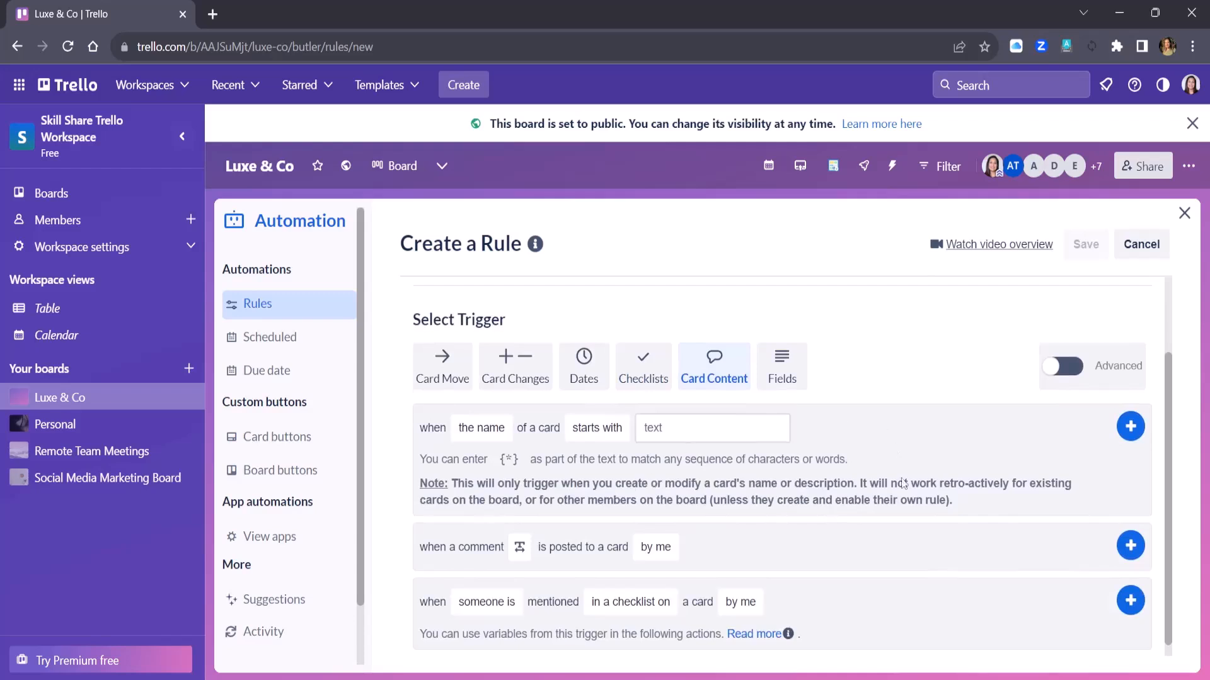
scroll(828, 491, "down", 1)
Step: Examine the Fields triggers, including the checked and person options for custom fields
left_click(786, 359)
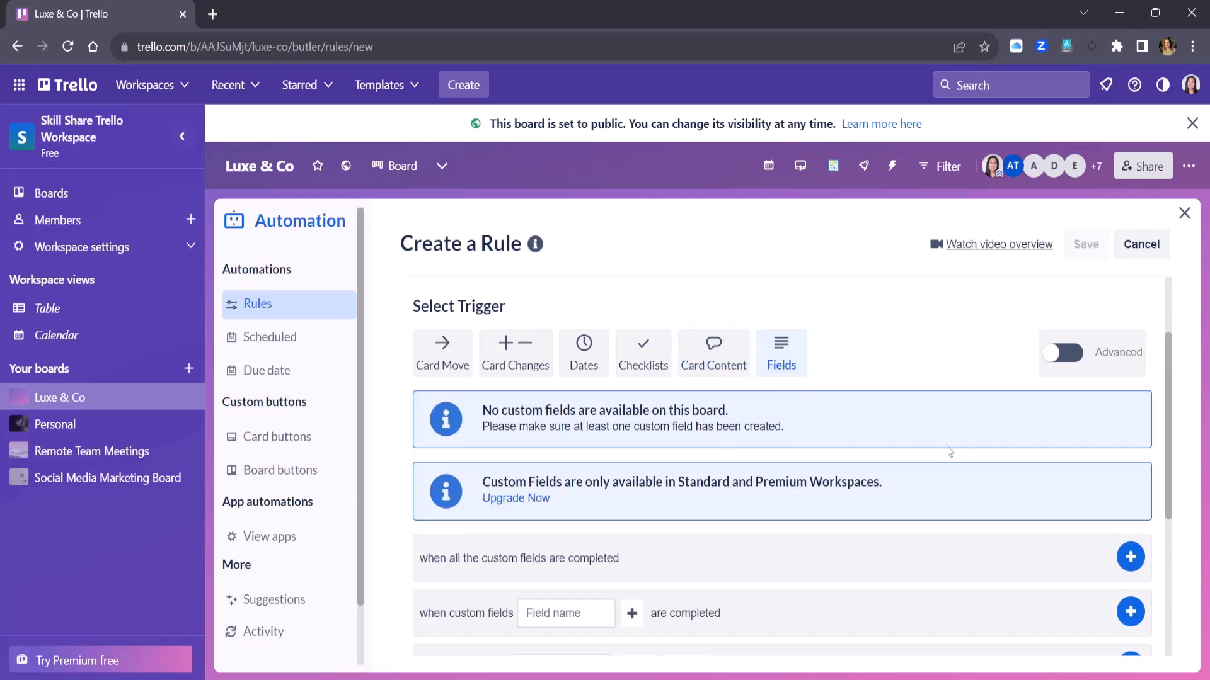
scroll(948, 451, "down", 4)
left_click(632, 534)
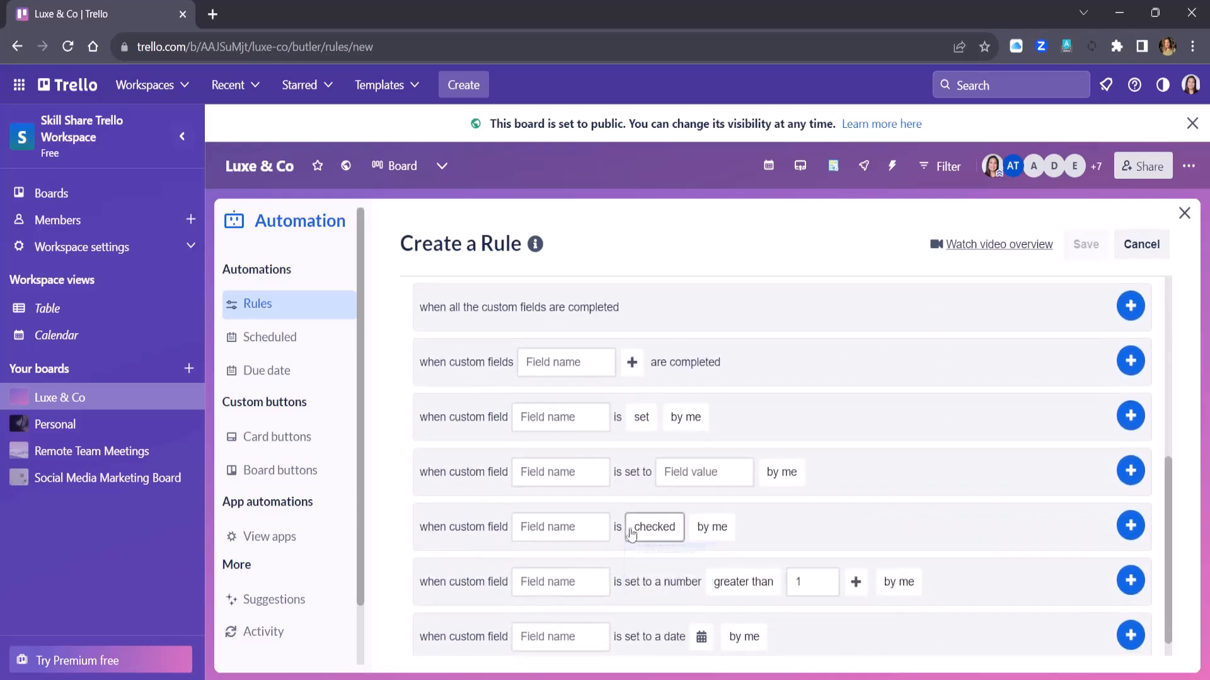
scroll(718, 498, "down", 1)
left_click(715, 502)
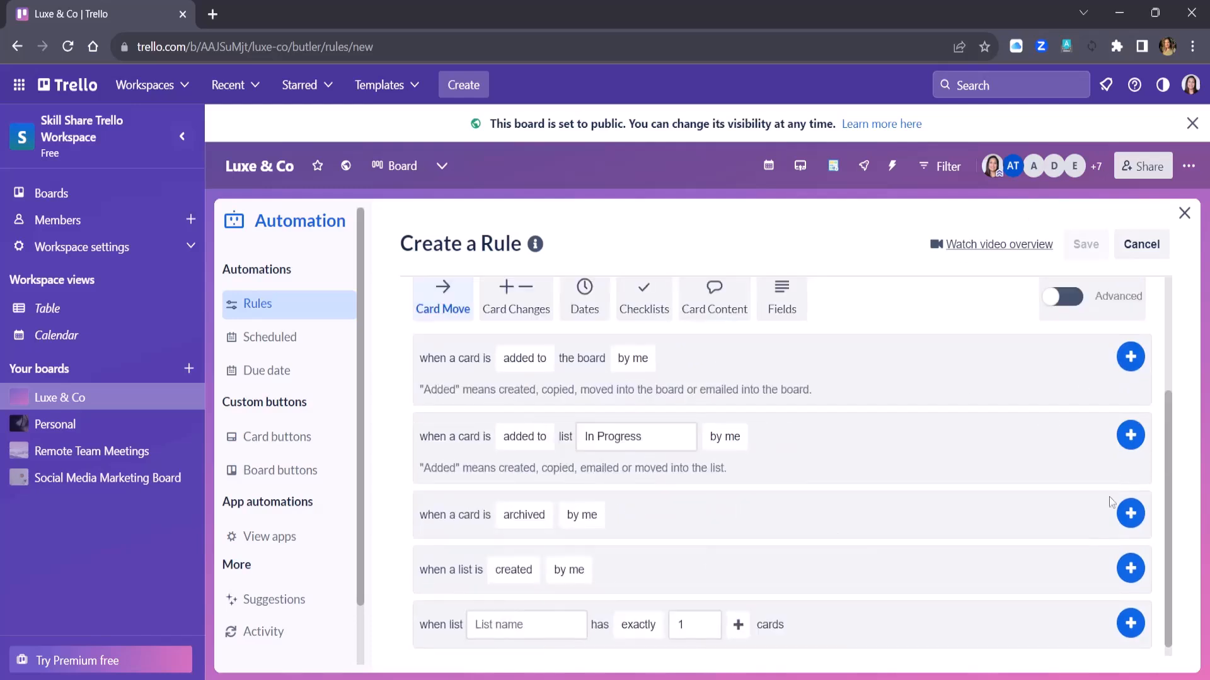
Step: Set the rule's trigger to when a card is added to the In Progress list by me
scroll(887, 429, "up", 2)
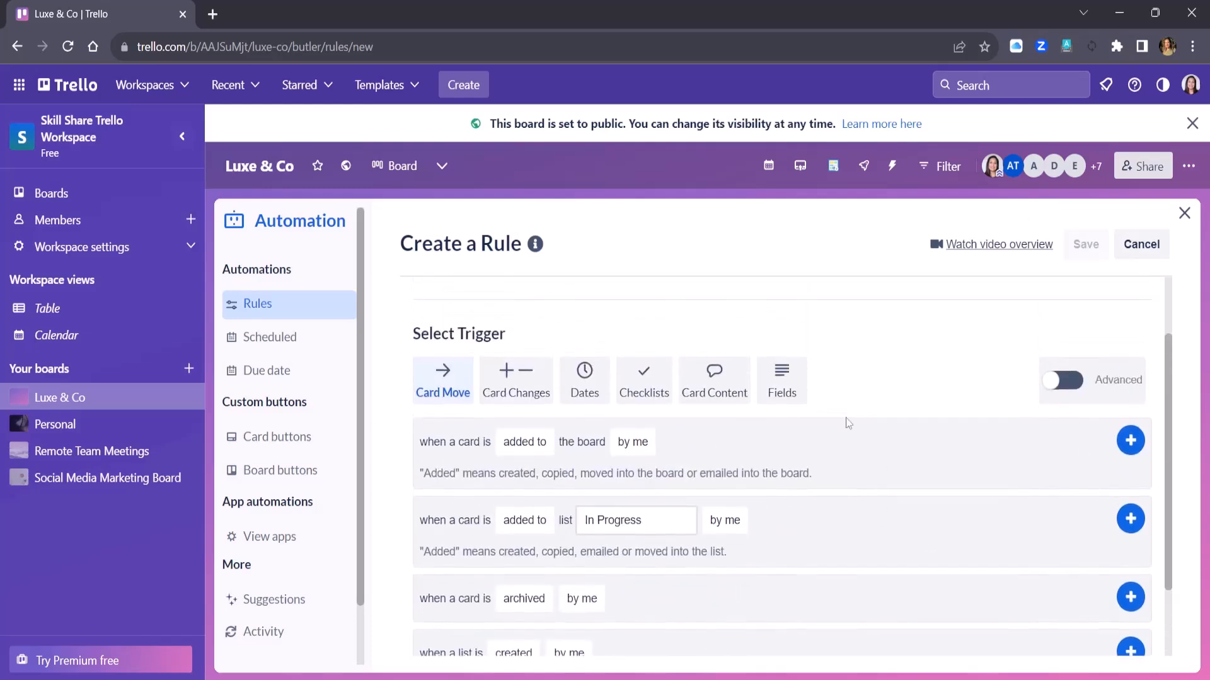
left_click(526, 520)
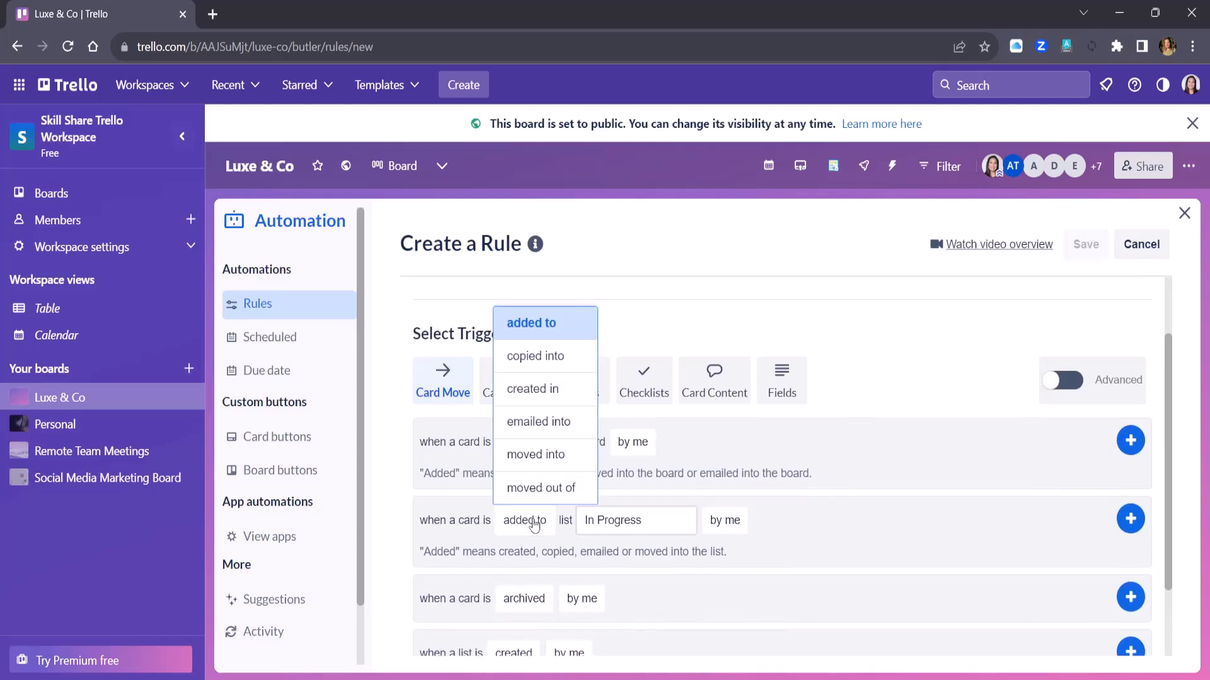
left_click(616, 522)
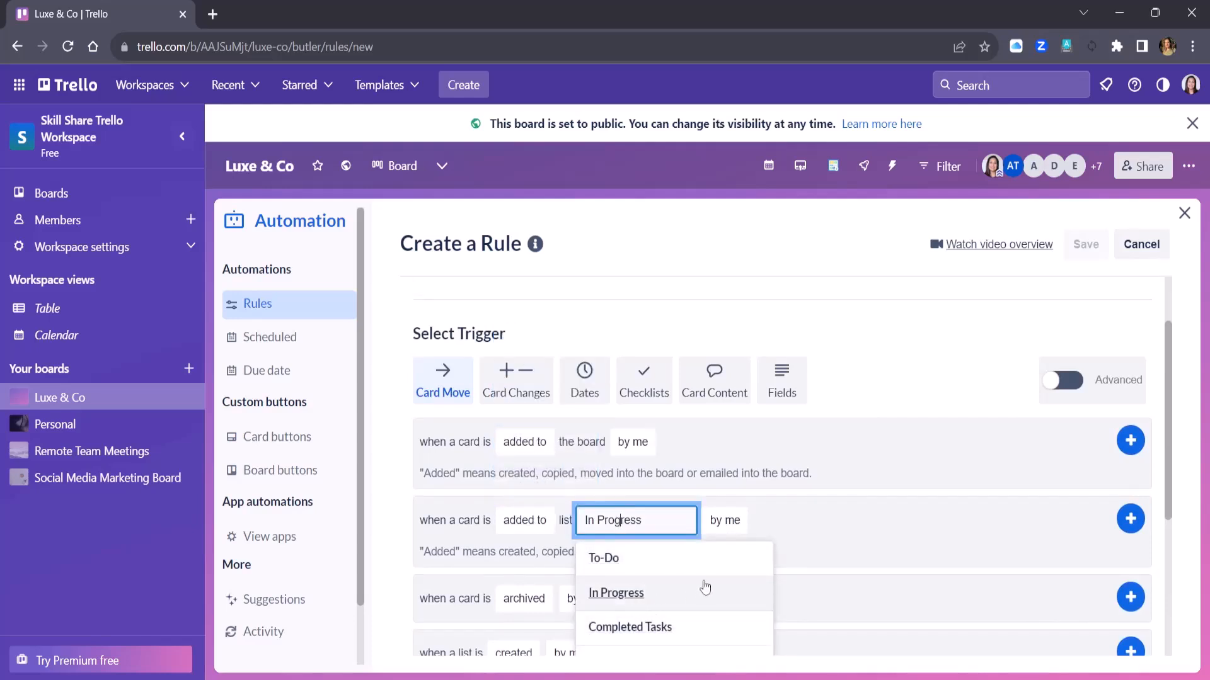
scroll(641, 522, "down", 1)
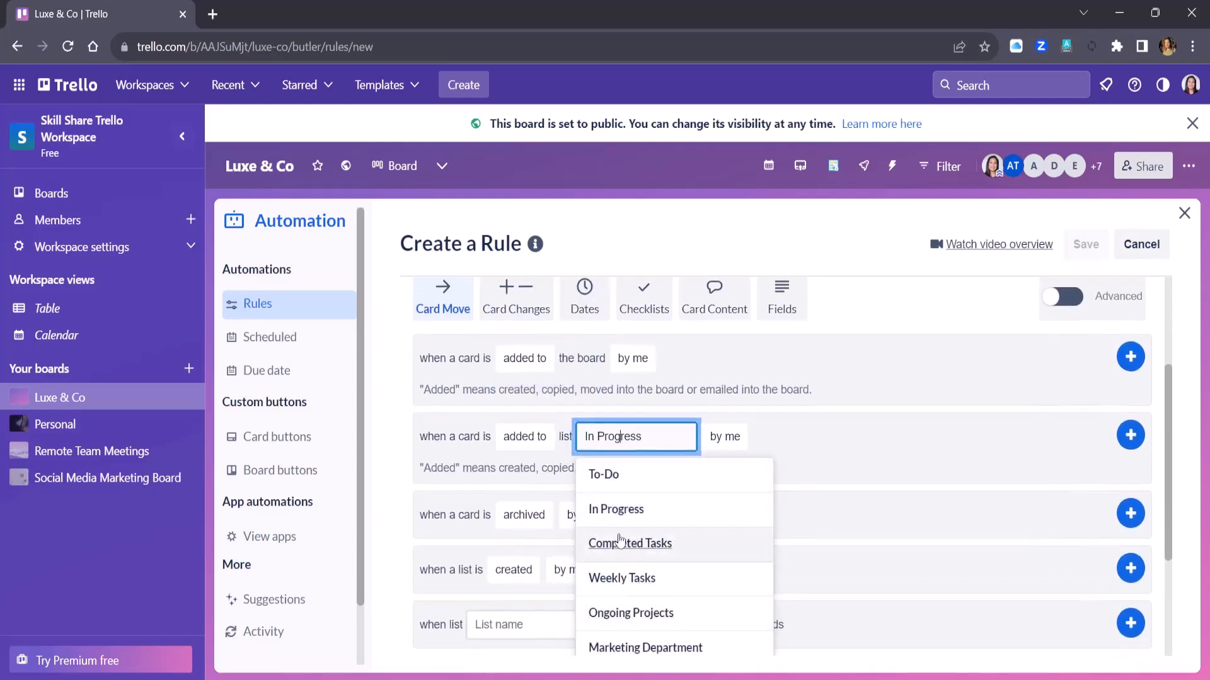
left_click(627, 511)
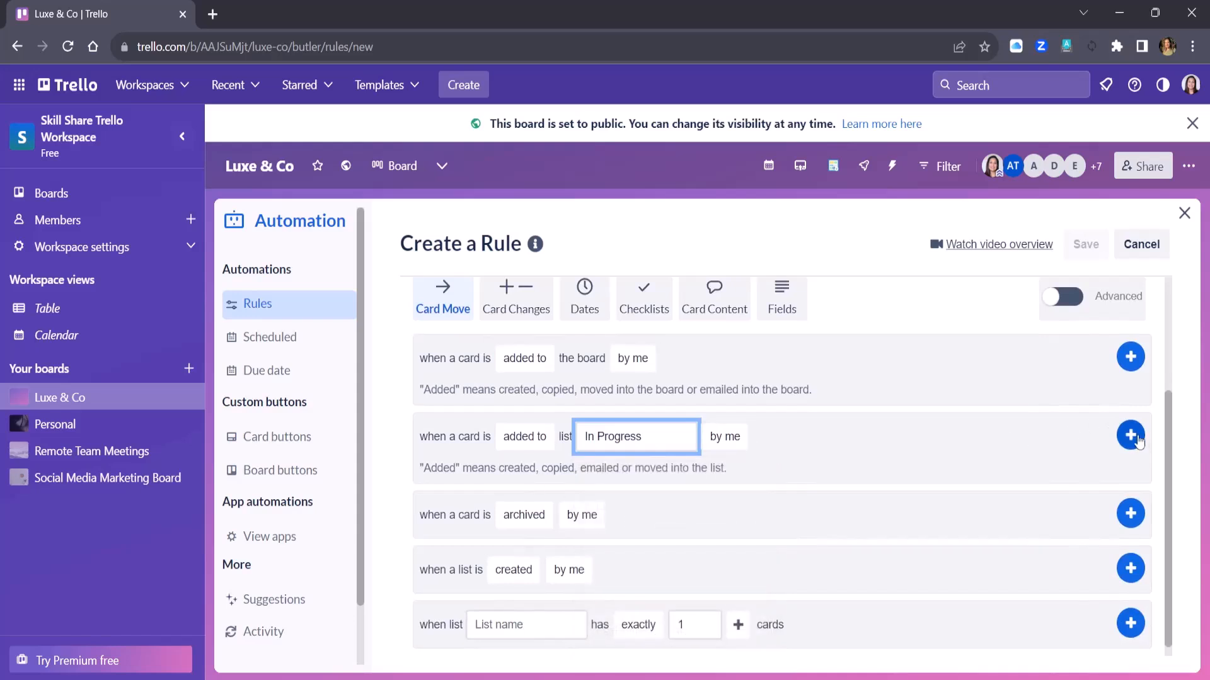
left_click(1130, 435)
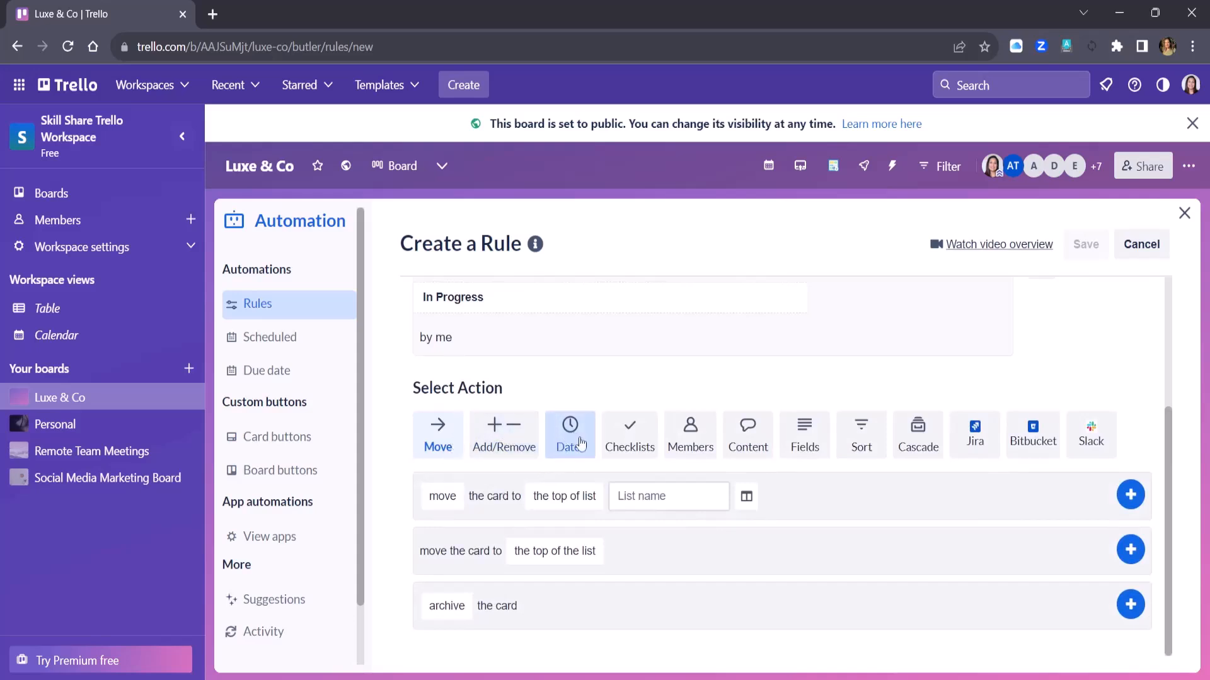
Step: Among the Dates actions, review the due date timing choices and set the due date action to now
left_click(580, 444)
scroll(610, 511, "down", 1)
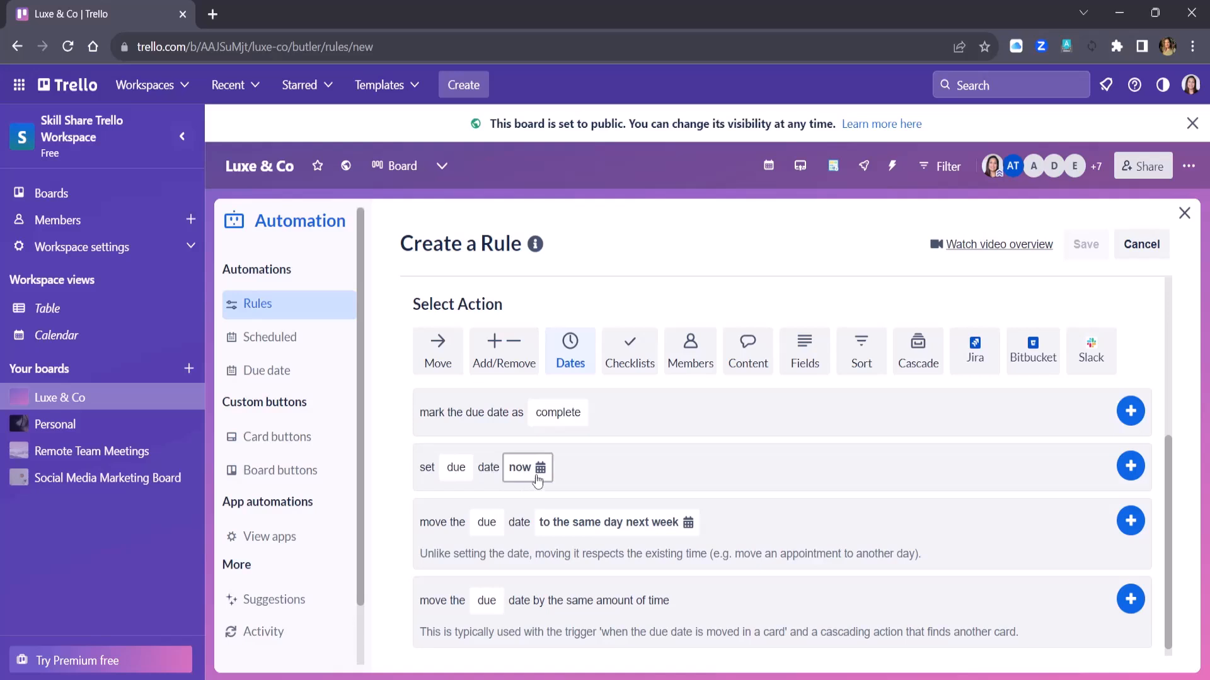
left_click(537, 480)
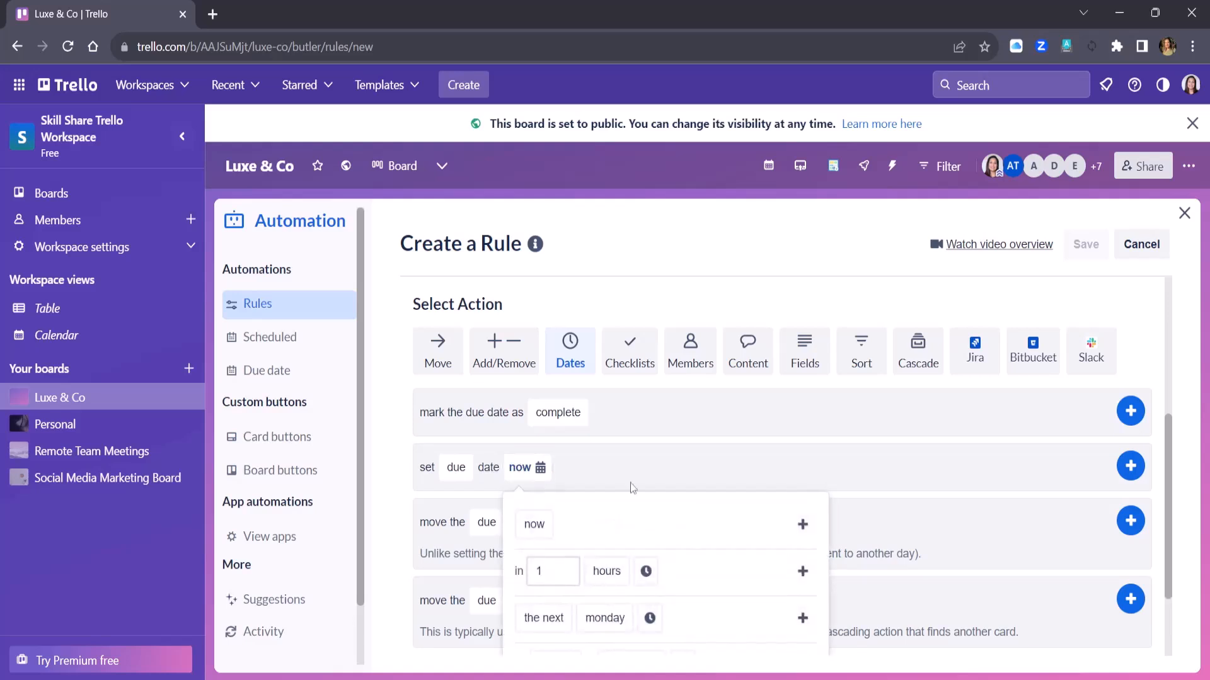
scroll(629, 487, "down", 1)
scroll(552, 575, "down", 1)
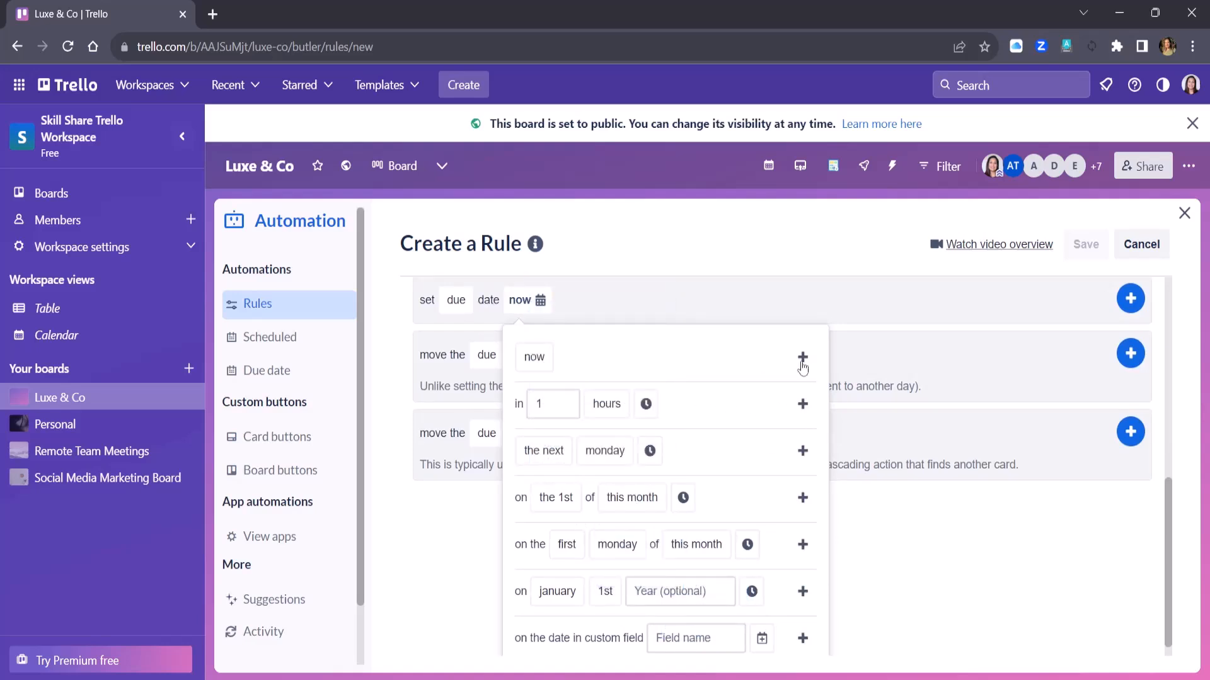
left_click(802, 357)
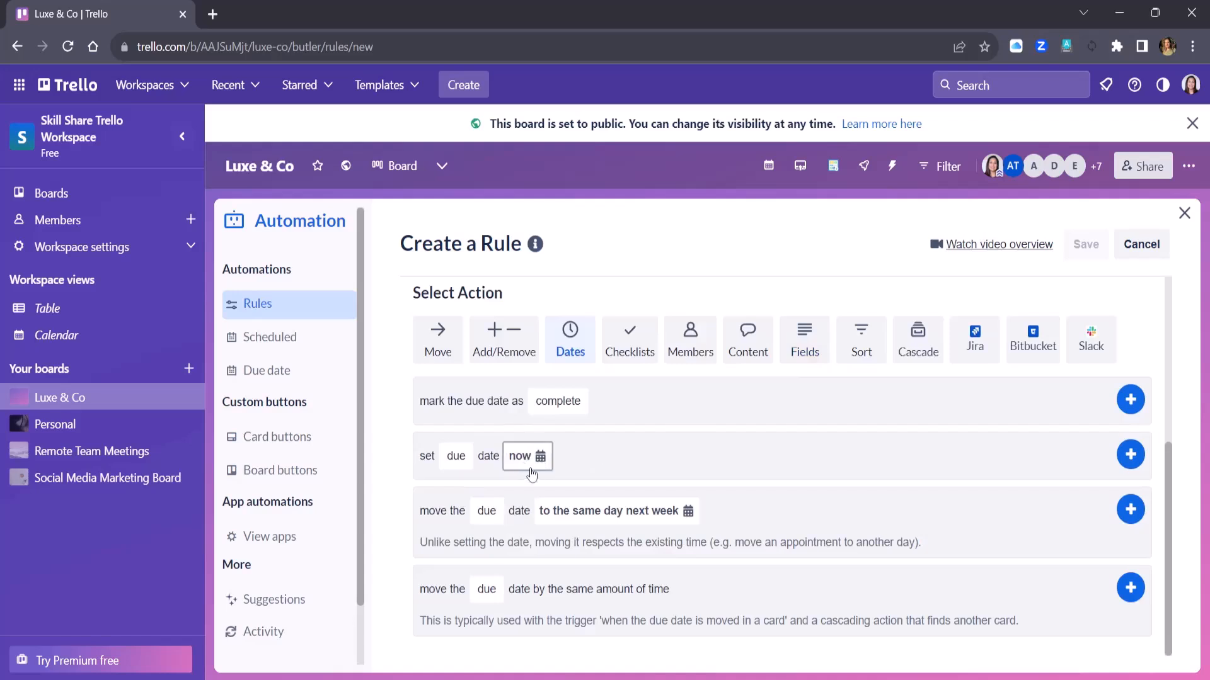
Step: Try to set the due date action to the next Wednesday
left_click(533, 459)
scroll(614, 547, "down", 1)
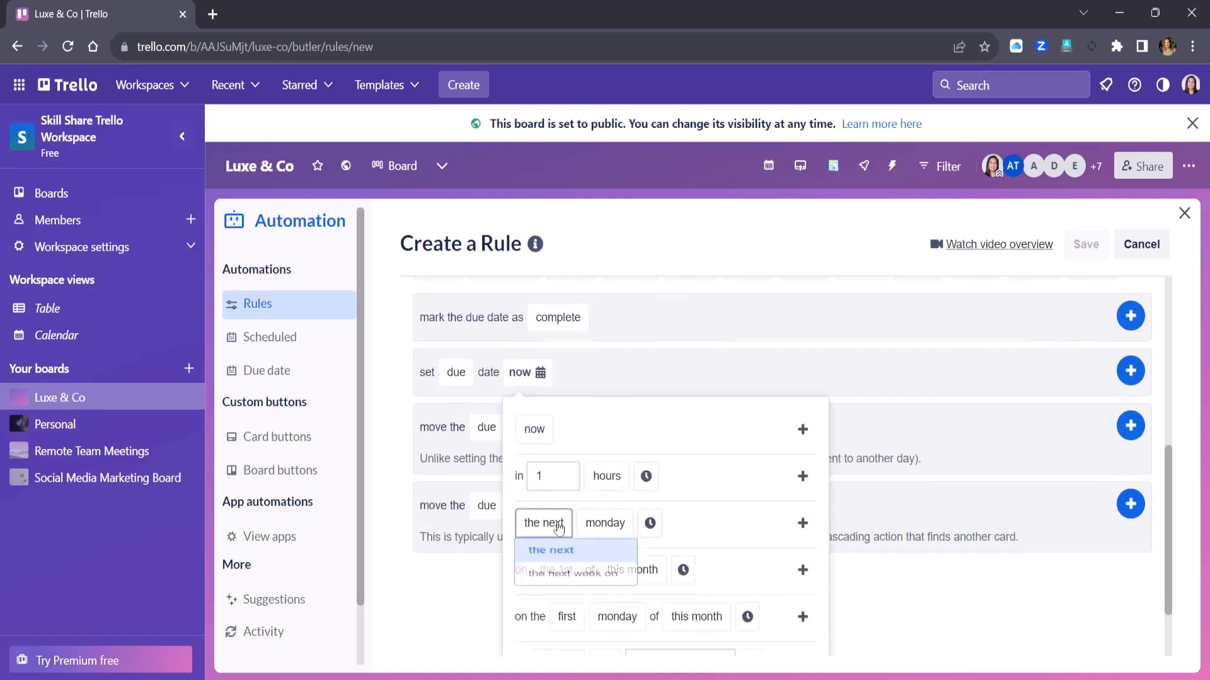
left_click(606, 526)
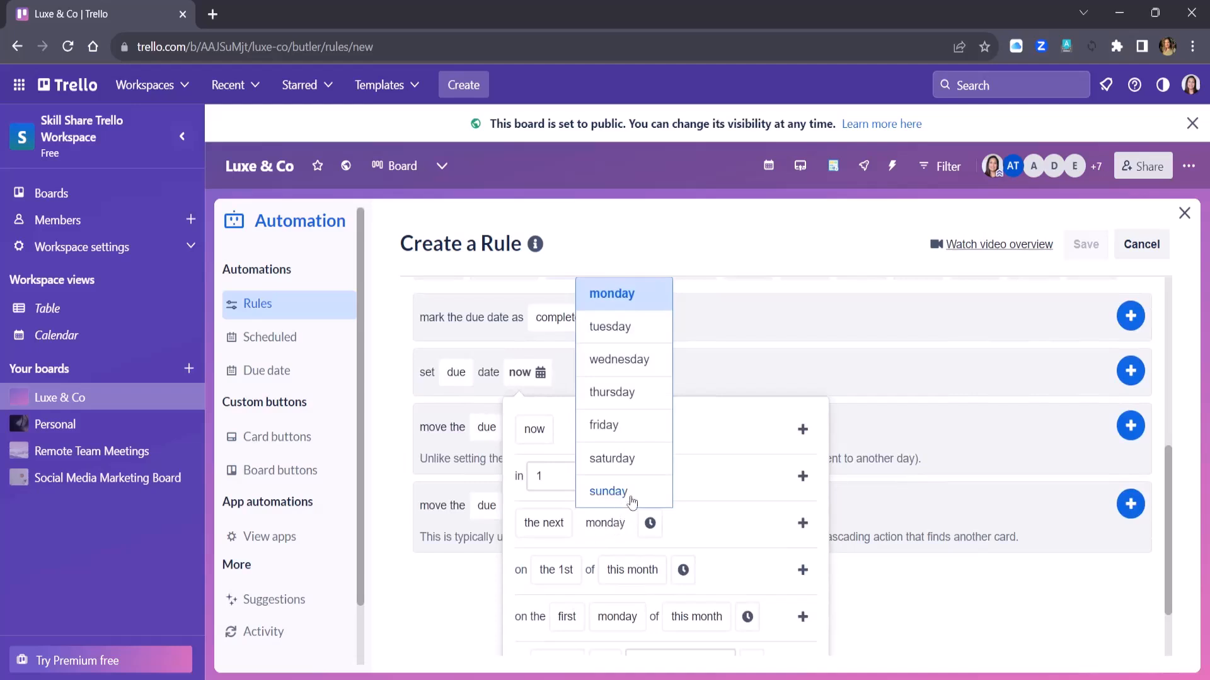
left_click(630, 364)
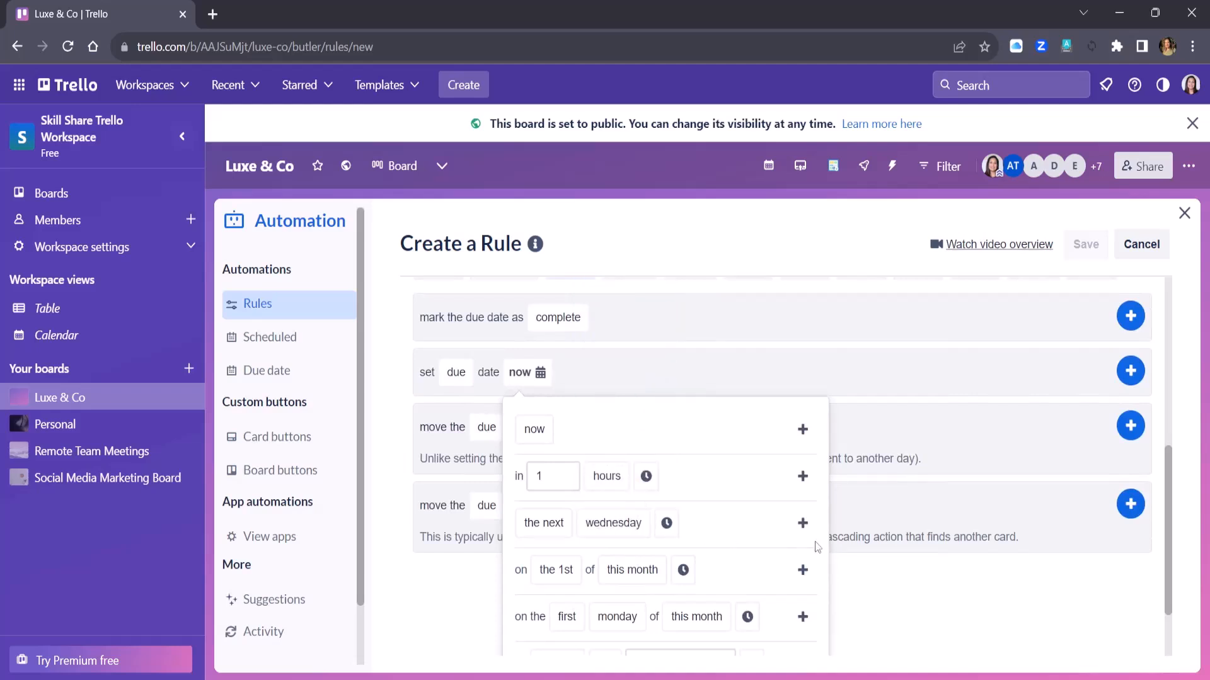
scroll(800, 541, "down", 1)
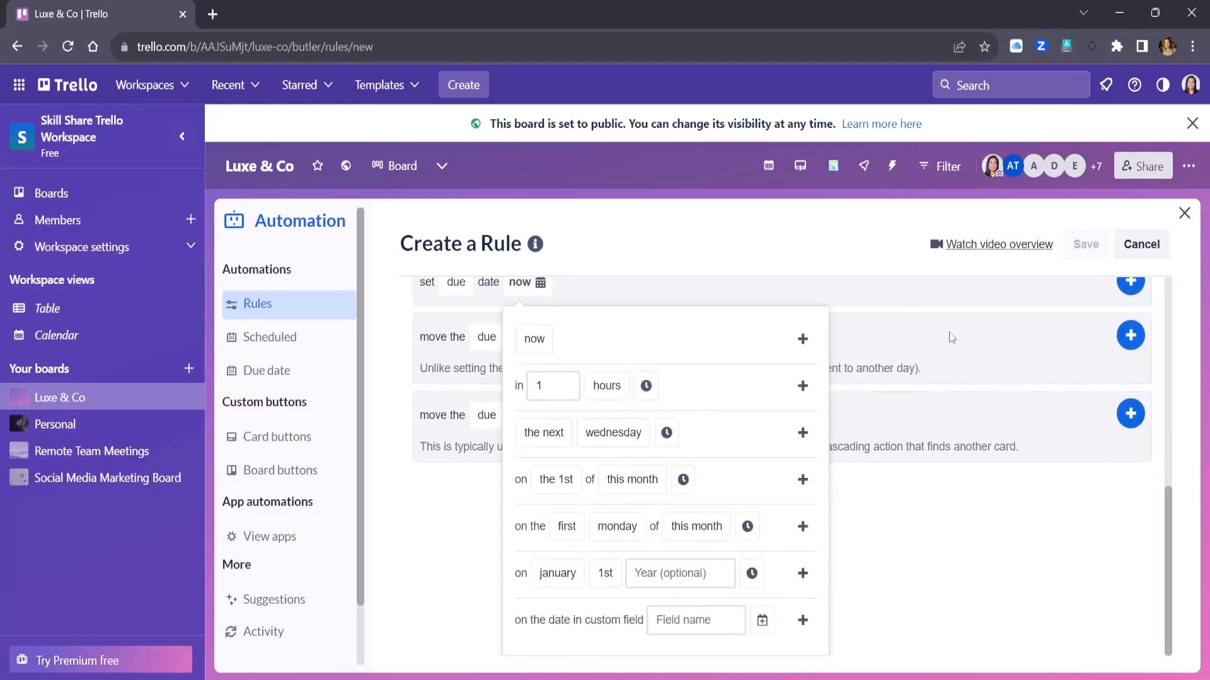
scroll(950, 359, "up", 1)
left_click(1128, 368)
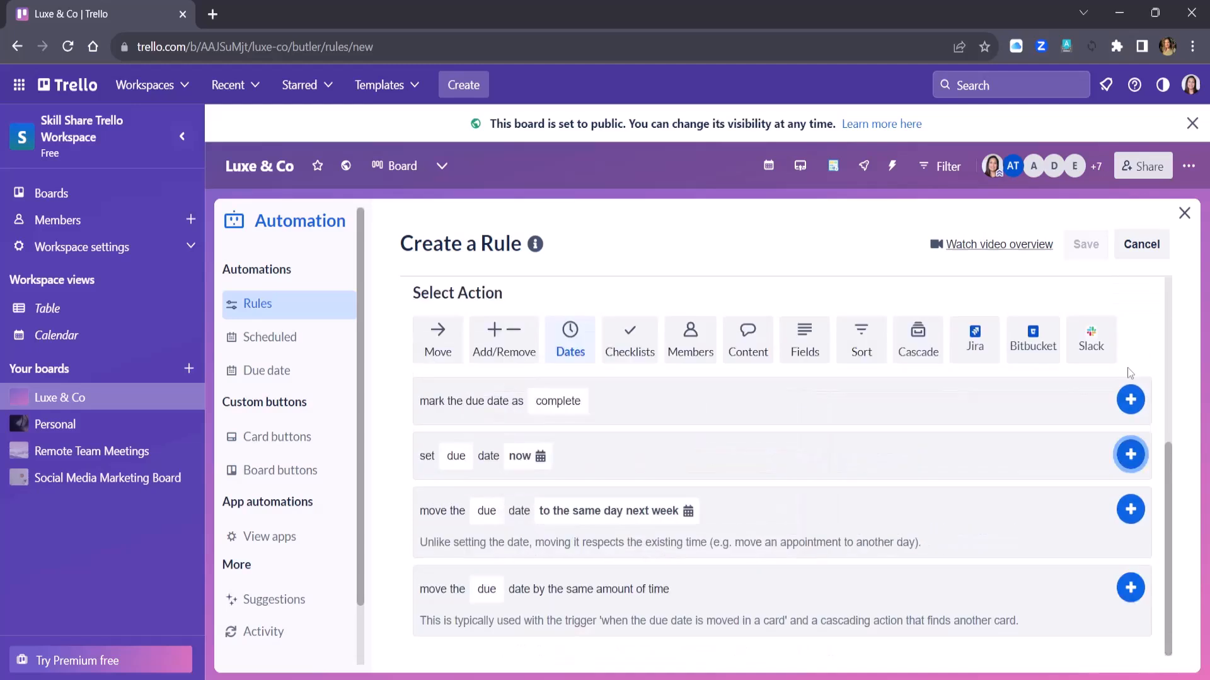
Step: Add the set due date now action to the rule and review its trigger and action
scroll(562, 473, "up", 2)
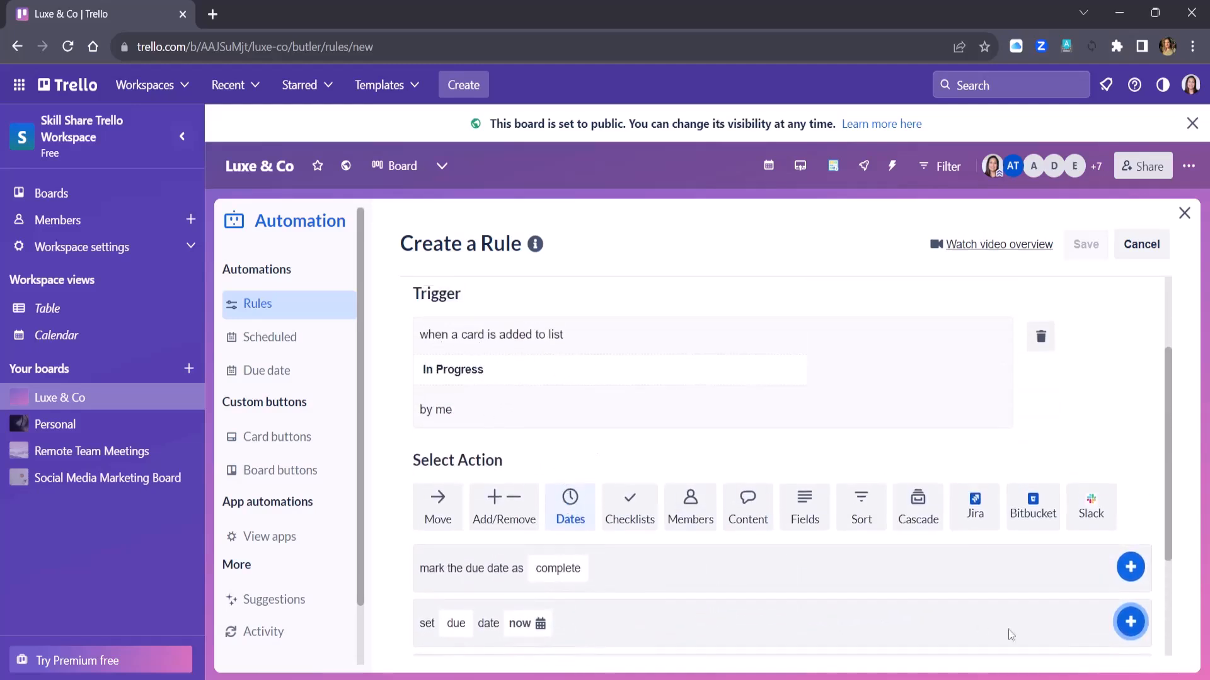
scroll(855, 625, "down", 1)
left_click(1130, 539)
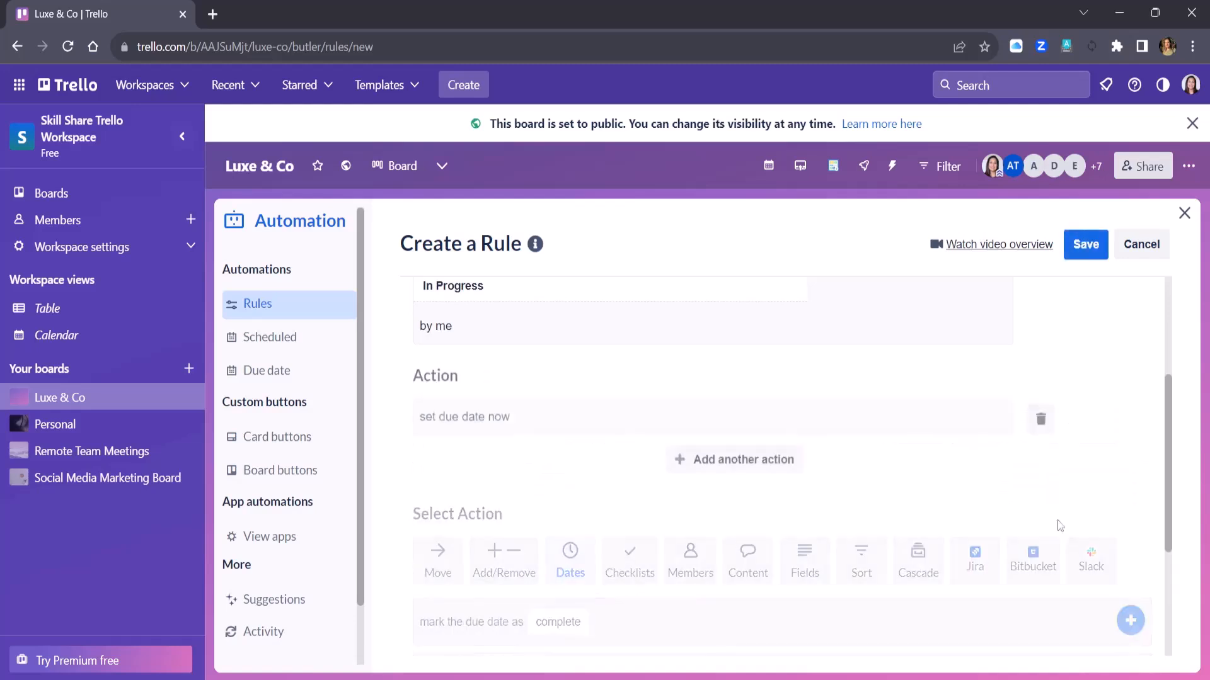
scroll(473, 519, "down", 1)
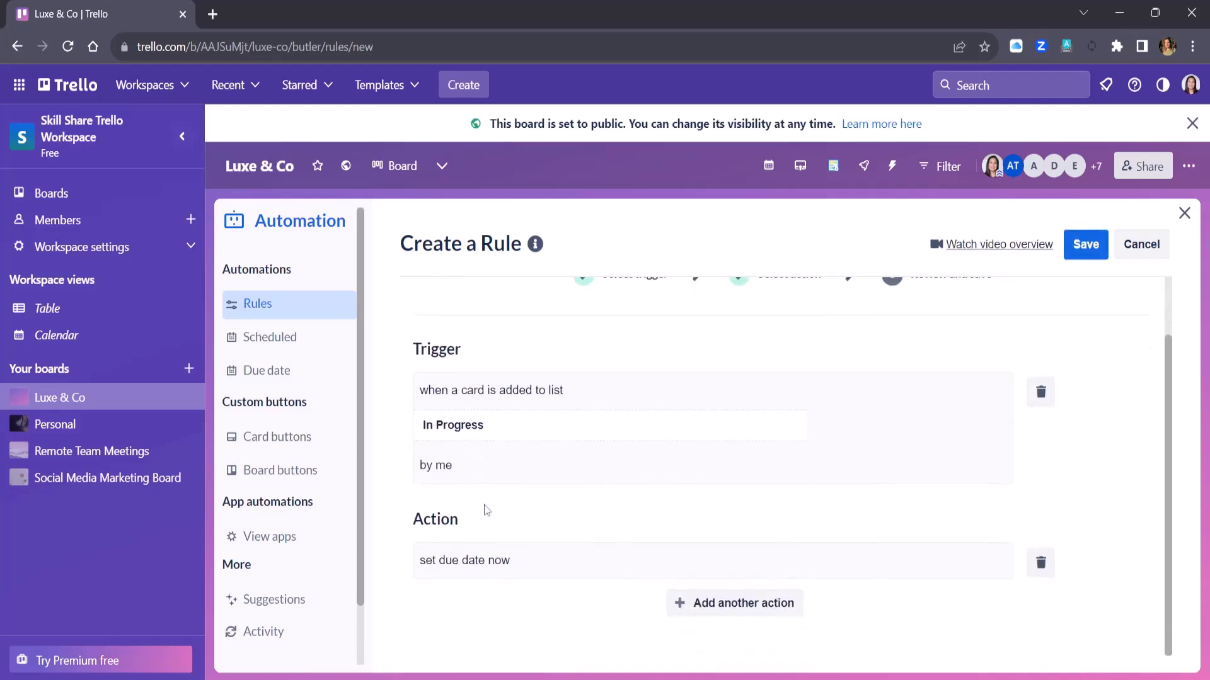
Step: Start adding another action to the rule and check the complete and incomplete options of the due date action
left_click(740, 604)
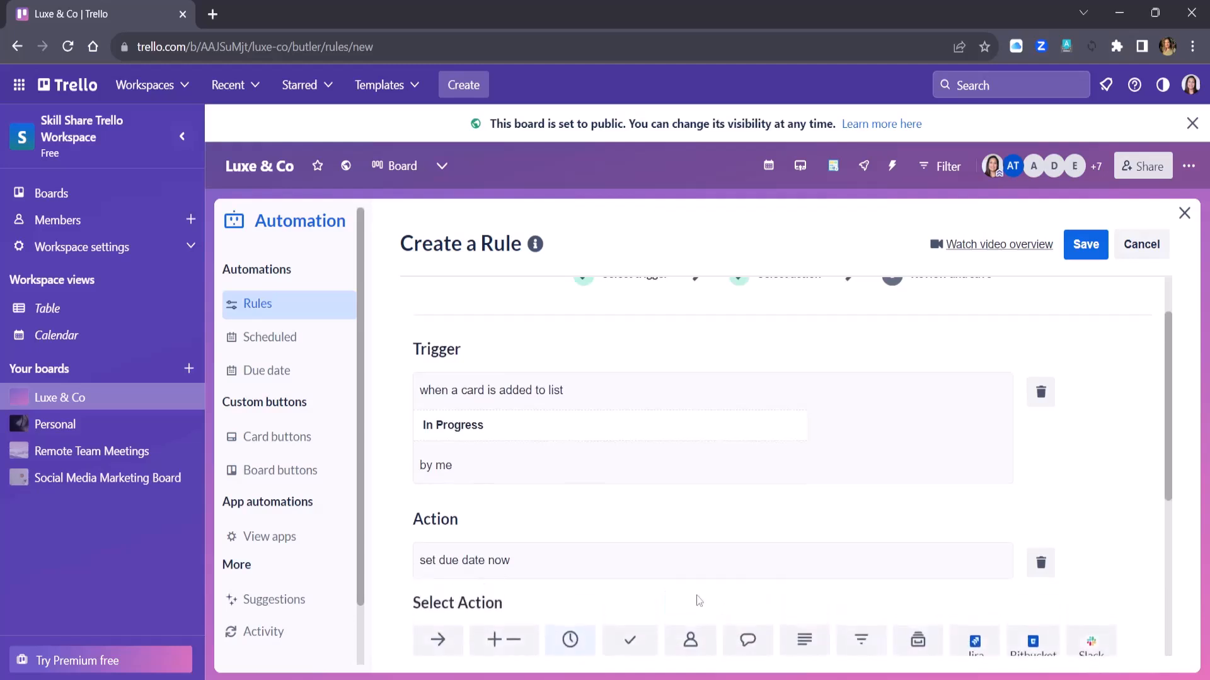
scroll(661, 586, "down", 1)
scroll(622, 571, "down", 1)
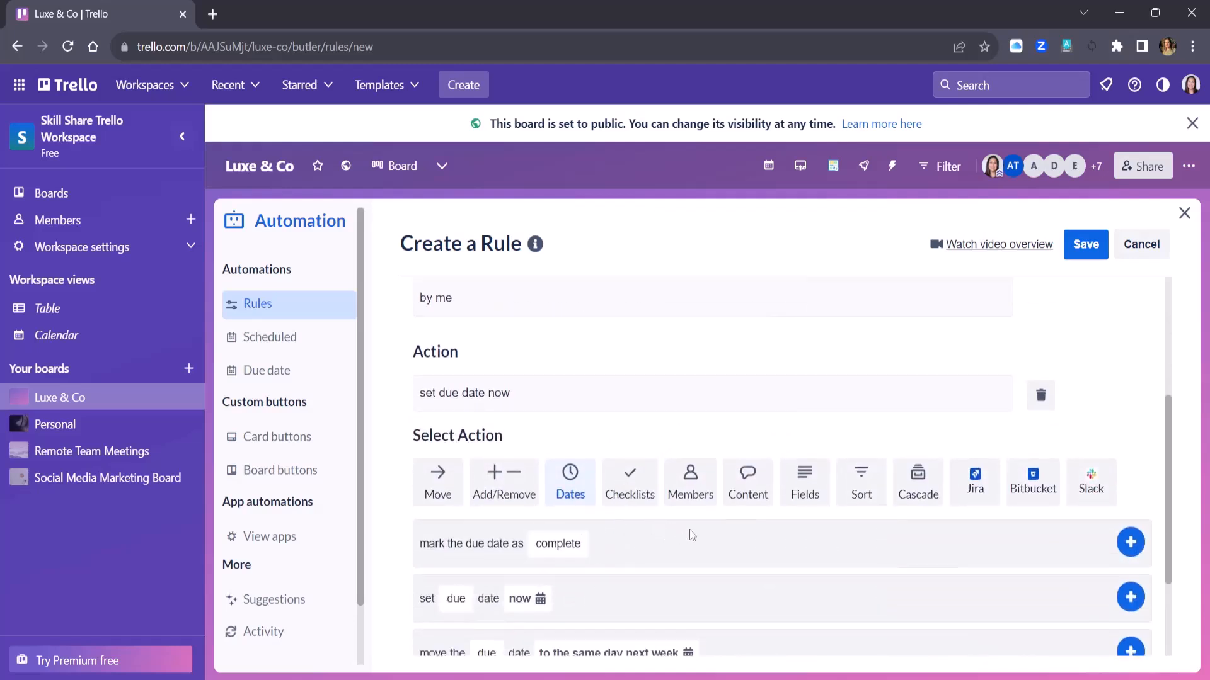
left_click(564, 543)
scroll(685, 464, "down", 2)
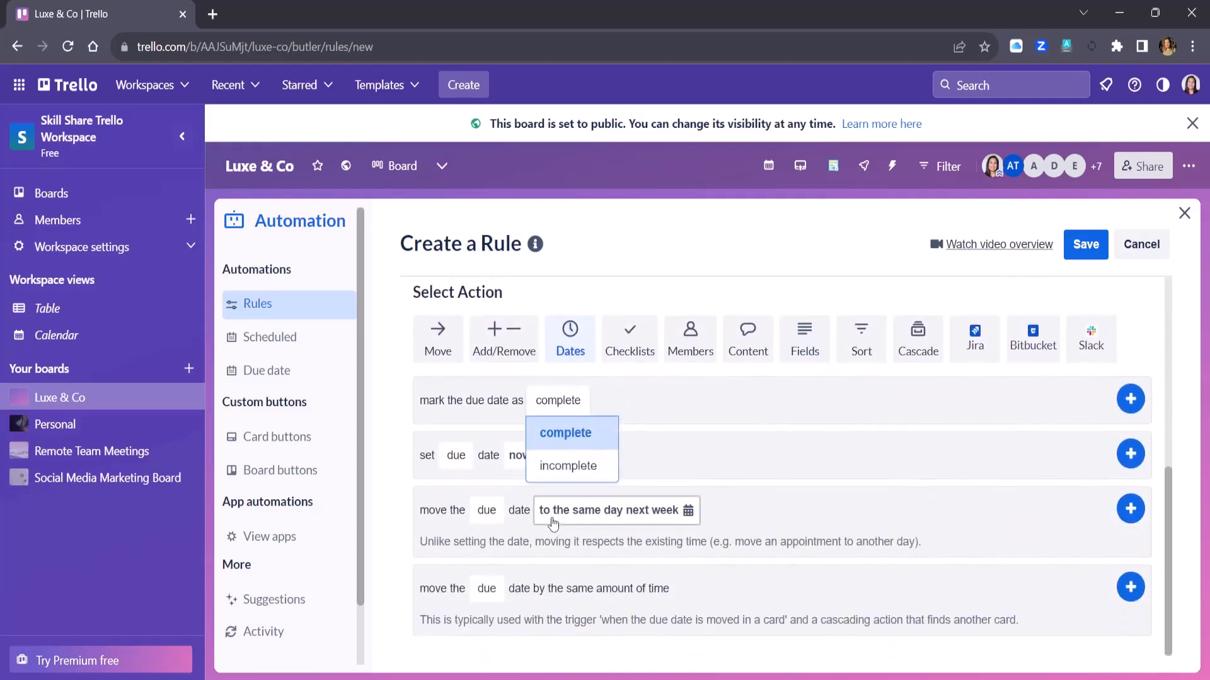
left_click(685, 464)
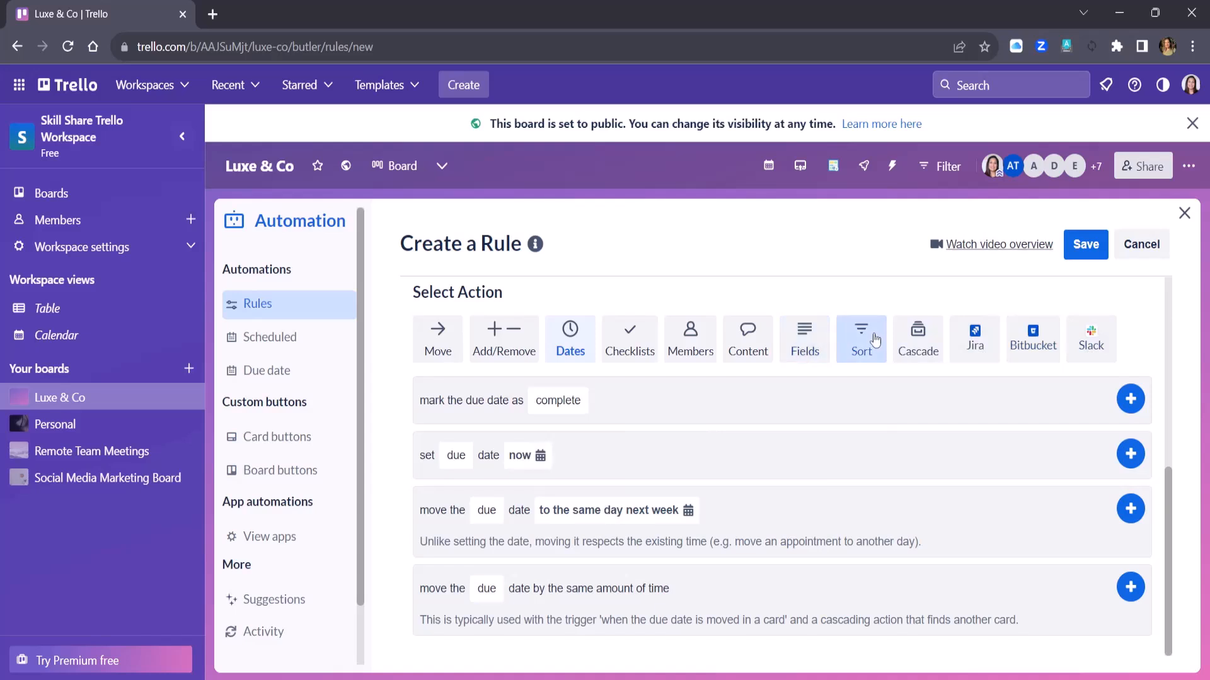
Step: Examine the Sort actions, including the criteria available for sorting a list
left_click(866, 338)
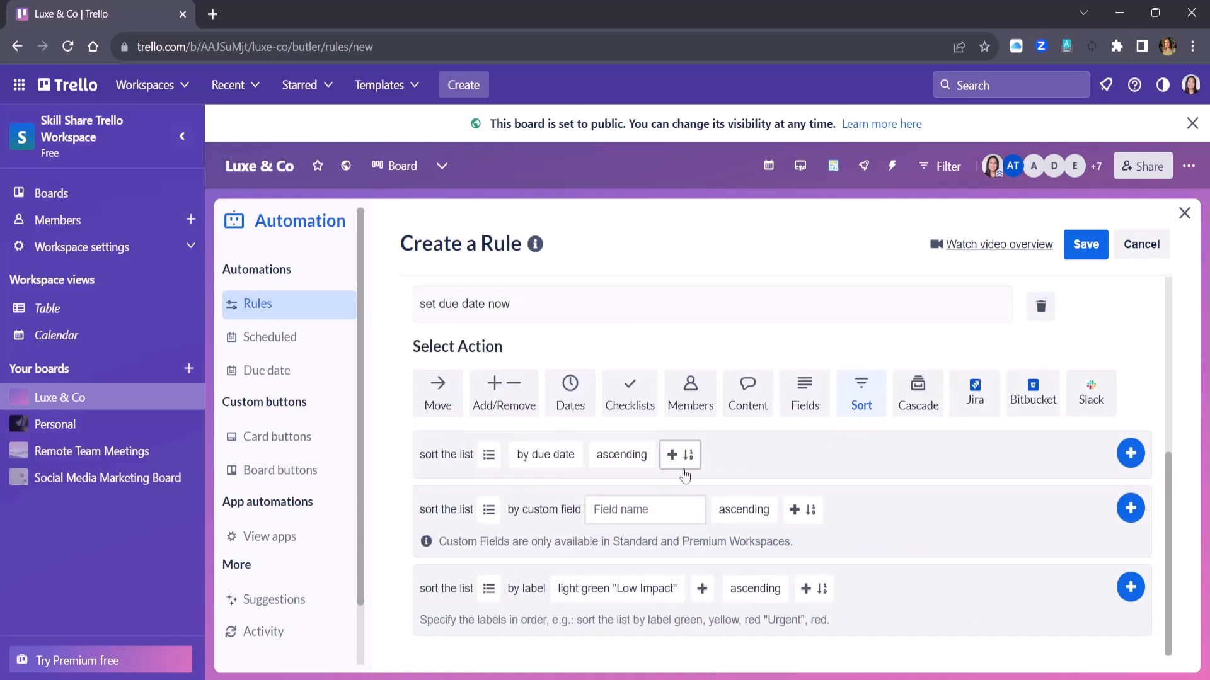
left_click(535, 465)
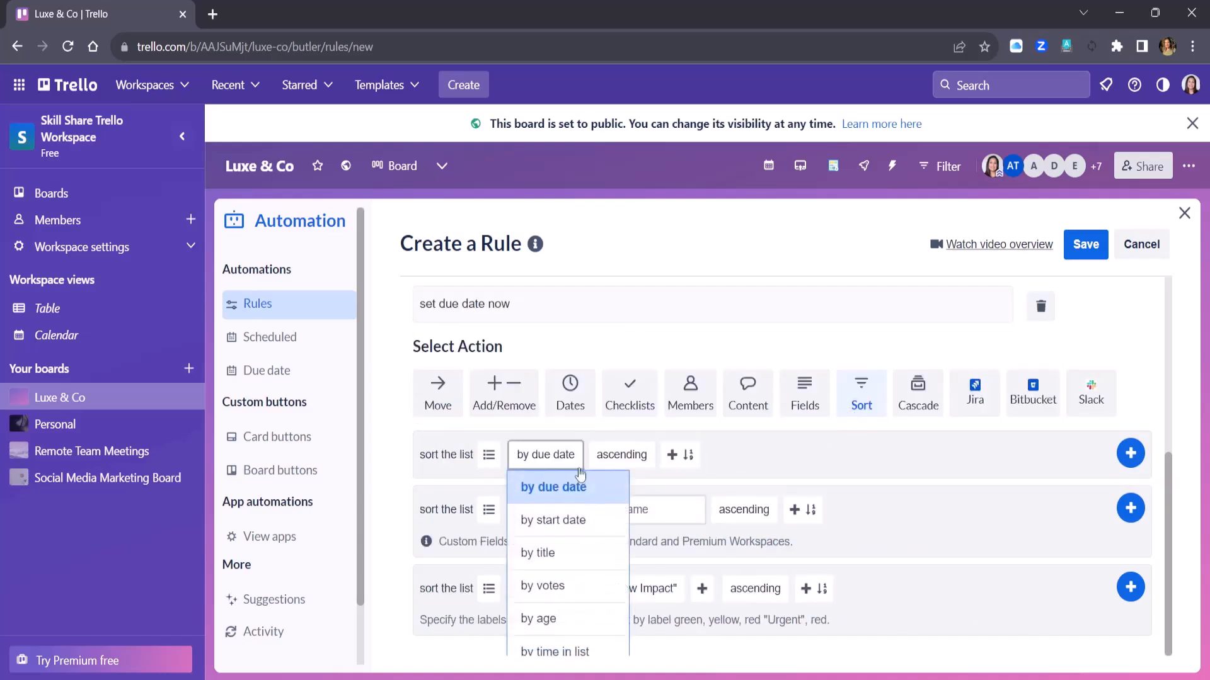
left_click(748, 473)
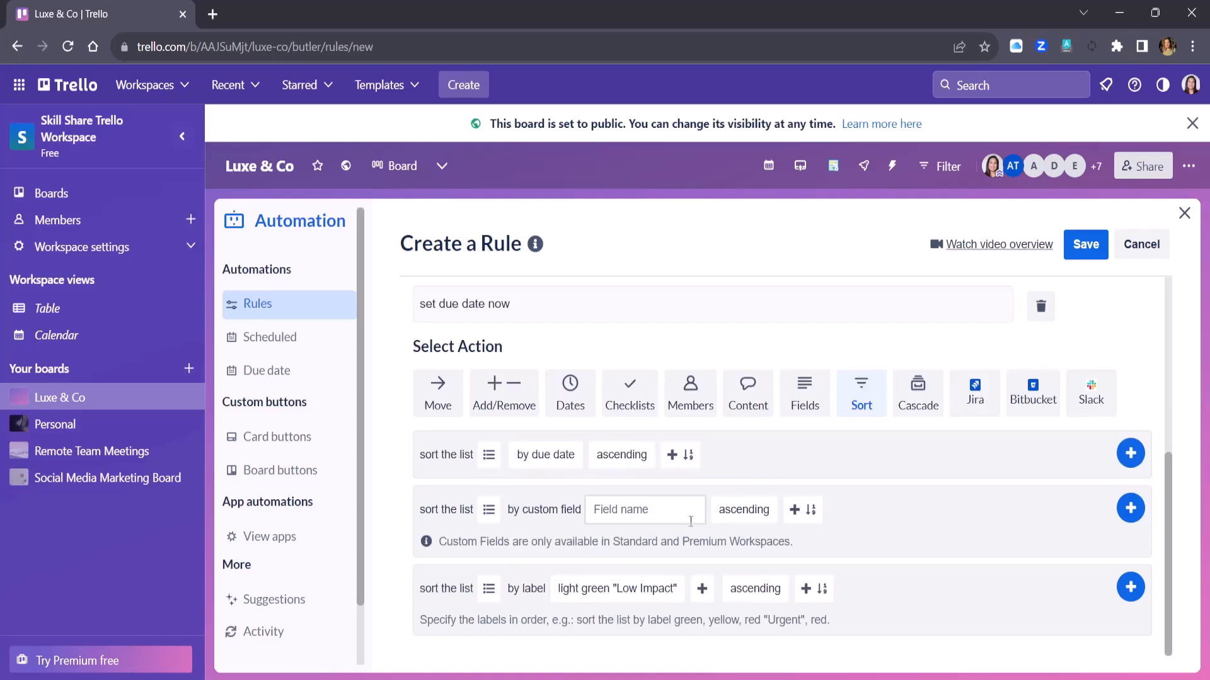
Step: Add an action to the rule that sorts the list by the dark red "!! Urgent !!" label in ascending order
left_click(621, 588)
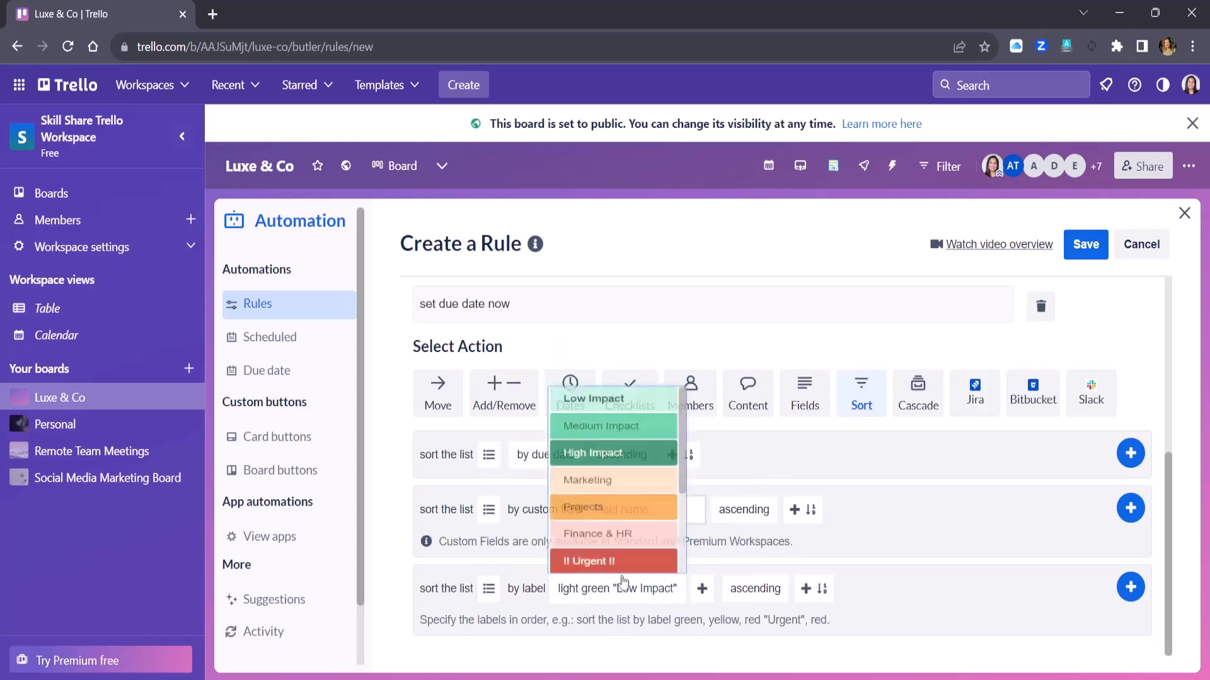
left_click(621, 561)
left_click(725, 589)
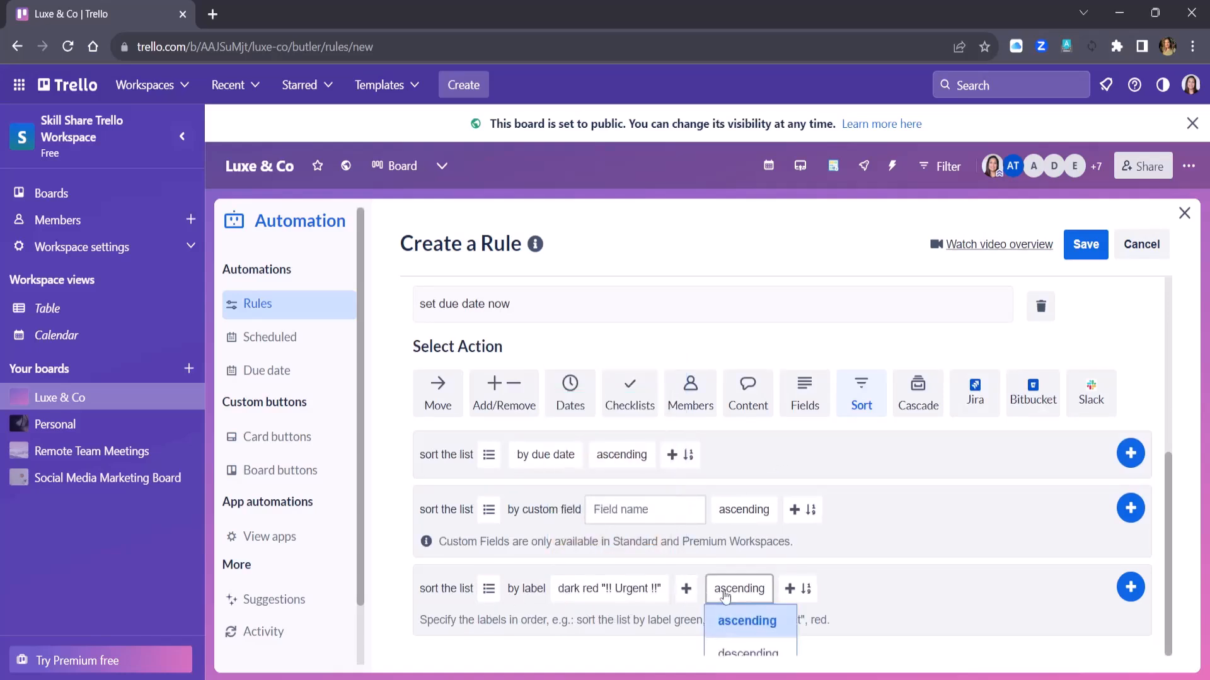
left_click(747, 620)
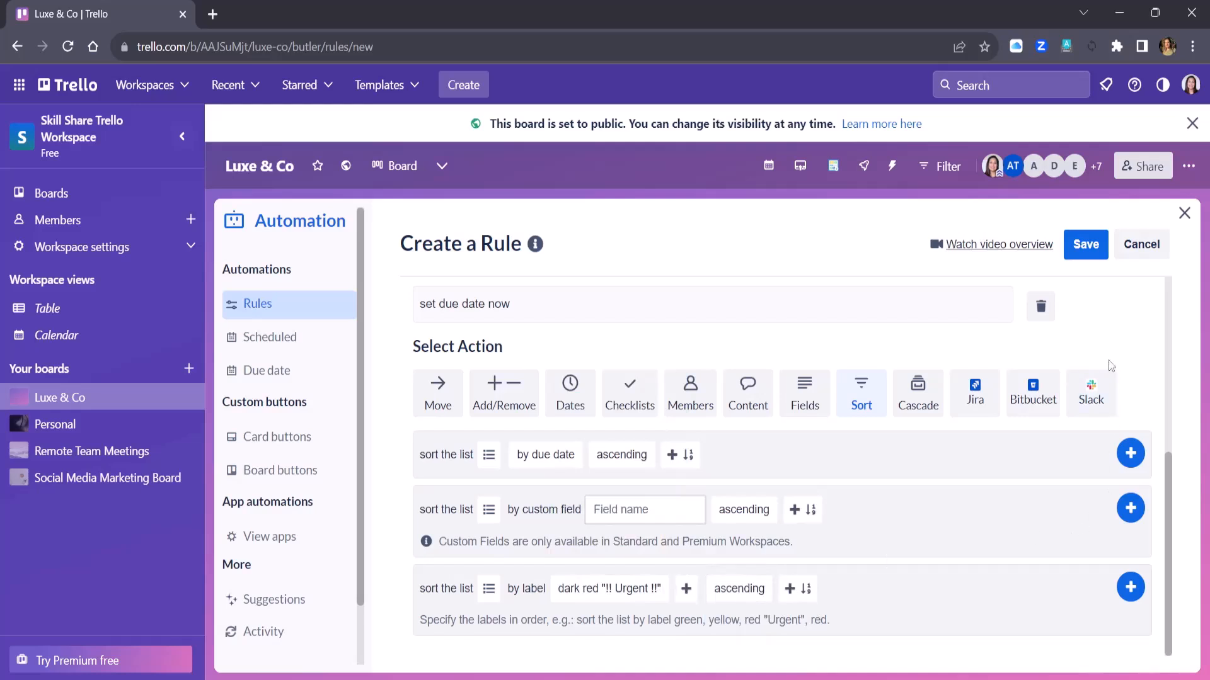
left_click(1130, 592)
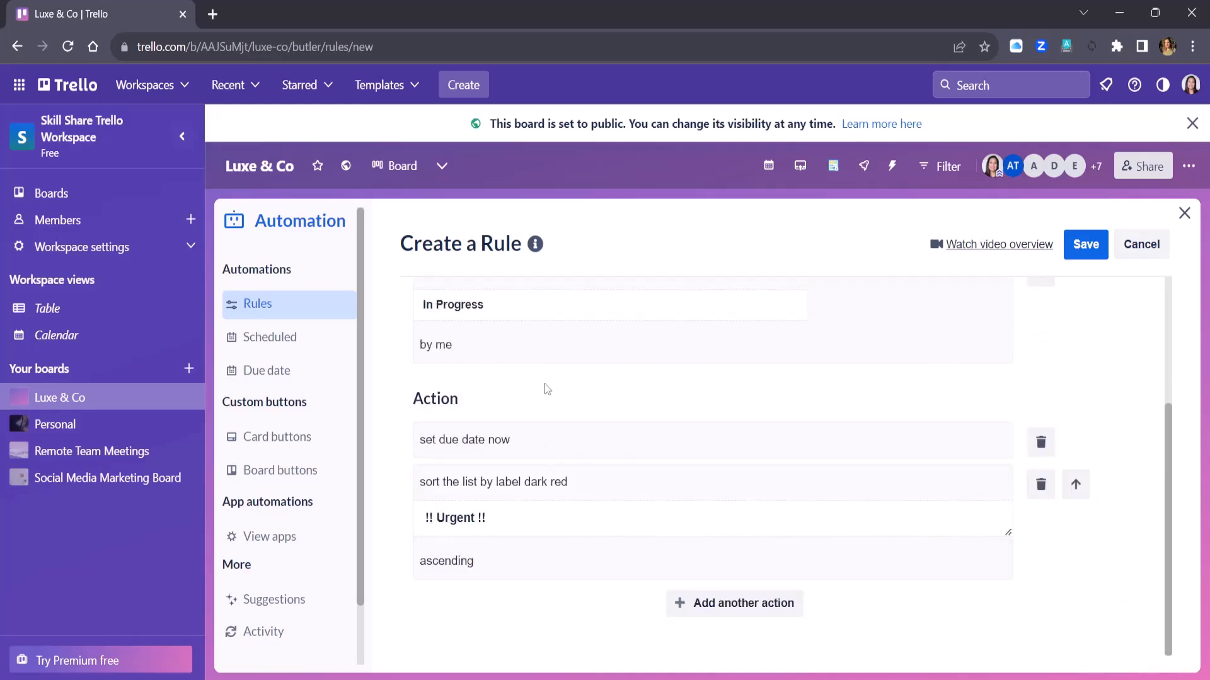
Step: Review the rule's trigger and actions, save the rule and return to the Luxe & Co board
scroll(468, 412, "up", 1)
scroll(702, 381, "down", 1)
left_click(1083, 255)
left_click(1083, 254)
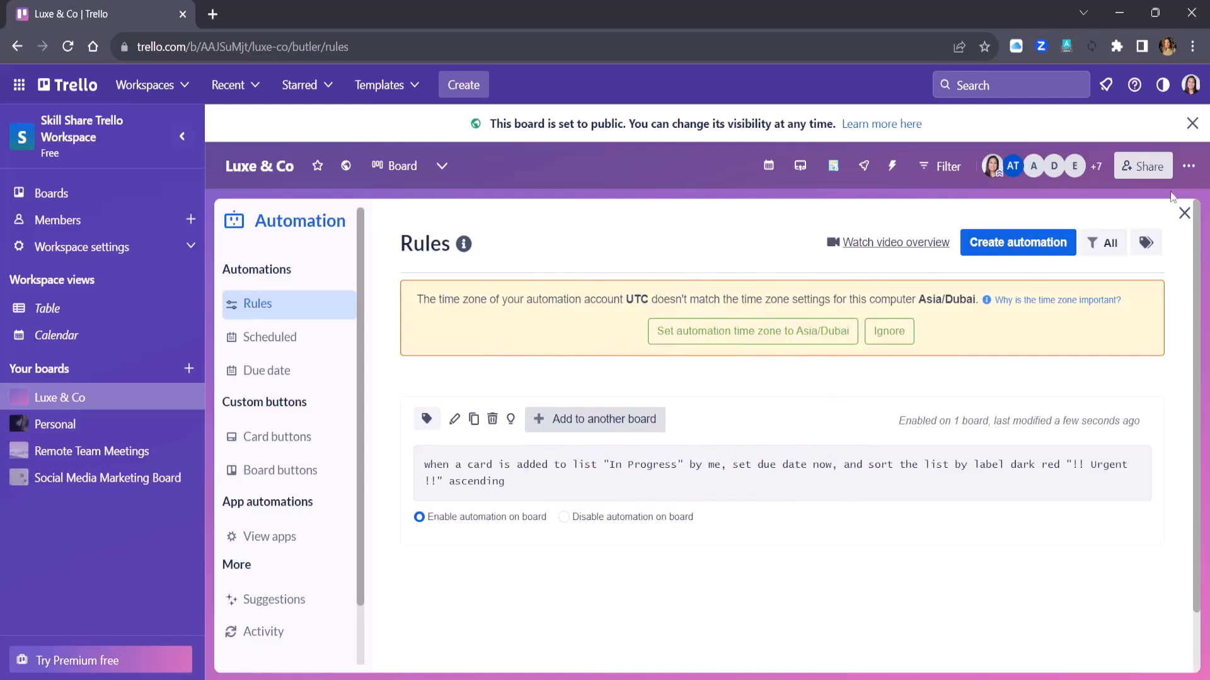
left_click(92, 410)
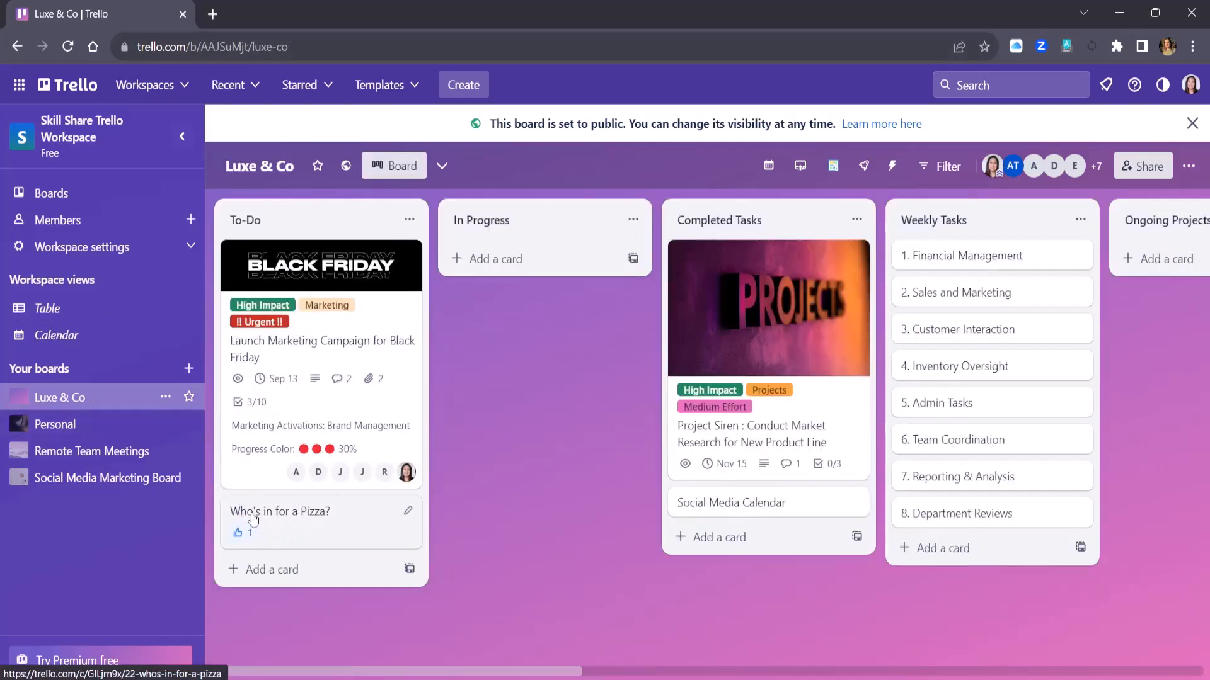
Step: Move the "Who's in for a Pizza?" card from To-Do to In Progress and check the card's due date and activity
left_click_drag(293, 532, 519, 273)
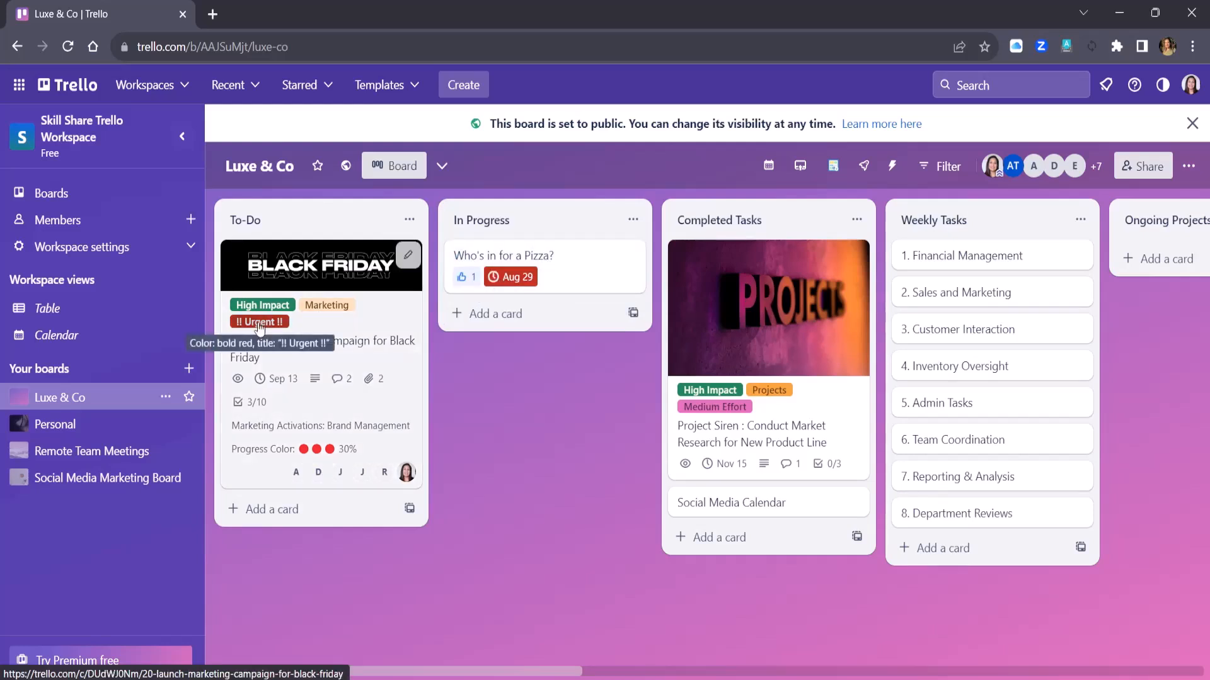
left_click(581, 286)
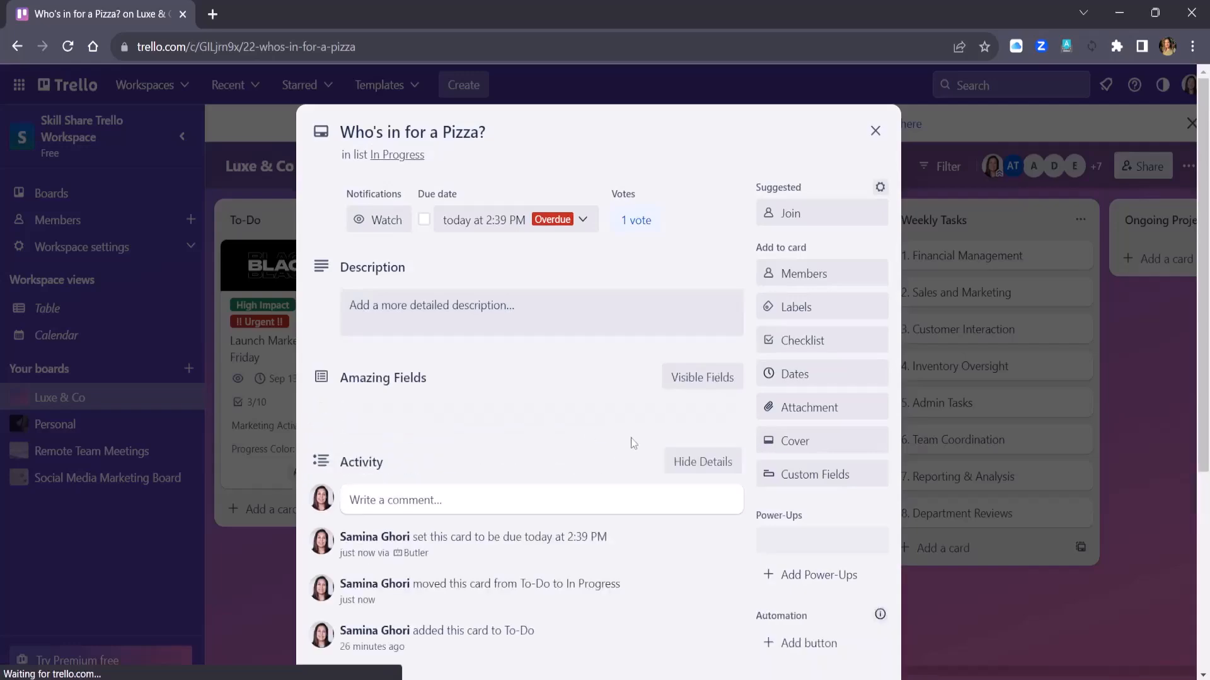
scroll(627, 432, "down", 3)
scroll(626, 428, "down", 2)
scroll(636, 450, "up", 4)
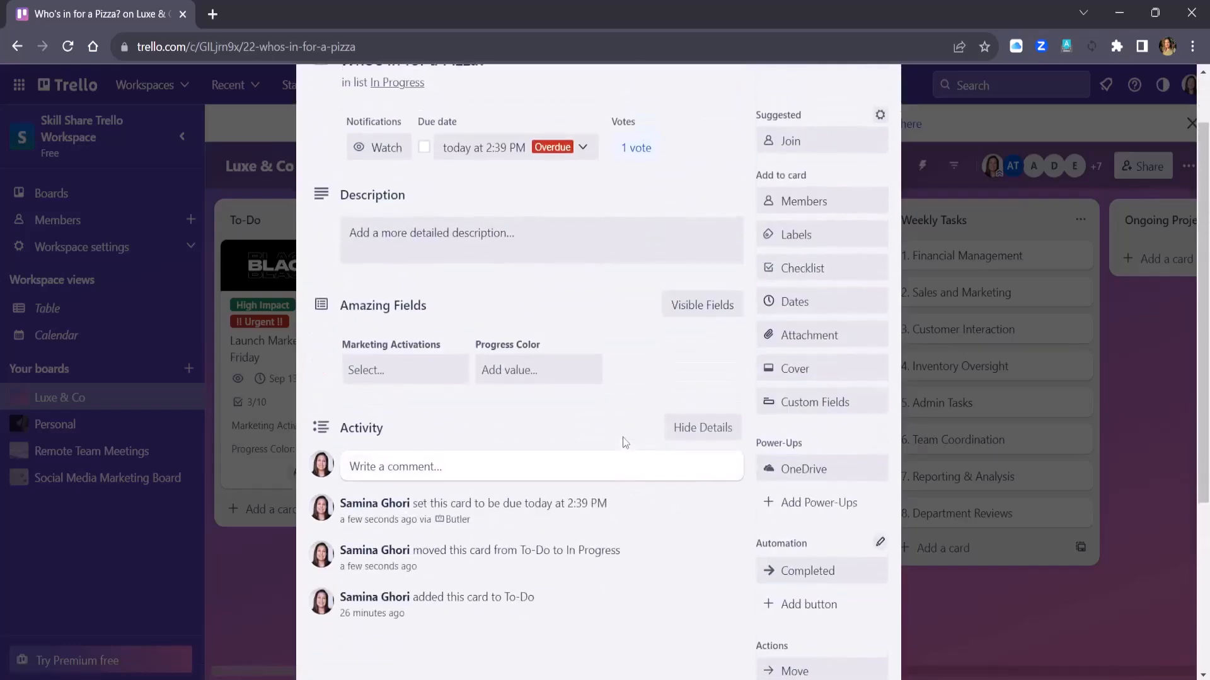
left_click(875, 130)
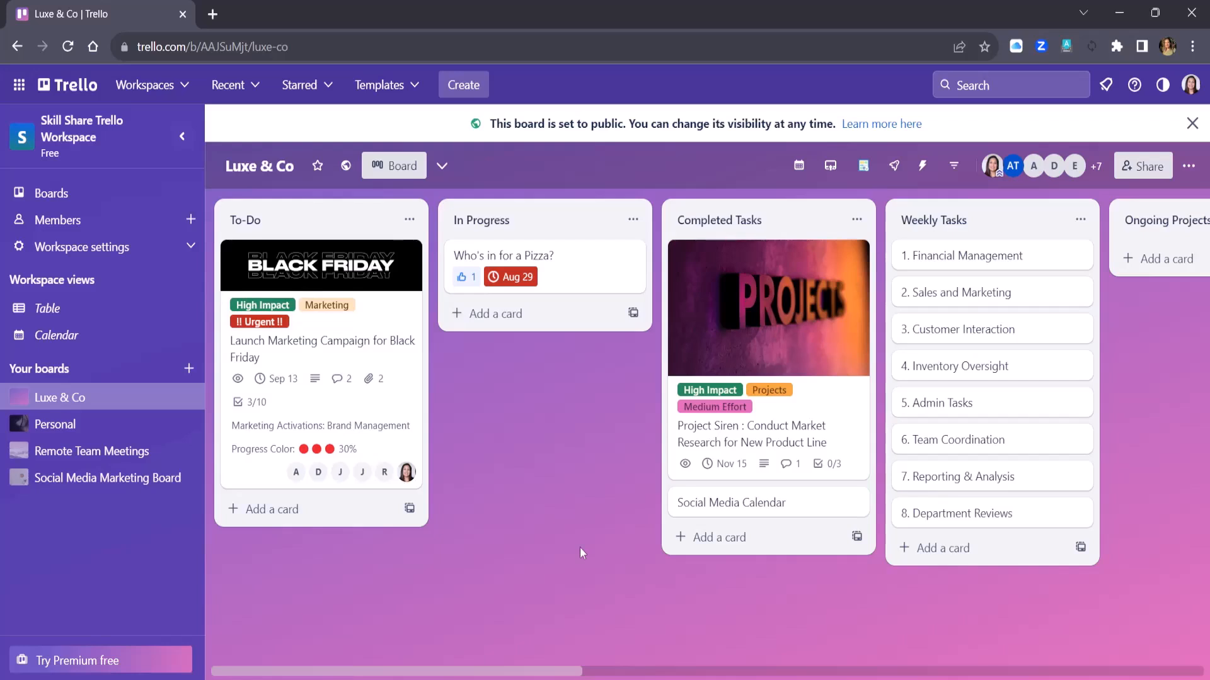
Step: Move the "1. Financial Management" and "2. Sales and Marketing" cards from Weekly Tasks to In Progress
left_click_drag(545, 671, 725, 654)
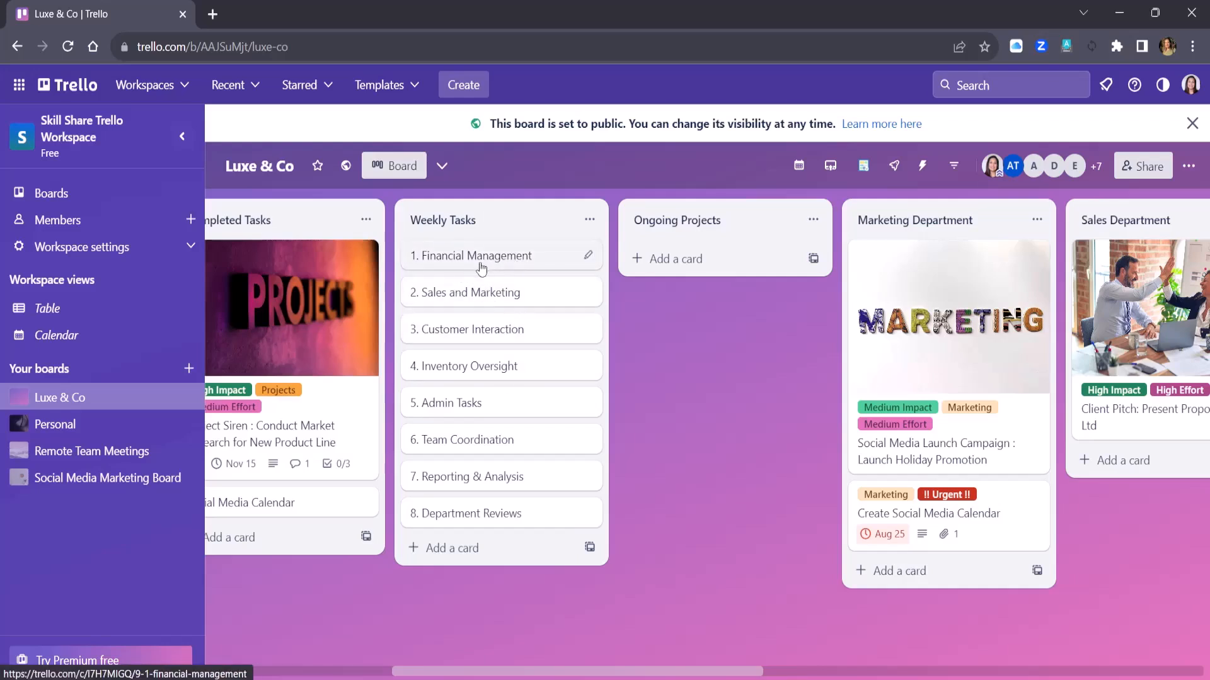
left_click_drag(591, 672, 489, 672)
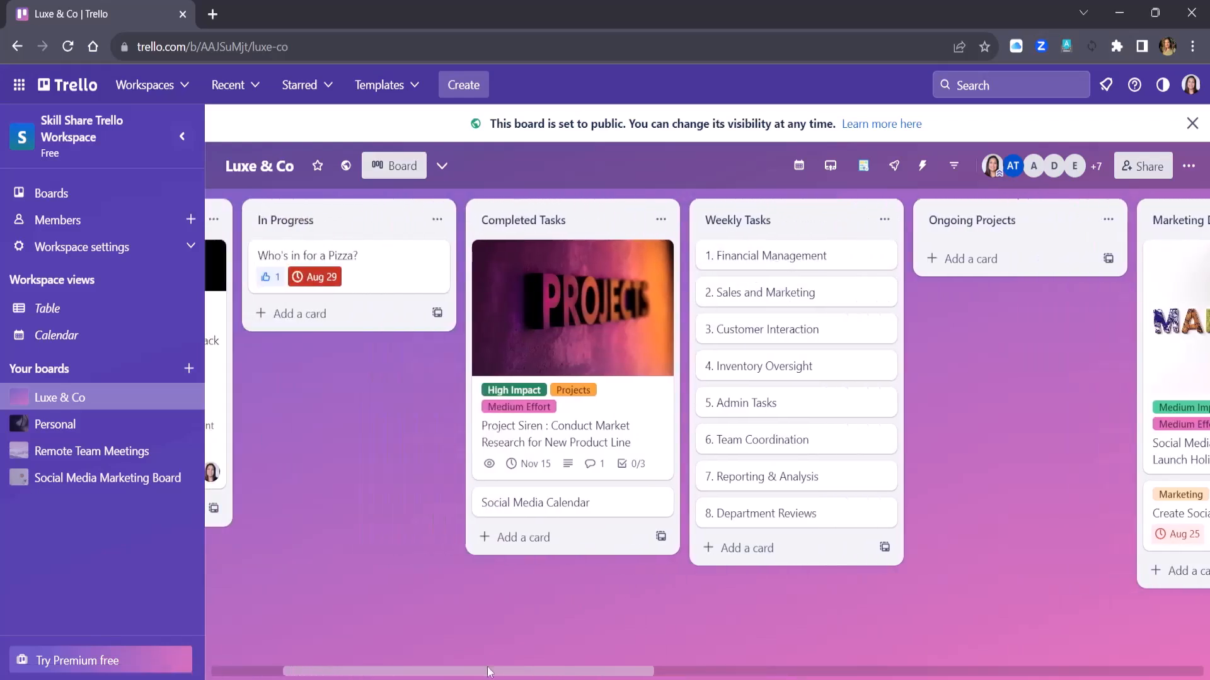
left_click_drag(789, 255, 477, 319)
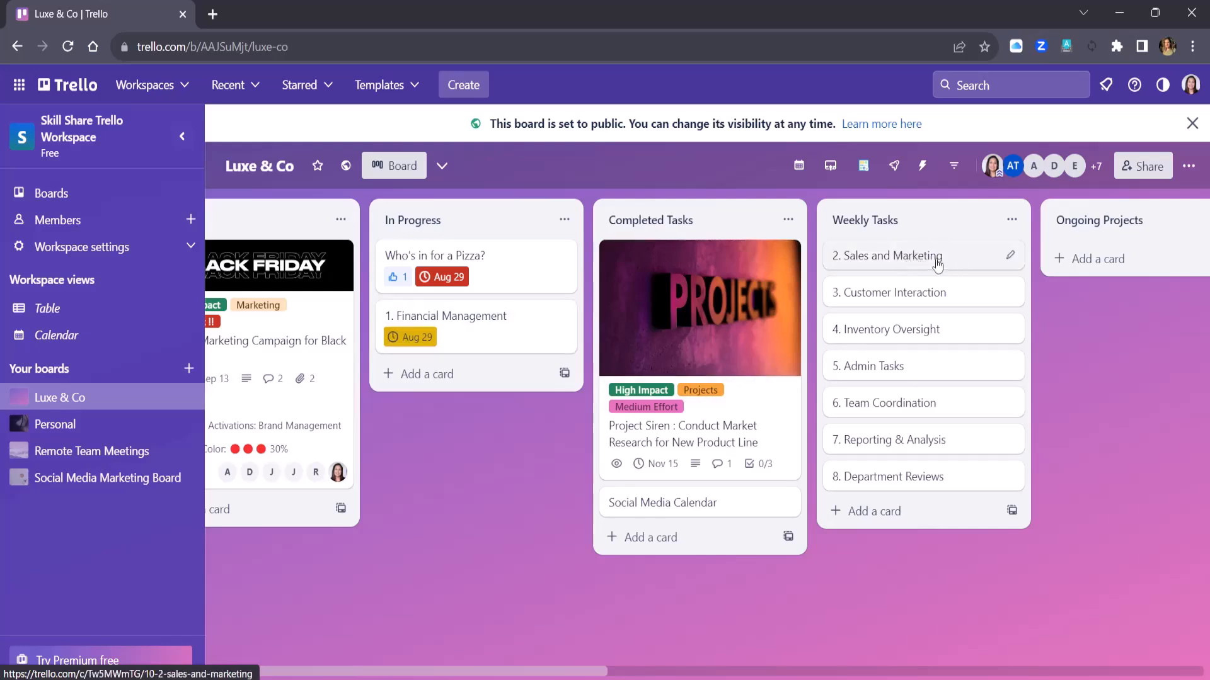
left_click_drag(937, 264, 485, 378)
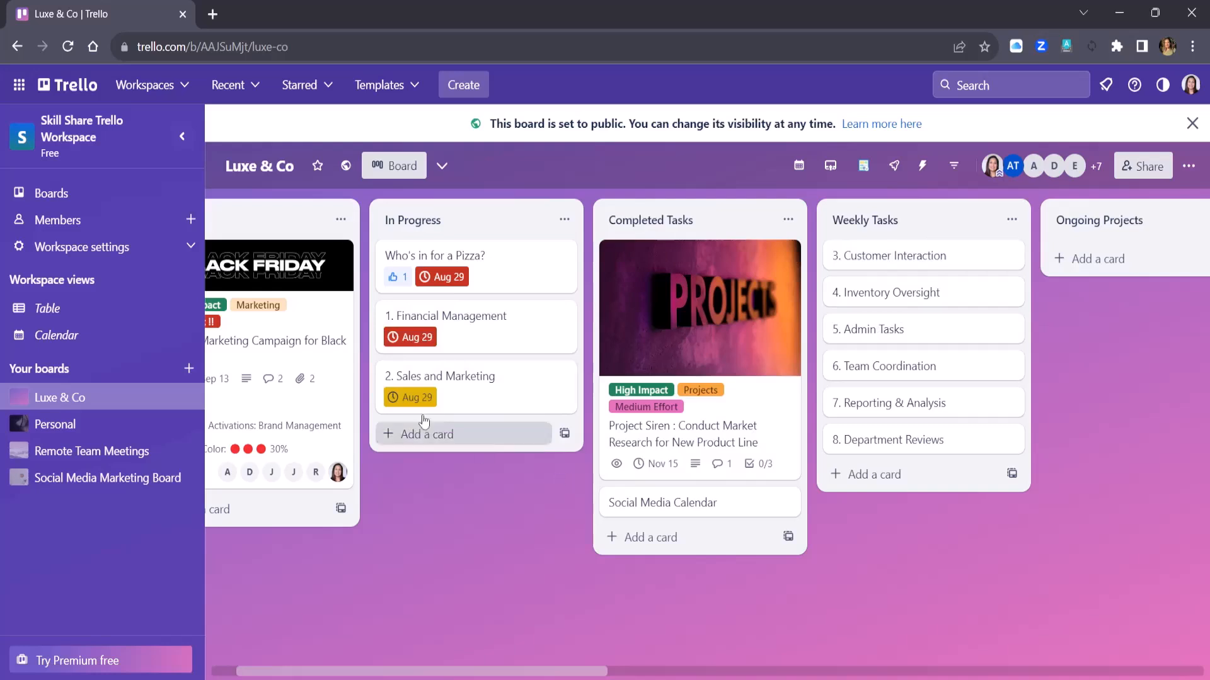
Step: Return the "1. Financial Management" and "2. Sales and Marketing" cards to the Weekly Tasks list
left_click_drag(467, 327, 907, 257)
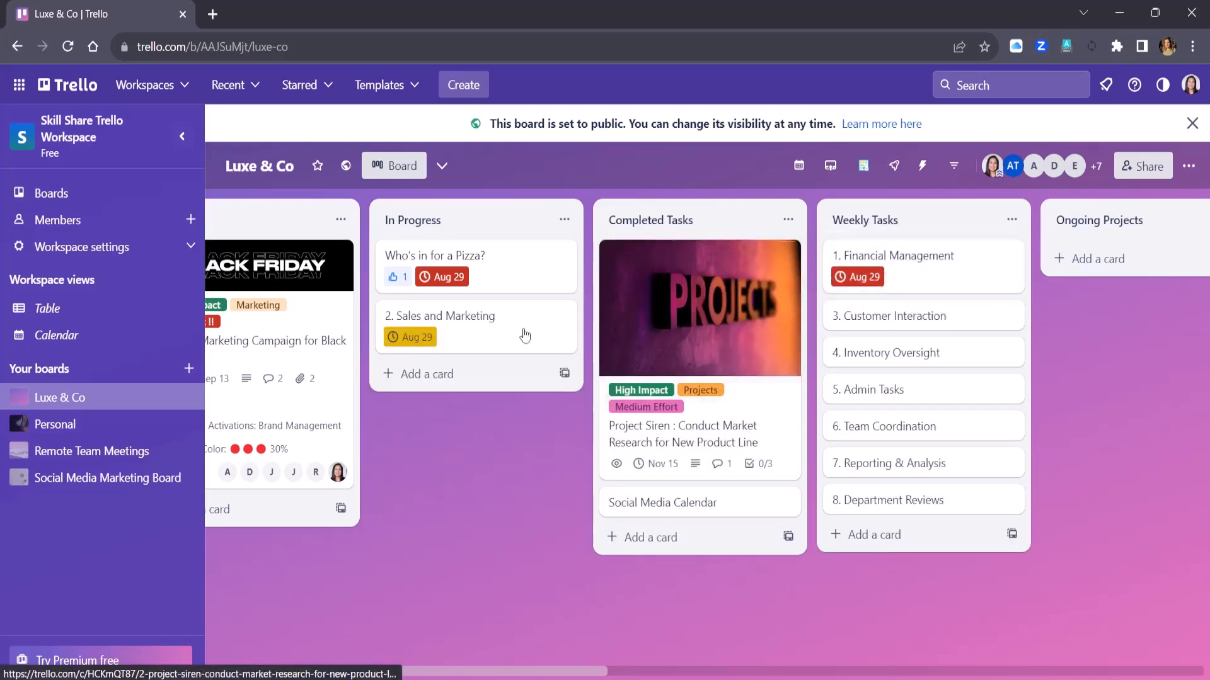
left_click_drag(406, 336, 878, 316)
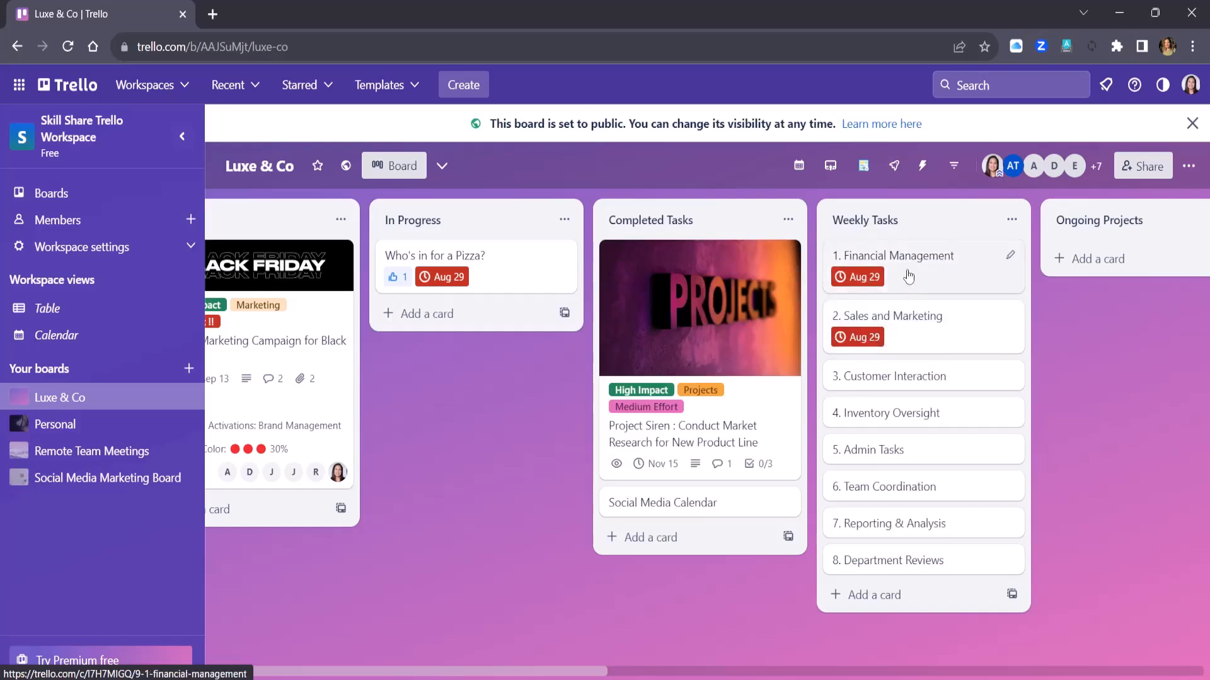
left_click_drag(996, 262, 982, 498)
left_click_drag(908, 272, 911, 523)
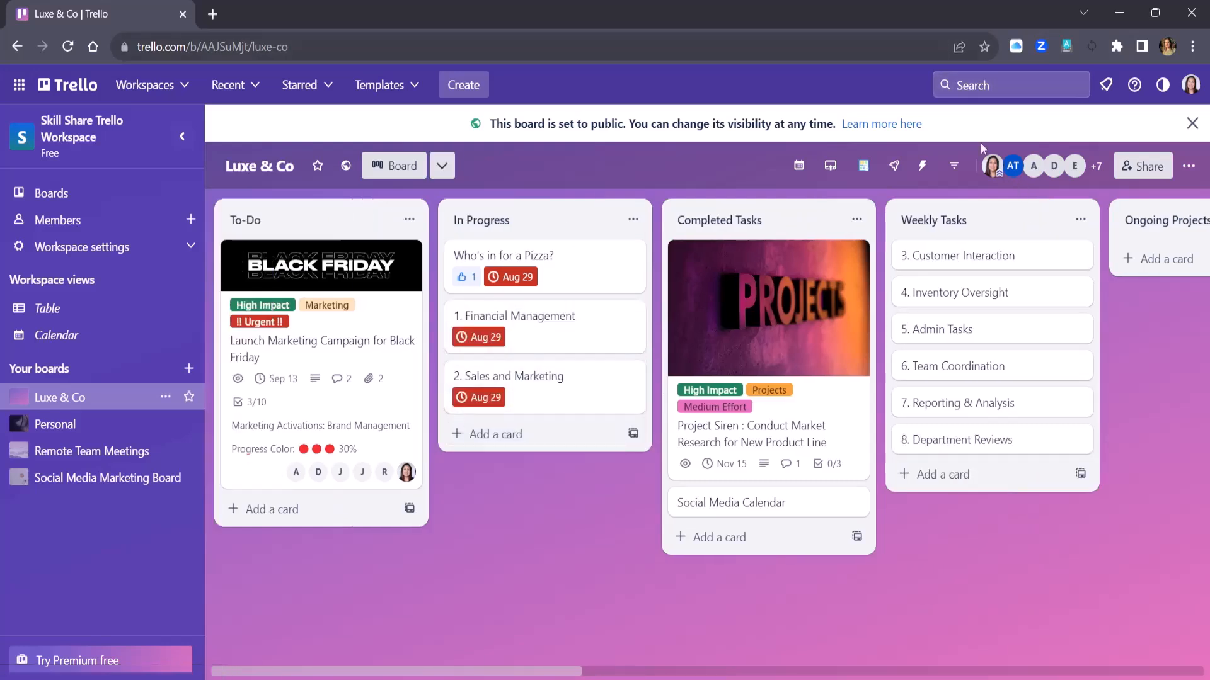
Step: Review the board's custom card buttons in the automation settings, including the Completed and Weekly Tasks commands, and return to the board
left_click(923, 165)
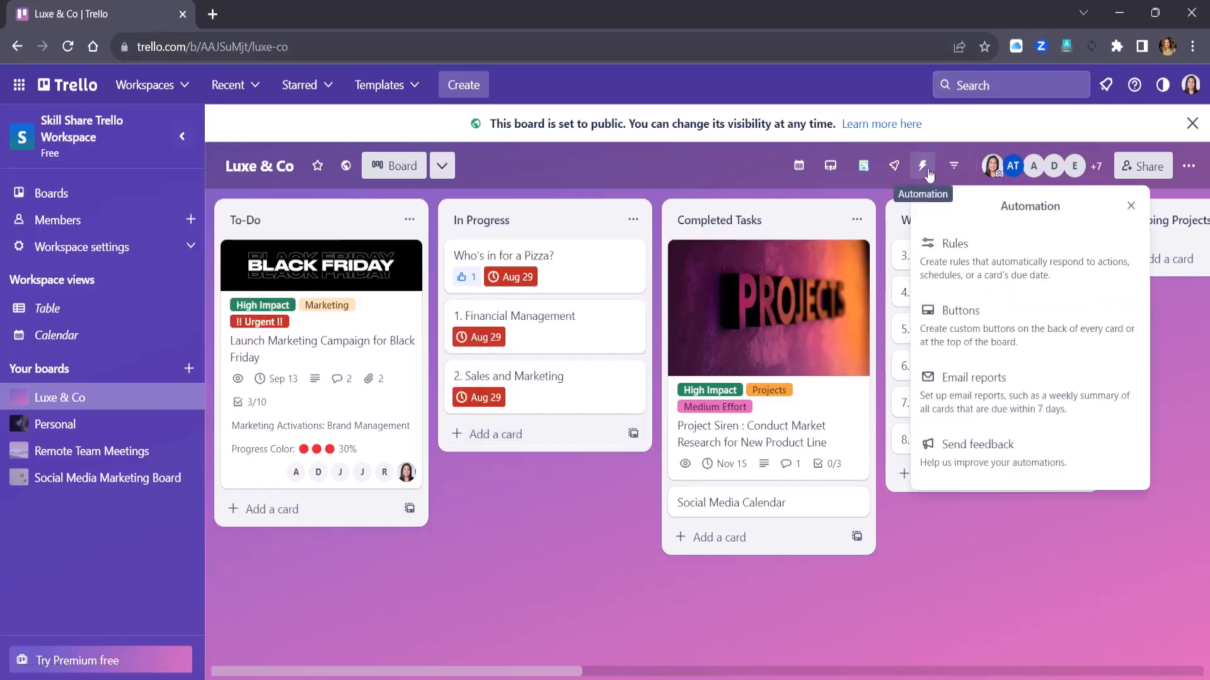
left_click(1020, 332)
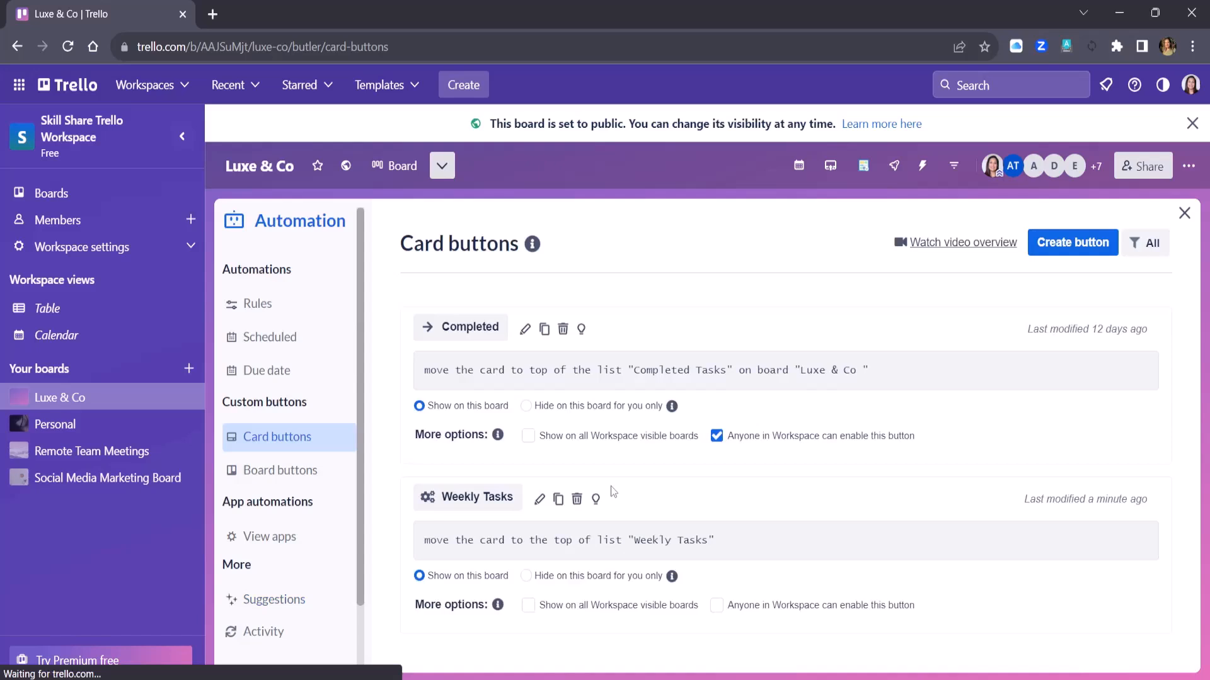
scroll(731, 425, "down", 1)
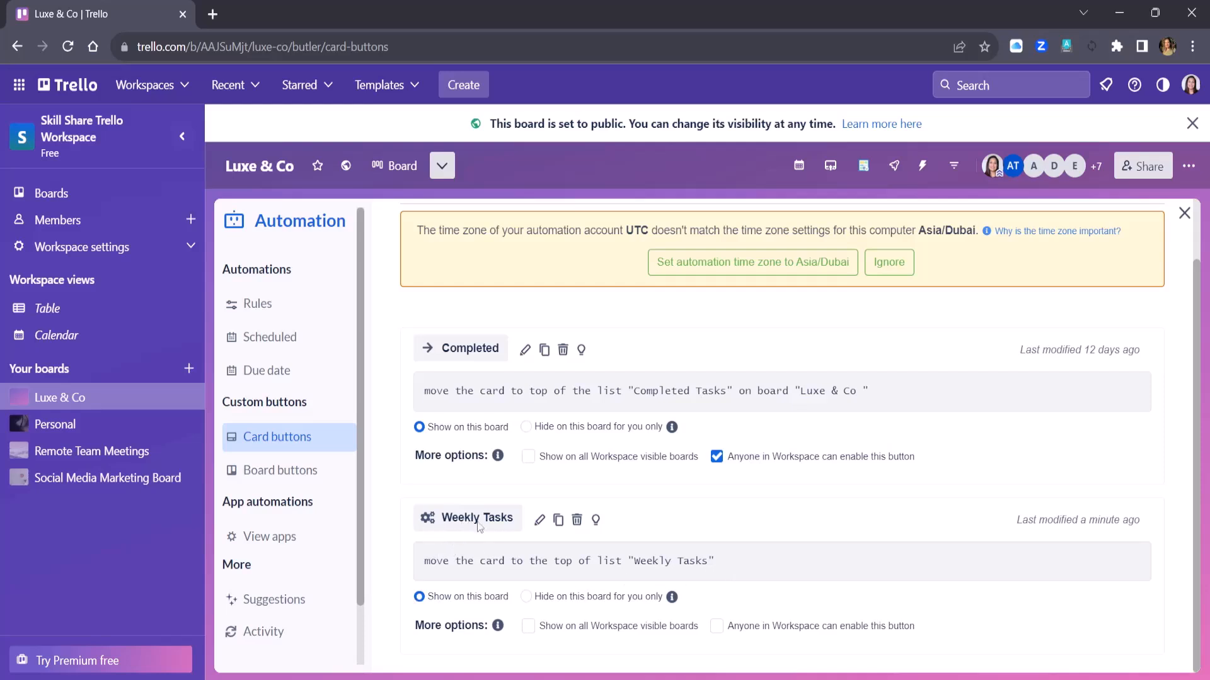
scroll(1205, 313, "up", 1)
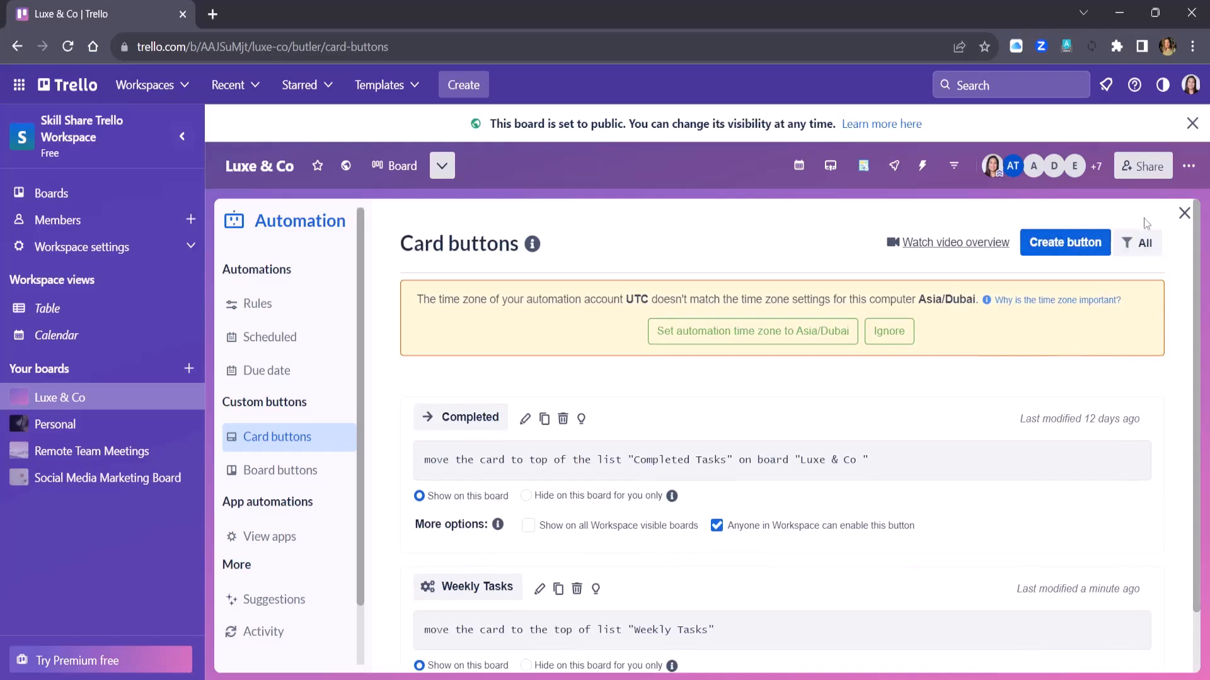
left_click(1184, 214)
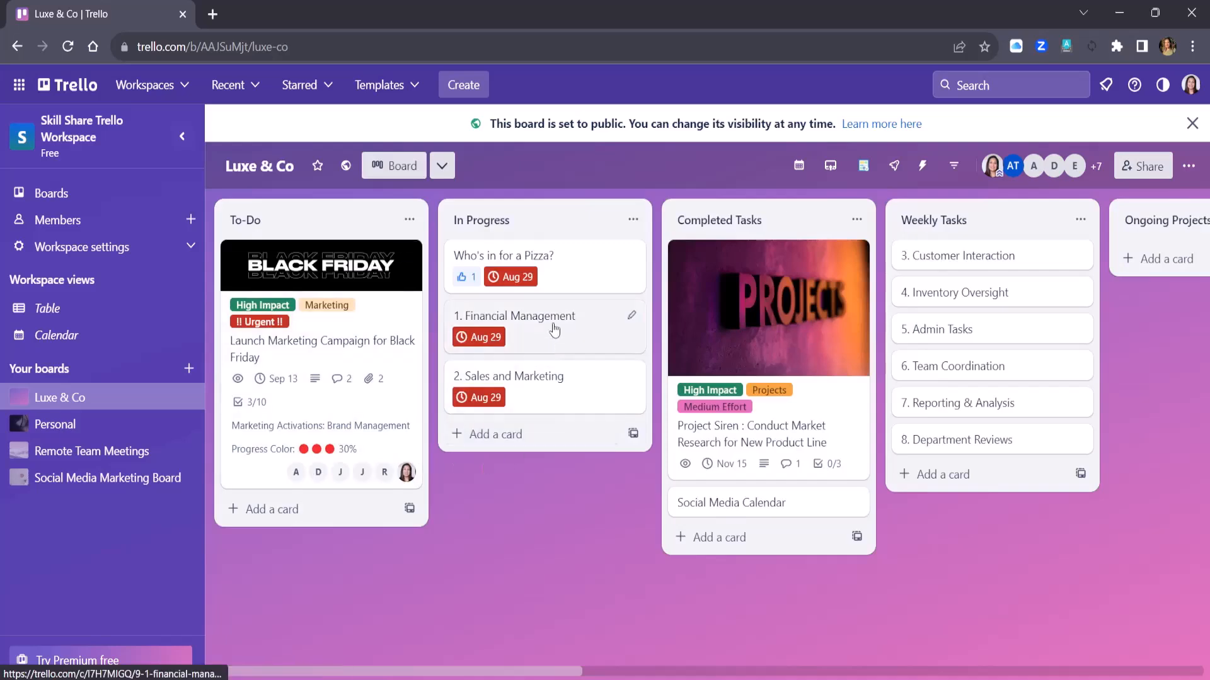
Step: Run the Weekly Tasks automation on the "1. Financial Management" card to move it to the top of the Weekly Tasks list
left_click(554, 326)
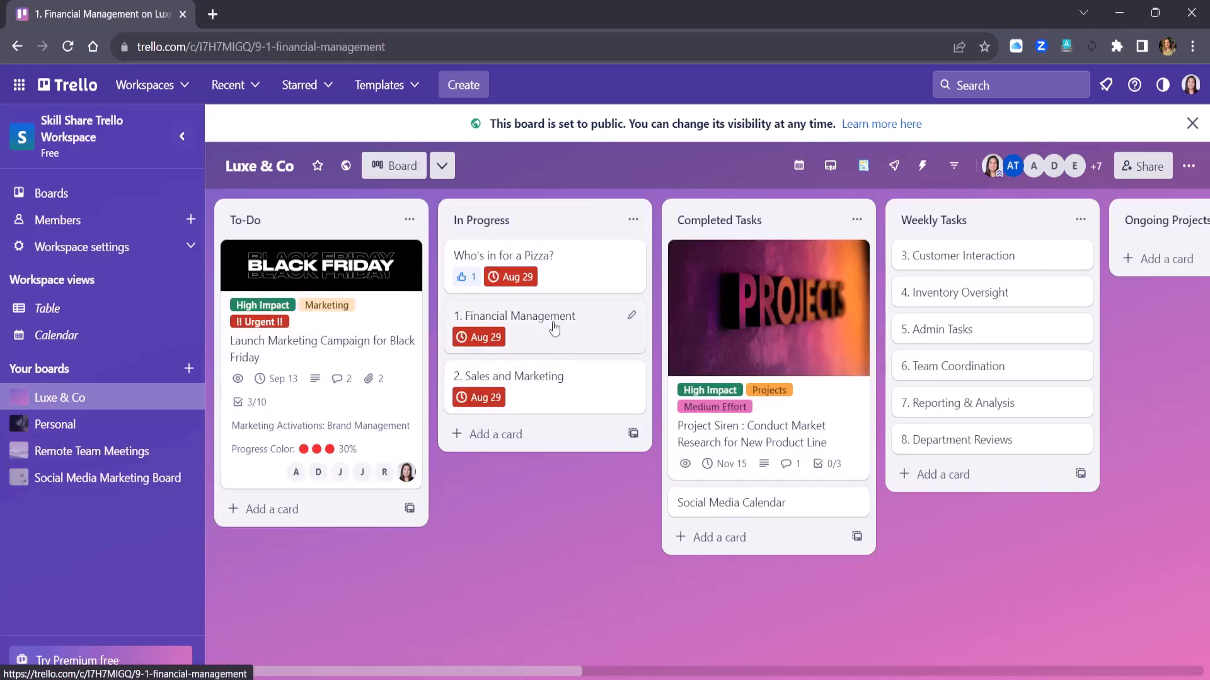
scroll(871, 493, "down", 5)
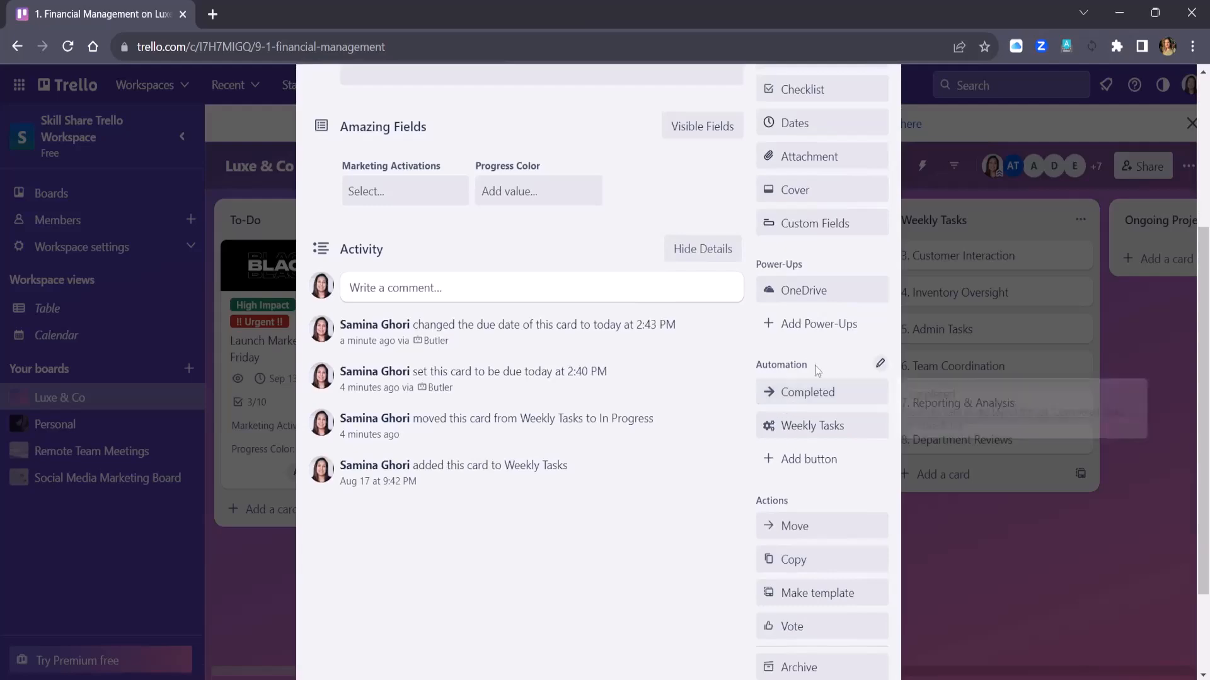
left_click(829, 433)
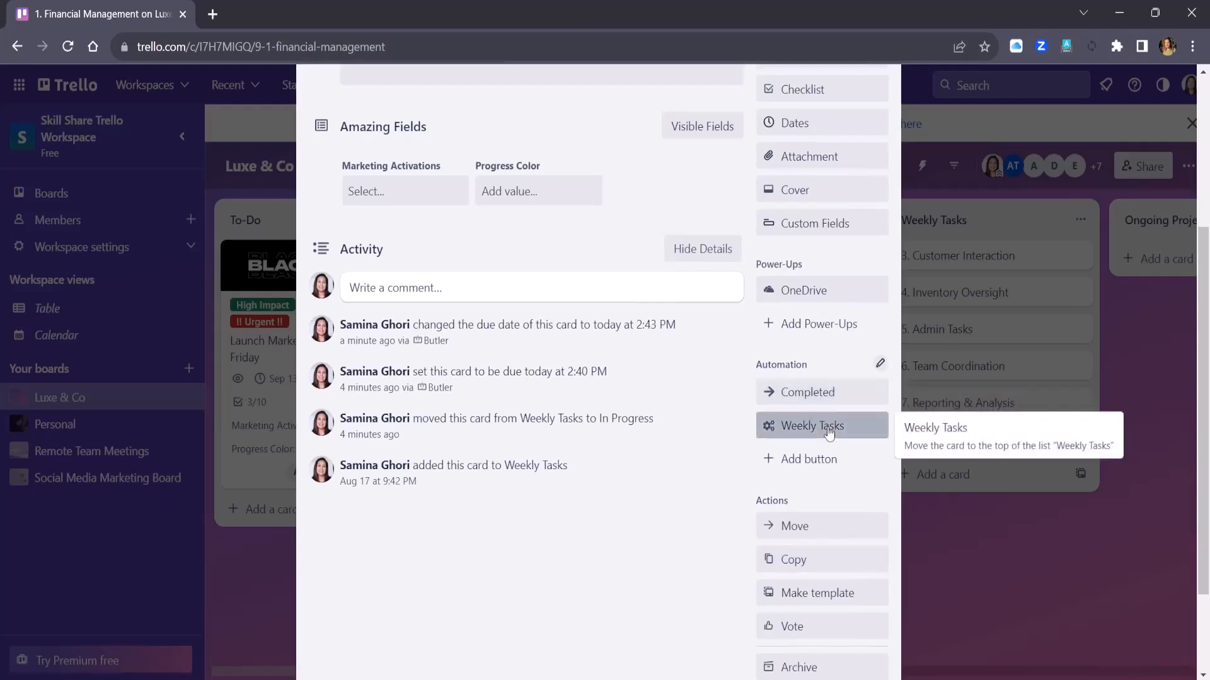
scroll(831, 563, "up", 4)
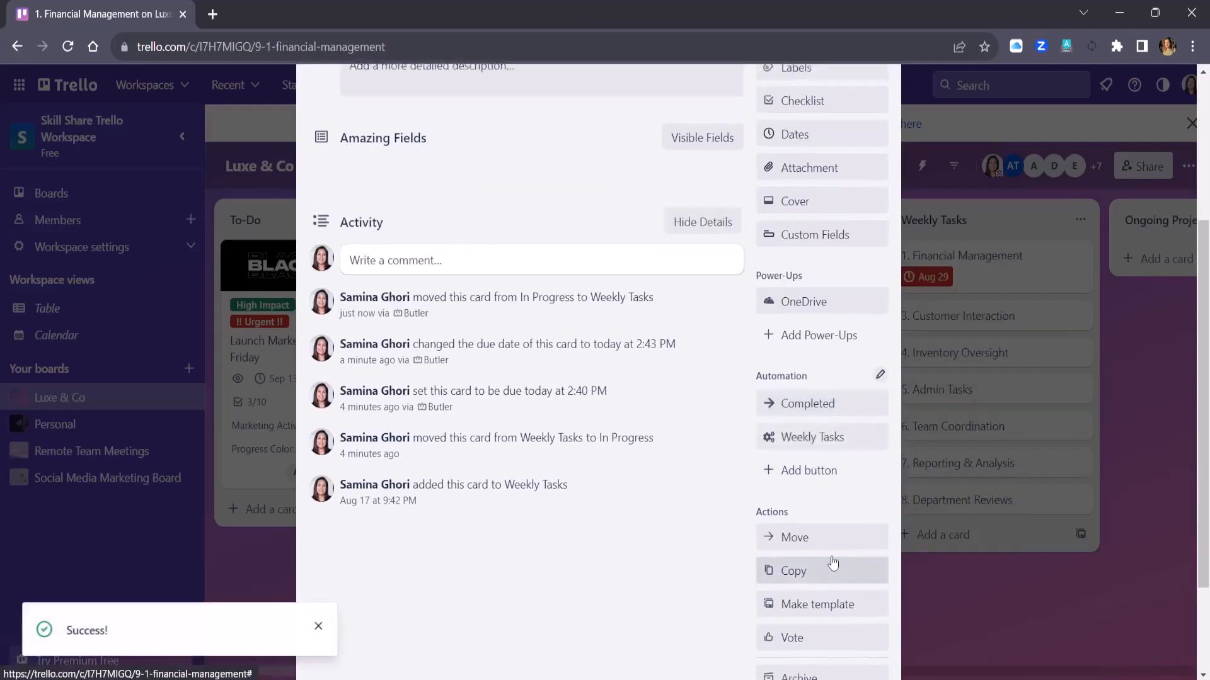
left_click(959, 597)
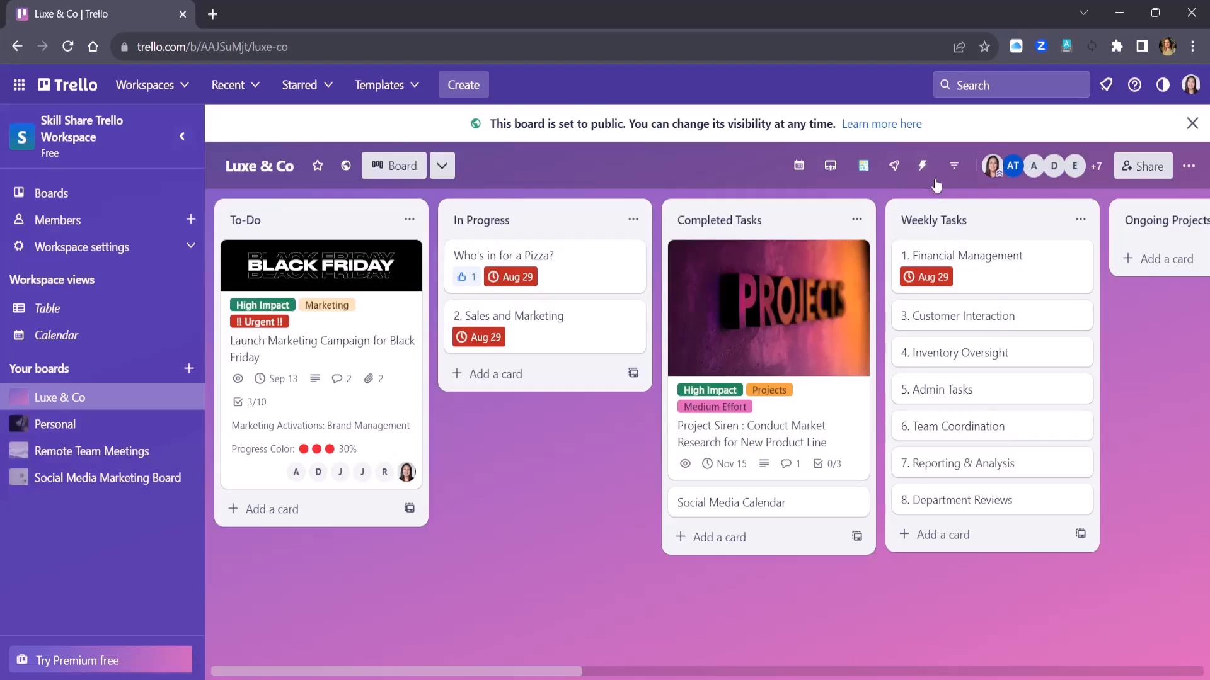
Step: Review the email preview of the Board snapshot report and send a test email of it
left_click(924, 167)
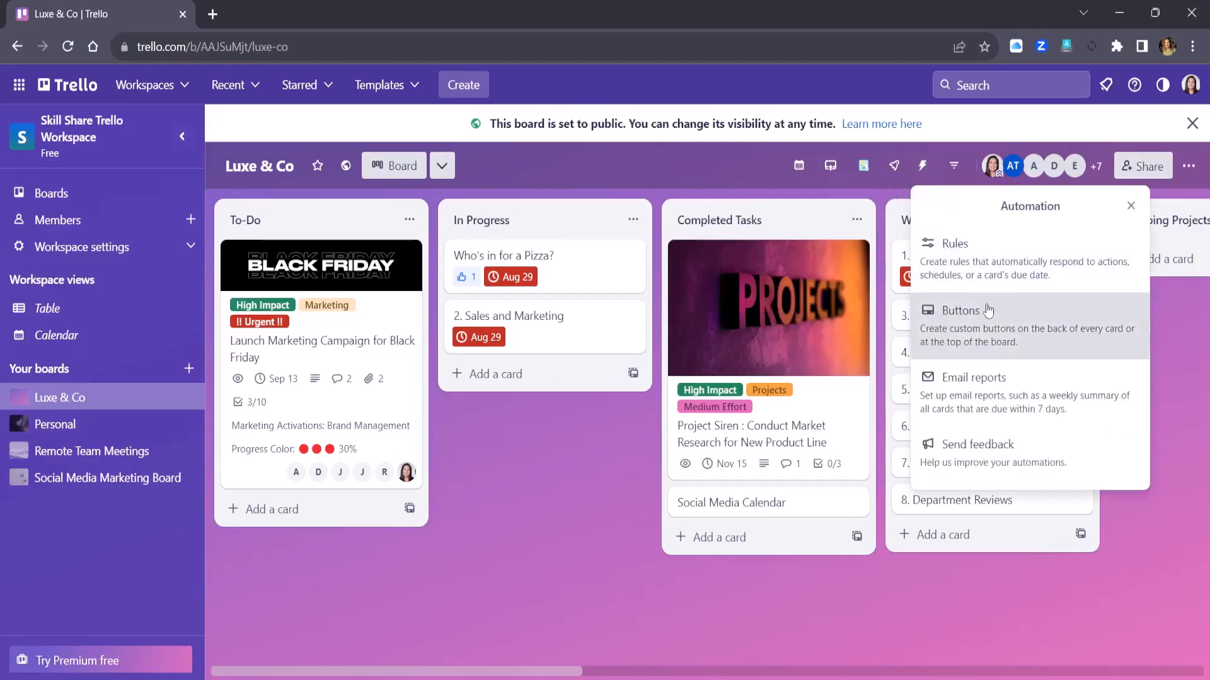
left_click(1035, 395)
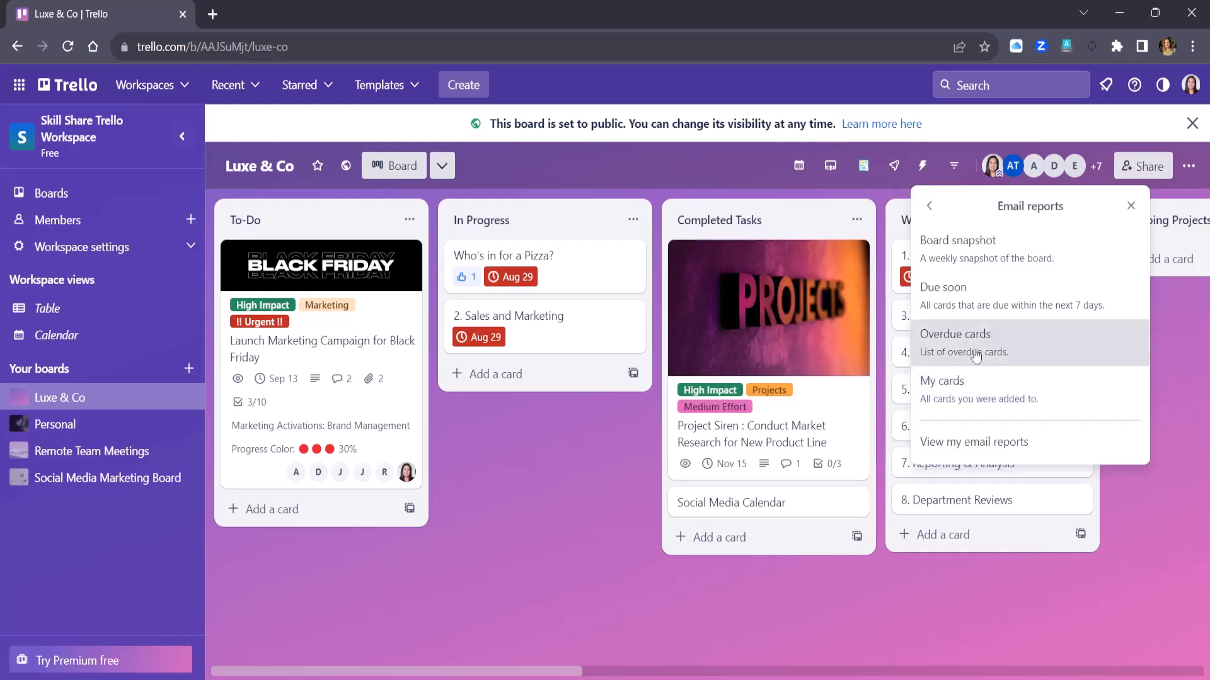
left_click(1013, 260)
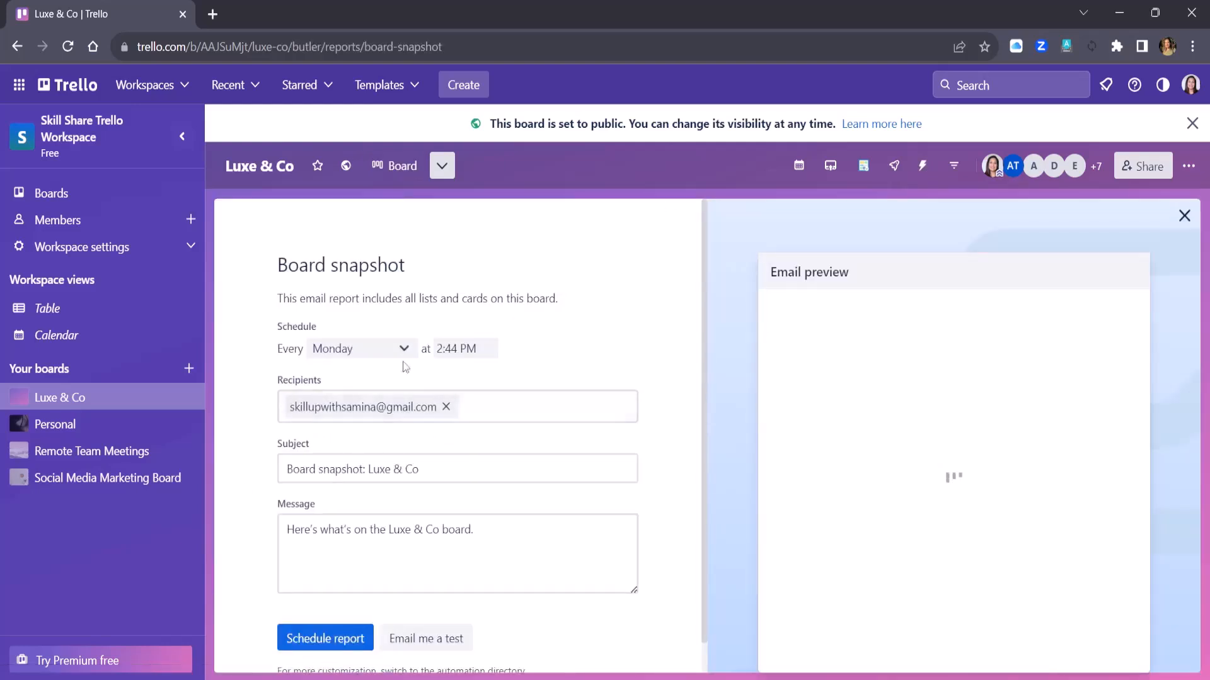
scroll(425, 436, "down", 1)
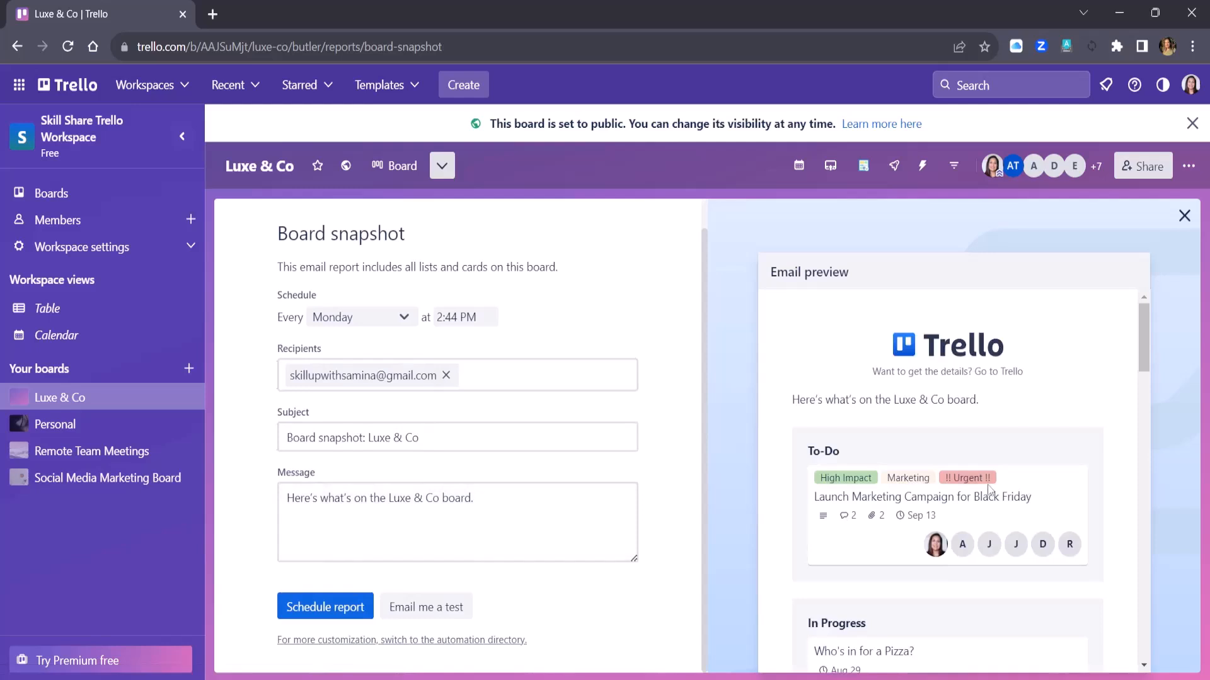
scroll(882, 513, "down", 8)
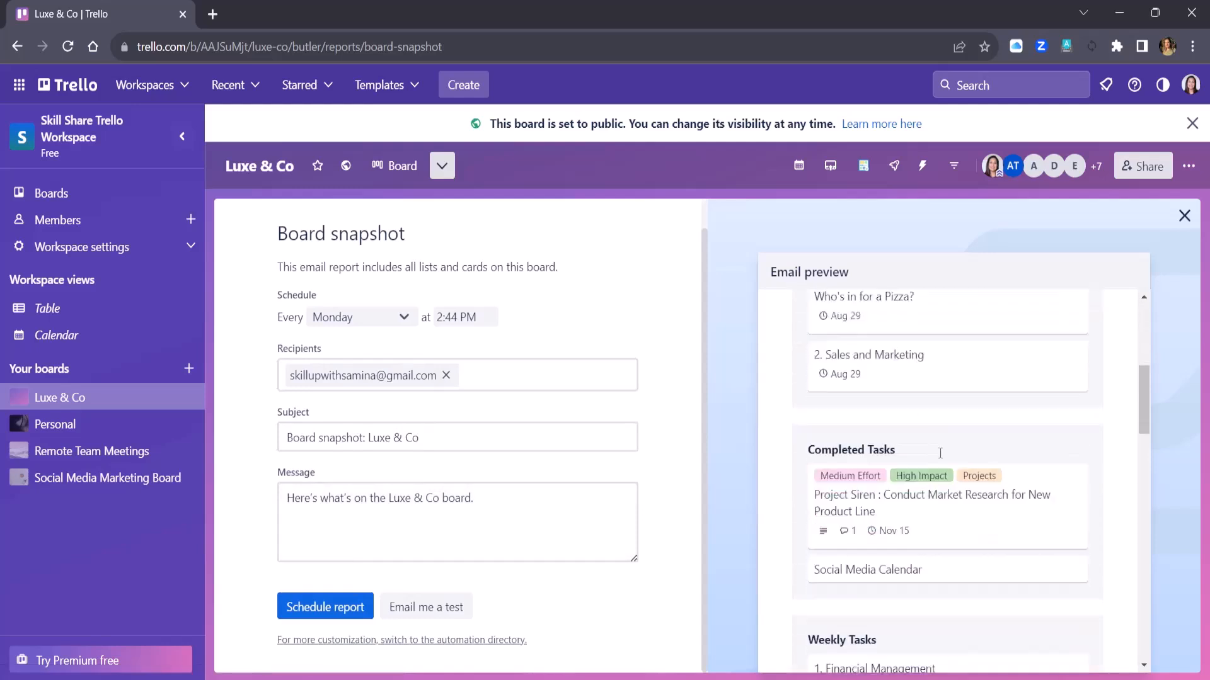
scroll(936, 484, "down", 10)
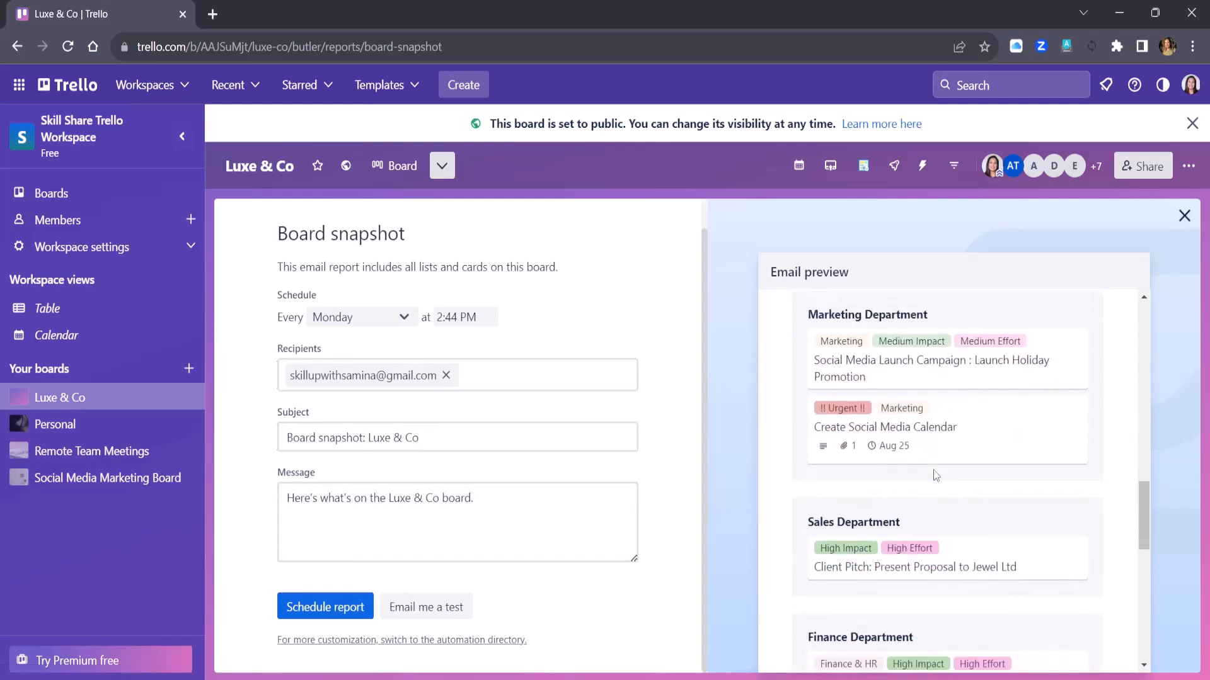
scroll(936, 477, "down", 6)
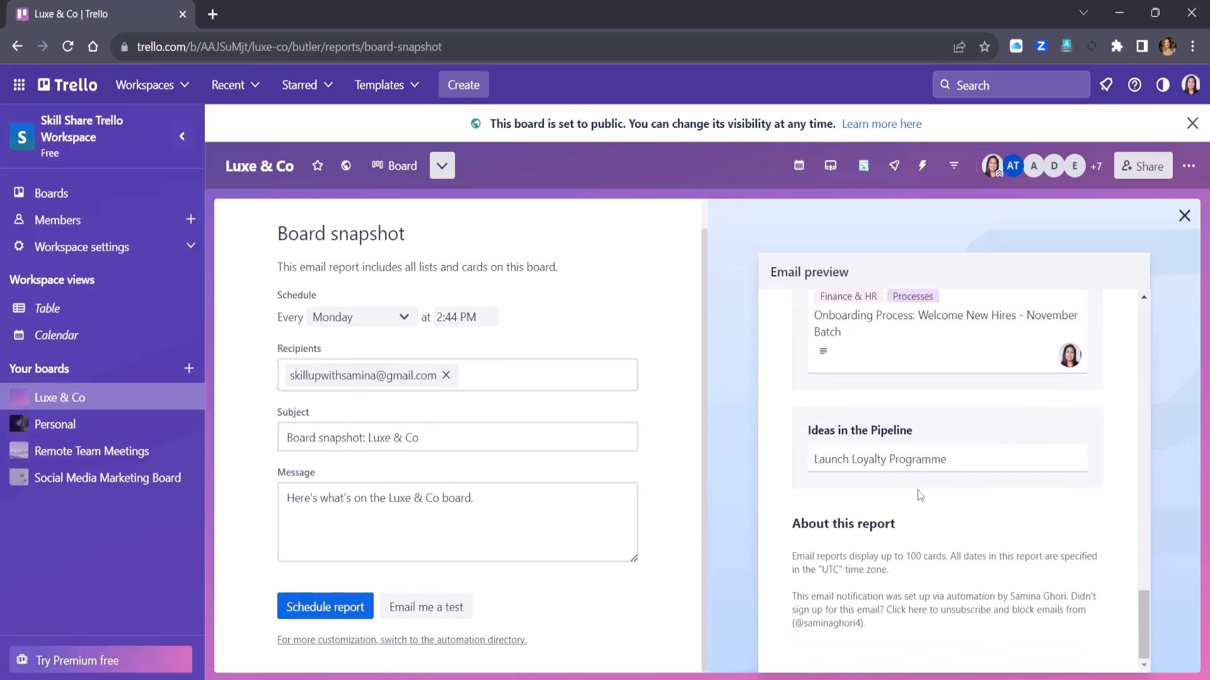
left_click(443, 609)
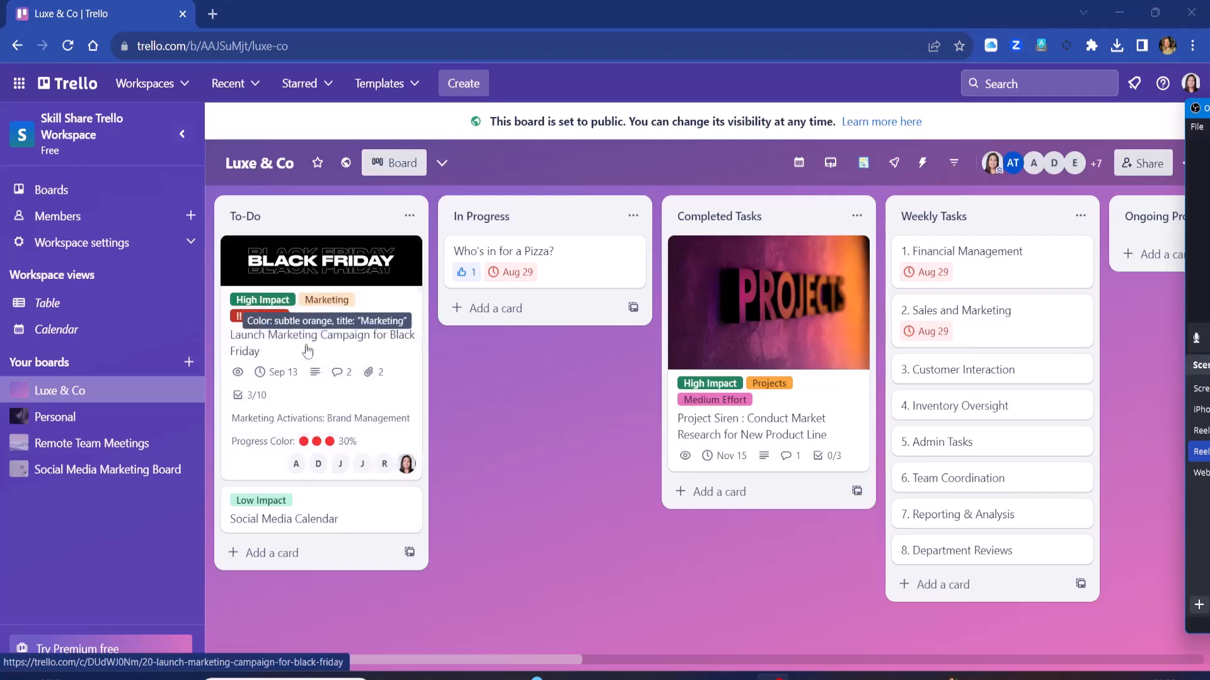
Step: Move the Social Media Calendar card to the top of the To-Do list and back below the Black Friday card
left_click_drag(319, 512, 326, 261)
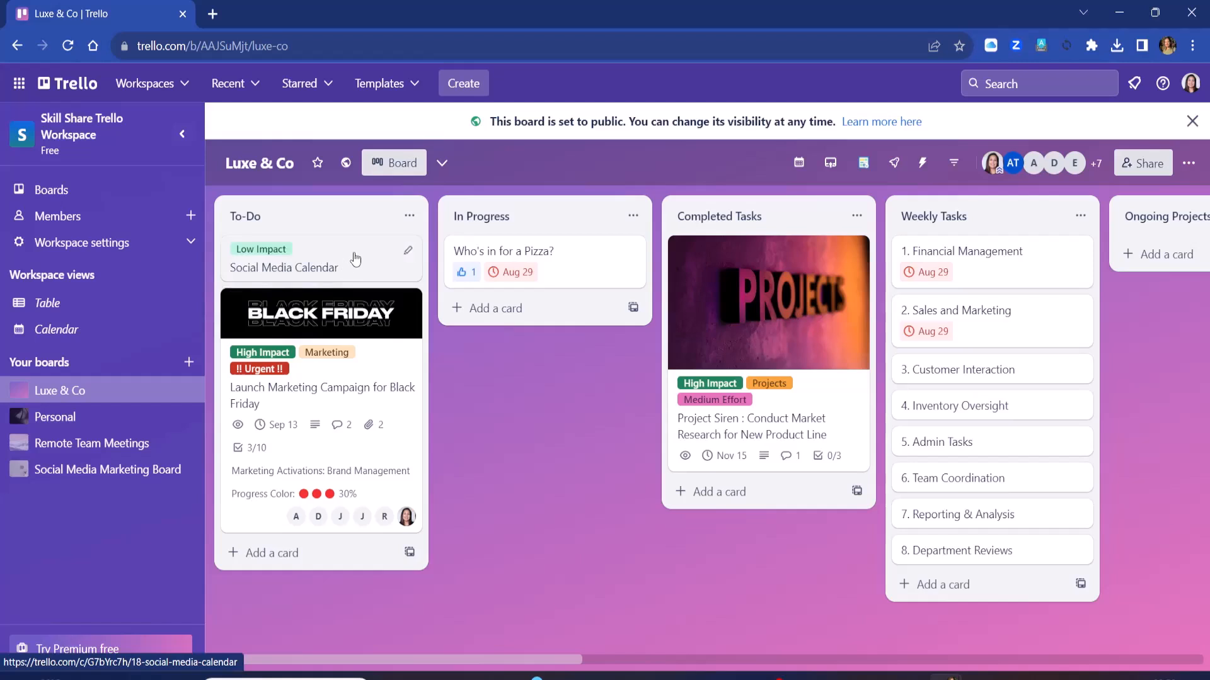
left_click_drag(353, 258, 345, 508)
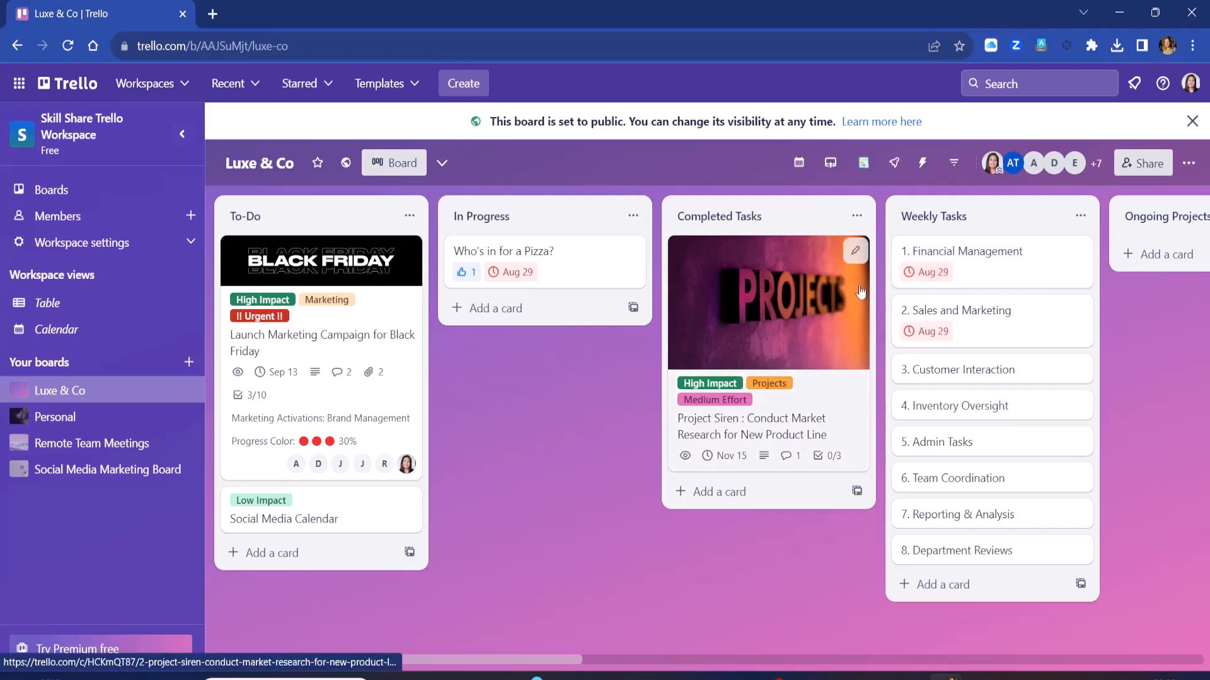
Step: Mark the "1. Financial Management" due date complete and set the "3. Customer Interaction" due date to 09/12/2023 at 8:53 AM
left_click(909, 273)
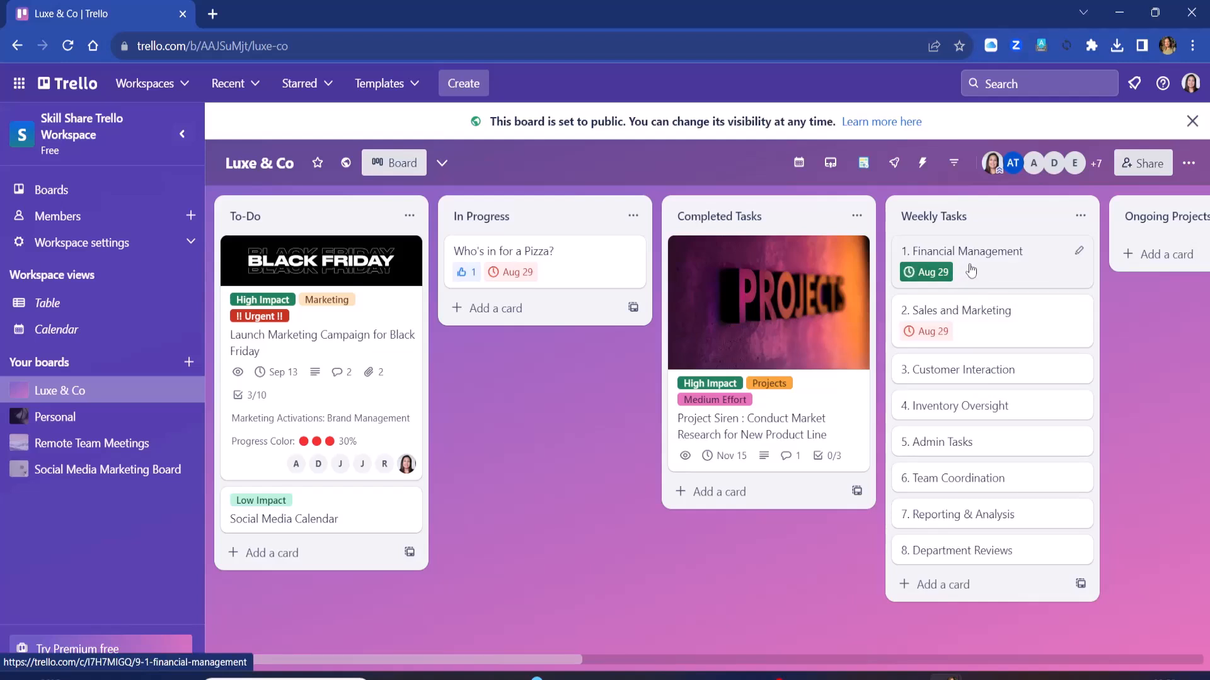
left_click(958, 377)
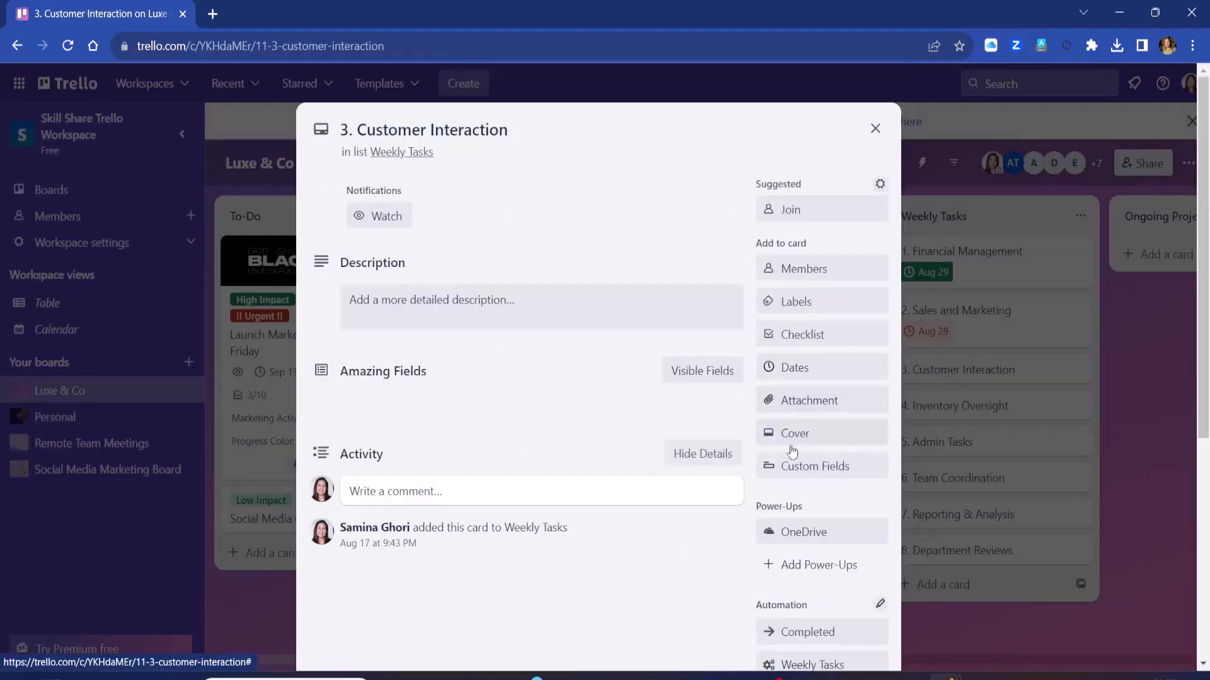
scroll(821, 515, "down", 4)
scroll(805, 410, "up", 4)
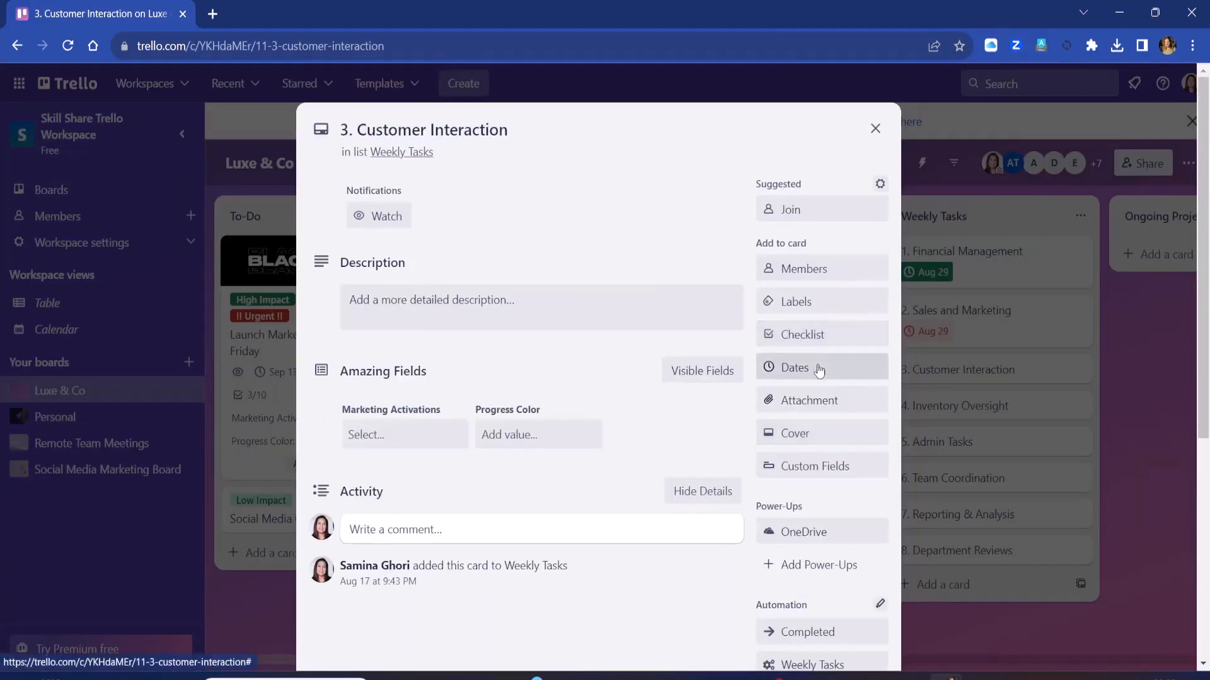
left_click(819, 370)
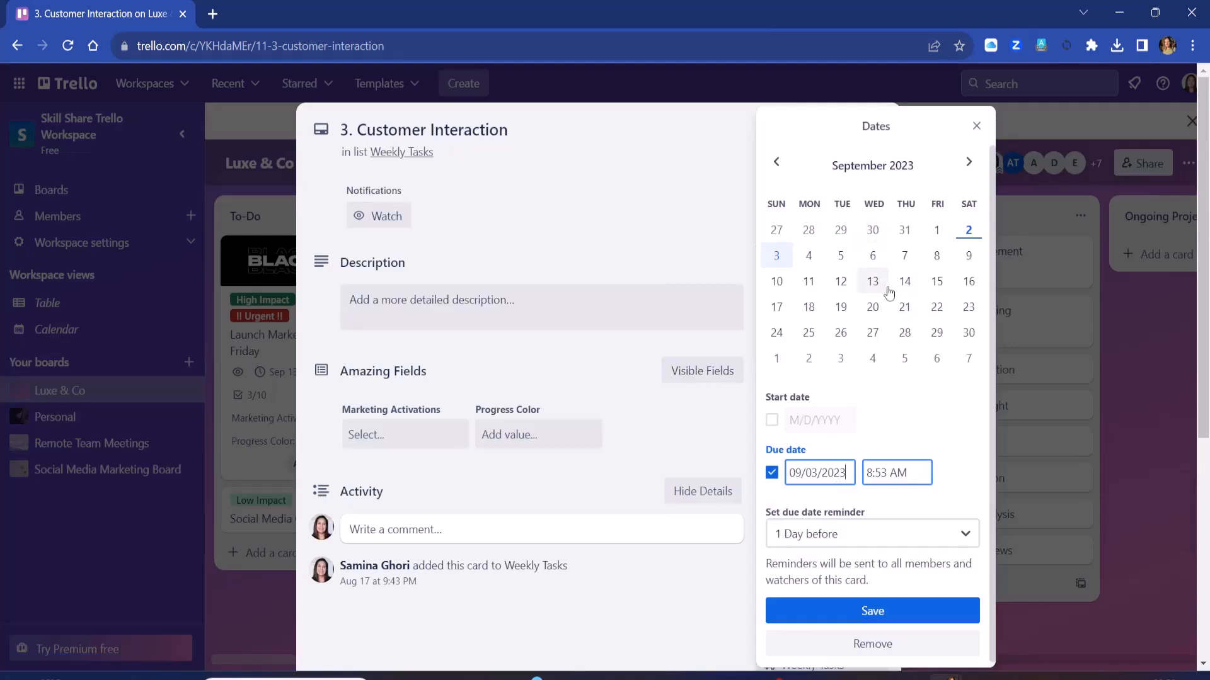
left_click(840, 282)
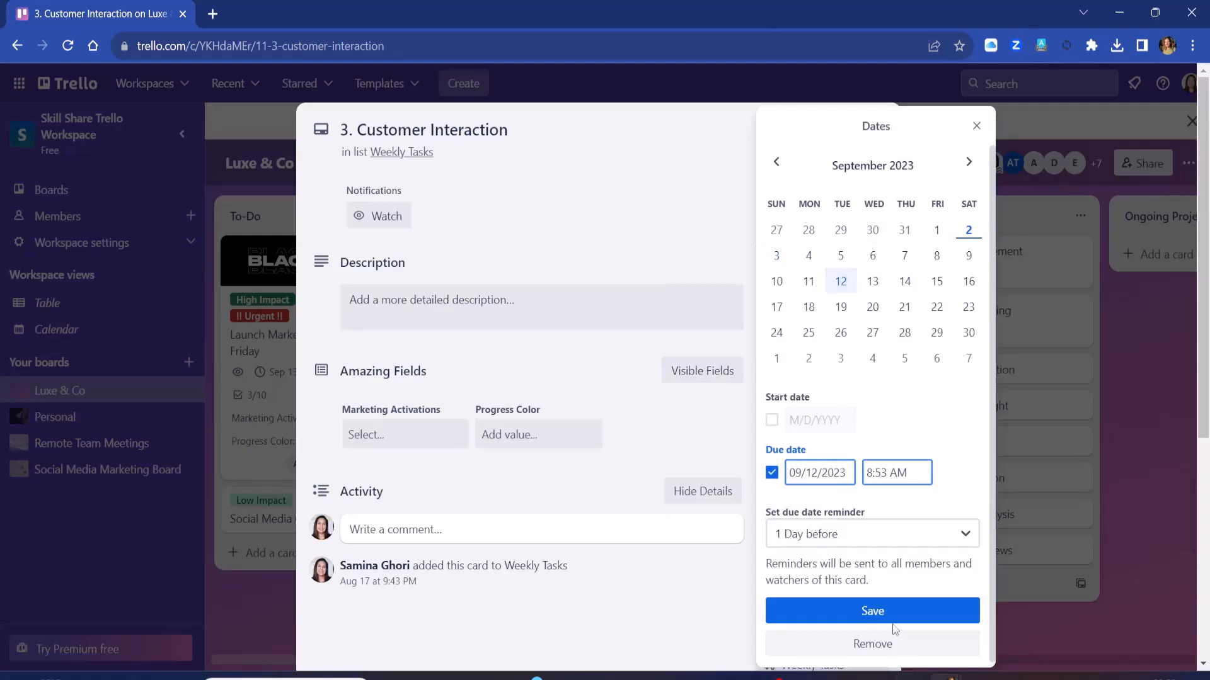
left_click(877, 611)
left_click(988, 645)
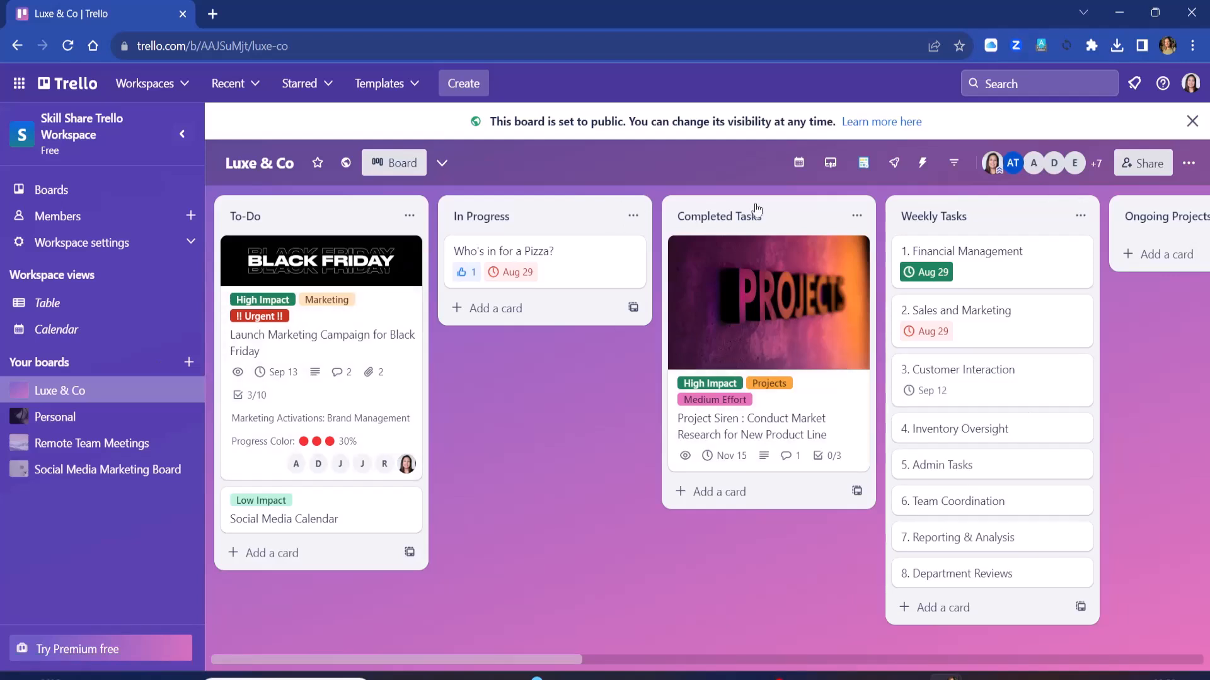
Step: Review the board's activity log for recent card moves and due date changes, and return to the main board menu
left_click(1188, 163)
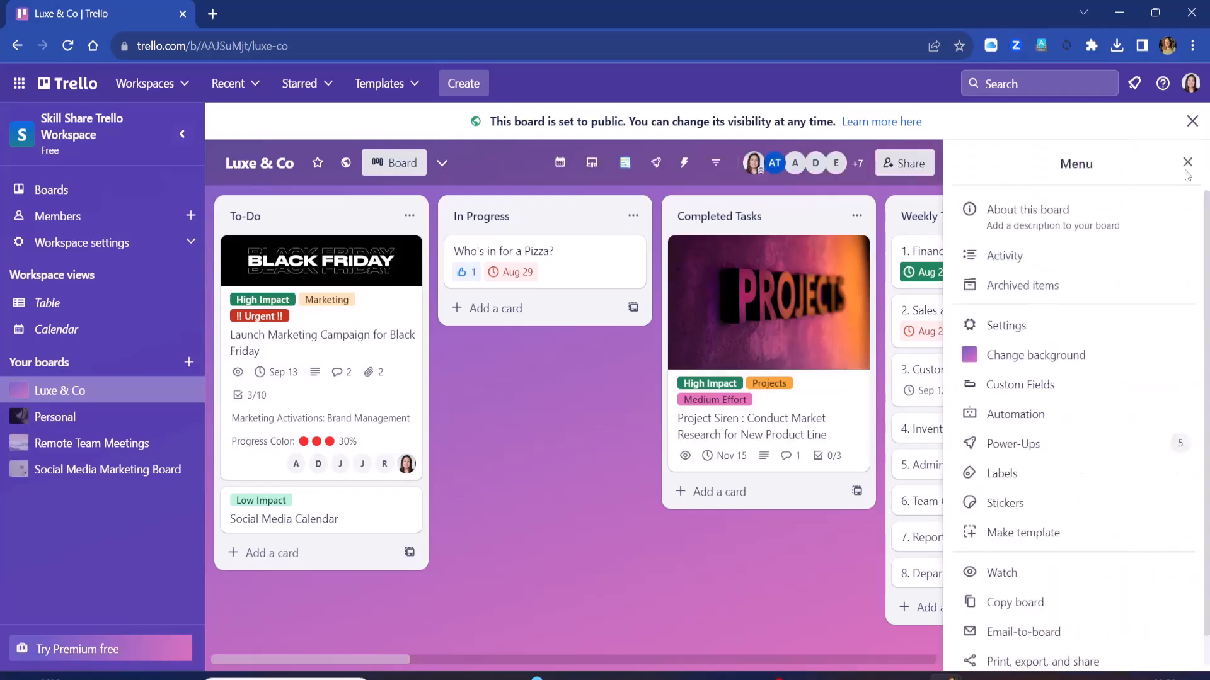
left_click(1025, 258)
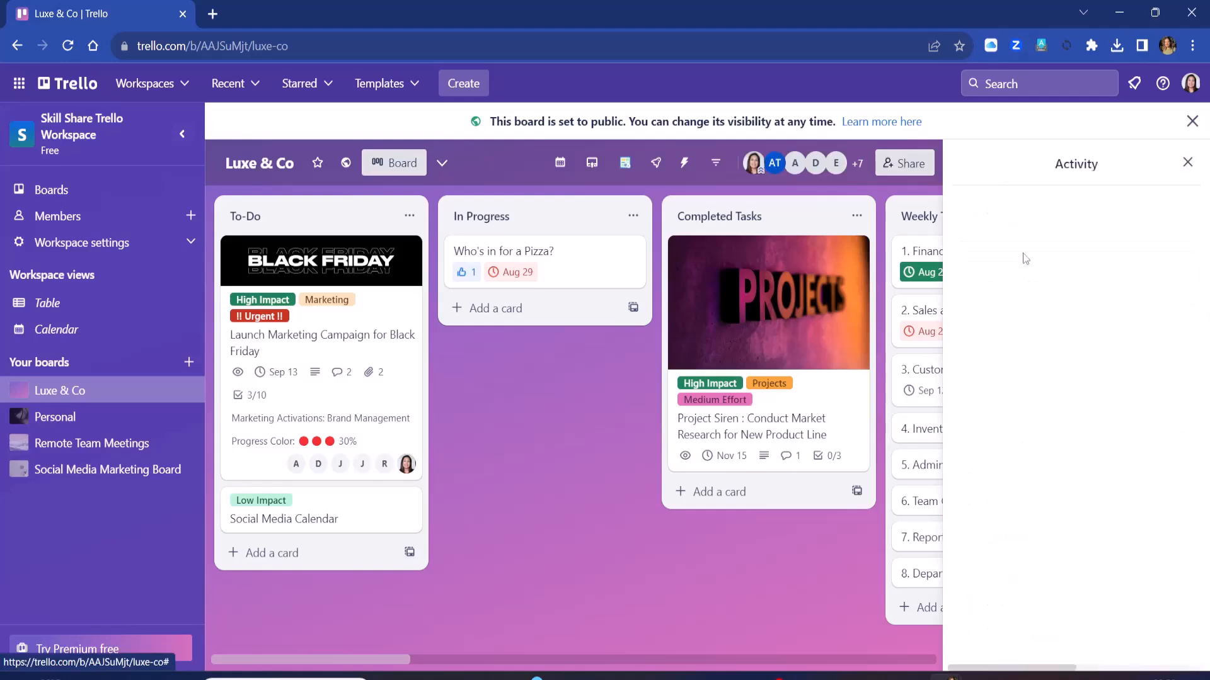
scroll(1081, 335, "down", 10)
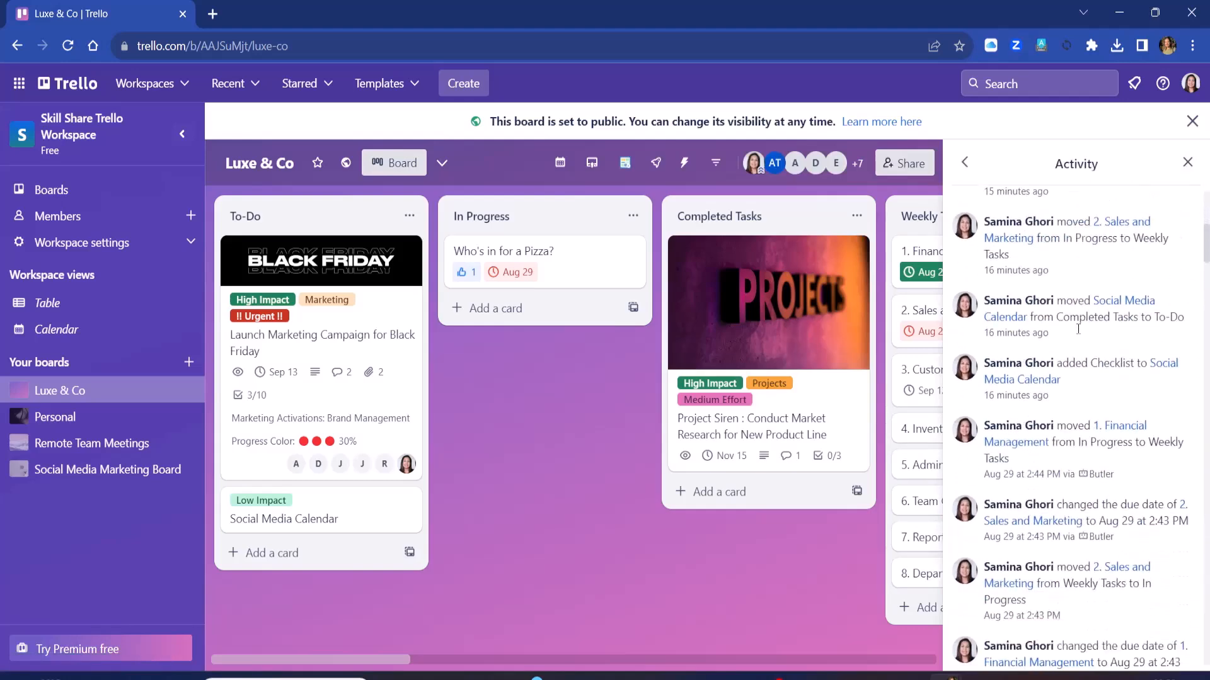
scroll(1093, 278, "up", 6)
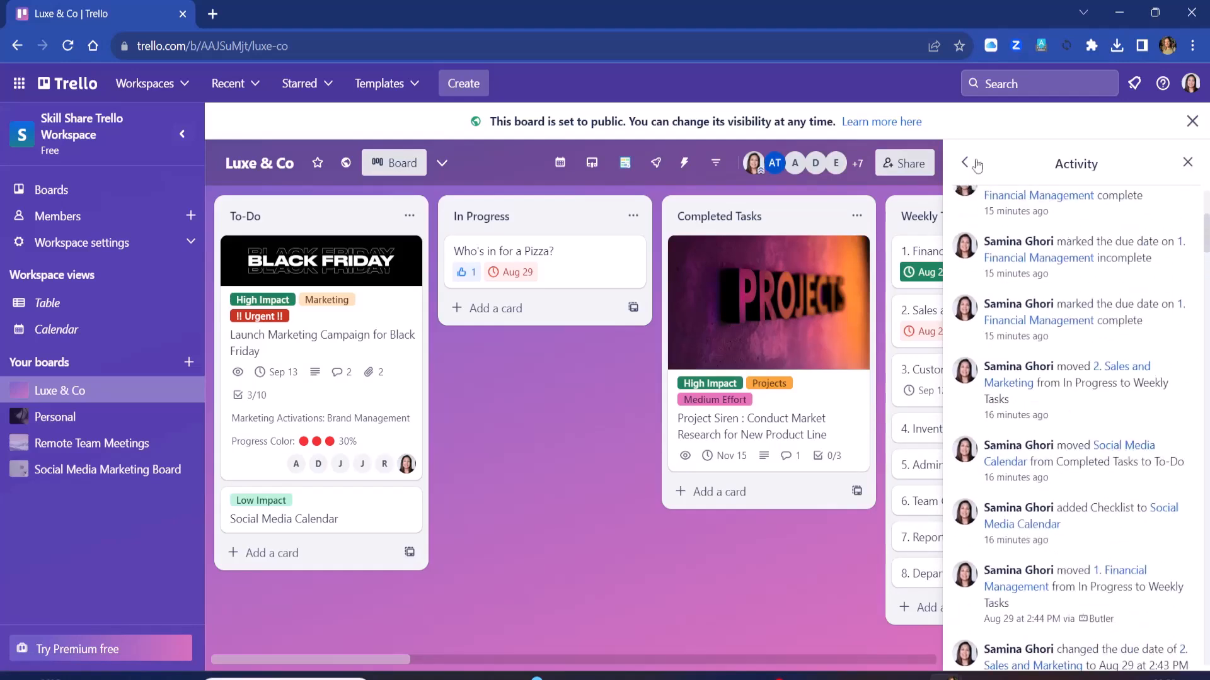
left_click(1187, 161)
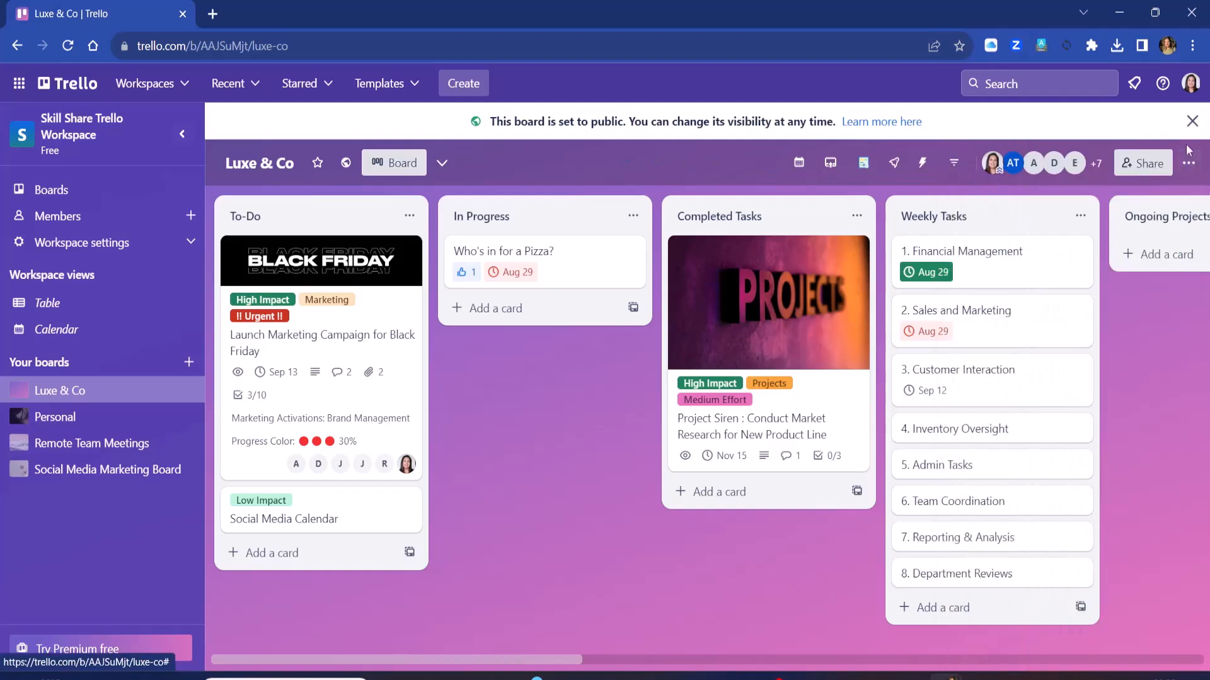
left_click(1187, 163)
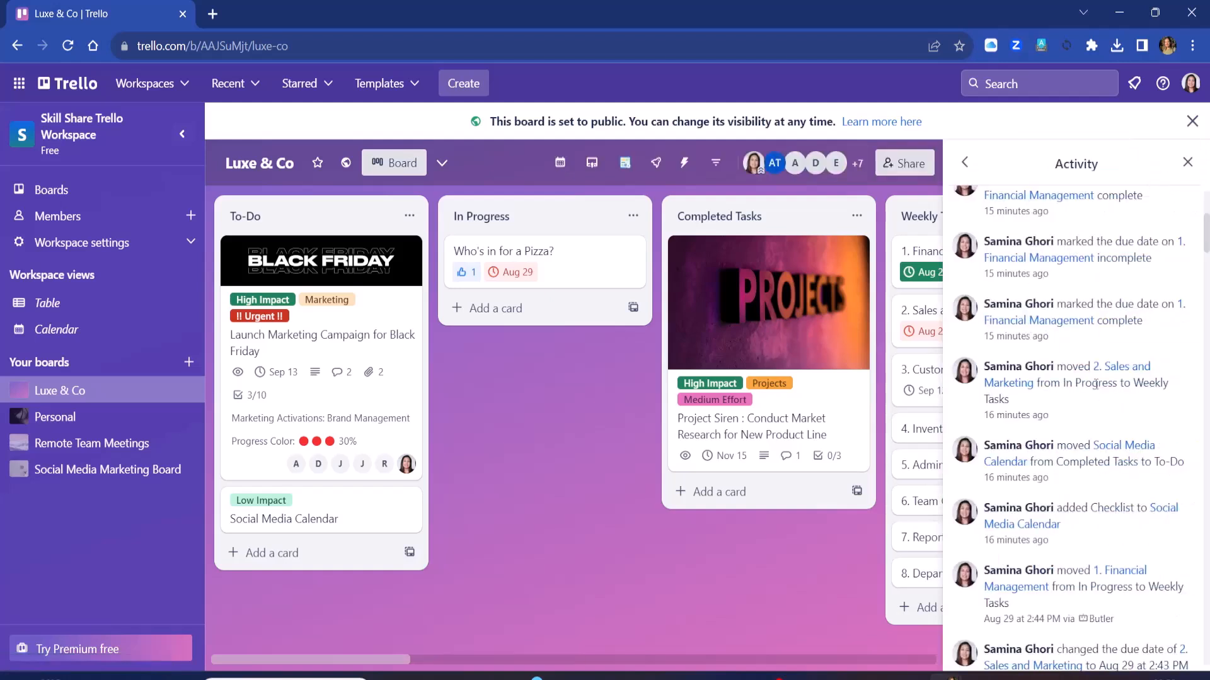
left_click(965, 163)
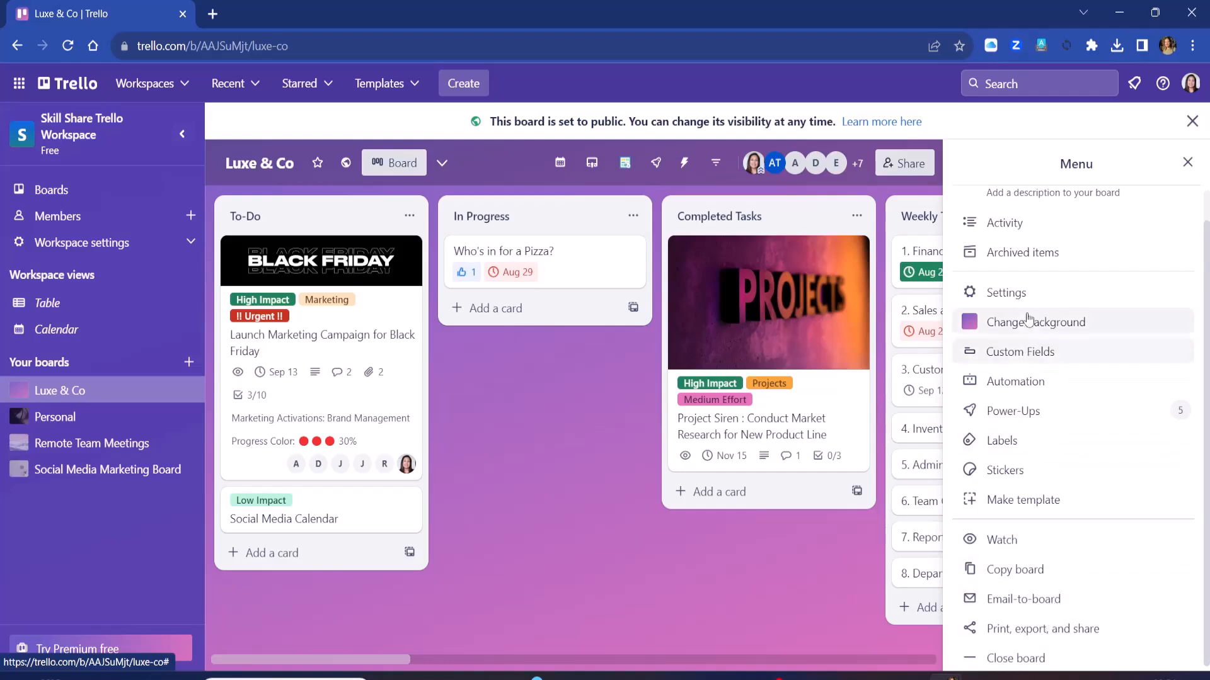
scroll(1065, 406, "up", 1)
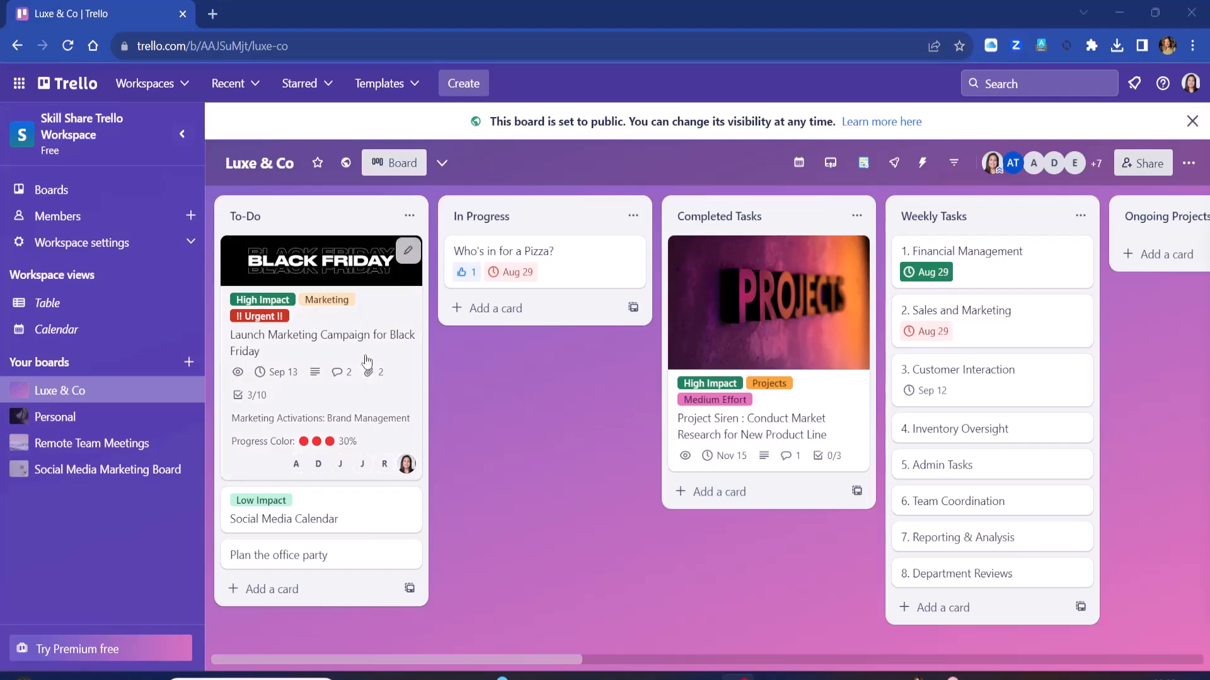
Step: Review the "Launch Marketing Campaign for Black Friday" card's description, custom fields, attachments, checklist and activity, and close the card
left_click(333, 289)
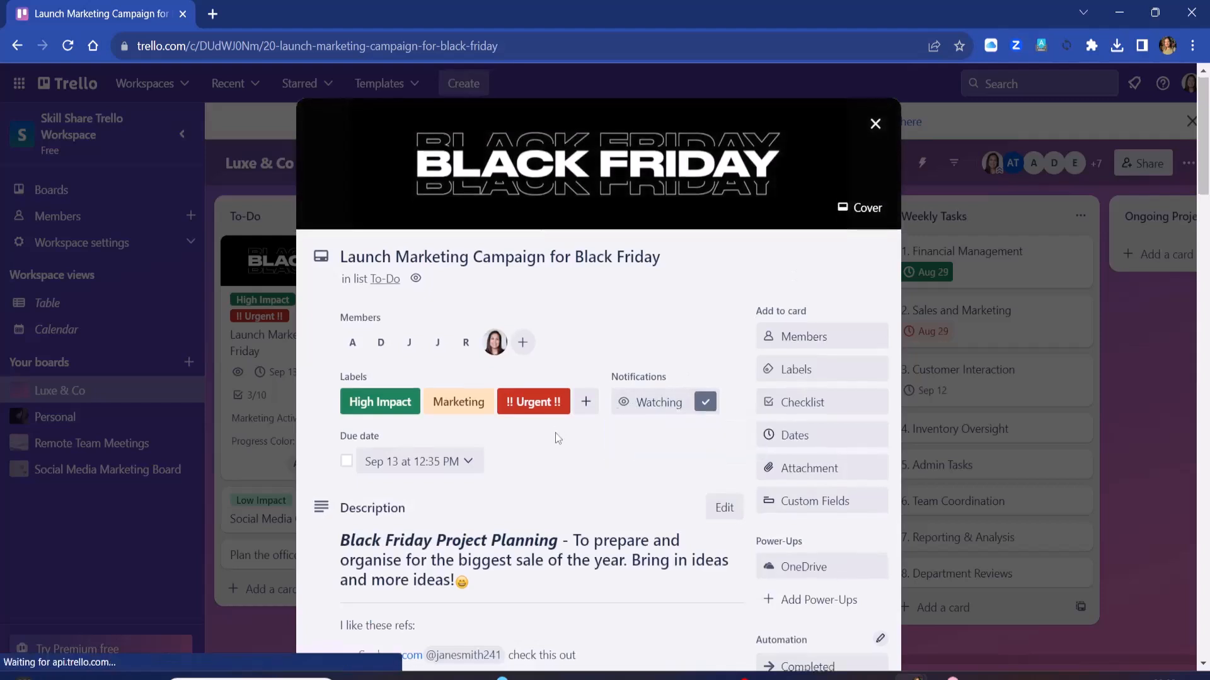
scroll(553, 437, "down", 3)
scroll(508, 427, "down", 3)
scroll(507, 426, "down", 3)
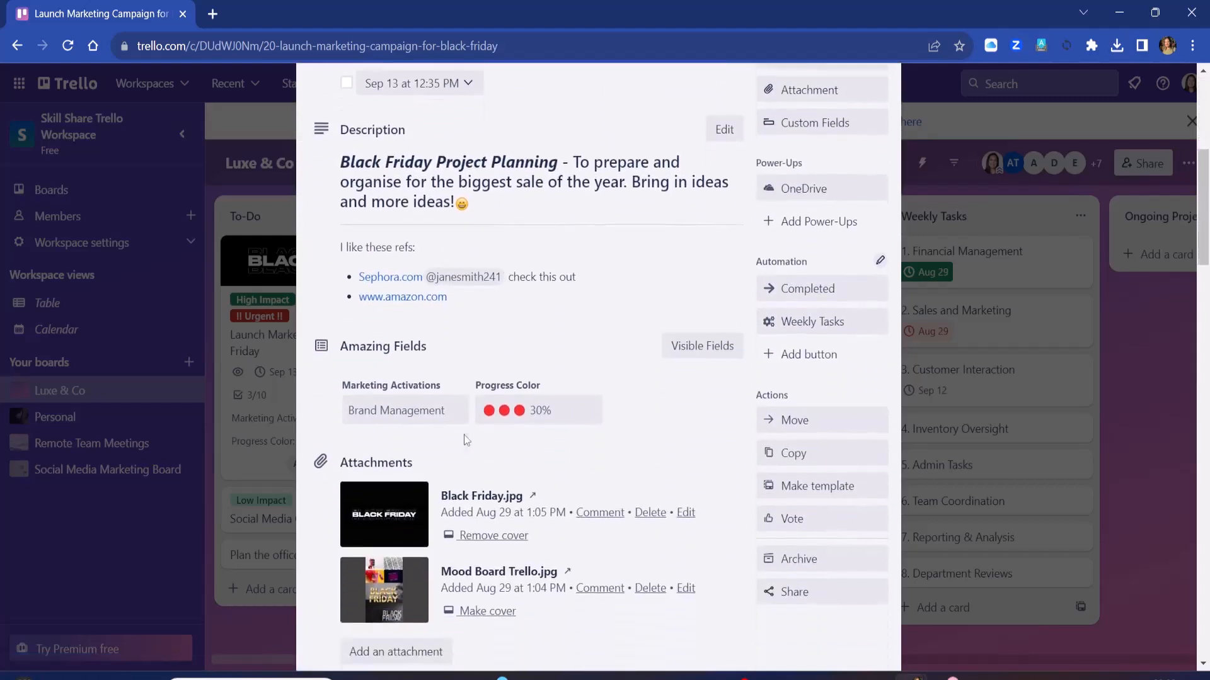
scroll(547, 420, "down", 3)
scroll(542, 412, "down", 3)
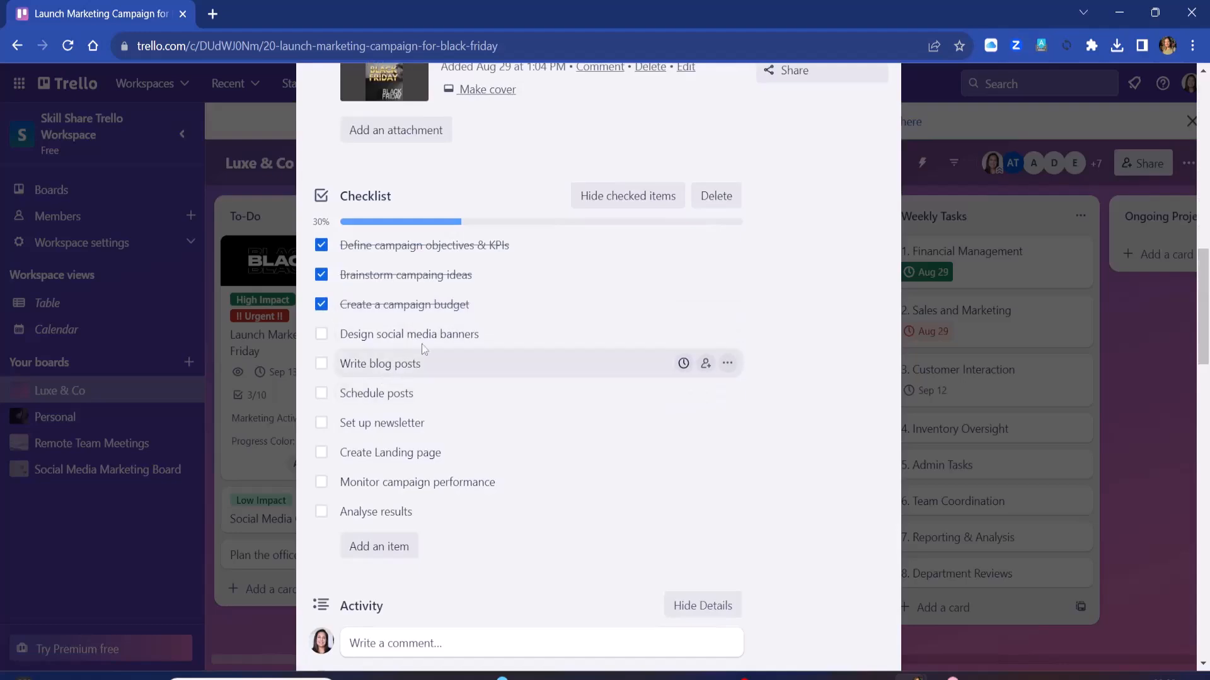
scroll(516, 432, "down", 3)
scroll(512, 416, "down", 5)
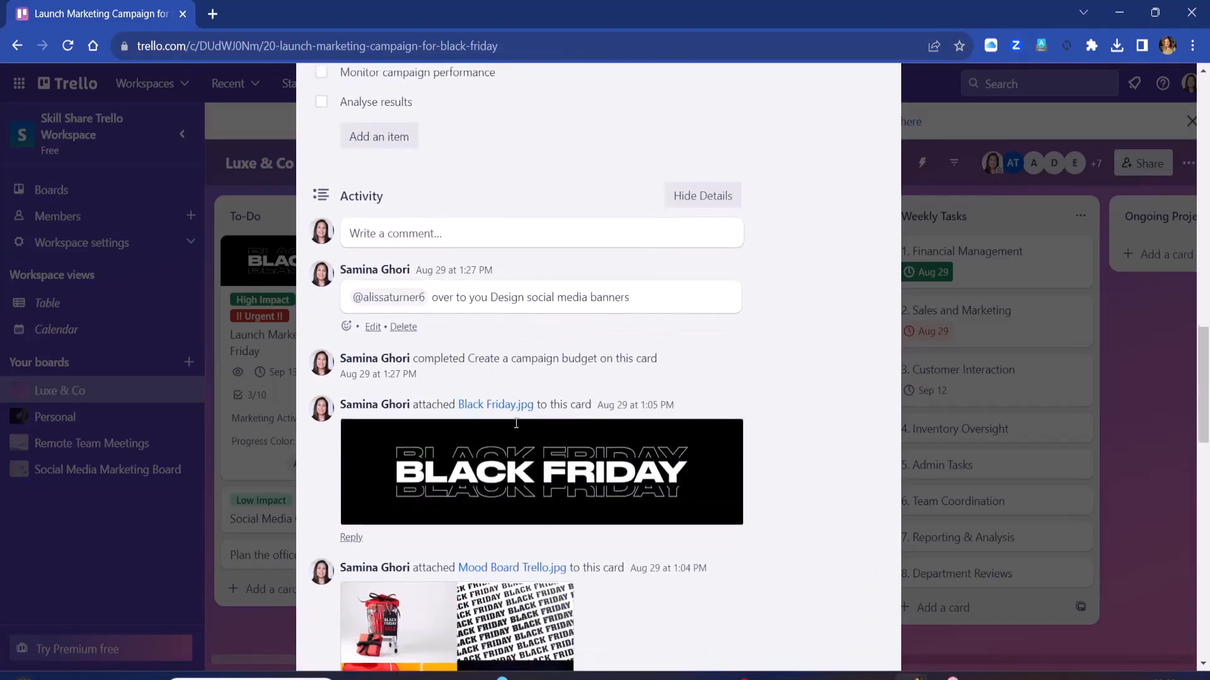
scroll(692, 470, "up", 6)
scroll(705, 441, "up", 10)
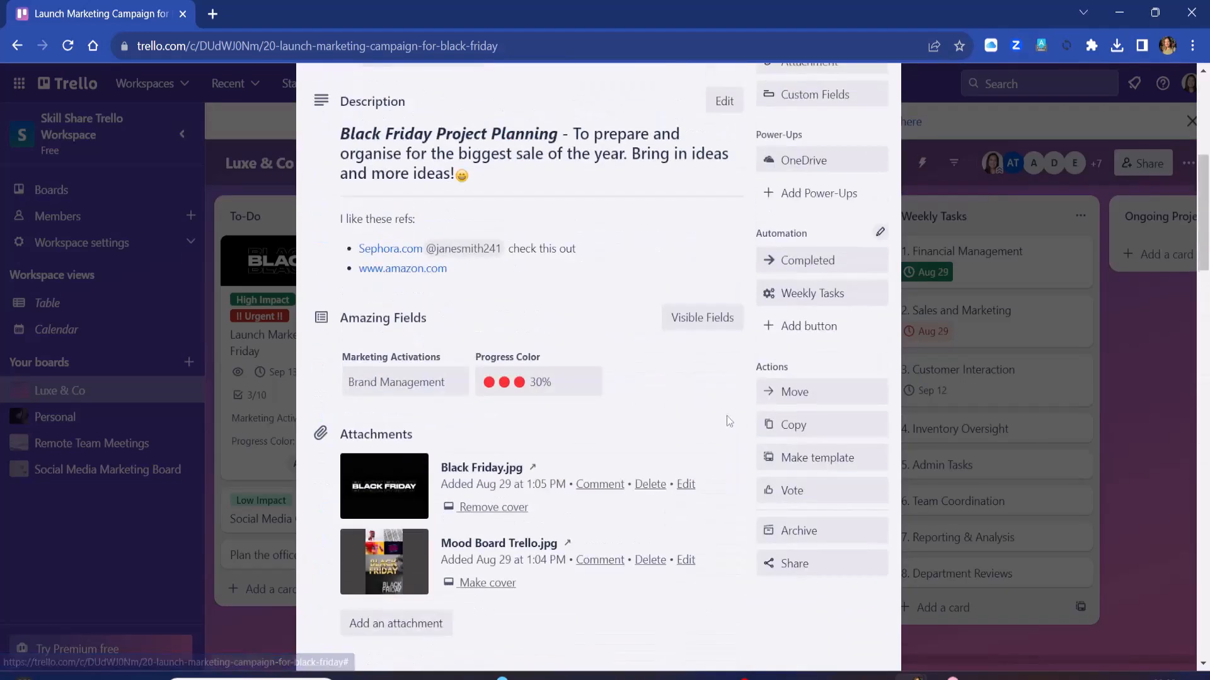
left_click(875, 130)
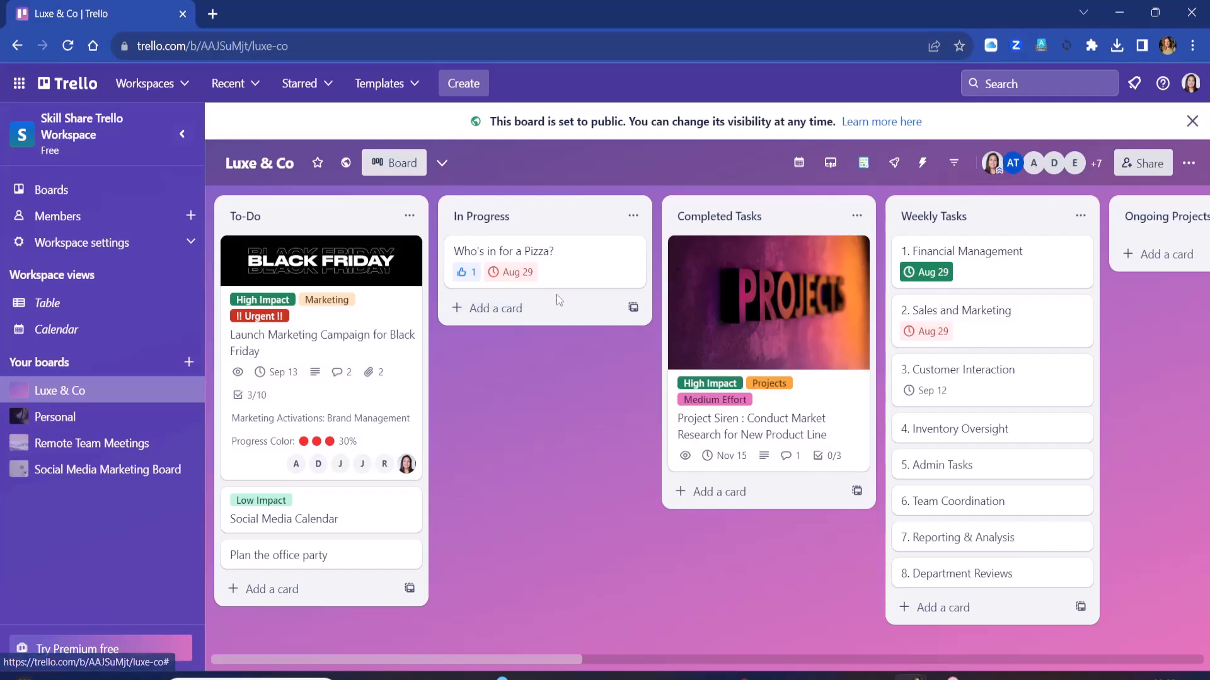
Step: Mark the due date of the "Who's in for a Pizza?" card complete and archive the card
left_click(495, 274)
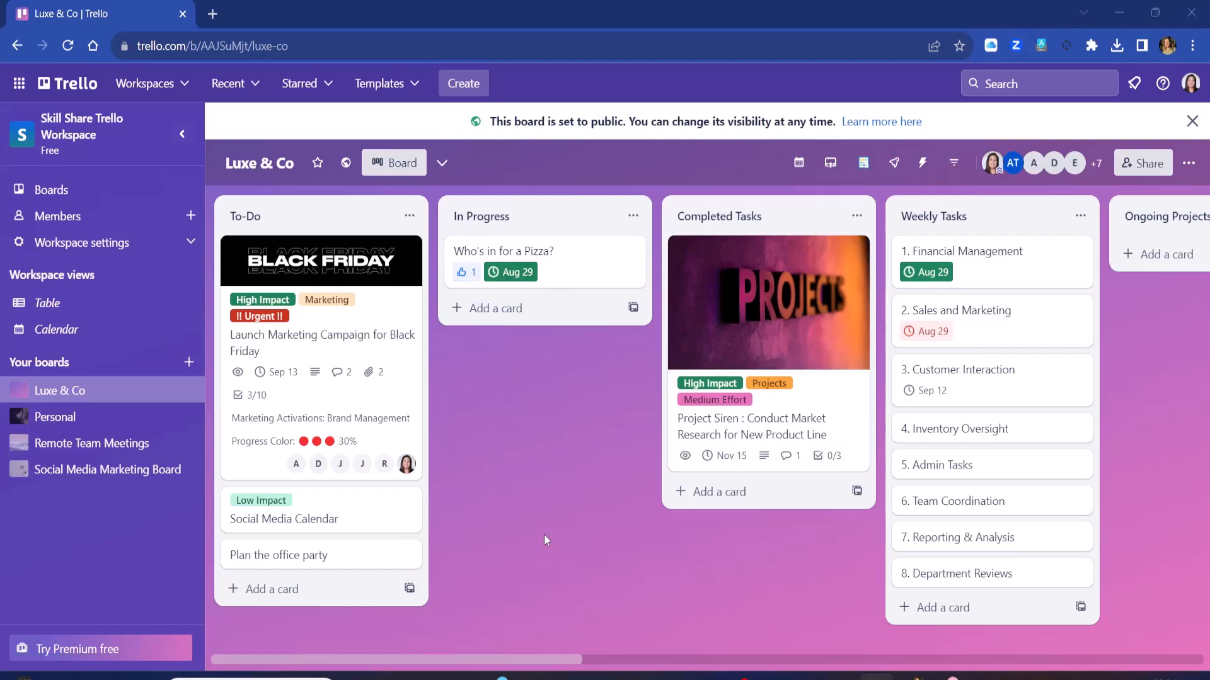
mouse_move(910, 677)
left_click_drag(541, 649, 642, 581)
left_click_drag(504, 664, 1068, 626)
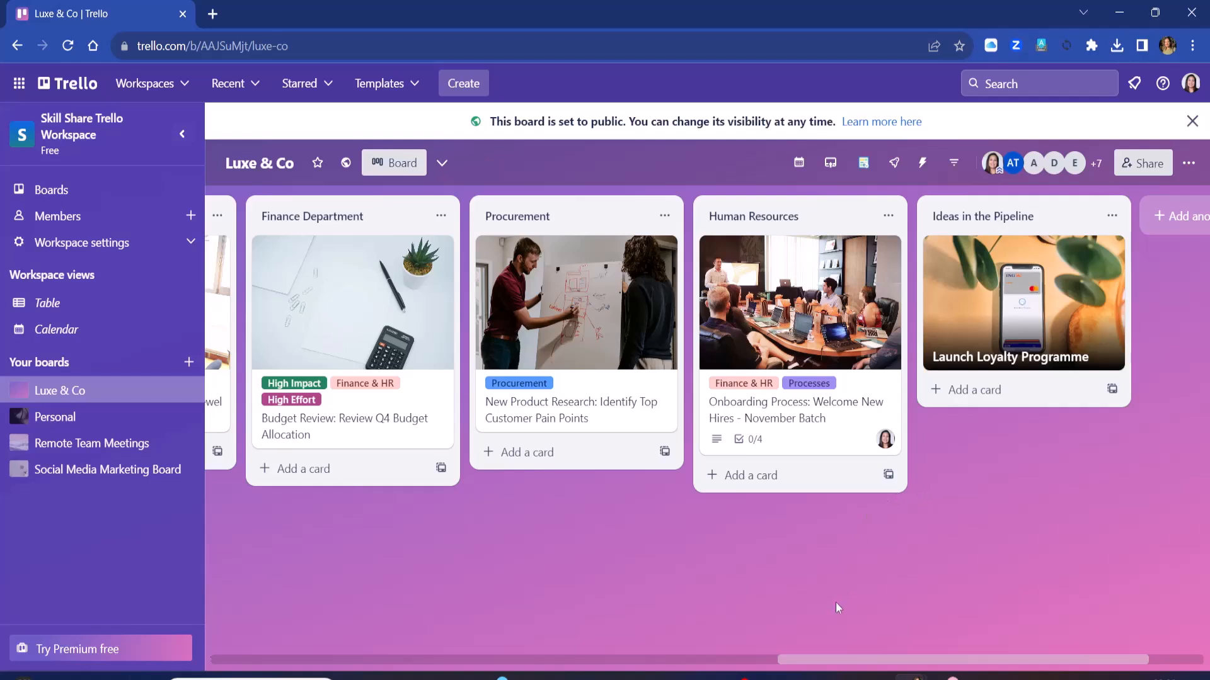
scroll(906, 665, "left", 10)
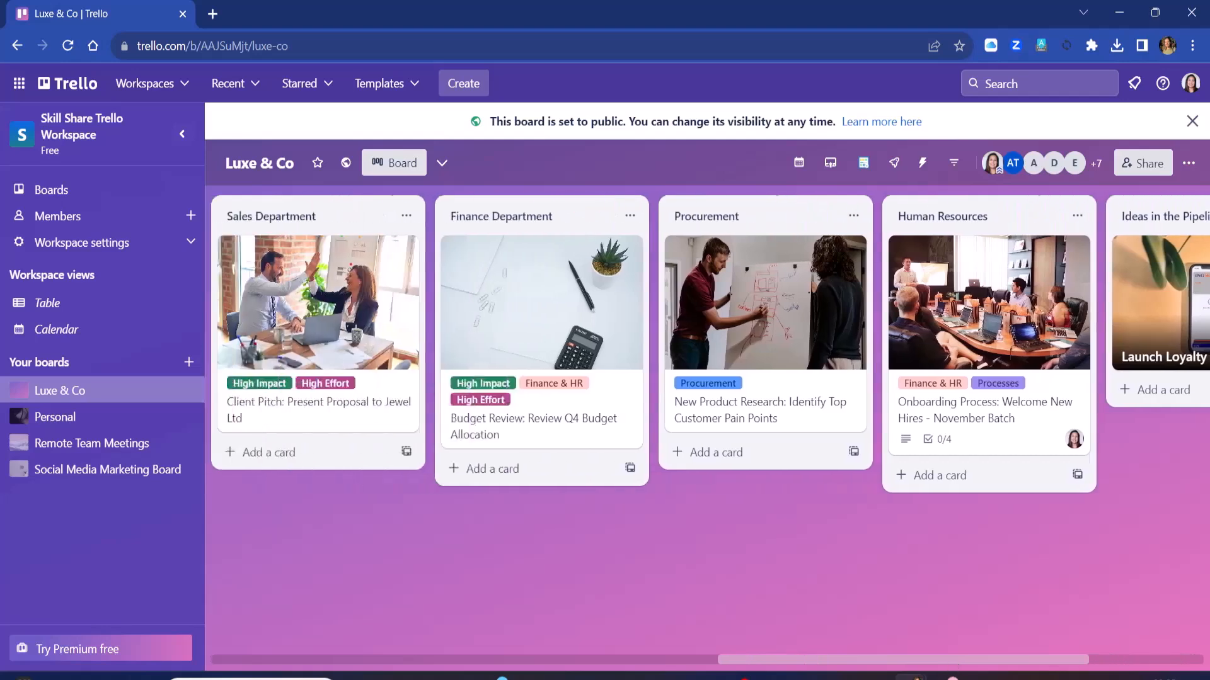
scroll(297, 661, "left", 10)
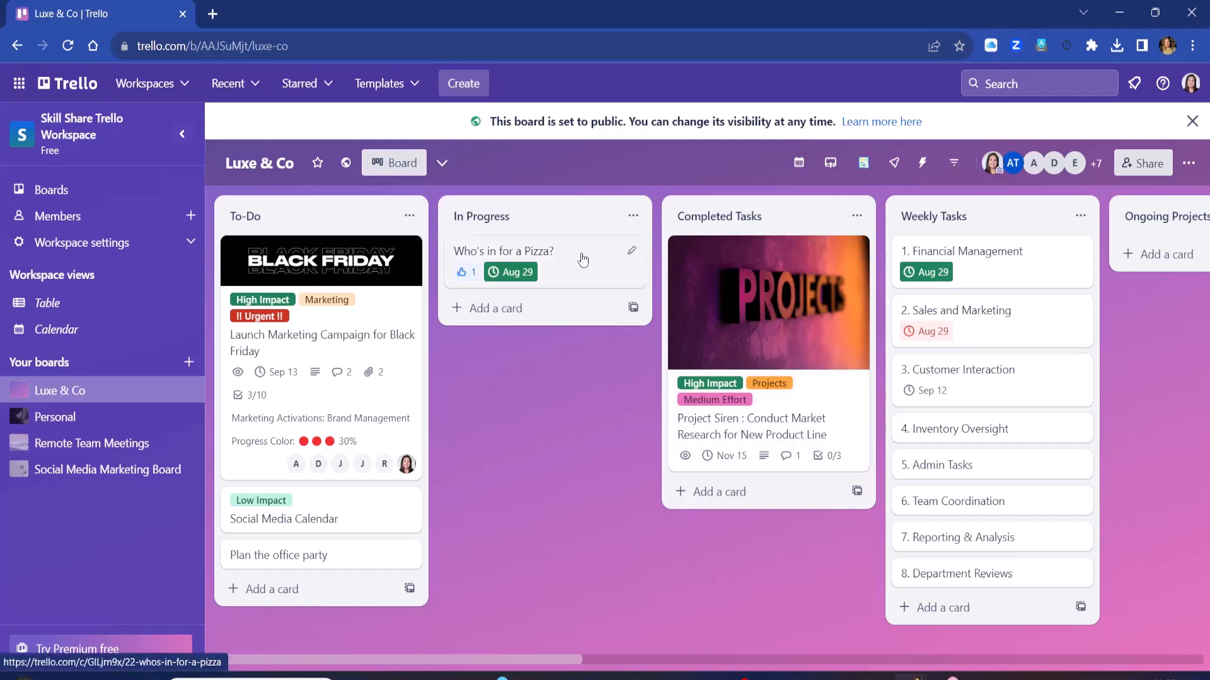
left_click(631, 252)
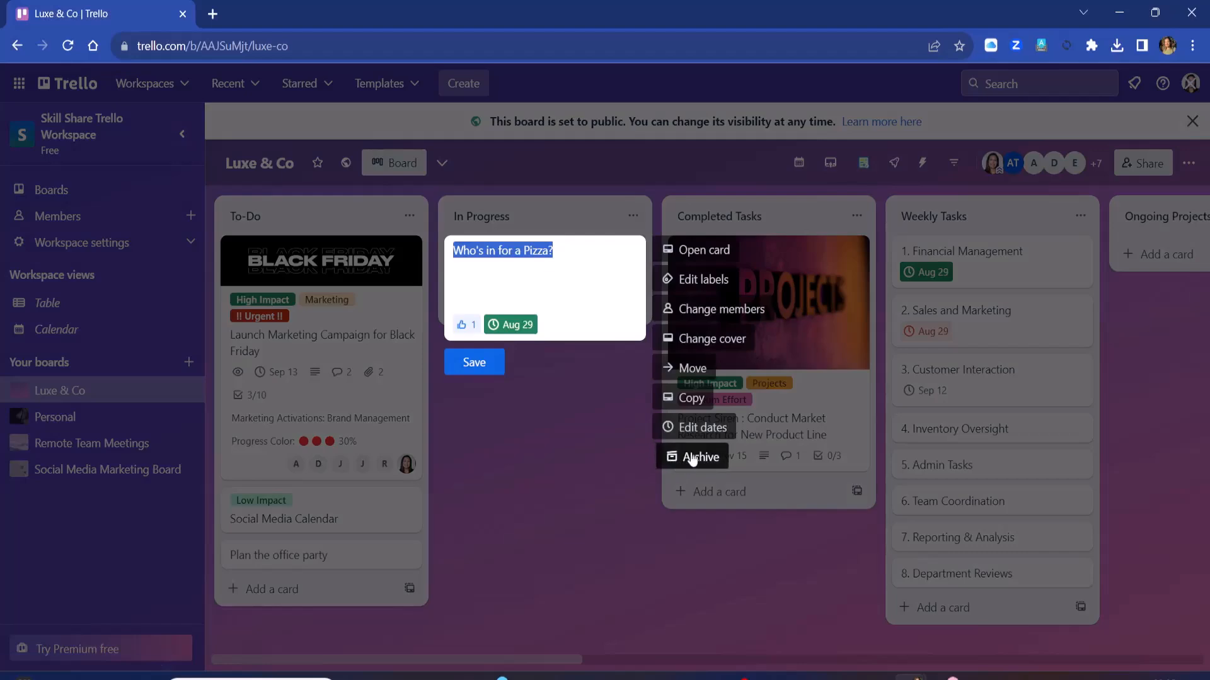
left_click(662, 454)
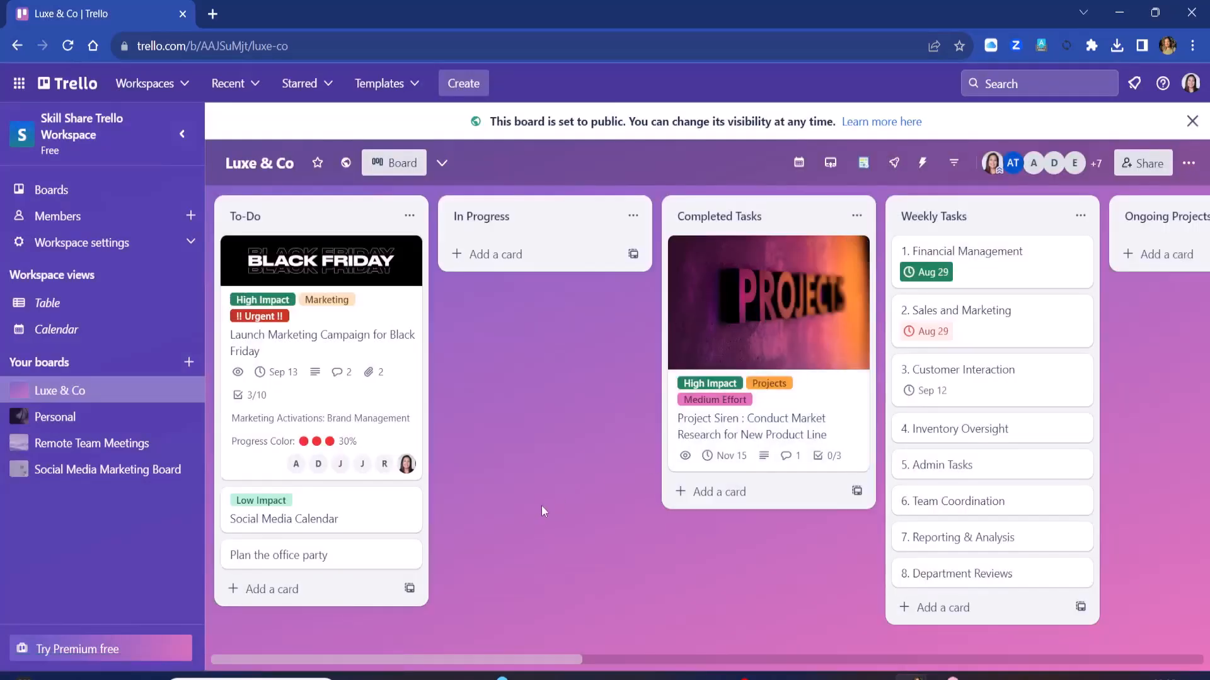
Step: Open the board's archived items and look through the archived cards
left_click_drag(496, 666, 1204, 610)
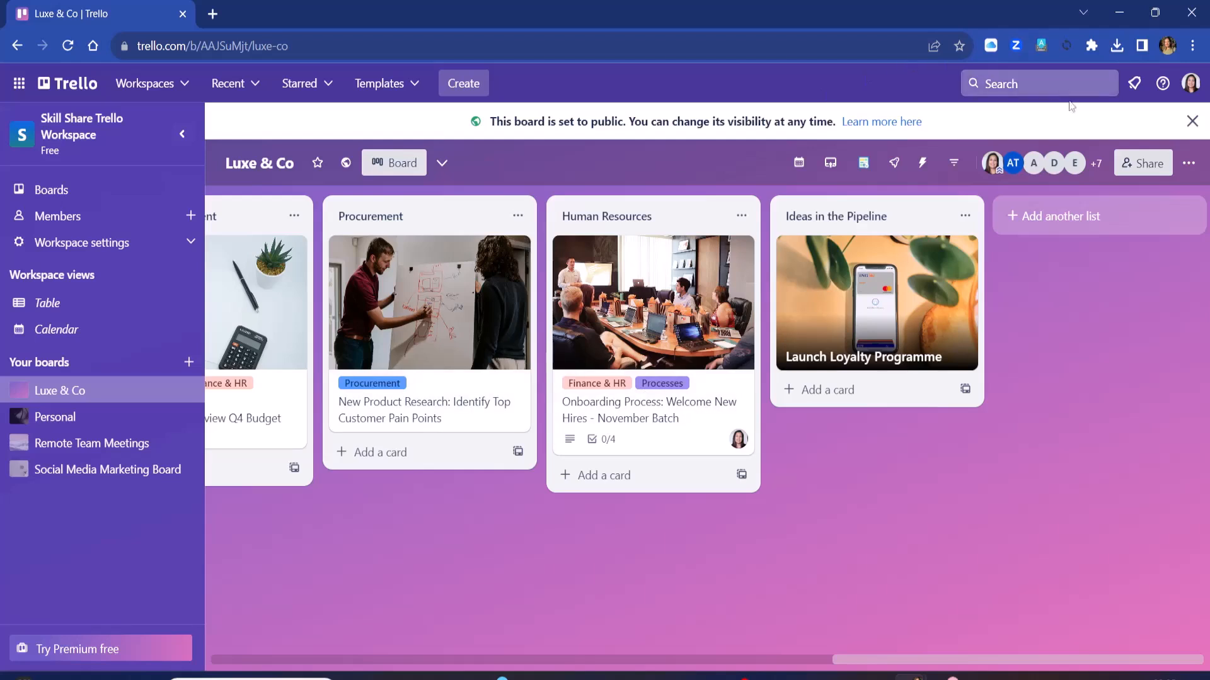
left_click(1187, 173)
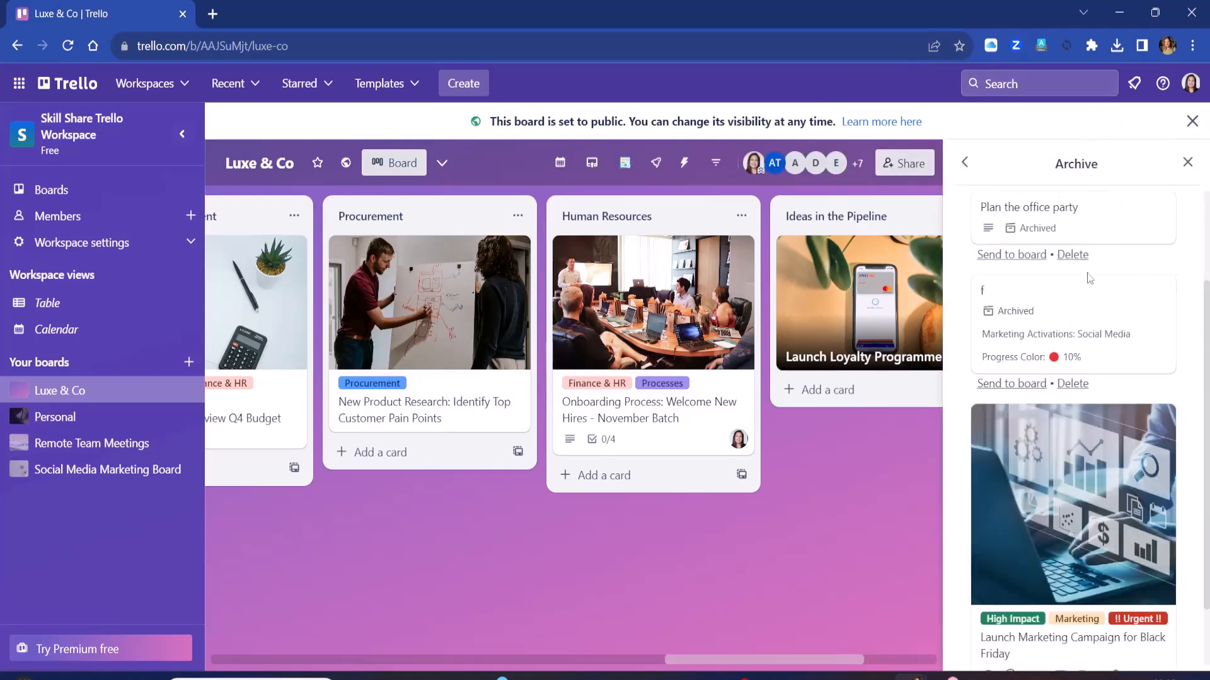
scroll(1062, 217, "down", 1)
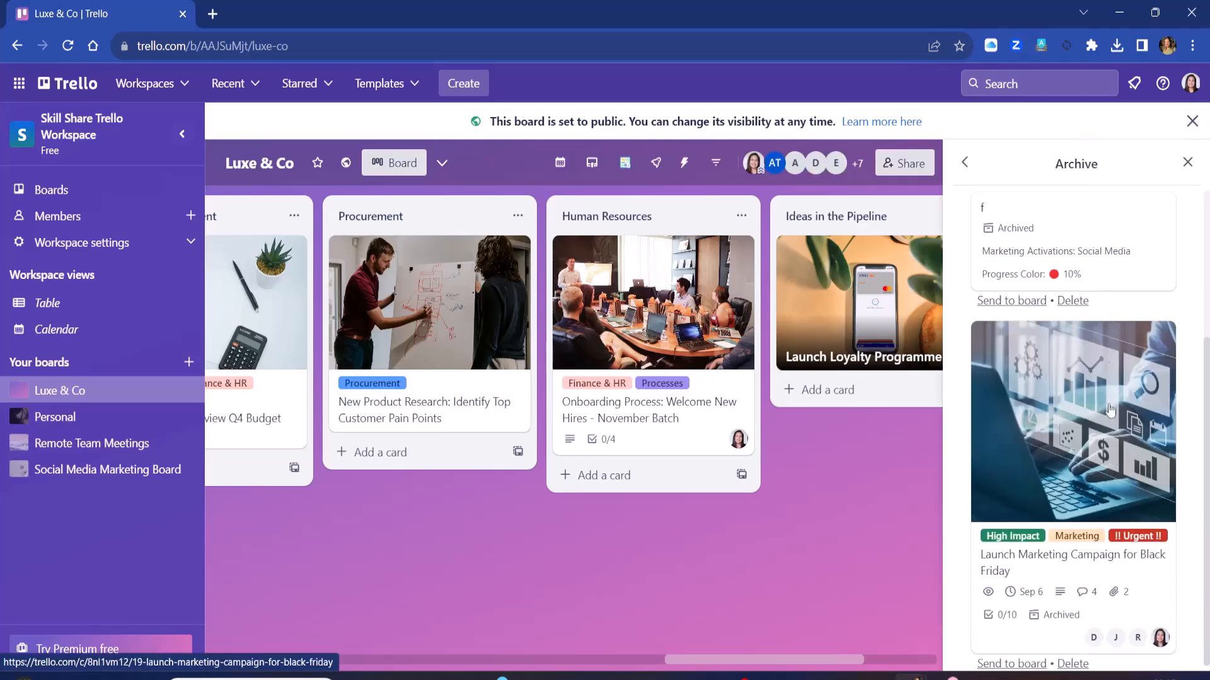
scroll(1110, 411, "up", 3)
scroll(1136, 380, "down", 3)
scroll(1152, 334, "up", 3)
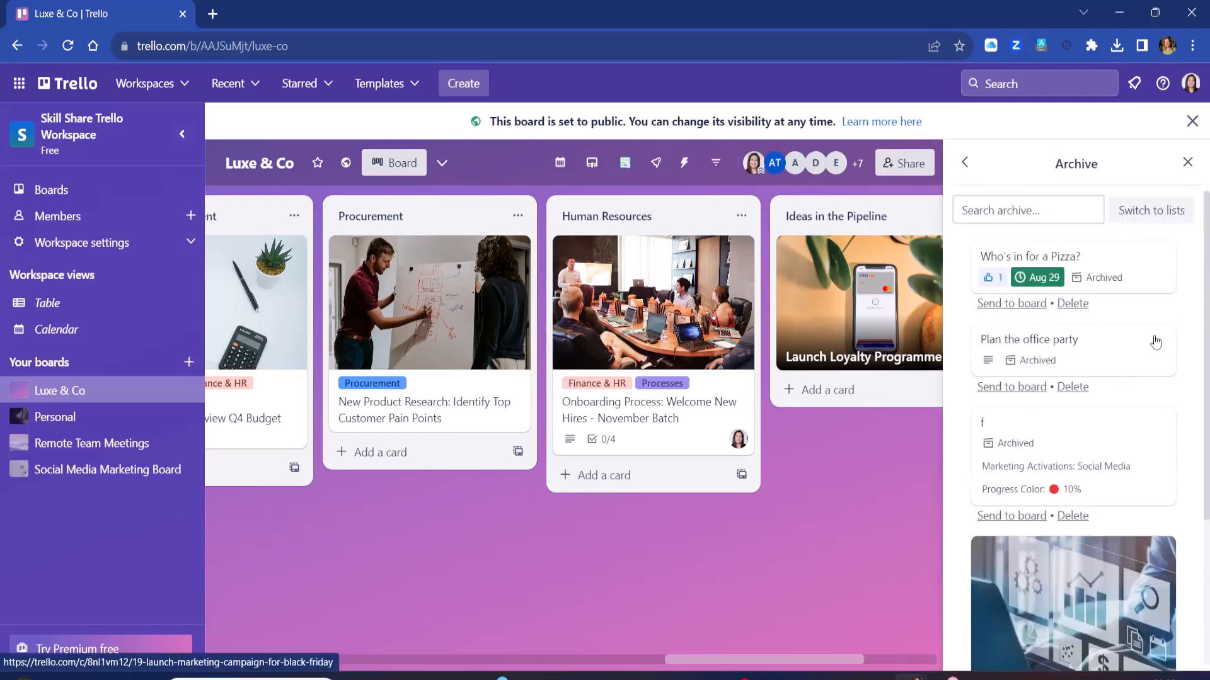